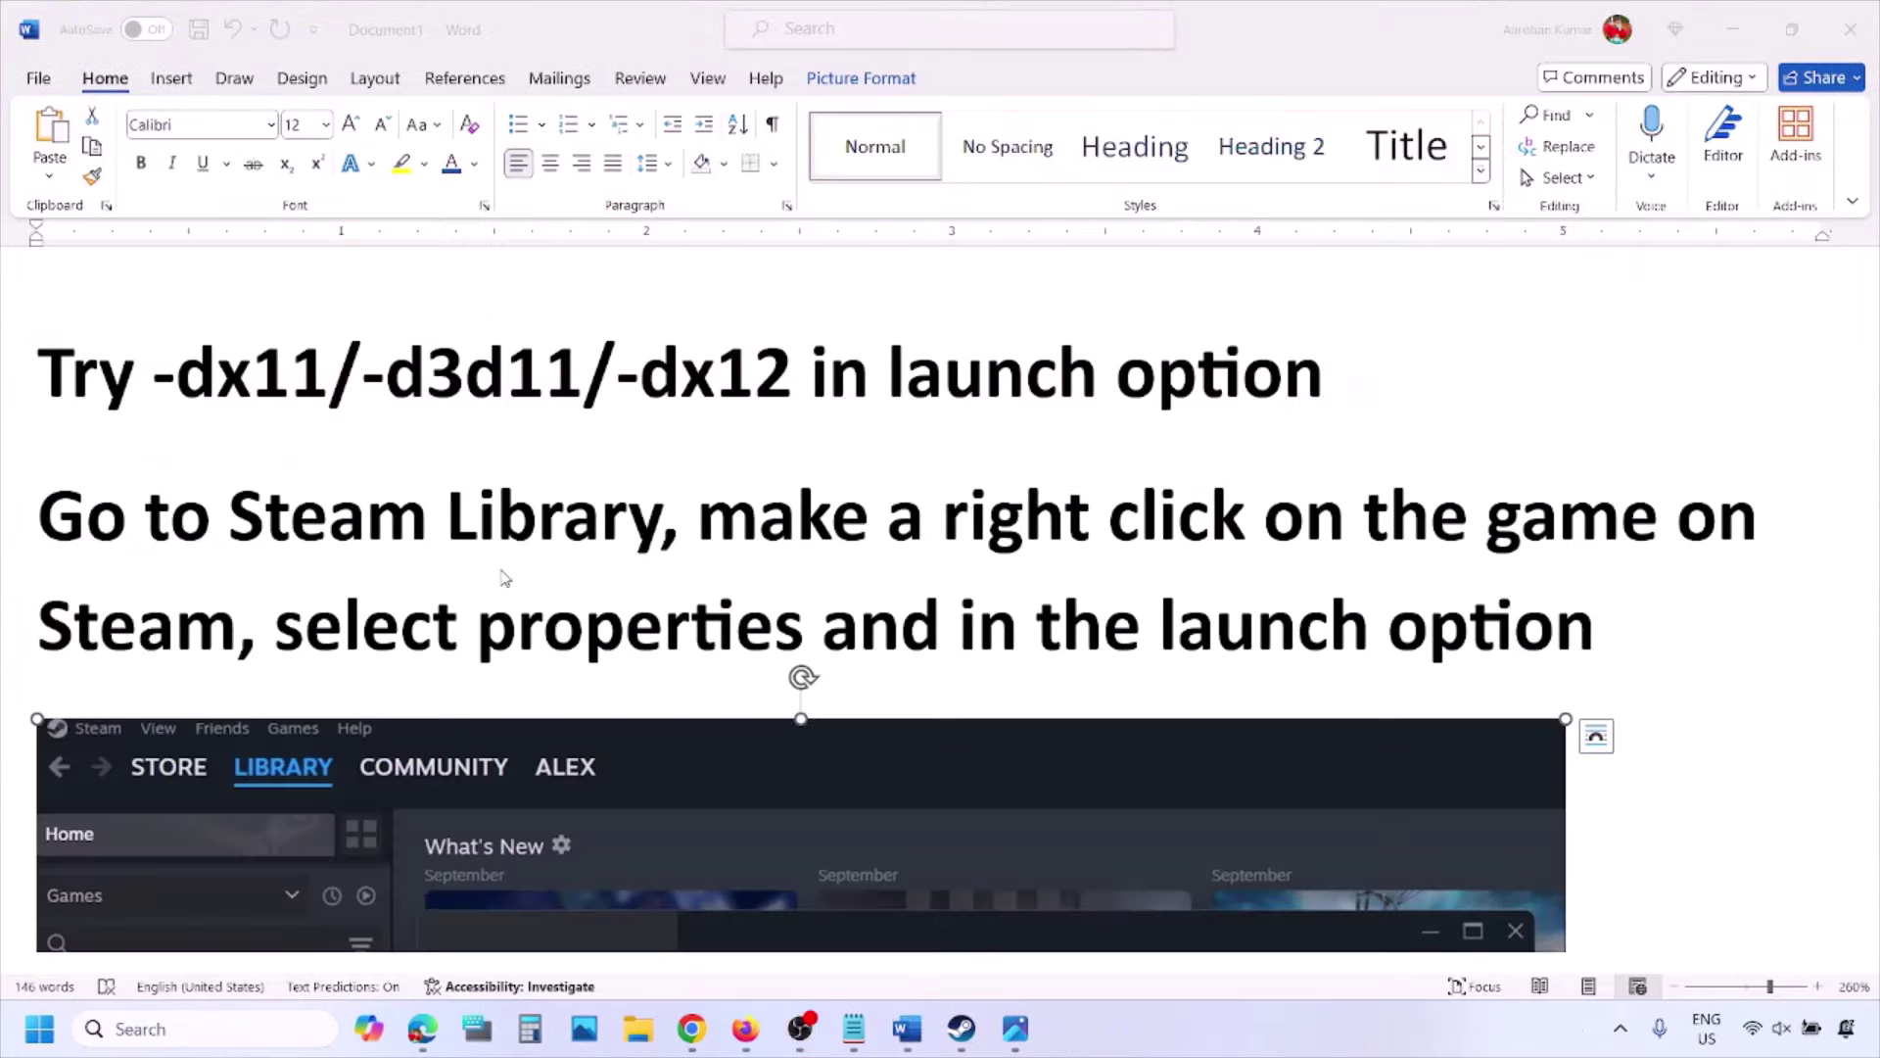
- Read the Steam launch option instructions, highlighting the phrases about the game and its properties, and examine the -dx11 example screenshot
{"action": "scroll", "coordinate": [940, 588], "scroll_direction": "down", "scroll_amount": 3}
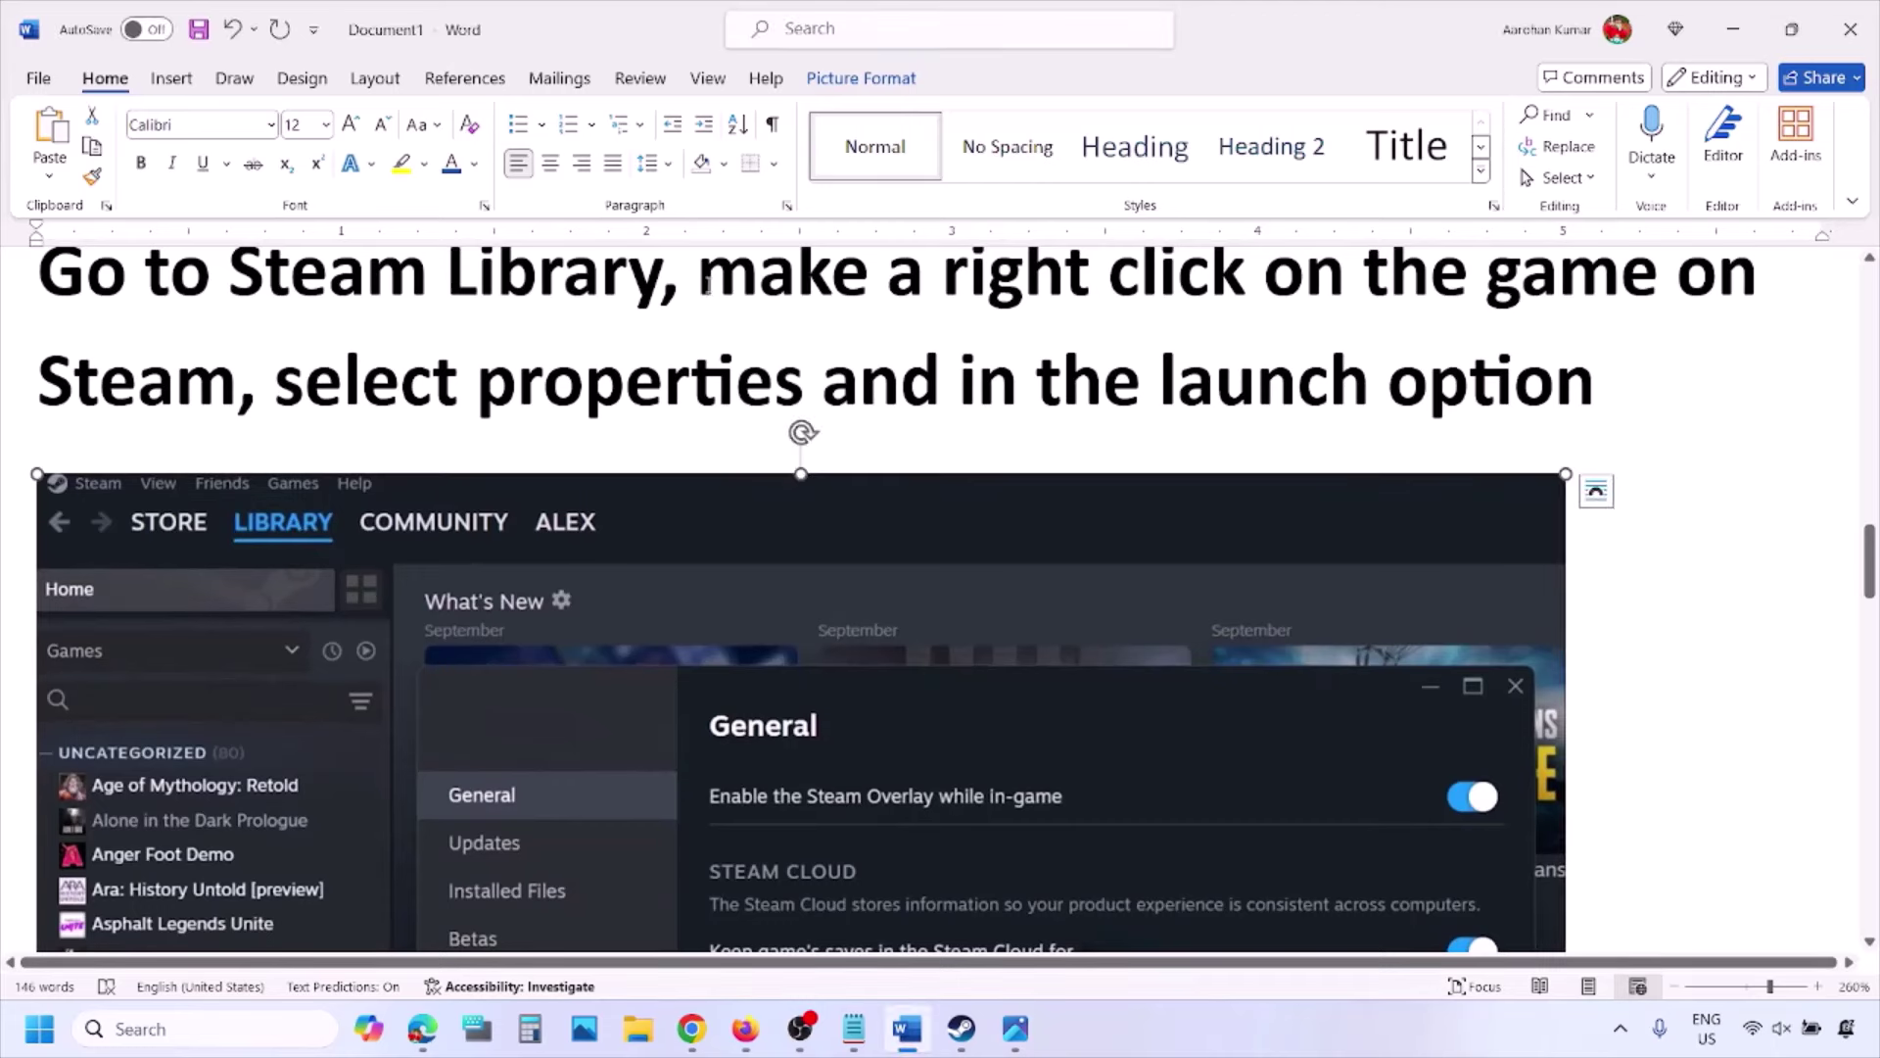
{"action": "left_click_drag", "start_coordinate": [701, 293], "coordinate": [1677, 294]}
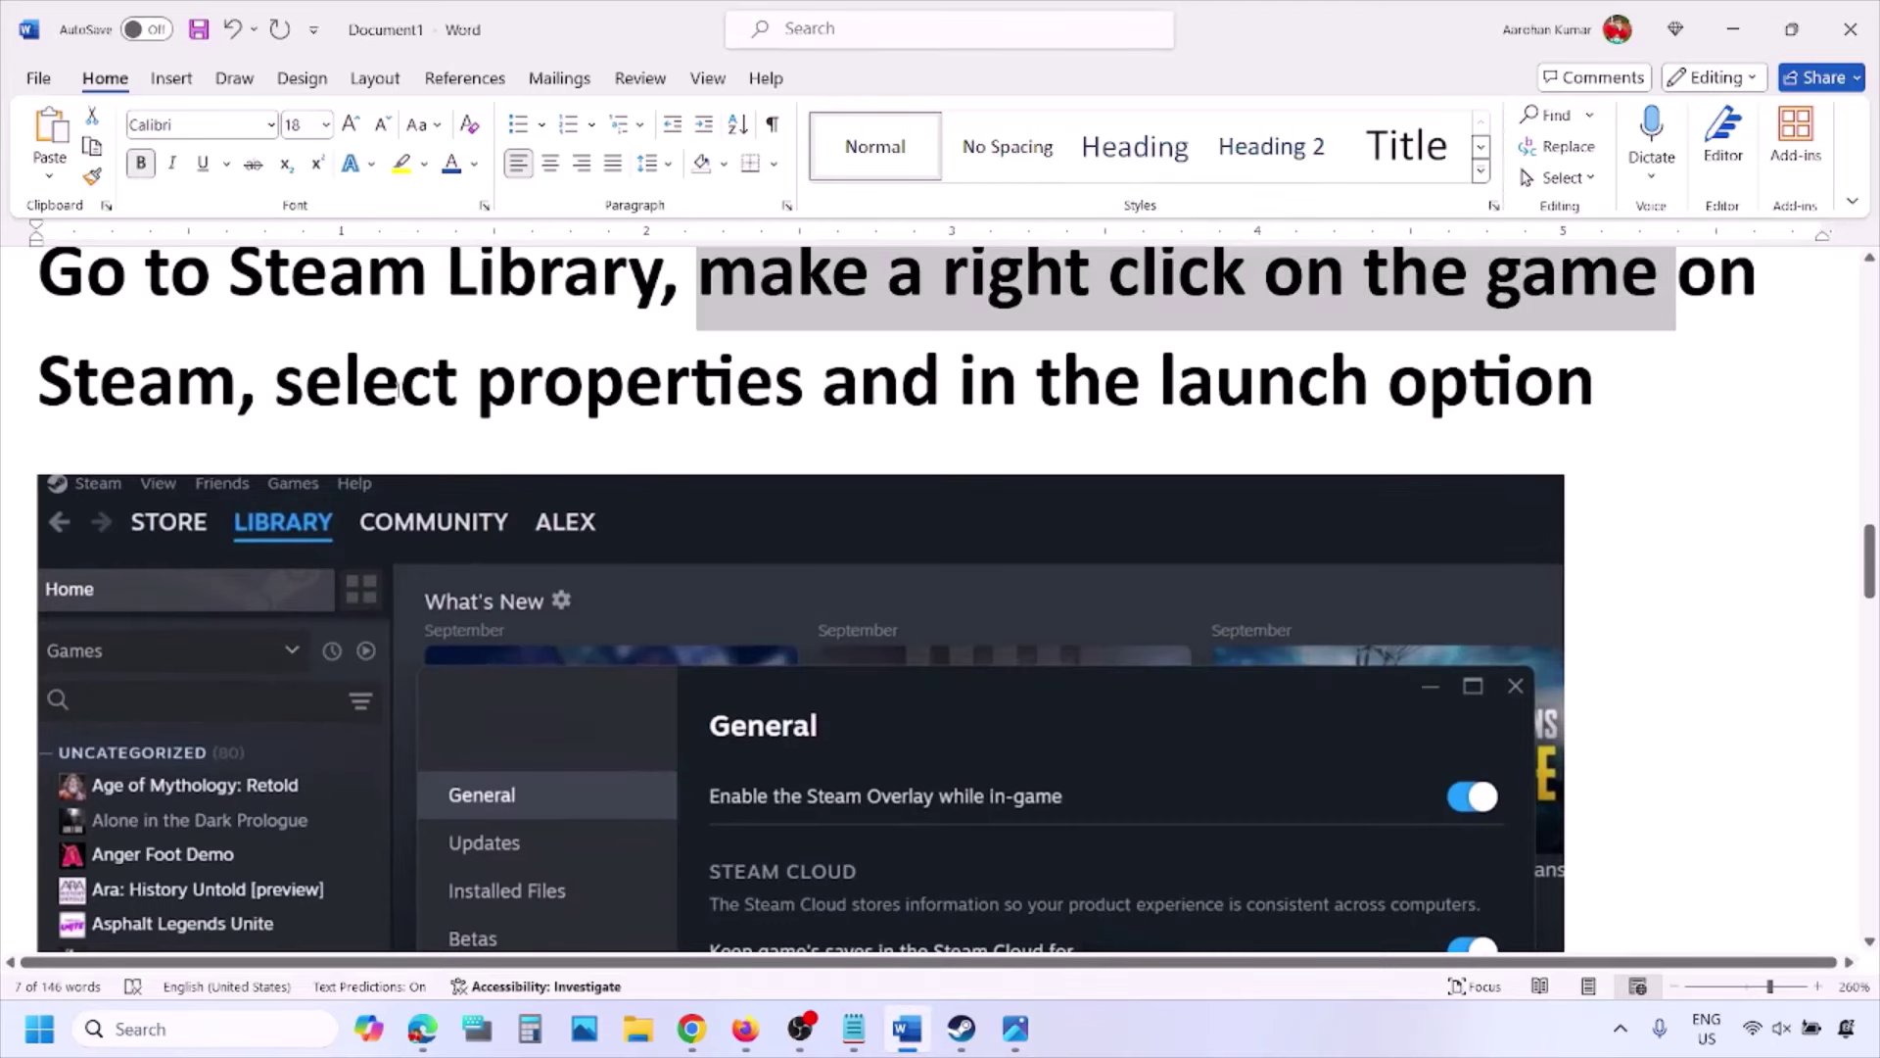
{"action": "left_click_drag", "start_coordinate": [277, 382], "coordinate": [819, 382]}
{"action": "scroll", "coordinate": [808, 391], "scroll_direction": "down", "scroll_amount": 5}
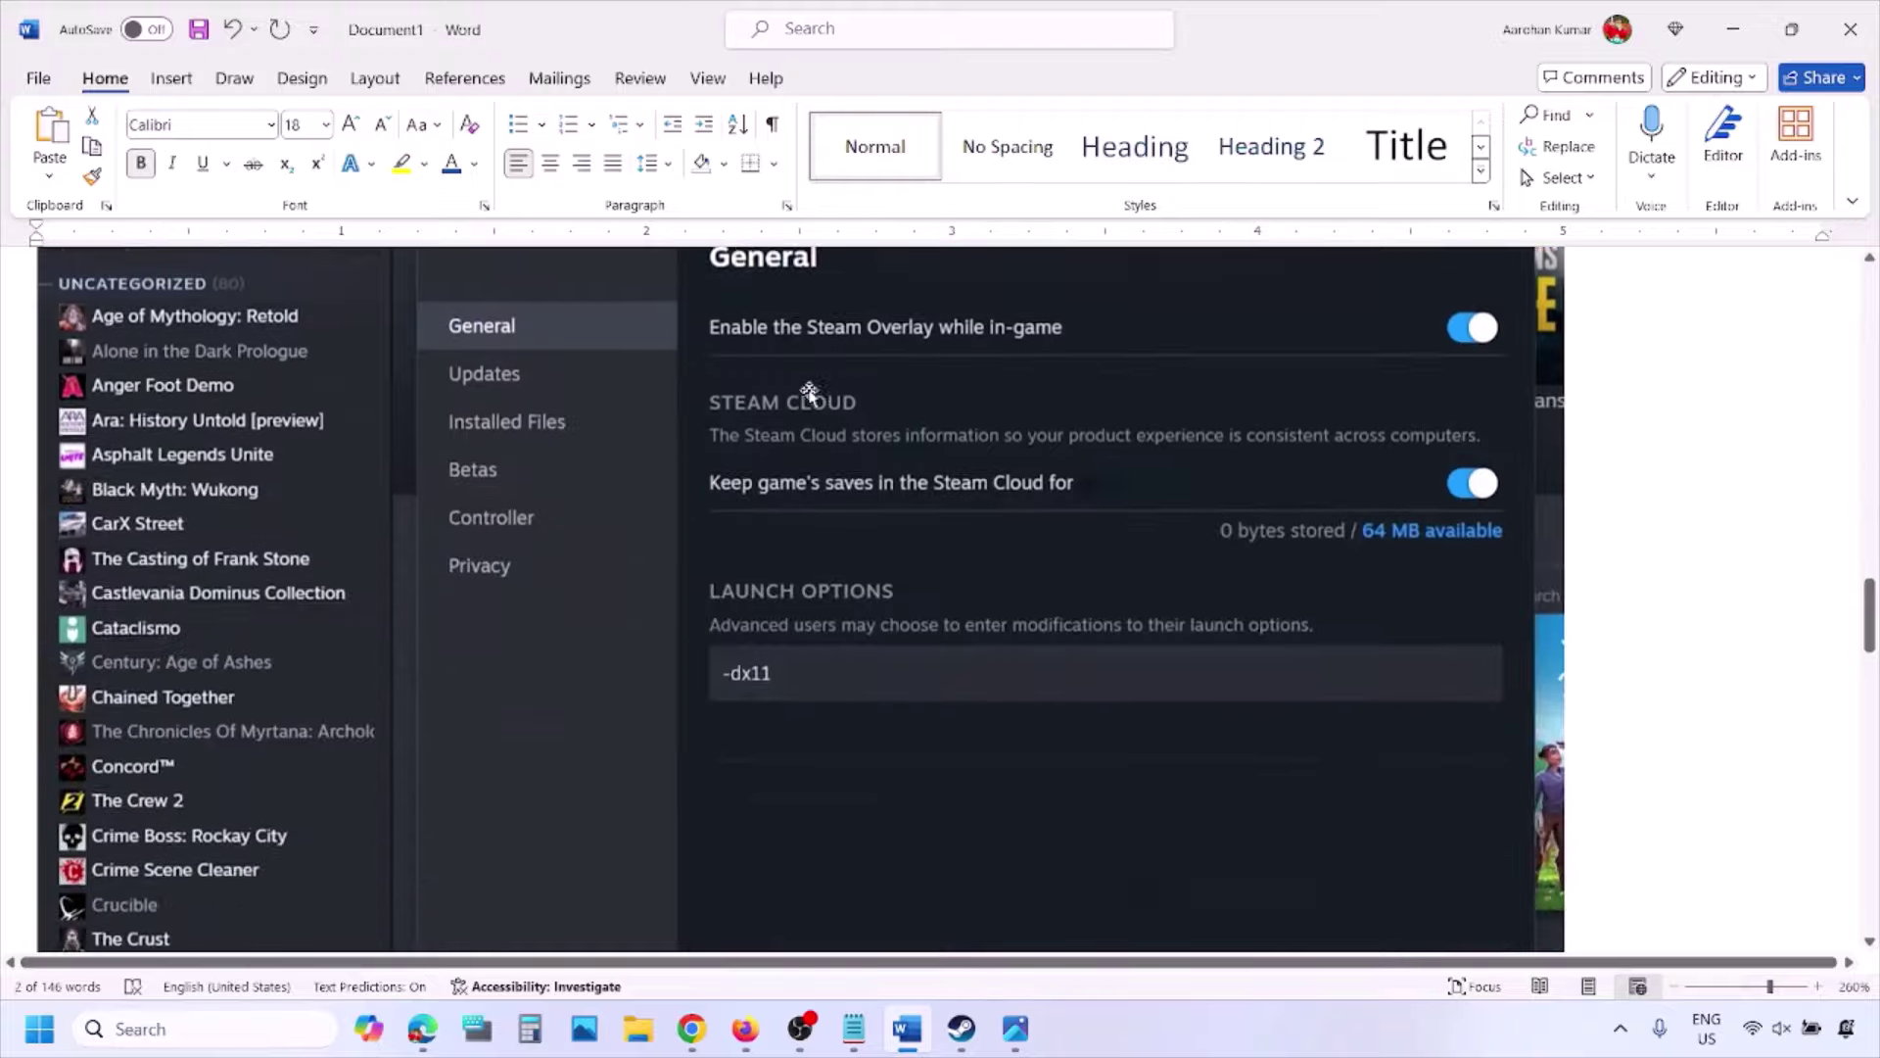
{"action": "scroll", "coordinate": [809, 392], "scroll_direction": "up", "scroll_amount": 2}
{"action": "right_click", "coordinate": [809, 391]}
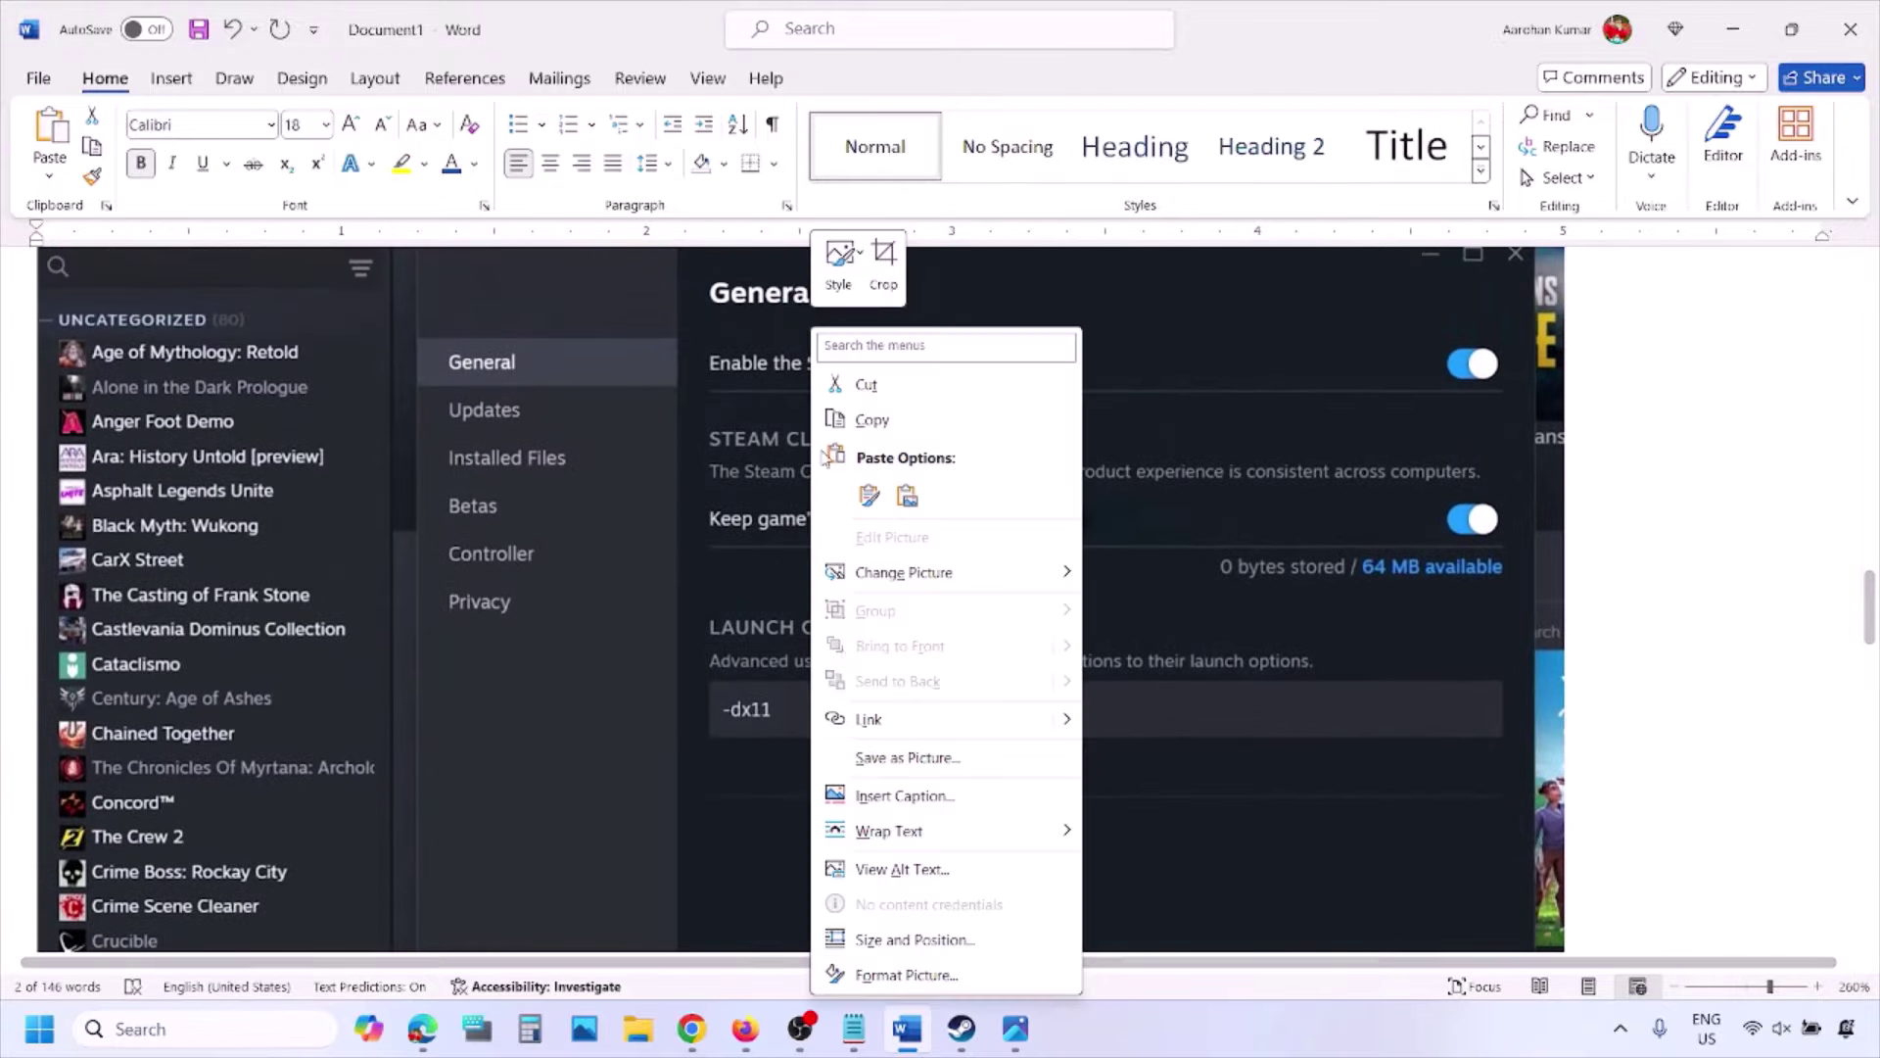
{"action": "left_click", "coordinate": [736, 715]}
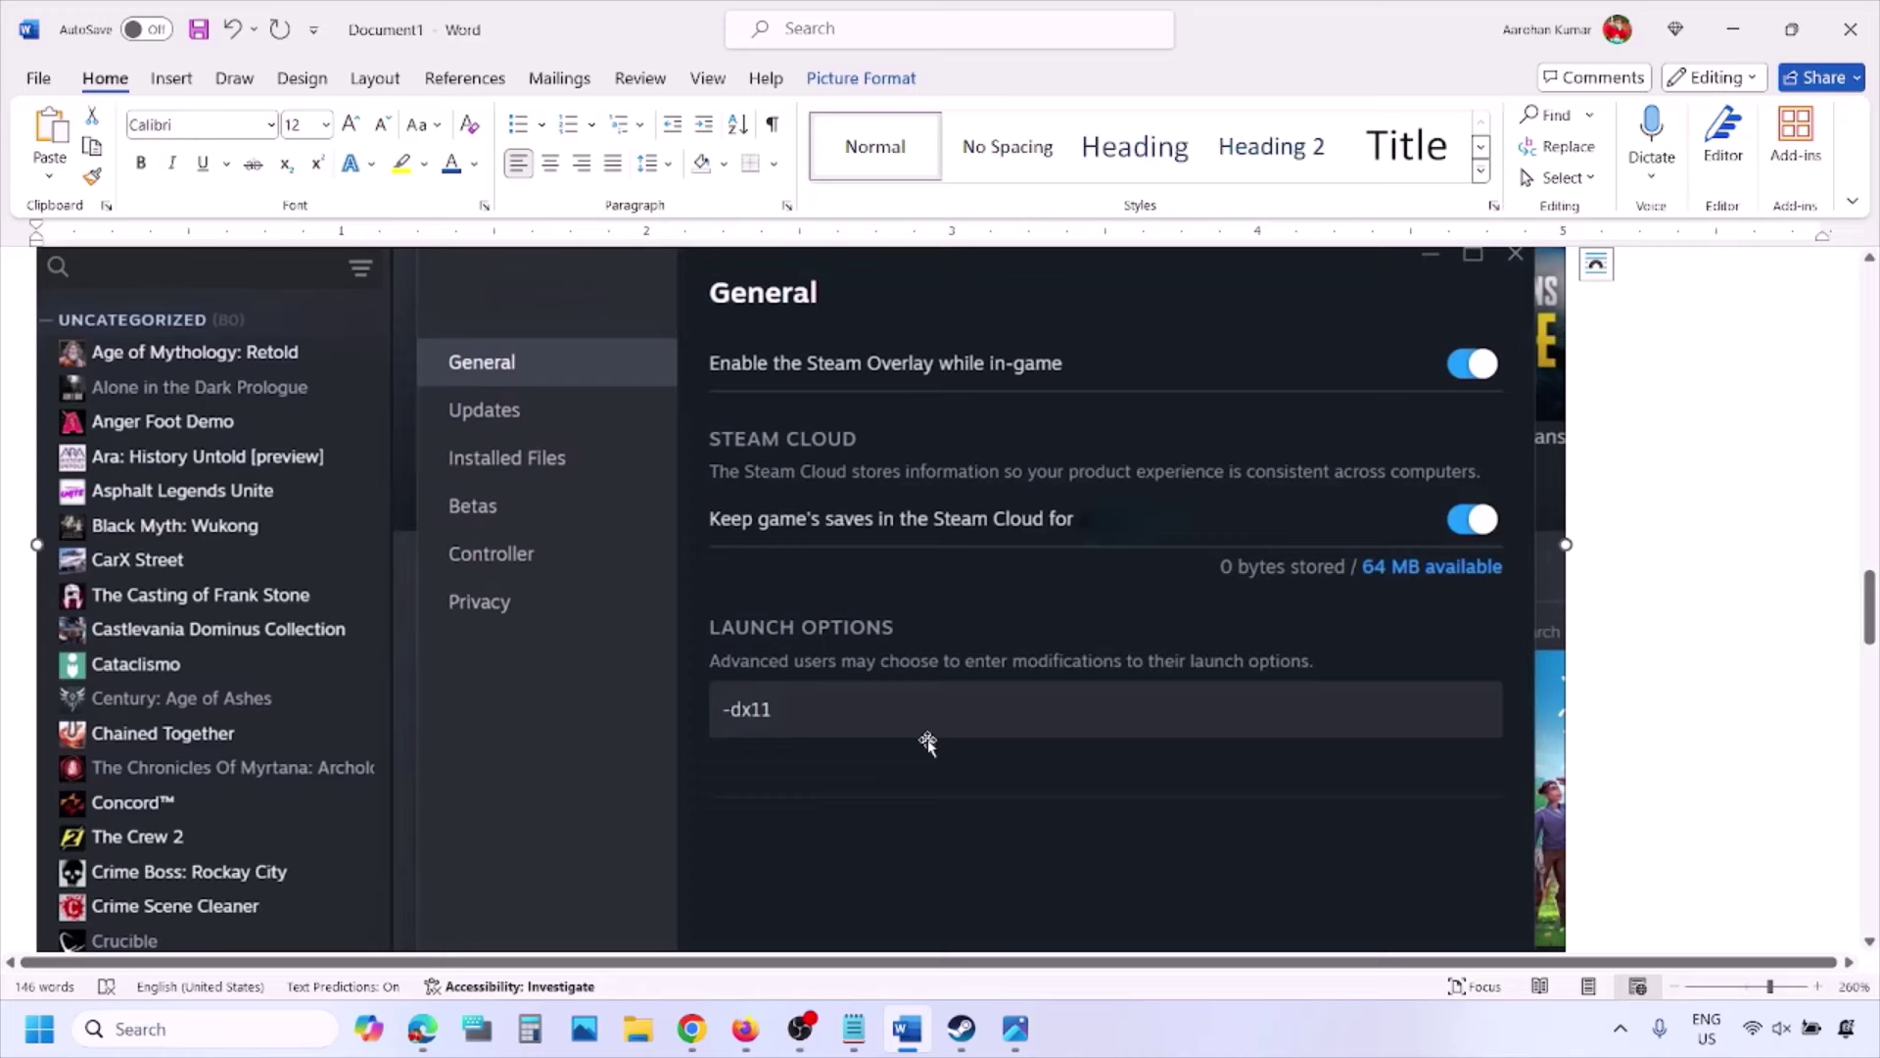
- Examine the document's example screenshots for the -d3d11 and -dx12 launch options
{"action": "scroll", "coordinate": [927, 744], "scroll_direction": "down", "scroll_amount": 8}
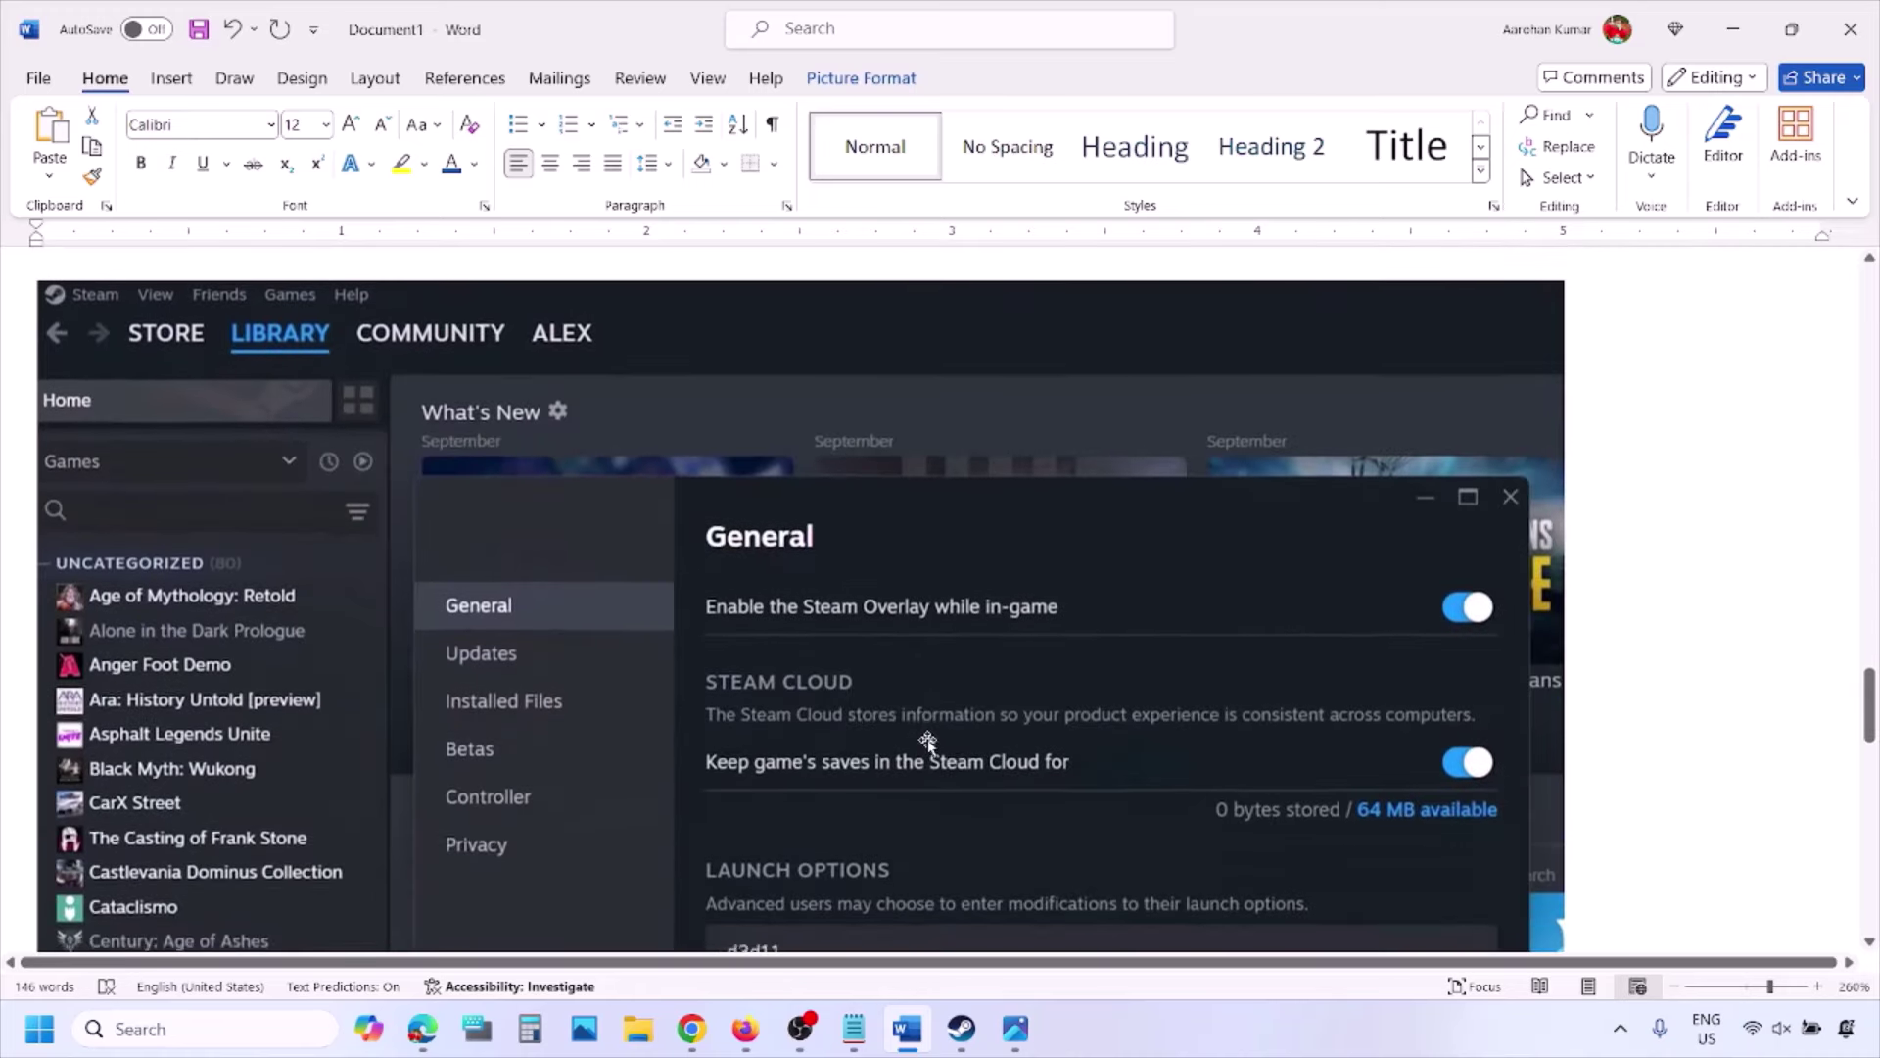
{"action": "scroll", "coordinate": [927, 744], "scroll_direction": "down", "scroll_amount": 4}
{"action": "scroll", "coordinate": [862, 627], "scroll_direction": "up", "scroll_amount": 1}
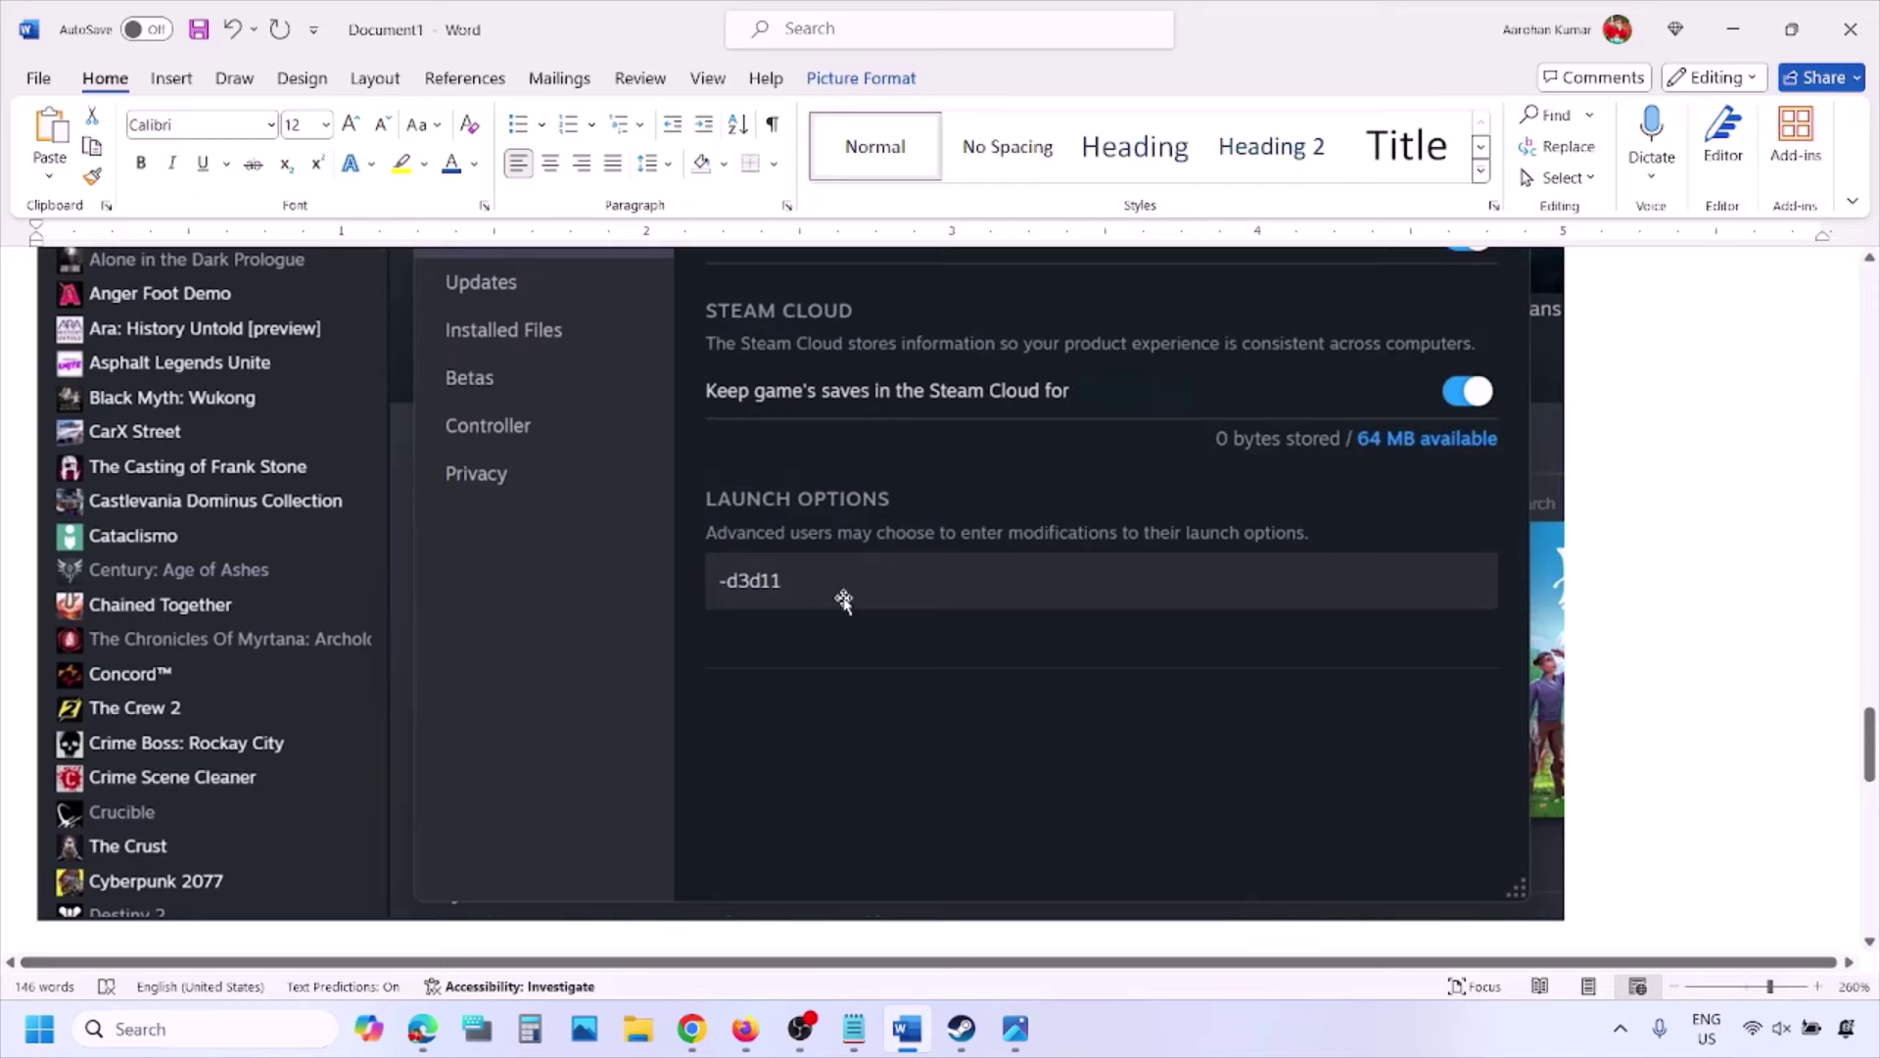
{"action": "scroll", "coordinate": [843, 600], "scroll_direction": "down", "scroll_amount": 10}
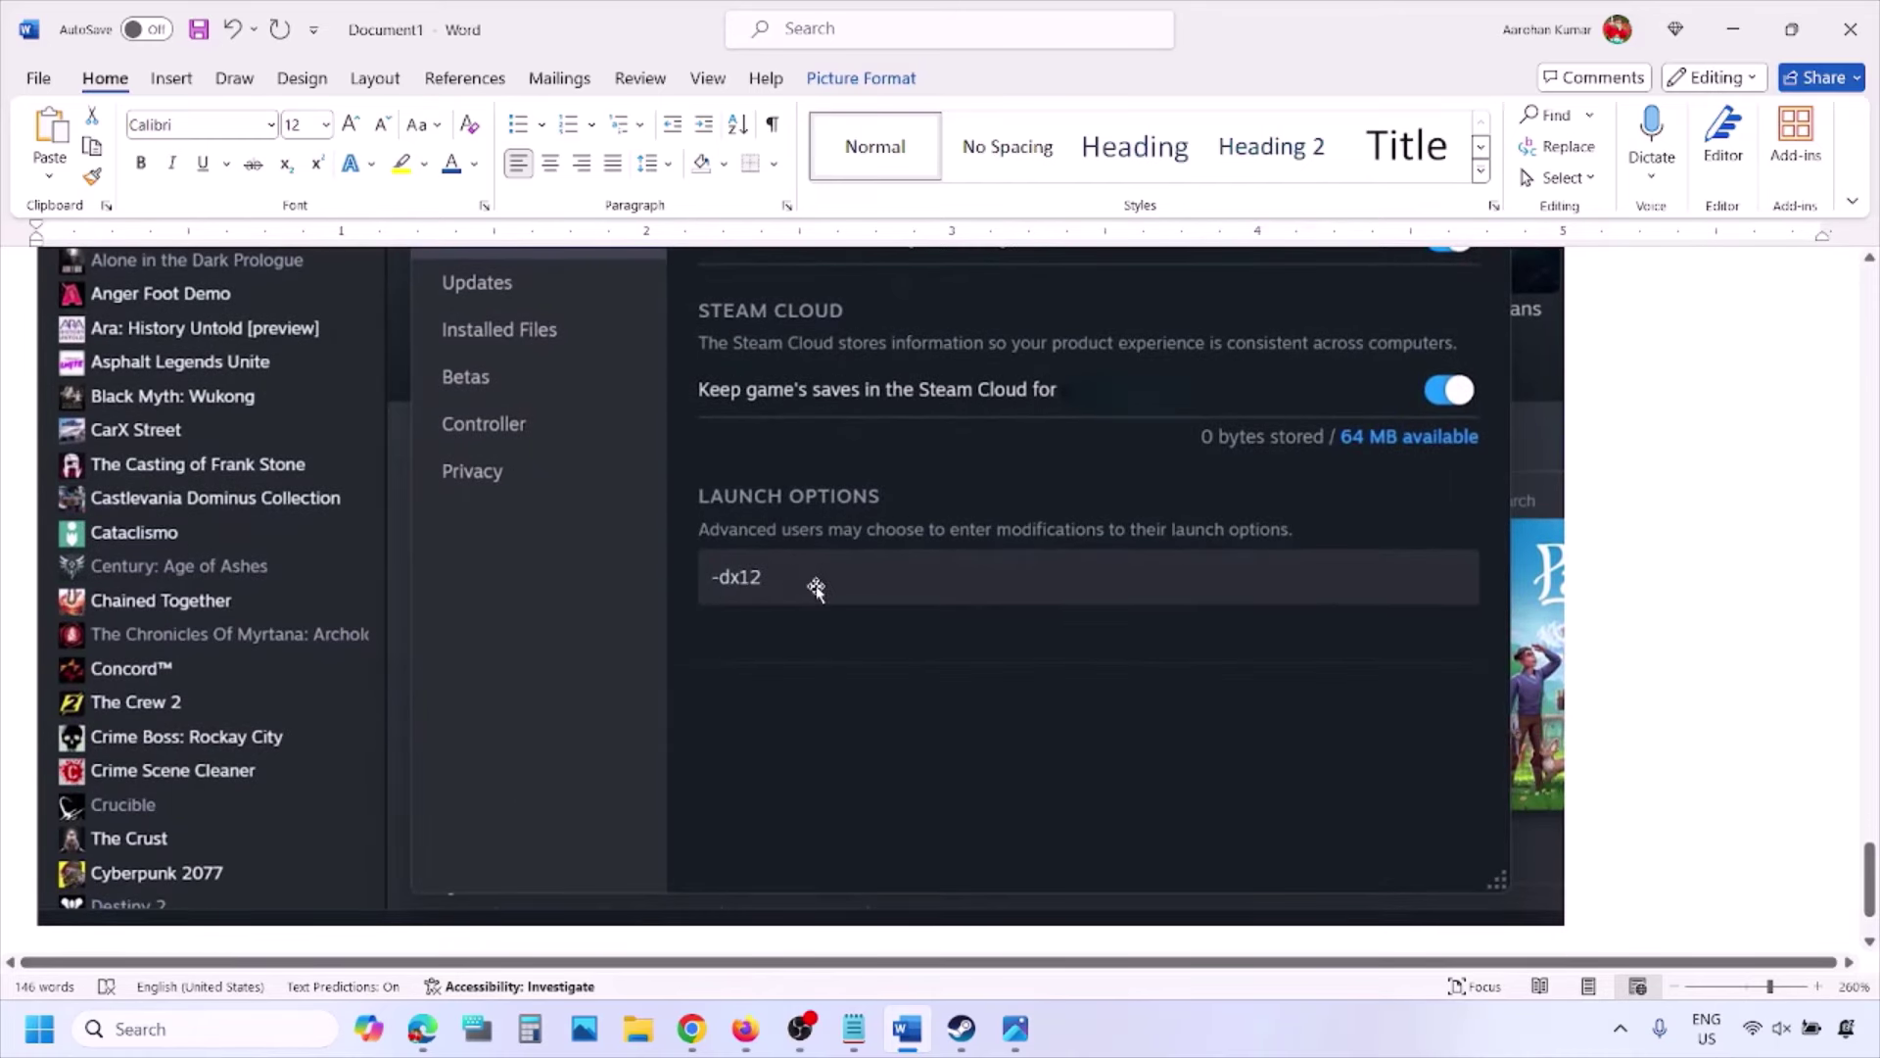
- Bring up the Windows power options to view the Restart choice
{"action": "left_click", "coordinate": [1191, 1033]}
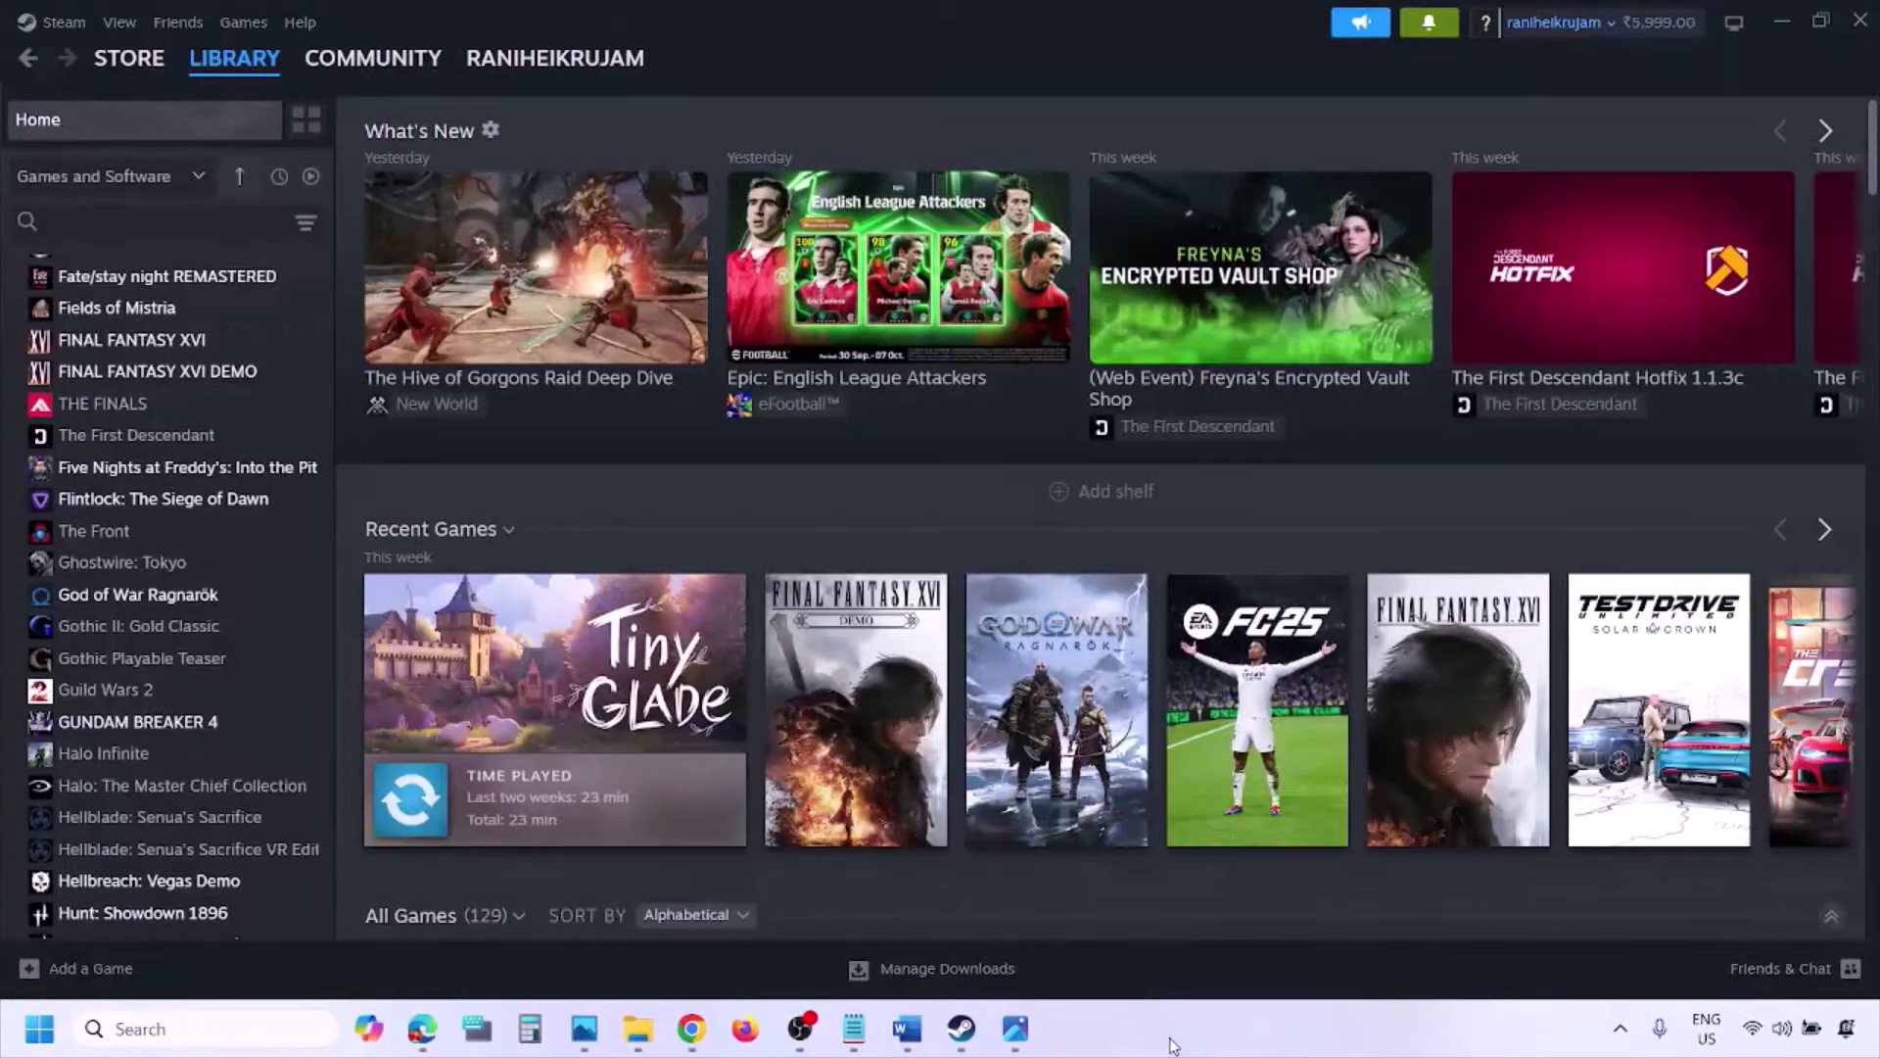
{"action": "left_click", "coordinate": [40, 1031]}
{"action": "left_click", "coordinate": [712, 944]}
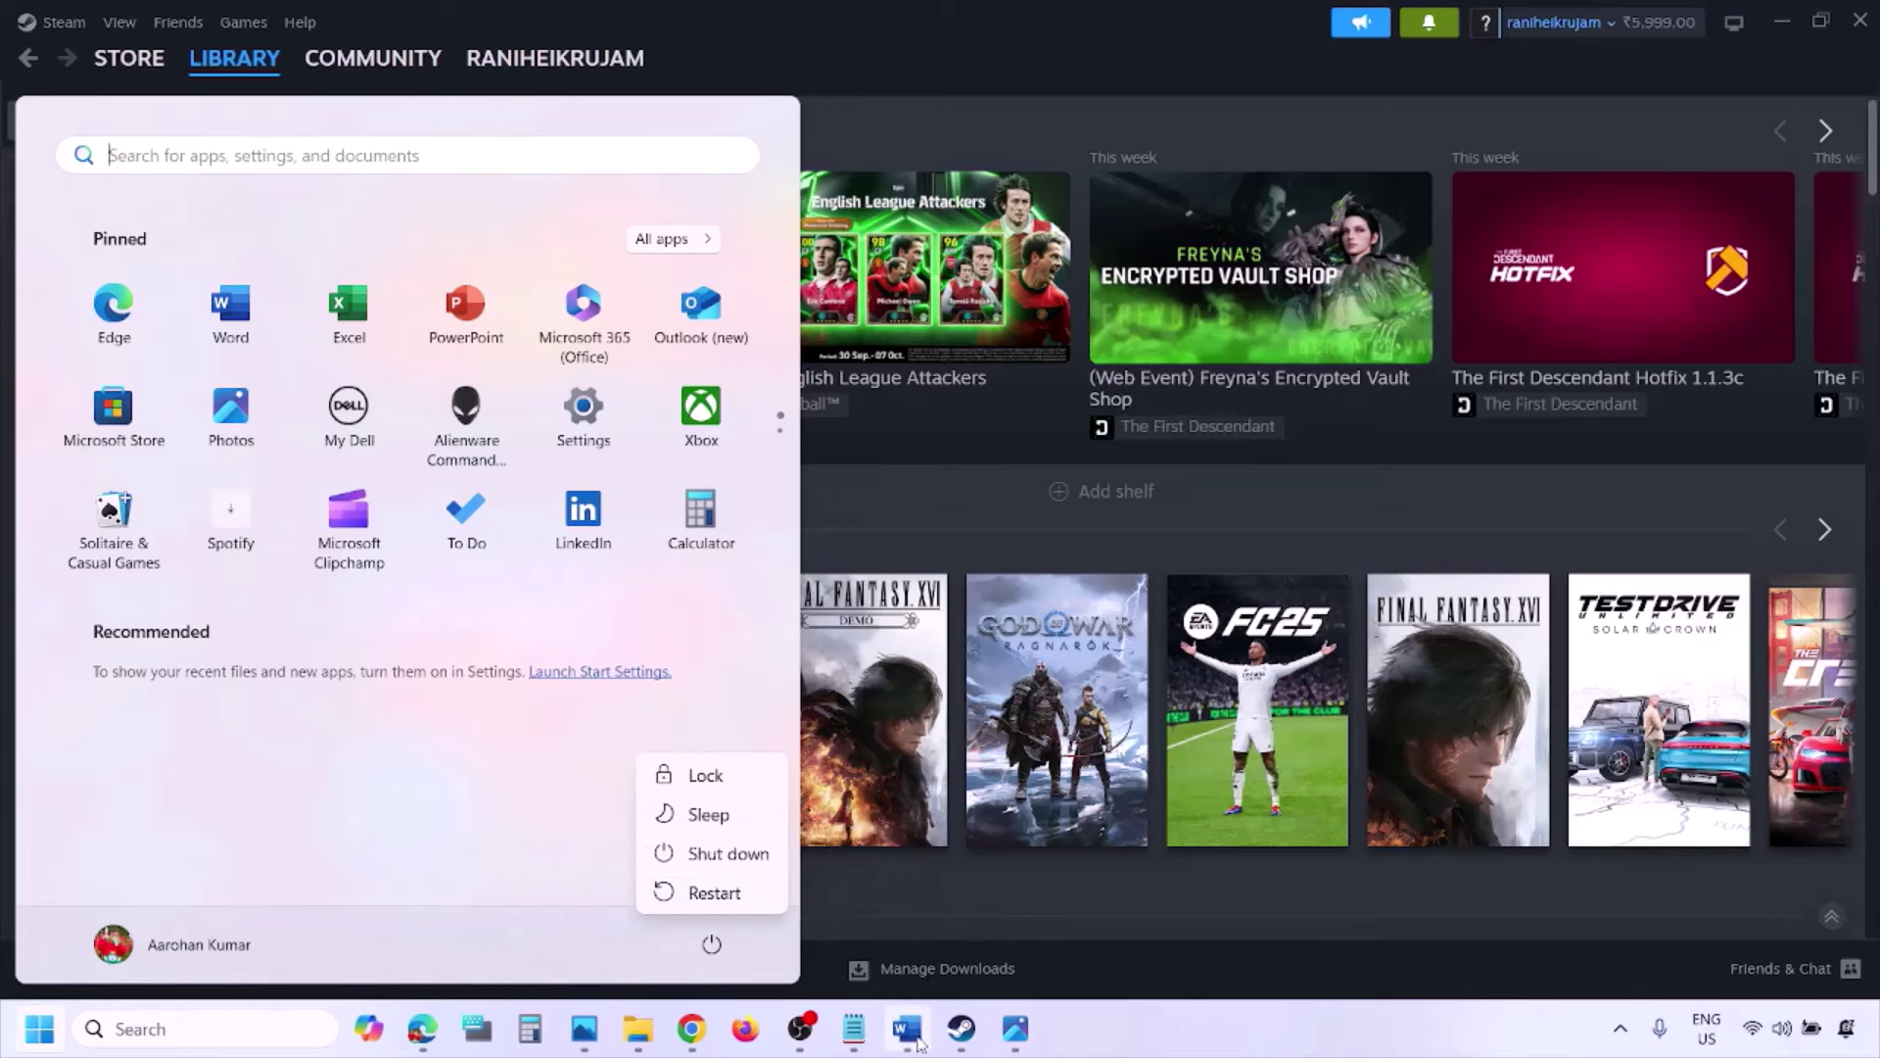
- Switch to the Word troubleshooting document and highlight the Step 2 text about running the game as an administrator
{"action": "left_click", "coordinate": [916, 1046]}
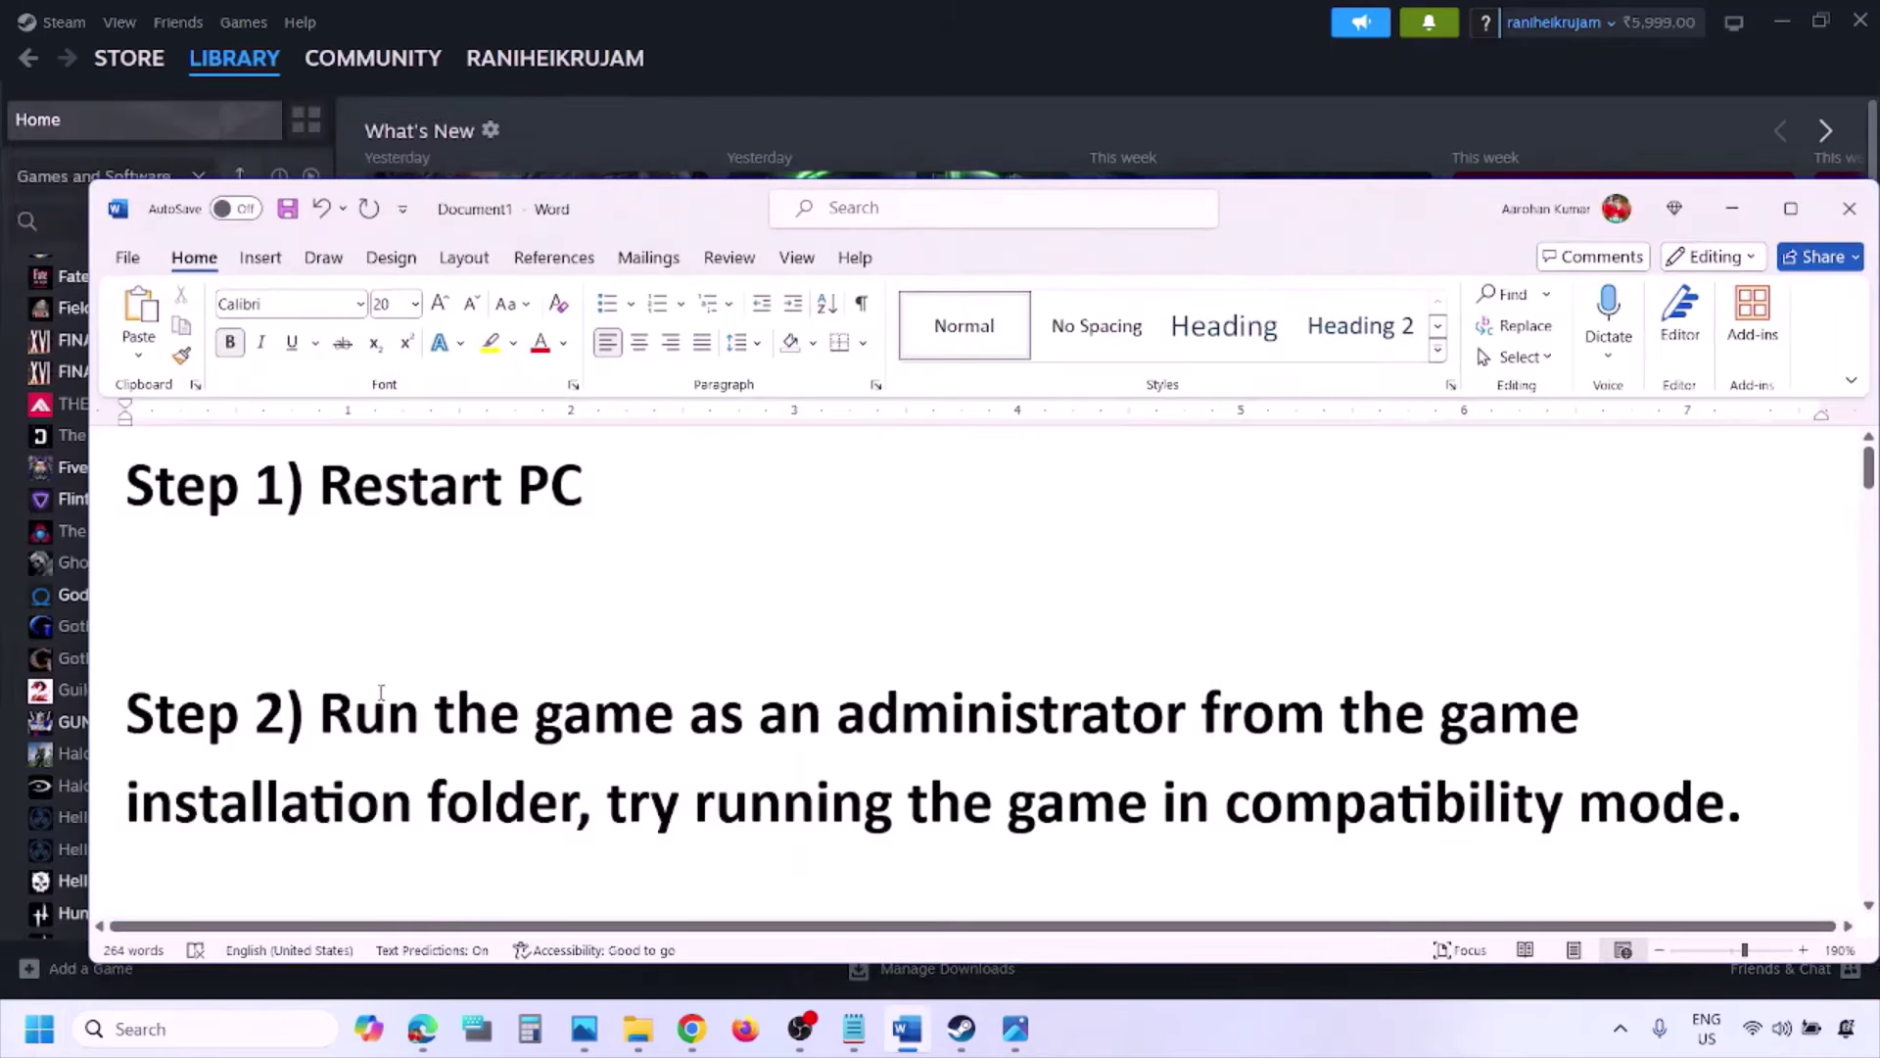
{"action": "left_click_drag", "start_coordinate": [323, 710], "coordinate": [532, 771]}
{"action": "left_click", "coordinate": [531, 772]}
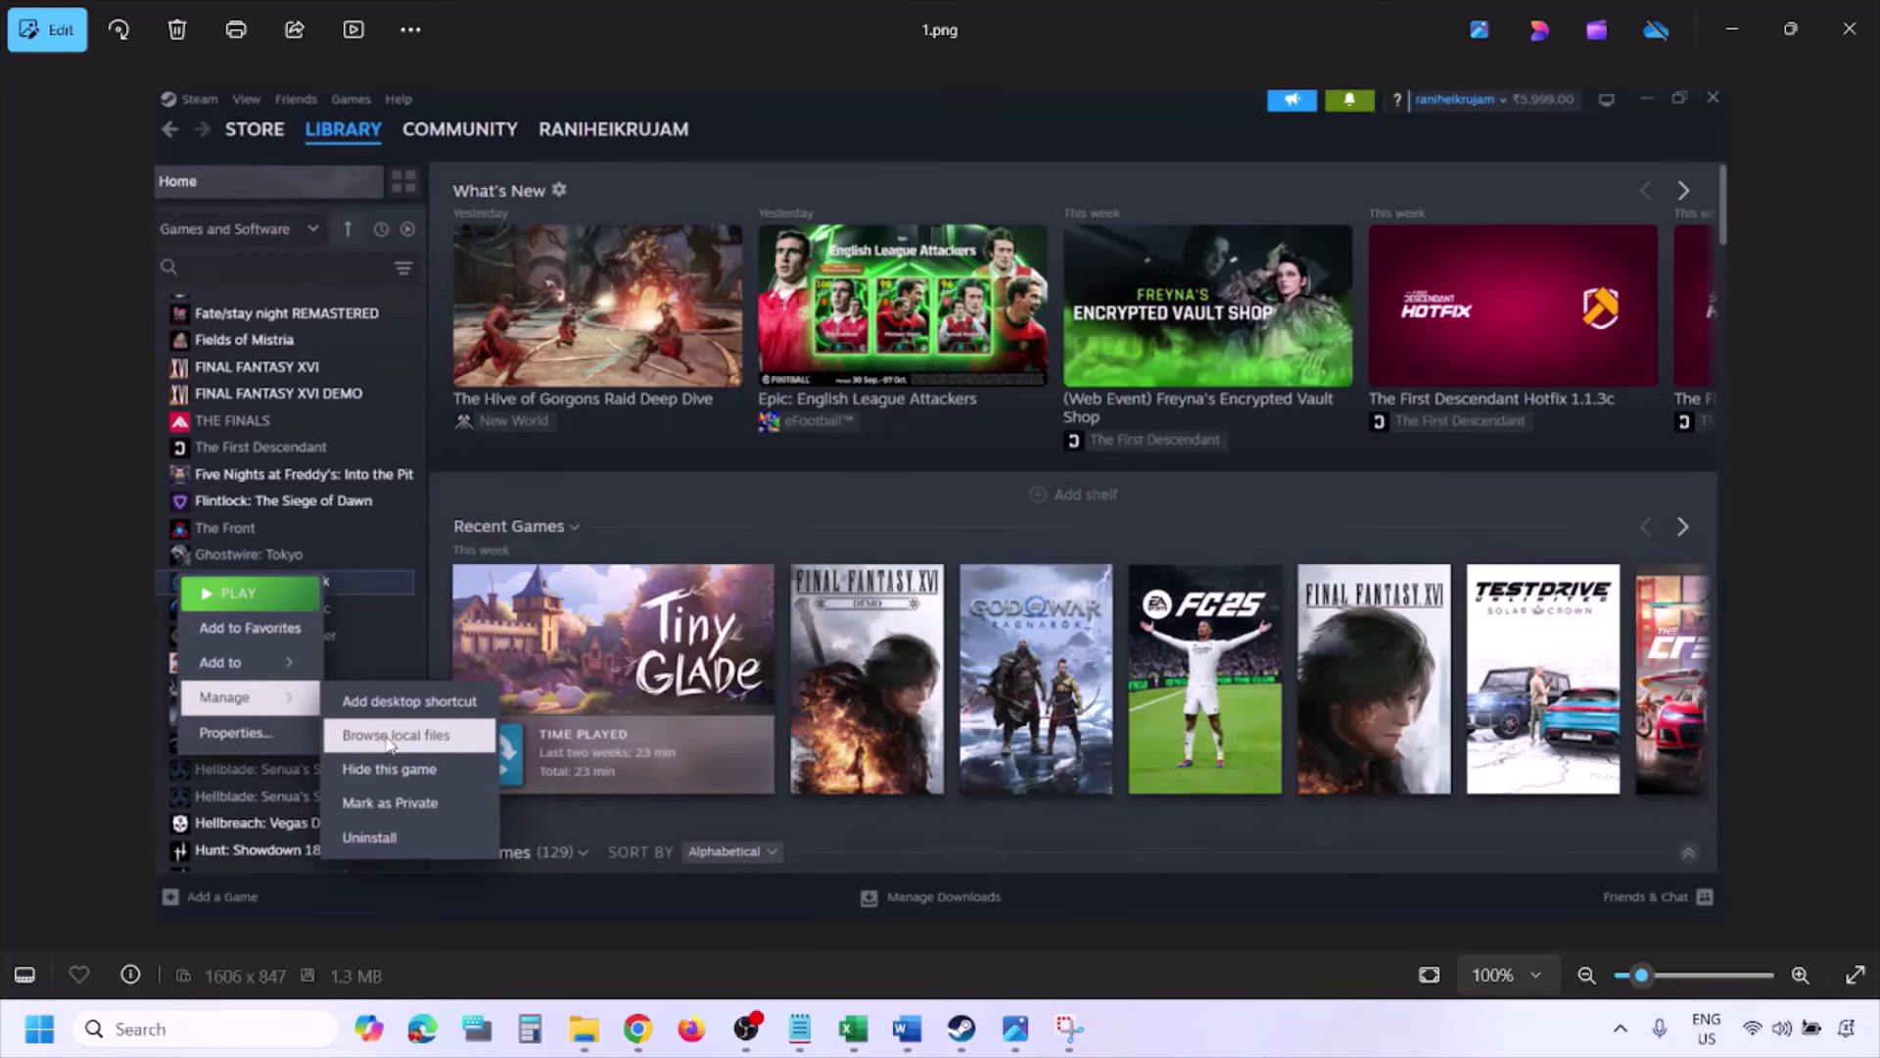
- Inspect pictures 1.png and 2.png for how to browse the game's local files and open the executable's properties
{"action": "scroll", "coordinate": [444, 733], "scroll_direction": "up", "scroll_amount": 2}
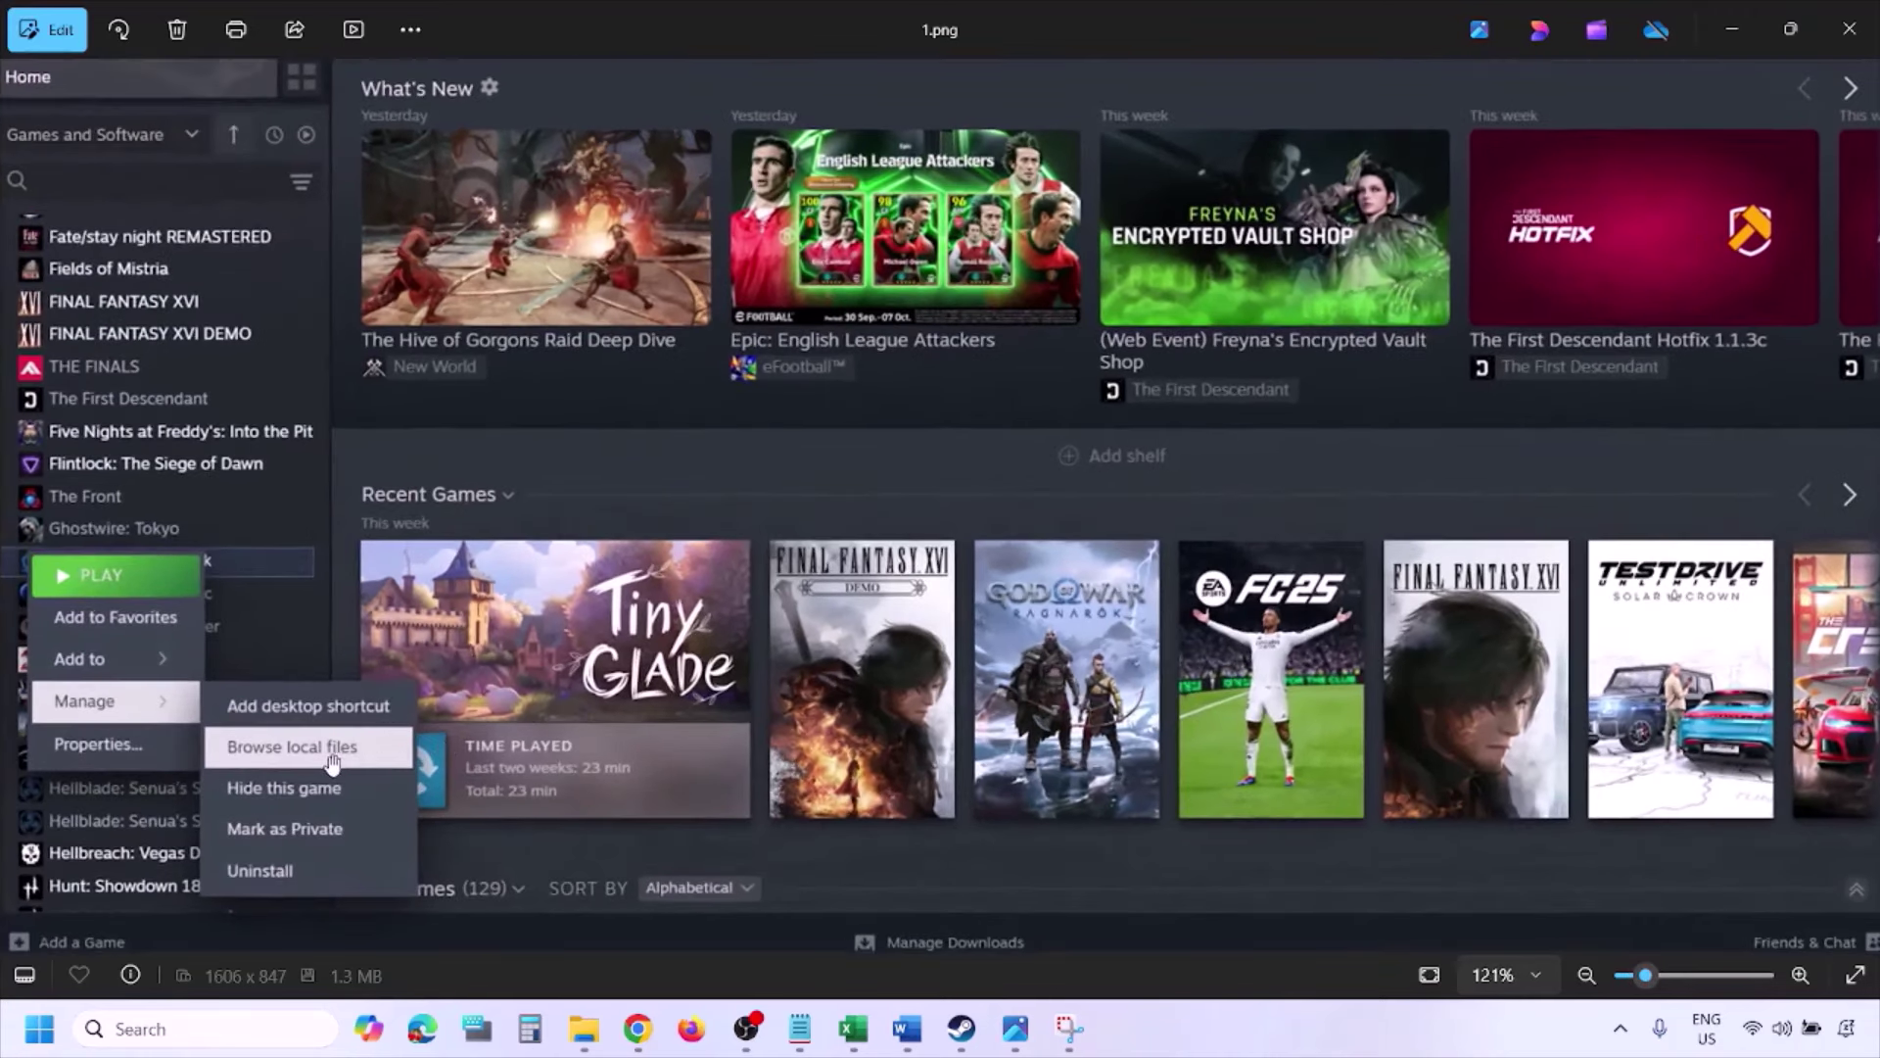
{"action": "scroll", "coordinate": [377, 759], "scroll_direction": "down", "scroll_amount": 2}
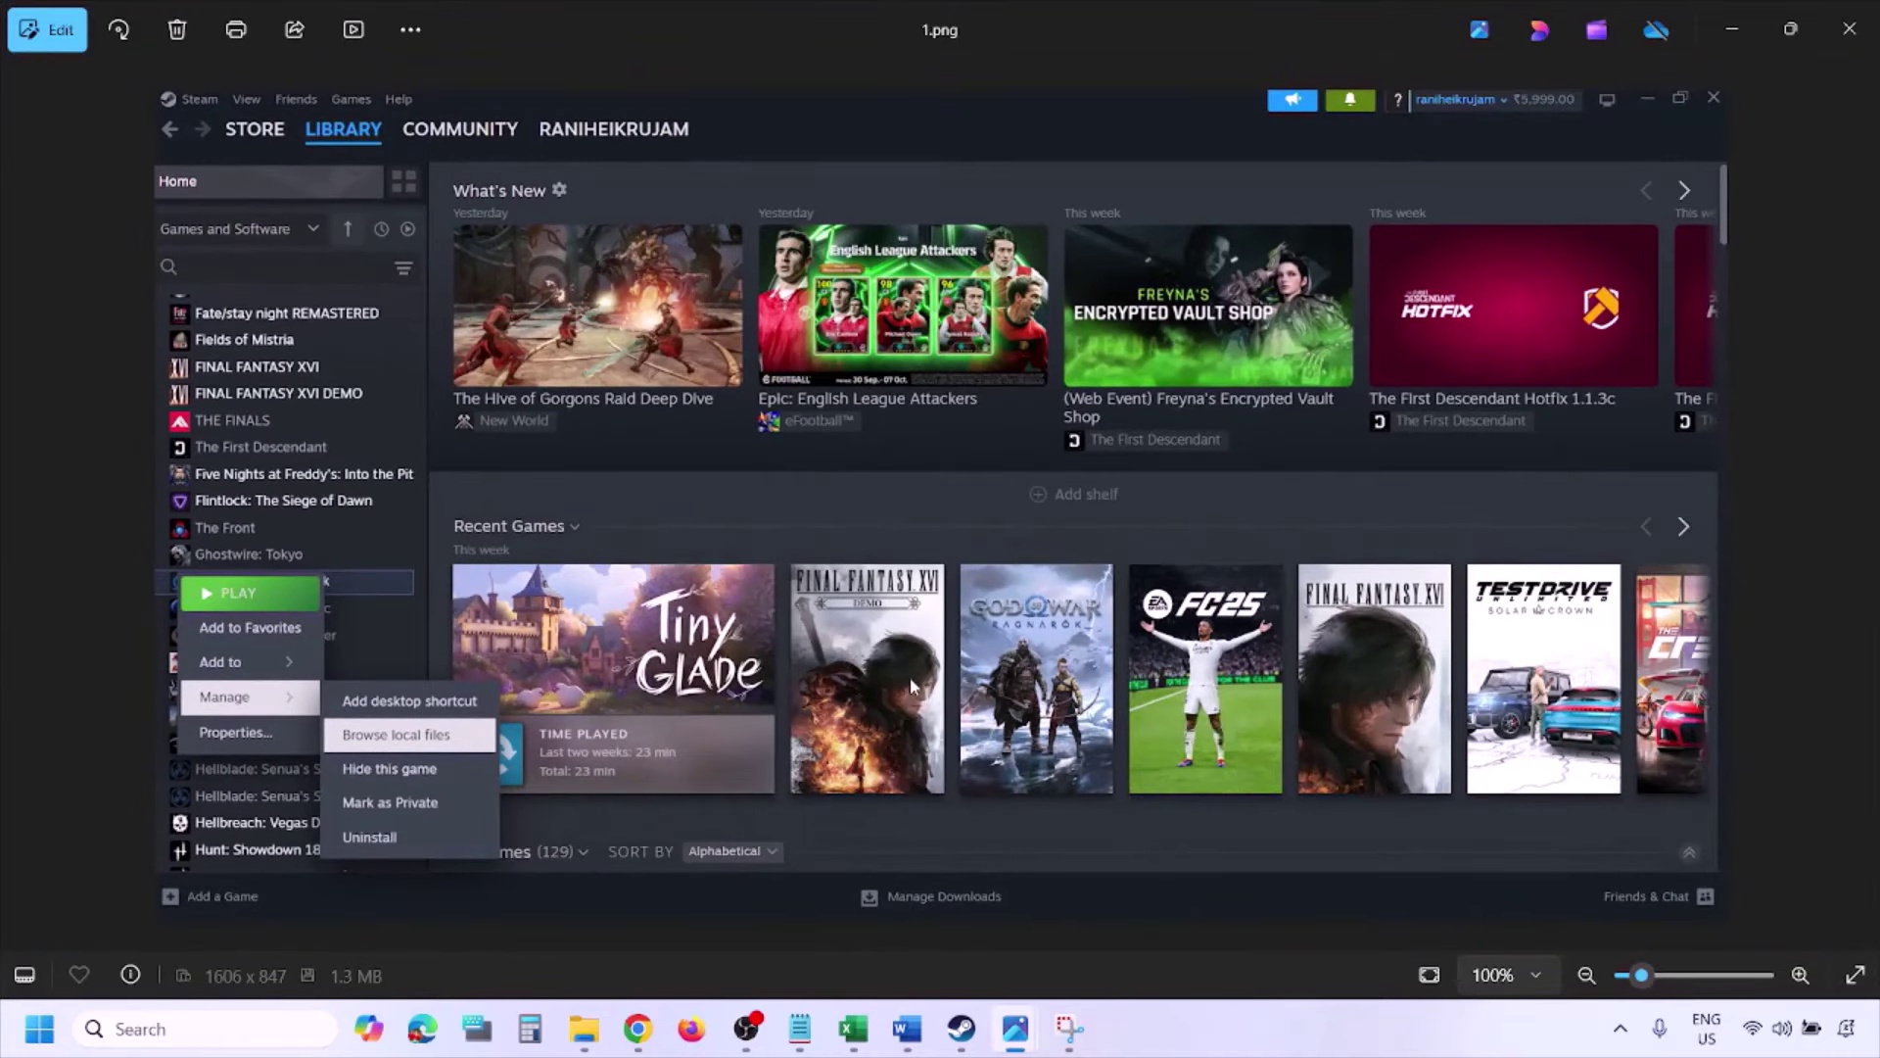
{"action": "key", "text": "Right"}
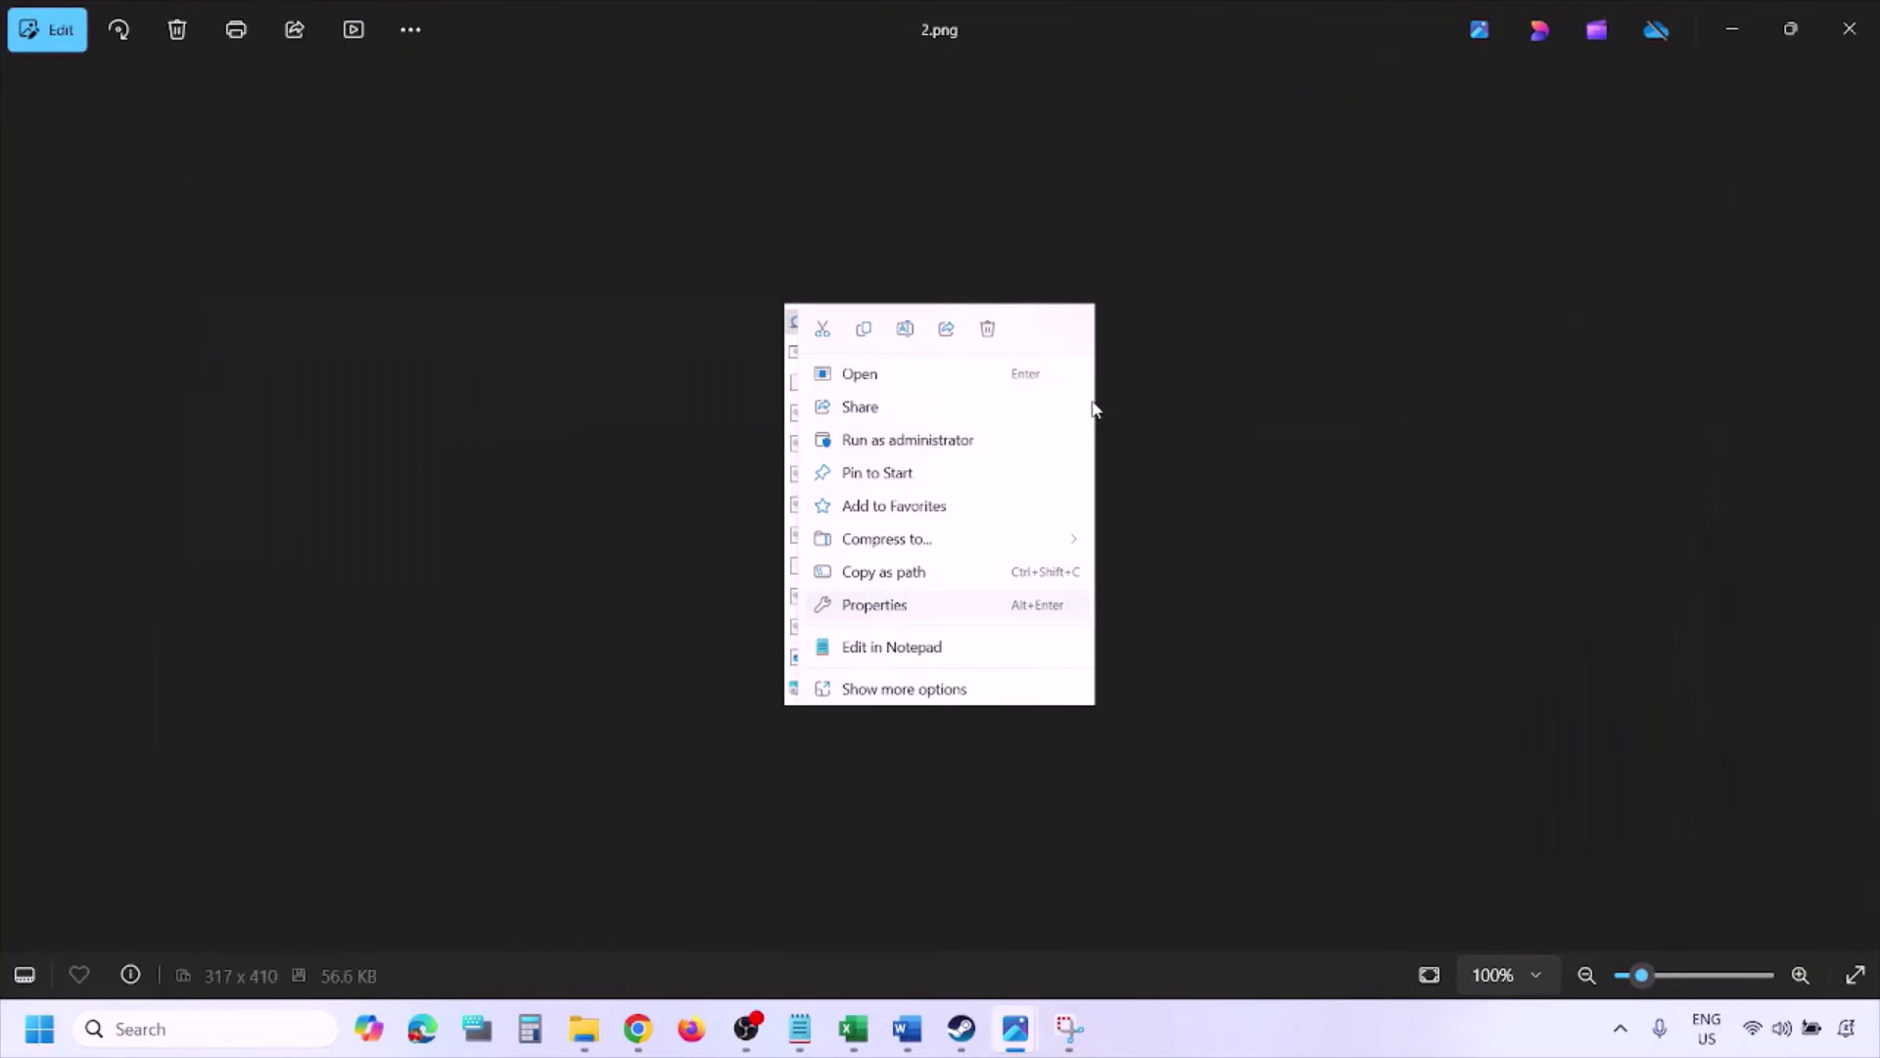
{"action": "scroll", "coordinate": [928, 591], "scroll_direction": "up", "scroll_amount": 3}
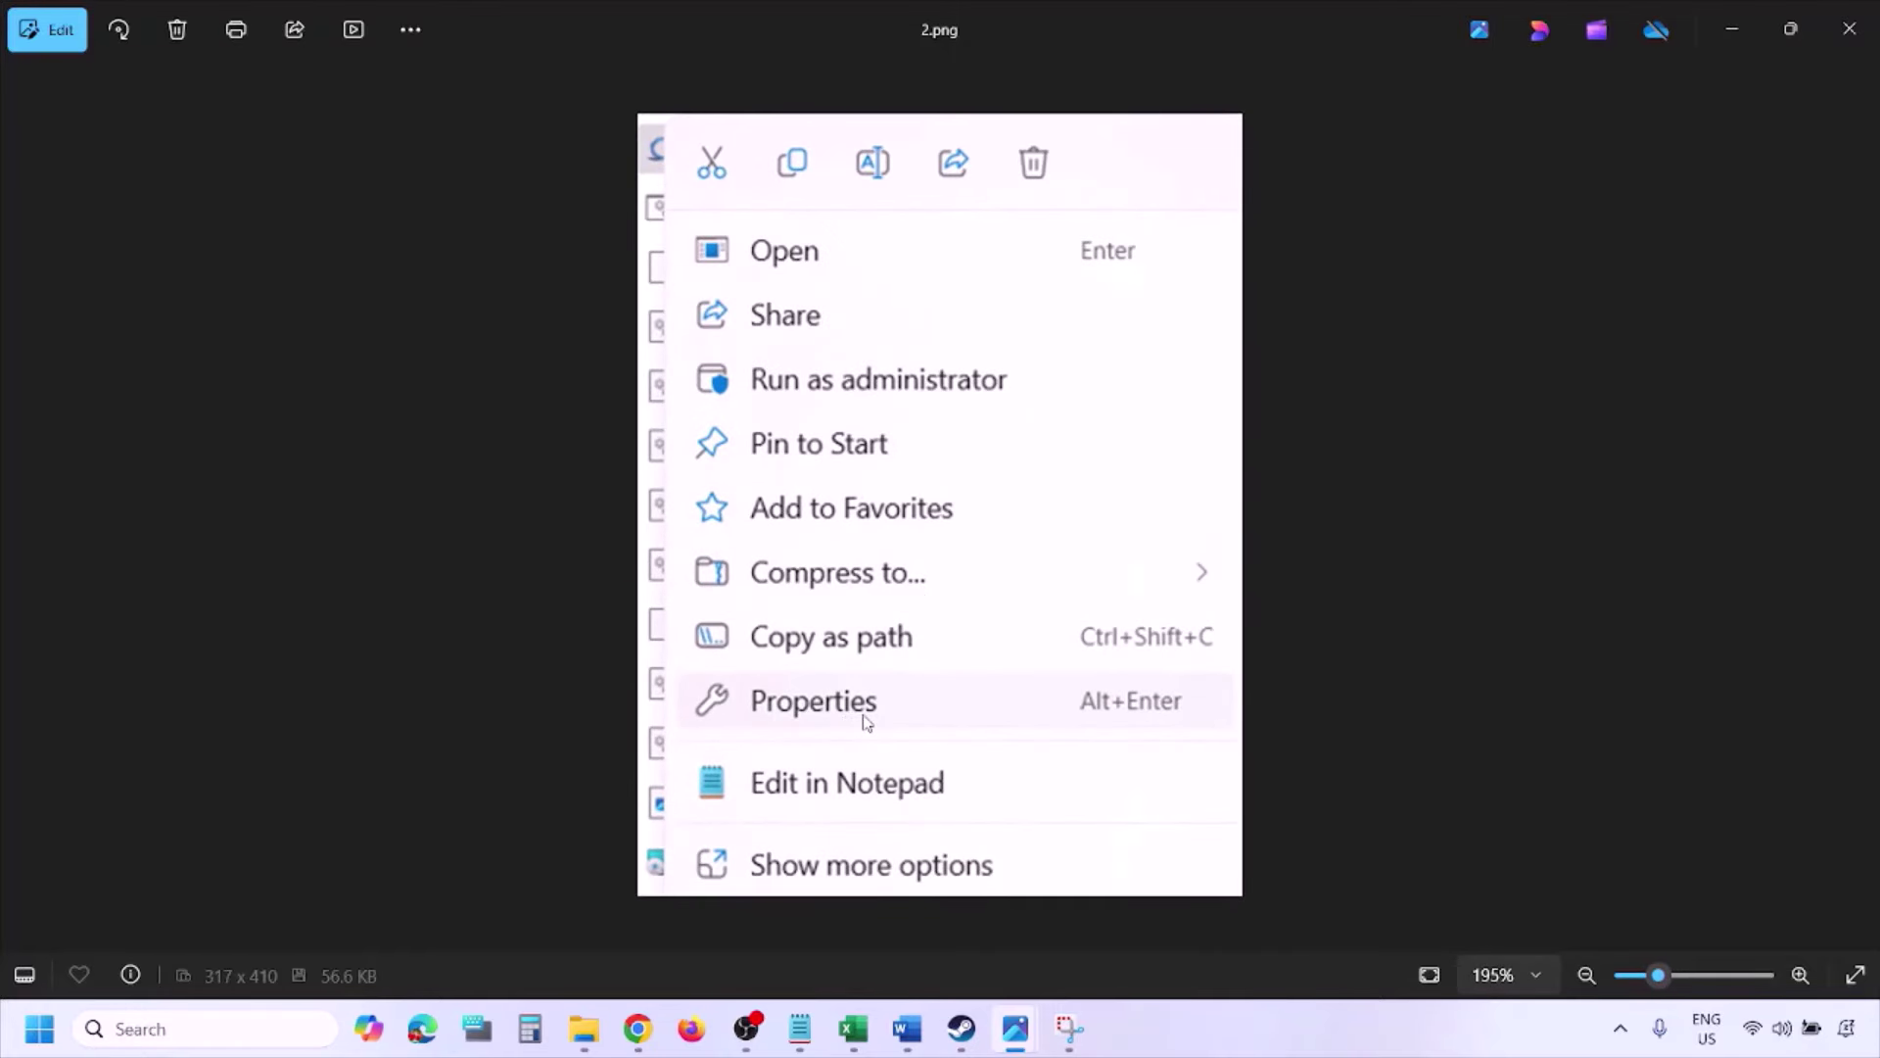
{"action": "scroll", "coordinate": [867, 723], "scroll_direction": "down", "scroll_amount": 3}
- Go to picture 3.png and inspect the Compatibility settings for running the program as an administrator
{"action": "key", "text": "Right"}
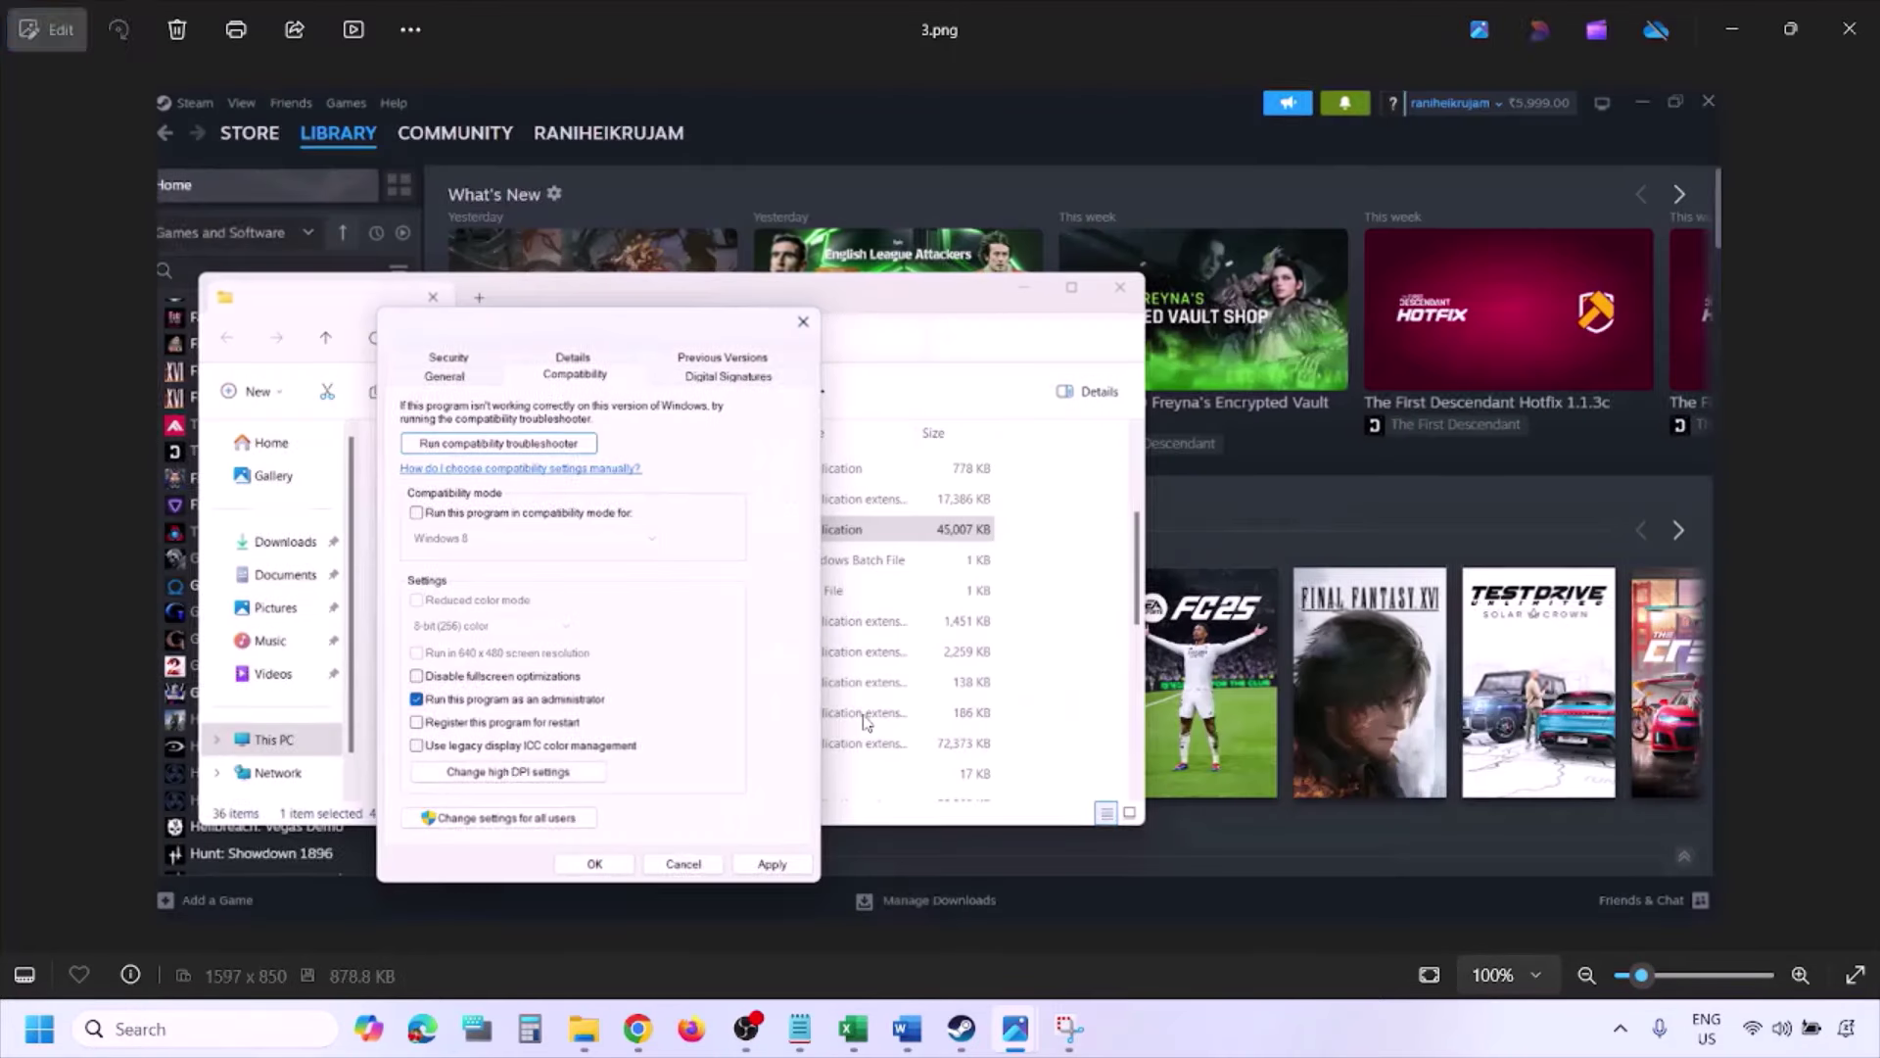
{"action": "scroll", "coordinate": [561, 553], "scroll_direction": "up", "scroll_amount": 2}
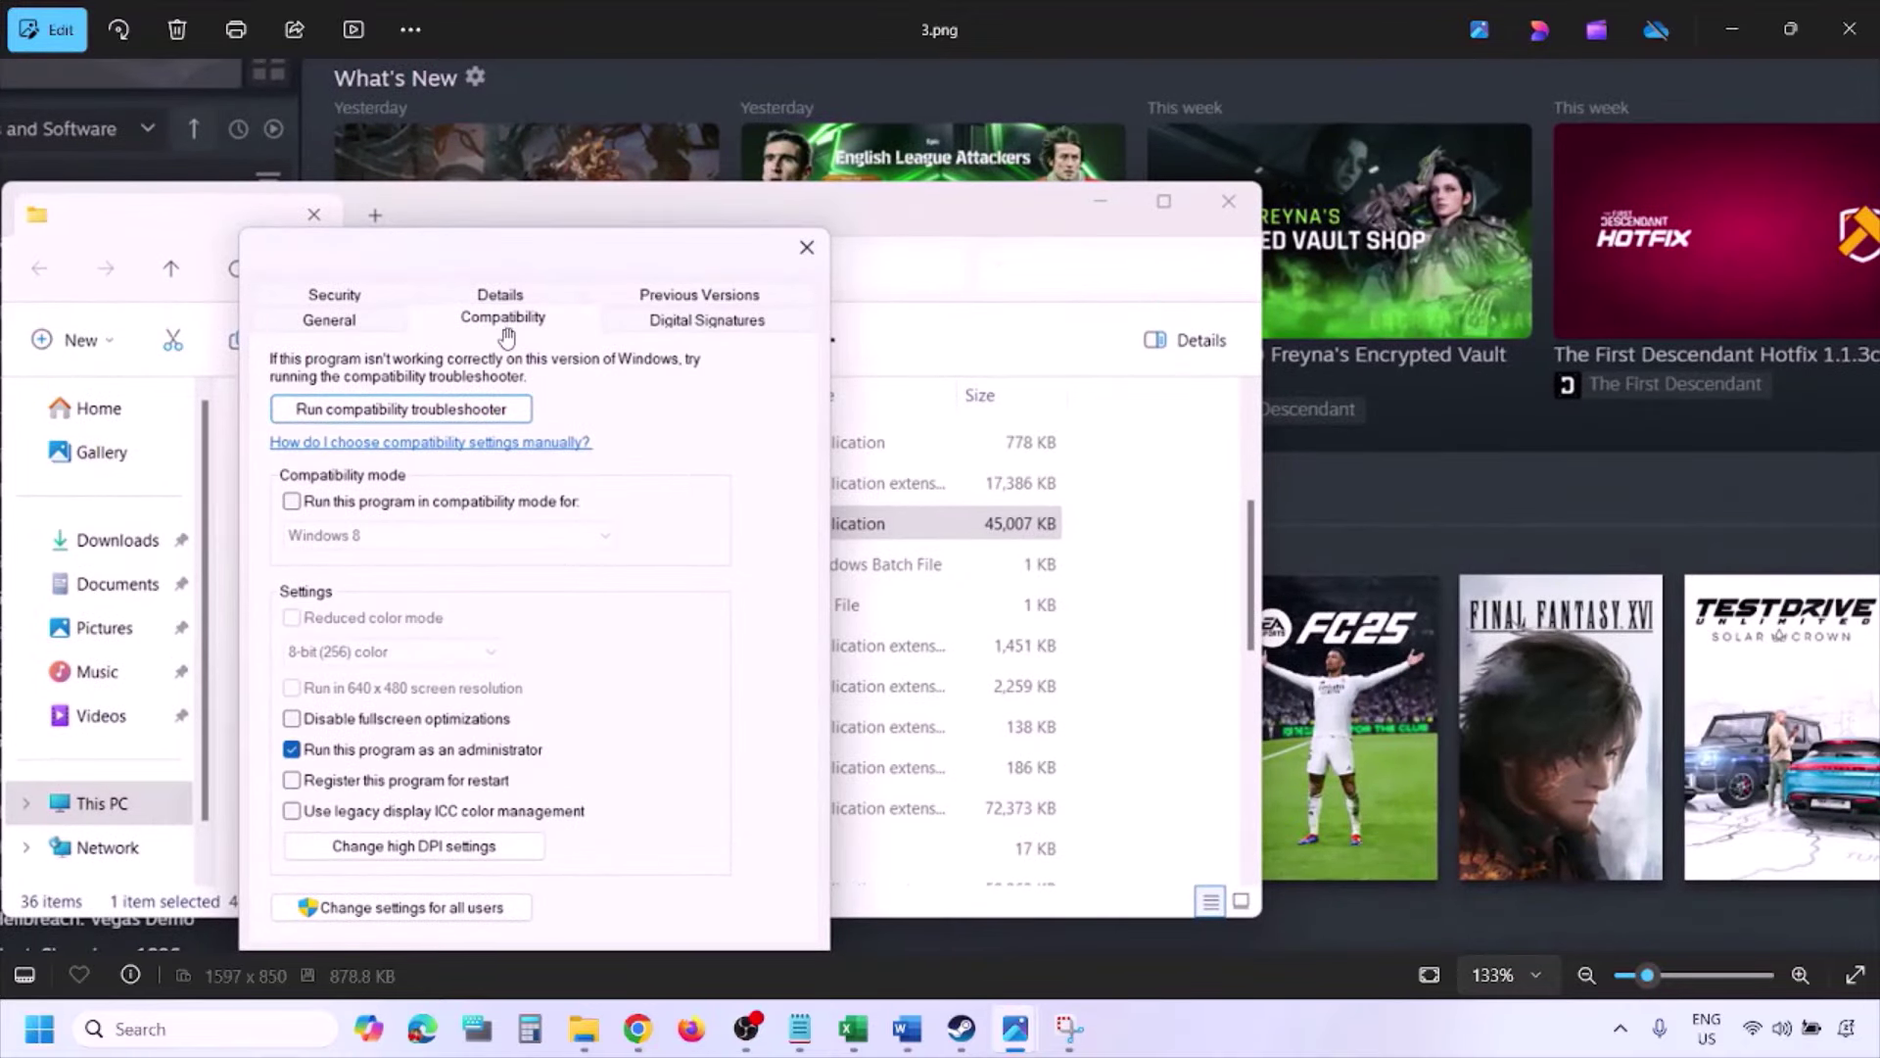
{"action": "left_click_drag", "start_coordinate": [417, 735], "coordinate": [415, 646]}
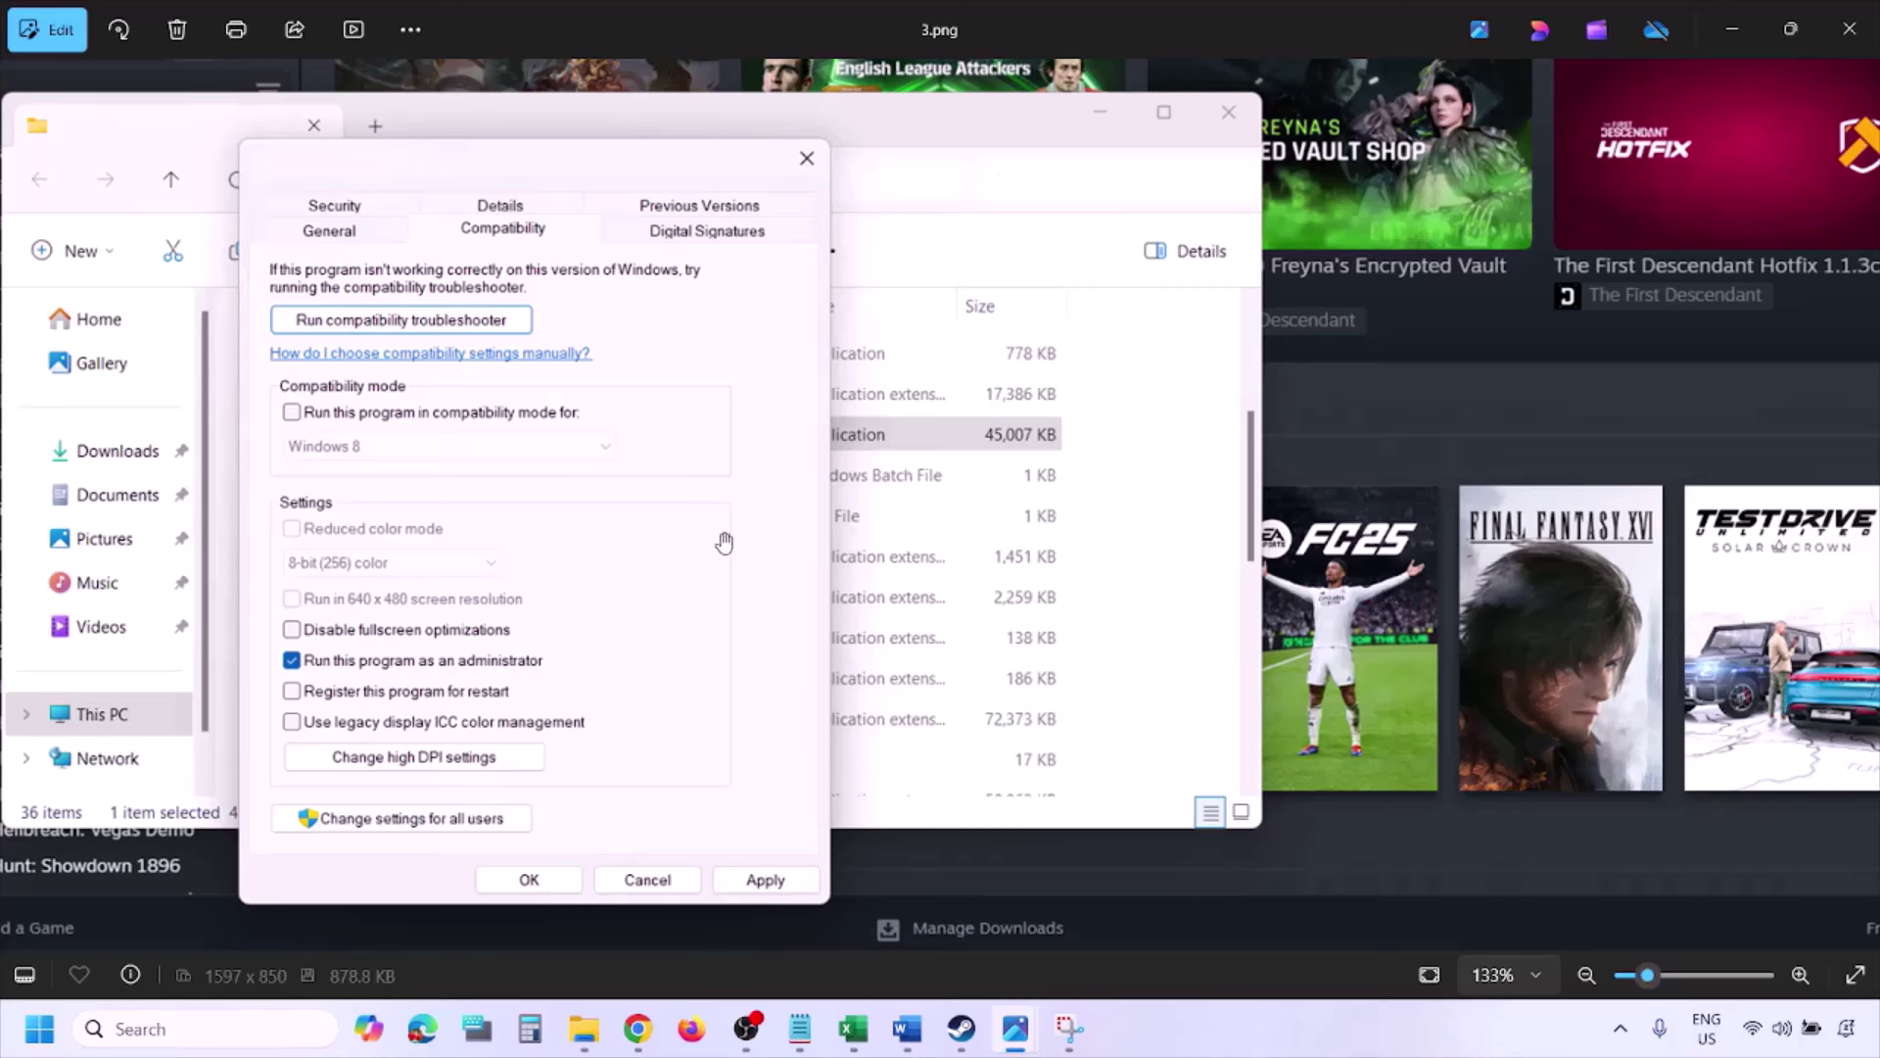
{"action": "scroll", "coordinate": [722, 542], "scroll_direction": "down", "scroll_amount": 3}
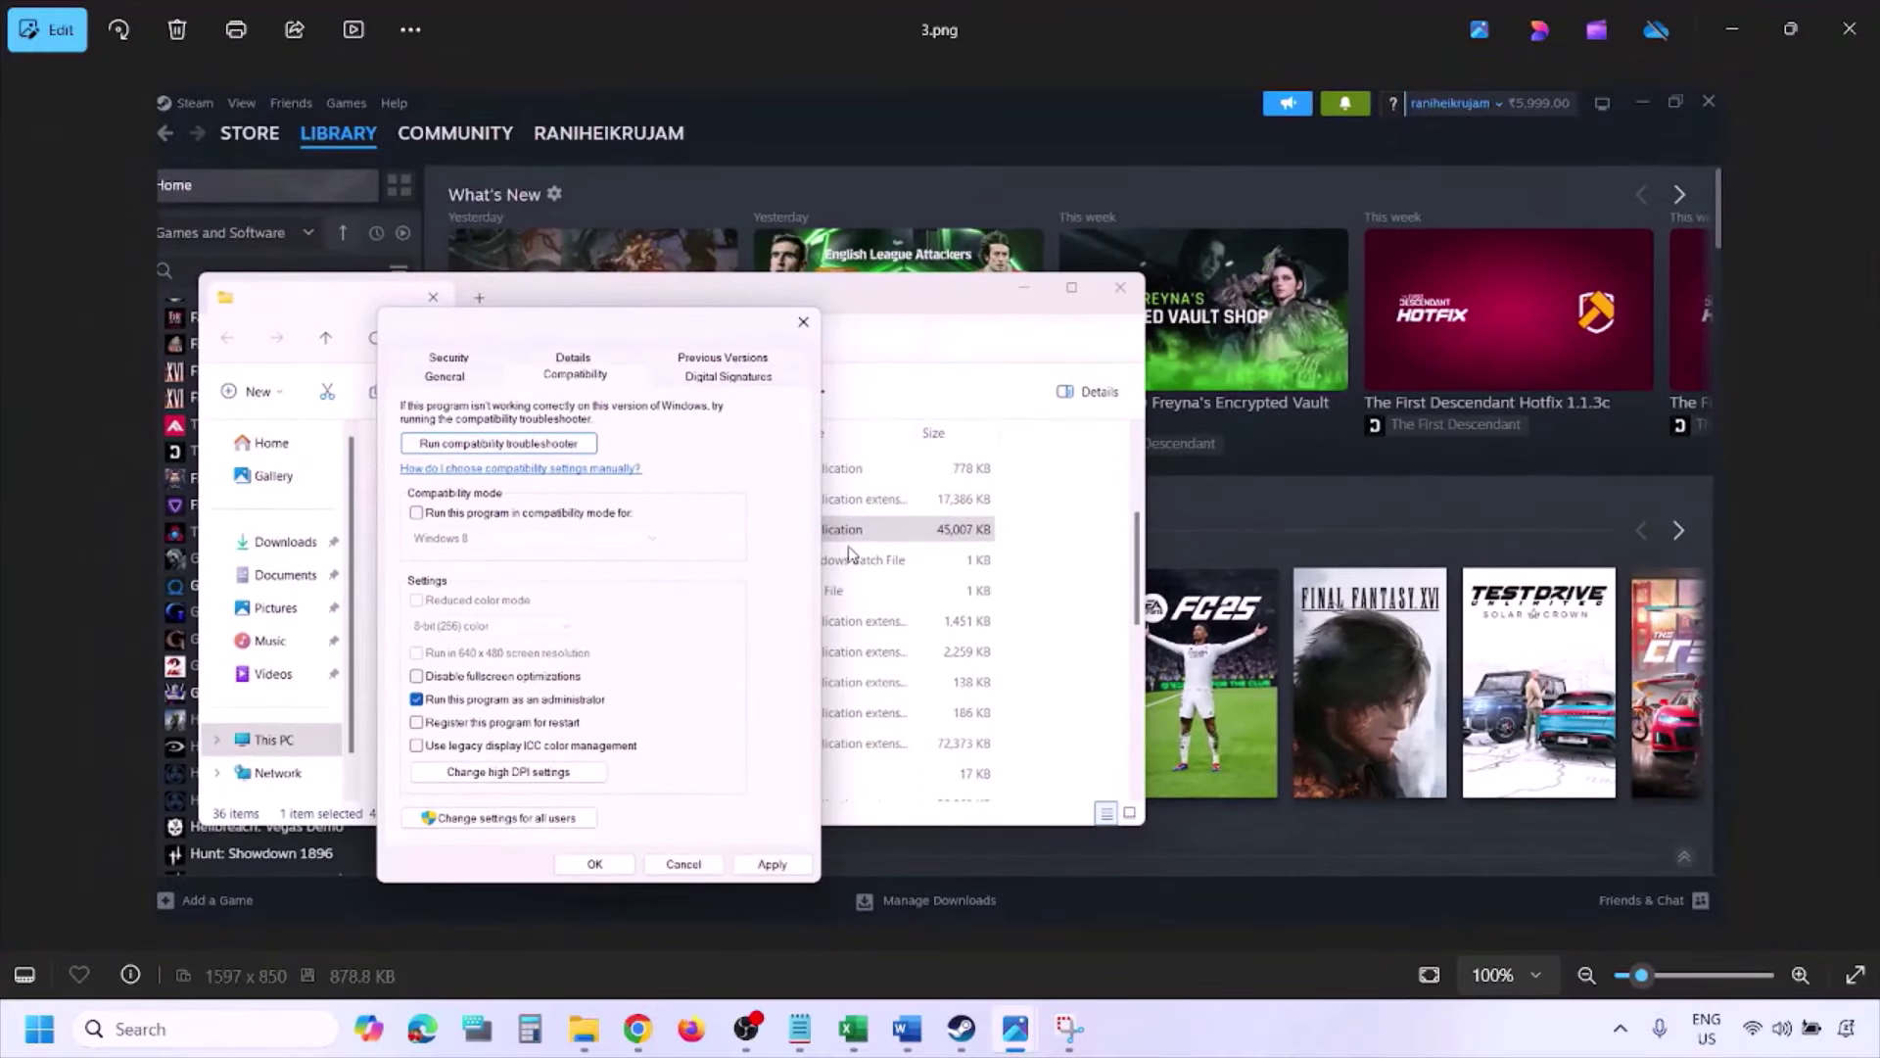
- Go to picture 4.png and inspect the compatibility mode setting for Windows 8 along with the dialog's confirmation options
{"action": "key", "text": "Right"}
{"action": "scroll", "coordinate": [850, 554], "scroll_direction": "up", "scroll_amount": 2}
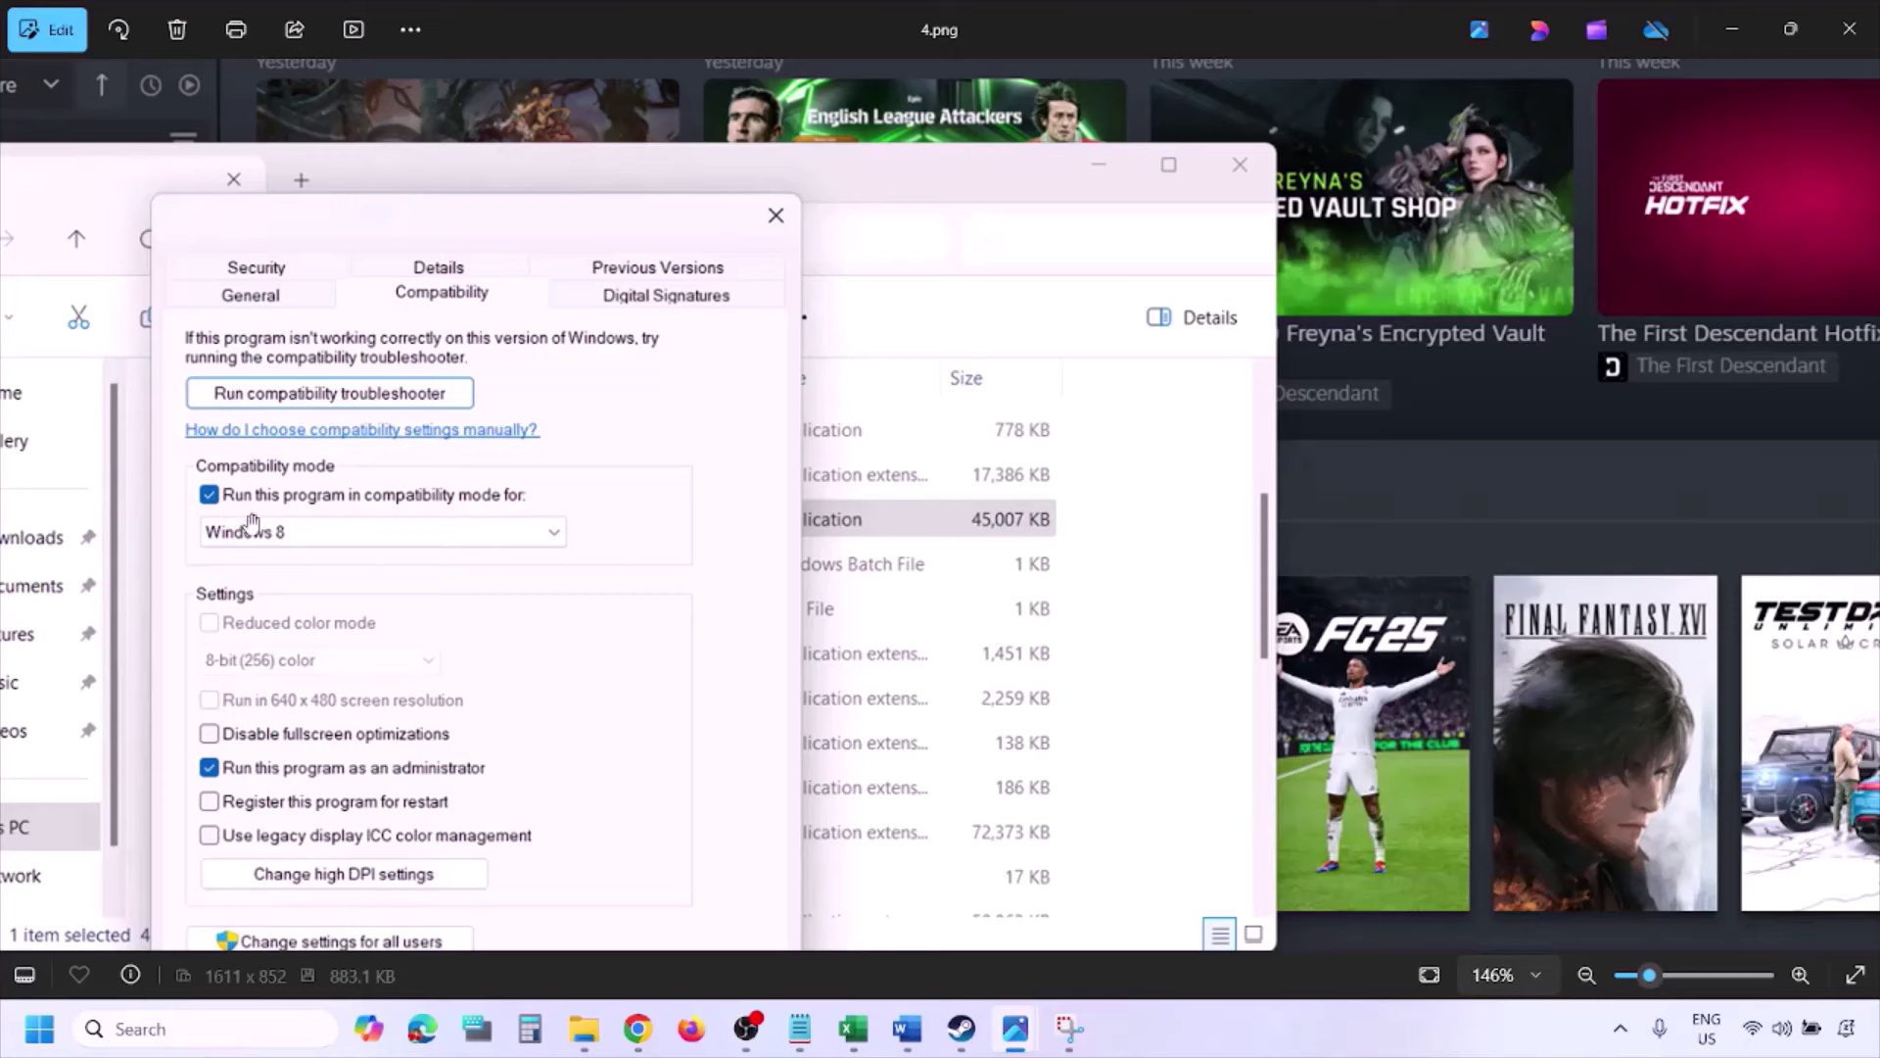
{"action": "left_click_drag", "start_coordinate": [252, 525], "coordinate": [261, 457]}
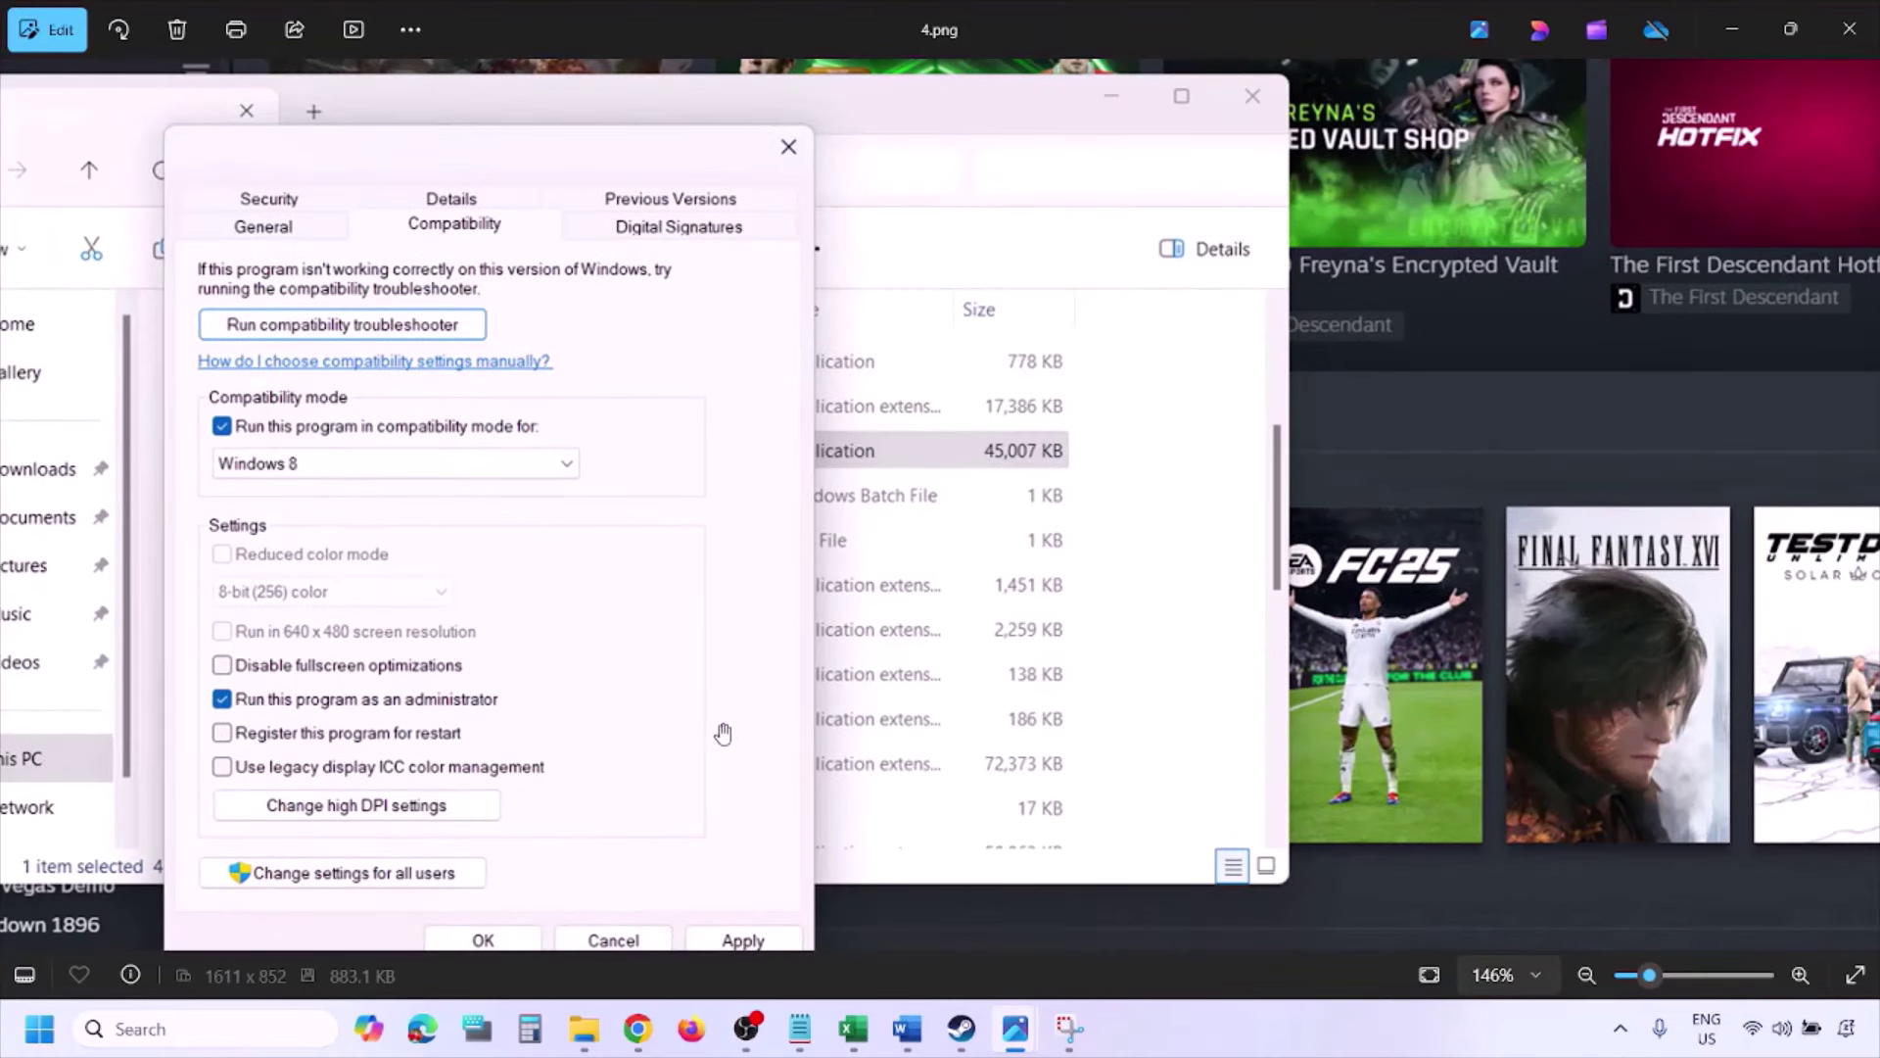
{"action": "left_click_drag", "start_coordinate": [722, 734], "coordinate": [734, 672]}
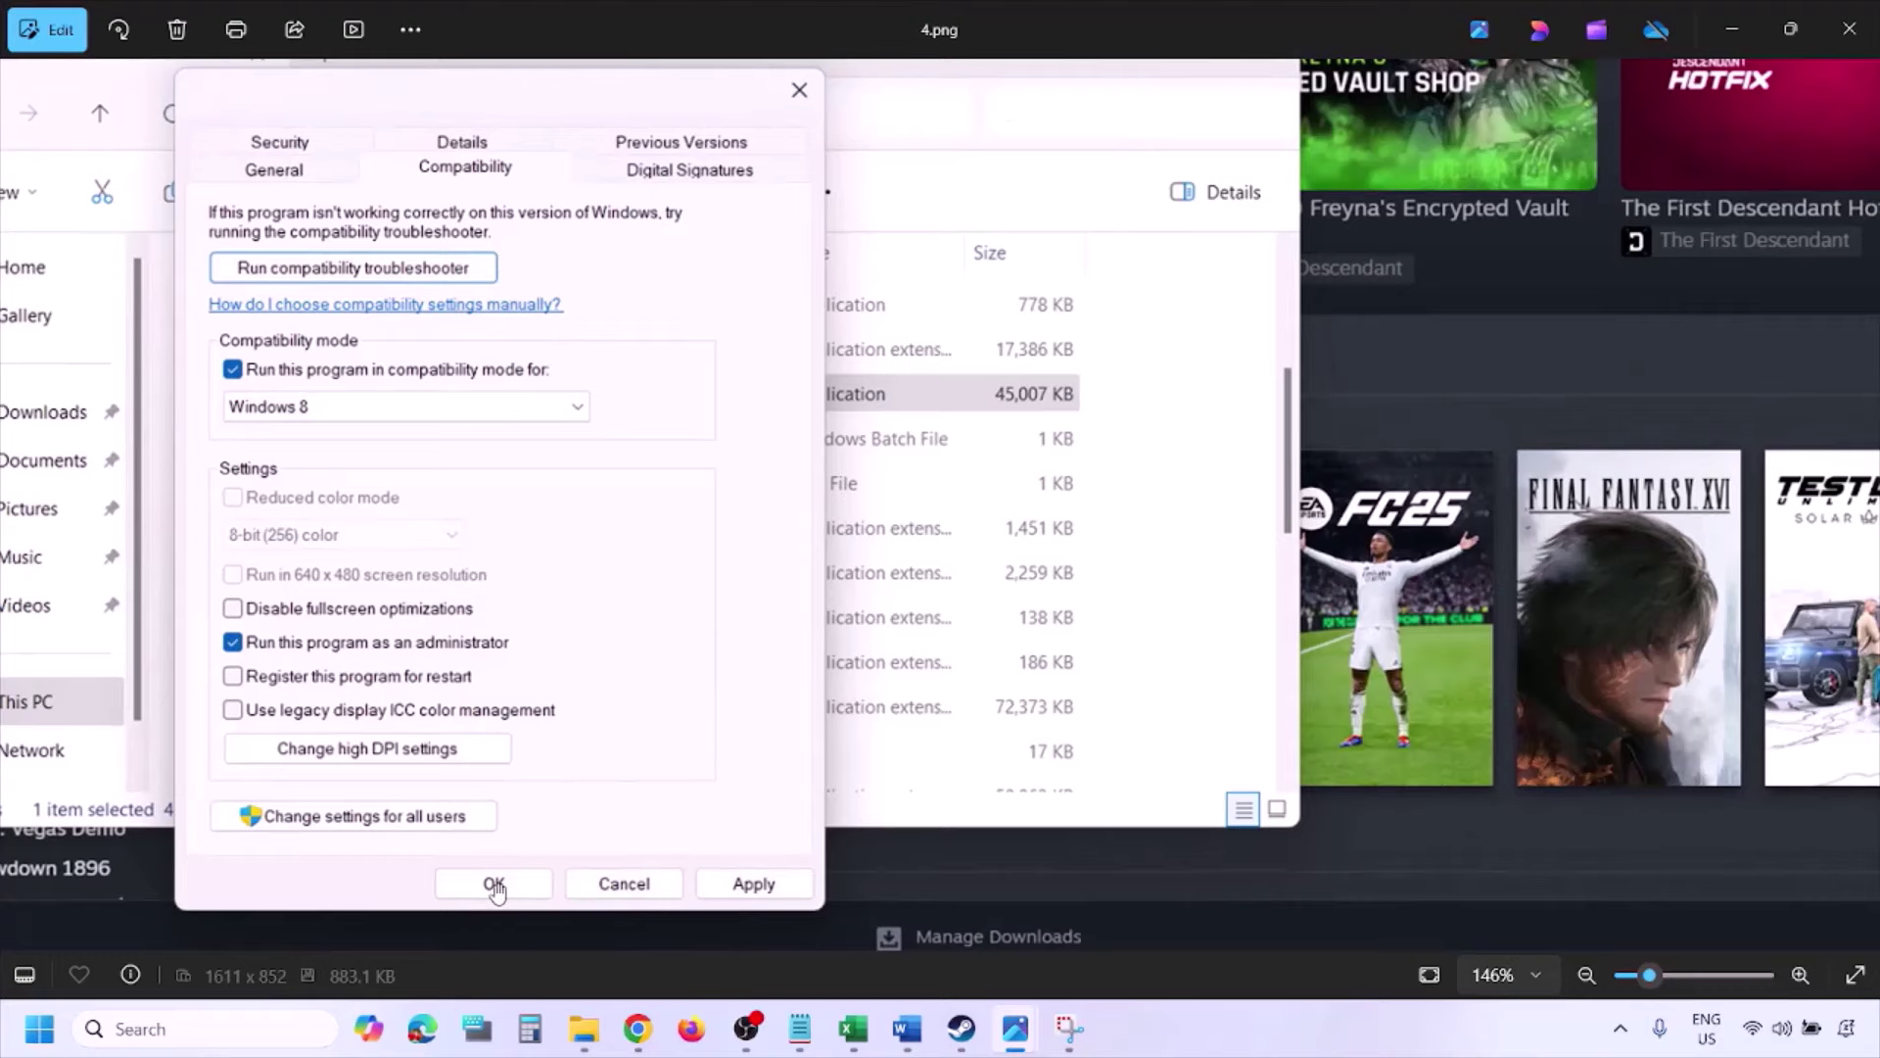
{"action": "scroll", "coordinate": [1048, 676], "scroll_direction": "down", "scroll_amount": 3}
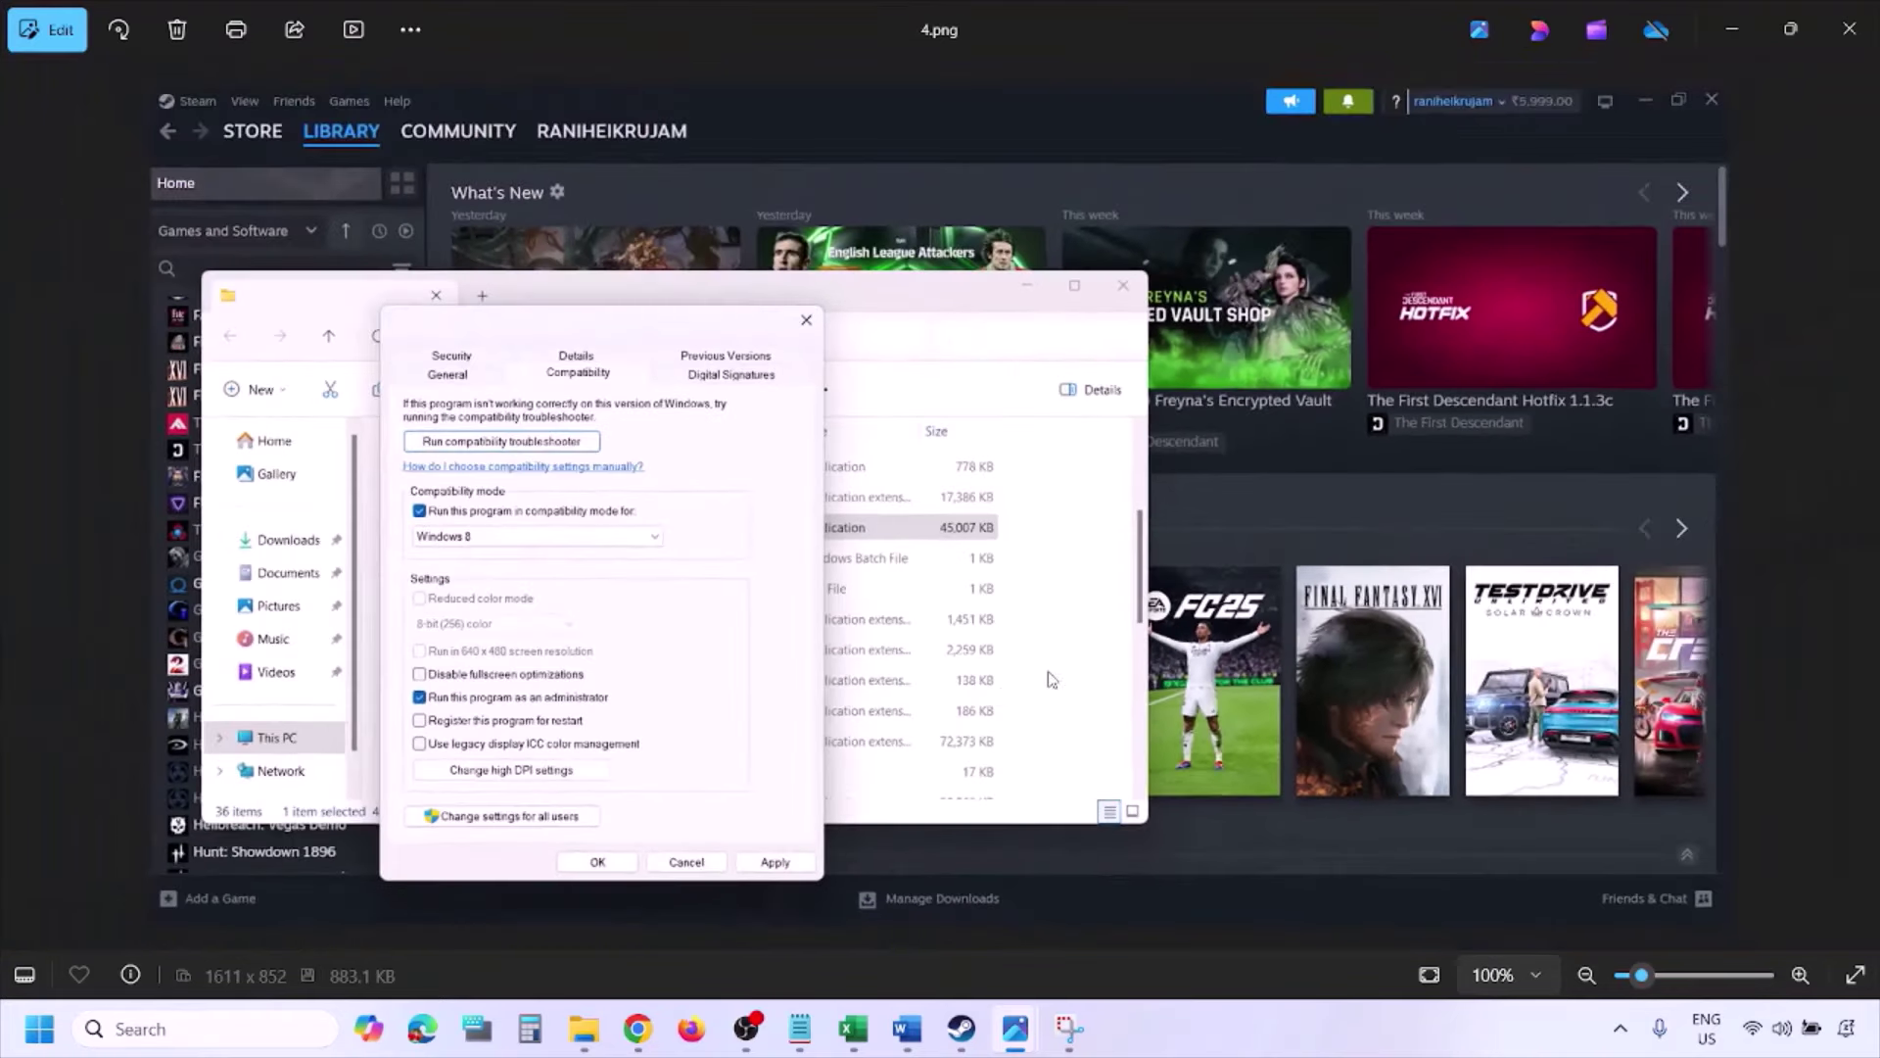
- Go to picture 5.png and inspect the list of Windows versions offered for compatibility mode
{"action": "key", "text": "Right"}
{"action": "scroll", "coordinate": [610, 584], "scroll_direction": "up", "scroll_amount": 3}
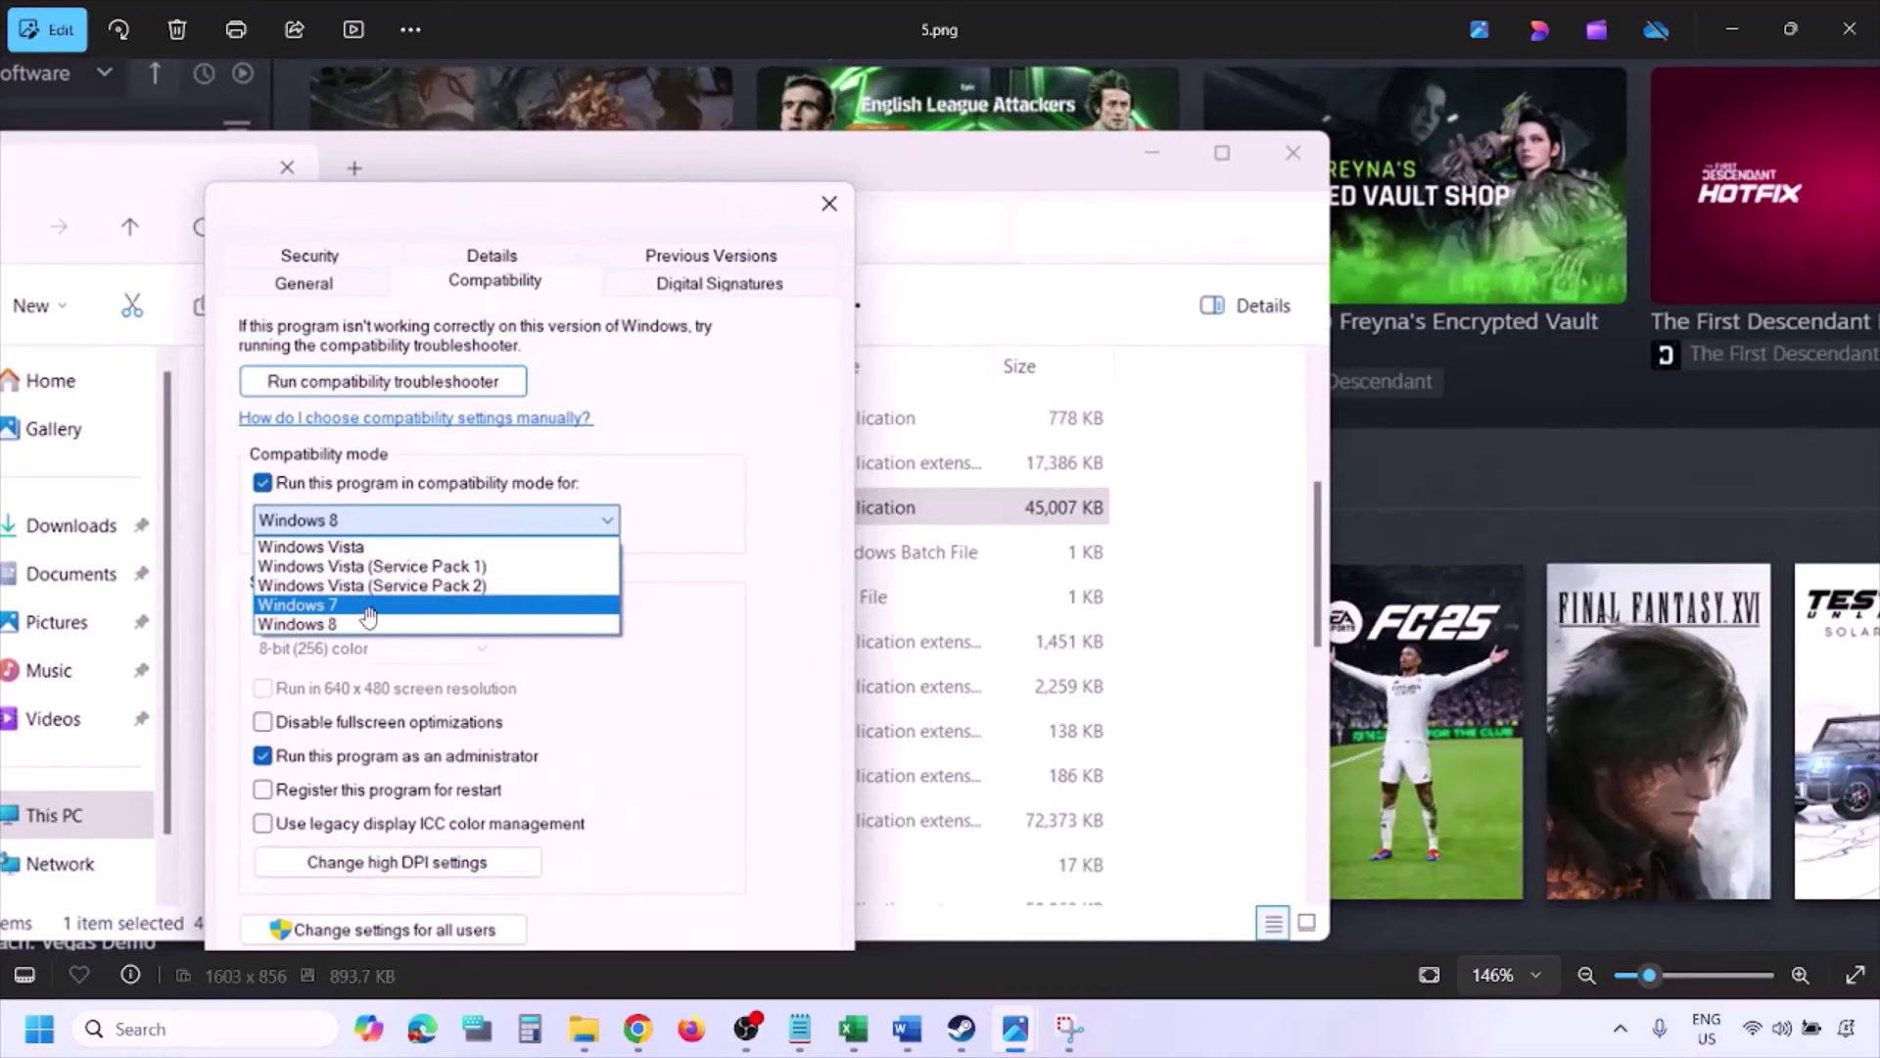
{"action": "scroll", "coordinate": [744, 588], "scroll_direction": "down", "scroll_amount": 3}
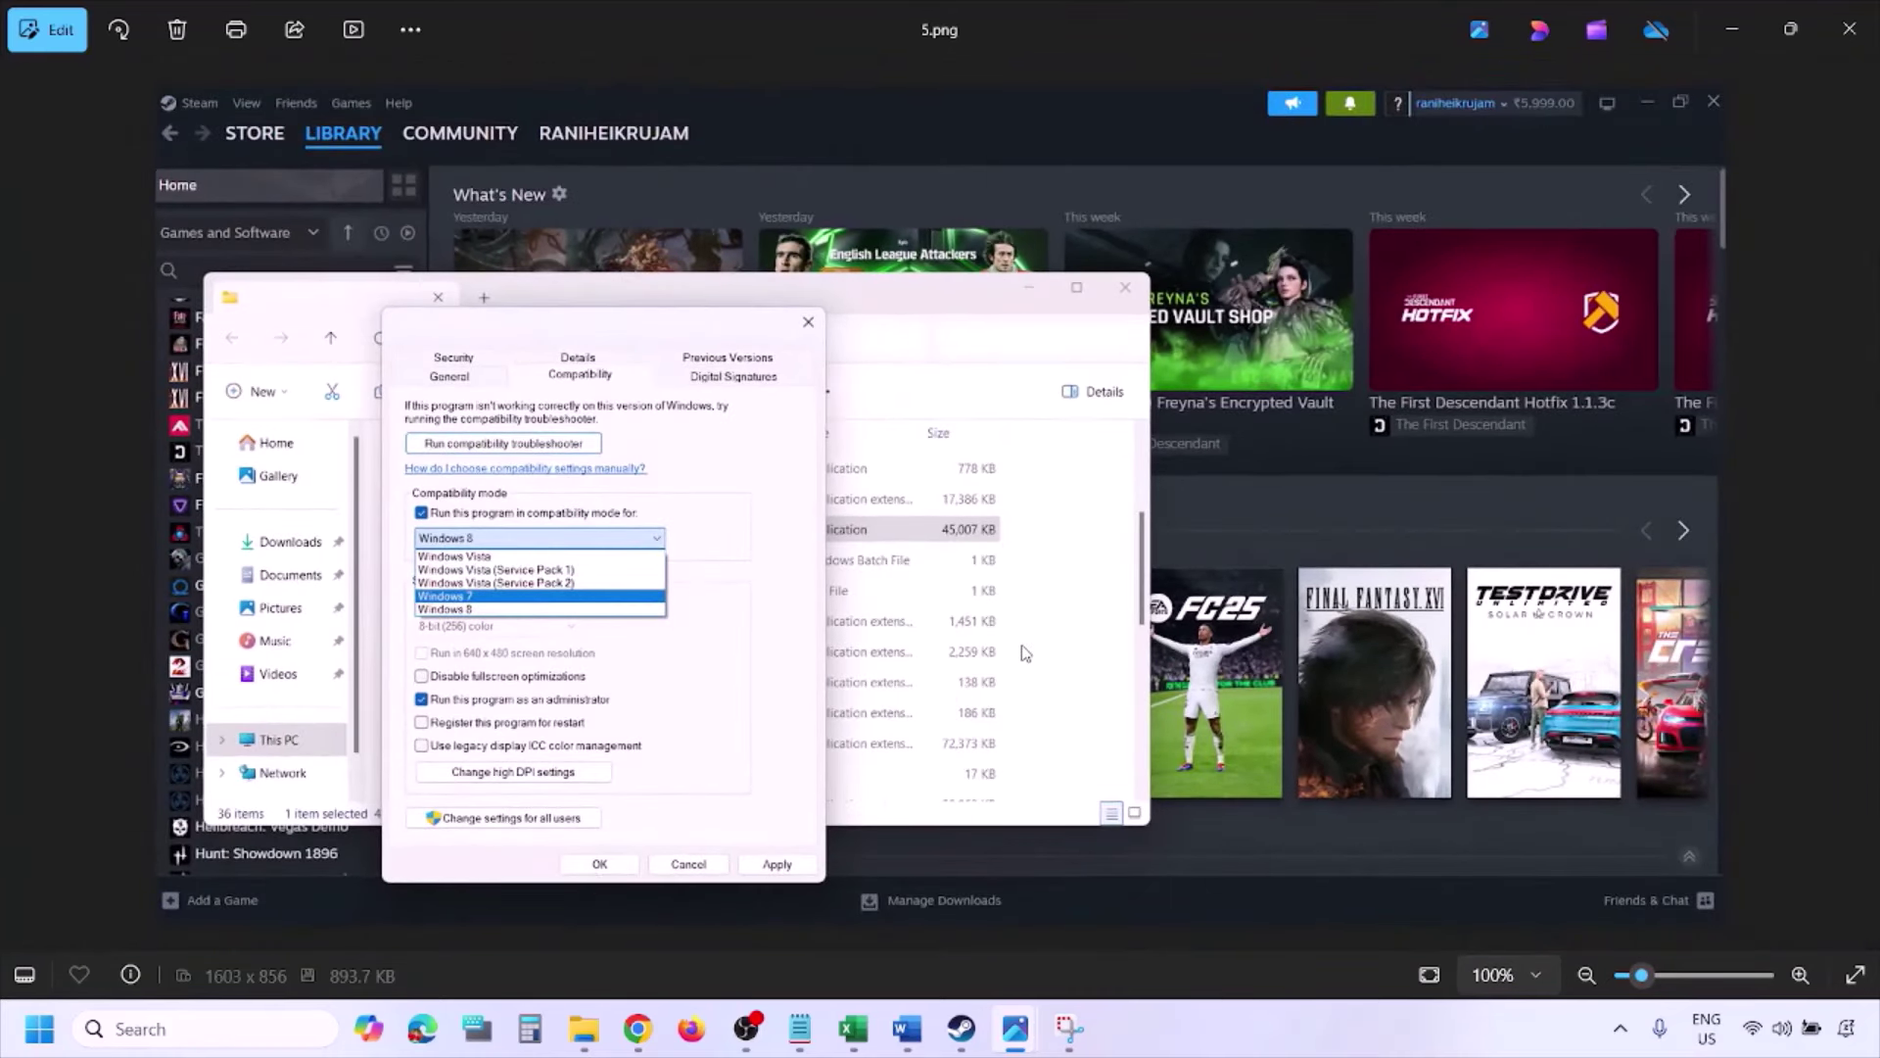
- Go to picture 6.png and inspect the Windows 7 compatibility mode, fullscreen optimizations and administrator settings up close
{"action": "key", "text": "Right"}
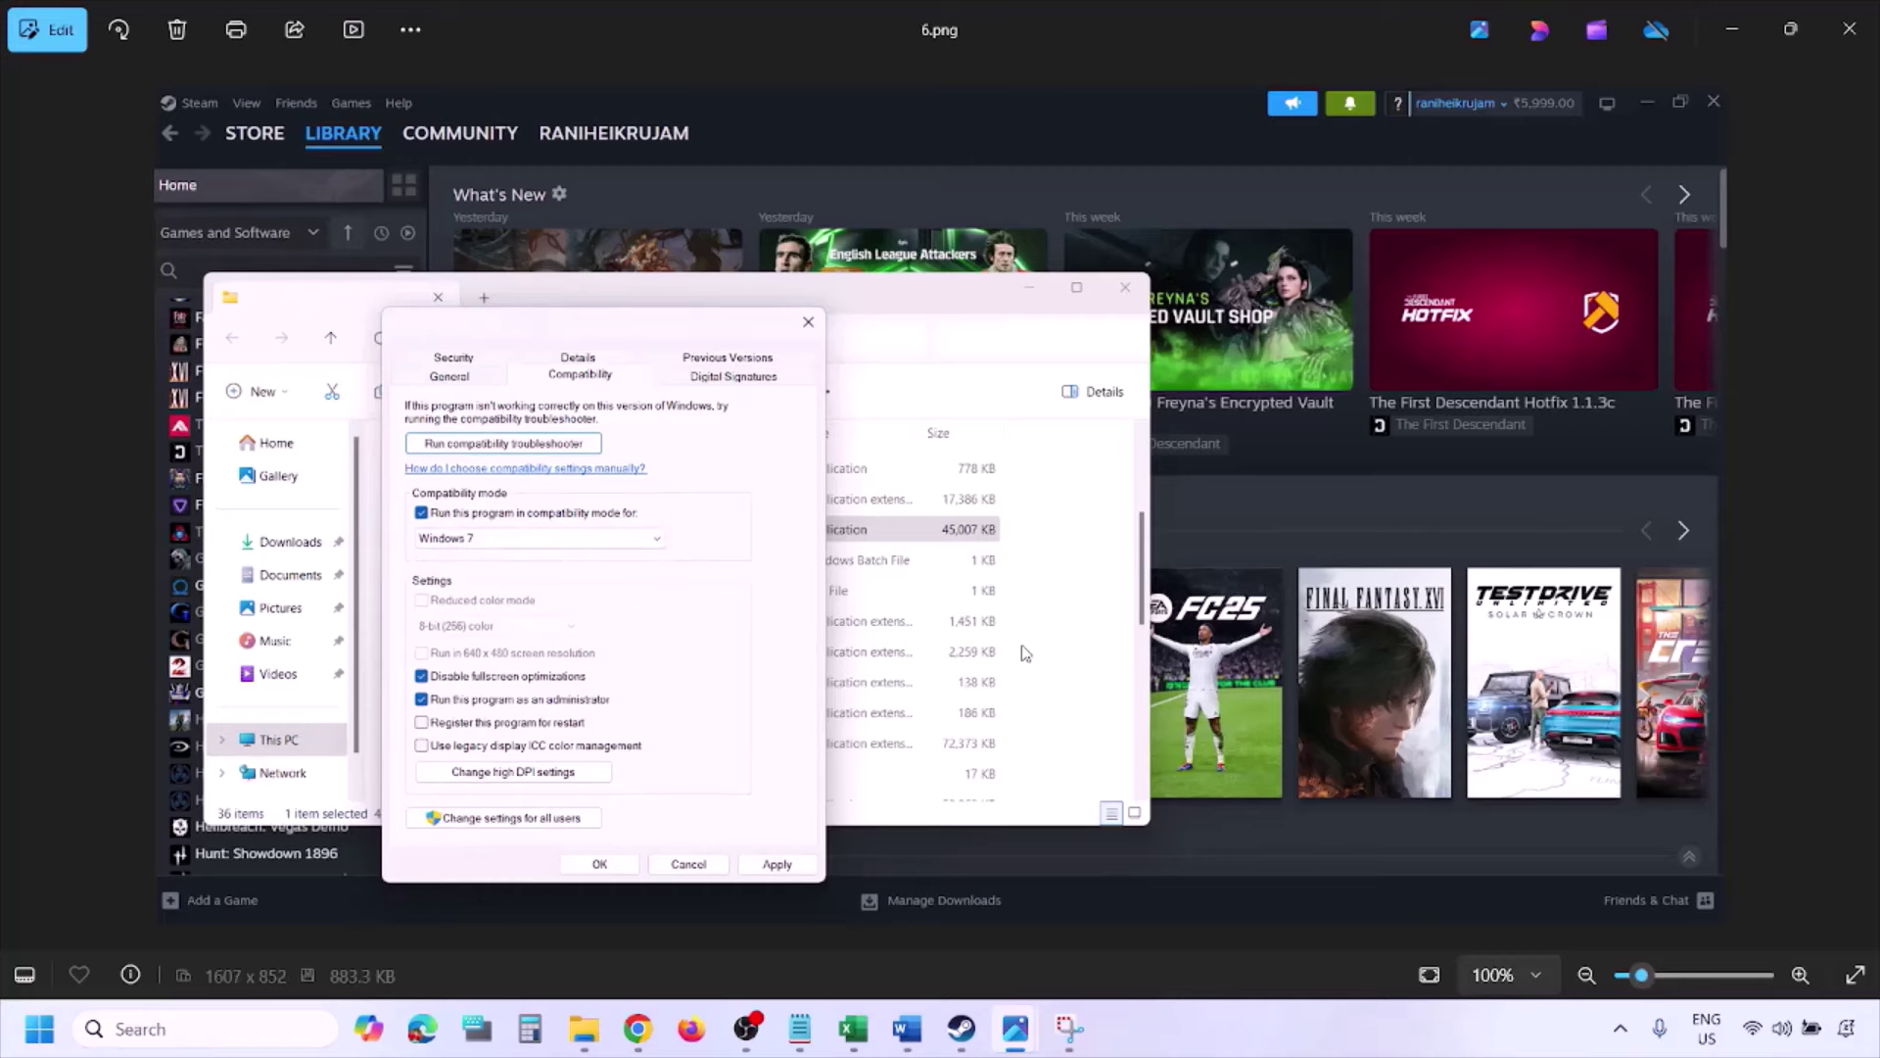
{"action": "scroll", "coordinate": [613, 578], "scroll_direction": "up", "scroll_amount": 3}
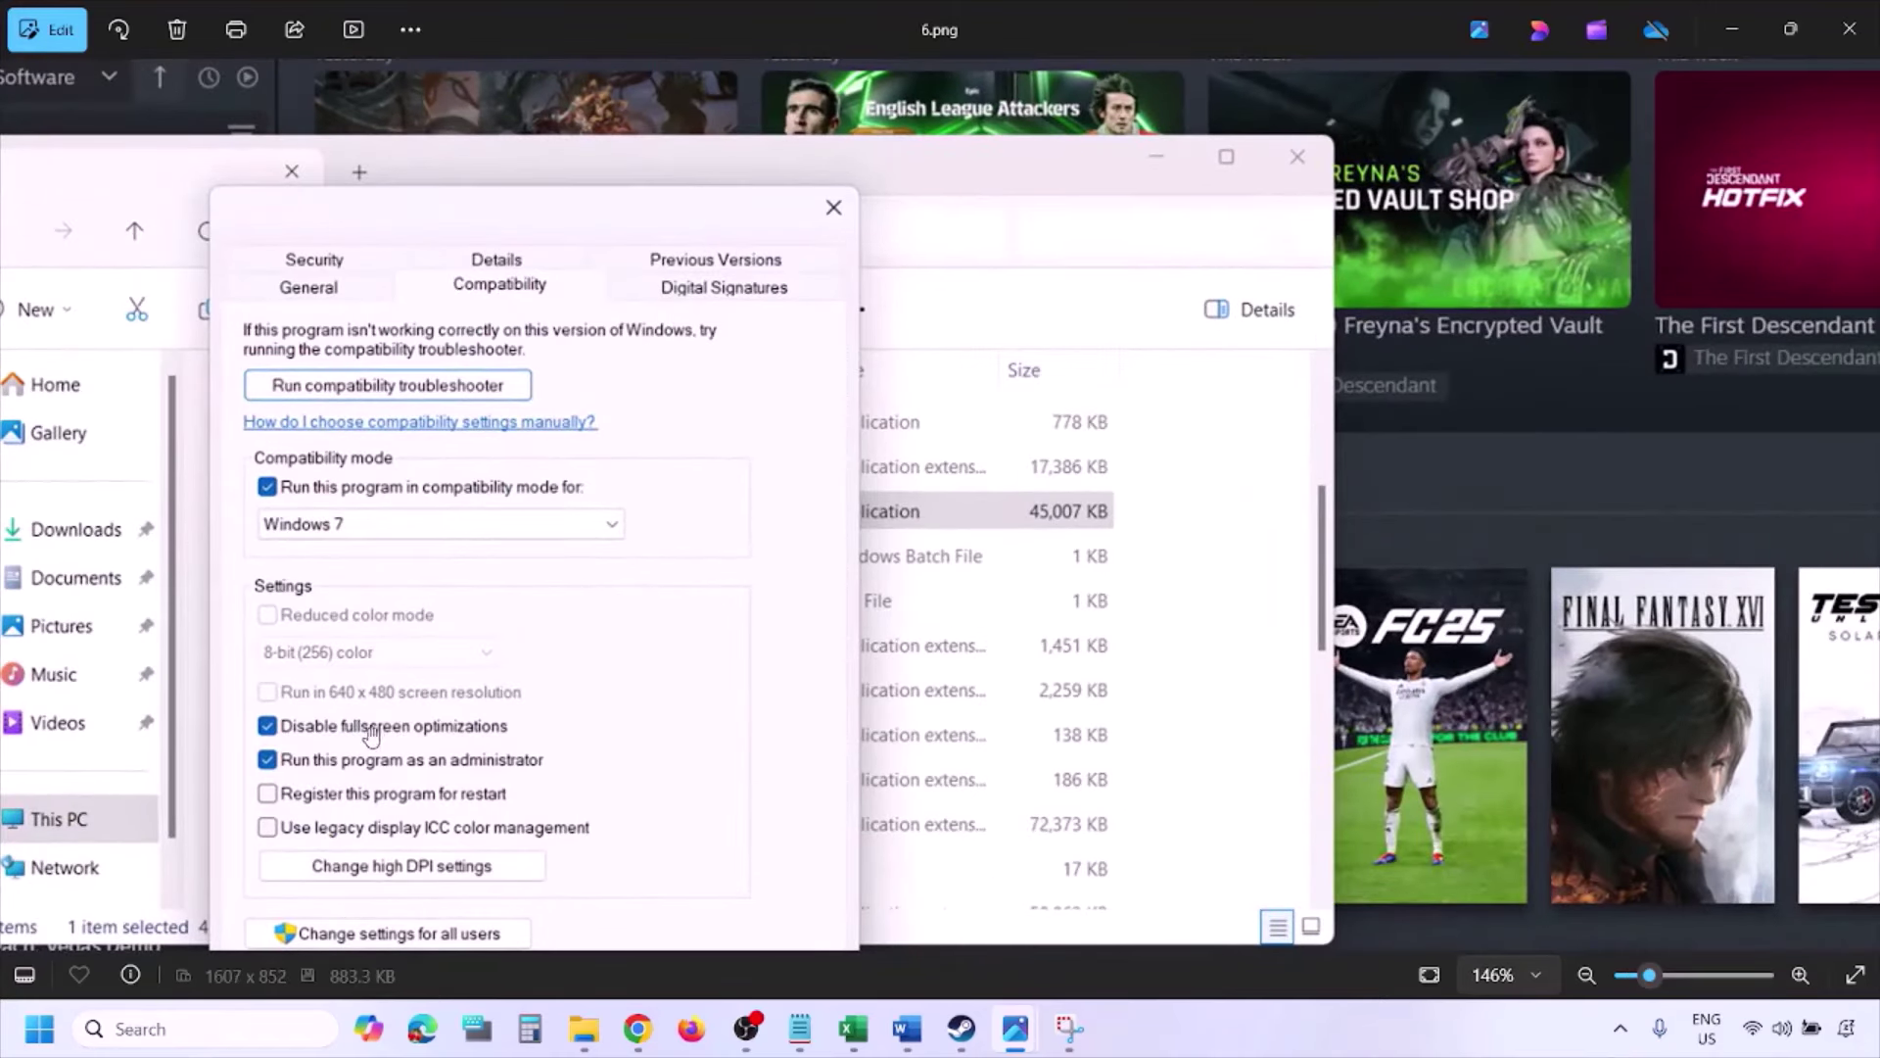
{"action": "left_click_drag", "start_coordinate": [529, 697], "coordinate": [613, 499]}
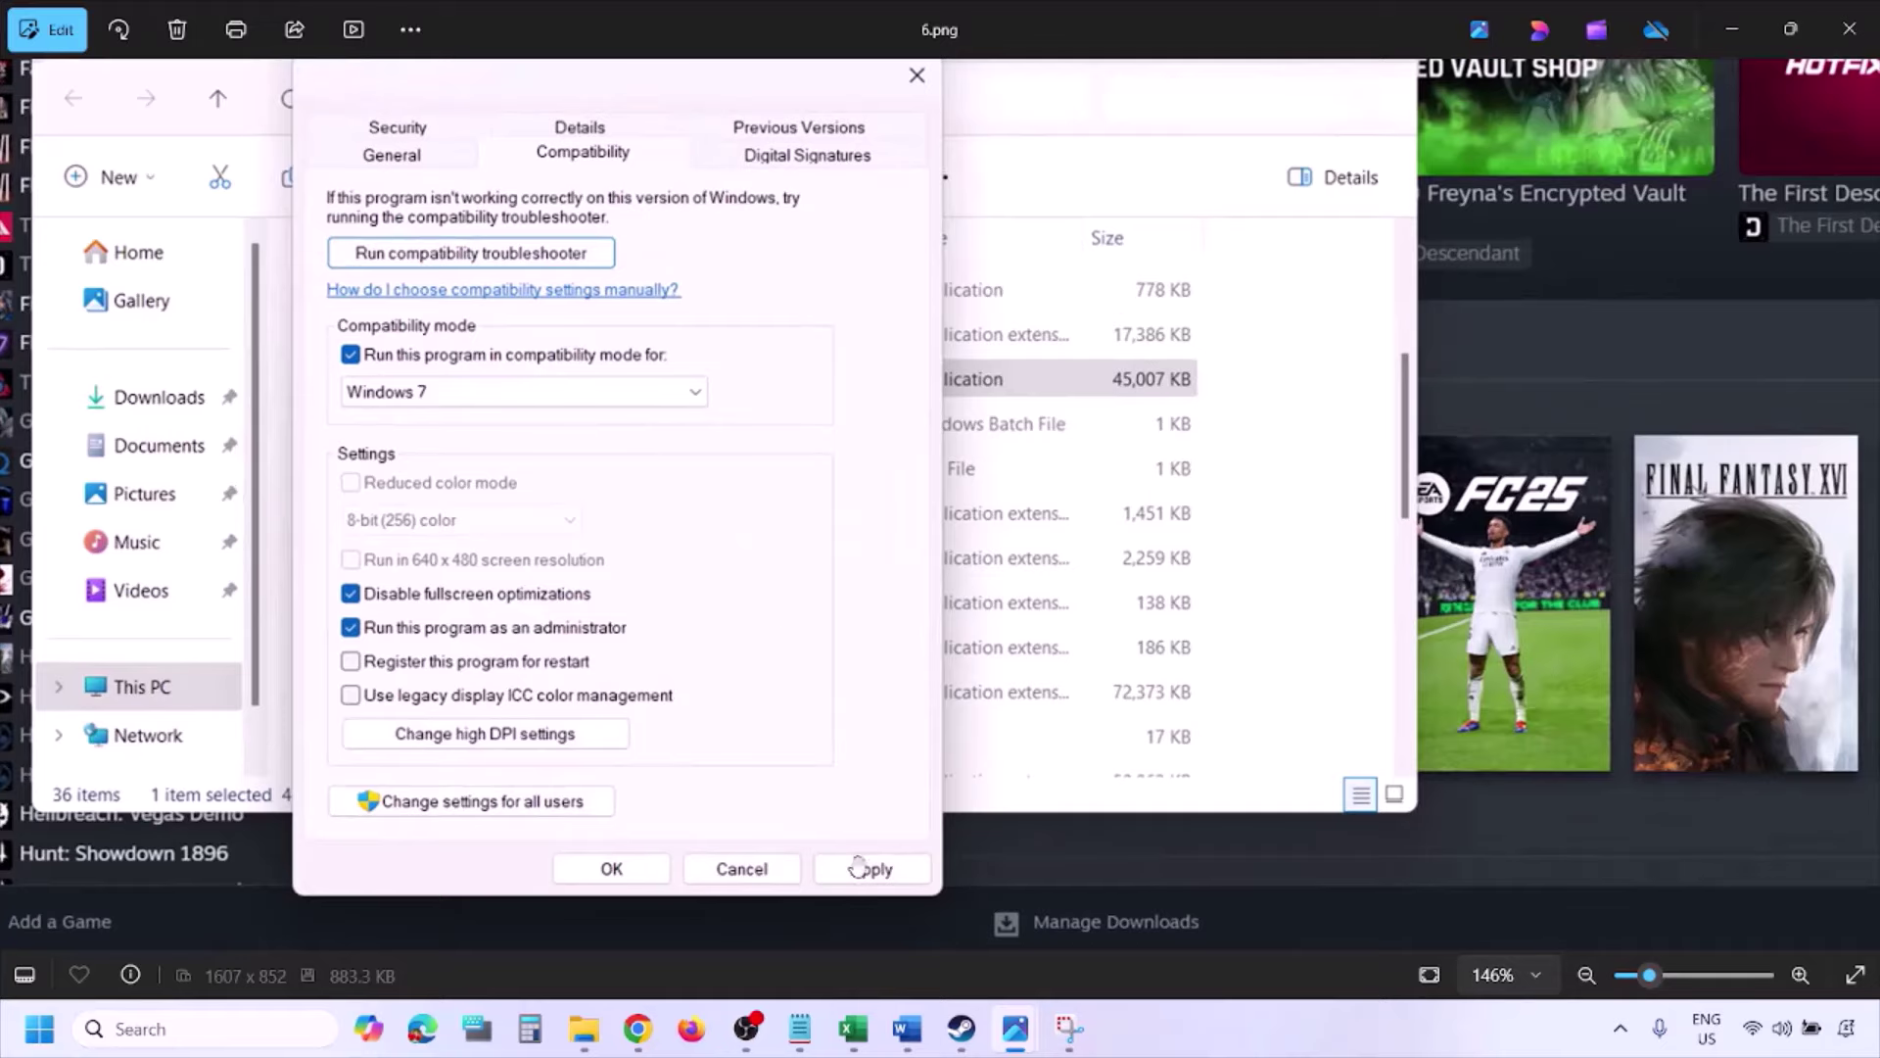
{"action": "scroll", "coordinate": [654, 869], "scroll_direction": "down", "scroll_amount": 5}
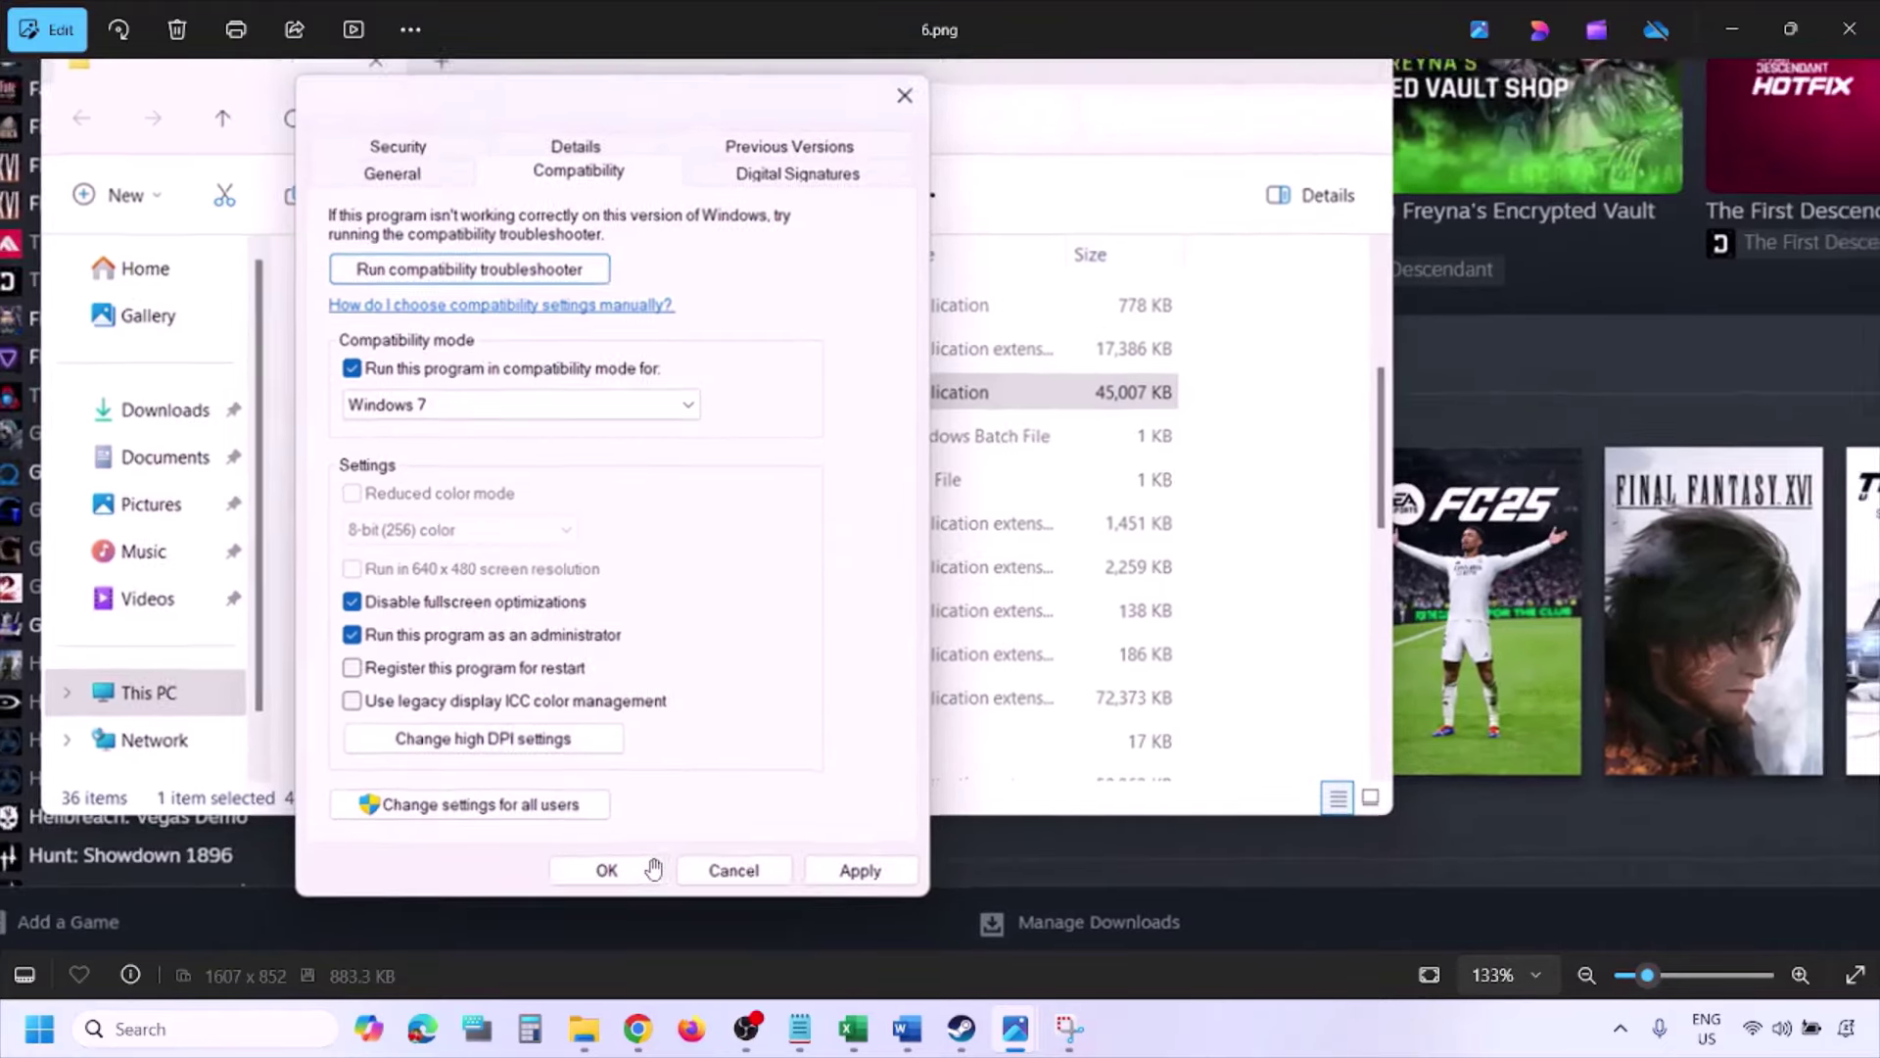
{"action": "scroll", "coordinate": [518, 670], "scroll_direction": "up", "scroll_amount": 5}
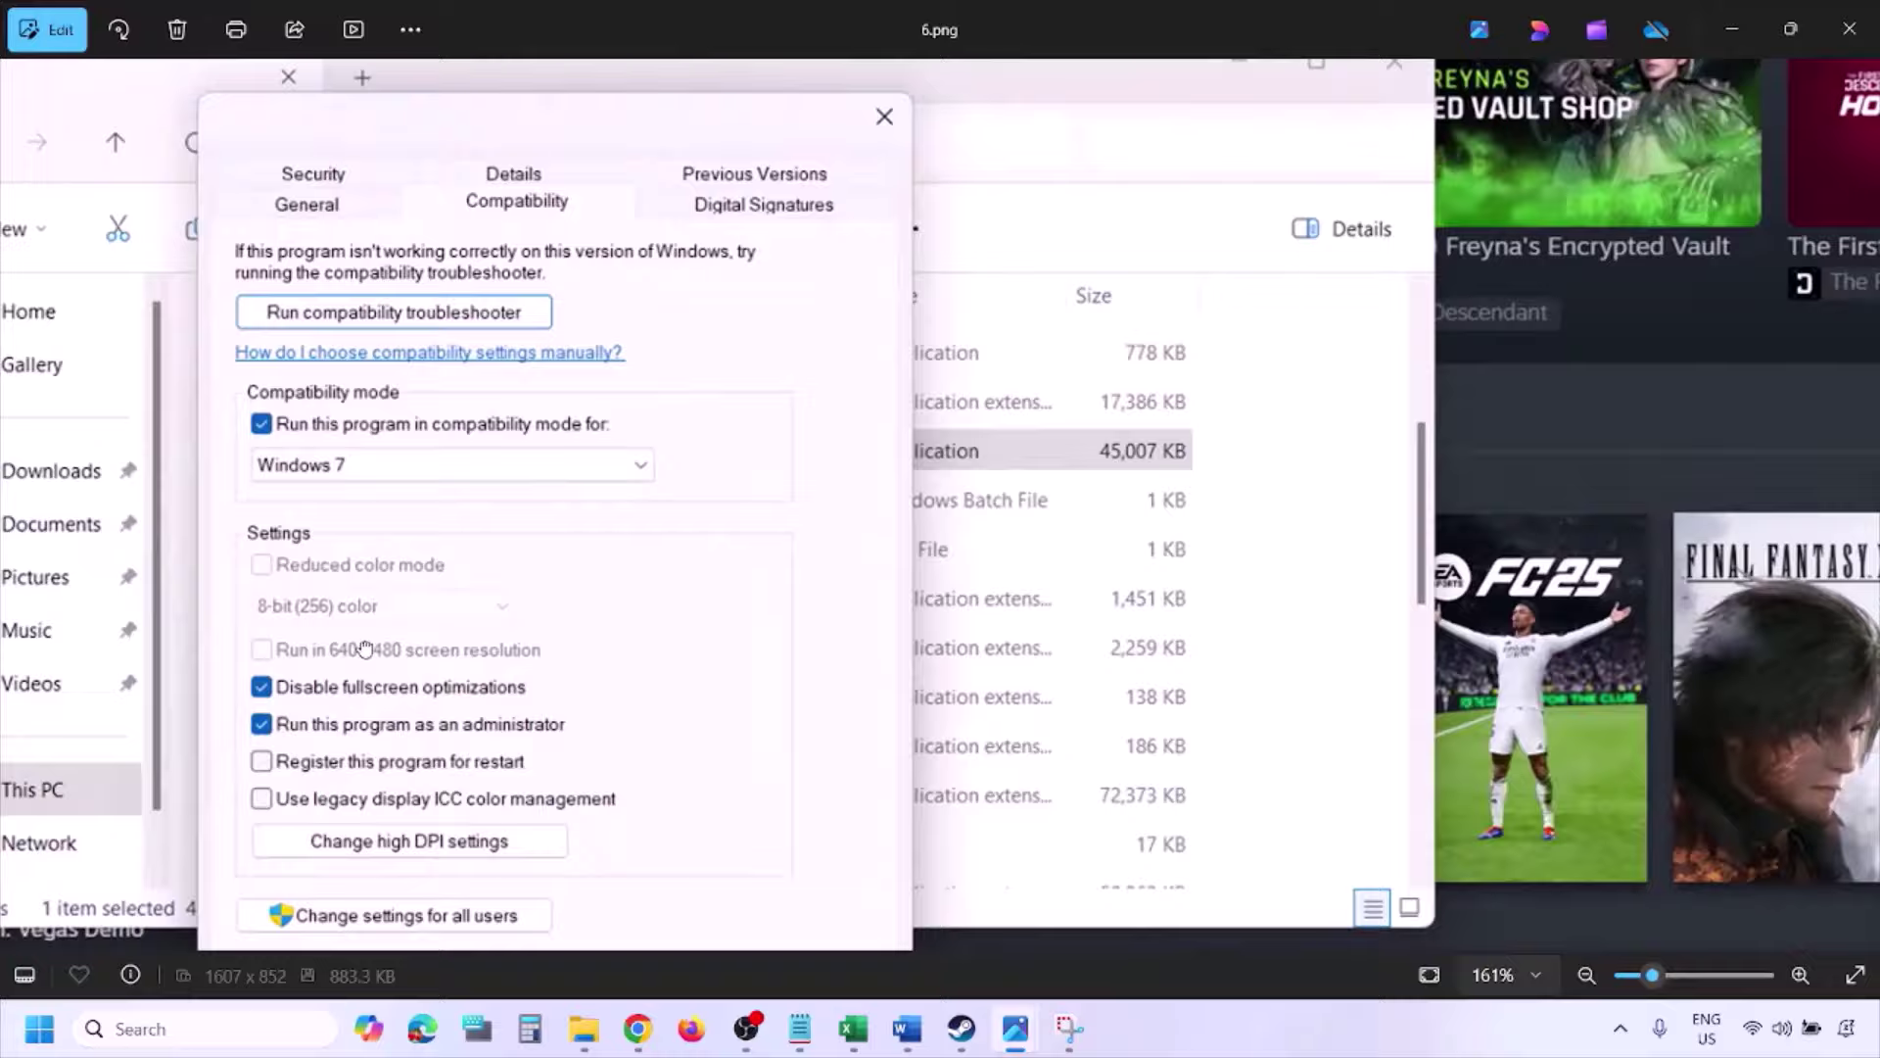
{"action": "left_click_drag", "start_coordinate": [365, 648], "coordinate": [461, 629]}
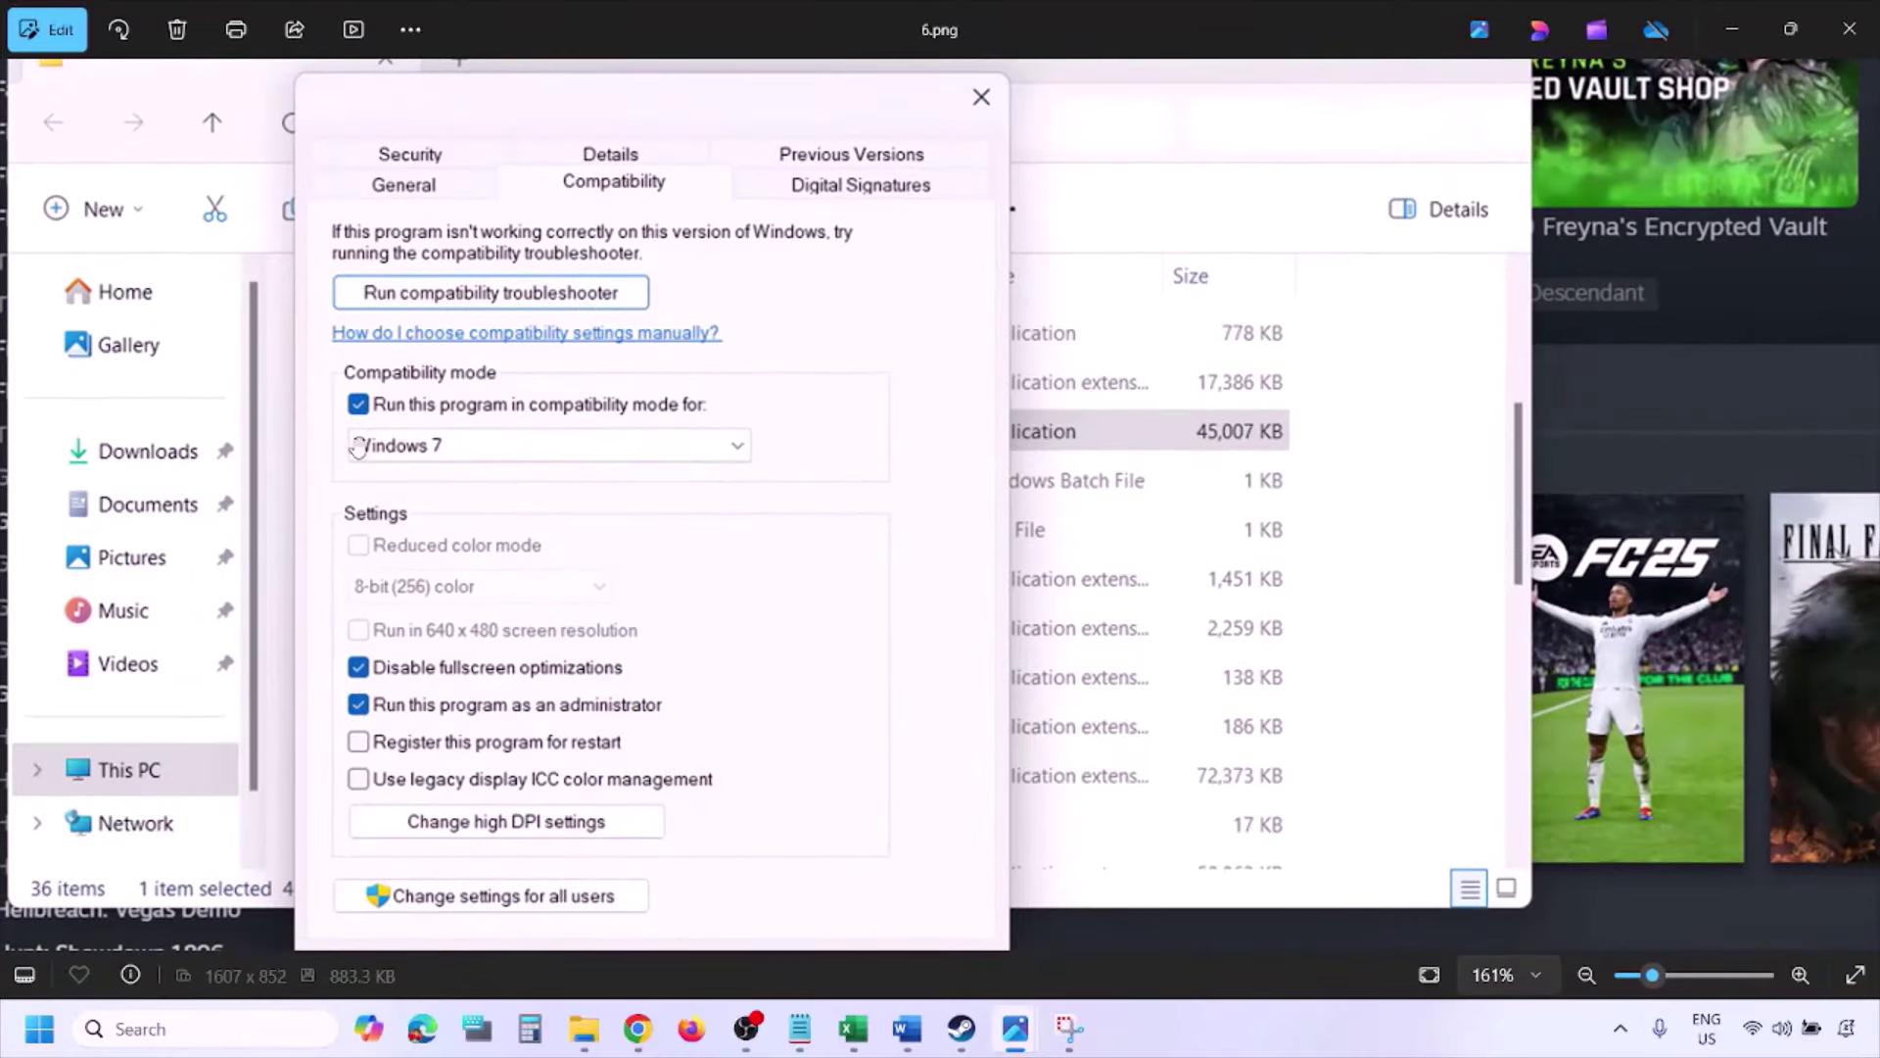
{"action": "scroll", "coordinate": [532, 576], "scroll_direction": "down", "scroll_amount": 3}
{"action": "scroll", "coordinate": [532, 573], "scroll_direction": "down", "scroll_amount": 1}
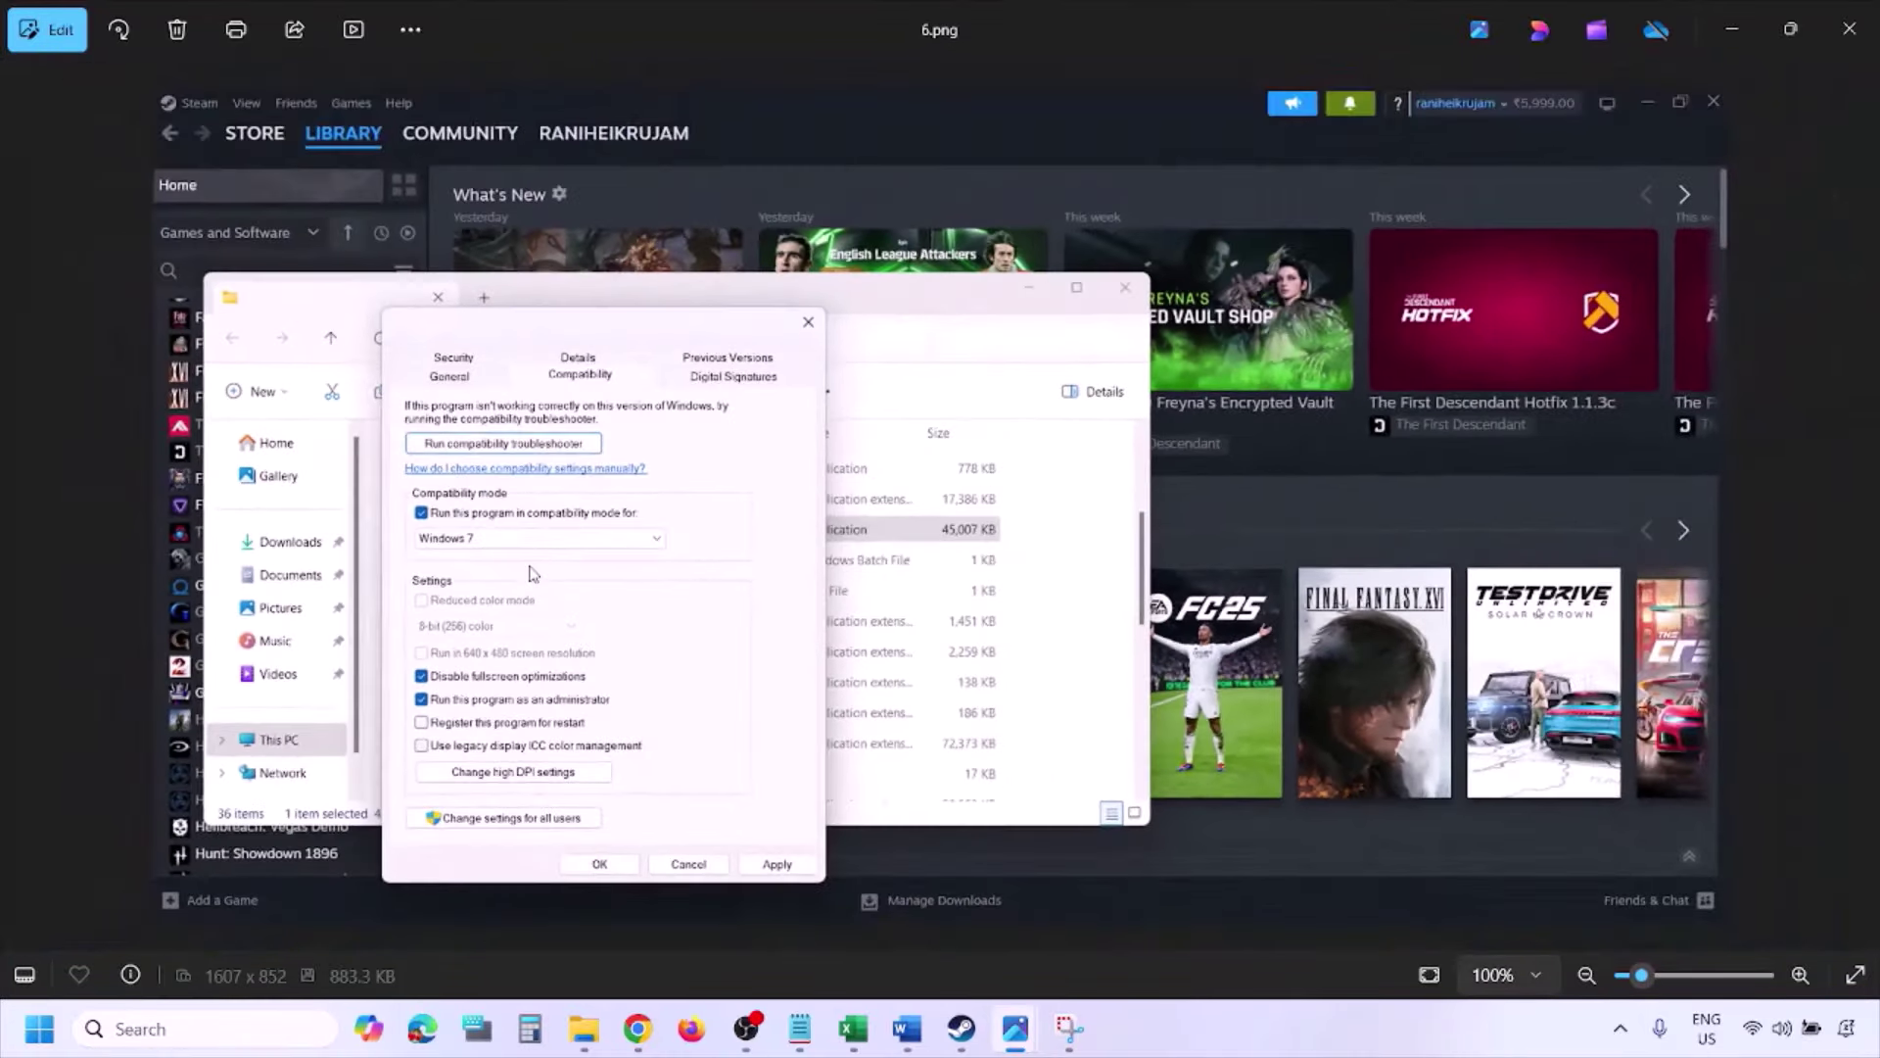
- Go to picture 7.png and inspect the compatibility mode and settings checkboxes up close
{"action": "key", "text": "Right"}
{"action": "scroll", "coordinate": [529, 571], "scroll_direction": "up", "scroll_amount": 5}
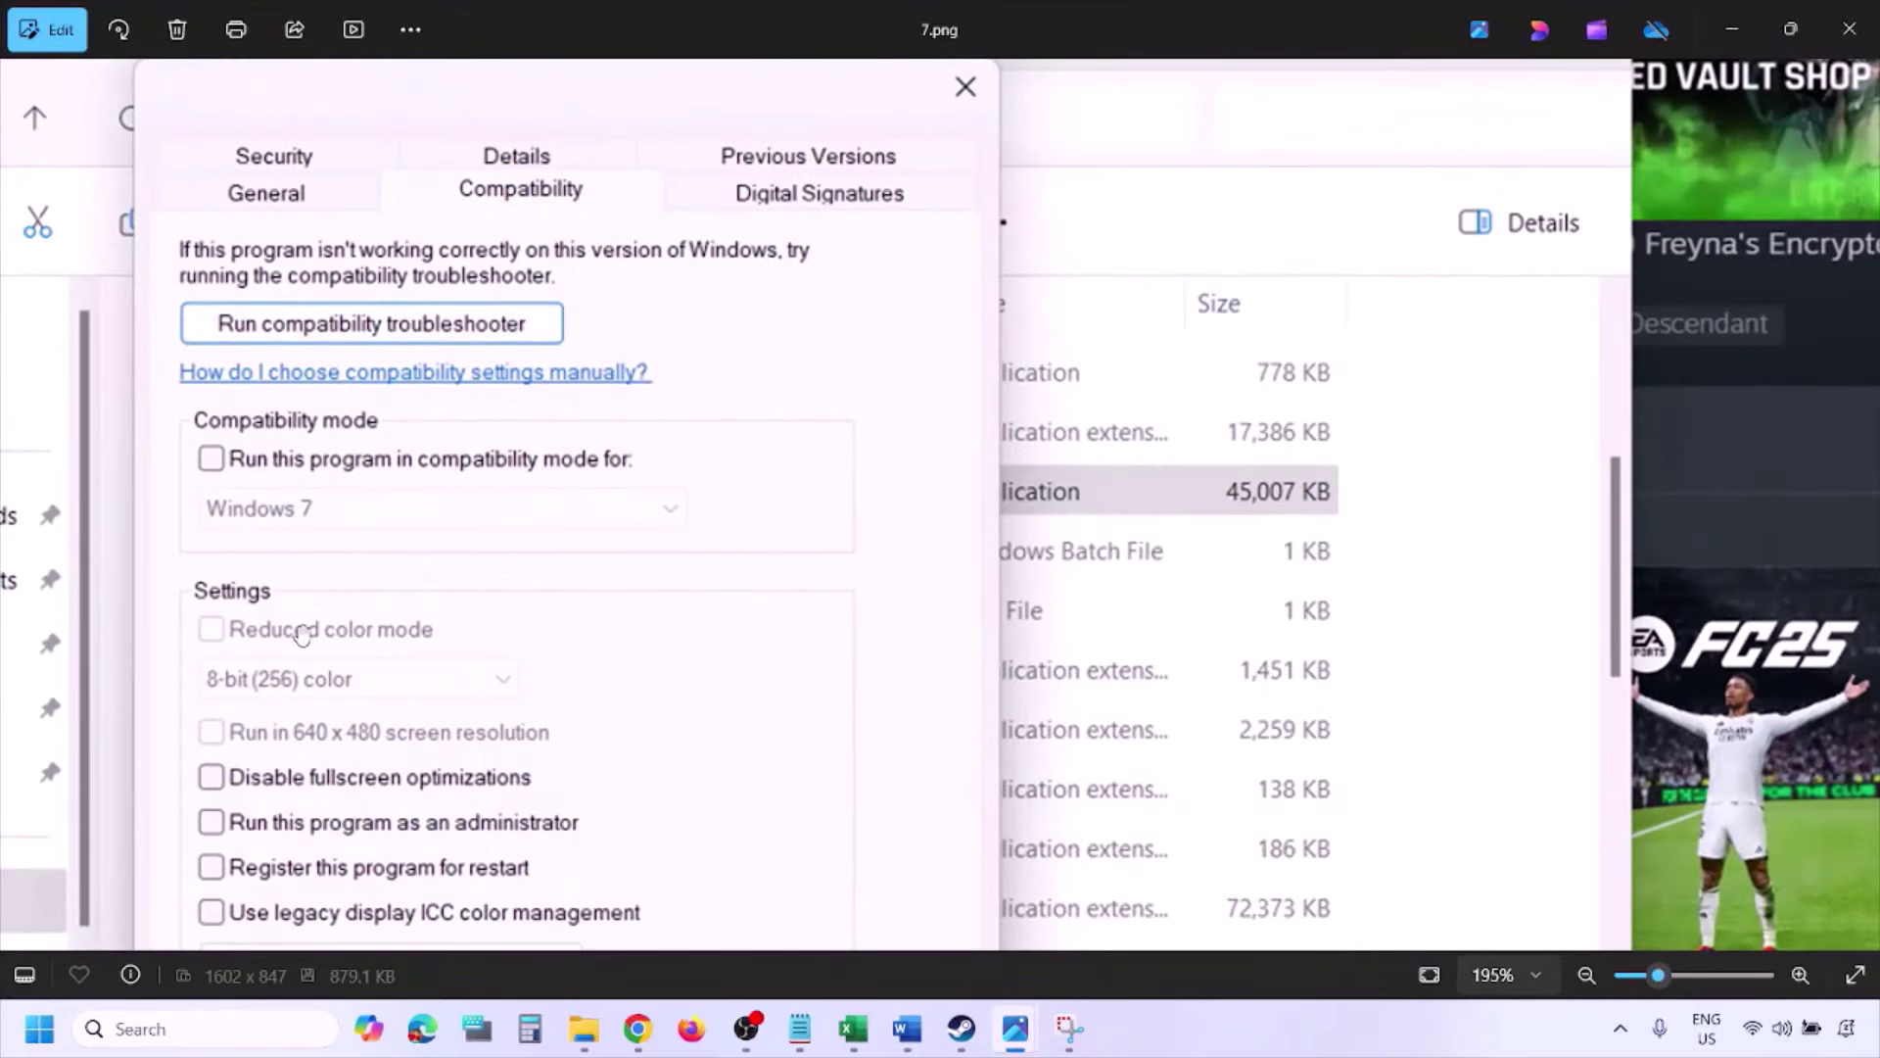
{"action": "scroll", "coordinate": [299, 631], "scroll_direction": "down", "scroll_amount": 2}
{"action": "scroll", "coordinate": [299, 632], "scroll_direction": "down", "scroll_amount": 2}
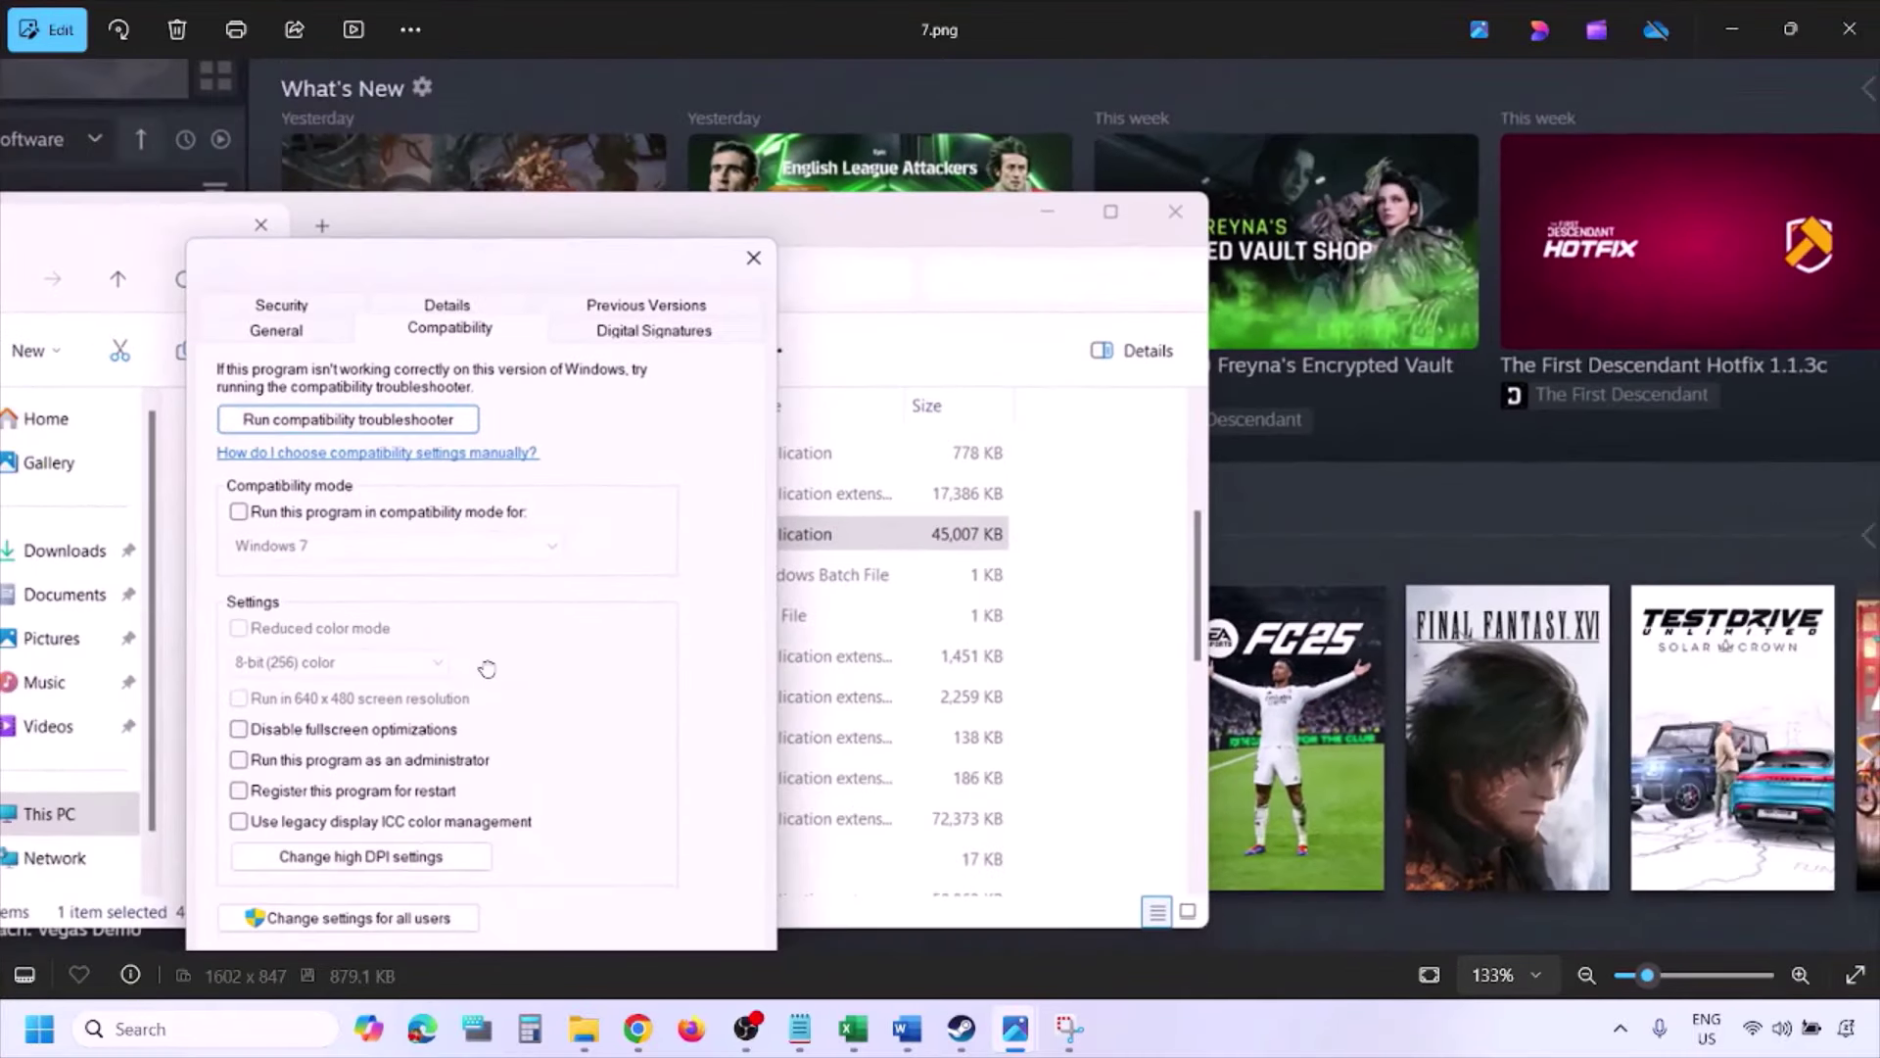
- Inspect the lower part of the compatibility dialog in picture 7.png and return to the Word notes, moving on to Step 3
{"action": "left_click_drag", "start_coordinate": [482, 668], "coordinate": [492, 533]}
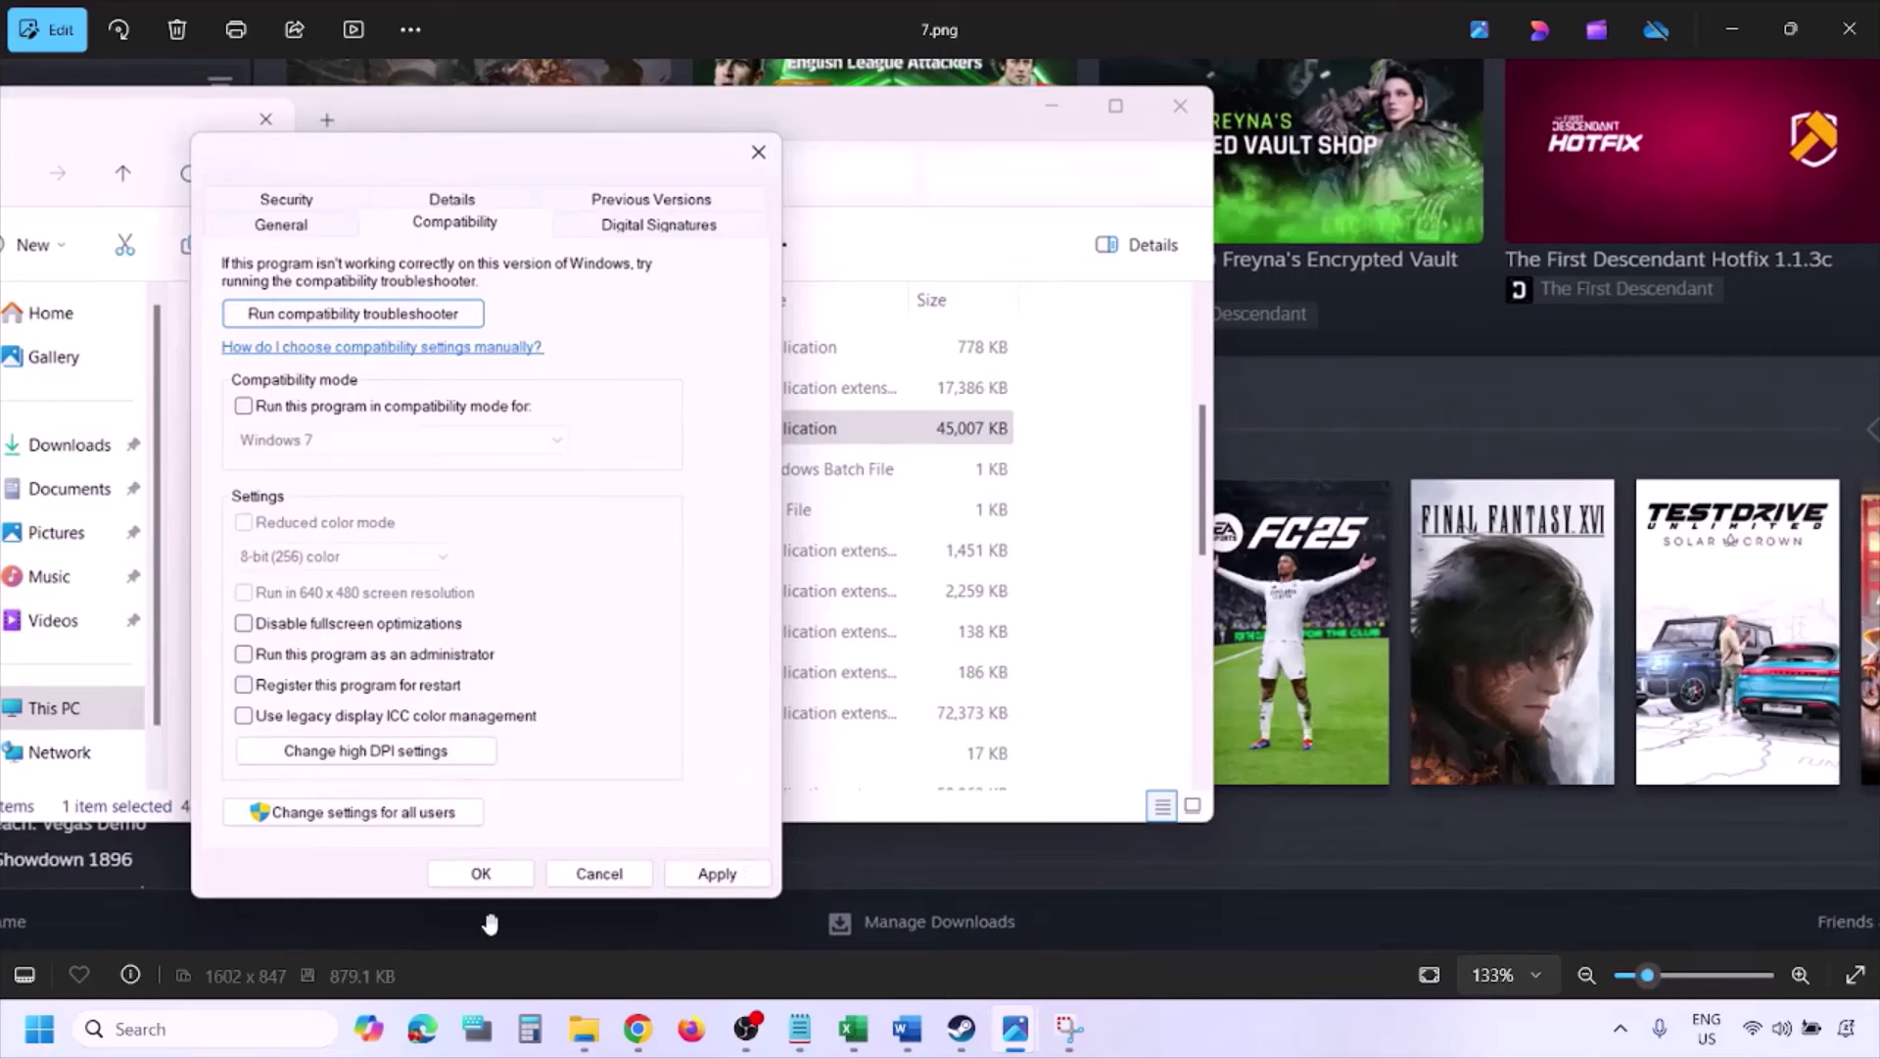
{"action": "left_click", "coordinate": [1172, 1042]}
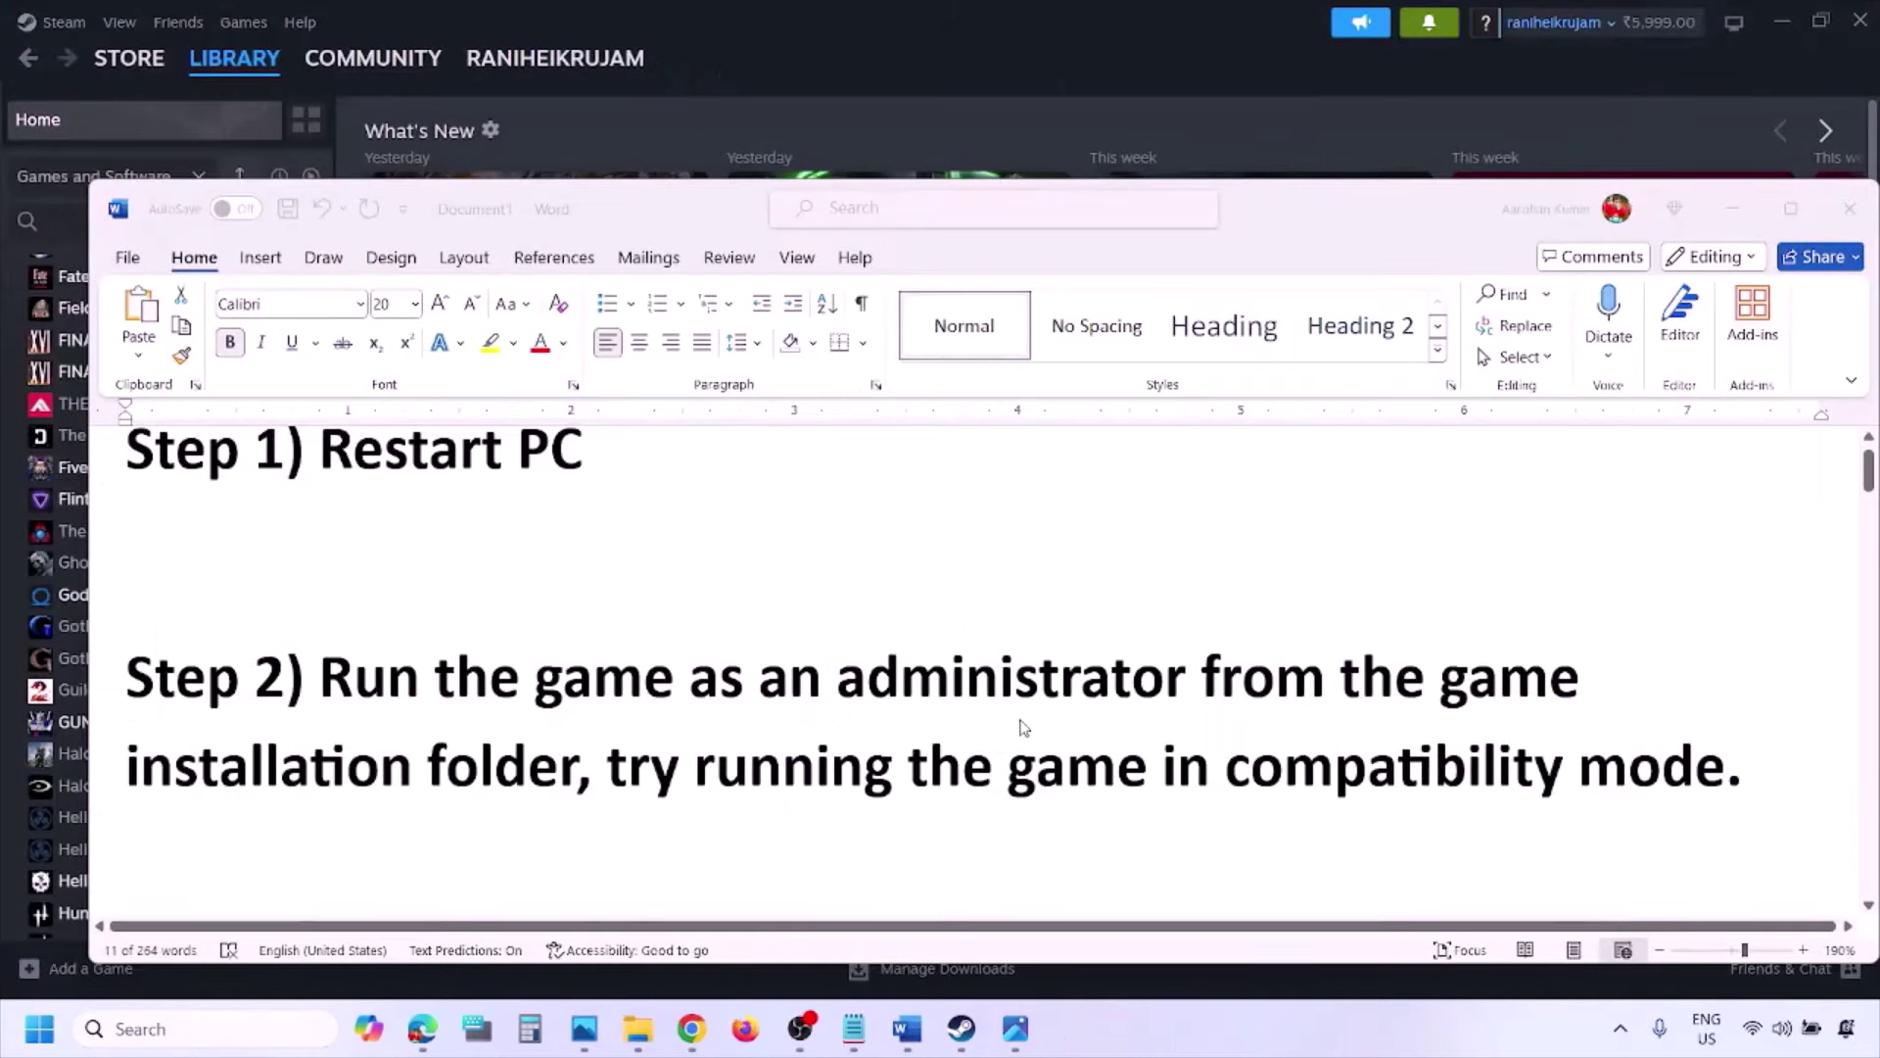
{"action": "scroll", "coordinate": [1020, 725], "scroll_direction": "down", "scroll_amount": 3}
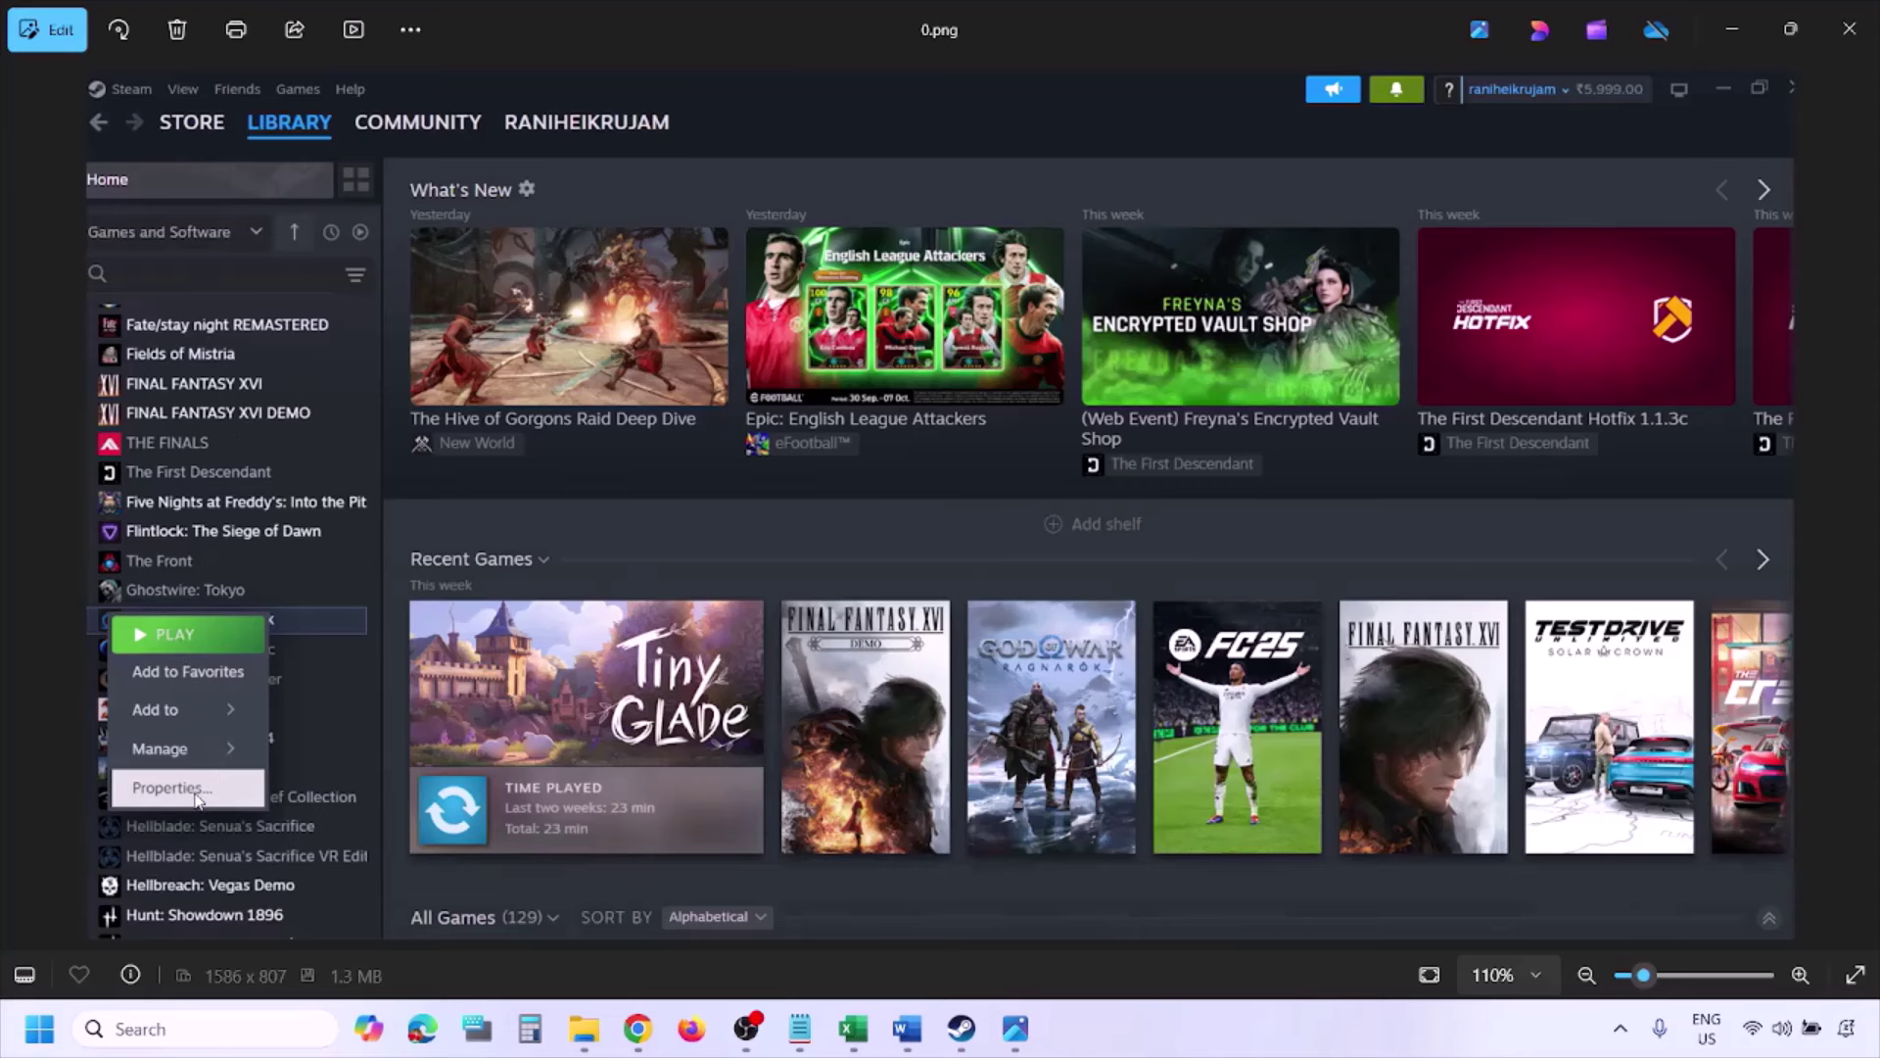
- View picture 0.png showing the game's Properties entry in Steam and read on to Step 4 in the Word notes
{"action": "scroll", "coordinate": [674, 615], "scroll_direction": "down", "scroll_amount": 1}
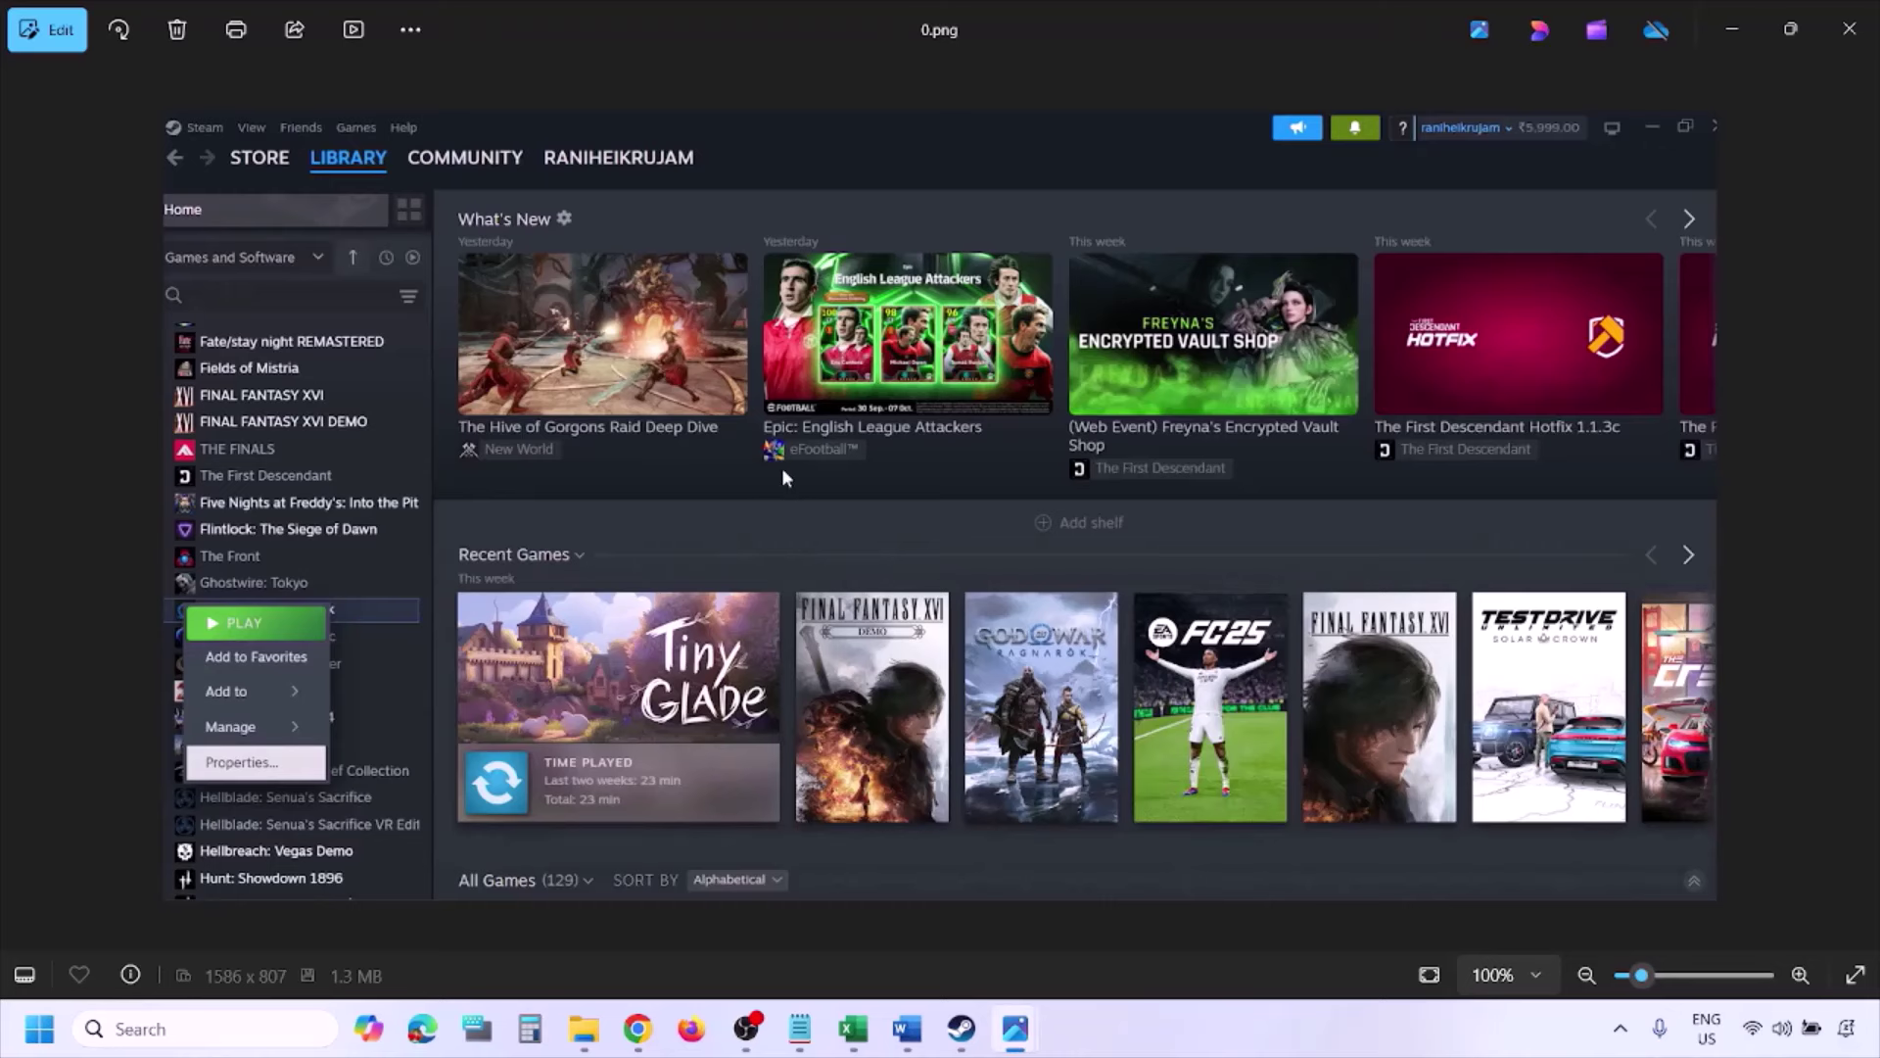
{"action": "key", "text": "Right"}
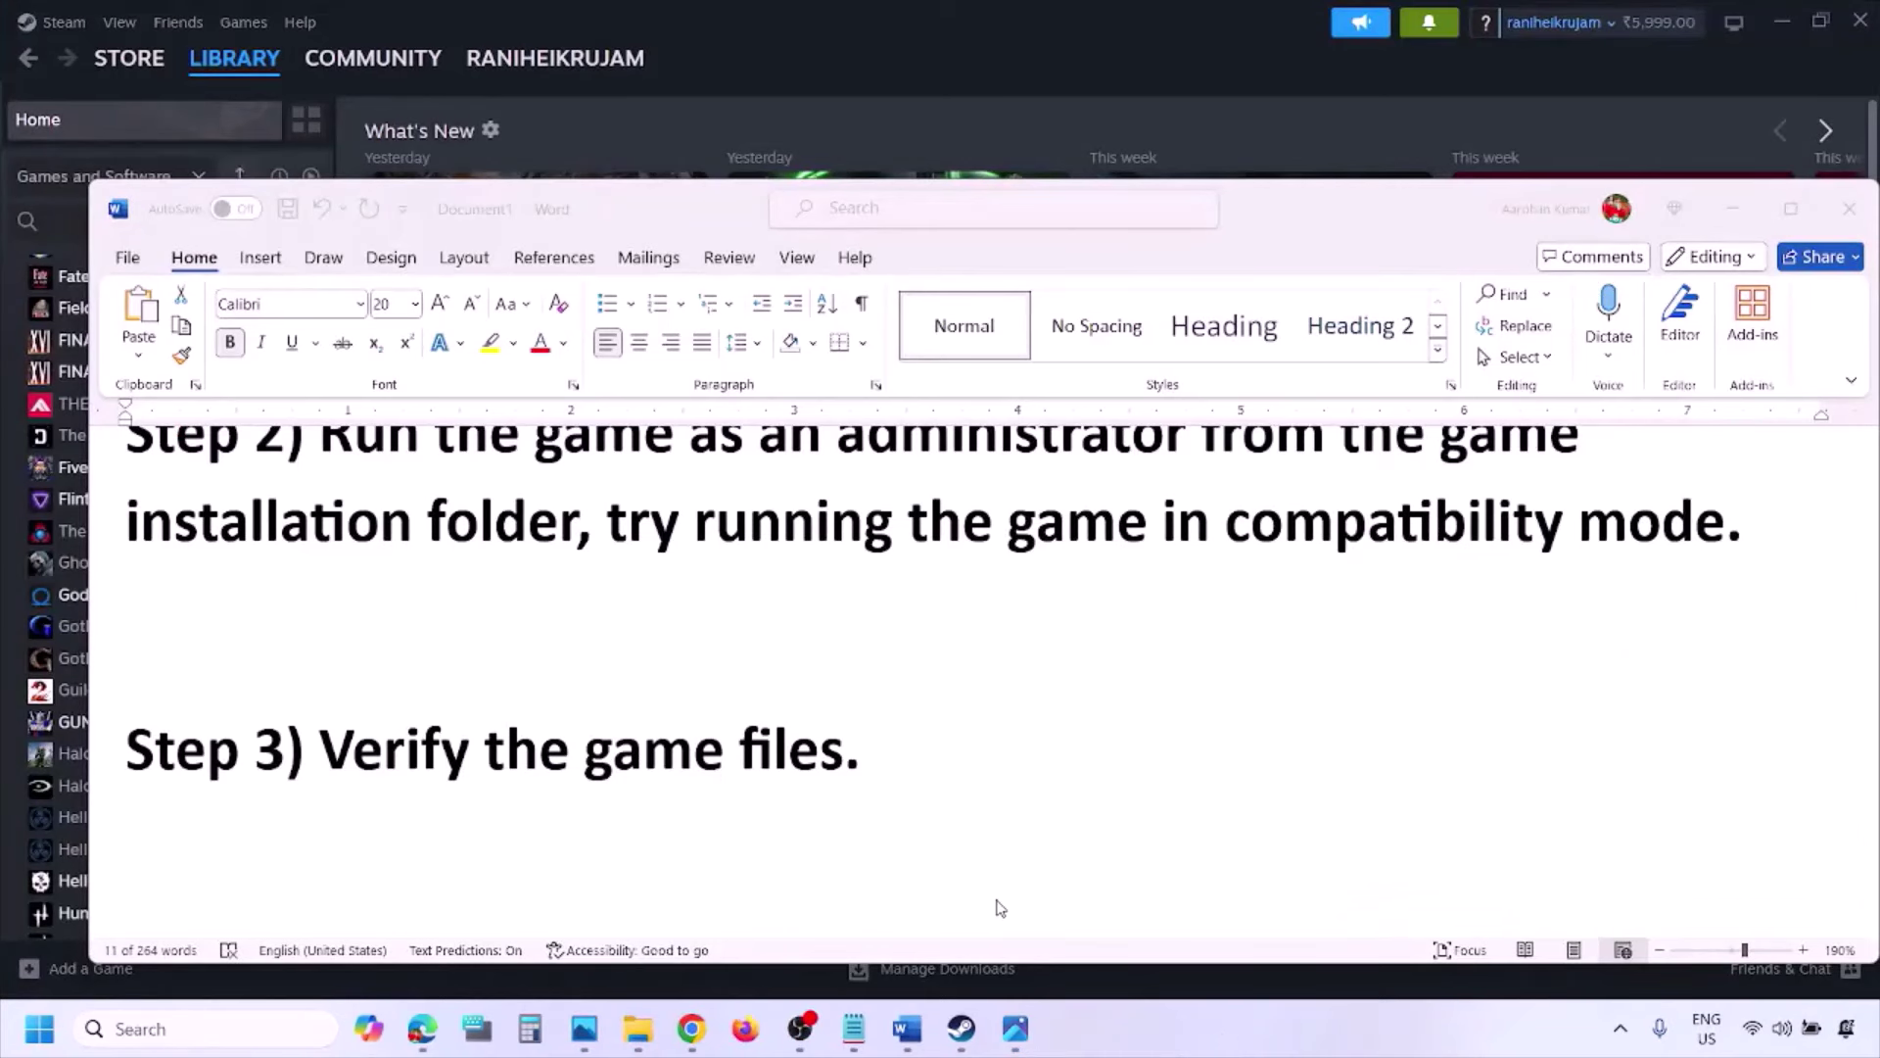
{"action": "scroll", "coordinate": [999, 907], "scroll_direction": "down", "scroll_amount": 5}
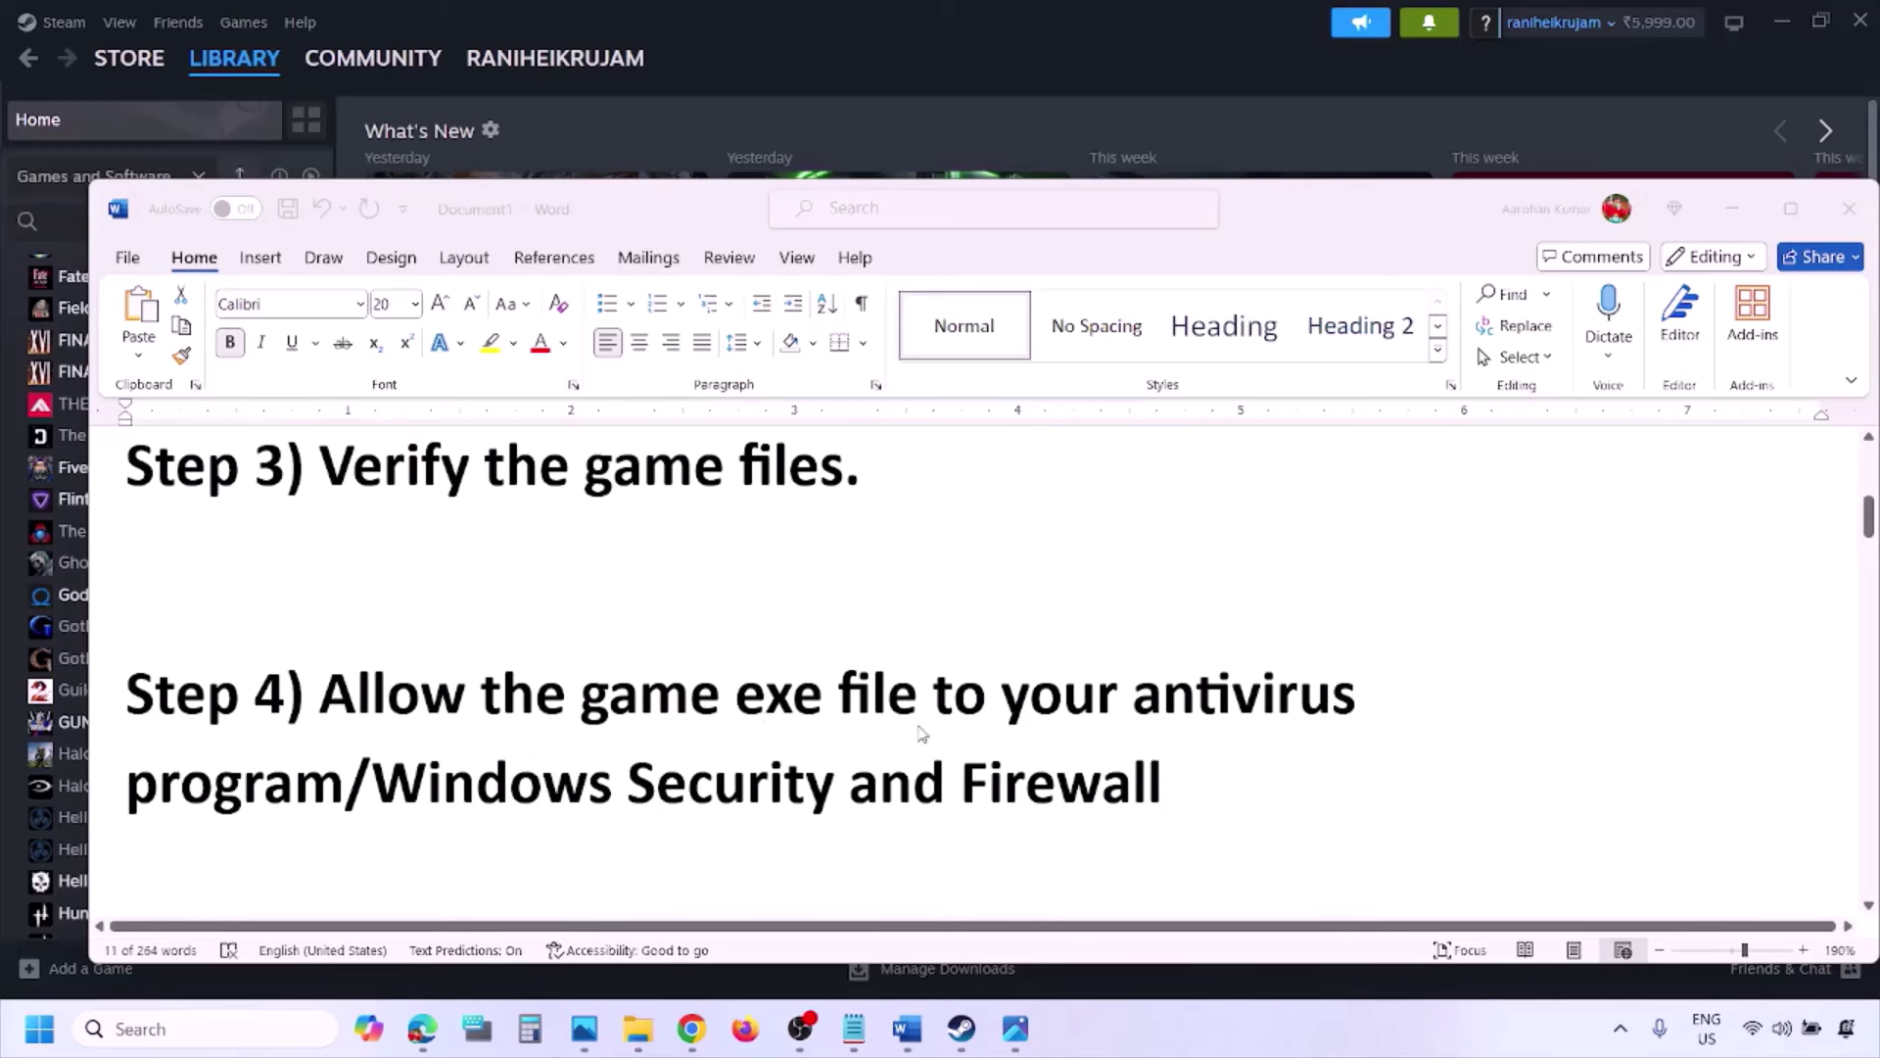
- Select the words "Windows Security" in Step 4 of the Word notes, and put the document away
{"action": "left_click", "coordinate": [345, 780]}
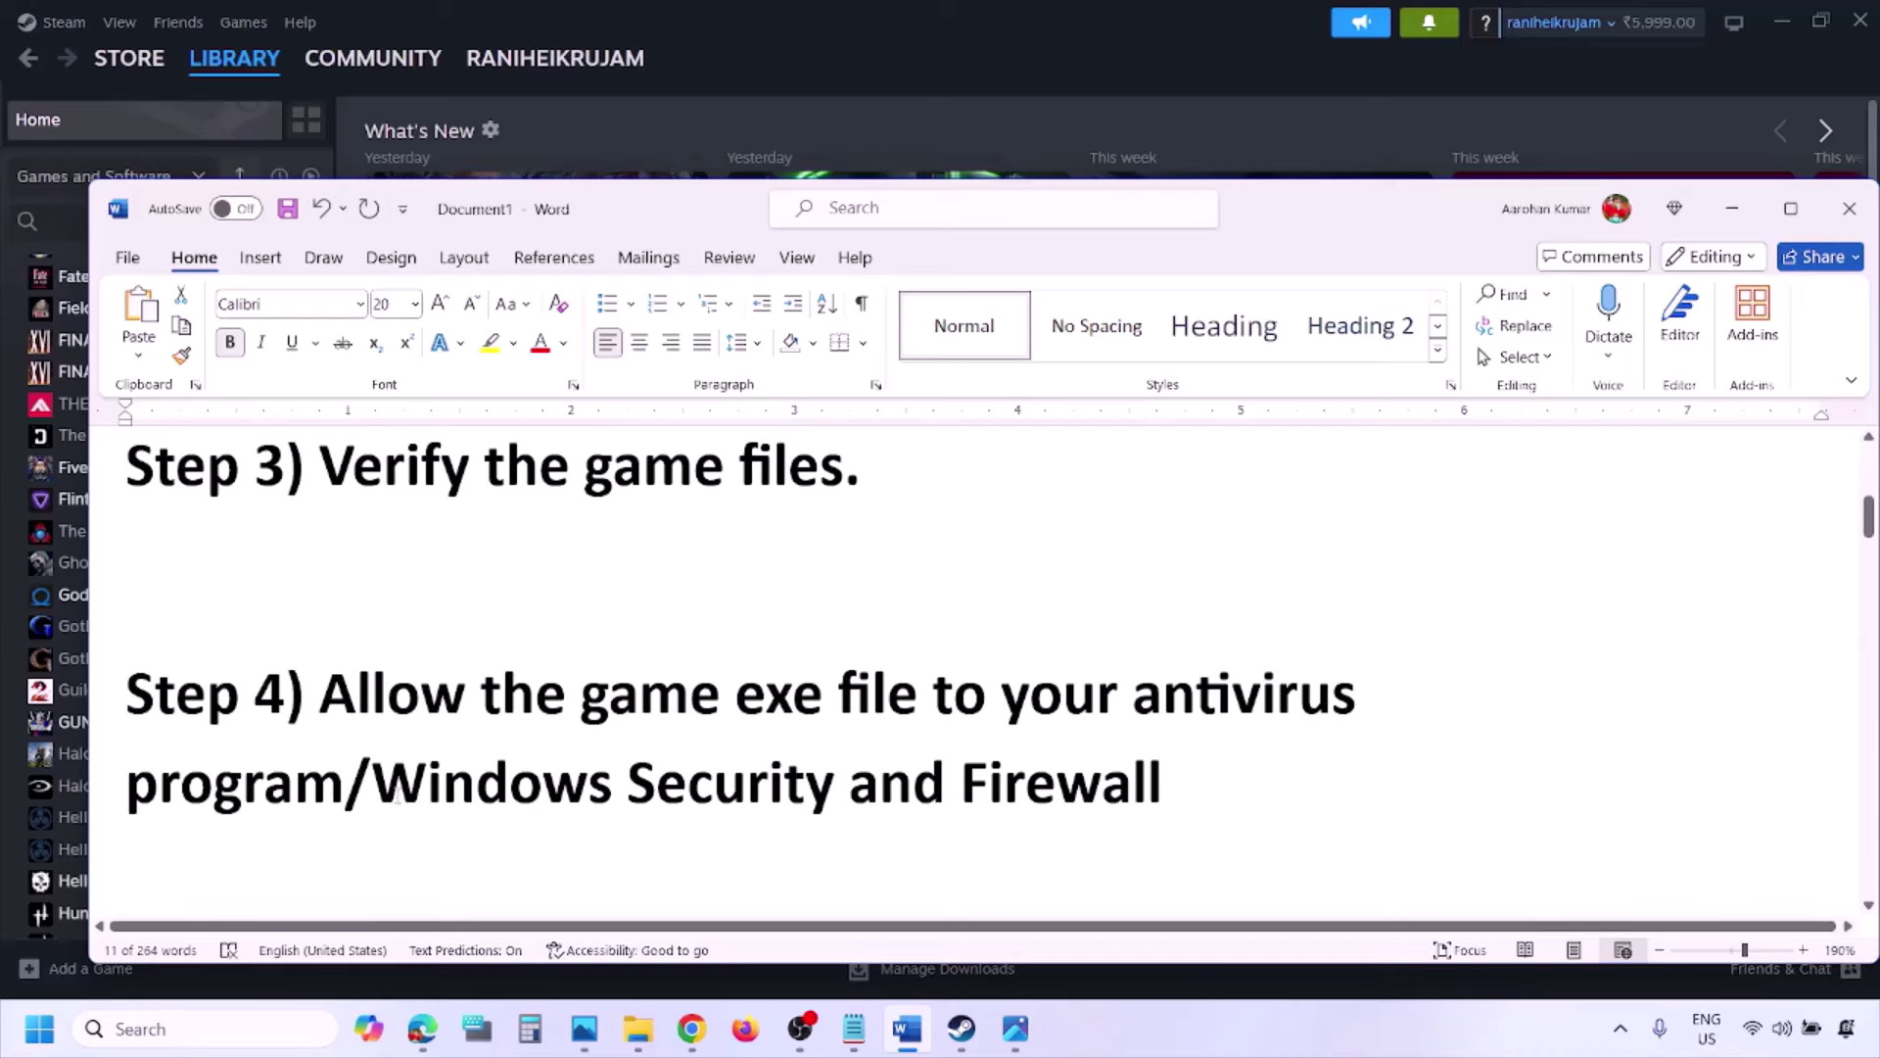
{"action": "left_click_drag", "start_coordinate": [375, 783], "coordinate": [843, 783]}
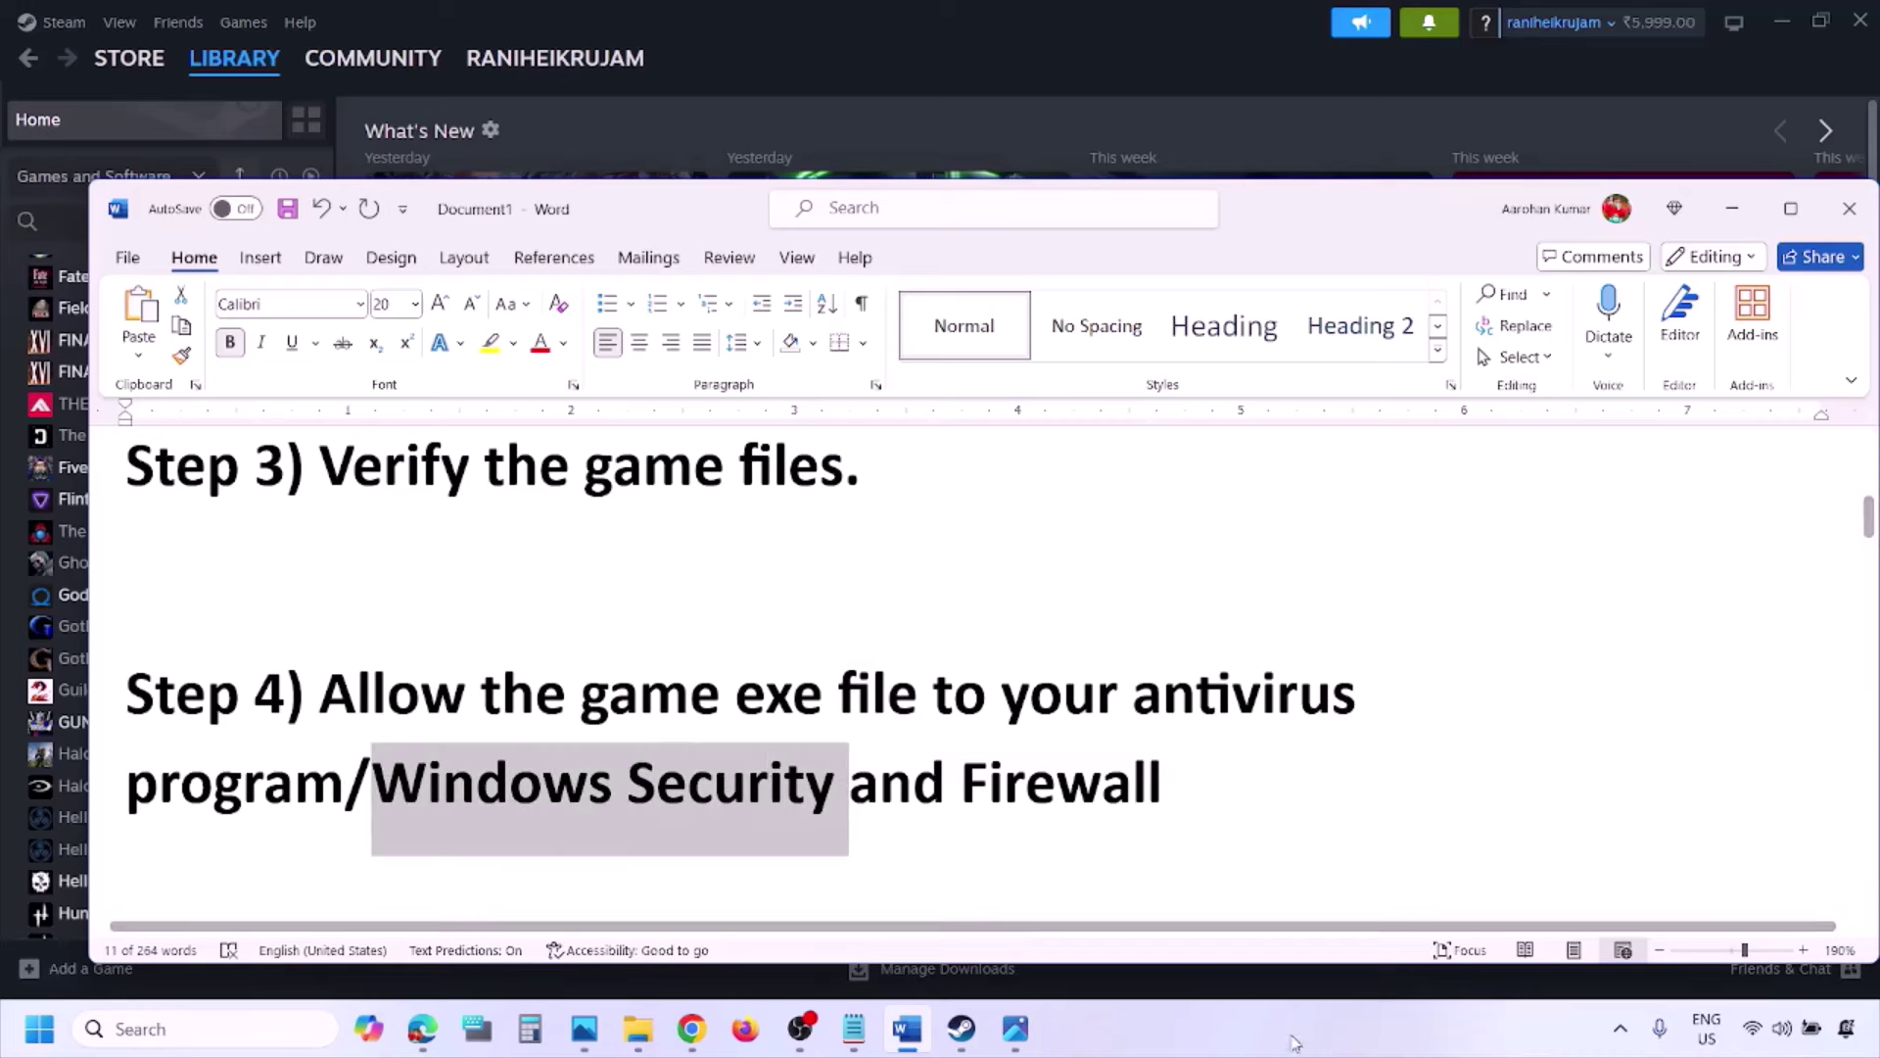
{"action": "left_click", "coordinate": [1250, 1048]}
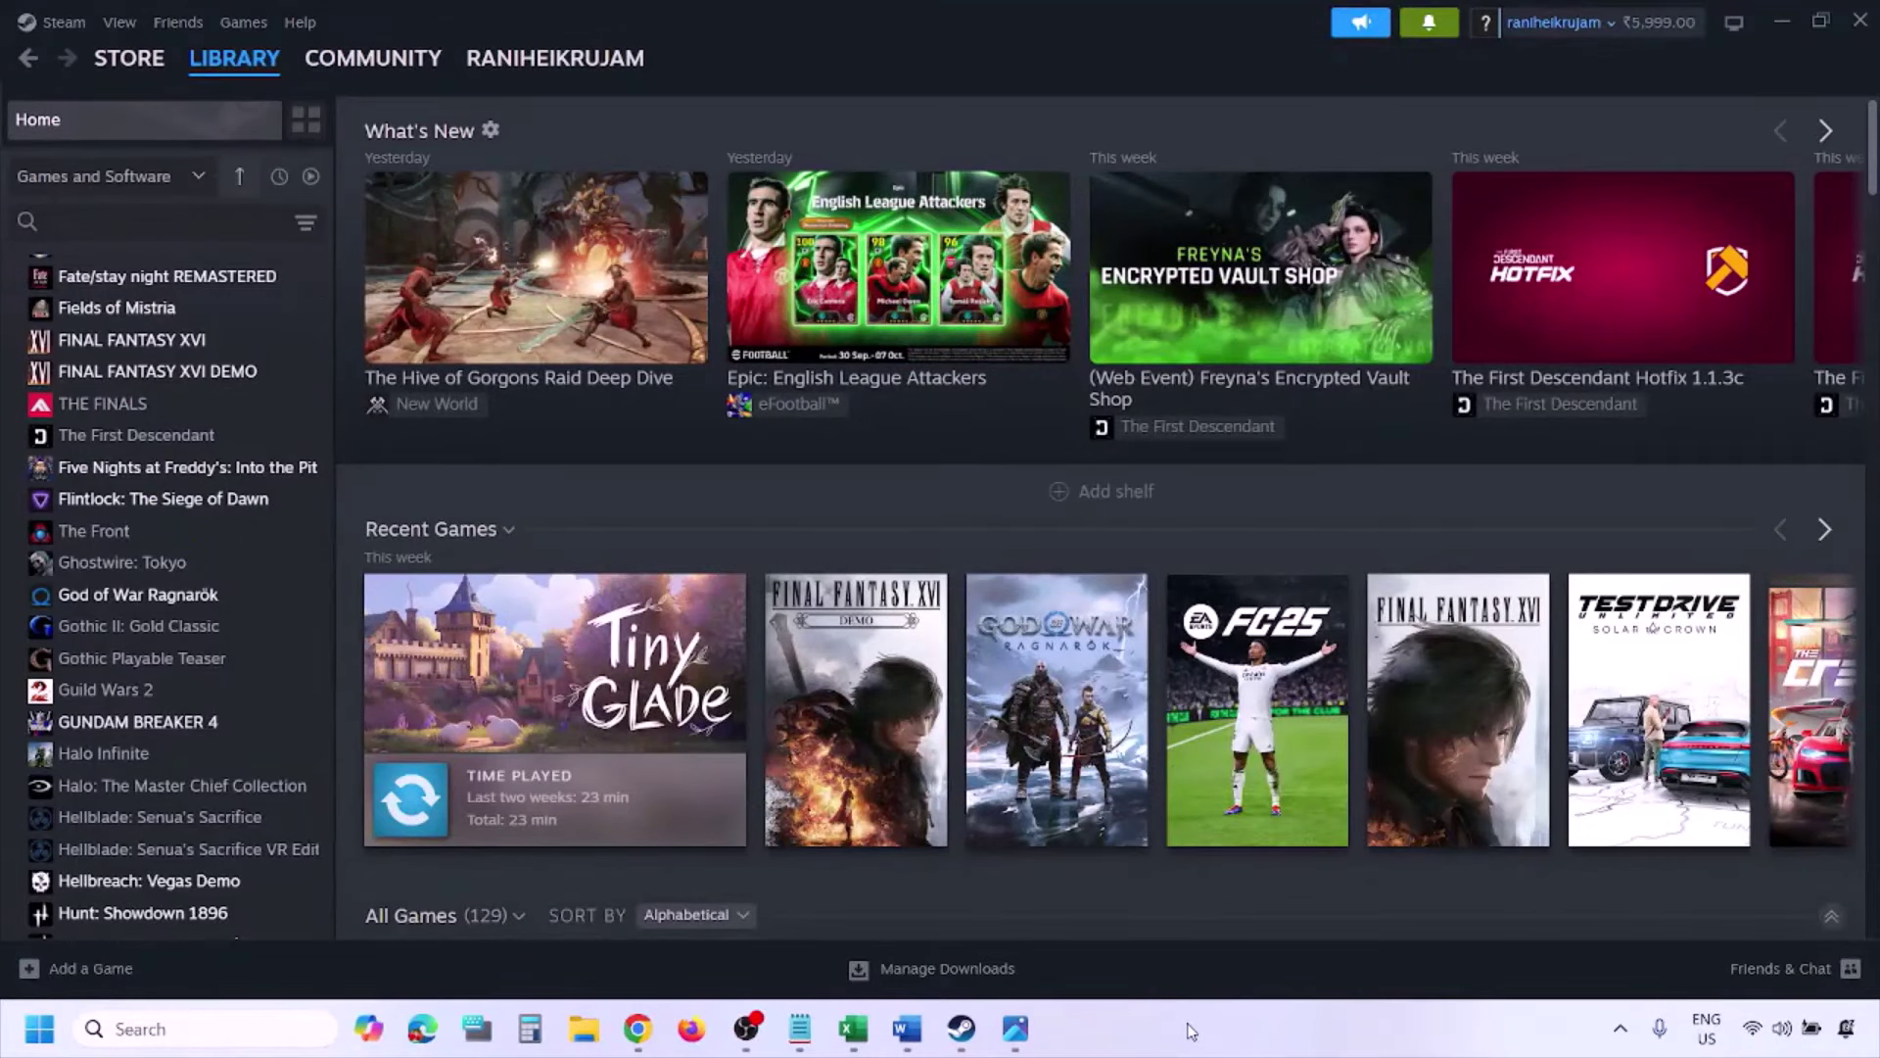
- Open Windows Settings and go through Privacy & security and Windows Security to Virus & threat protection
{"action": "key", "text": "super+i"}
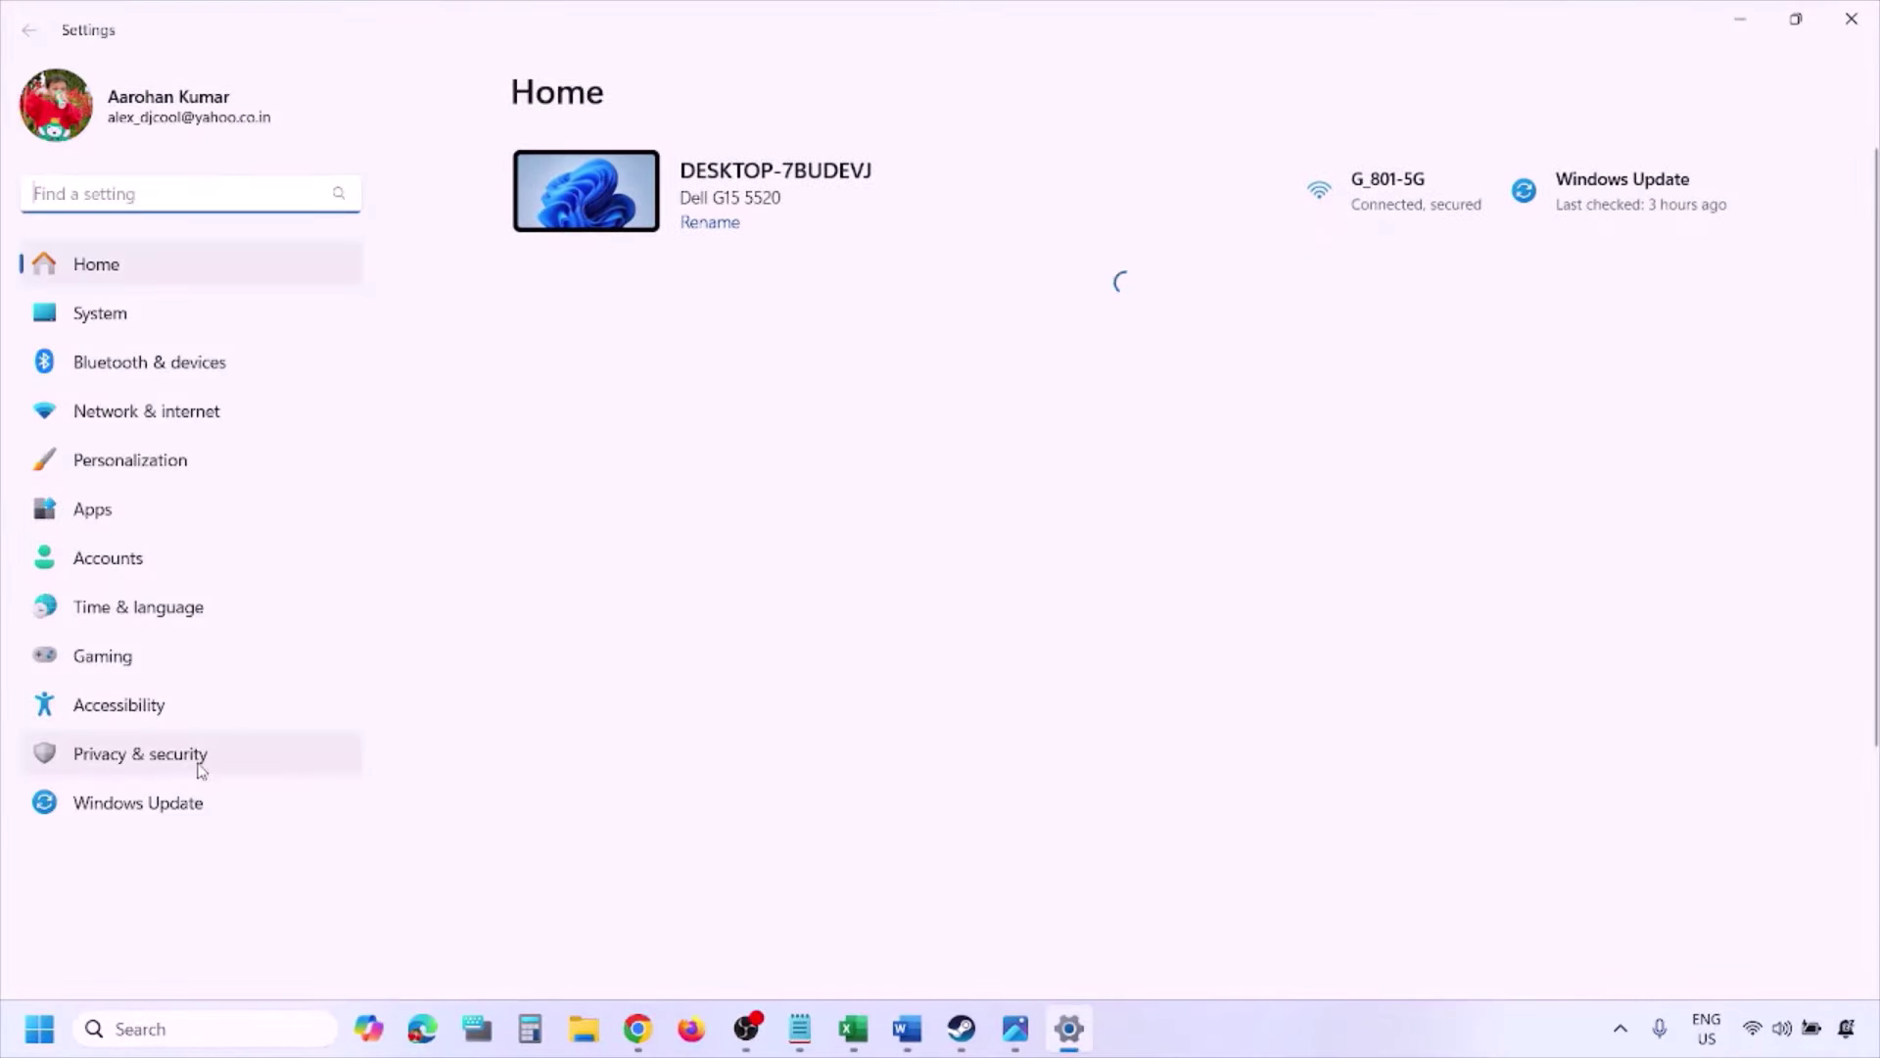
{"action": "left_click", "coordinate": [196, 766]}
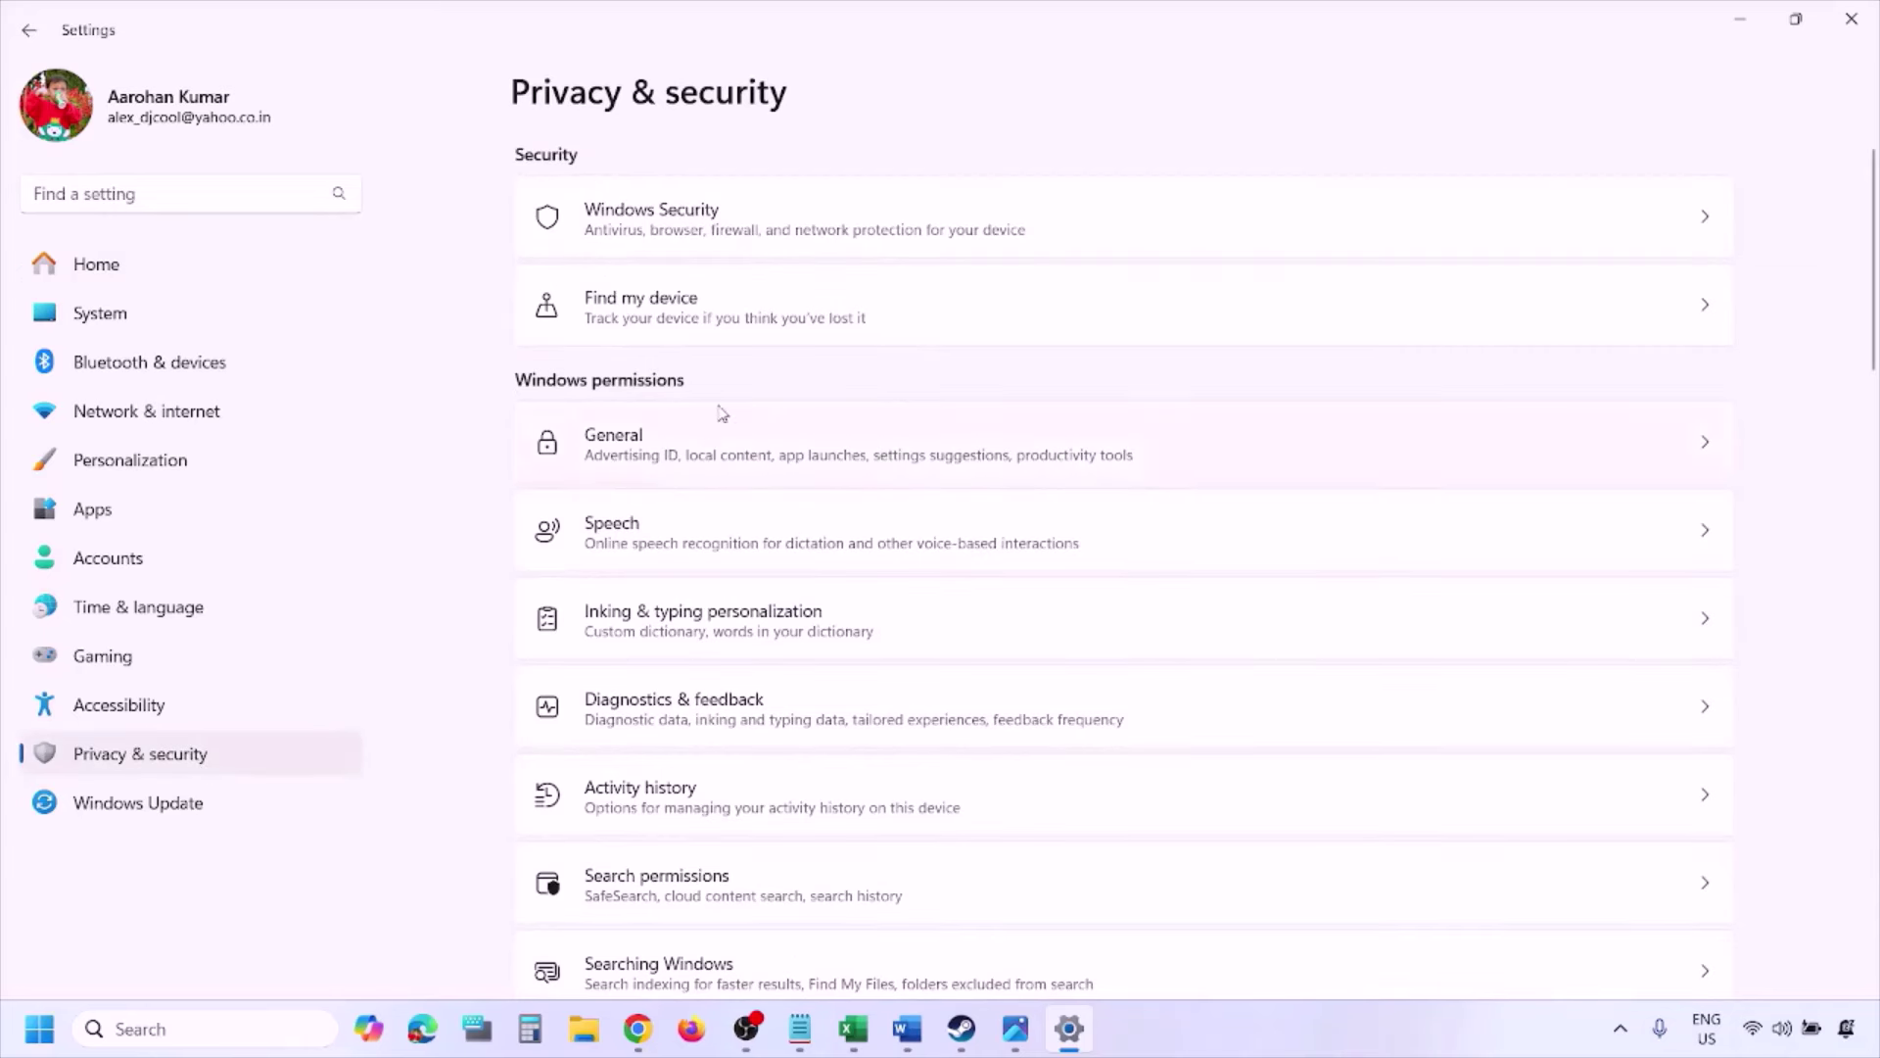
{"action": "left_click", "coordinate": [679, 233]}
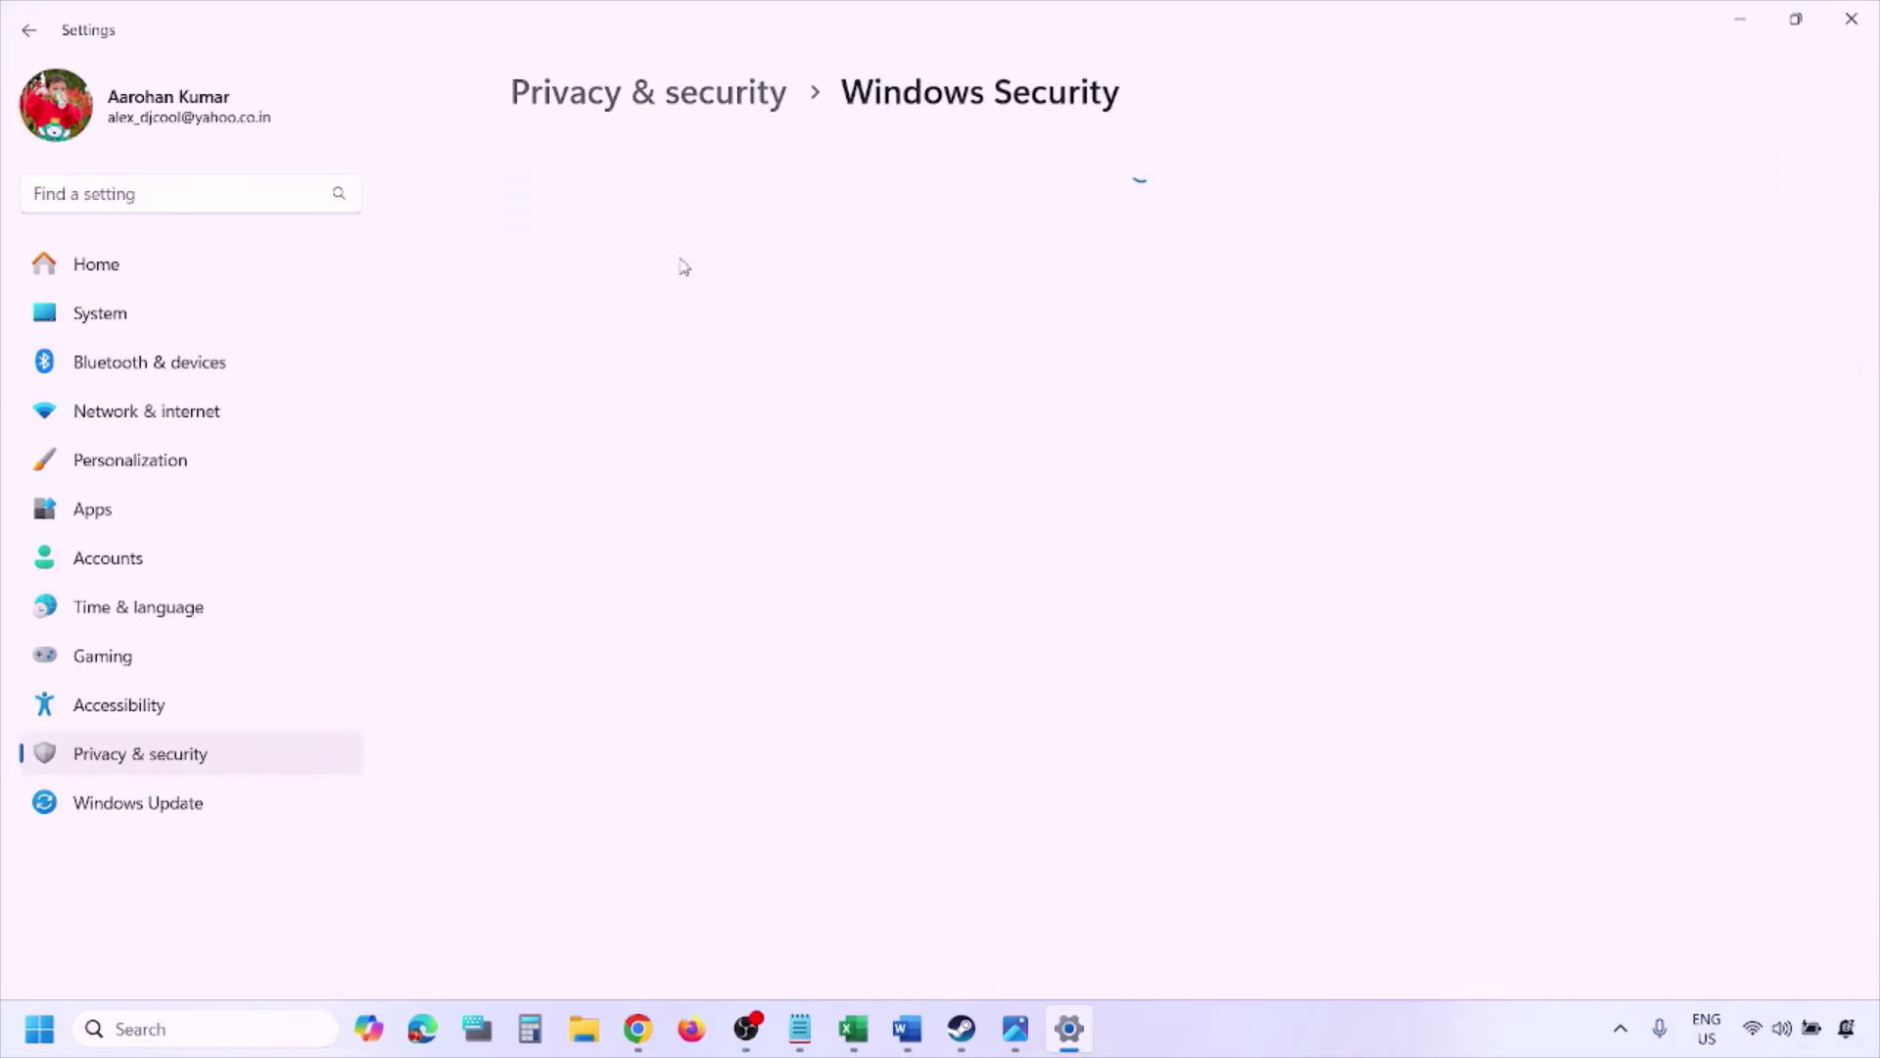
{"action": "left_click", "coordinate": [692, 370]}
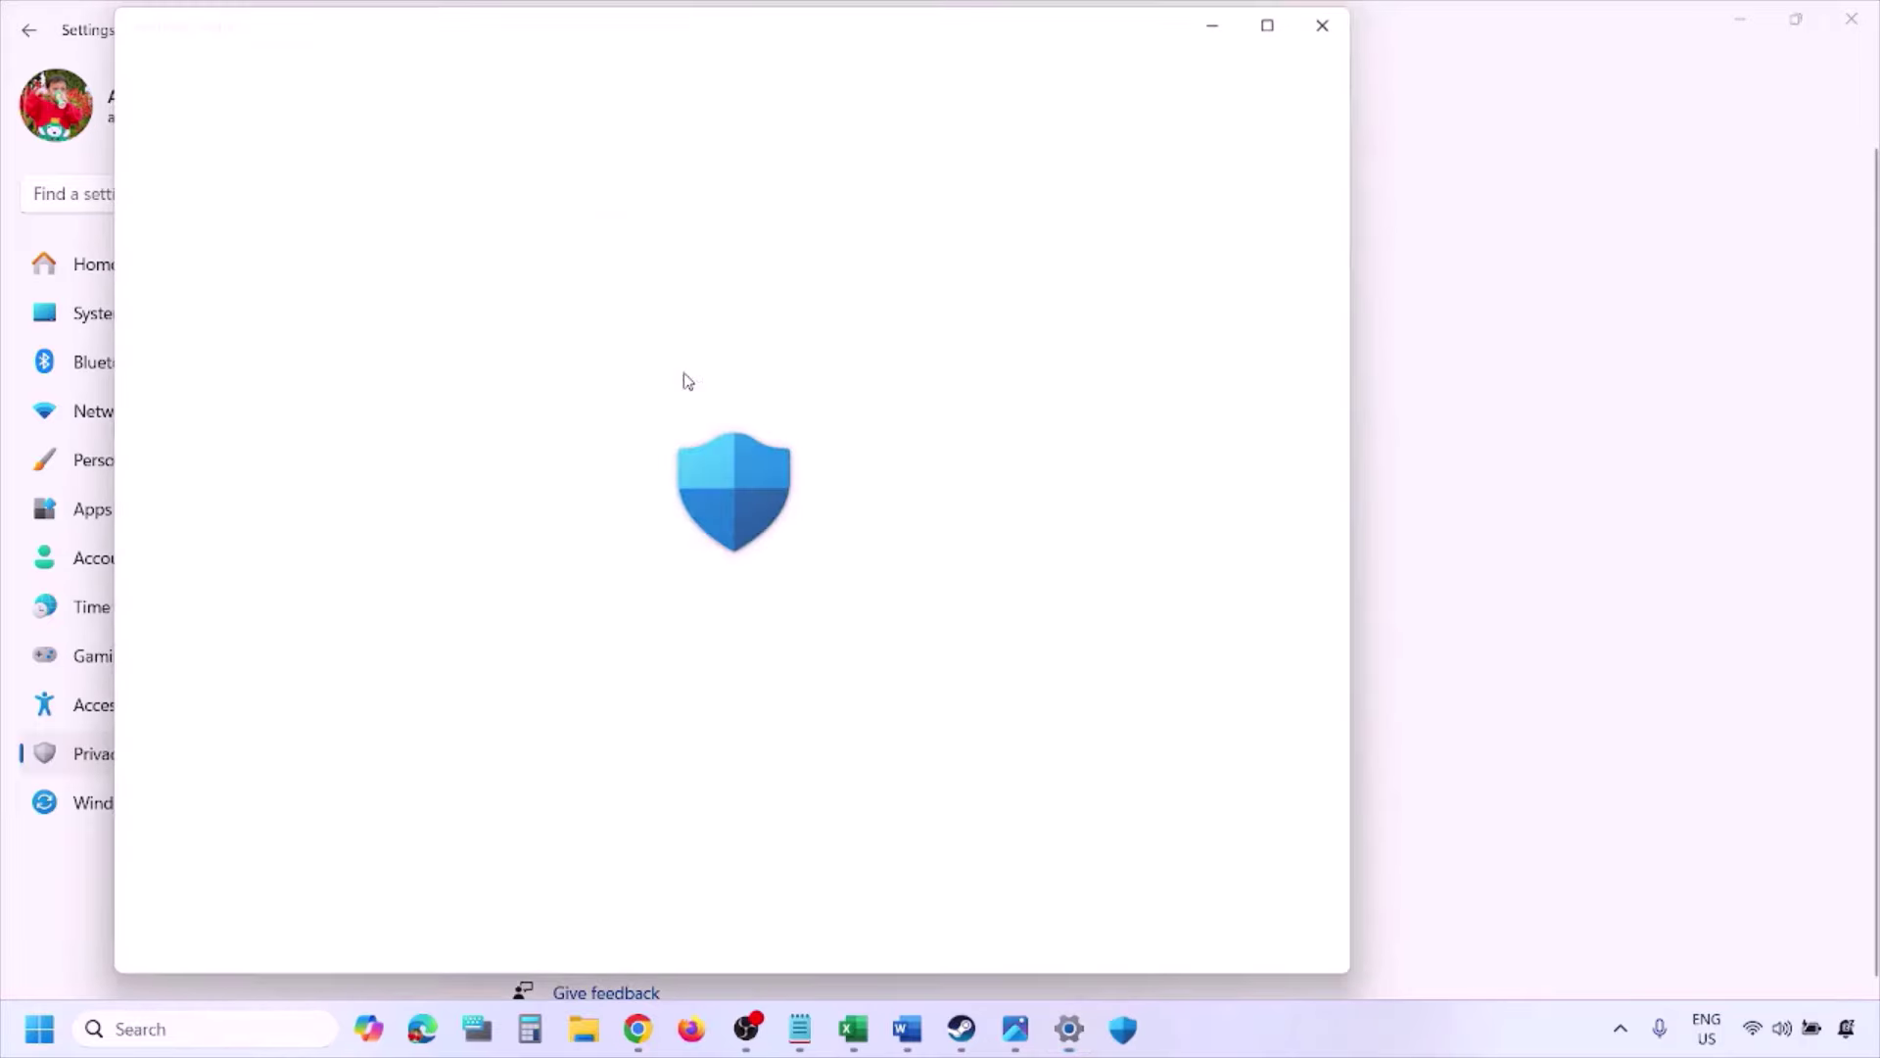
- Go to ransomware protection and open the list of apps allowed through Controlled folder access
{"action": "scroll", "coordinate": [720, 683], "scroll_direction": "up", "scroll_amount": 1}
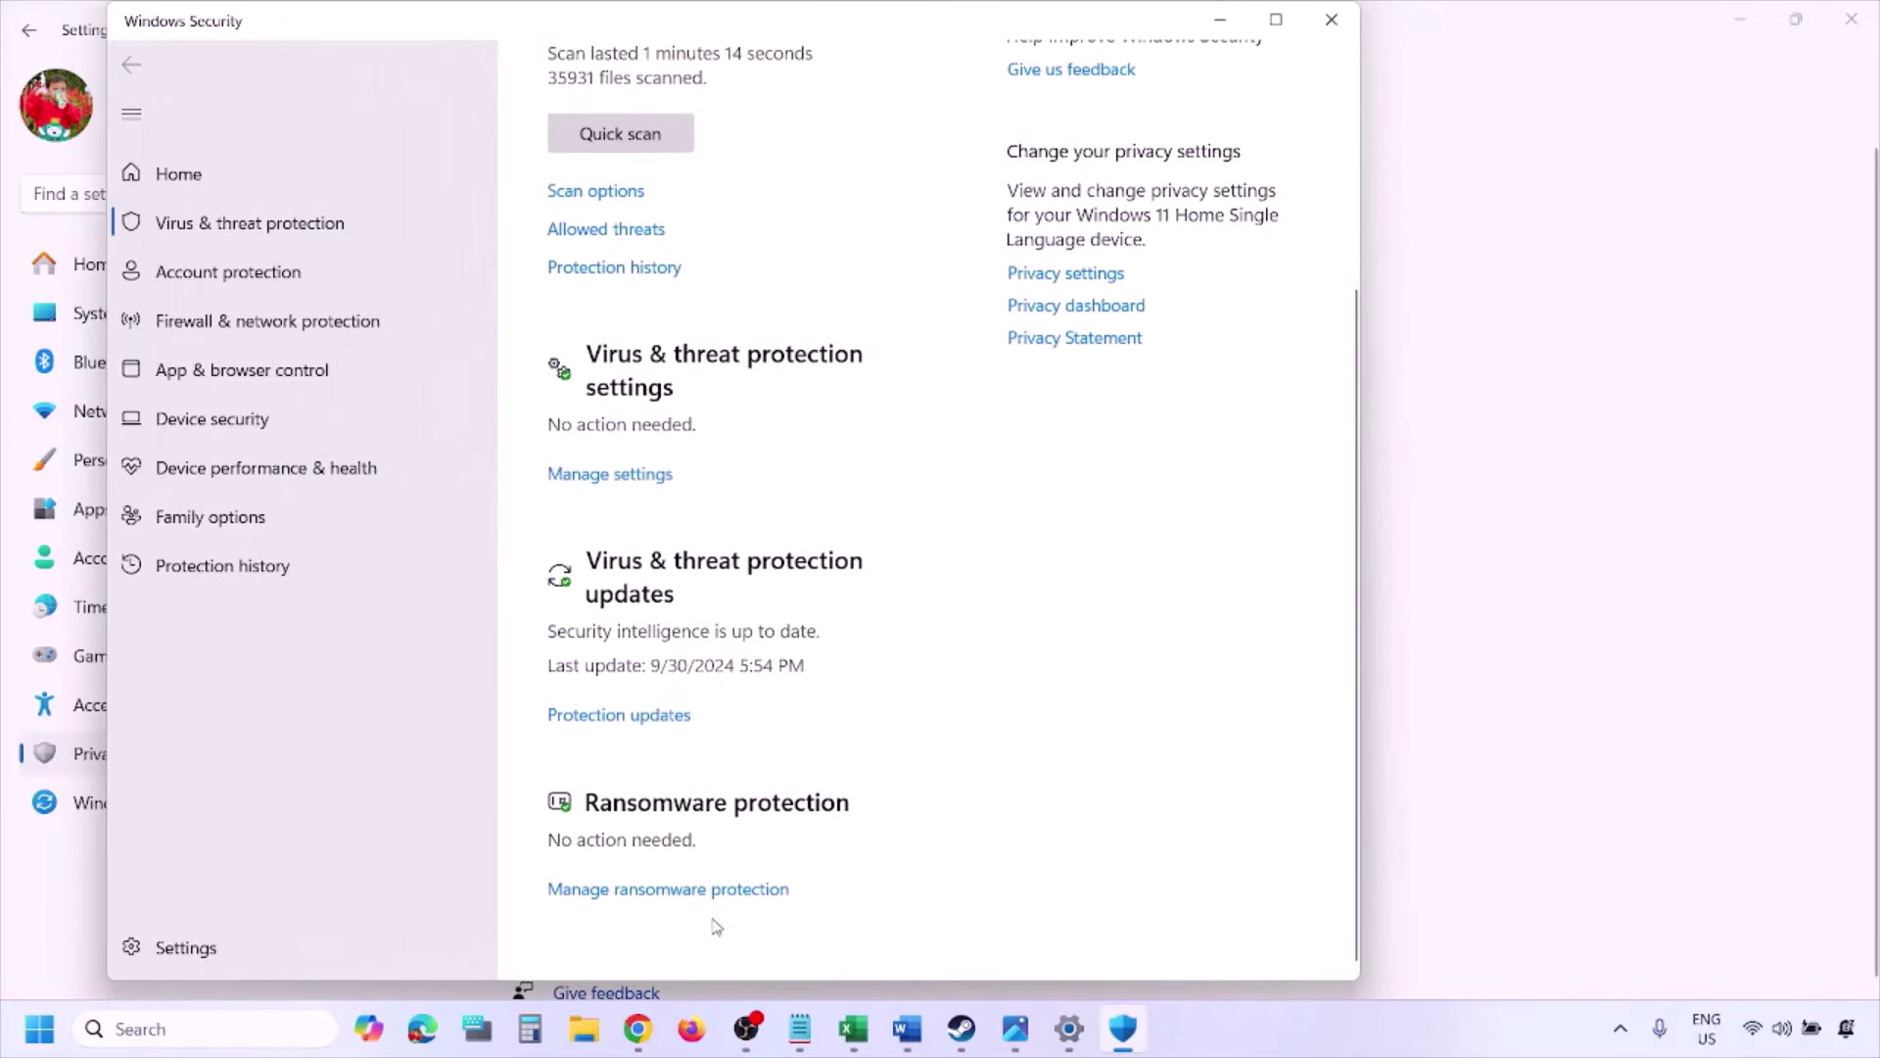
{"action": "left_click", "coordinate": [690, 890]}
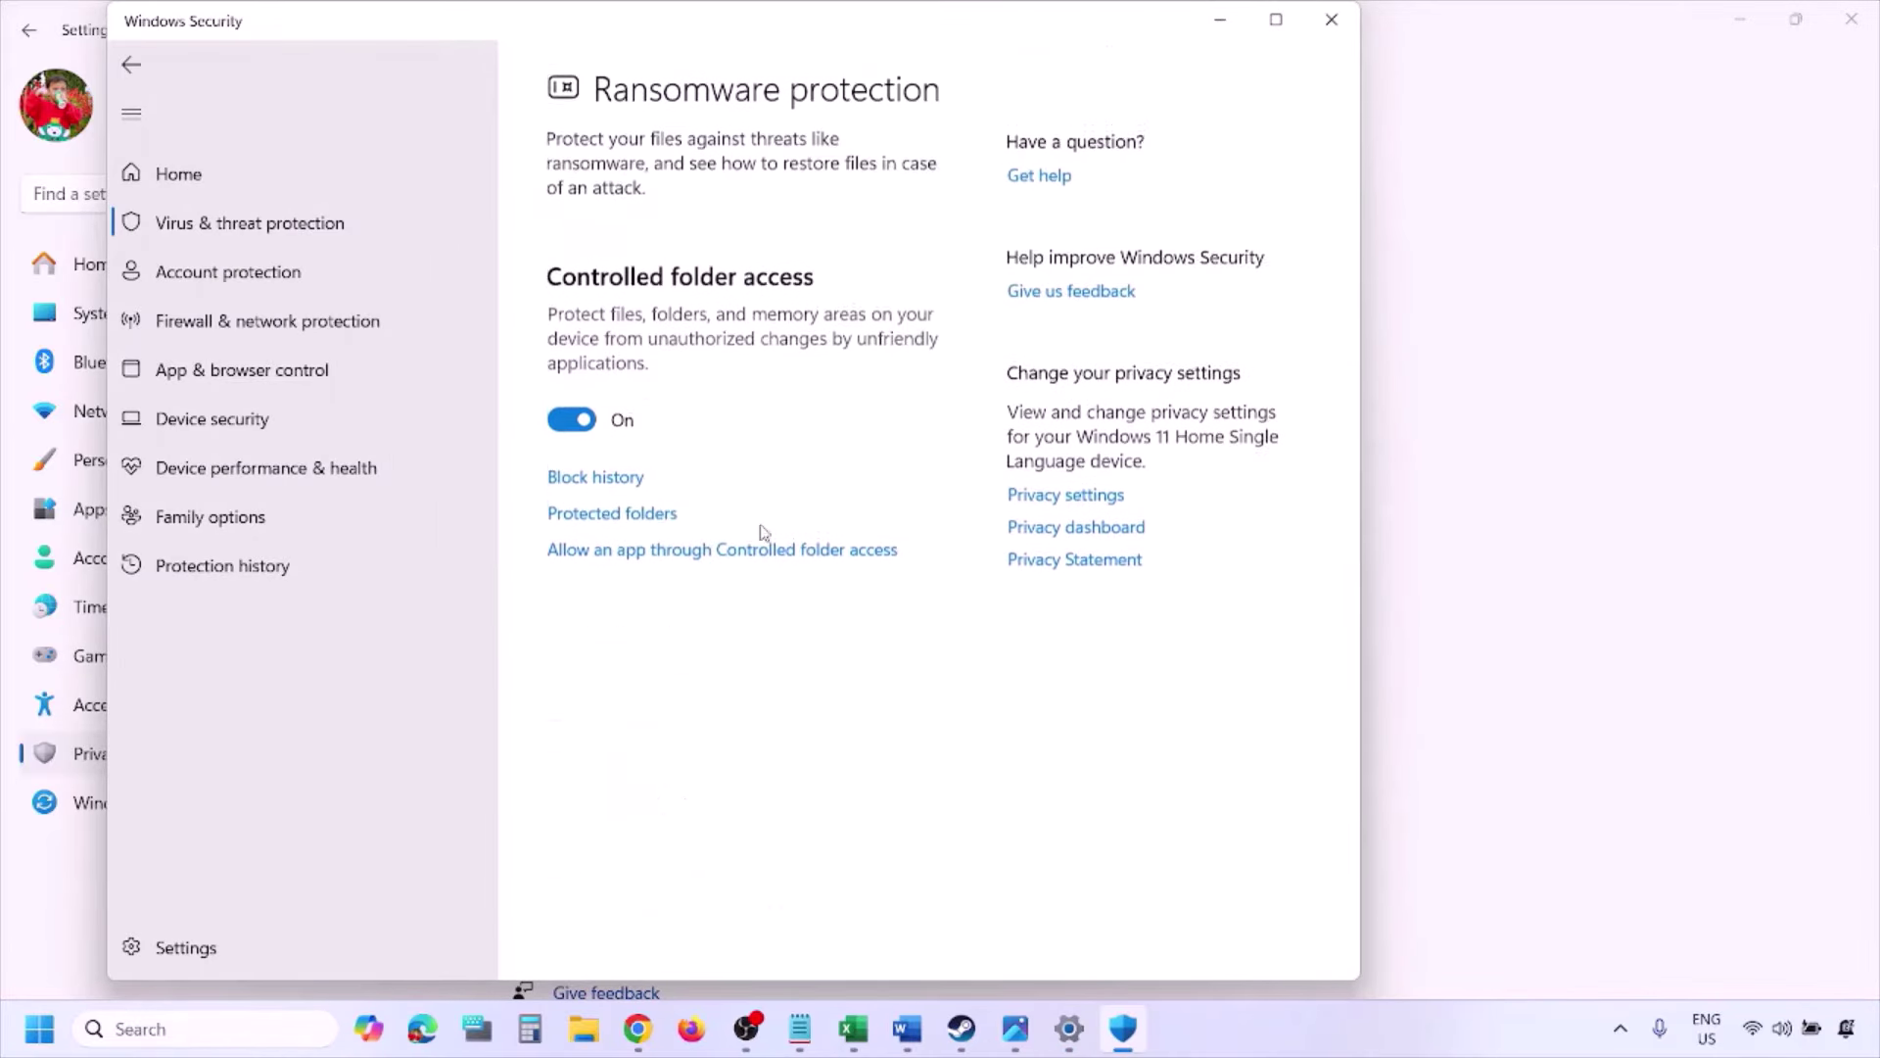
{"action": "left_click", "coordinate": [714, 551]}
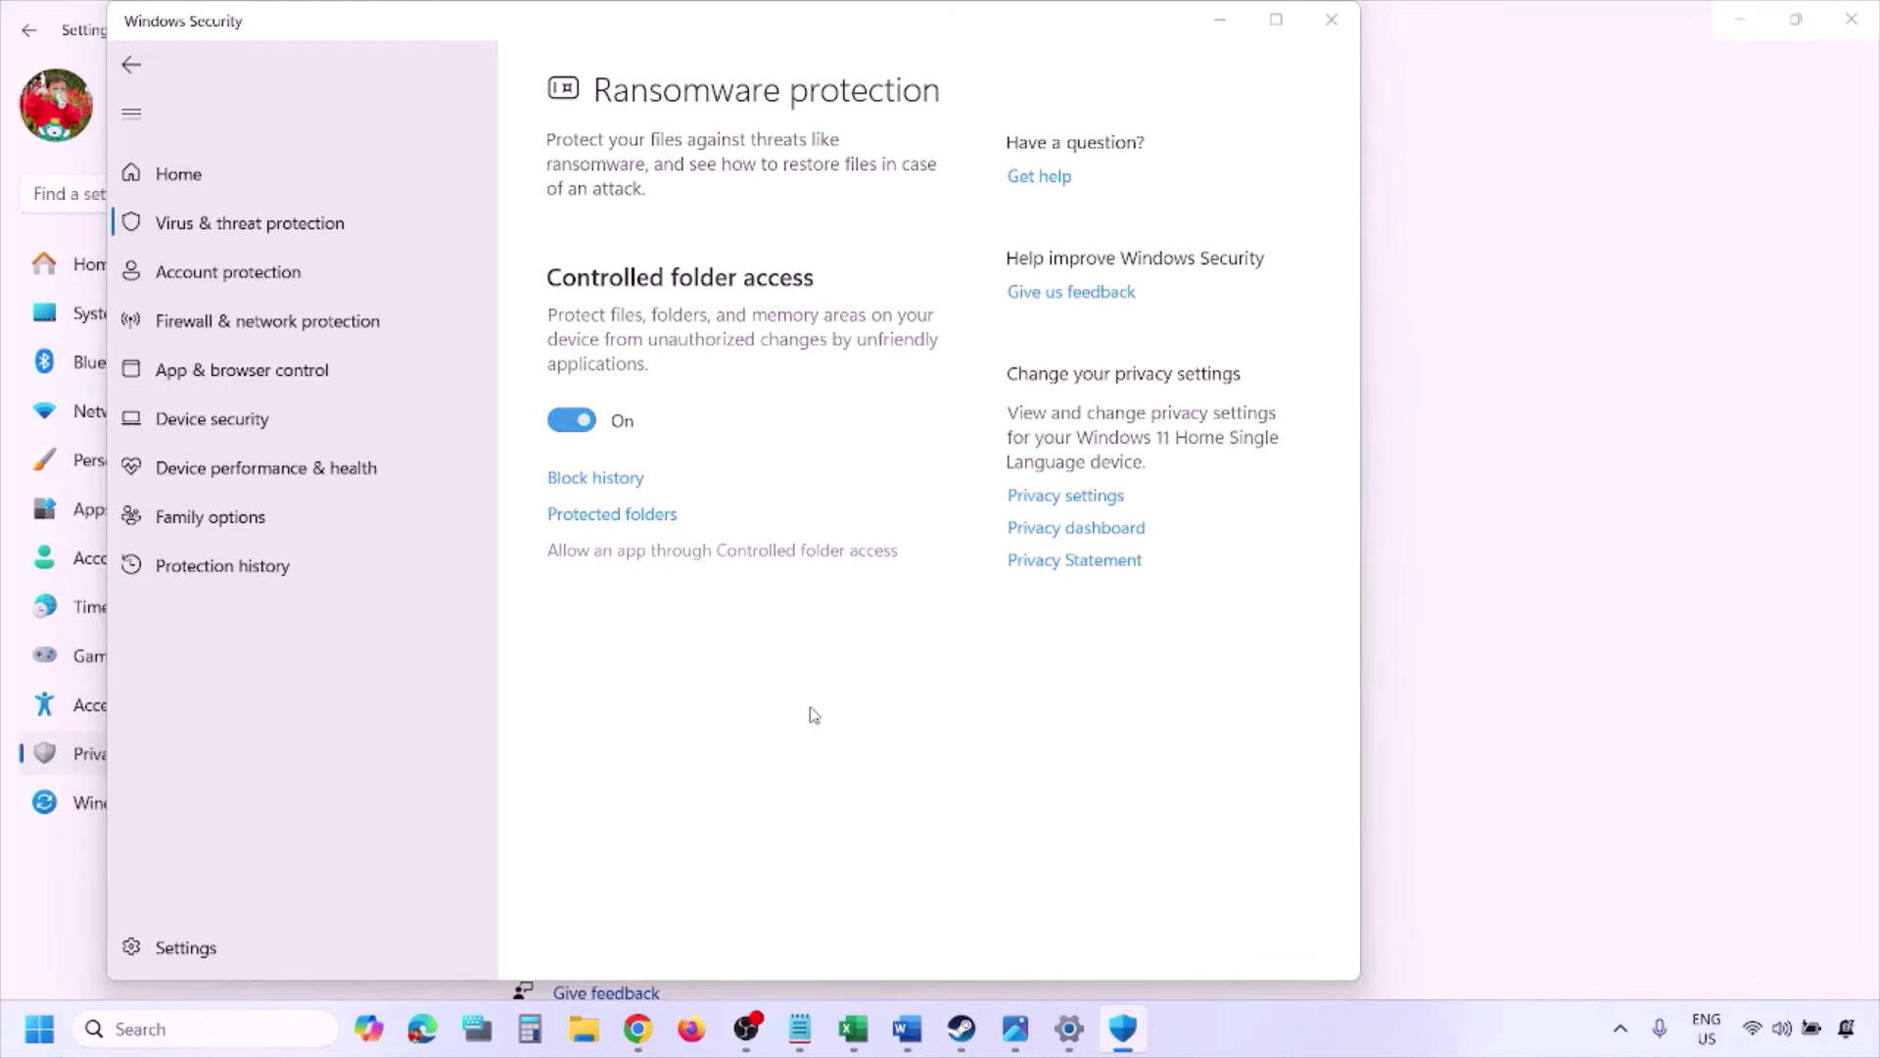
{"action": "scroll", "coordinate": [821, 541], "scroll_direction": "down", "scroll_amount": 3}
{"action": "scroll", "coordinate": [684, 280], "scroll_direction": "up", "scroll_amount": 3}
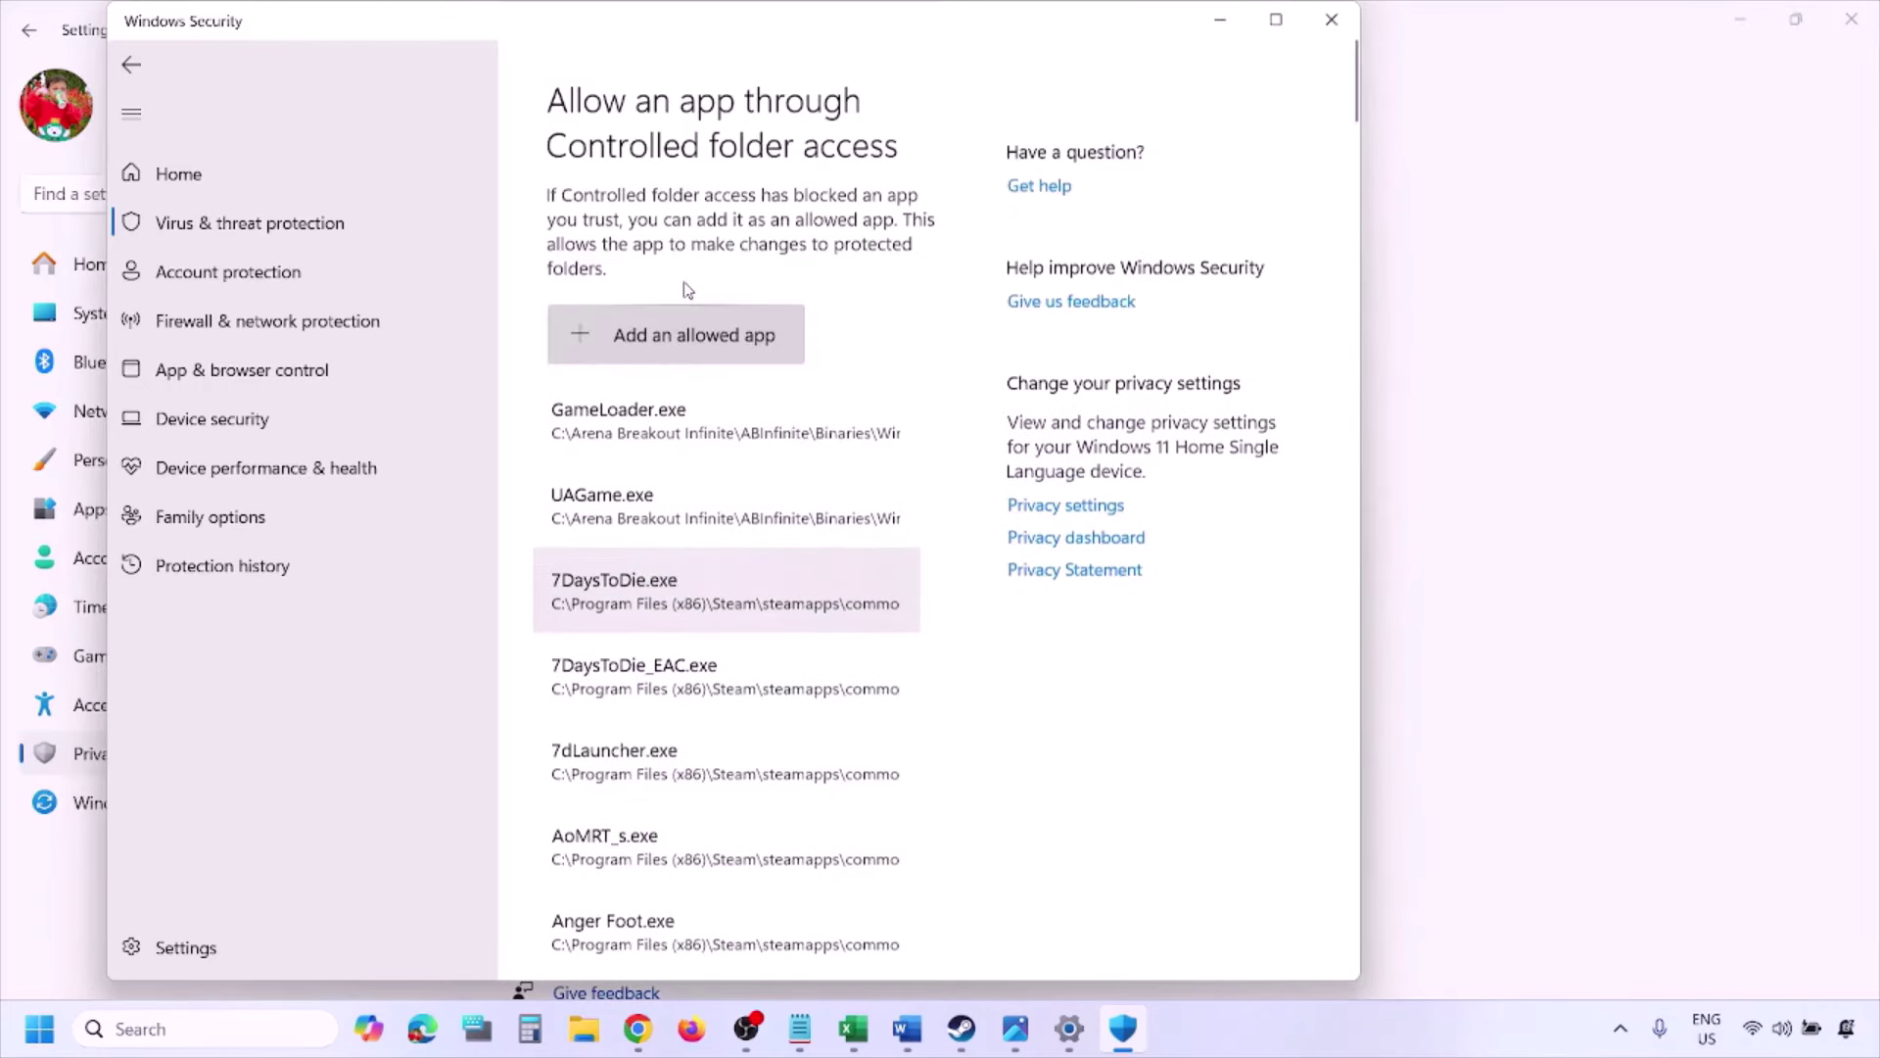
- Start adding an allowed app by browsing all apps and open the OS (C:) drive
{"action": "left_click", "coordinate": [696, 335]}
{"action": "left_click", "coordinate": [709, 425]}
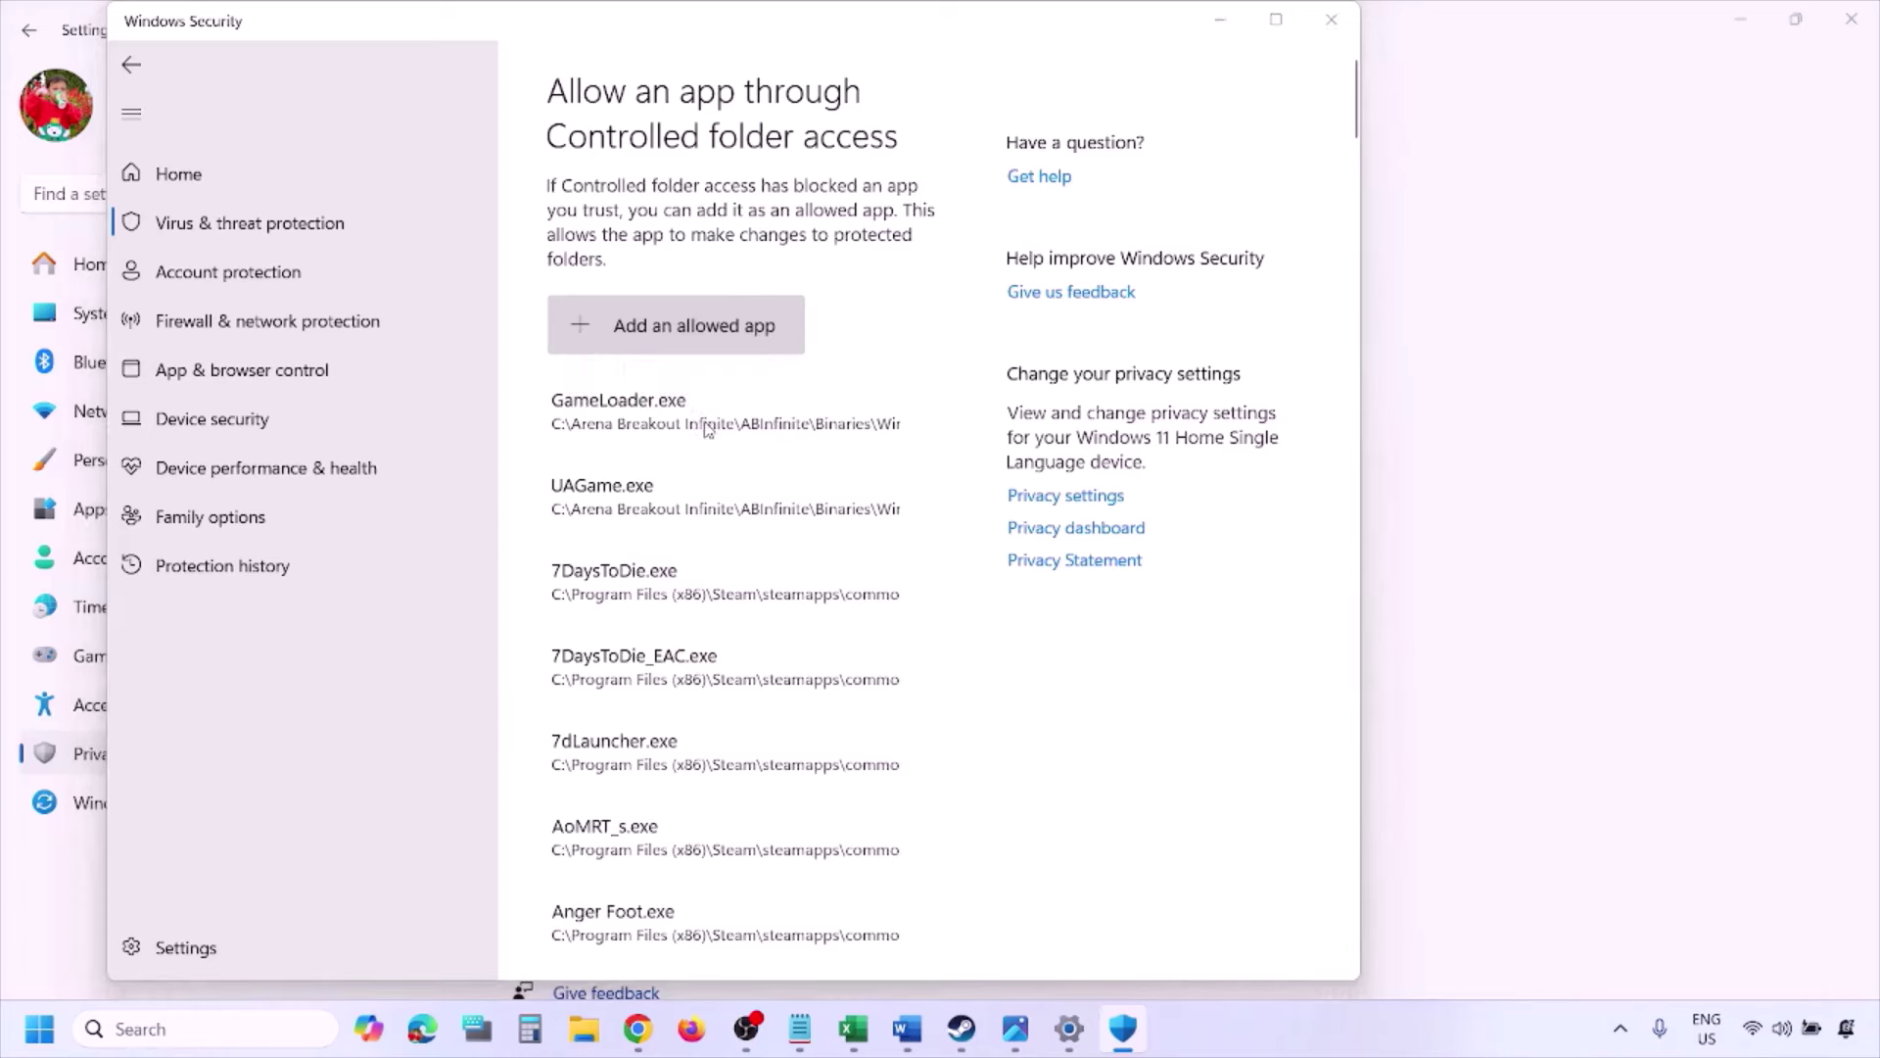
{"action": "left_click", "coordinate": [200, 519]}
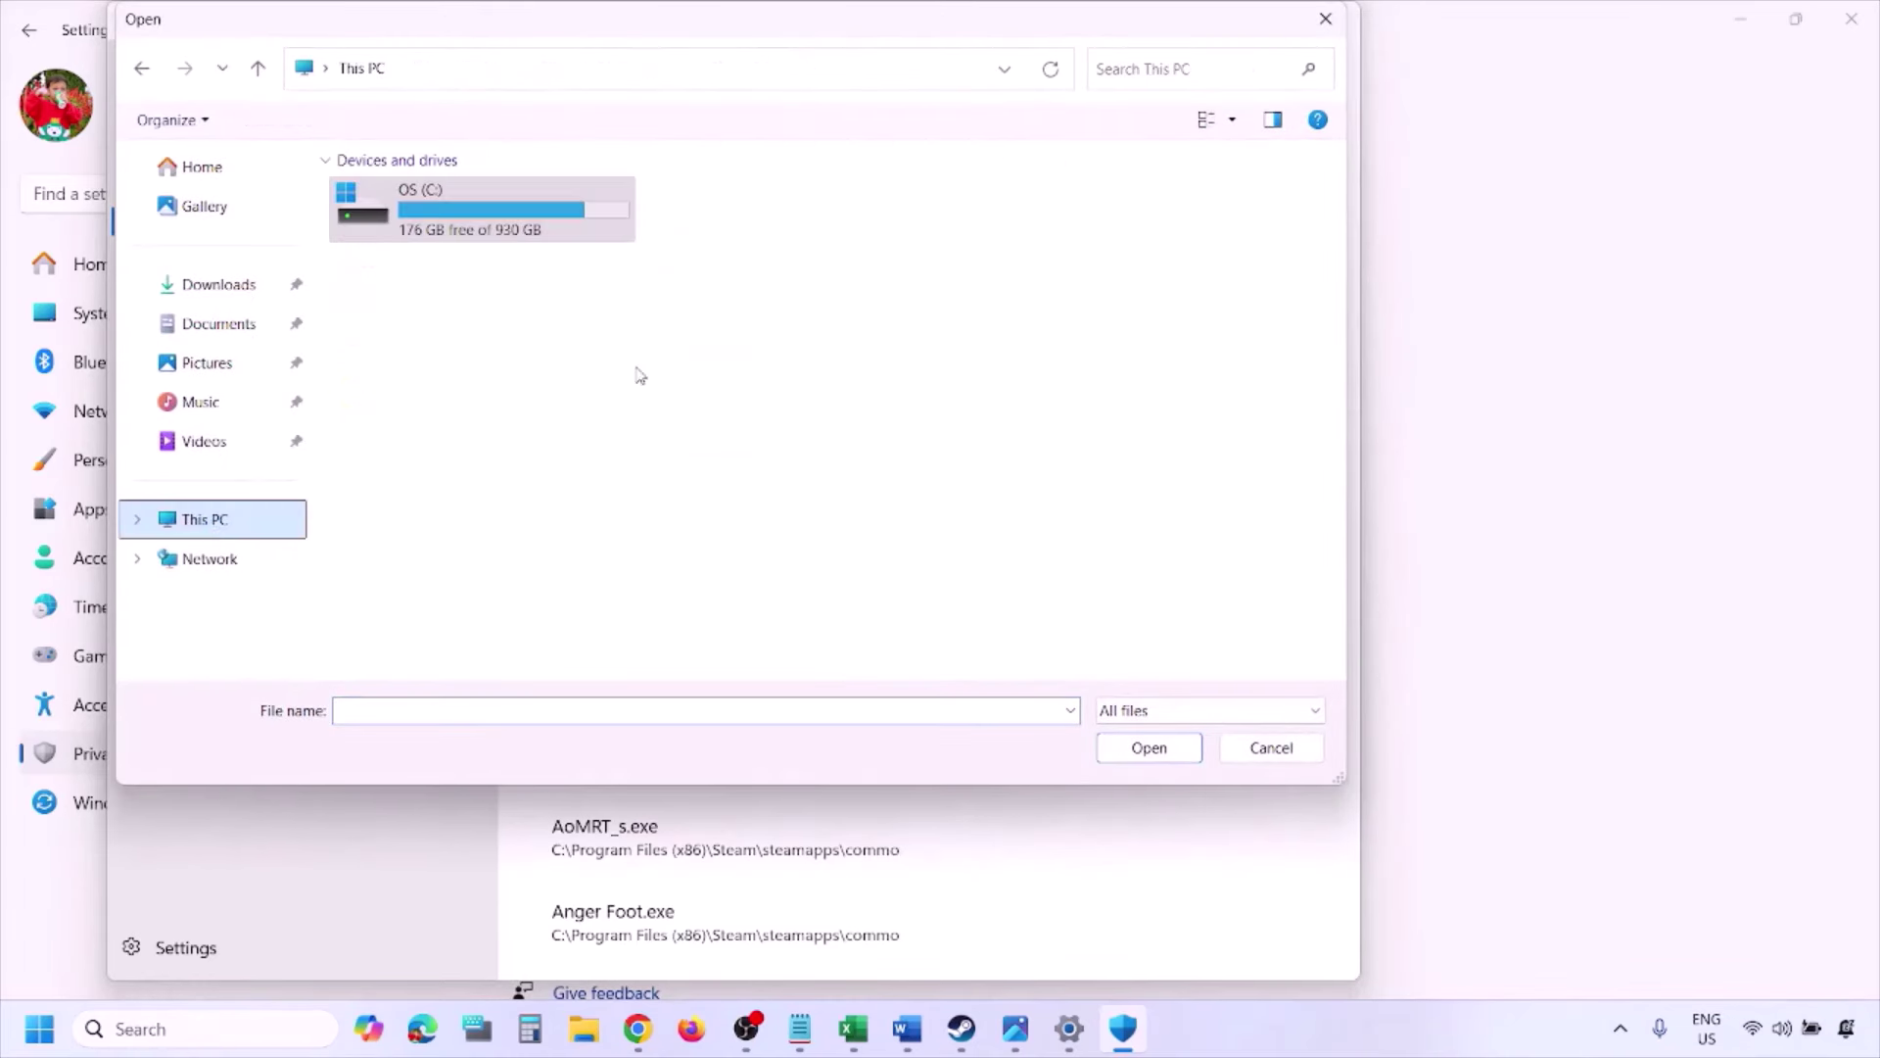
{"action": "left_click", "coordinate": [516, 217]}
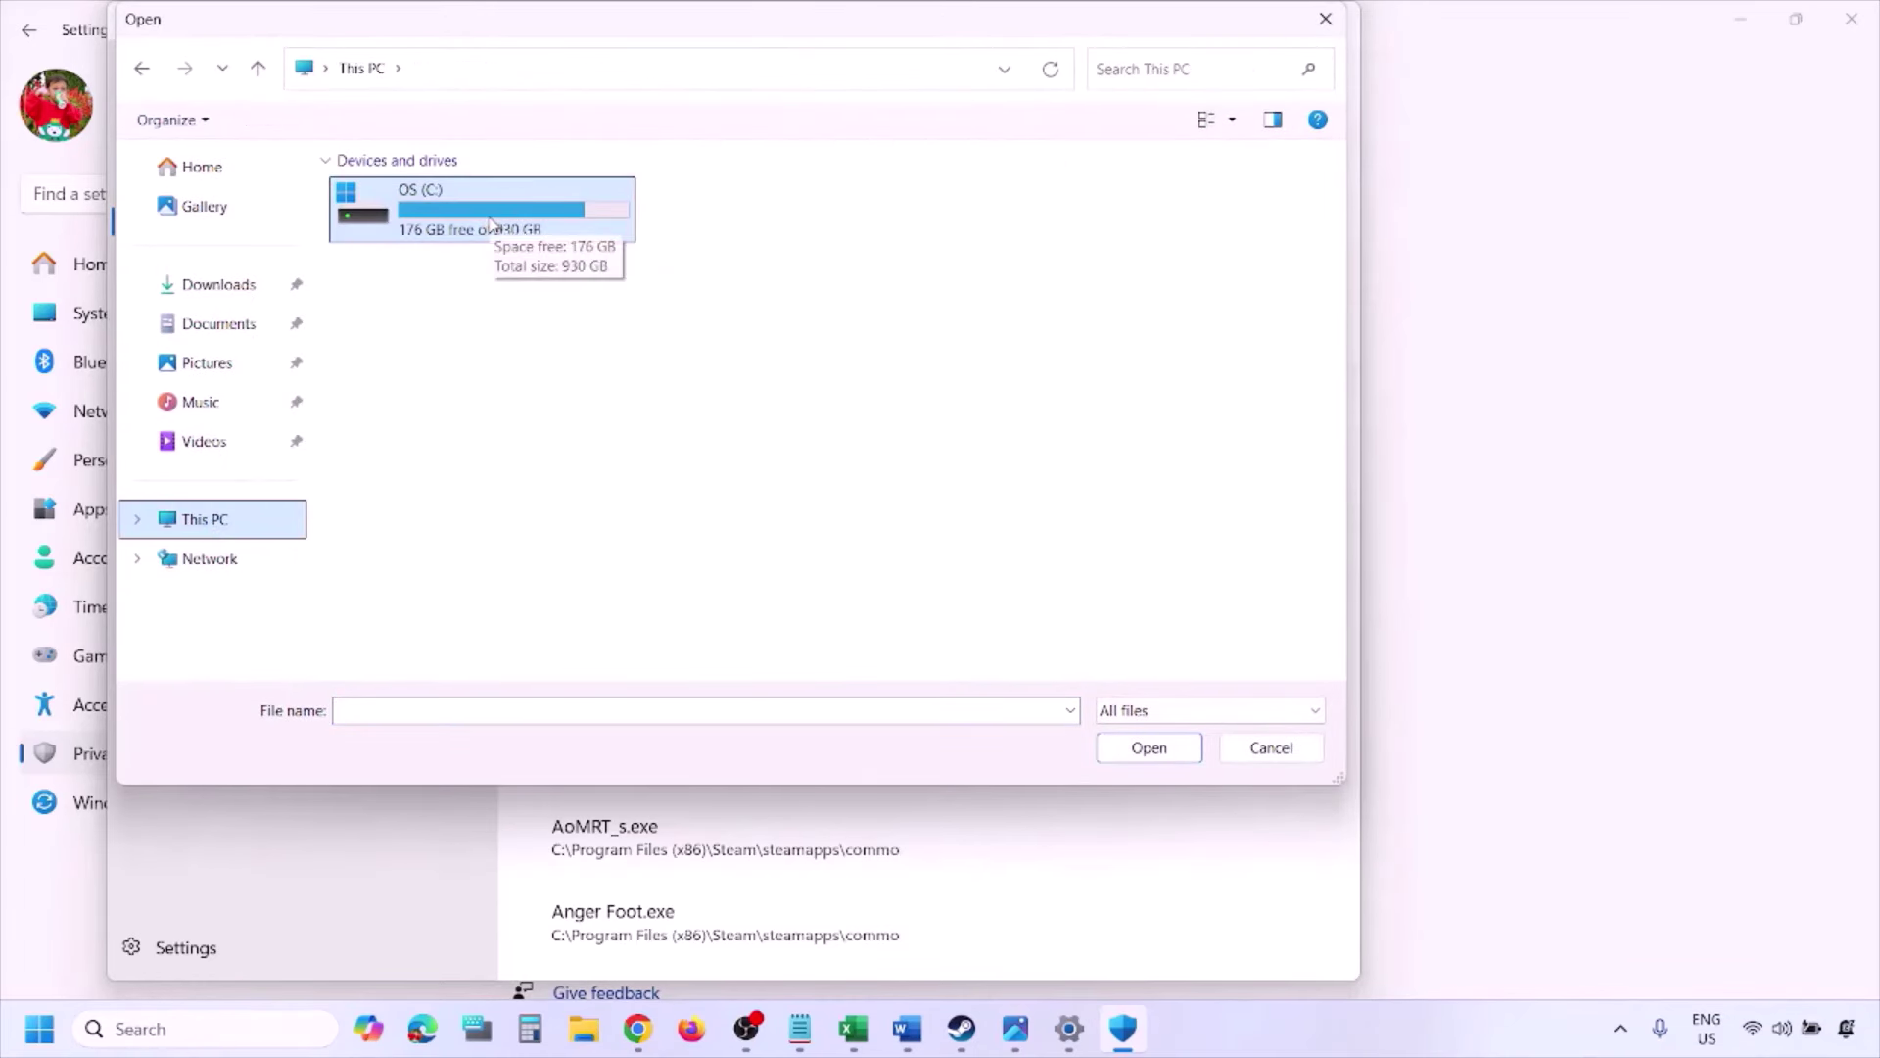
{"action": "double_click", "coordinate": [489, 223]}
- Browse to the steamapps folder under Program Files (x86)\Steam for the game's exe, and cancel the file selection
{"action": "scroll", "coordinate": [486, 231], "scroll_direction": "down", "scroll_amount": 3}
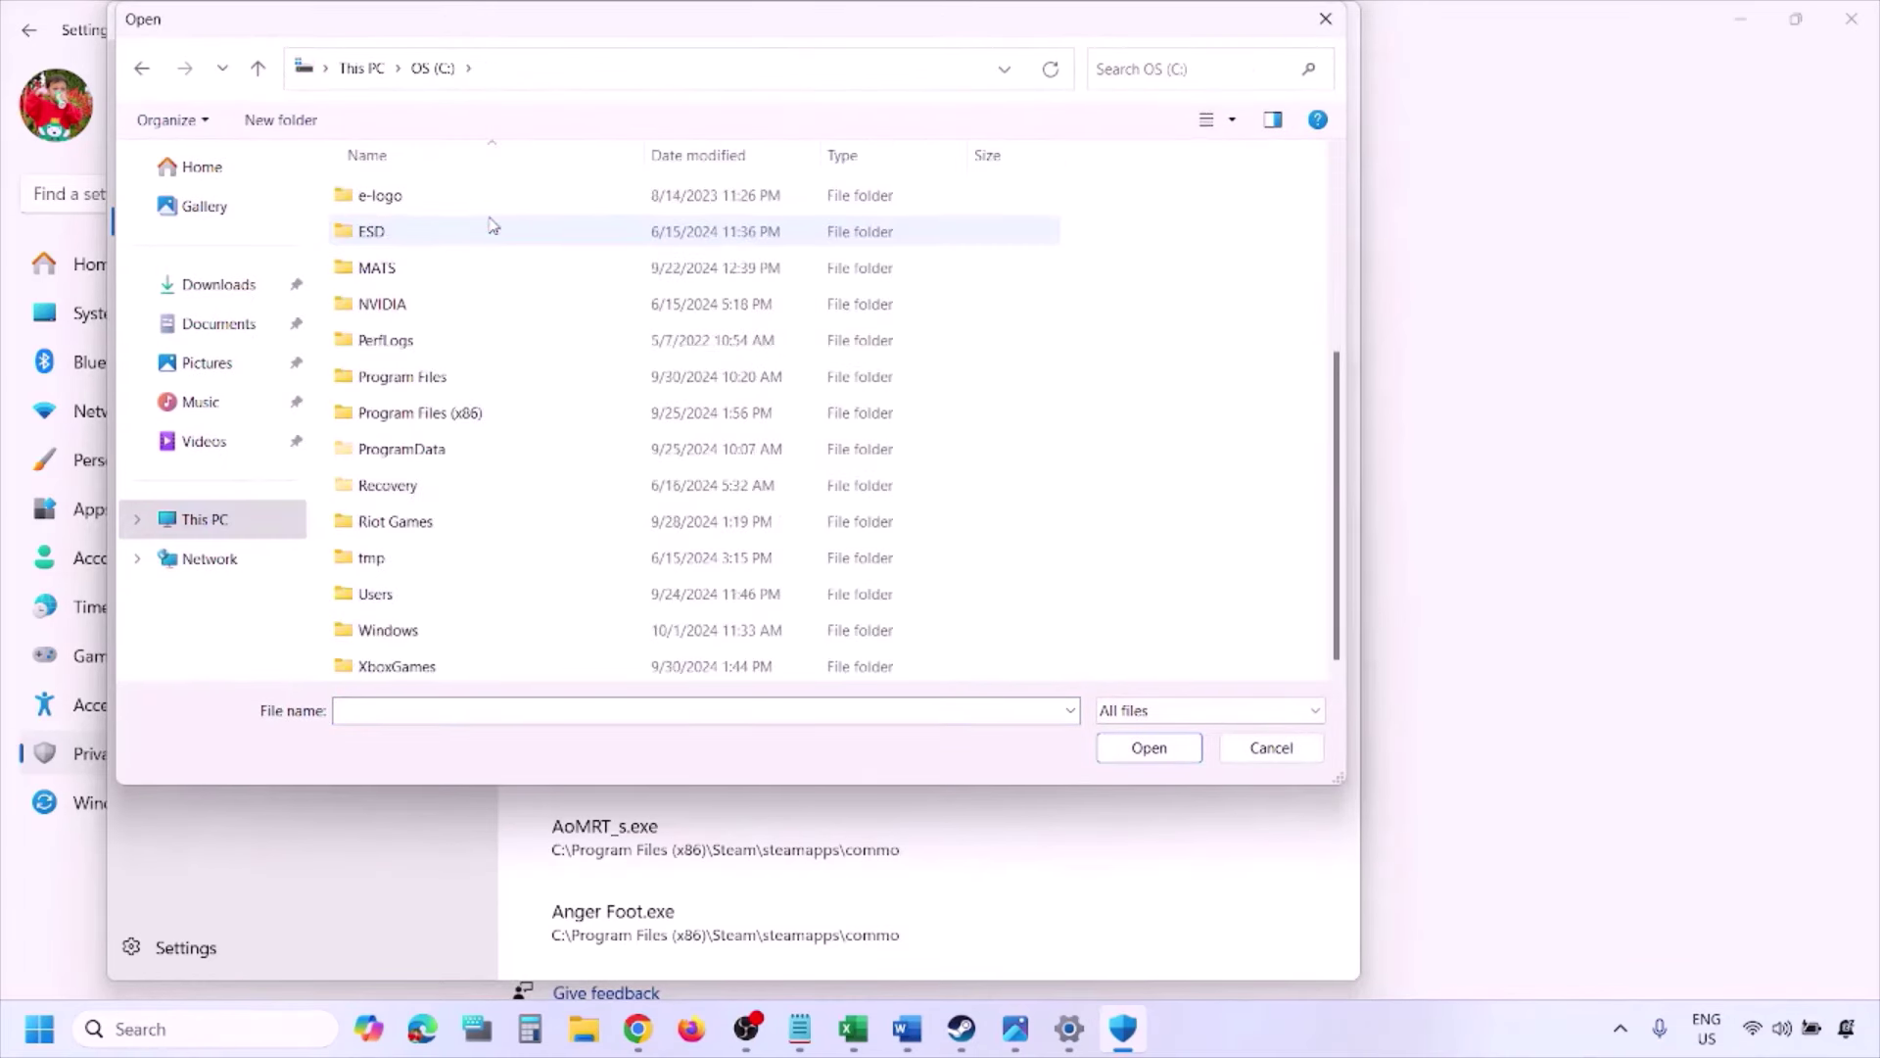
{"action": "double_click", "coordinate": [473, 413]}
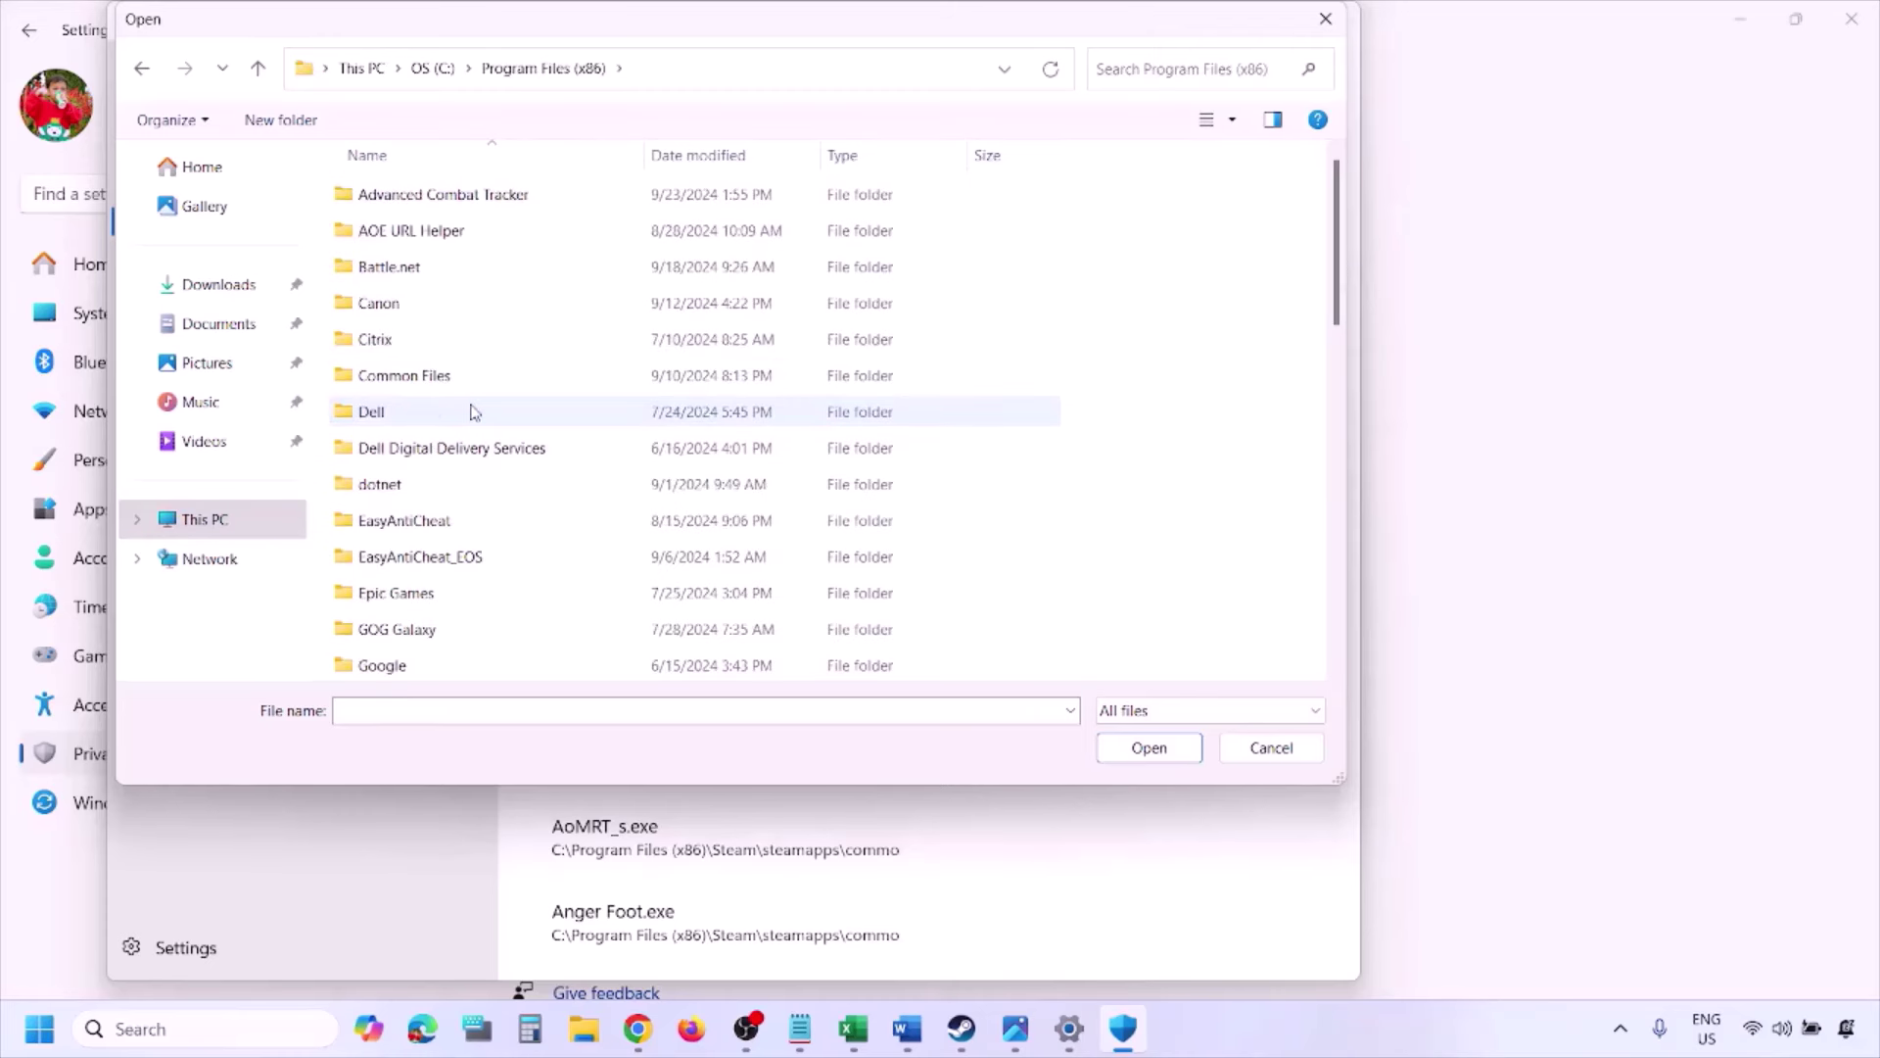
{"action": "scroll", "coordinate": [474, 411], "scroll_direction": "down", "scroll_amount": 4}
{"action": "scroll", "coordinate": [474, 411], "scroll_direction": "down", "scroll_amount": 4}
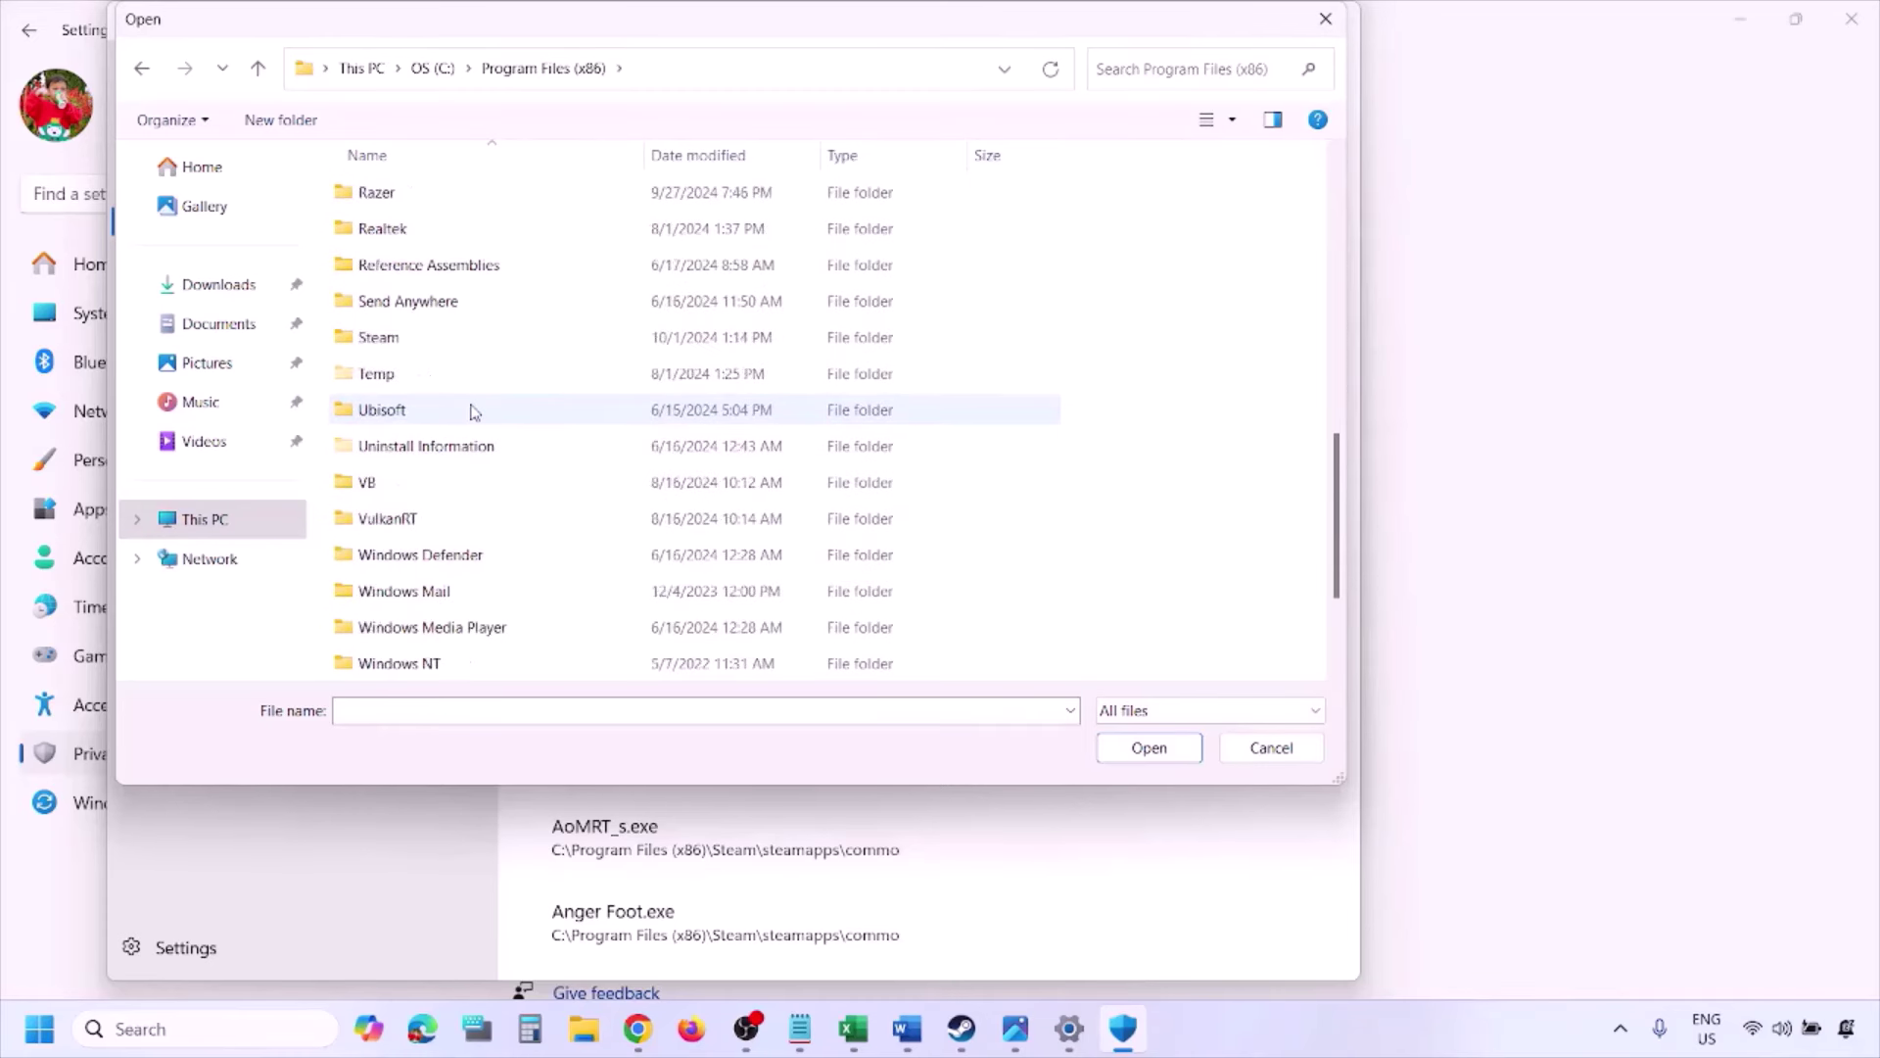
{"action": "double_click", "coordinate": [421, 339]}
{"action": "scroll", "coordinate": [436, 436], "scroll_direction": "down", "scroll_amount": 4}
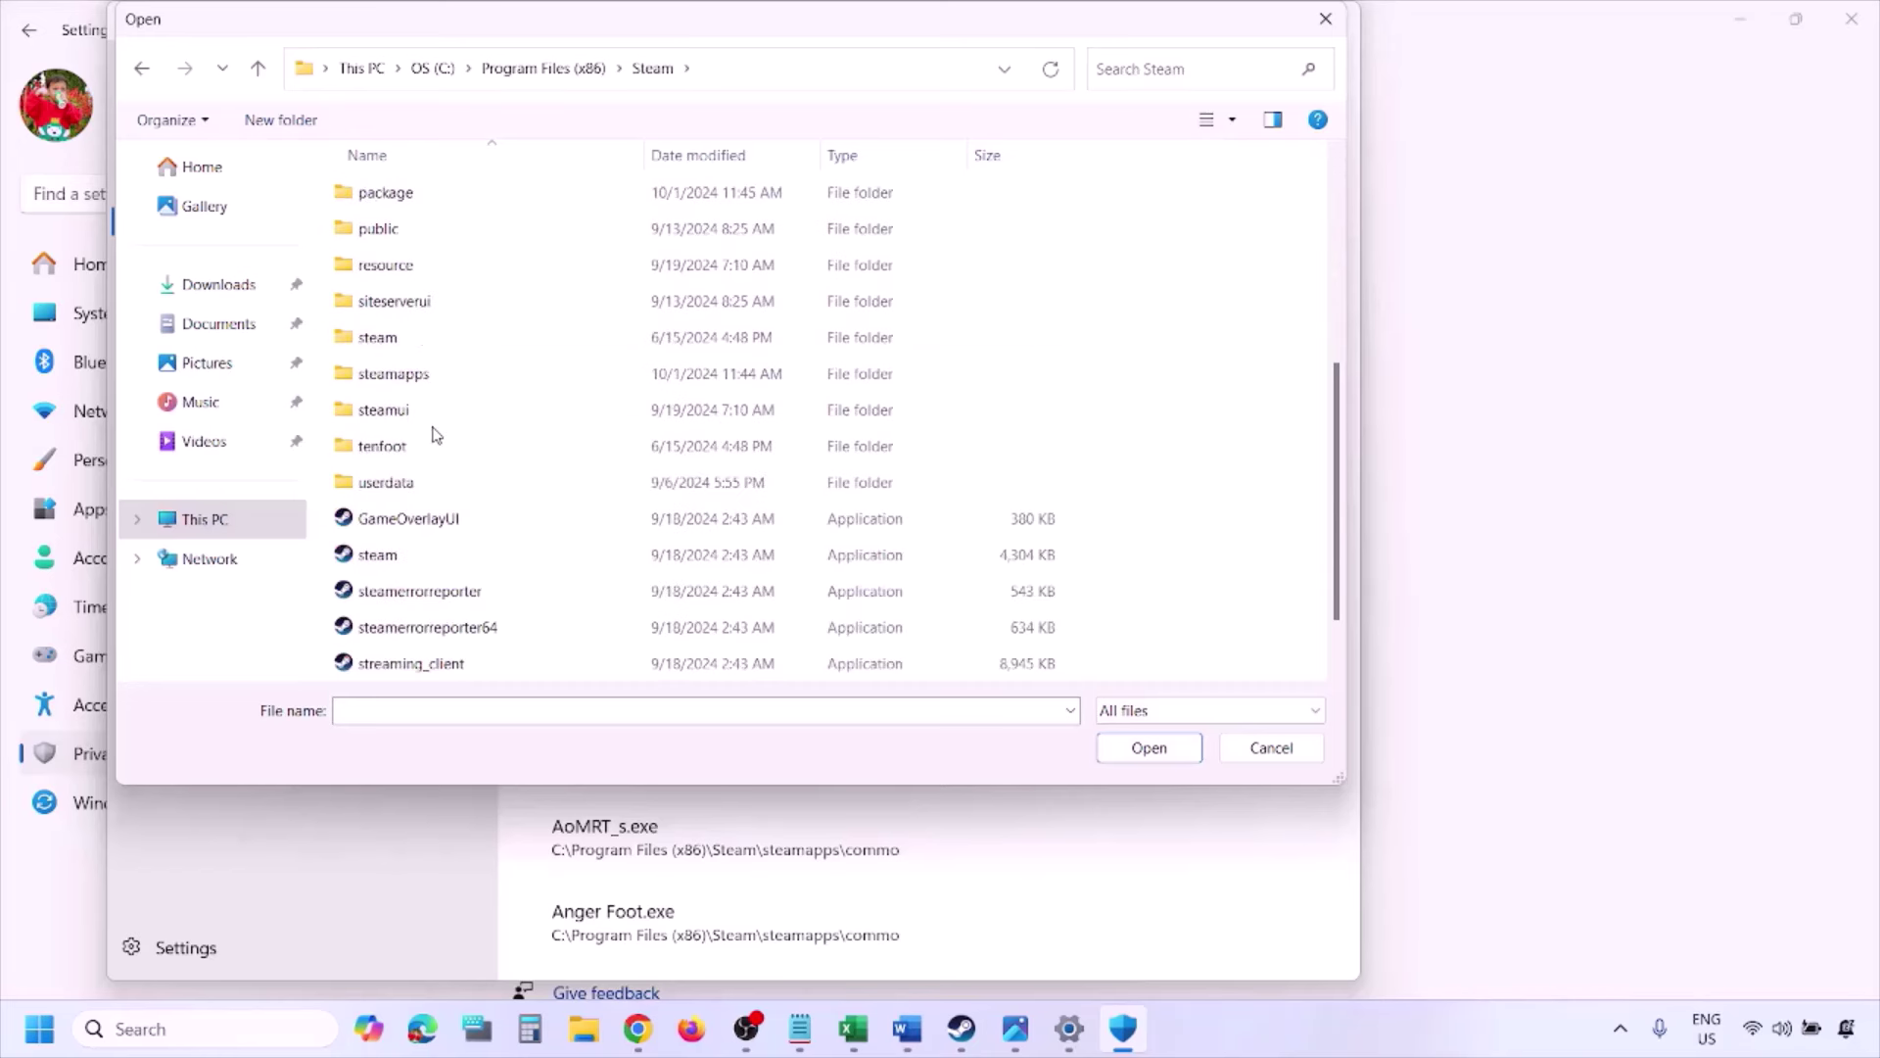
{"action": "double_click", "coordinate": [432, 384]}
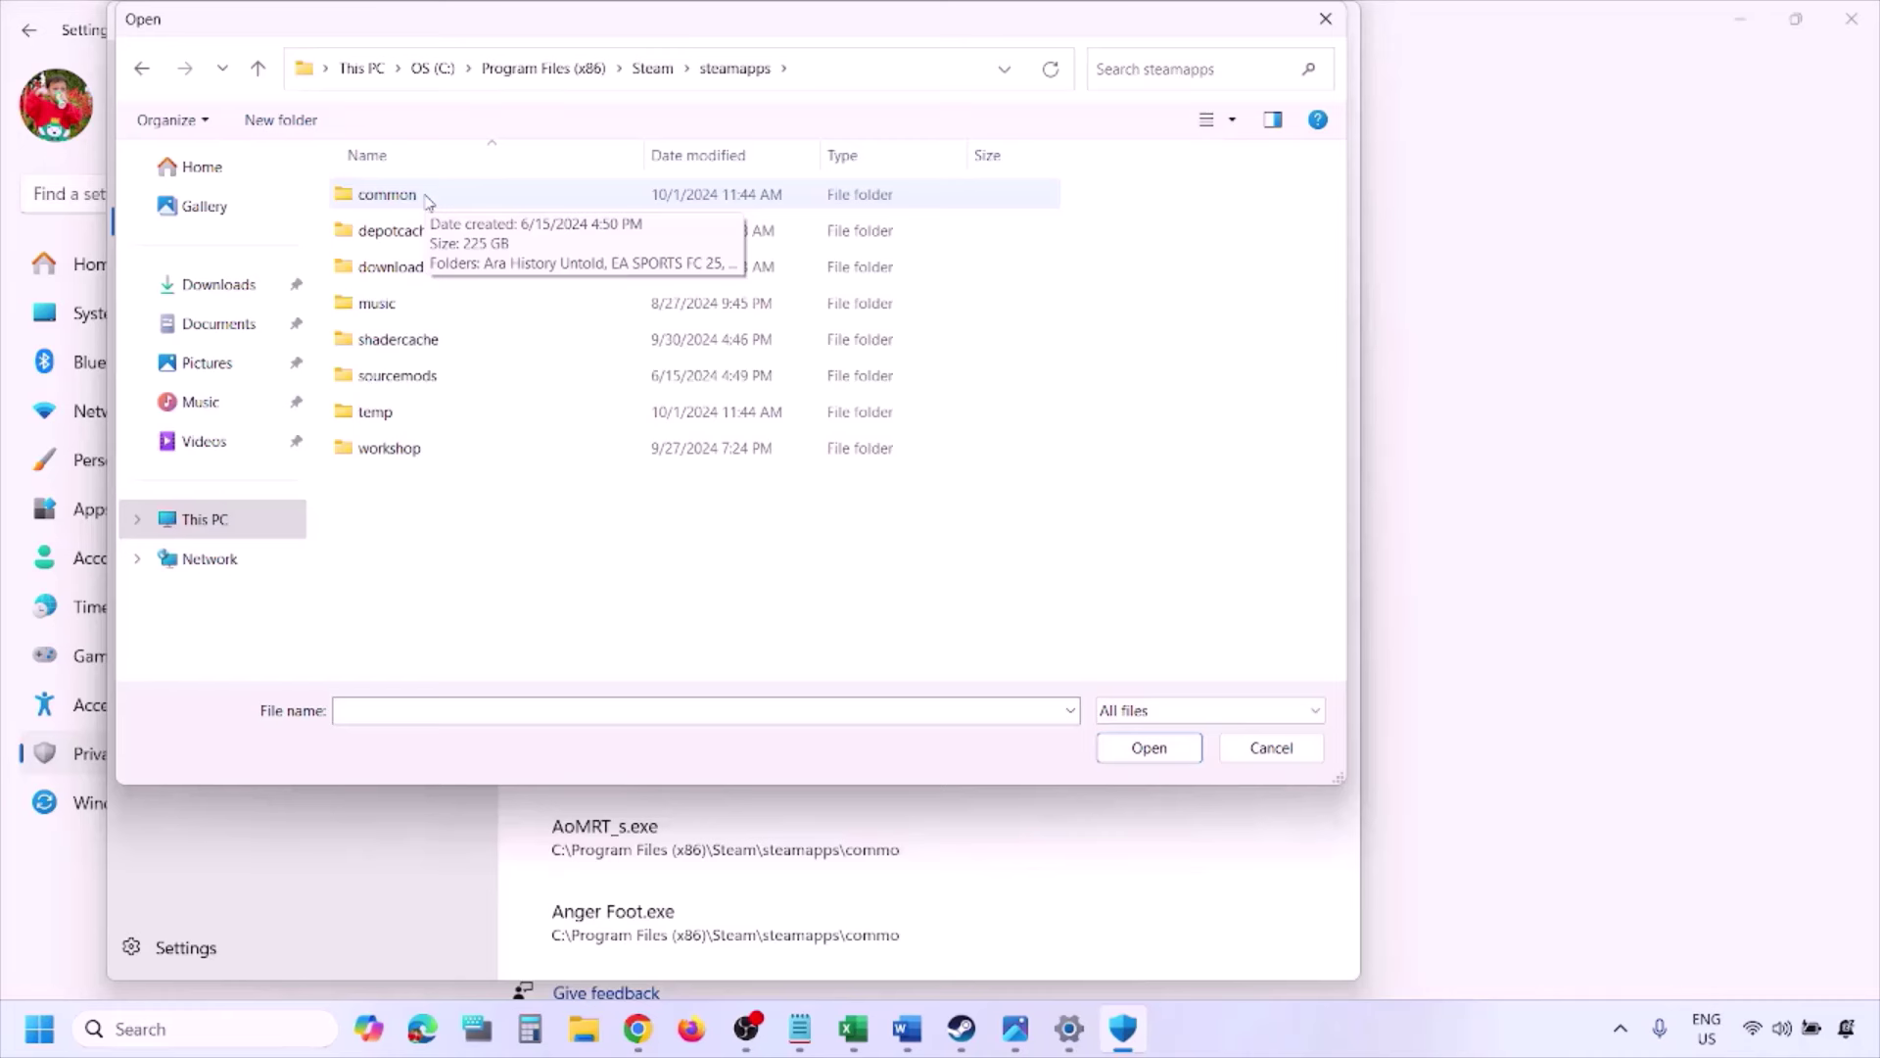
{"action": "left_click", "coordinate": [1264, 761]}
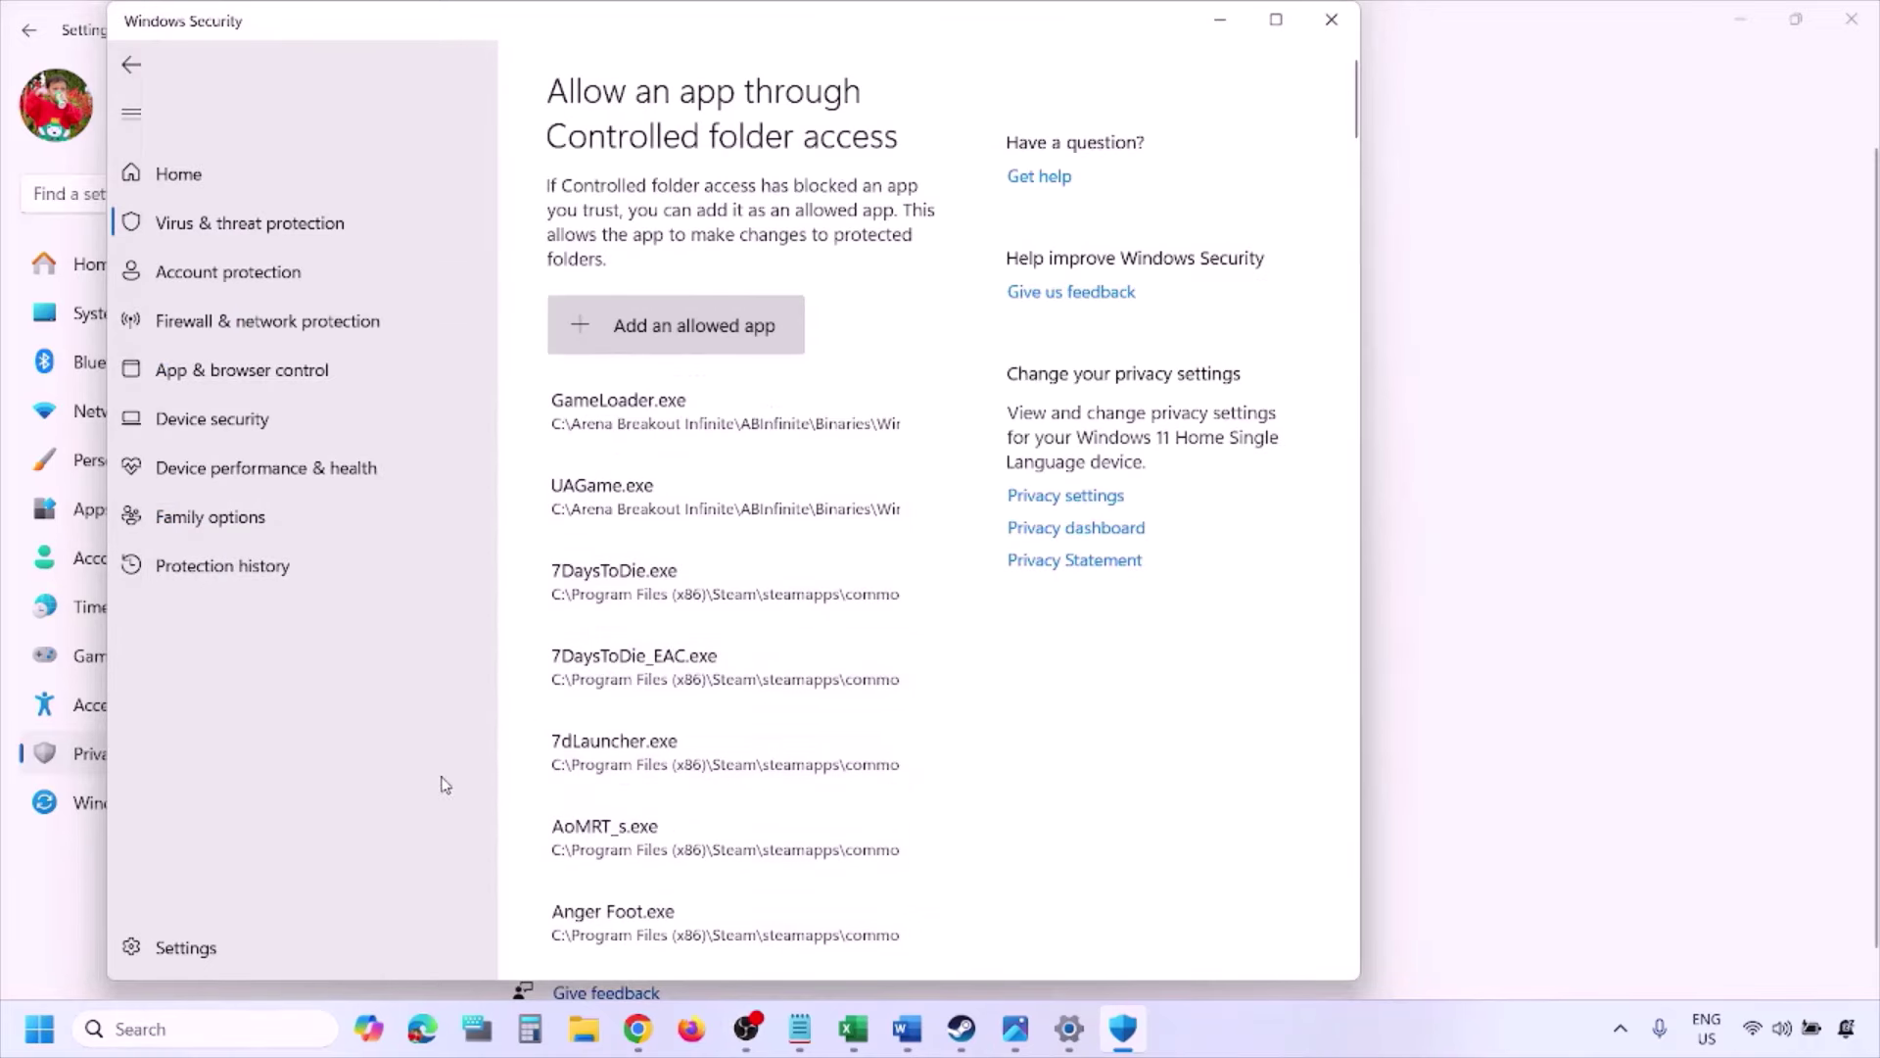
- Search Windows for Control Panel and open it
{"action": "left_click", "coordinate": [194, 1028]}
{"action": "type", "text": "o"}
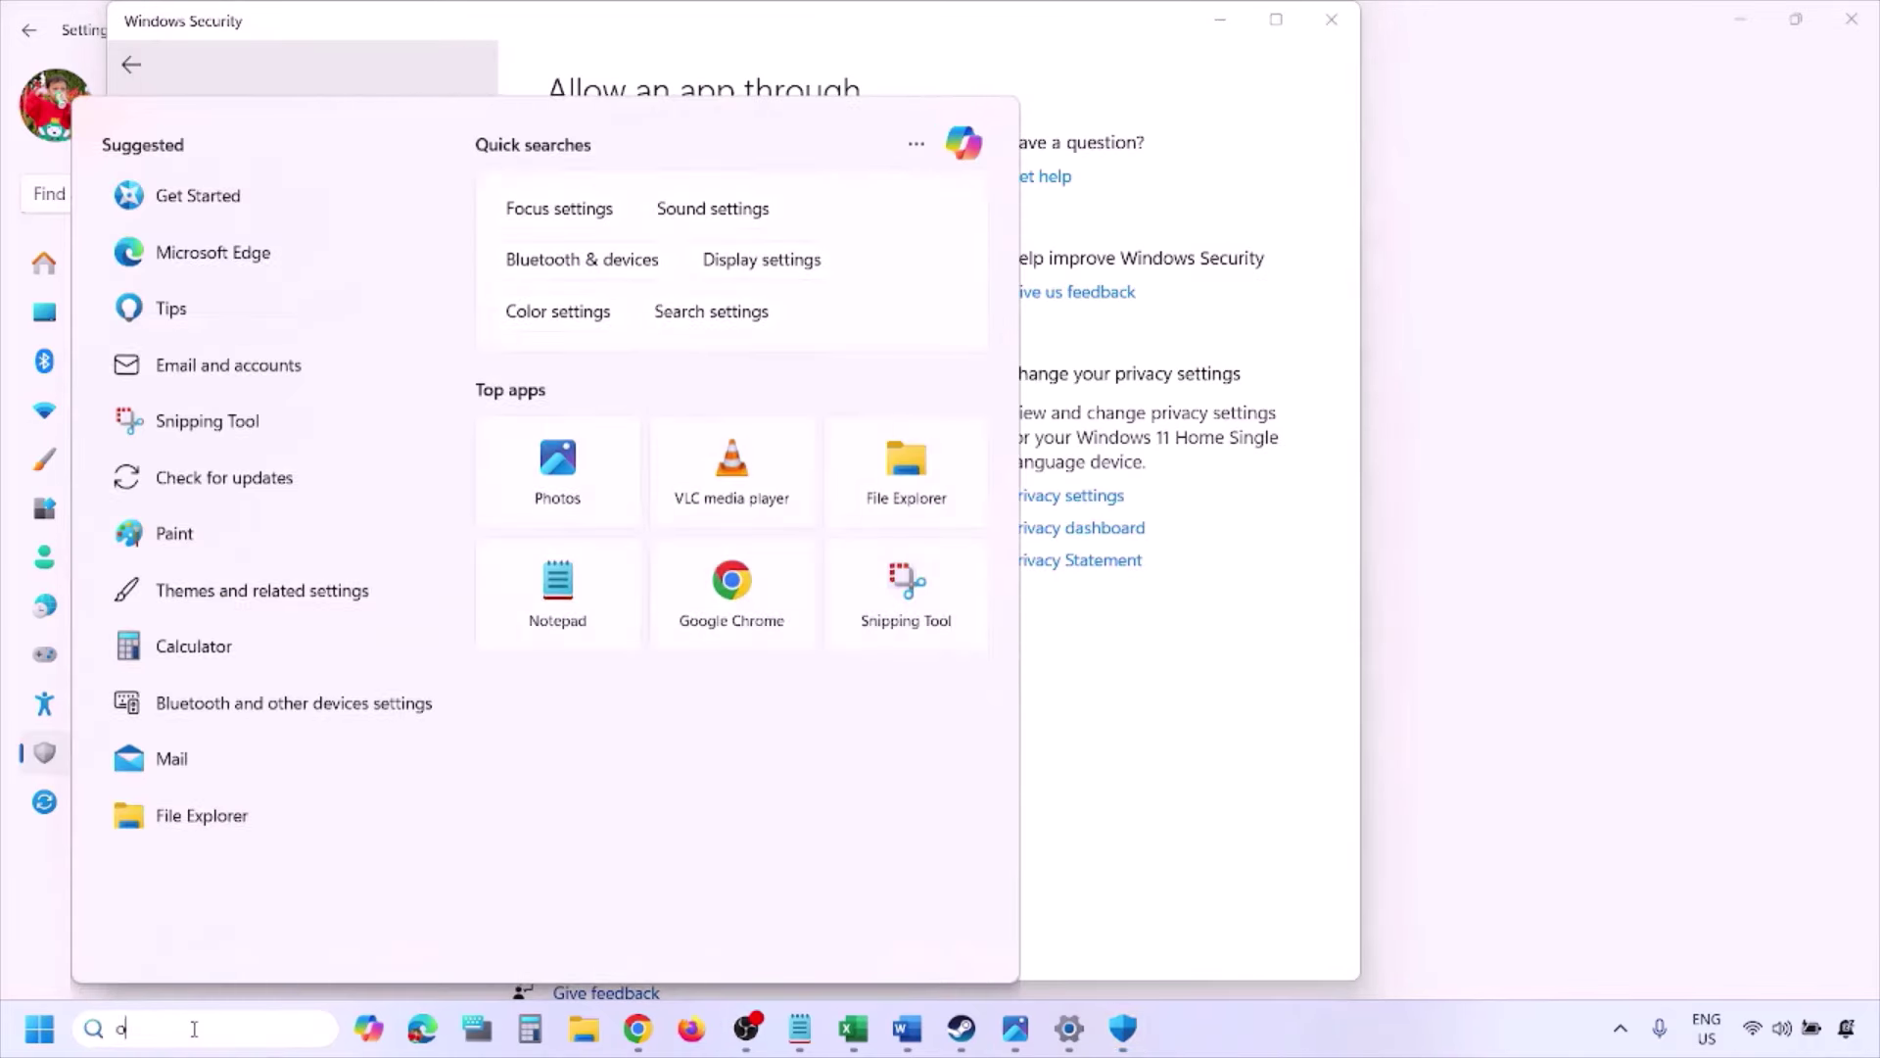
{"action": "type", "text": "ntrol"}
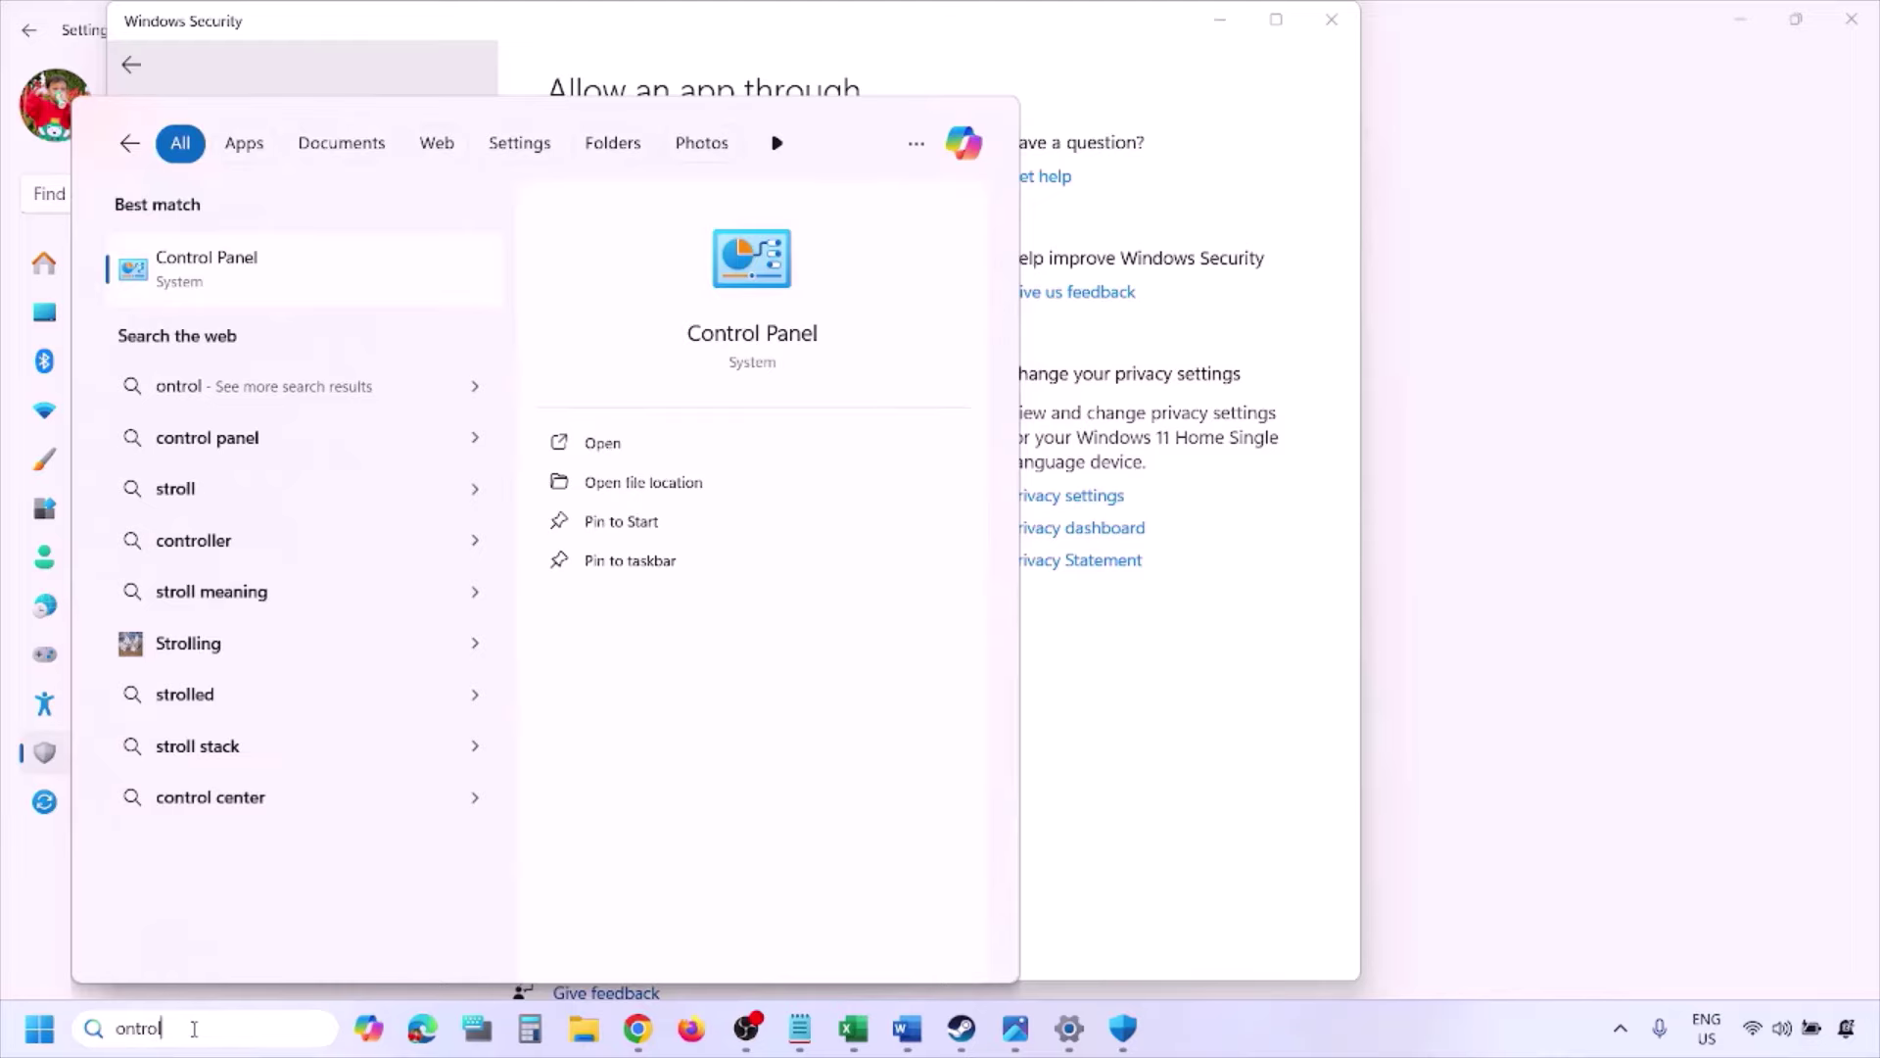
{"action": "key", "text": "Return"}
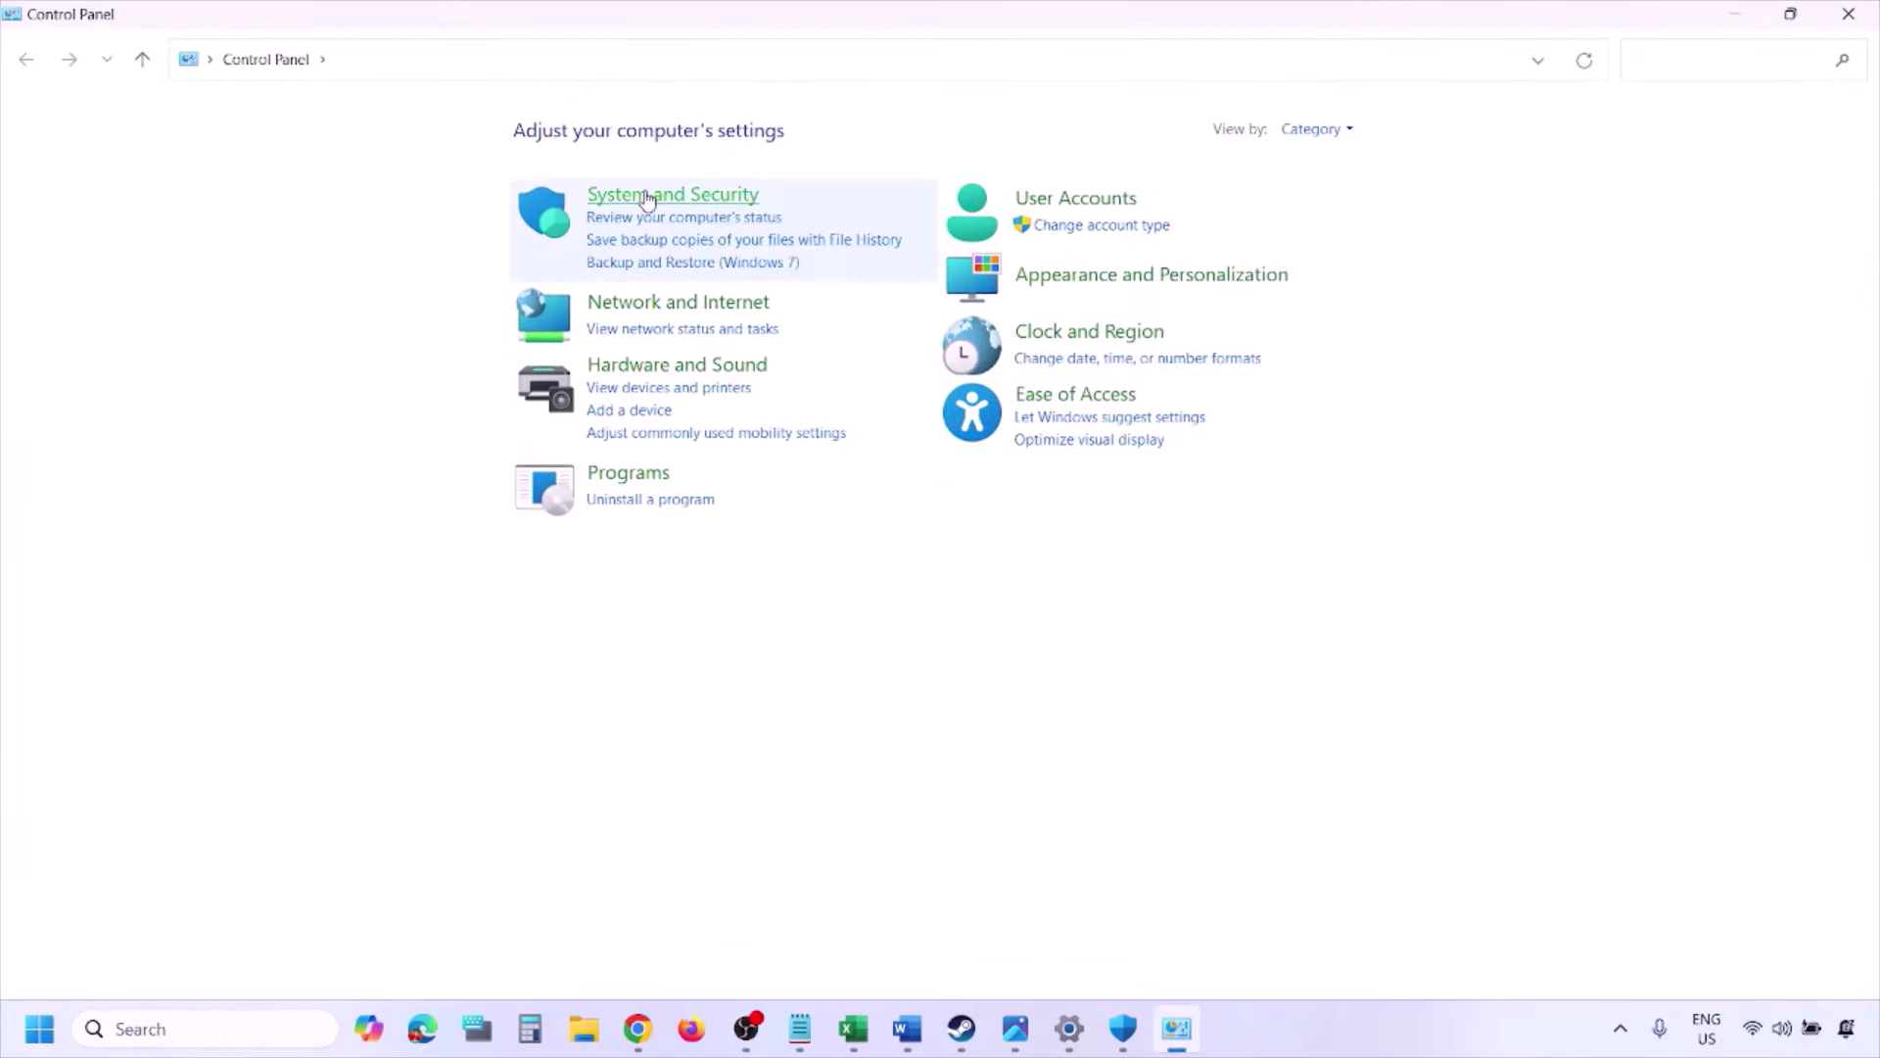
- Go to Windows Defender Firewall under System and Security and open its list of allowed apps
{"action": "left_click", "coordinate": [646, 197]}
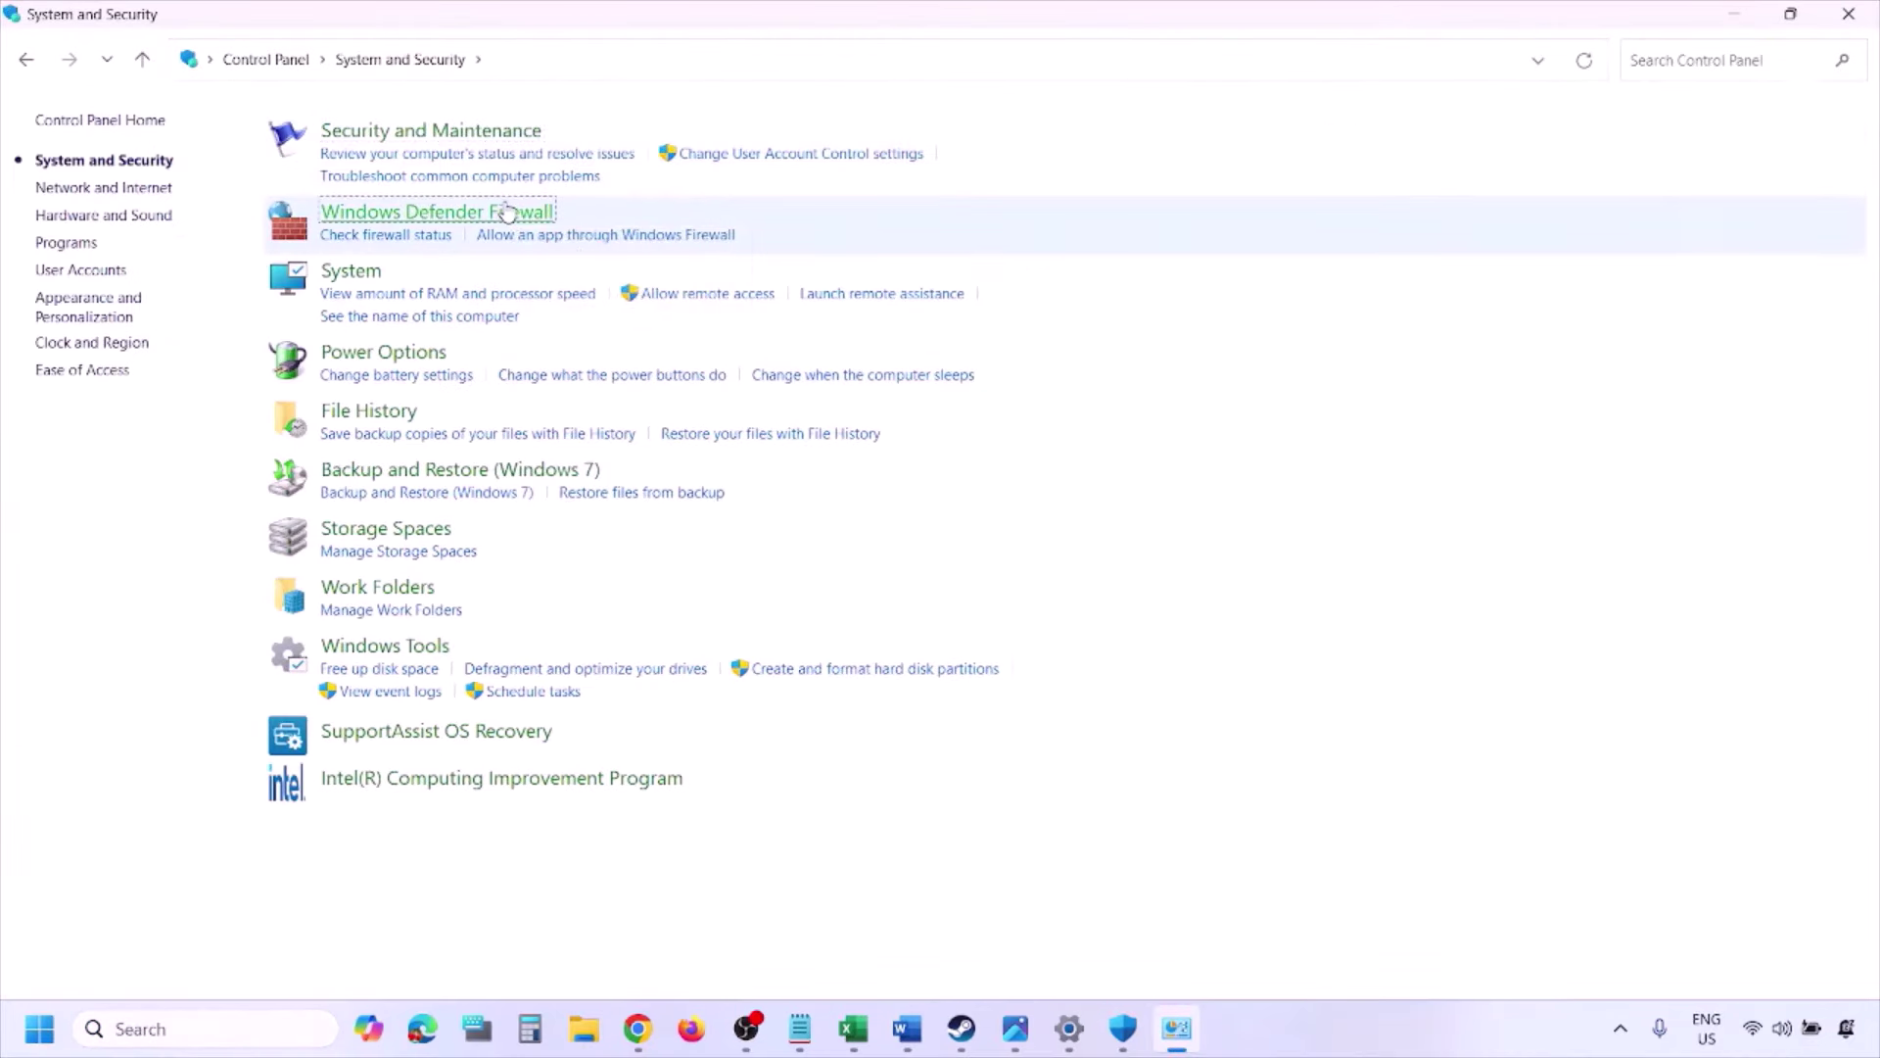
{"action": "left_click", "coordinate": [636, 210]}
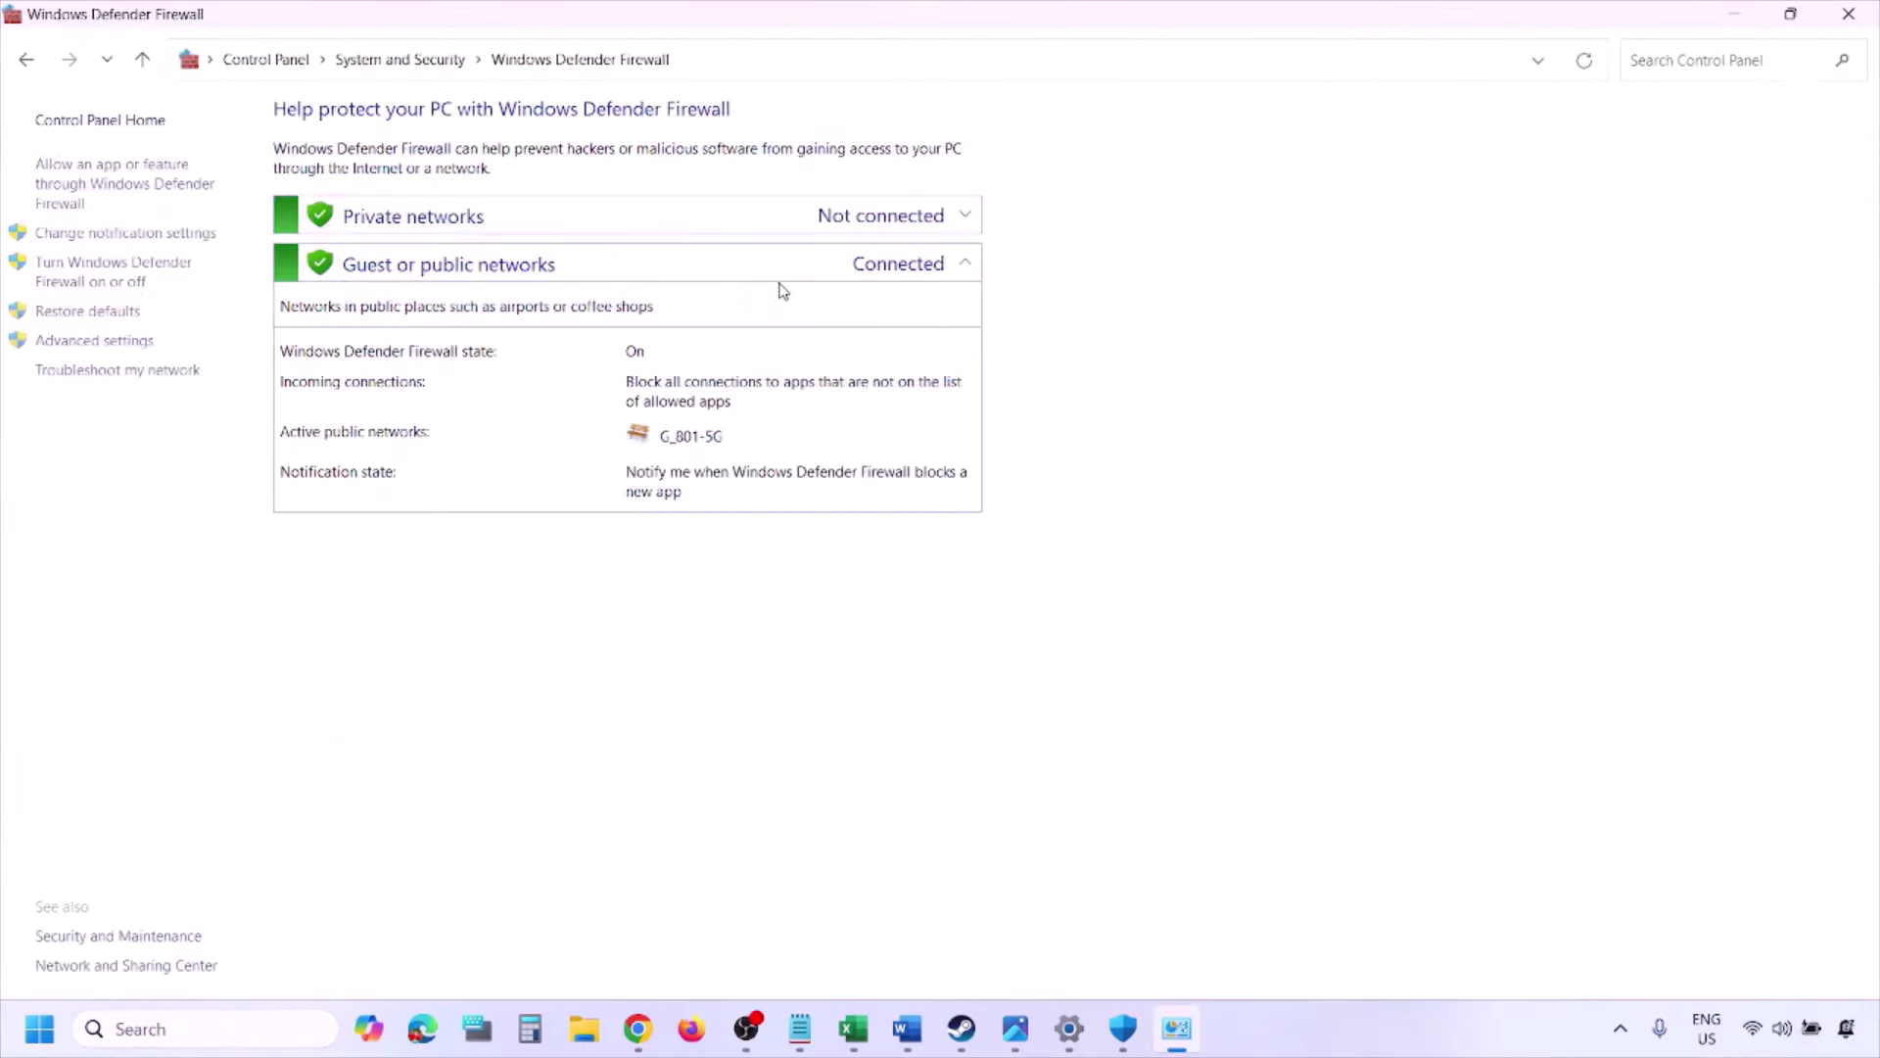
{"action": "left_click", "coordinate": [128, 181]}
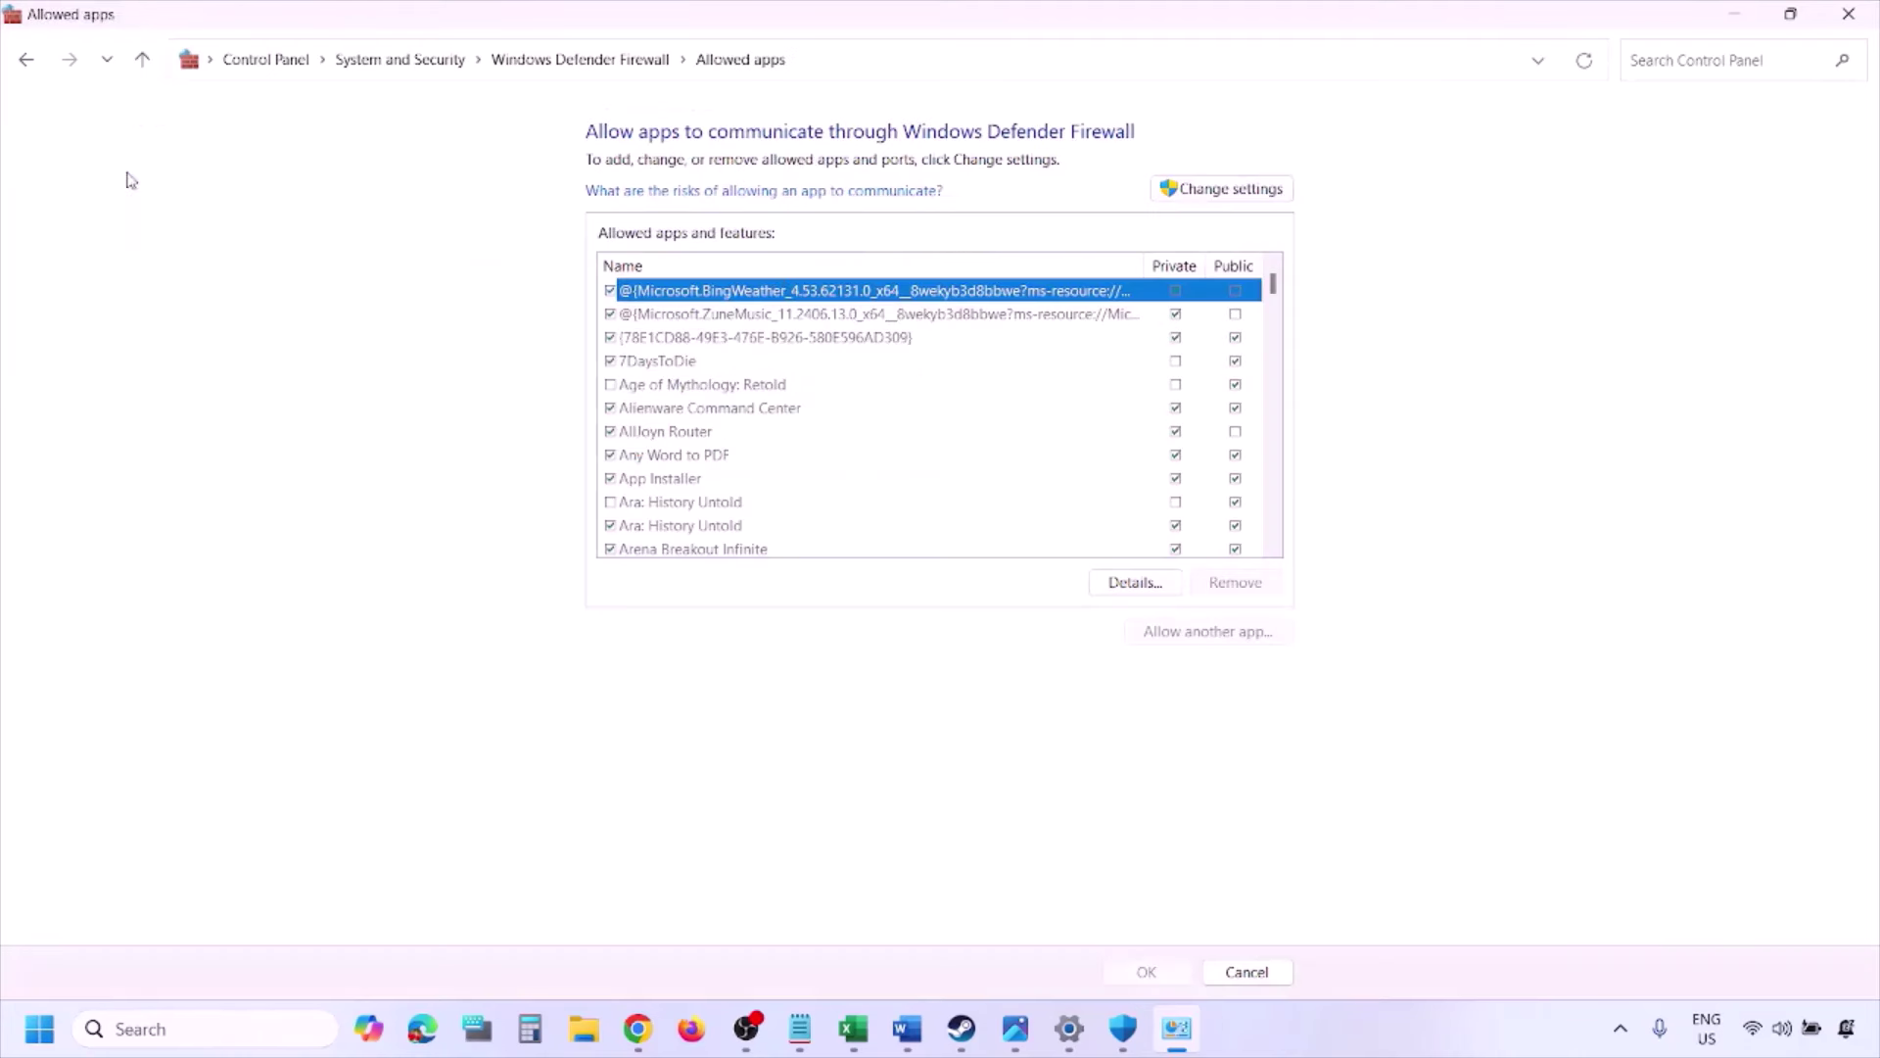
- Try adding another allowed firewall app by browsing This PC for the game's exe, then cancel and close the Allowed apps window
{"action": "left_click", "coordinate": [1260, 184]}
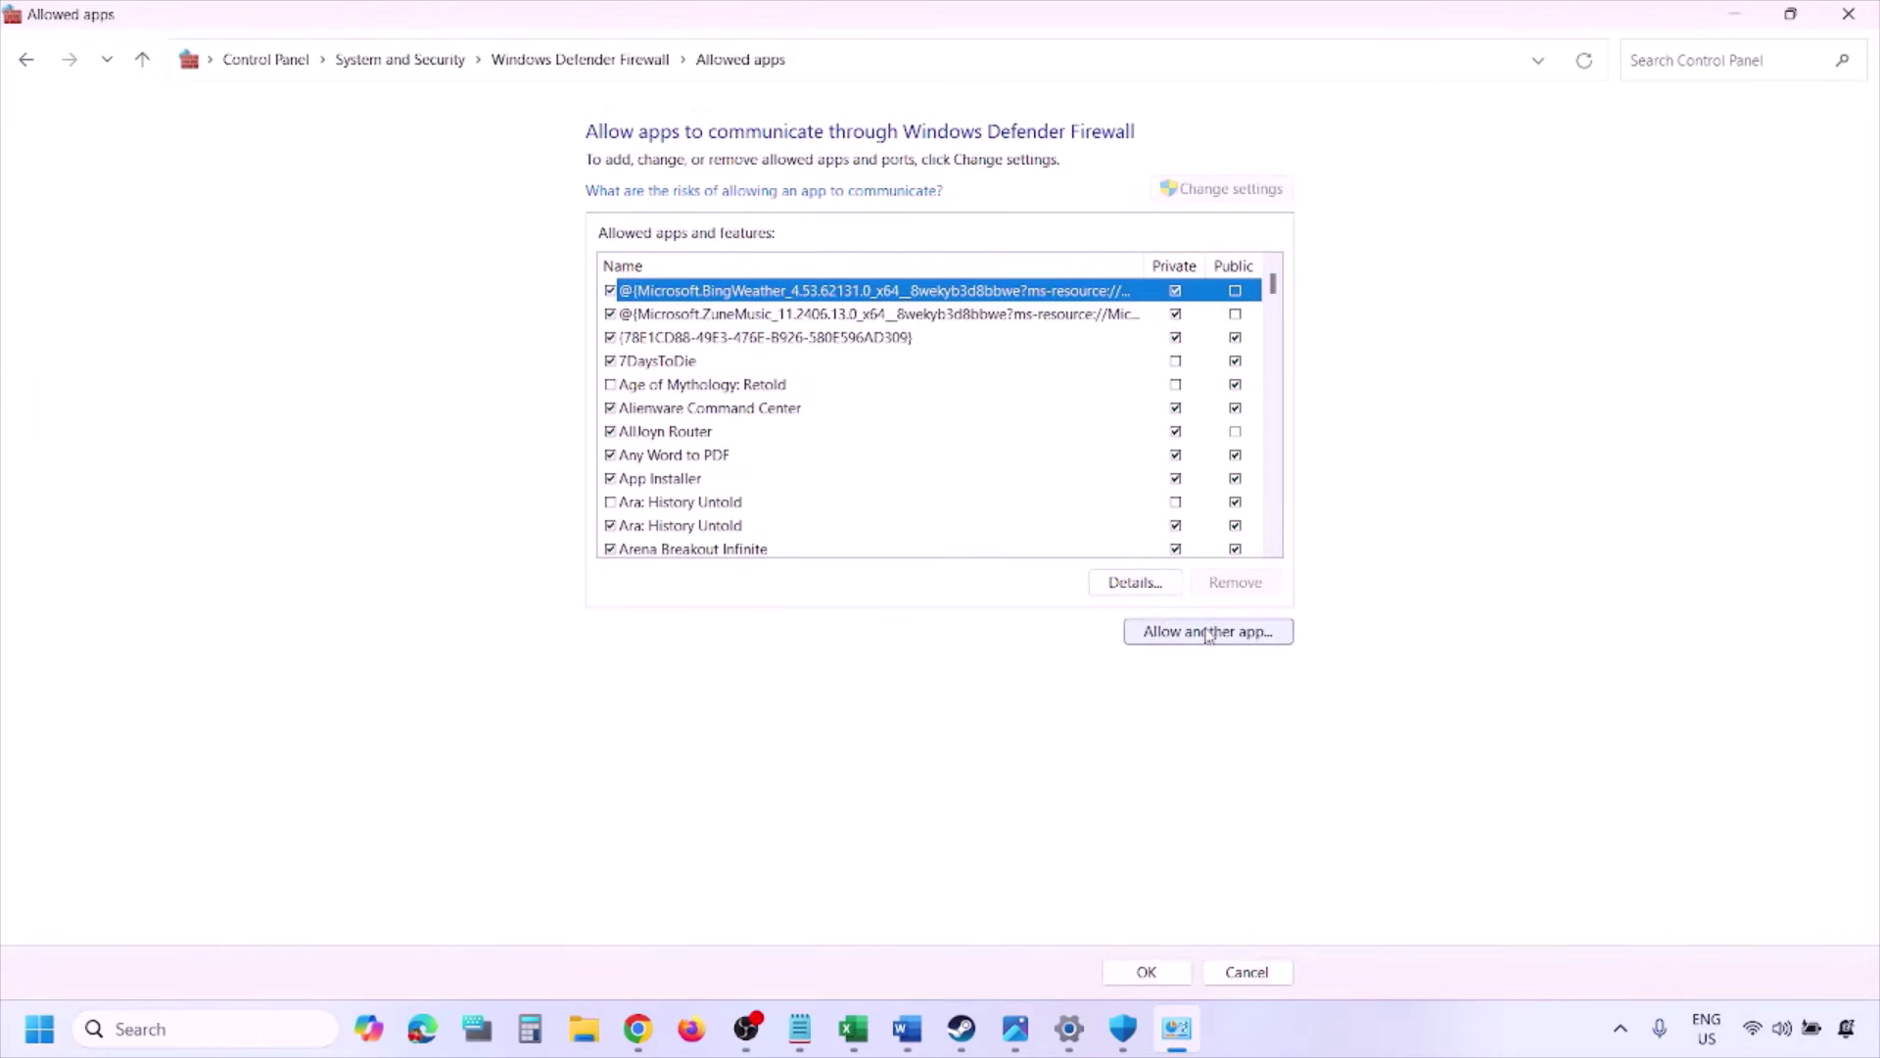
{"action": "left_click", "coordinate": [1209, 635]}
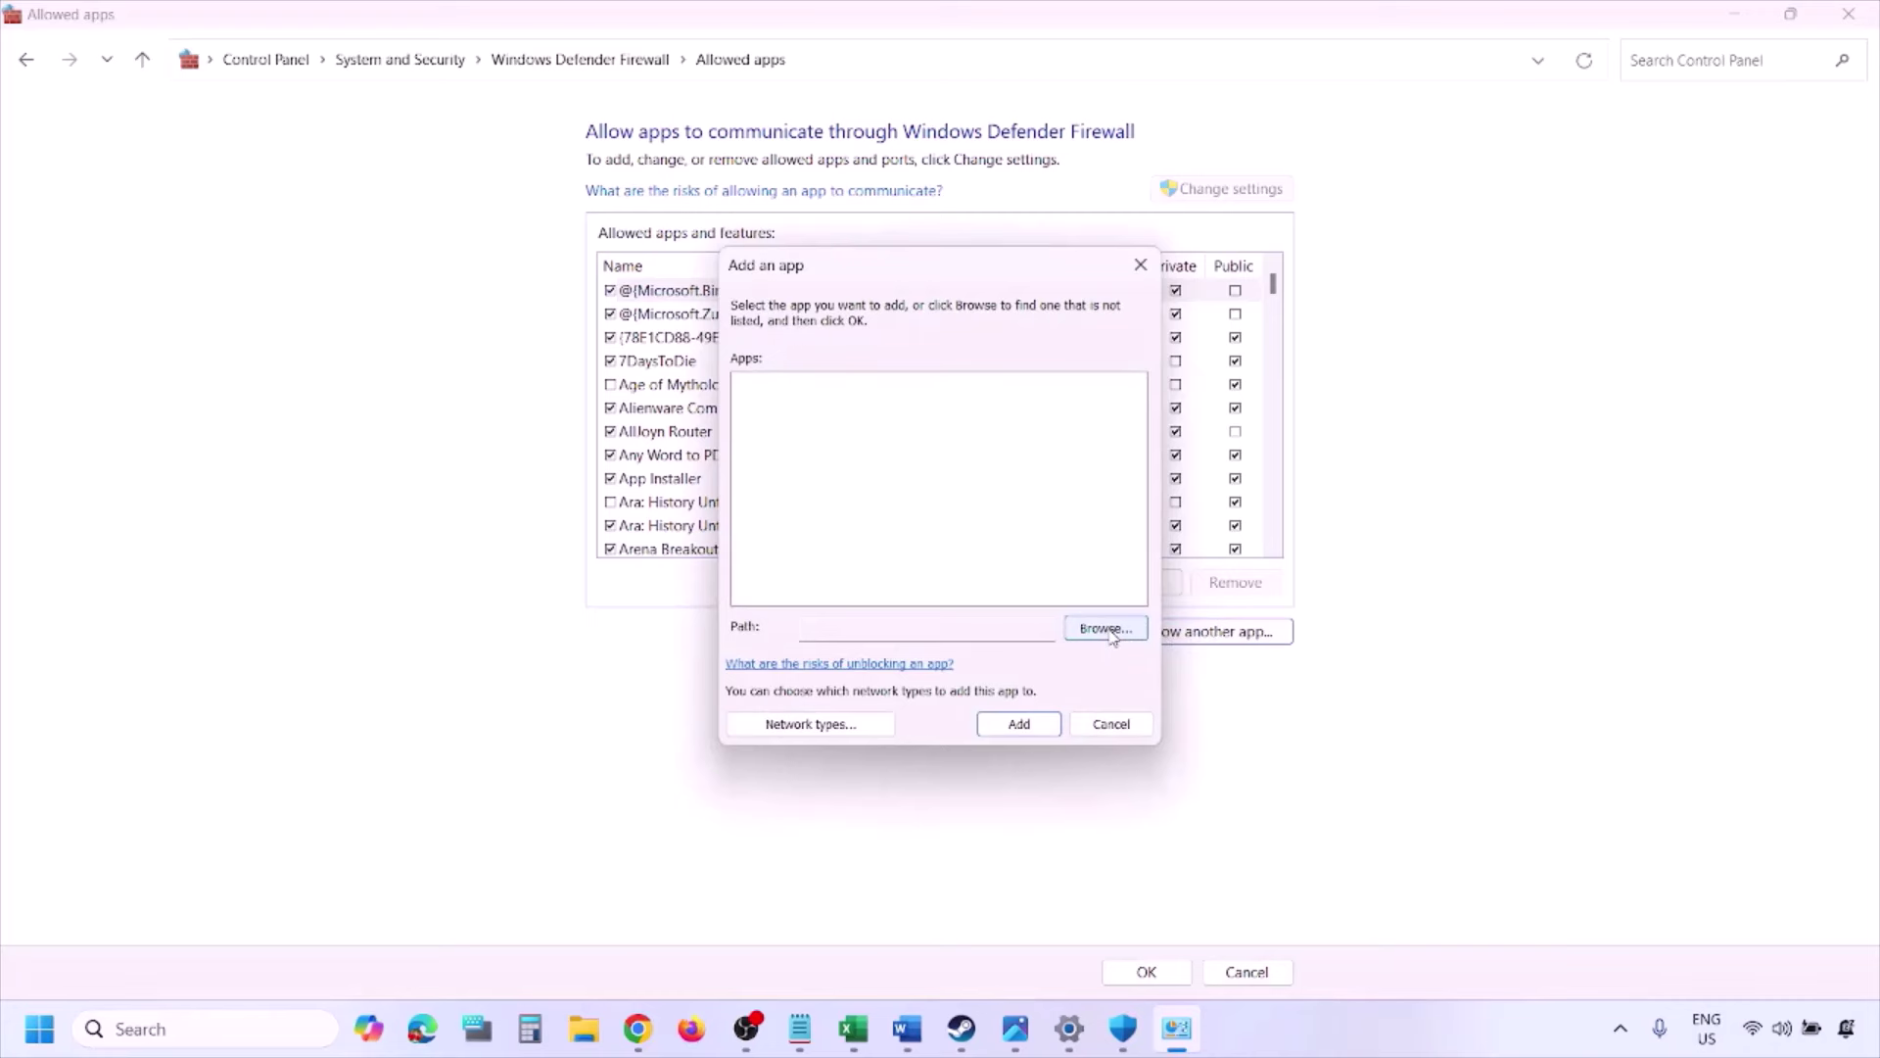
{"action": "left_click", "coordinate": [1110, 631]}
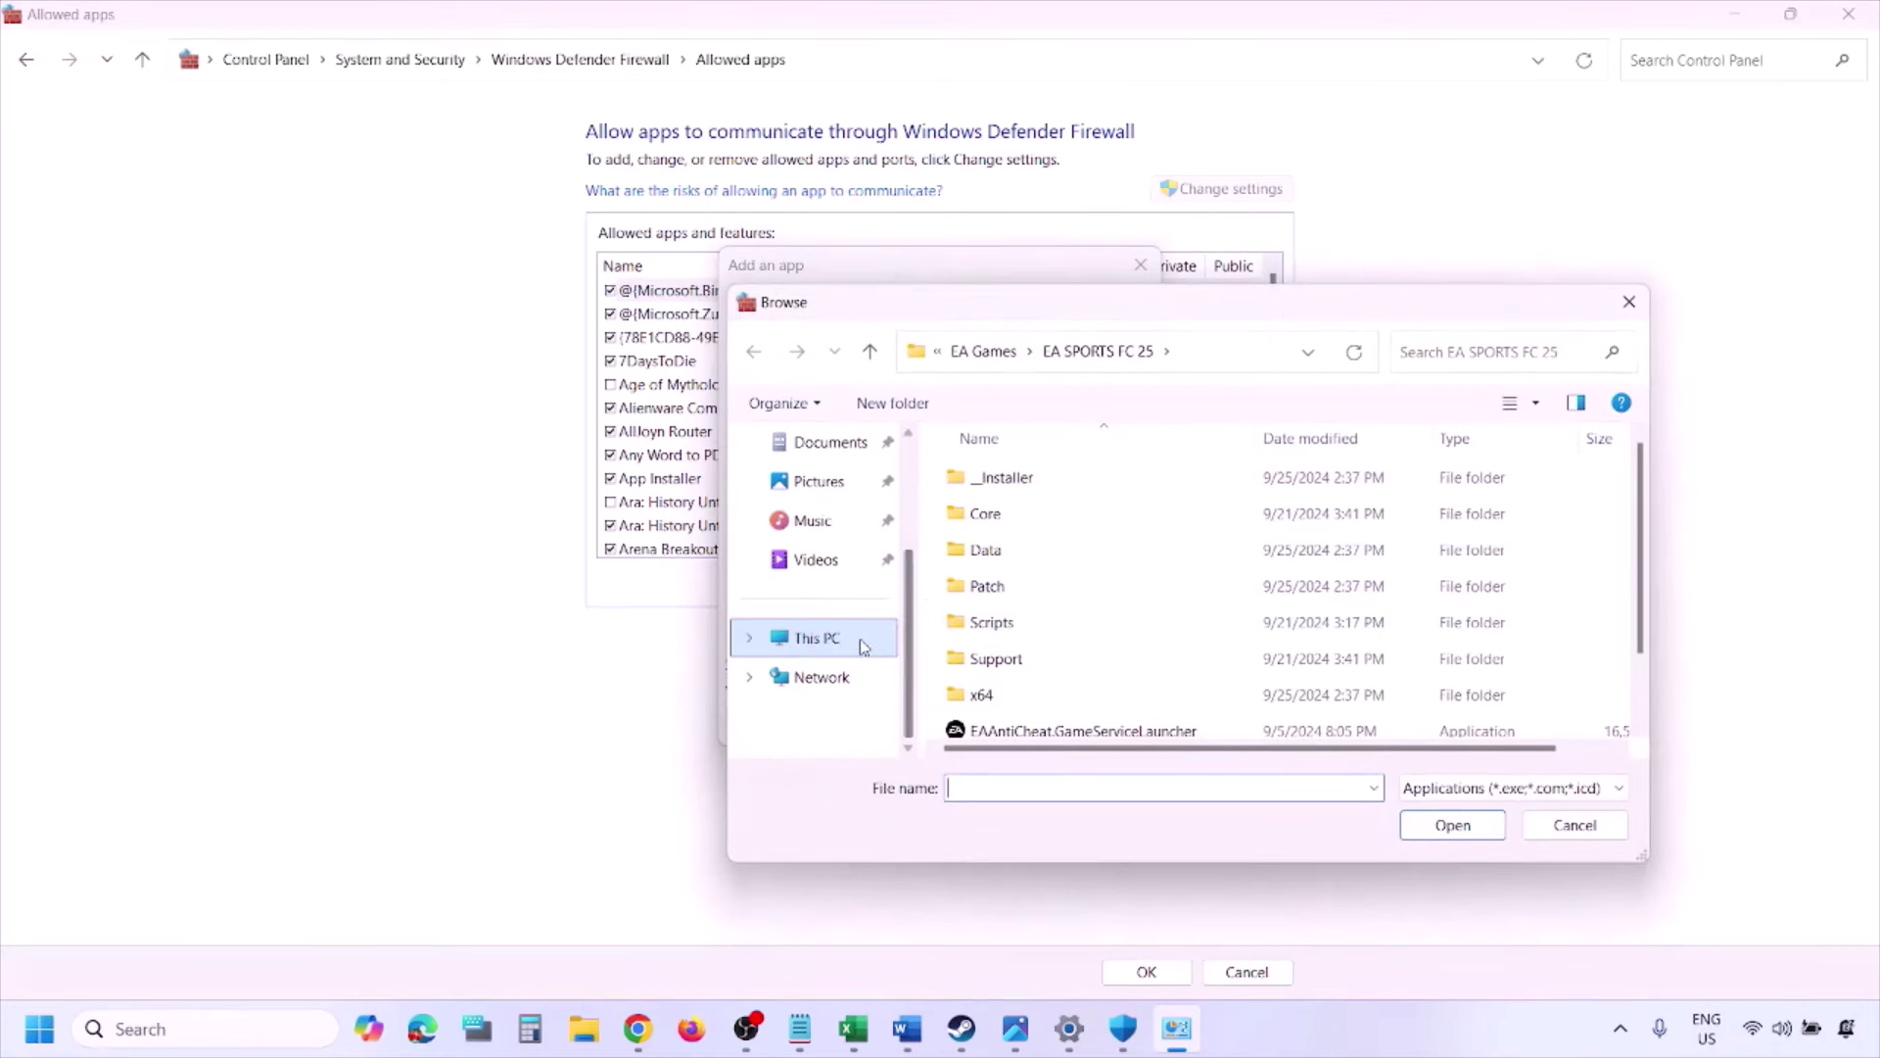
{"action": "left_click", "coordinate": [864, 646]}
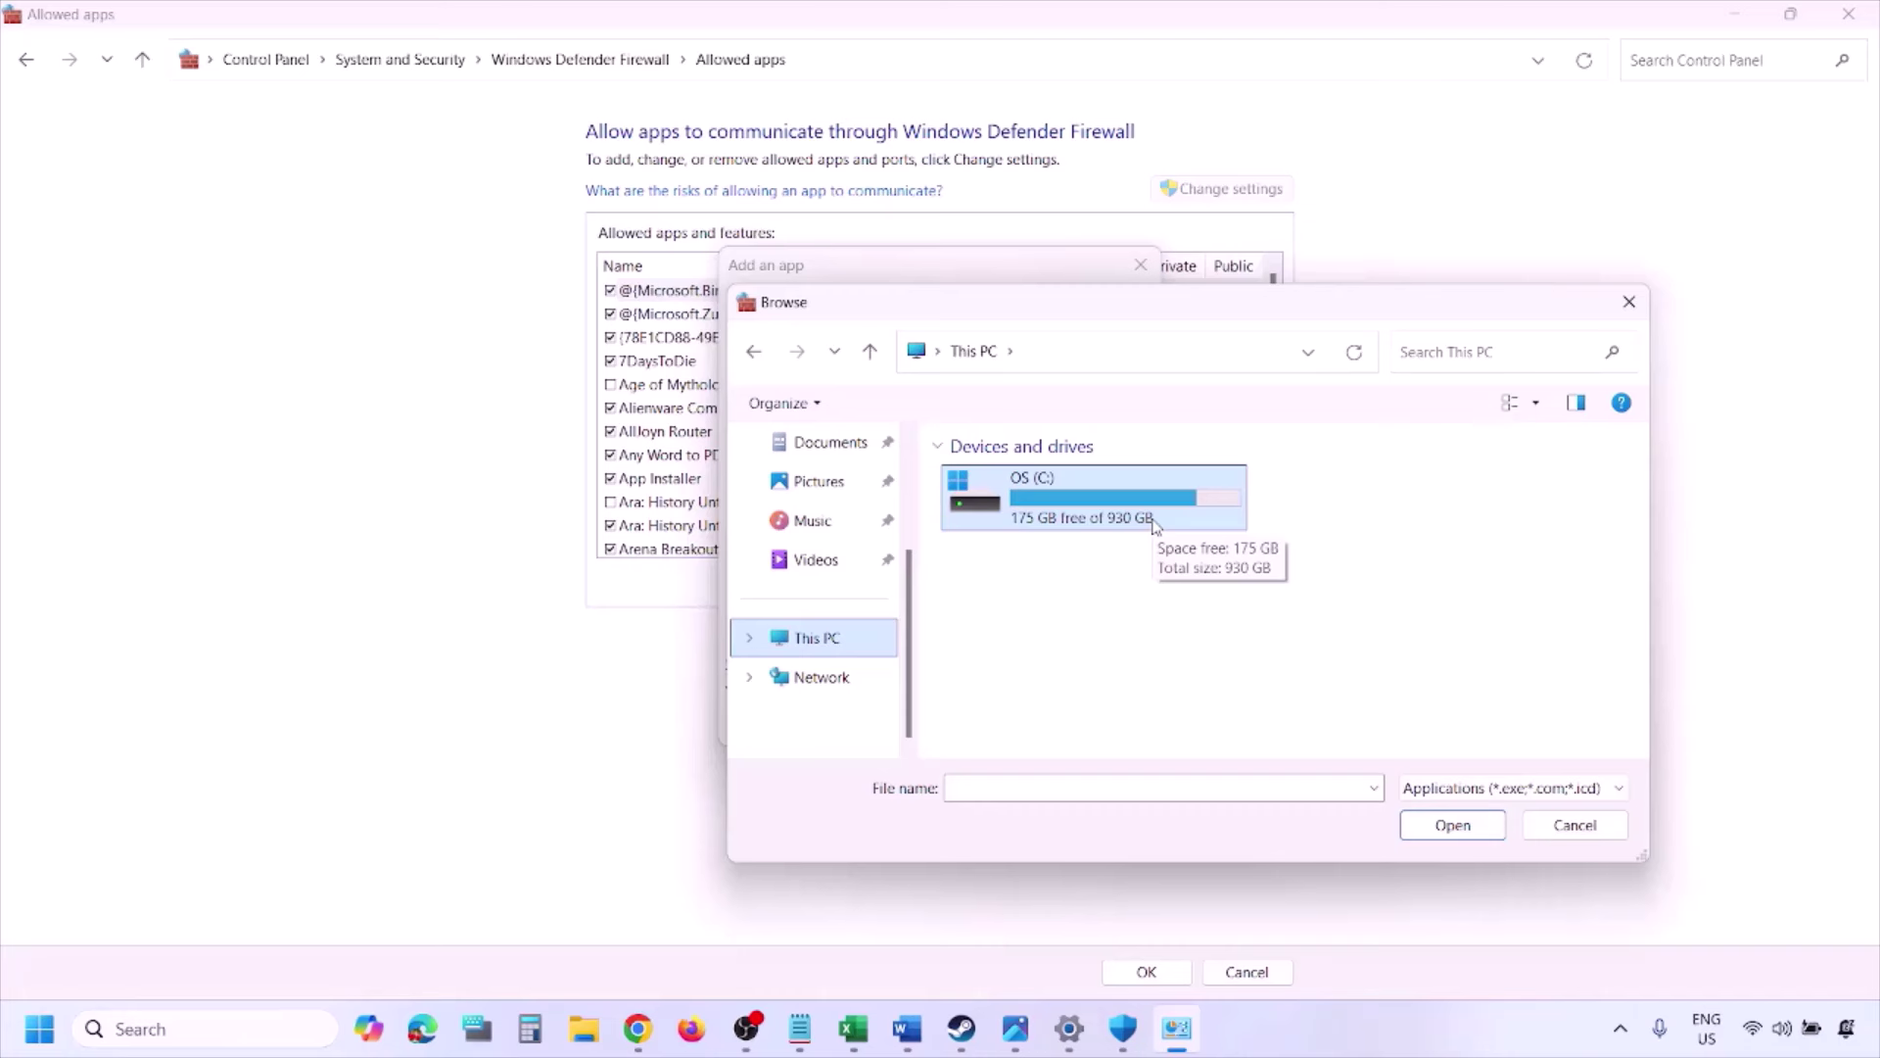
{"action": "left_click", "coordinate": [1573, 827]}
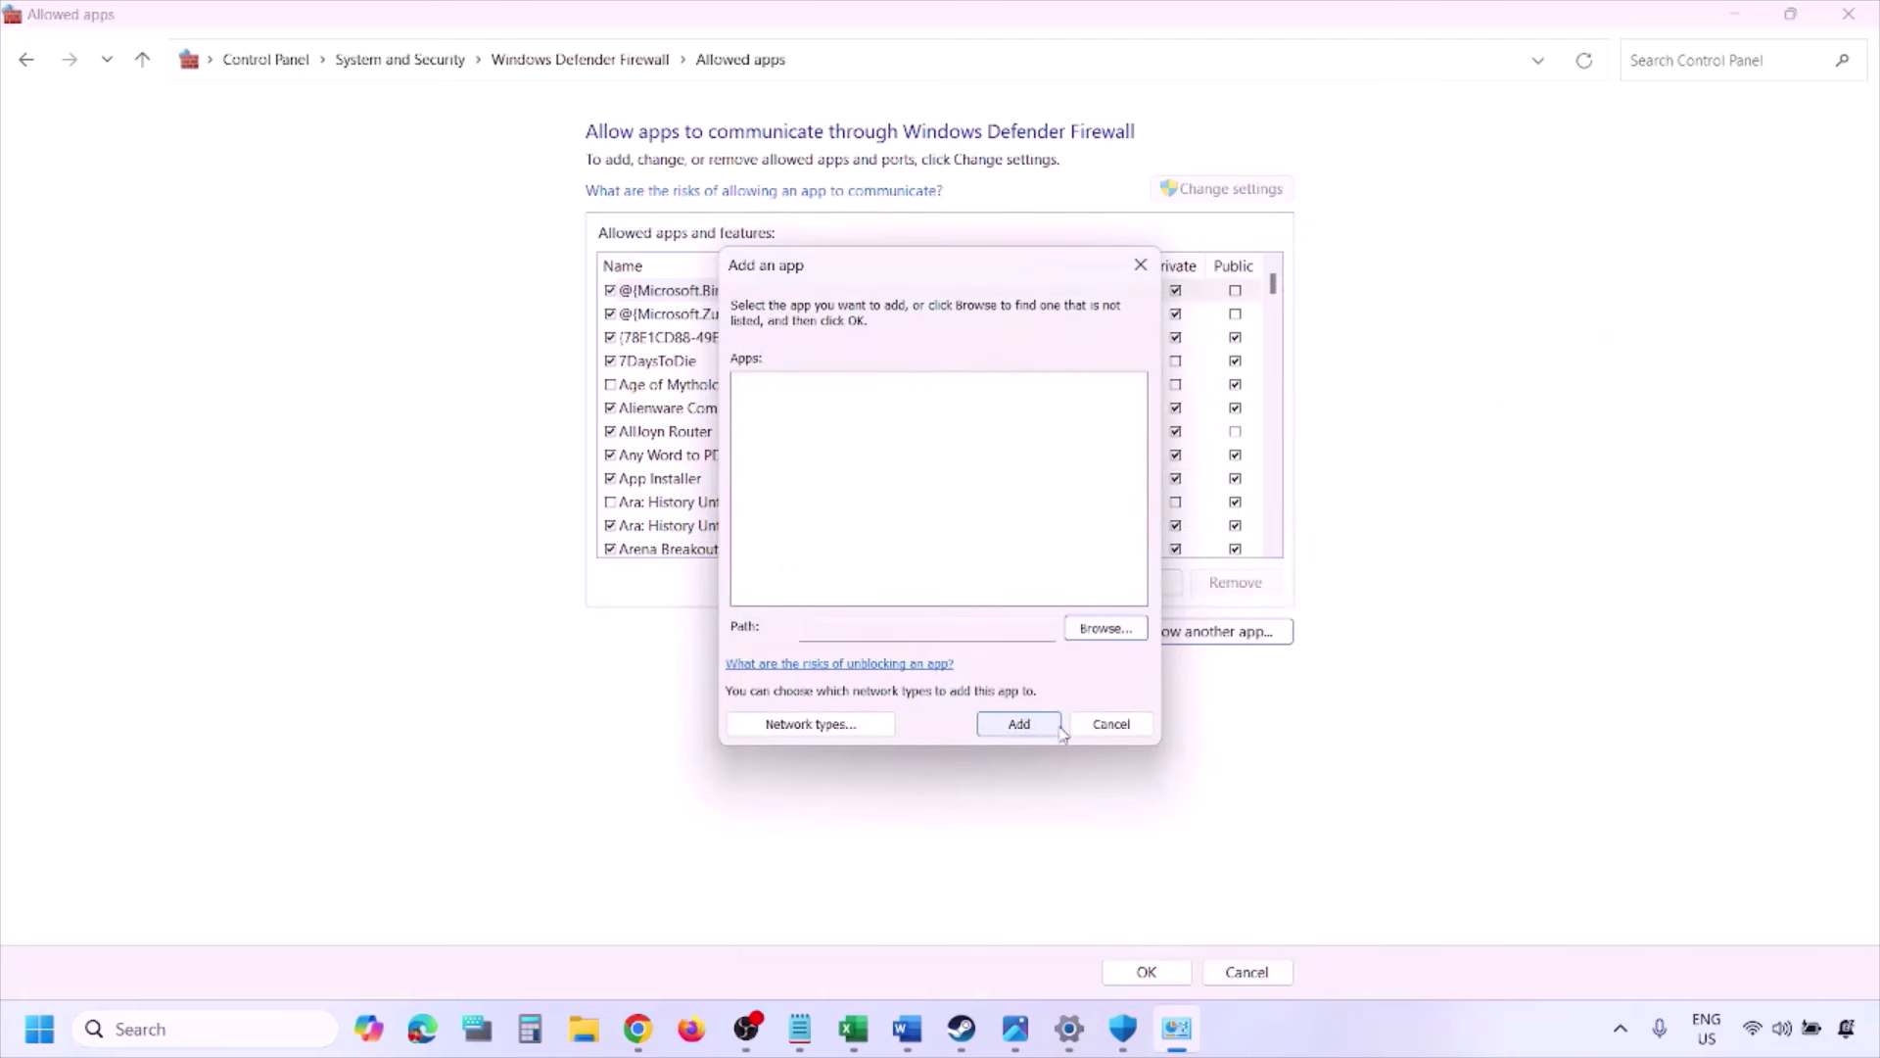
{"action": "left_click", "coordinate": [1097, 727]}
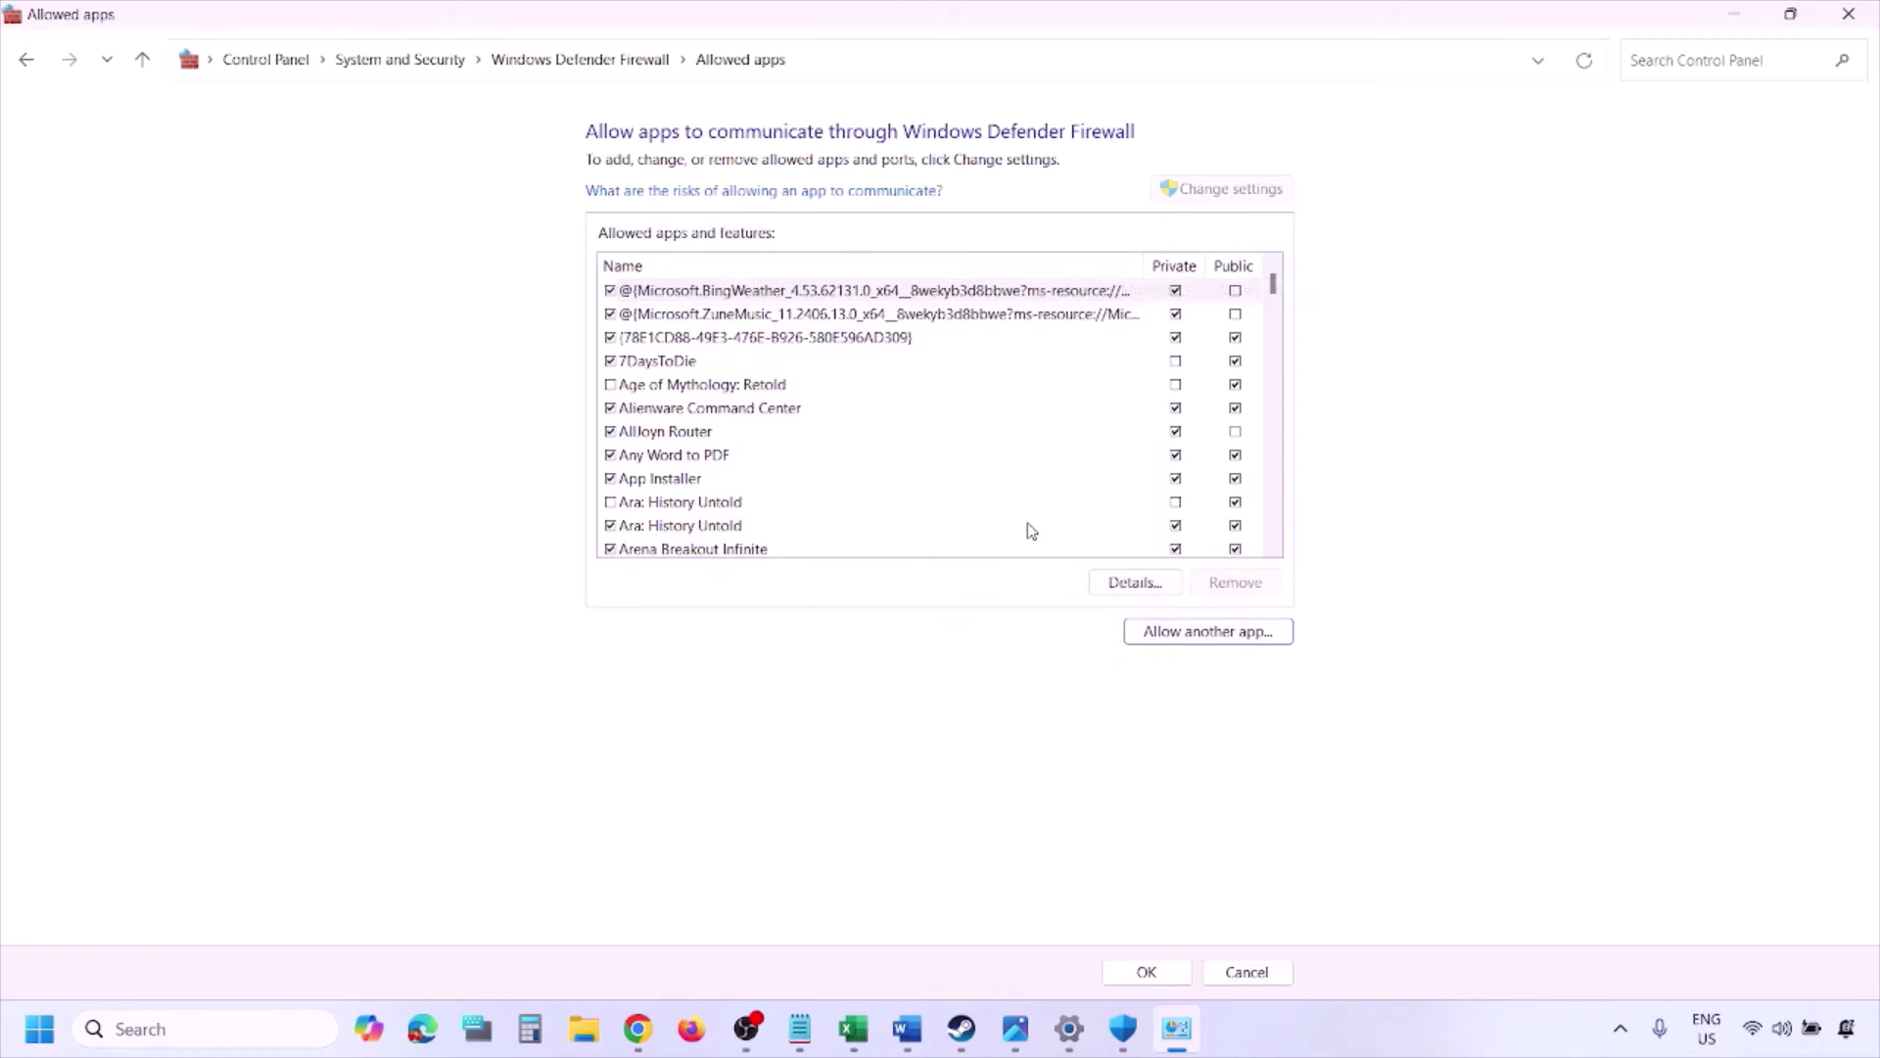
{"action": "left_click", "coordinate": [1849, 13]}
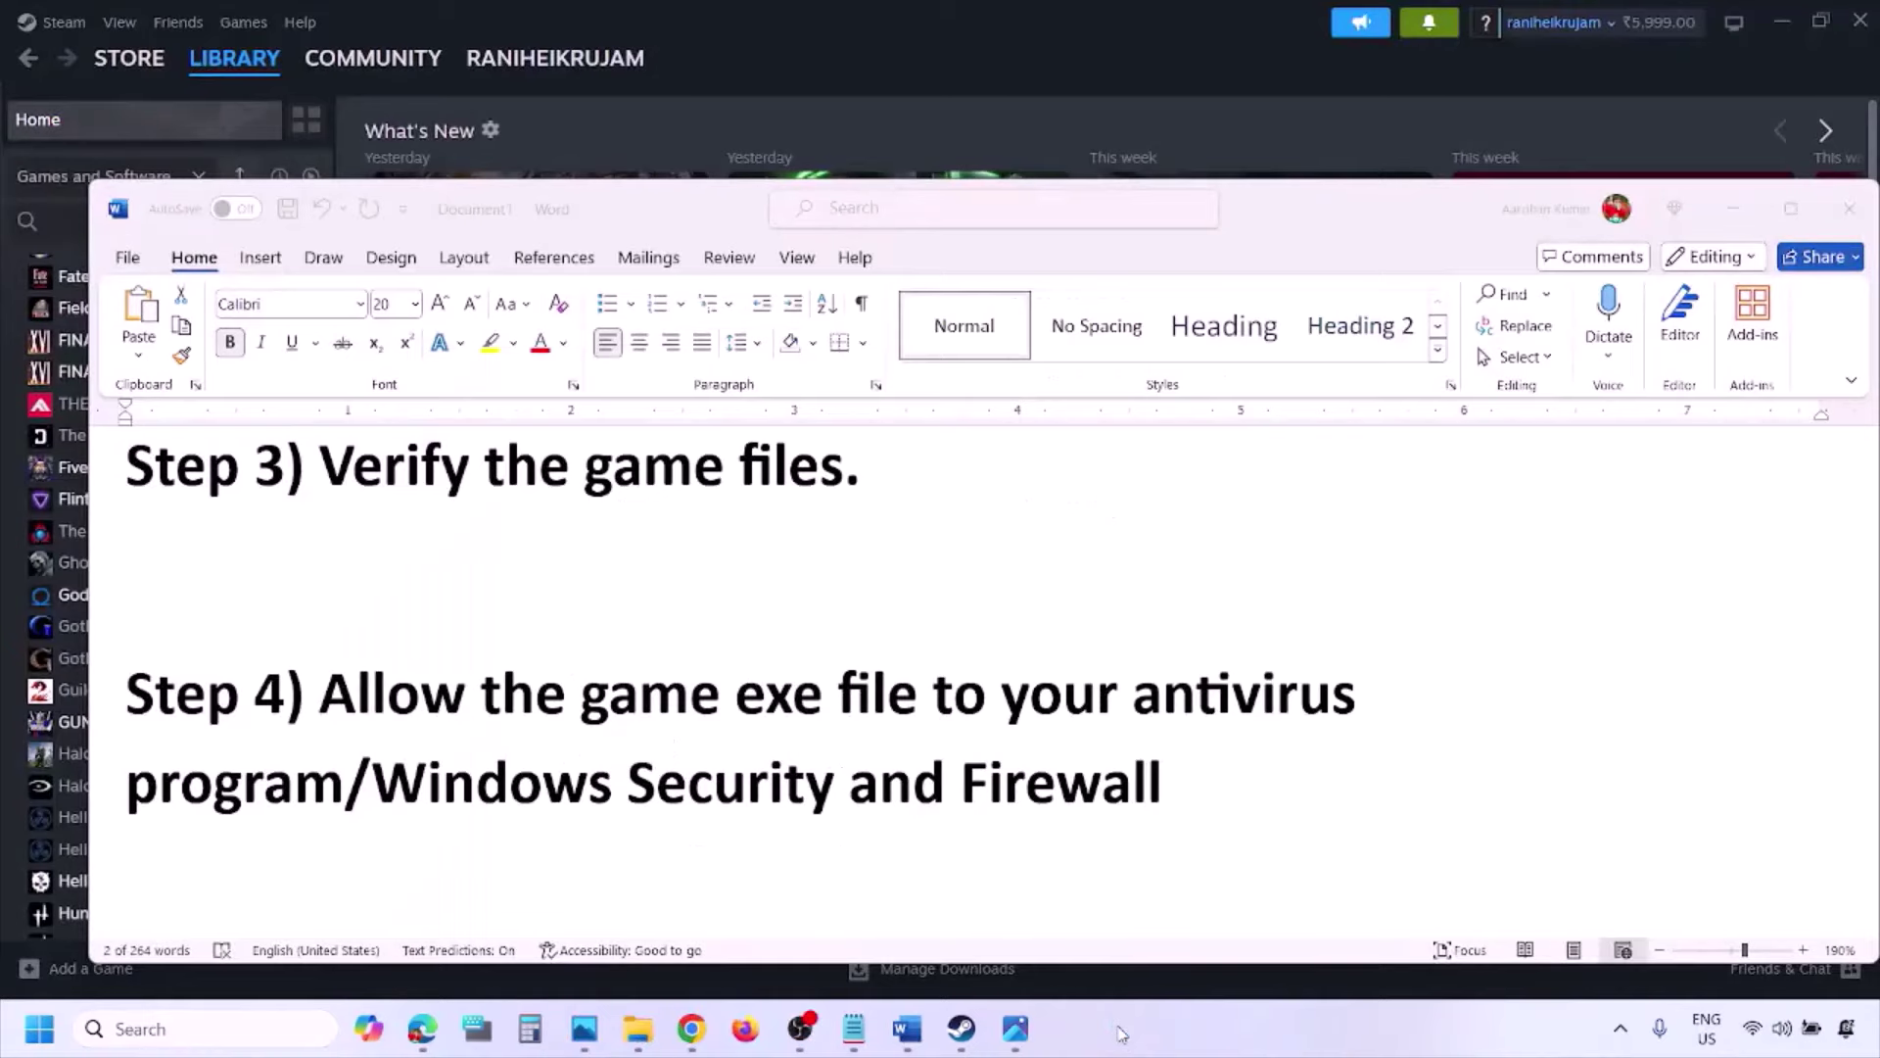
- Read Step 5 on clean graphics driver installation in the Word notes, highlighting the NVIDIA and AMD links
{"action": "scroll", "coordinate": [674, 668], "scroll_direction": "down", "scroll_amount": 4}
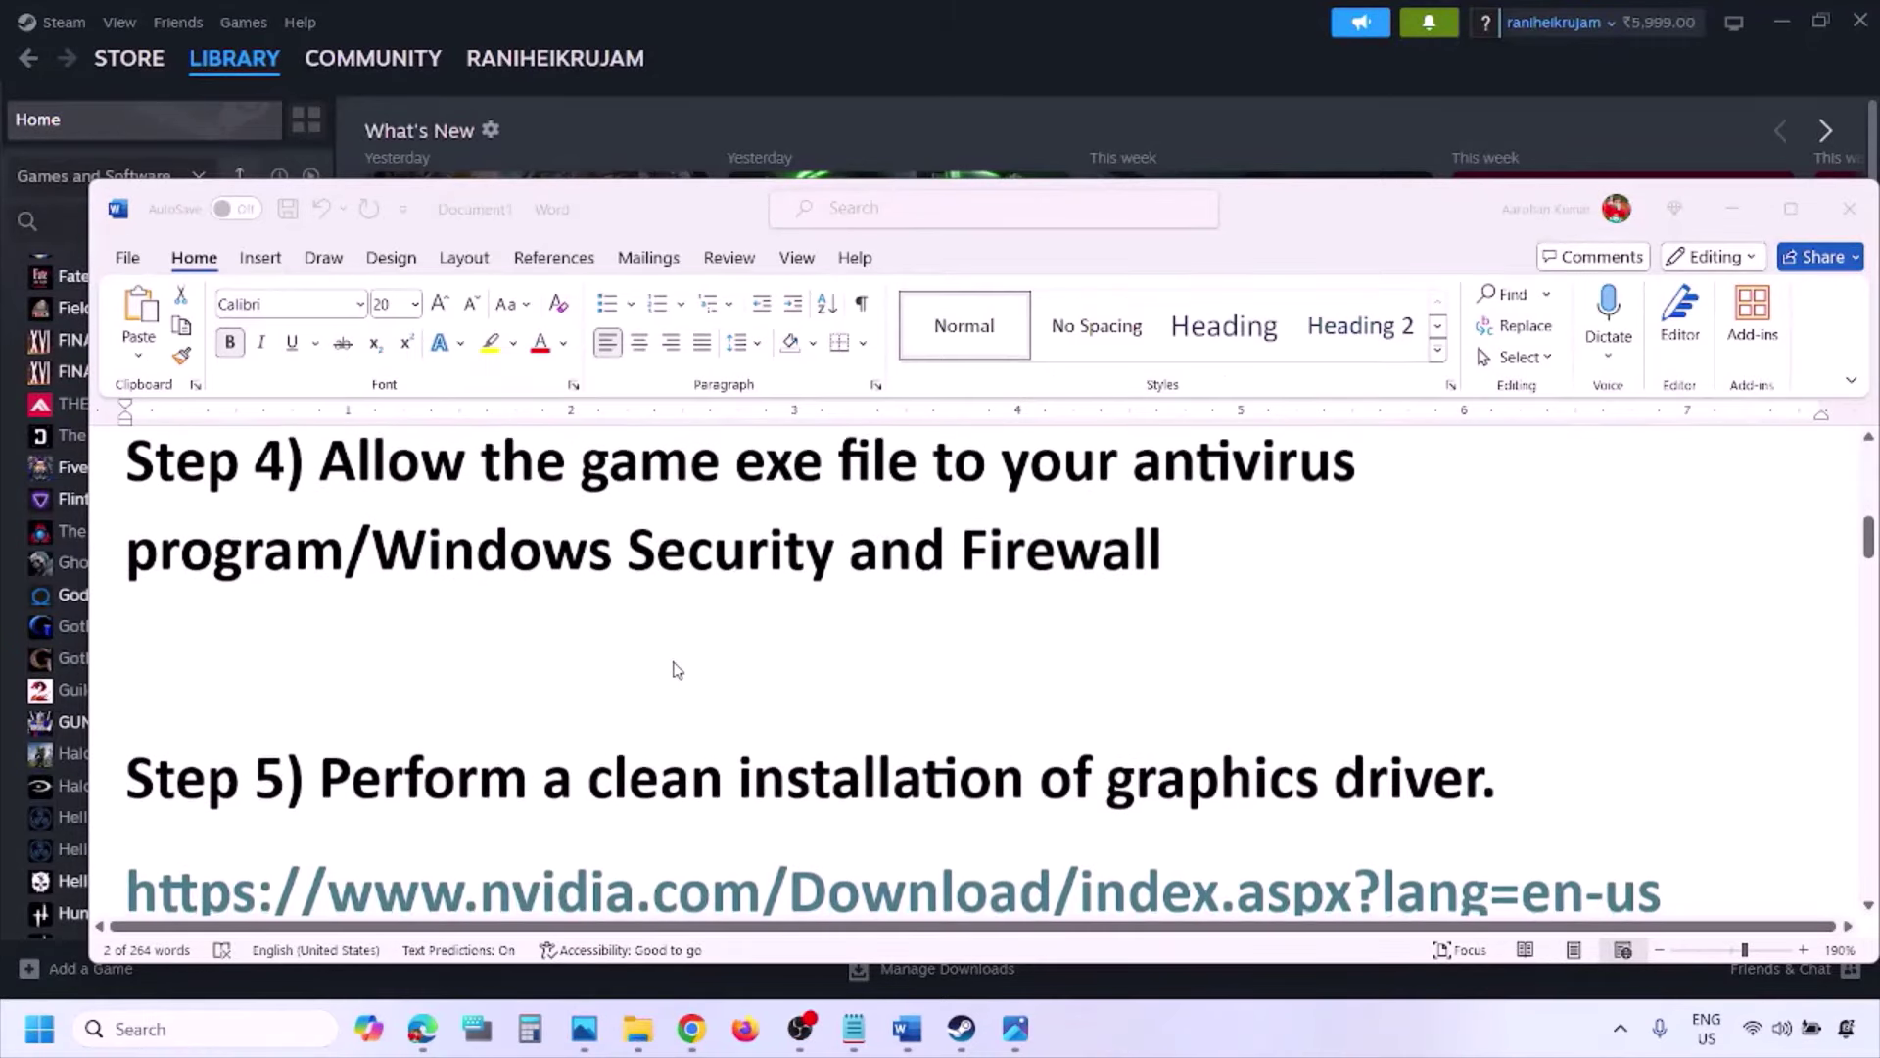
{"action": "scroll", "coordinate": [614, 704], "scroll_direction": "down", "scroll_amount": 1}
{"action": "double_click", "coordinate": [466, 642]}
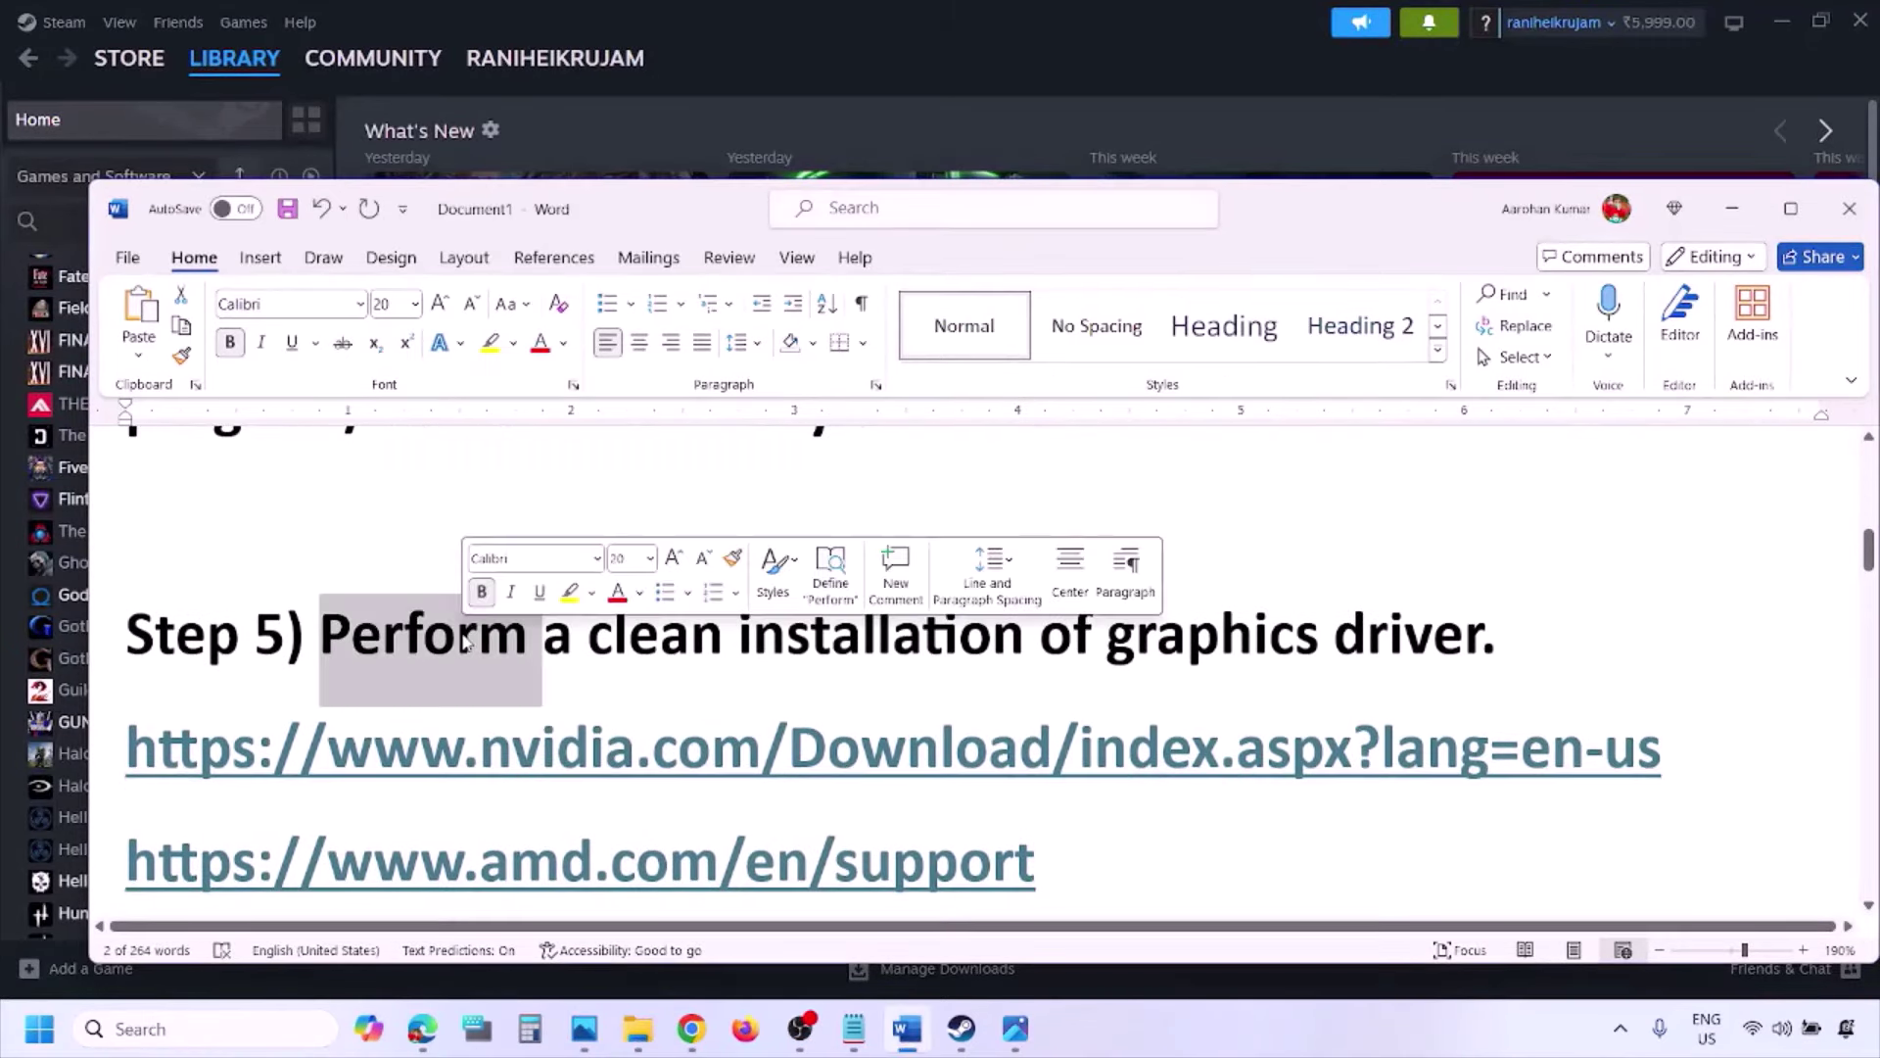
{"action": "left_click_drag", "start_coordinate": [417, 764], "coordinate": [677, 764]}
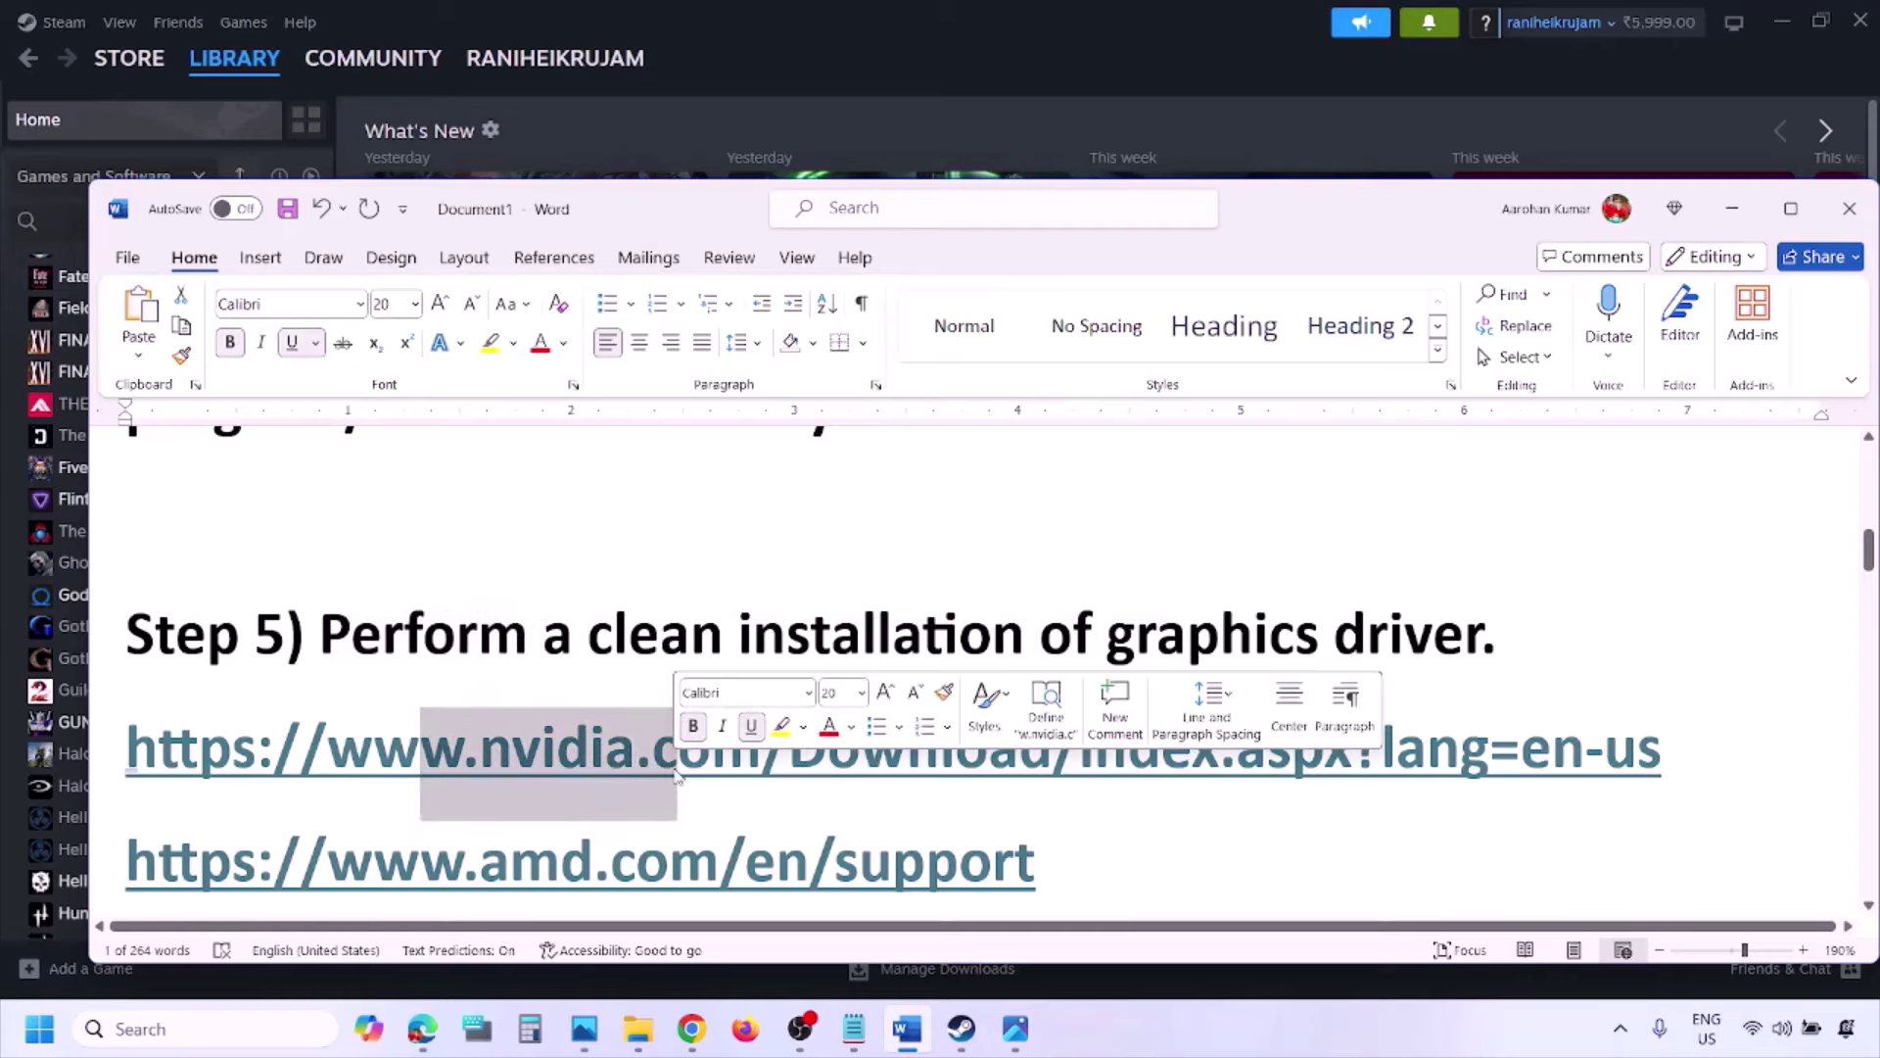
{"action": "scroll", "coordinate": [417, 764], "scroll_direction": "down", "scroll_amount": 1}
{"action": "left_click_drag", "start_coordinate": [417, 789], "coordinate": [993, 795]}
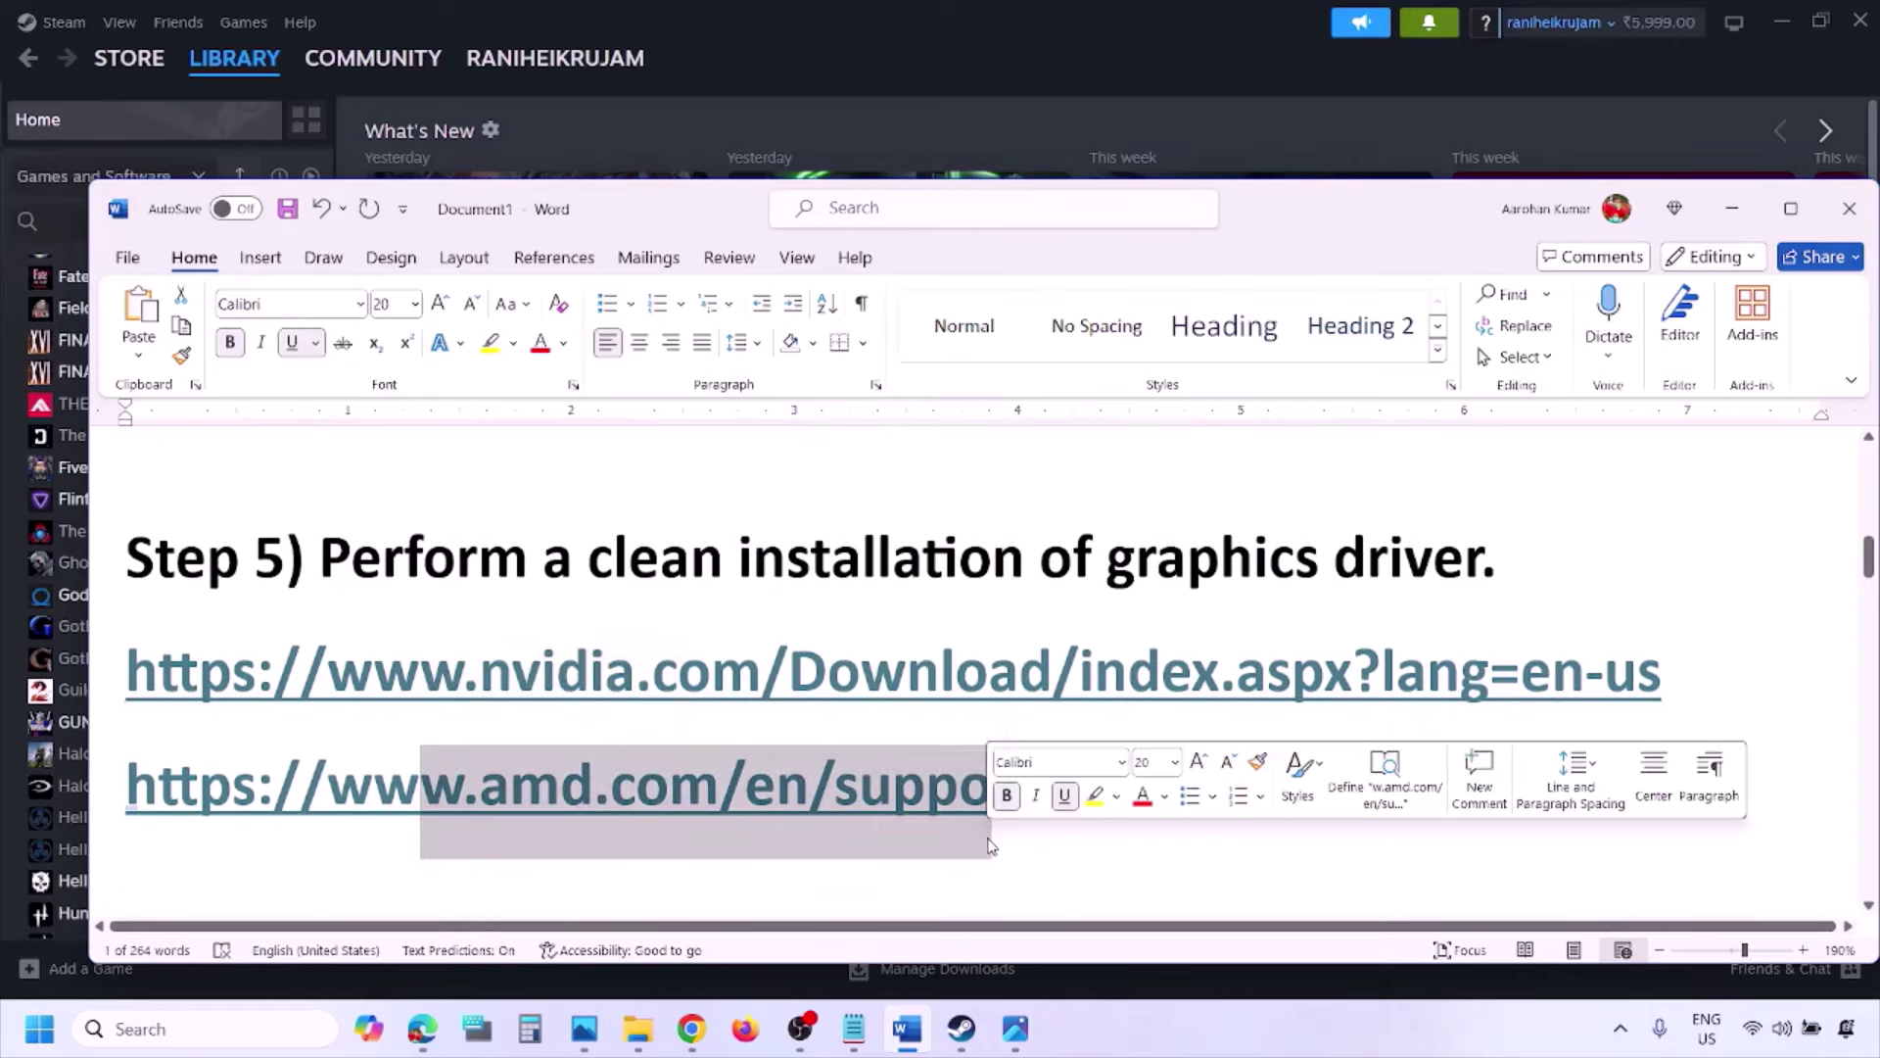
{"action": "left_click", "coordinate": [1236, 1014]}
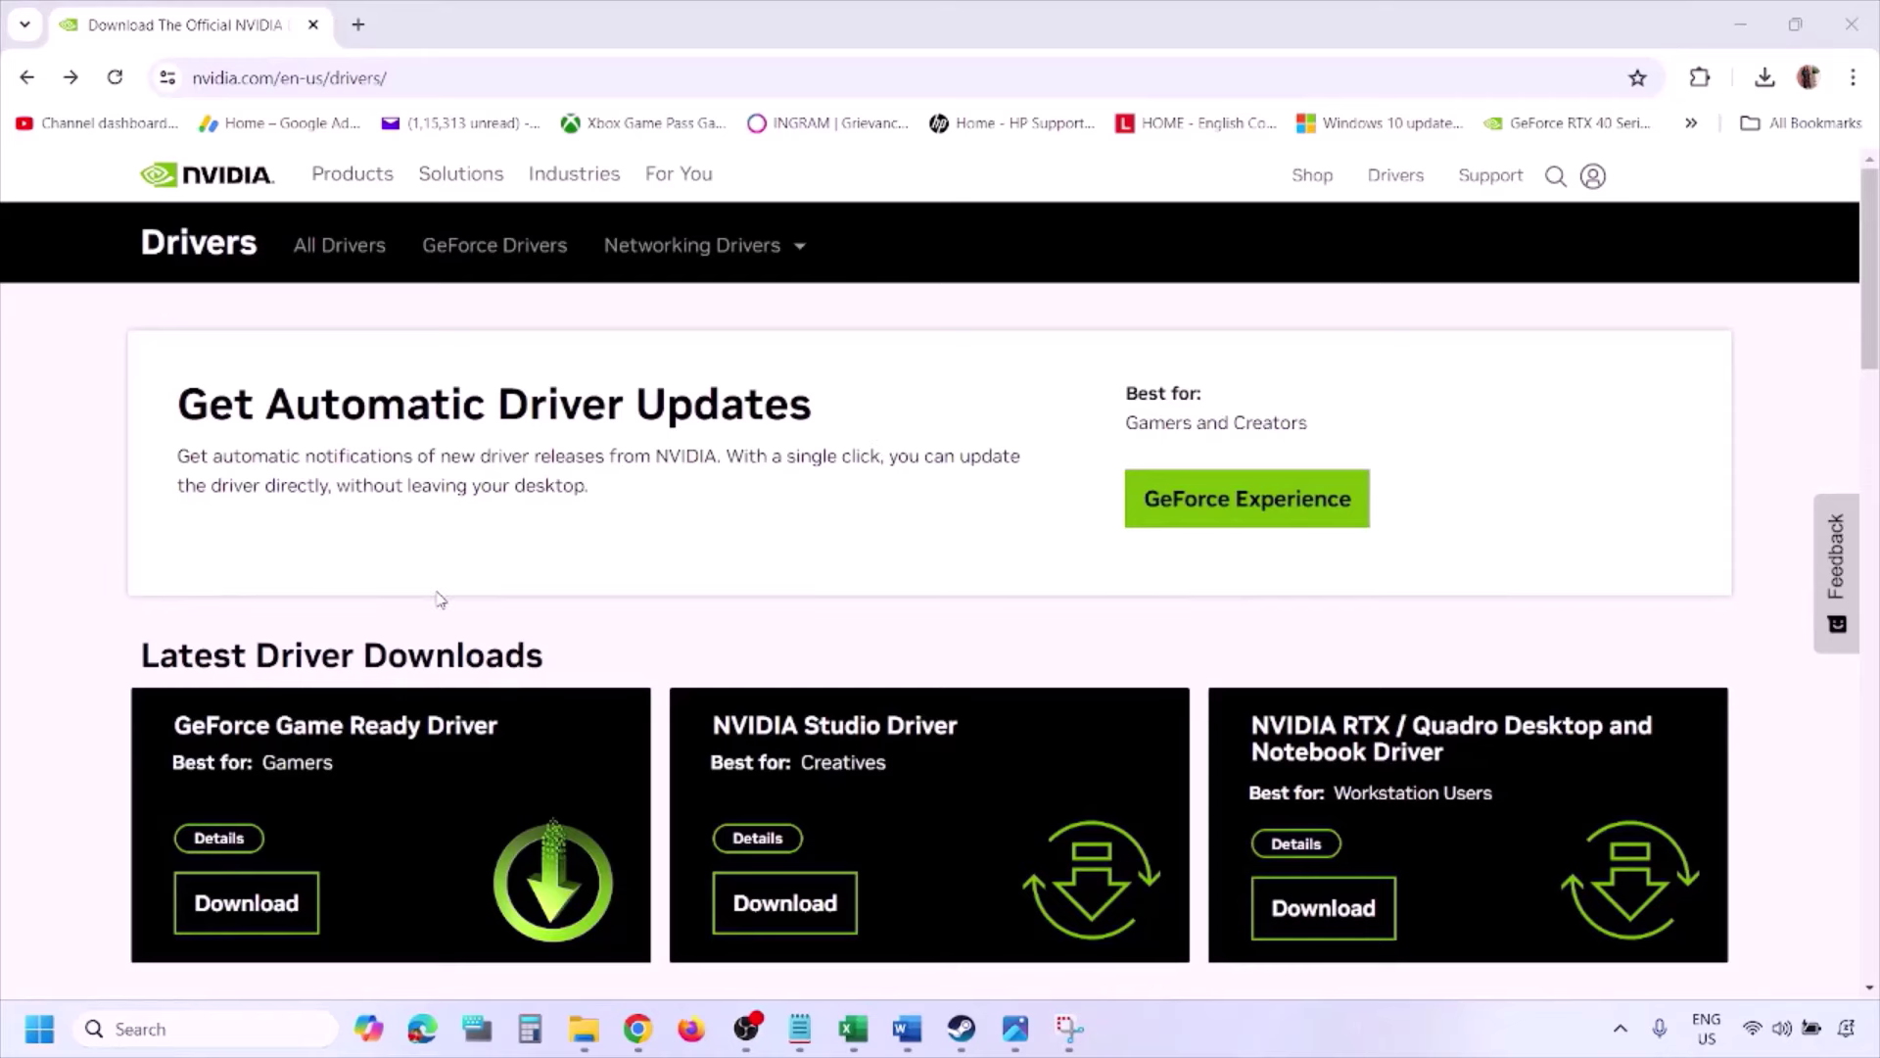
- Search NVIDIA's driver page for the GeForce RTX 3050 Laptop GPU driver with Windows 11 as the operating system
{"action": "scroll", "coordinate": [436, 593], "scroll_direction": "down", "scroll_amount": 8}
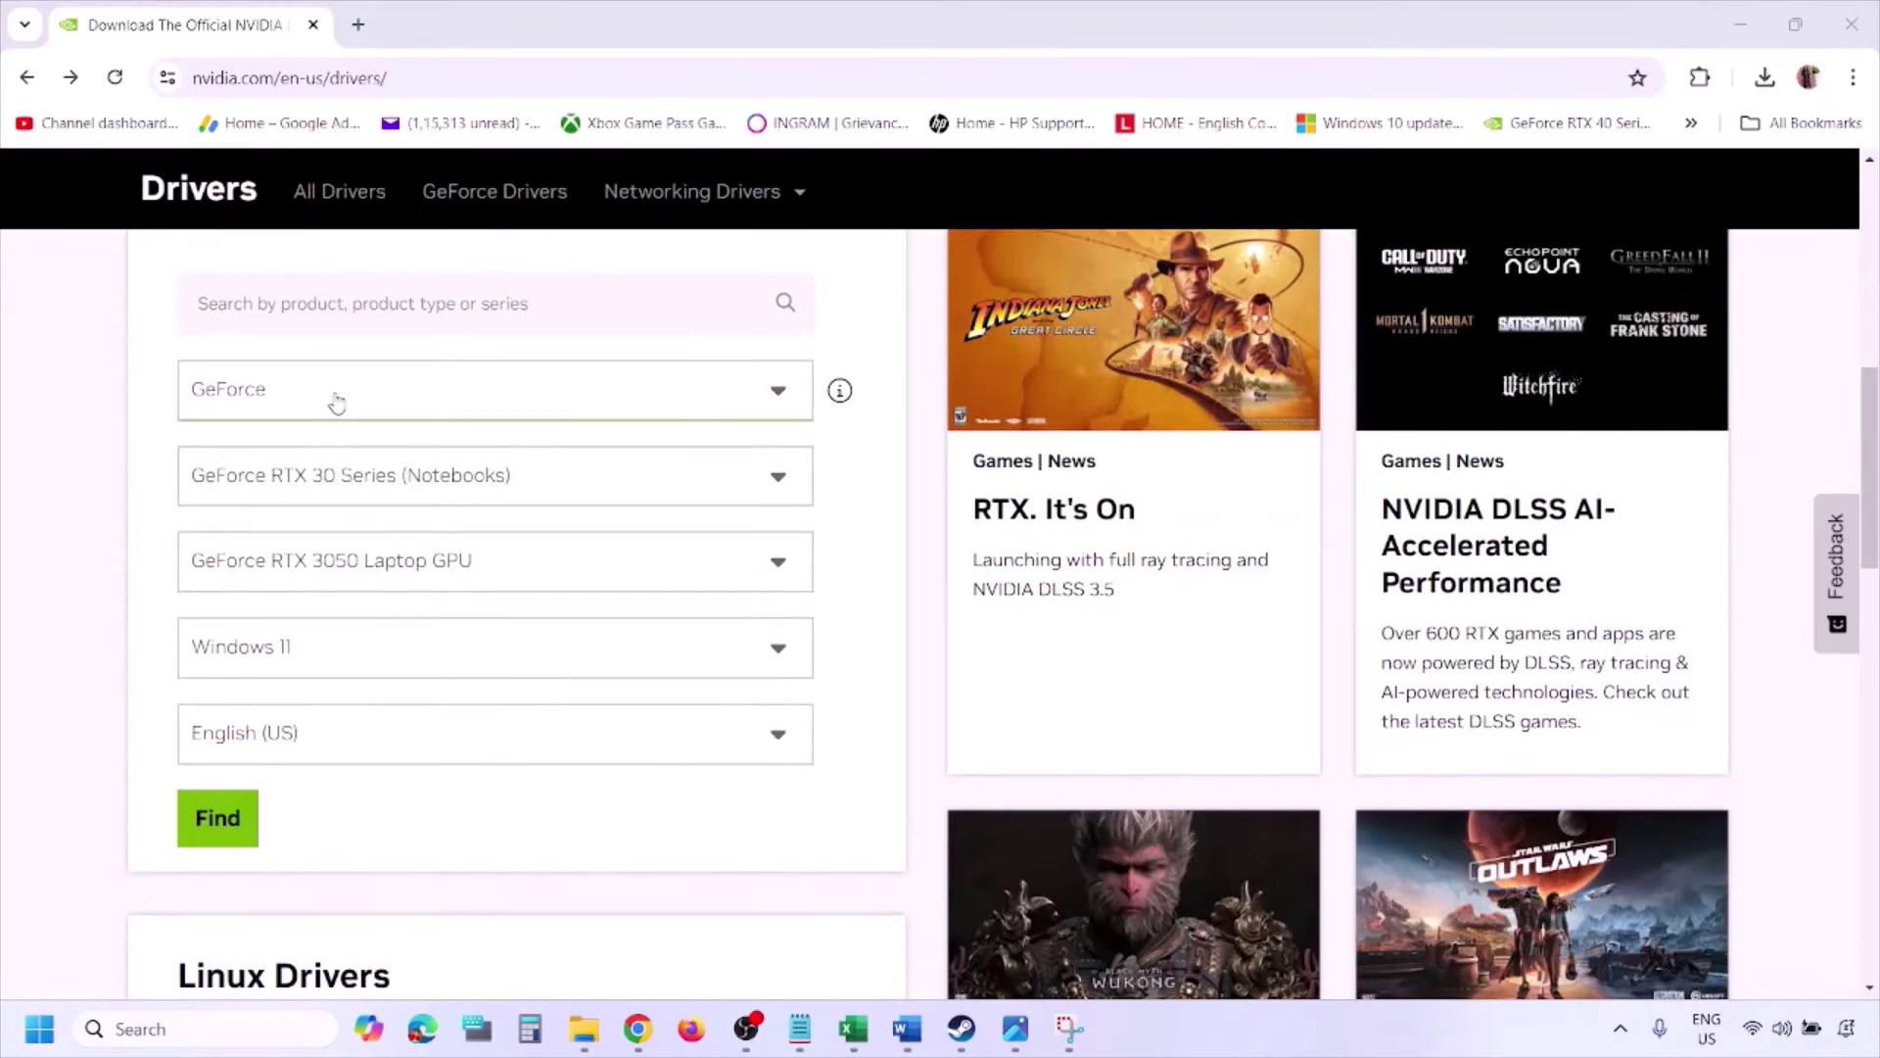
{"action": "left_click", "coordinate": [311, 654]}
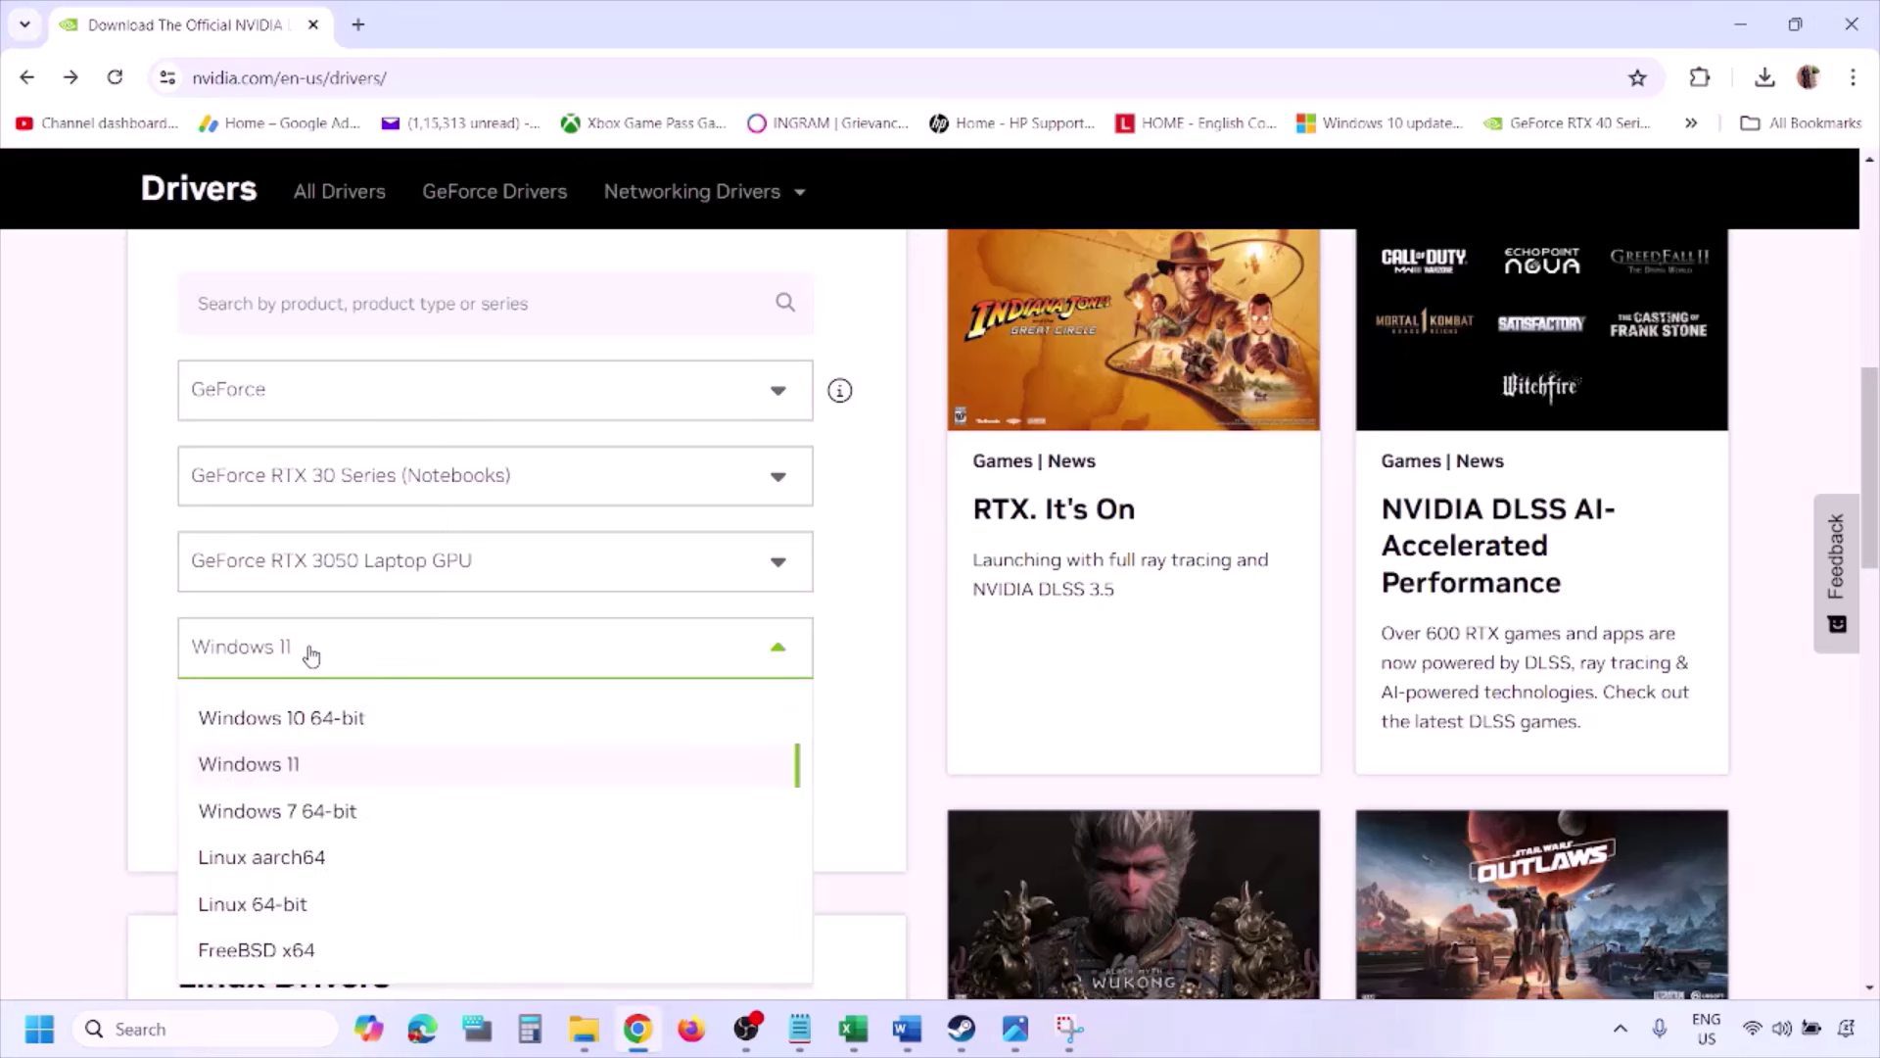
{"action": "left_click", "coordinate": [275, 773]}
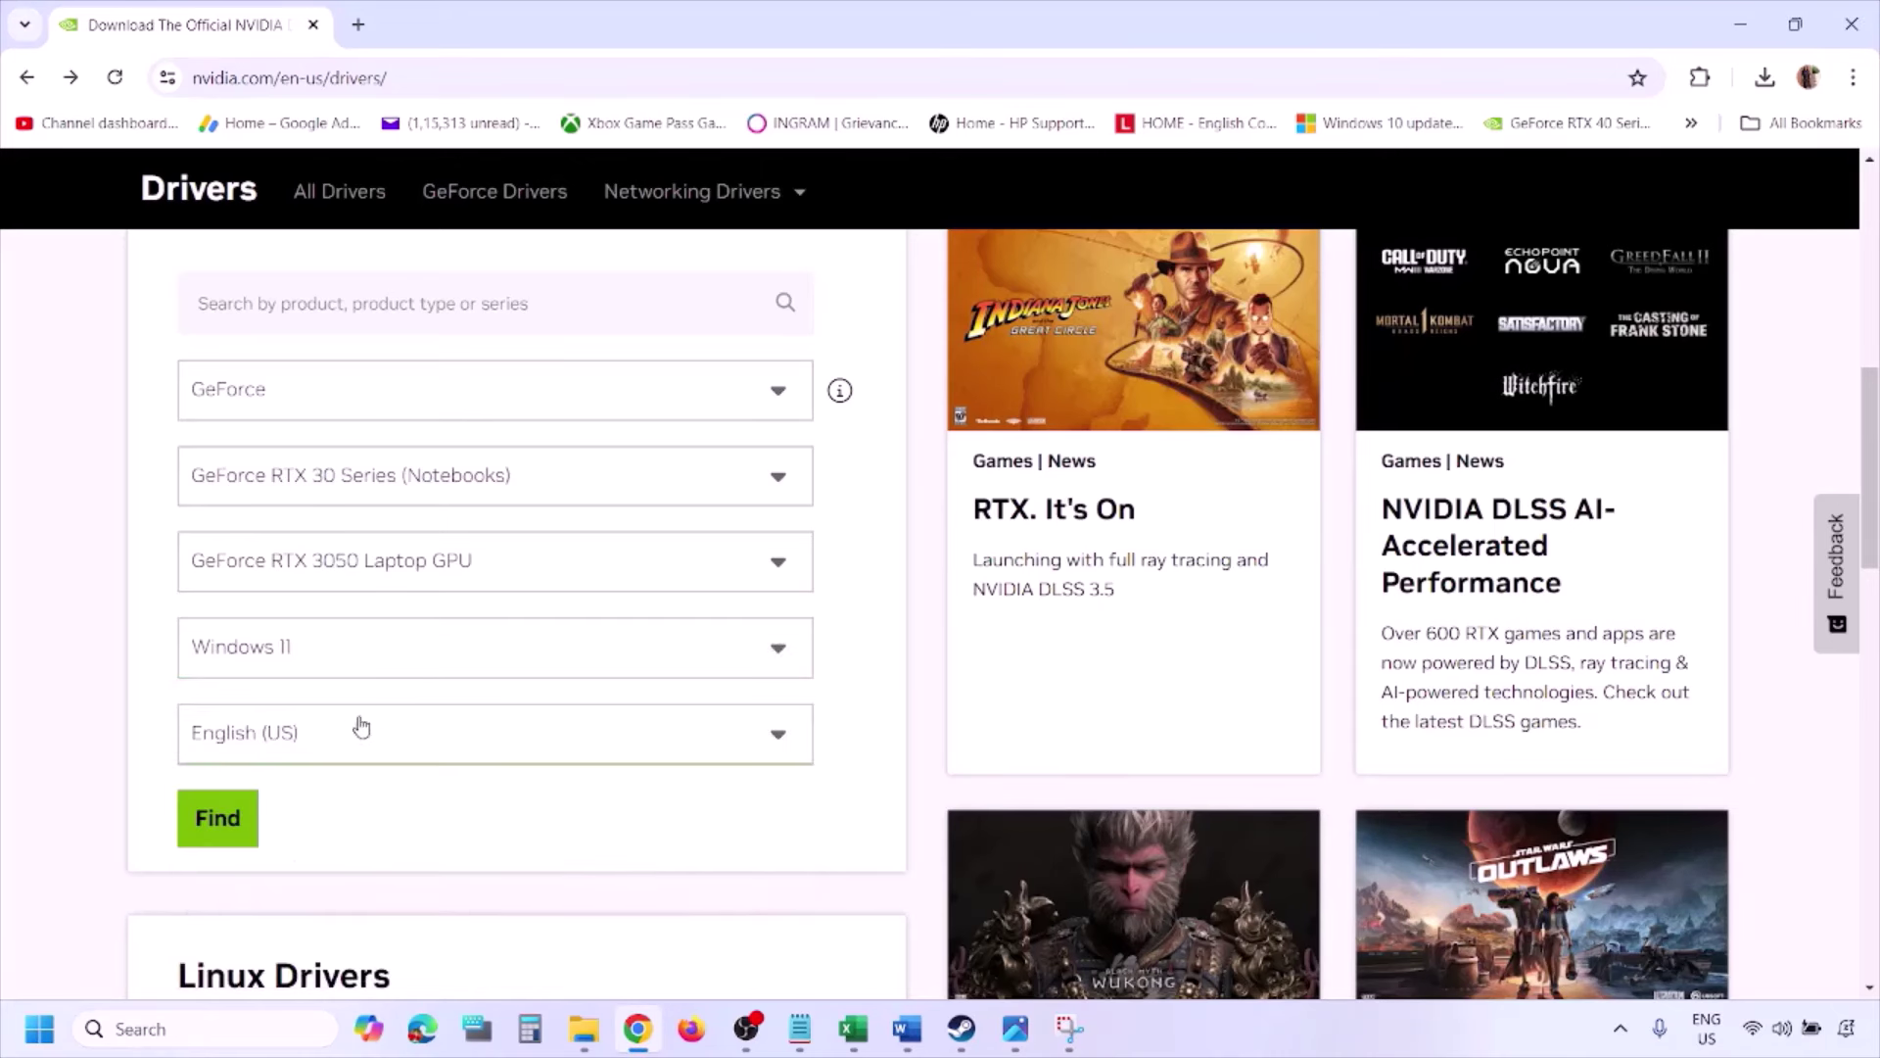
{"action": "left_click", "coordinate": [224, 826]}
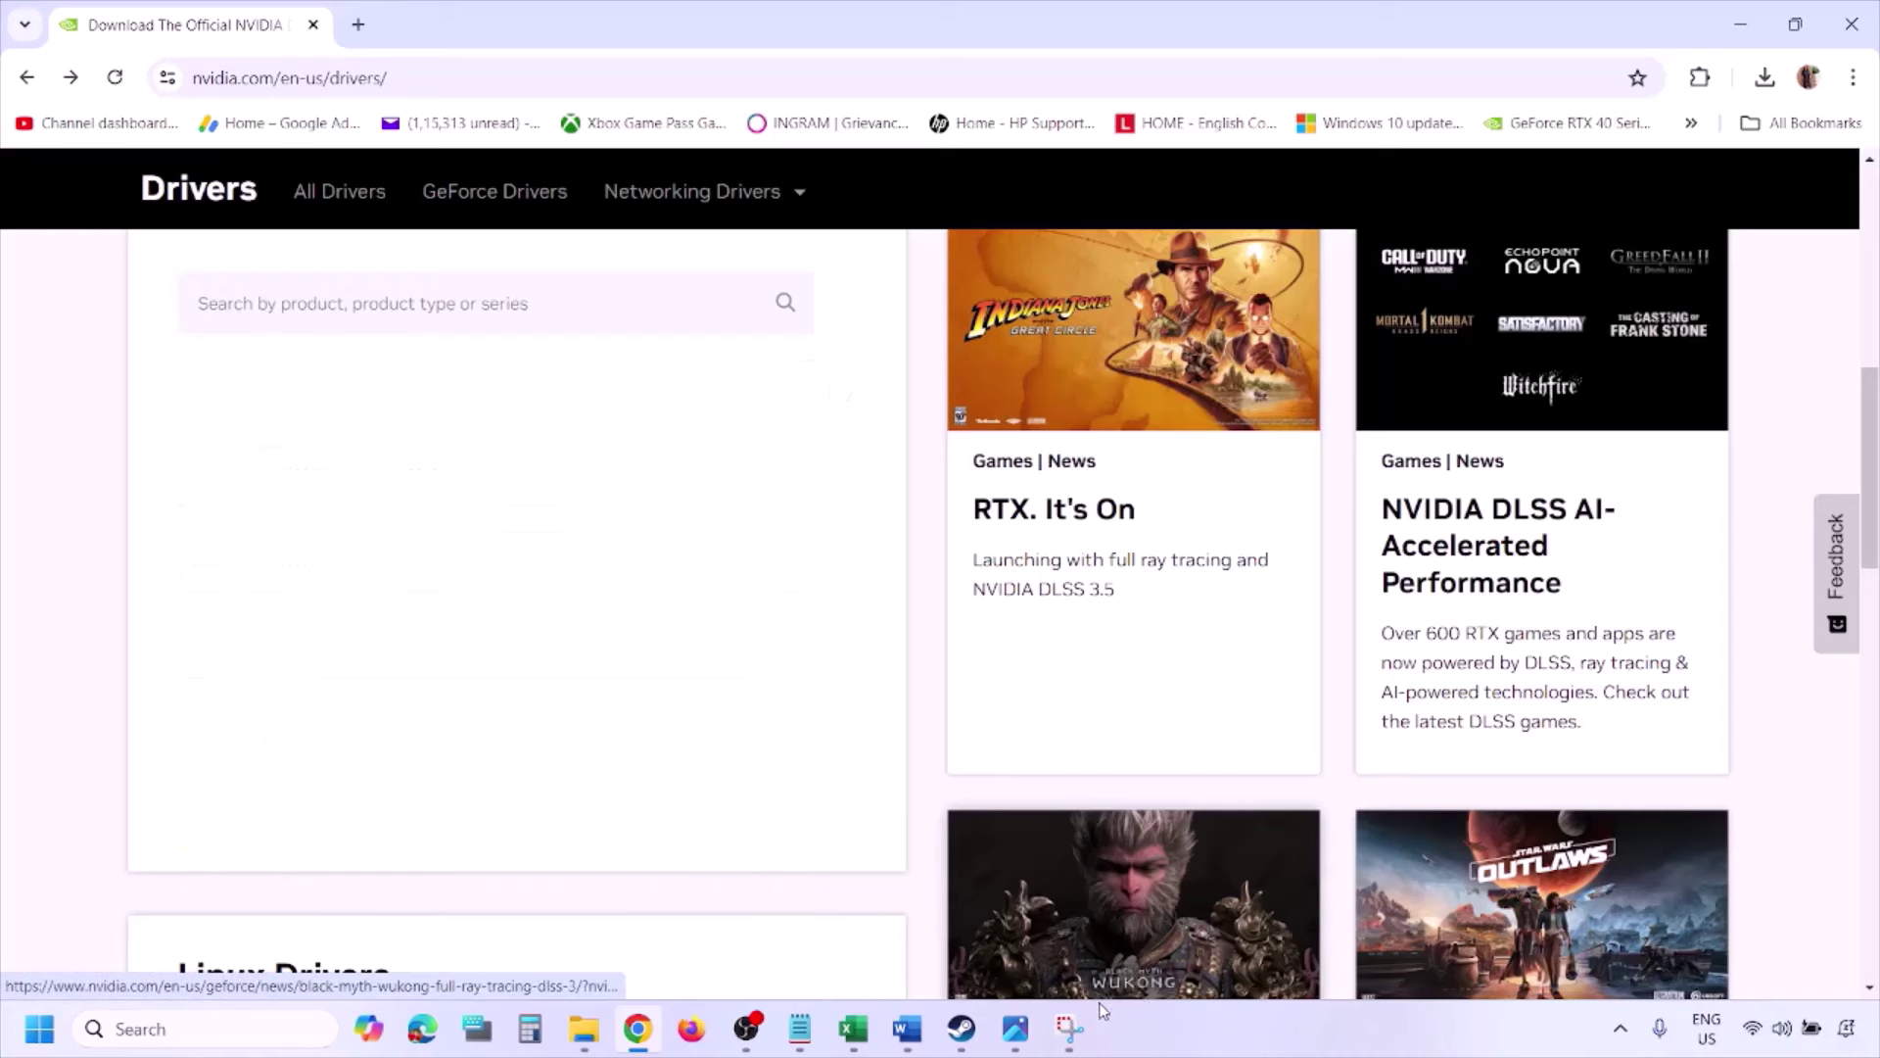
- Switch to the Photos app and go through the driver download and installer screenshots from 1.png to 5.png
{"action": "left_click", "coordinate": [1018, 1040]}
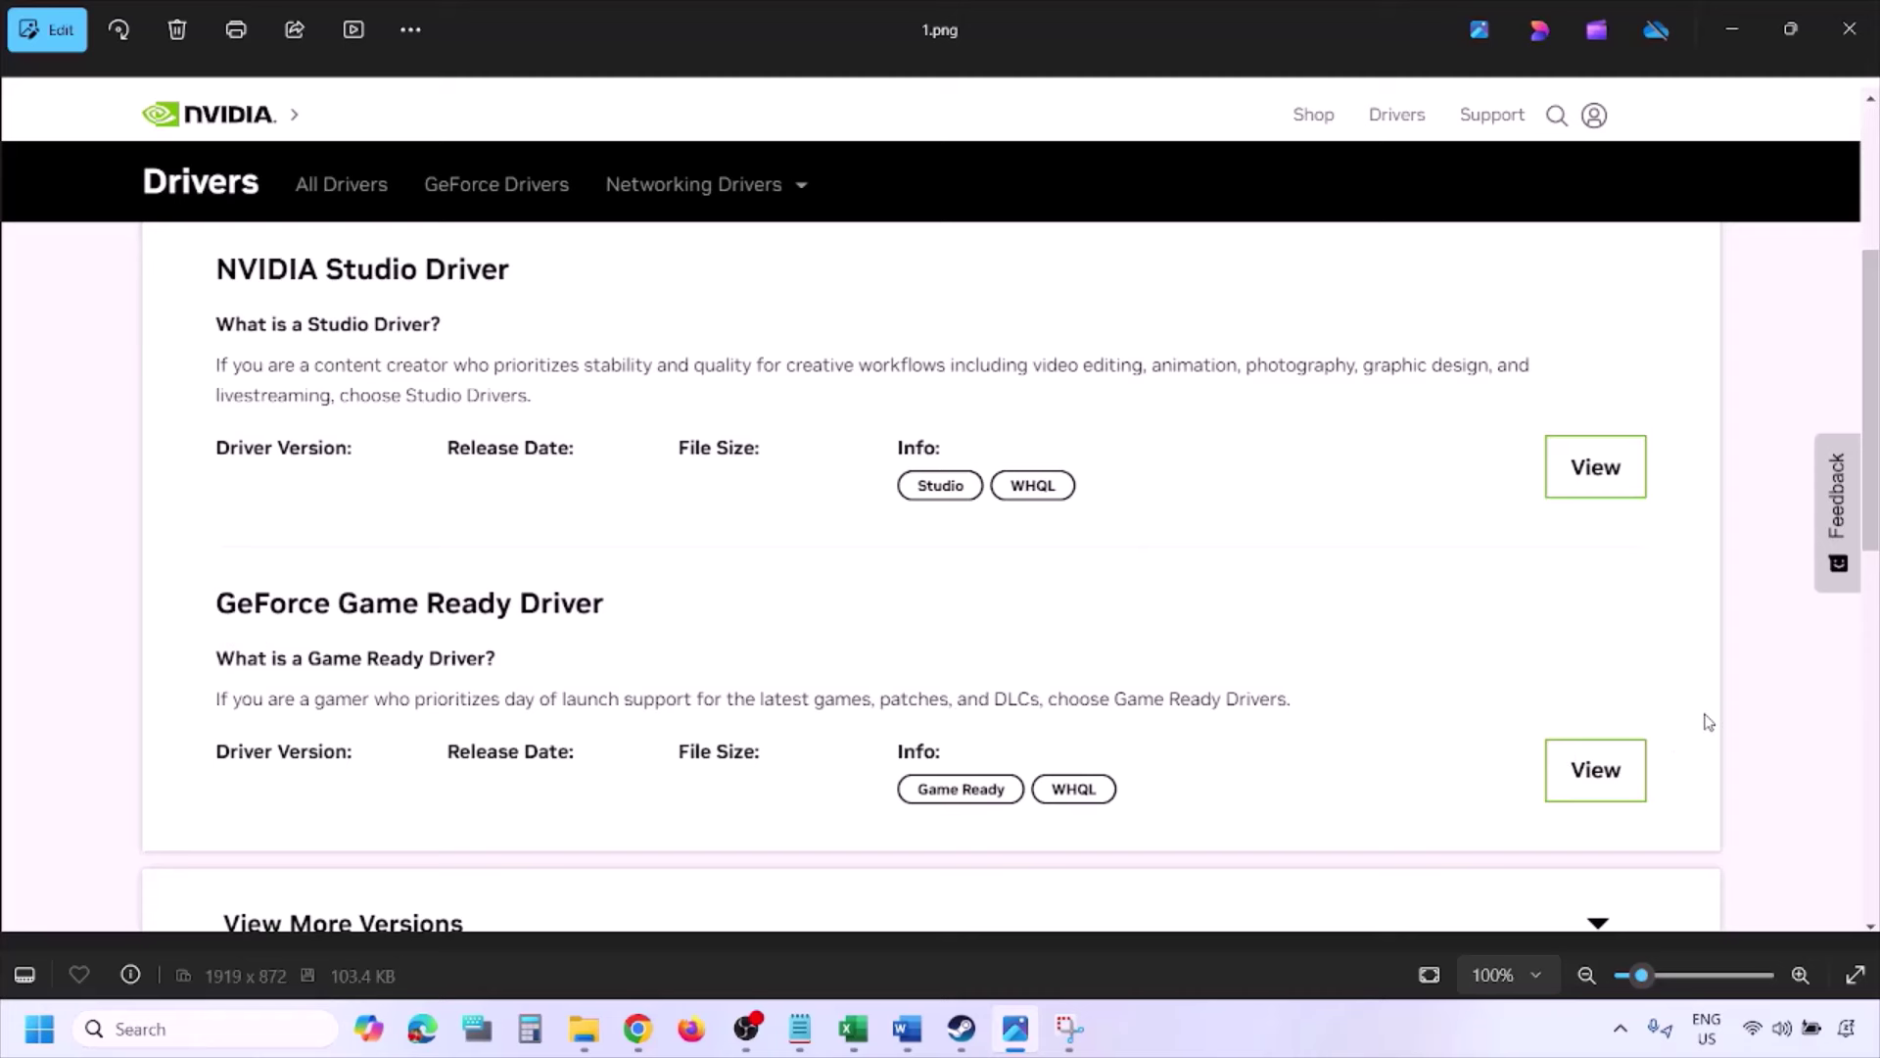
{"action": "key", "text": "Right"}
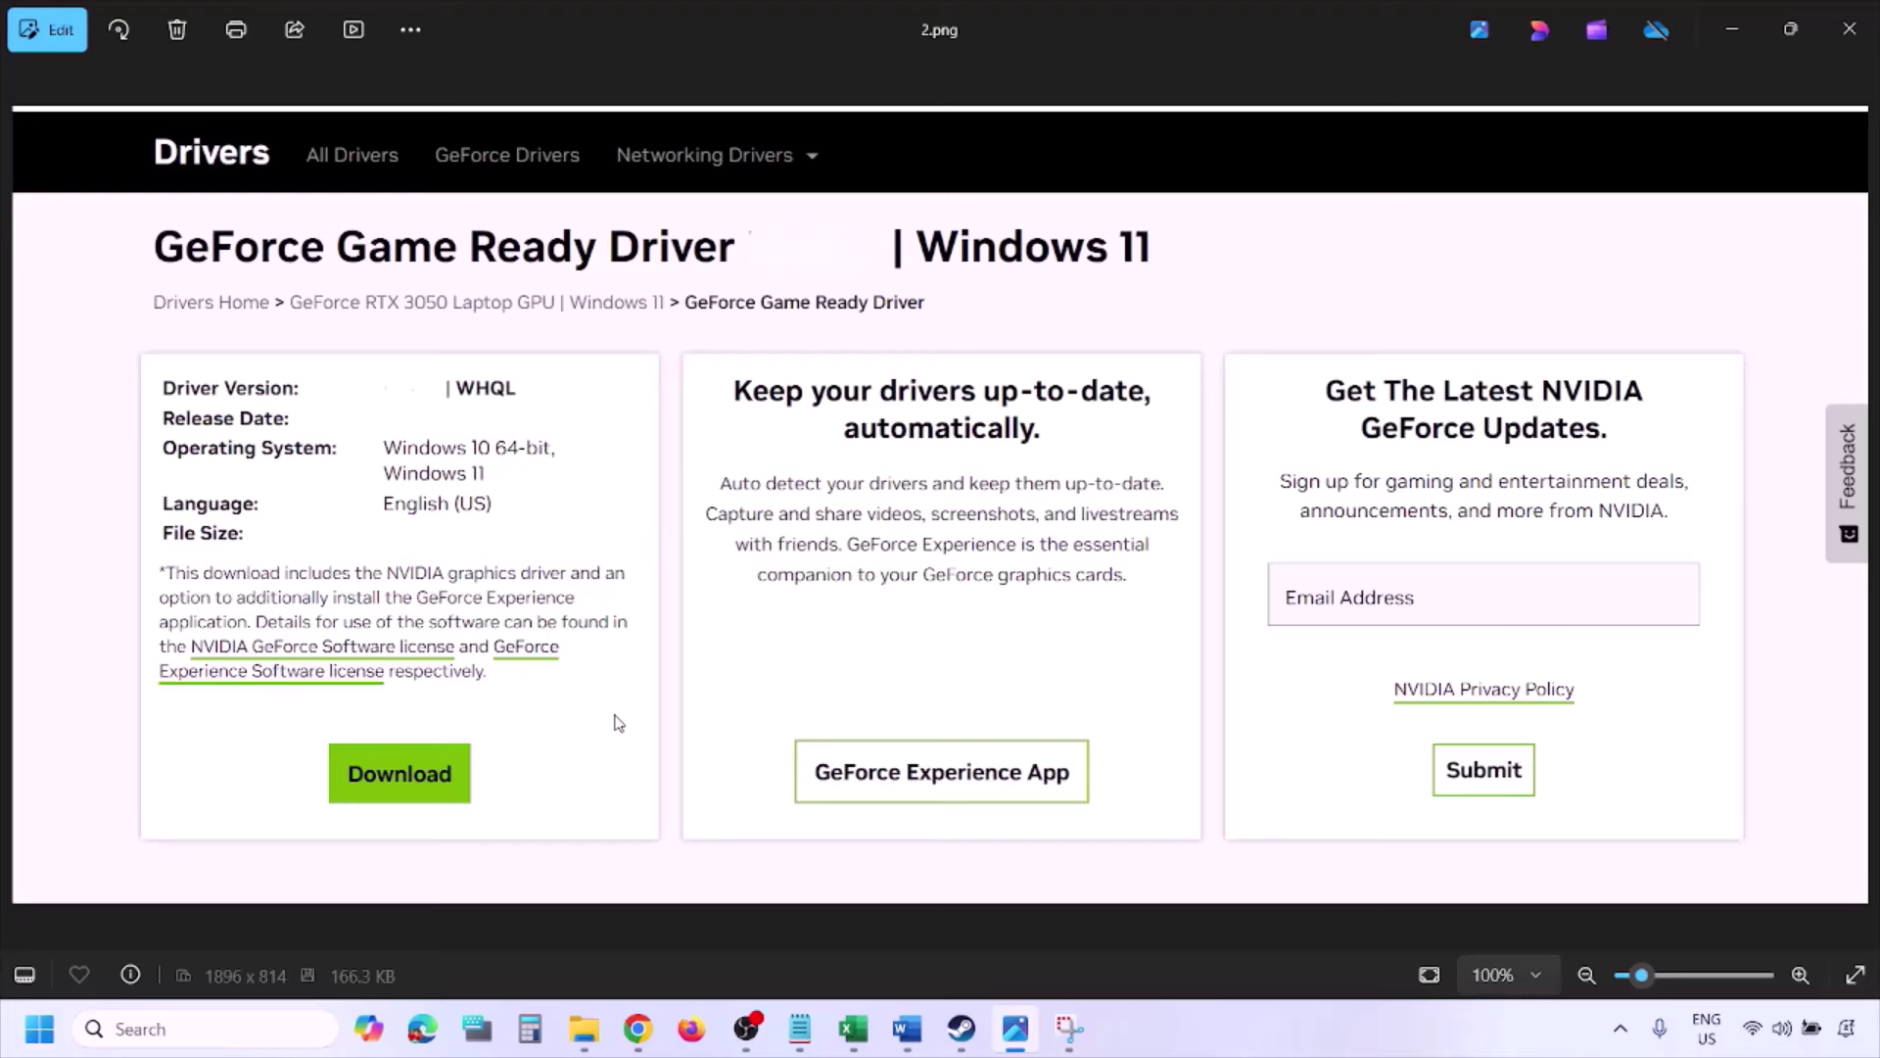
{"action": "key", "text": "Right"}
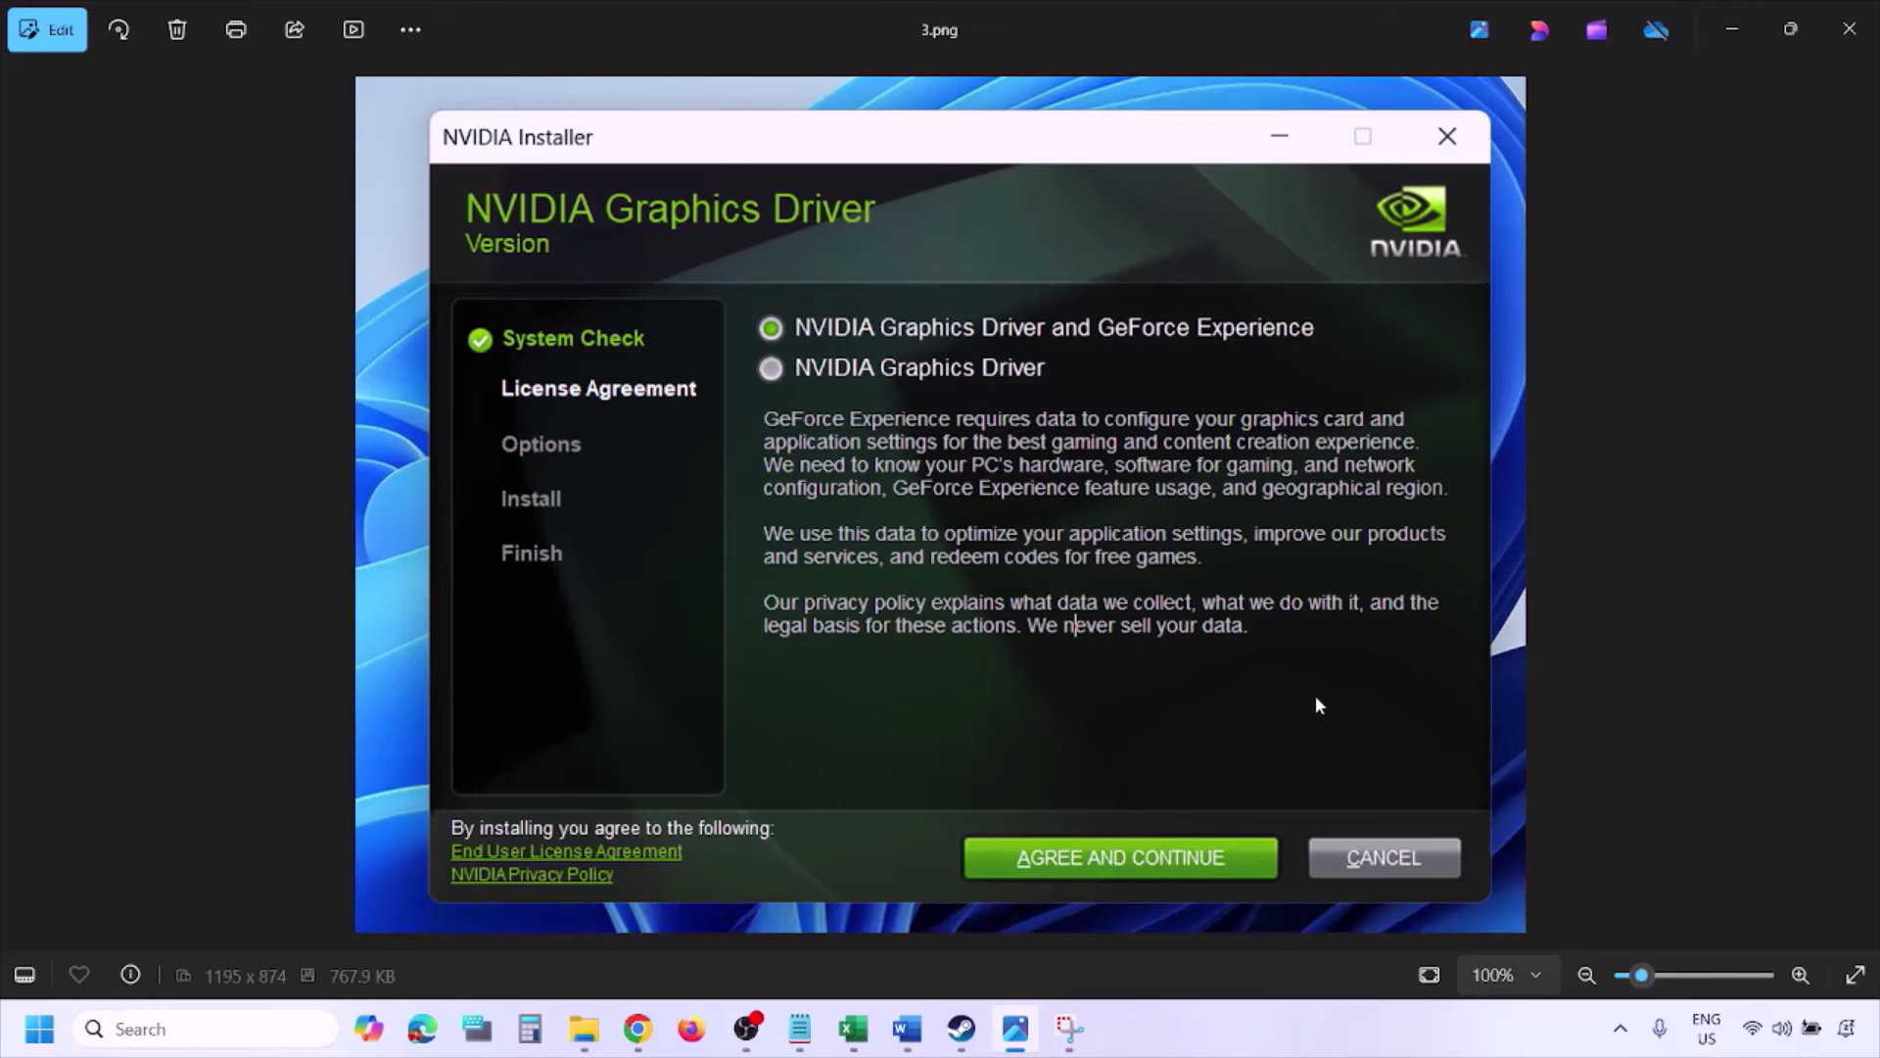
{"action": "key", "text": "Right"}
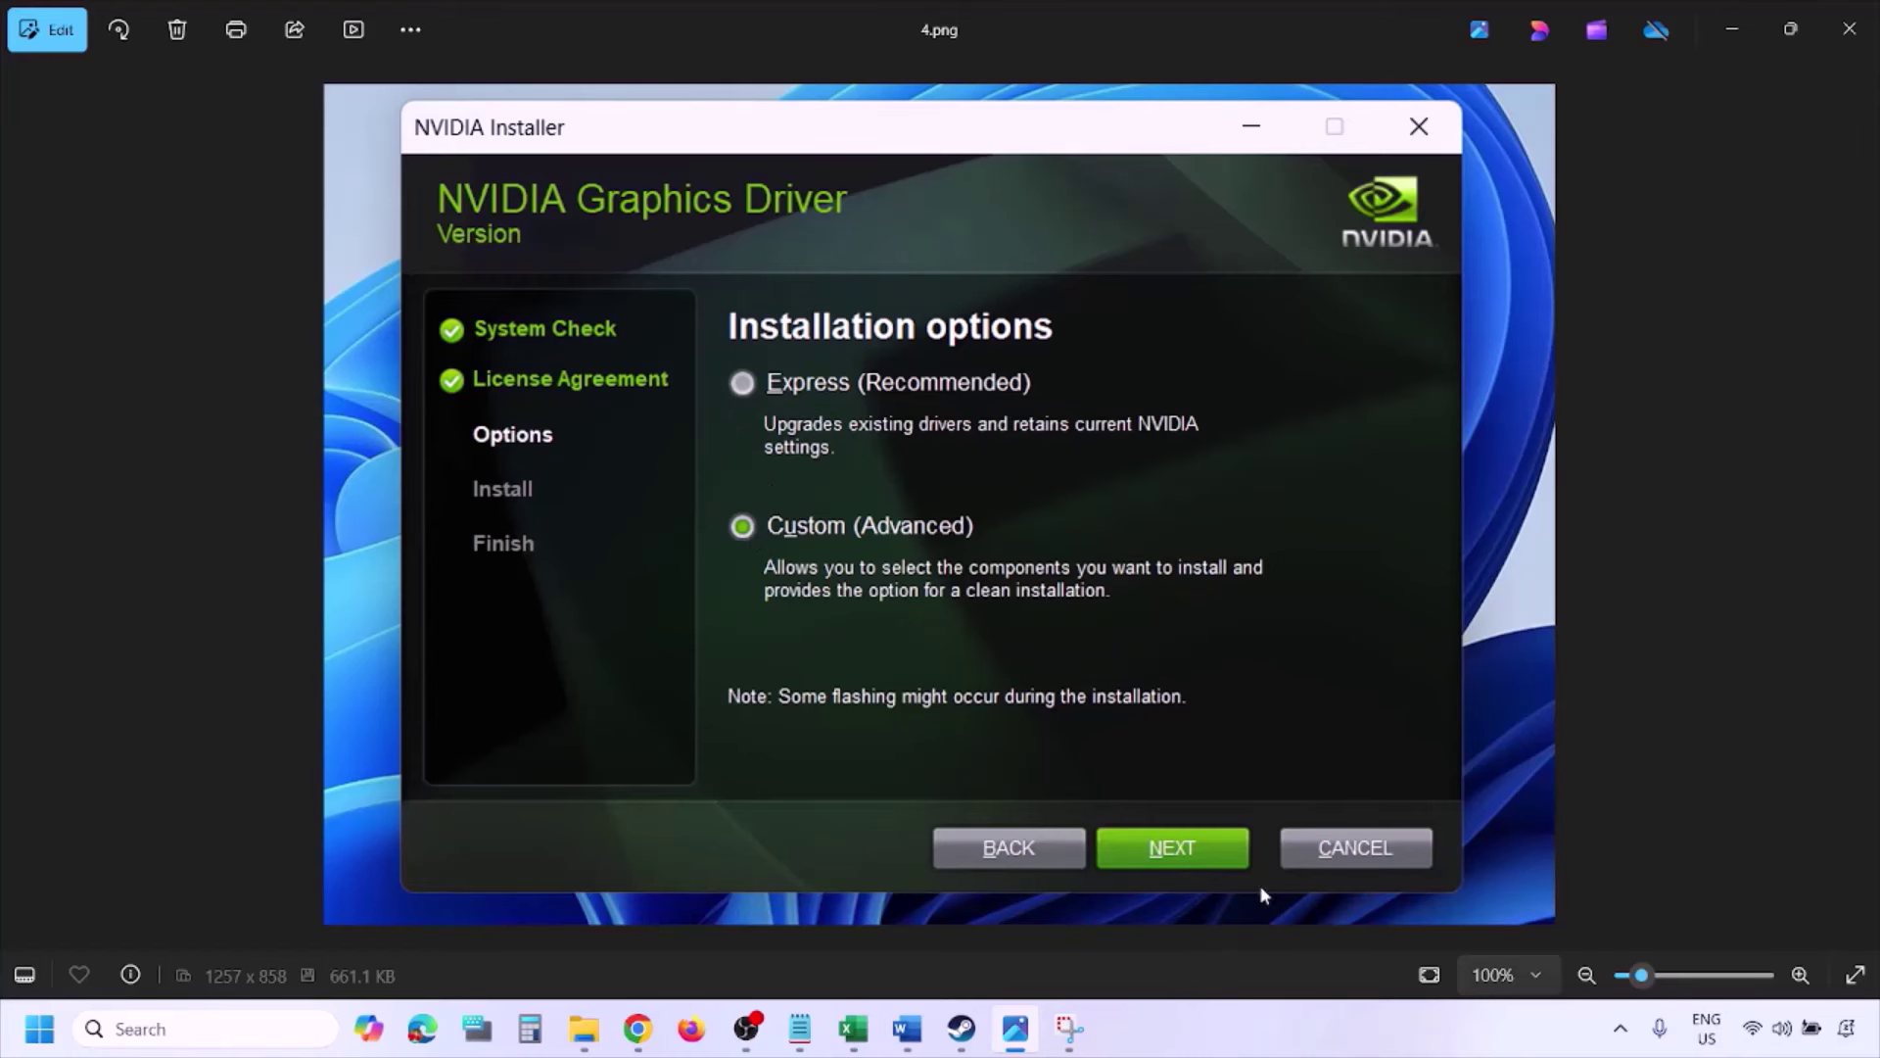
{"action": "key", "text": "Right"}
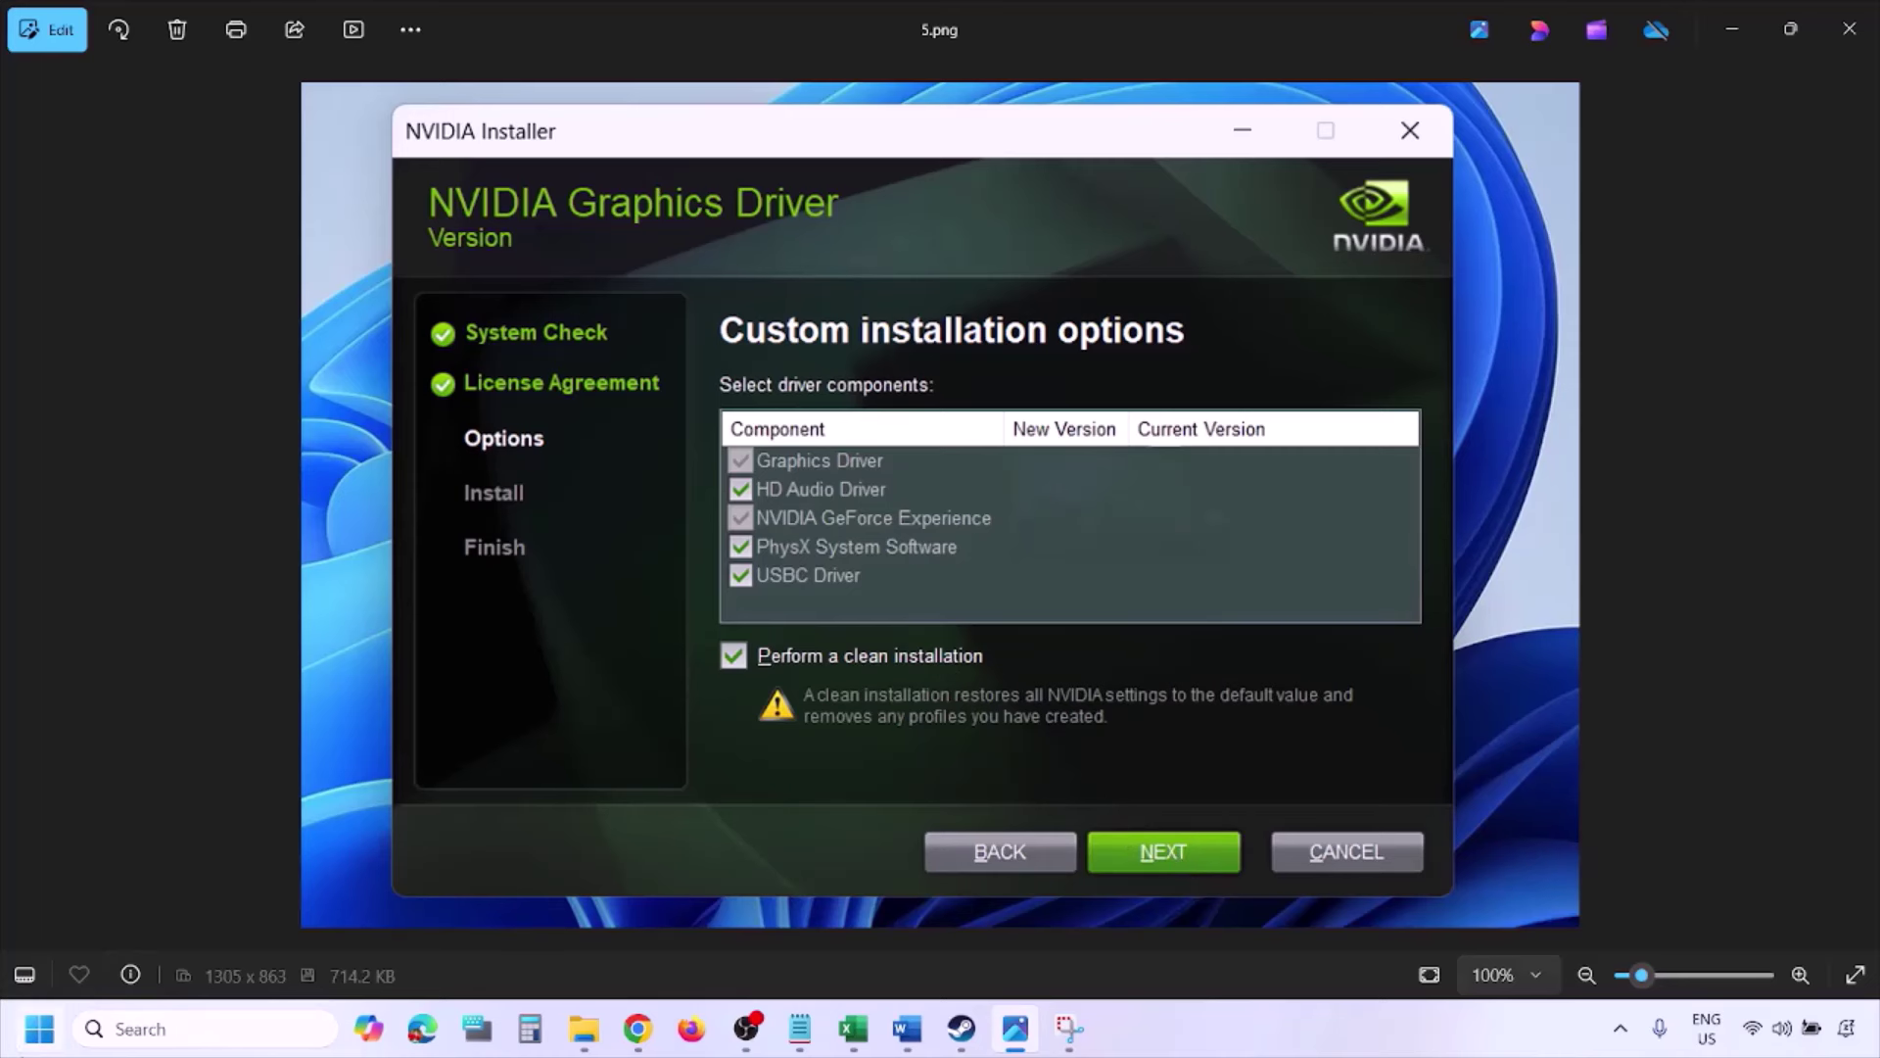
- View the Restart entry in the Windows power options and dismiss the Start menu without choosing anything
{"action": "left_click", "coordinate": [39, 1029]}
{"action": "left_click", "coordinate": [721, 952]}
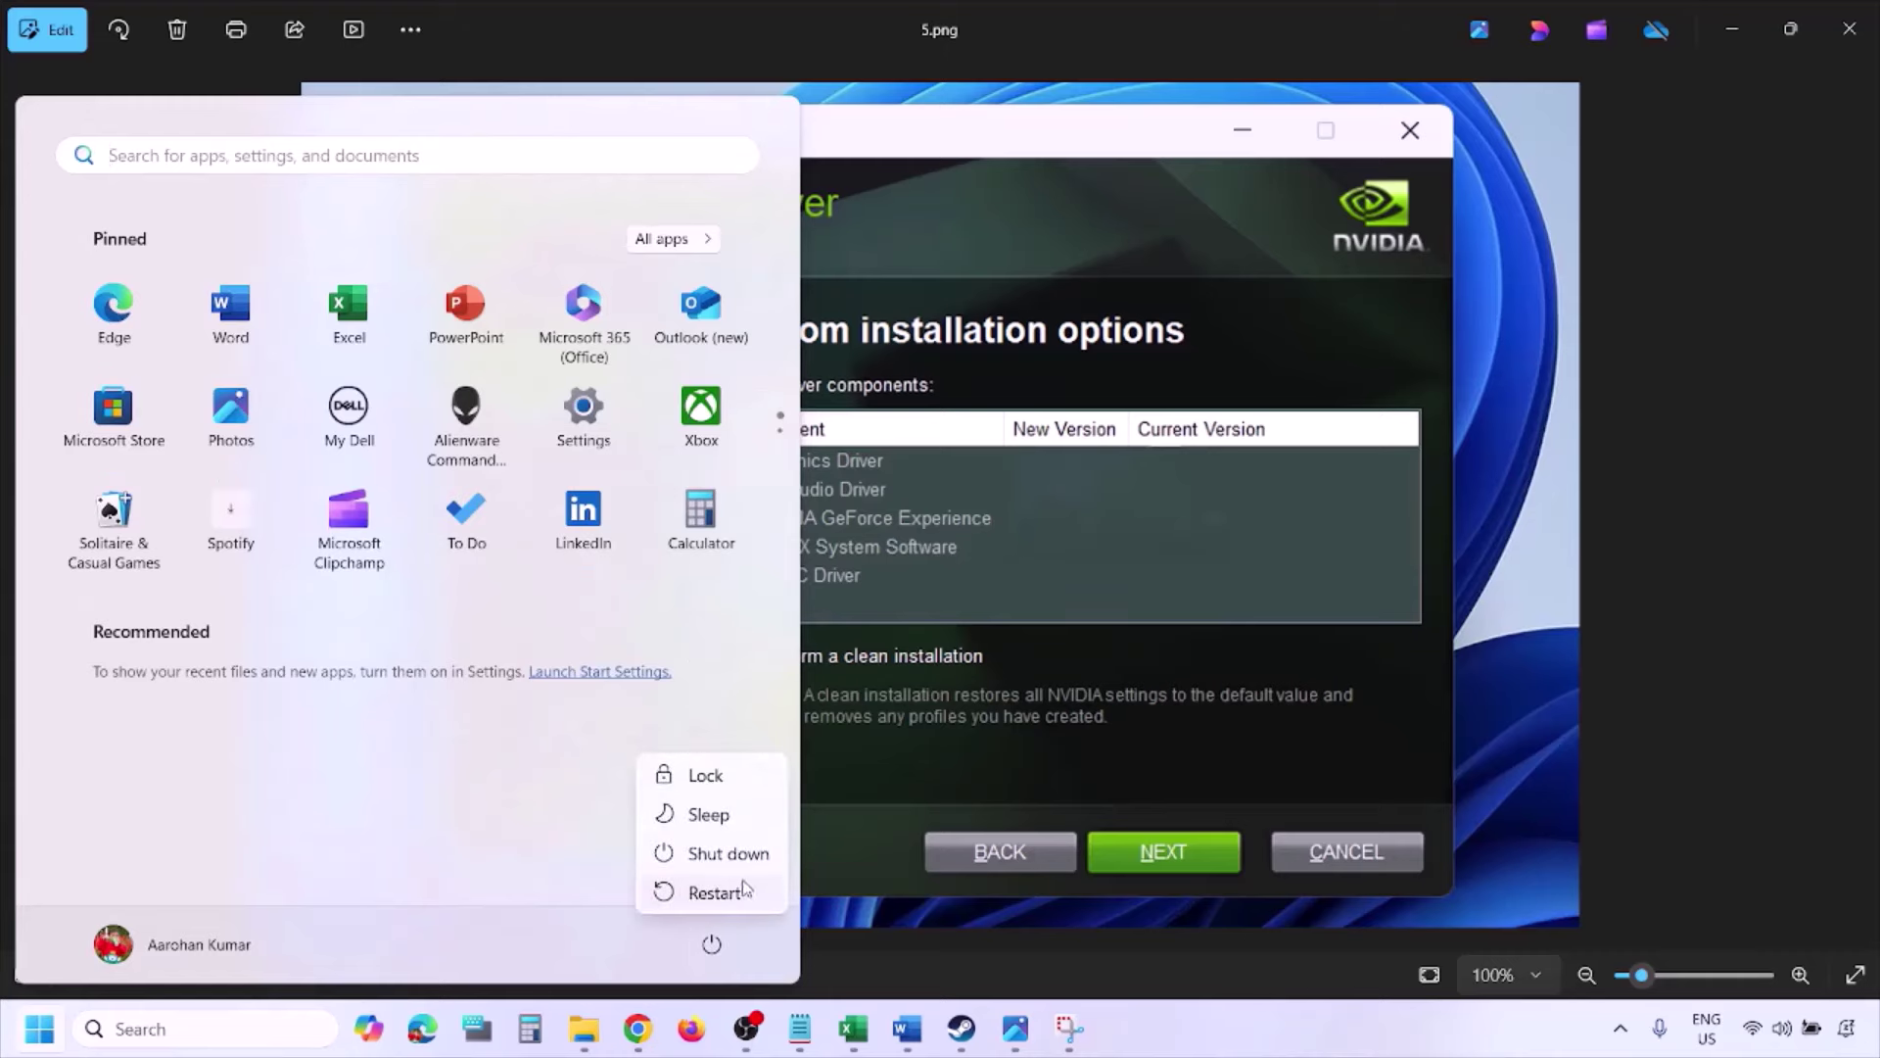
{"action": "key", "text": "Escape"}
{"action": "key", "text": "Escape"}
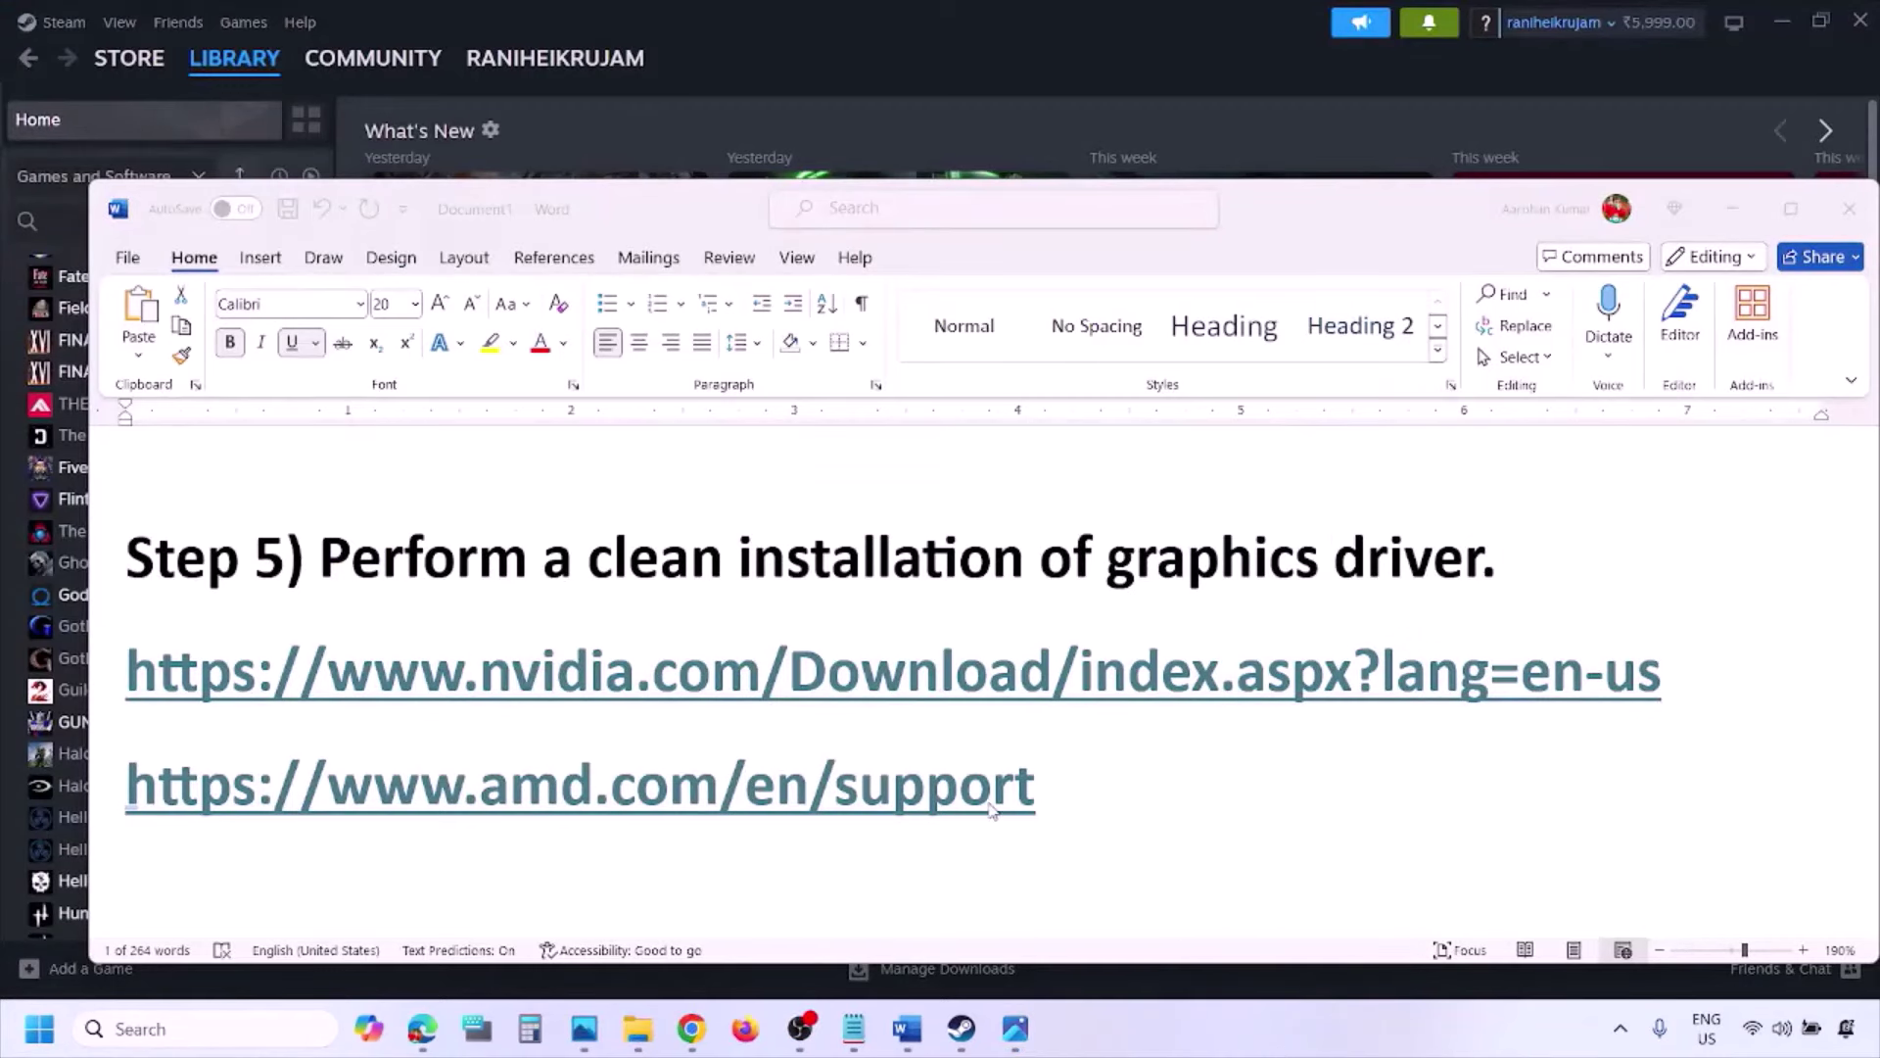
- Highlight the AMD support link in the Word notes, and look at the Windows power options again without restarting
{"action": "left_click", "coordinate": [1109, 787]}
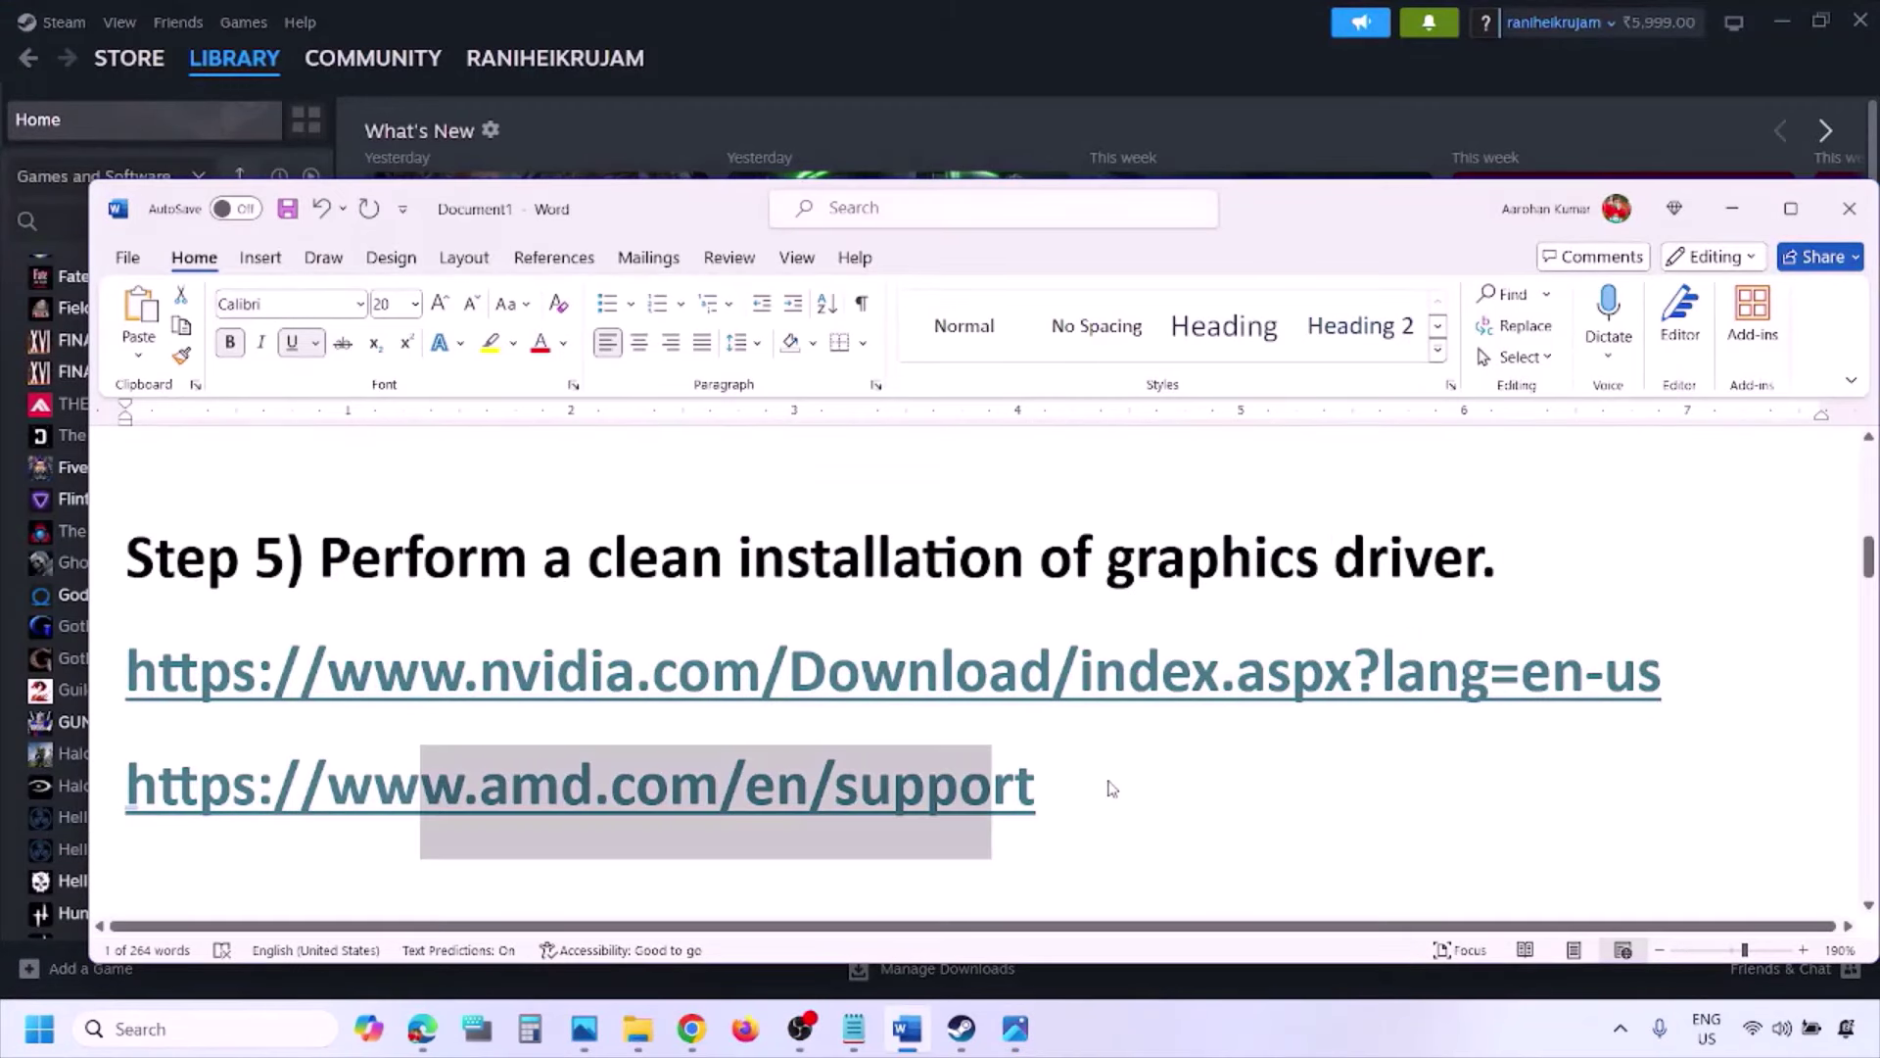
{"action": "triple_click", "coordinate": [1070, 790]}
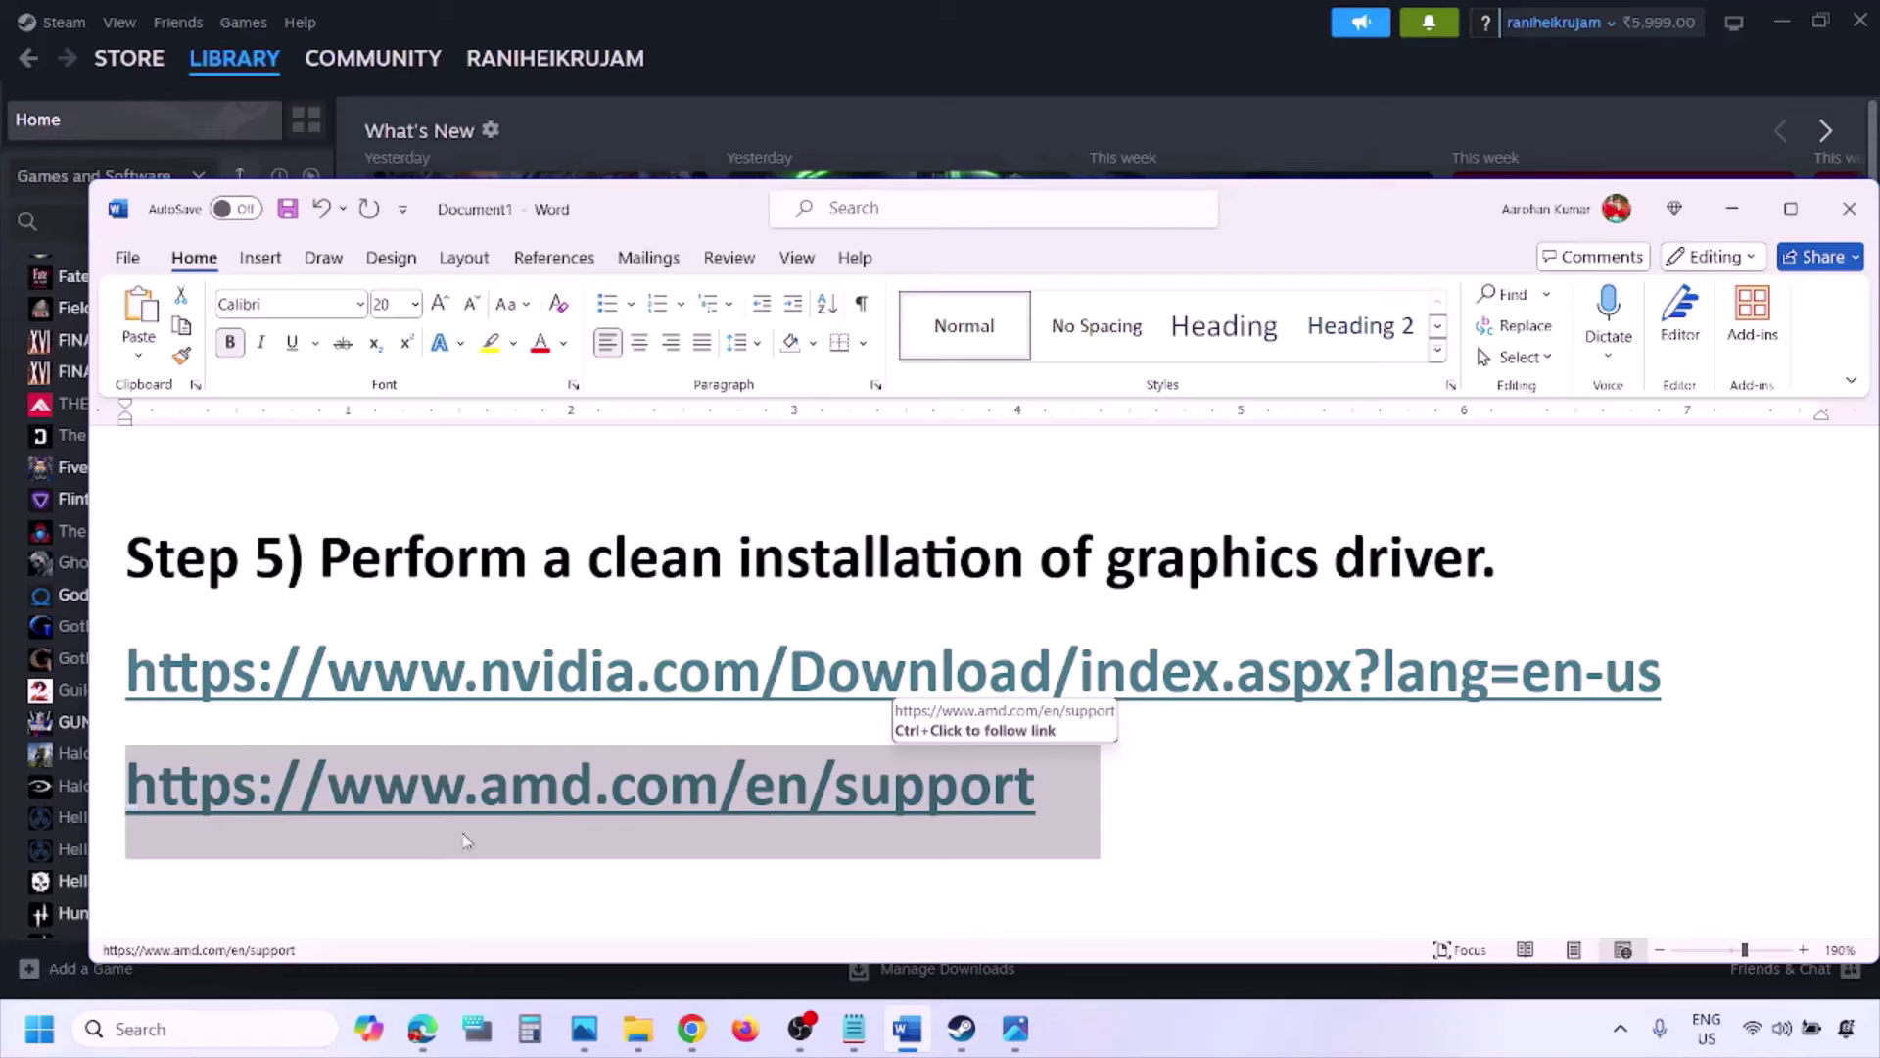
{"action": "left_click", "coordinate": [39, 1028]}
{"action": "left_click", "coordinate": [712, 945]}
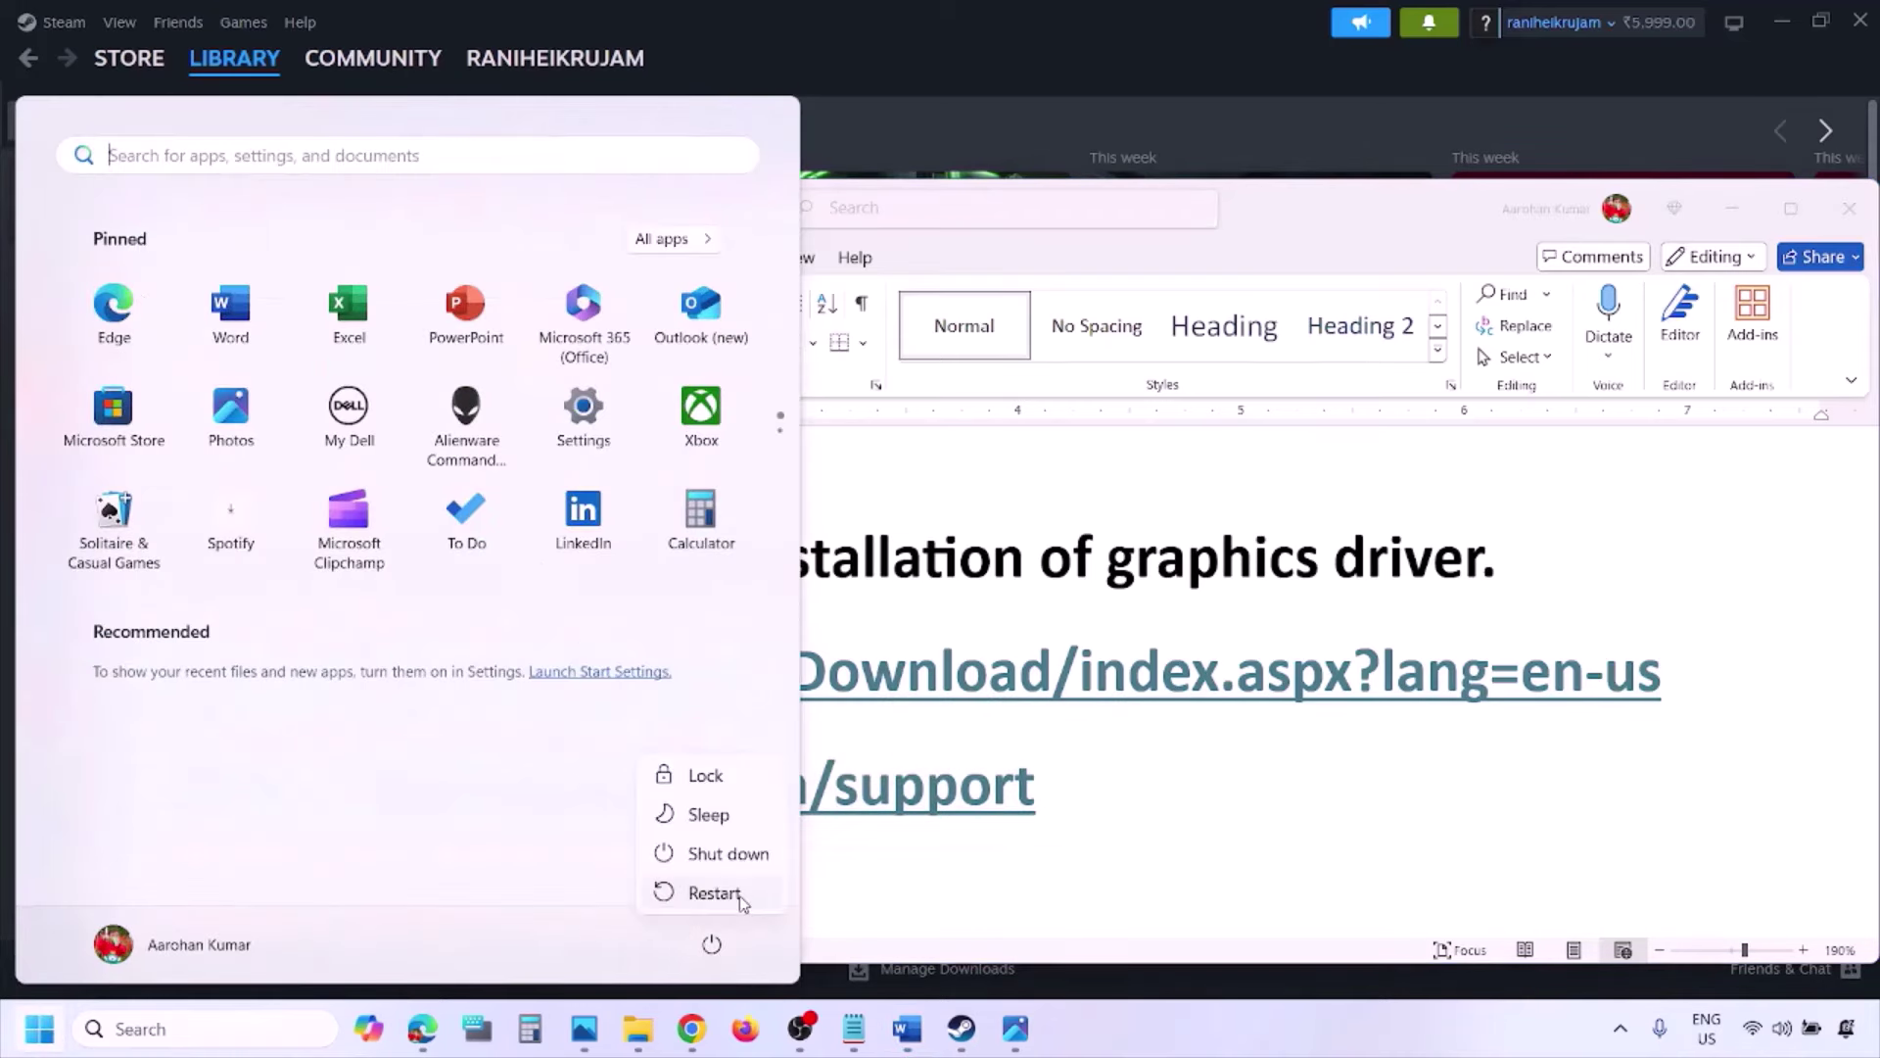
{"action": "left_click", "coordinate": [1188, 1034]}
{"action": "scroll", "coordinate": [881, 672], "scroll_direction": "down", "scroll_amount": 5}
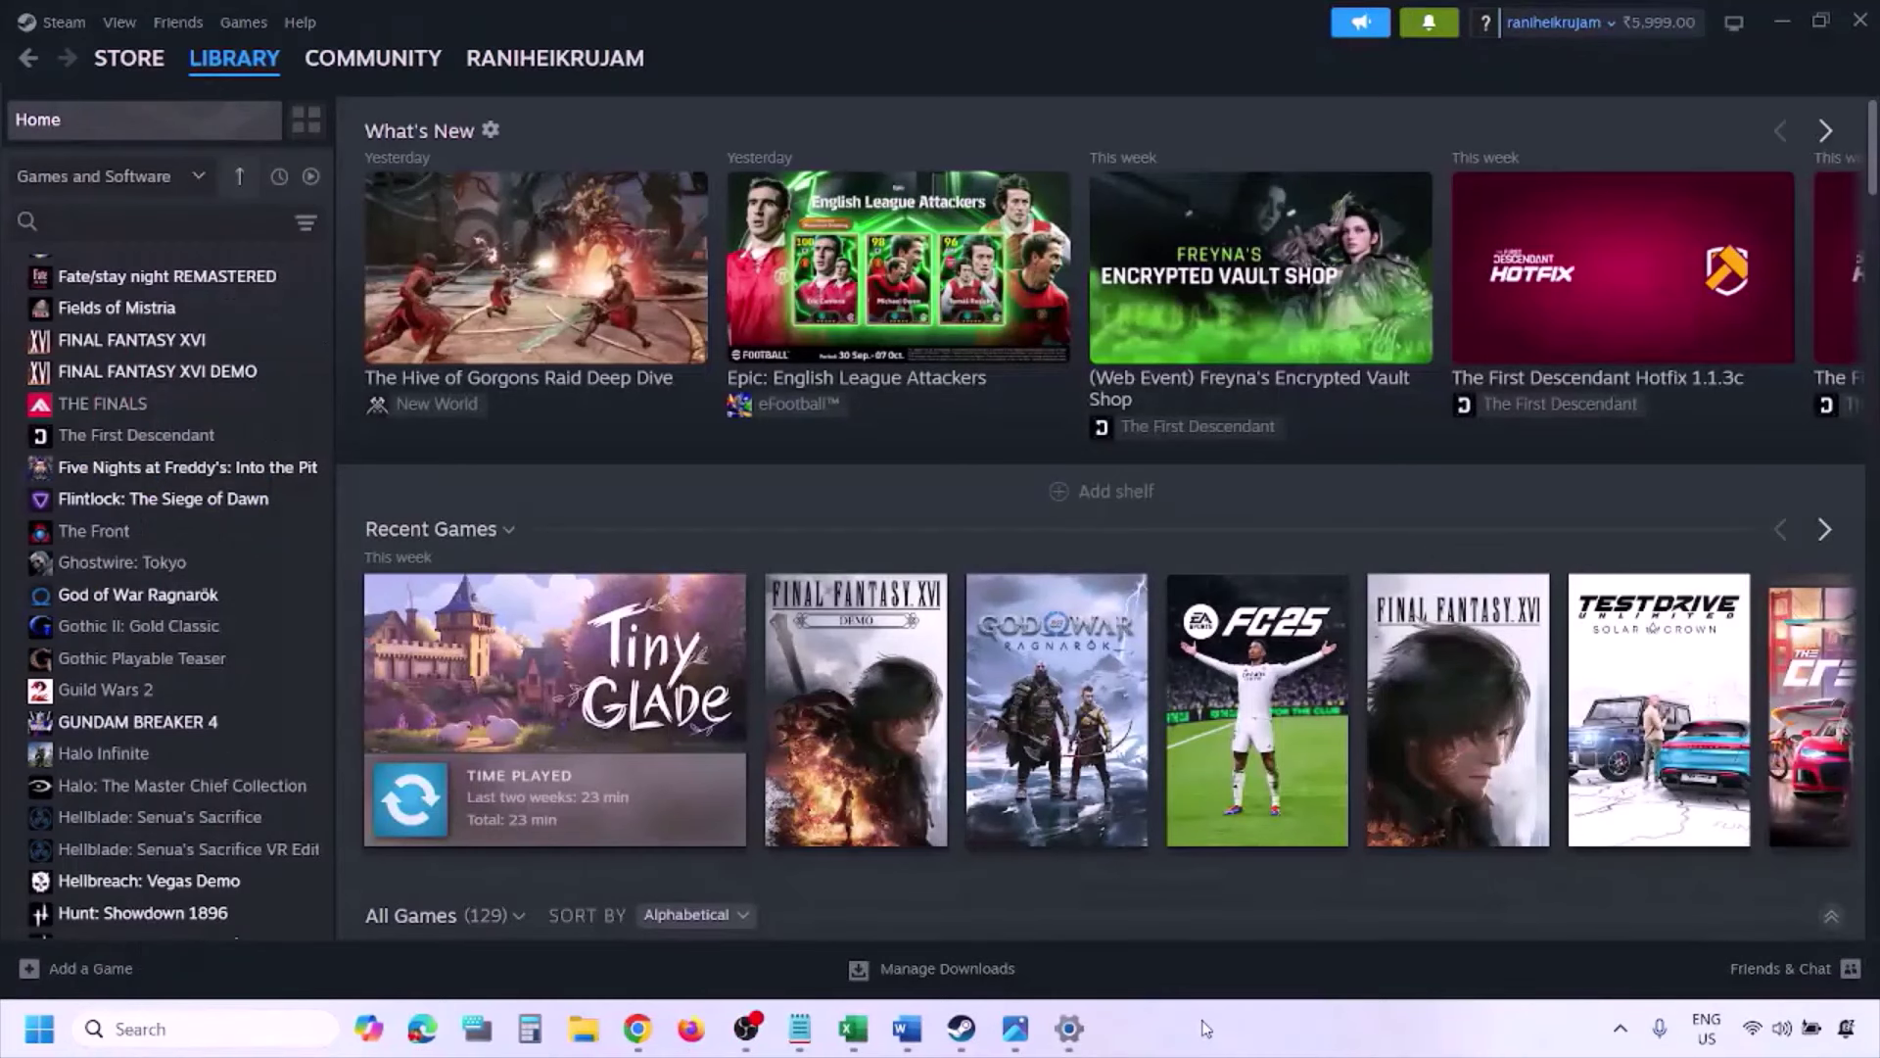
- Search Windows for "graphics" and open Graphics settings
{"action": "left_click", "coordinate": [228, 1022]}
{"action": "type", "text": "graphics"}
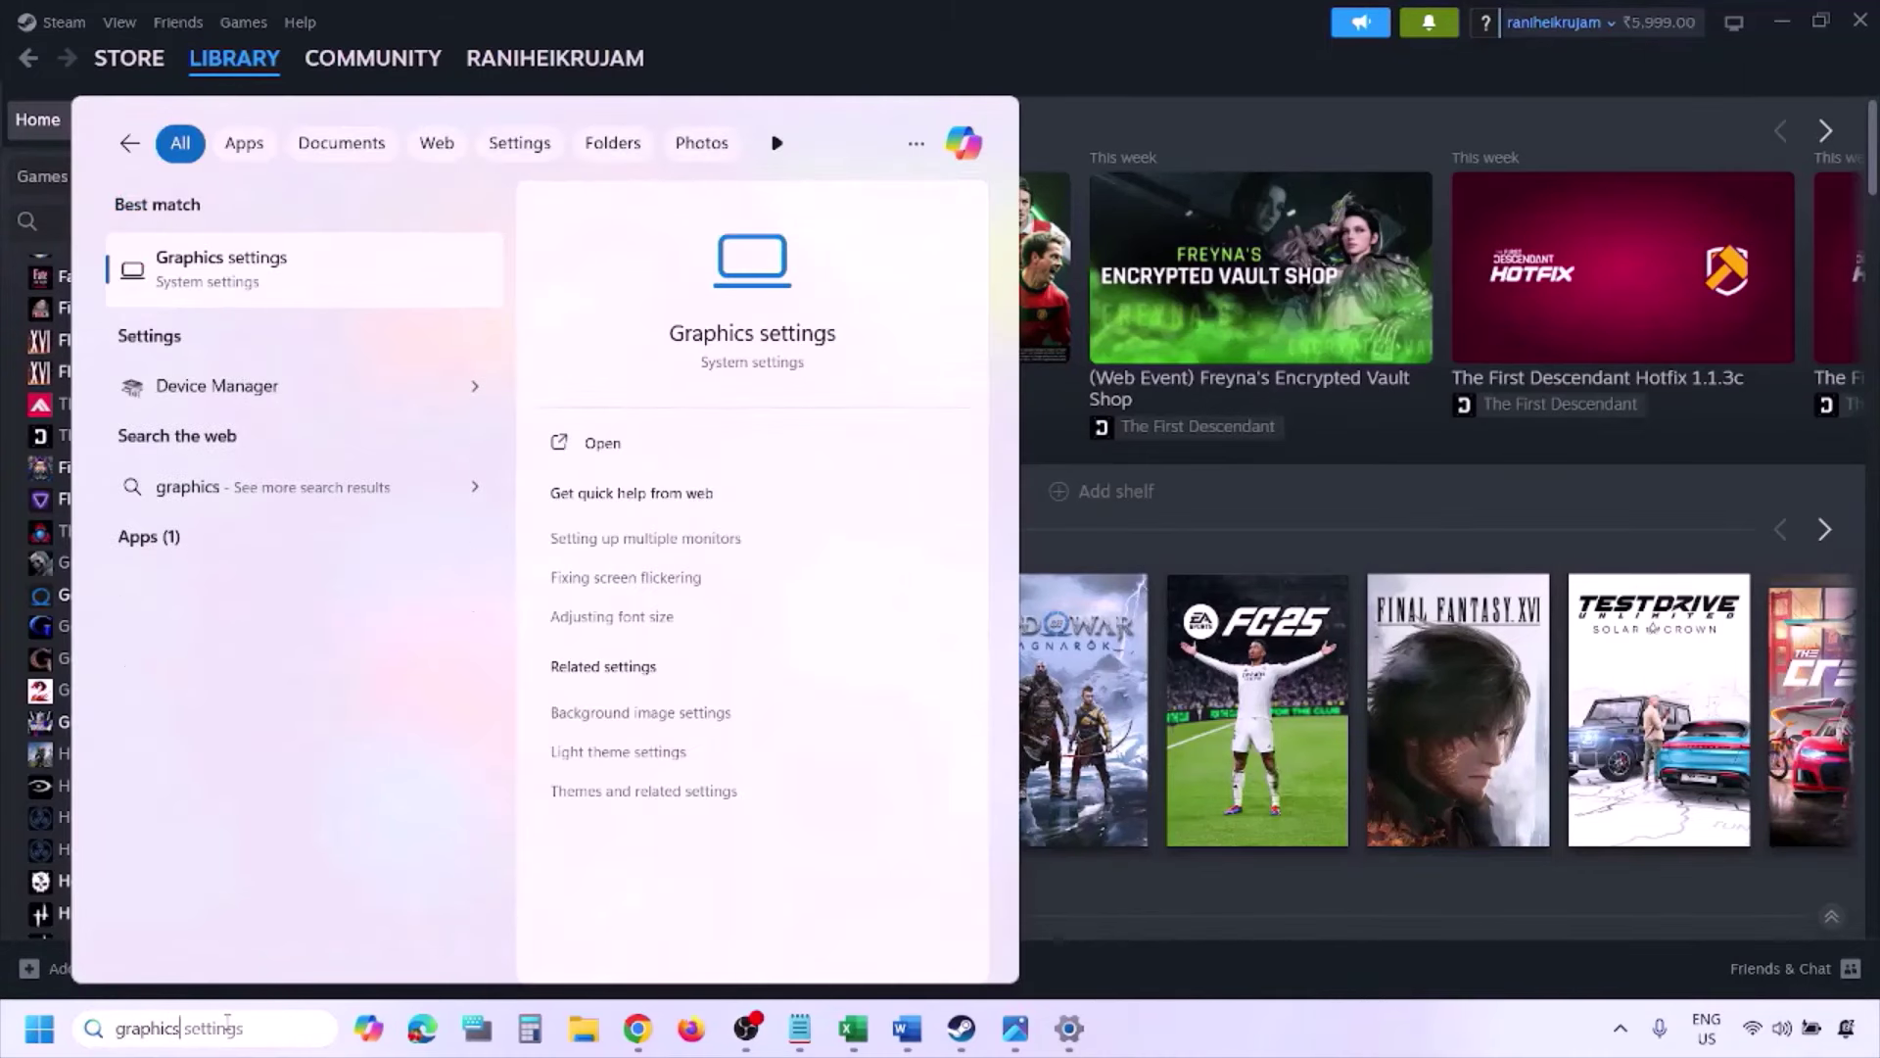
{"action": "left_click", "coordinate": [280, 279]}
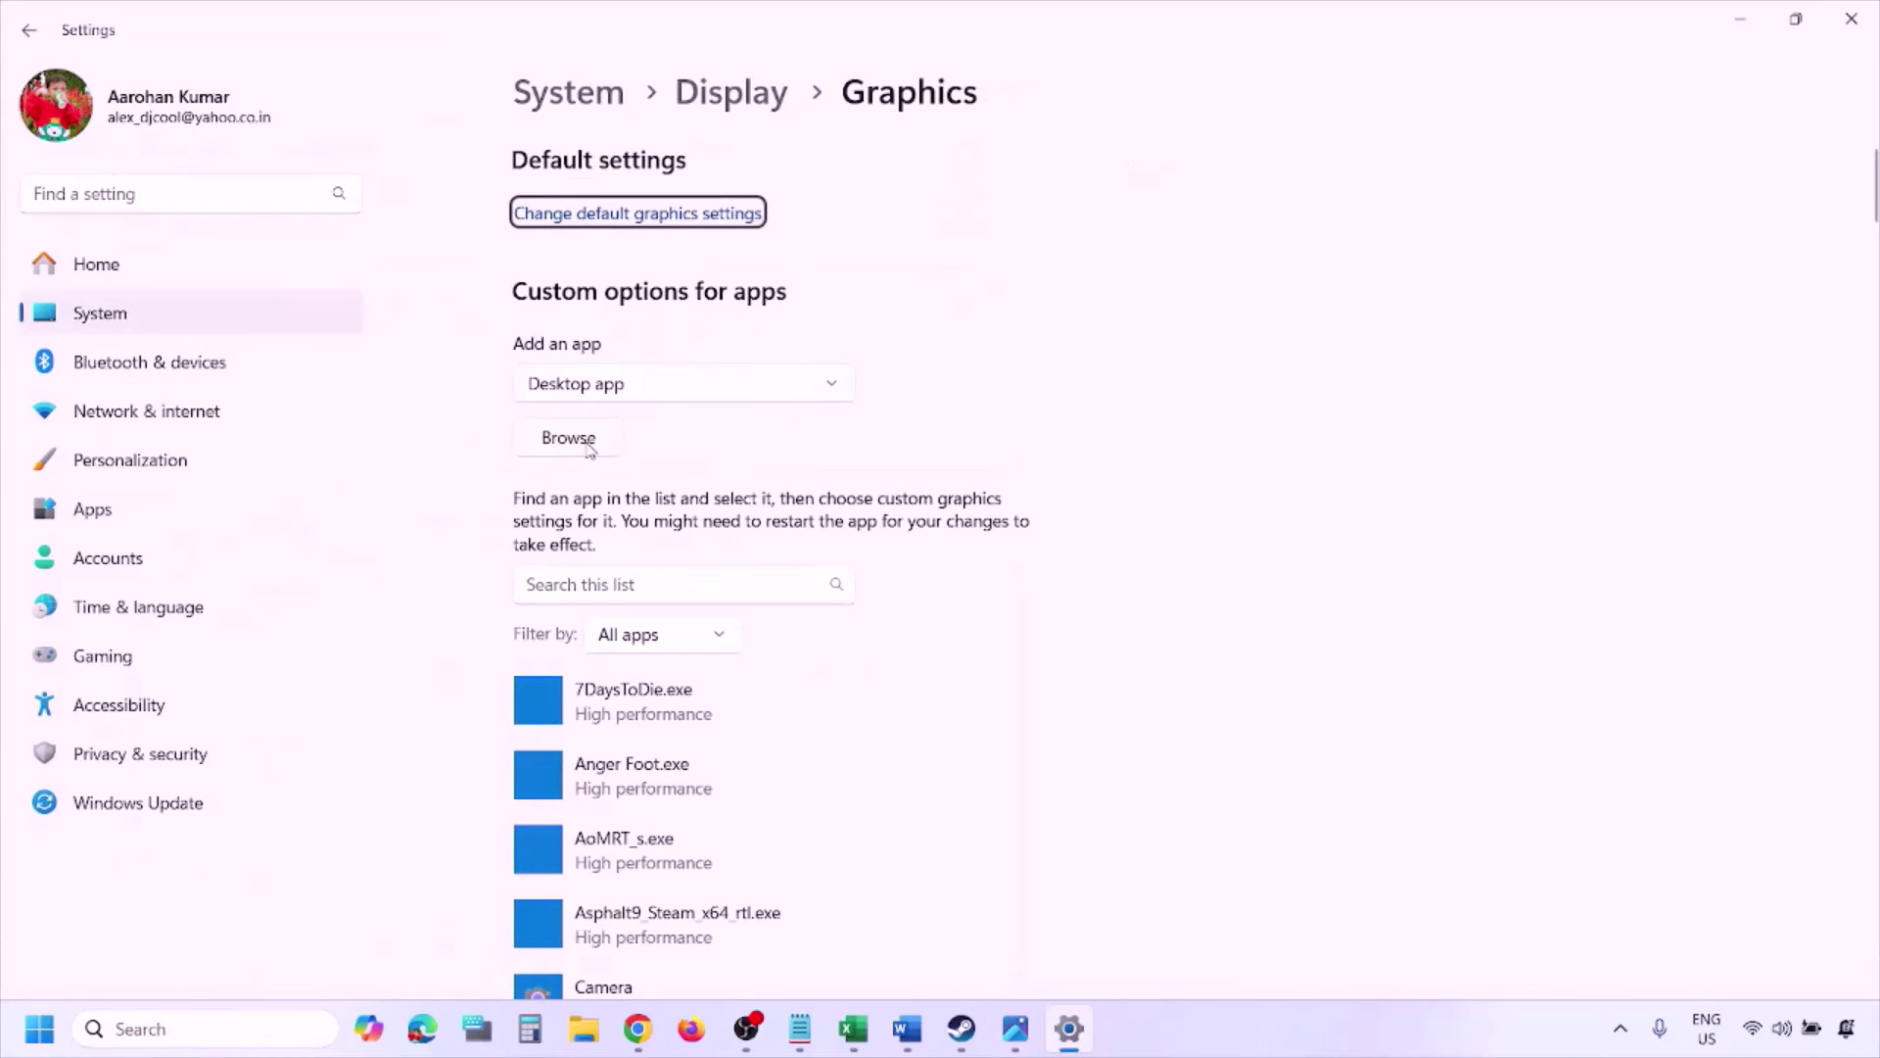
- Browse to C:\Program Files (x86)\Steam\steamapps for a desktop app, cancel without adding one, and view the graphics preference of CarX Street.exe
{"action": "left_click", "coordinate": [591, 445]}
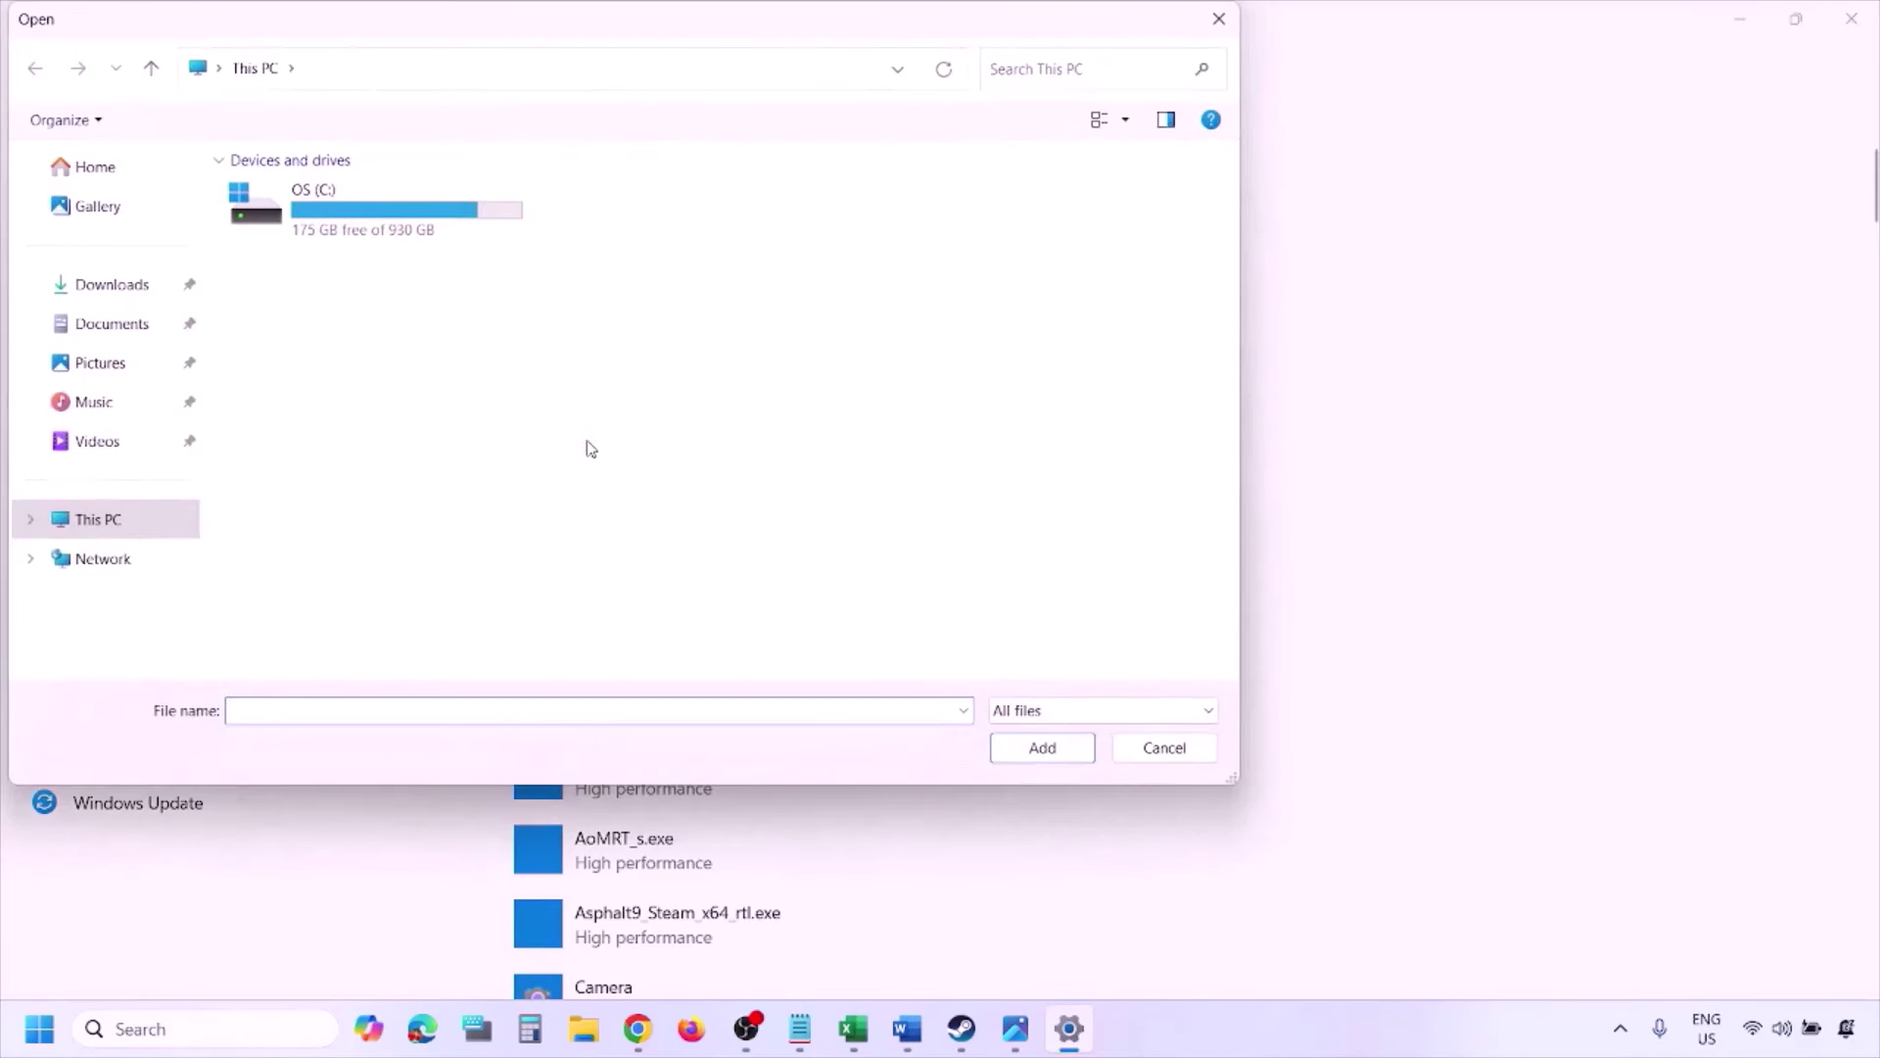
{"action": "double_click", "coordinate": [397, 225]}
{"action": "scroll", "coordinate": [431, 441], "scroll_direction": "down", "scroll_amount": 3}
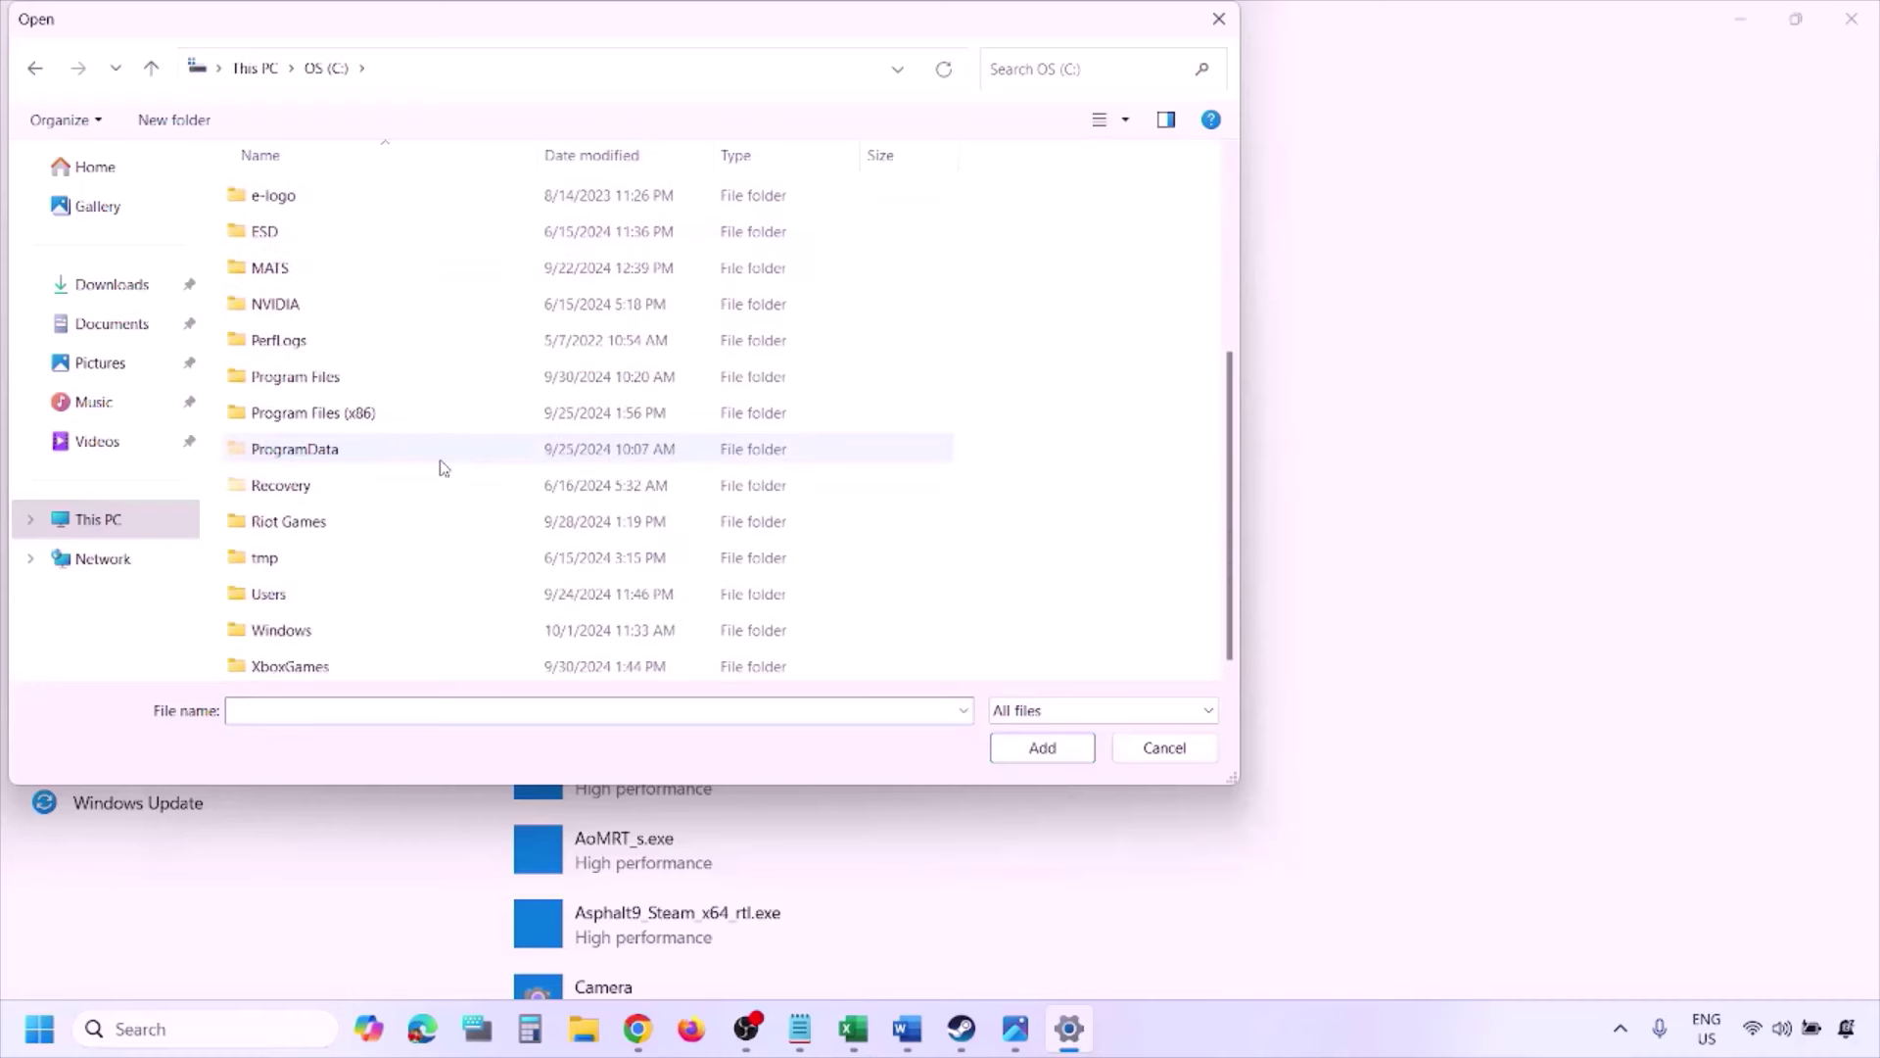
{"action": "double_click", "coordinate": [391, 424]}
{"action": "scroll", "coordinate": [421, 416], "scroll_direction": "down", "scroll_amount": 8}
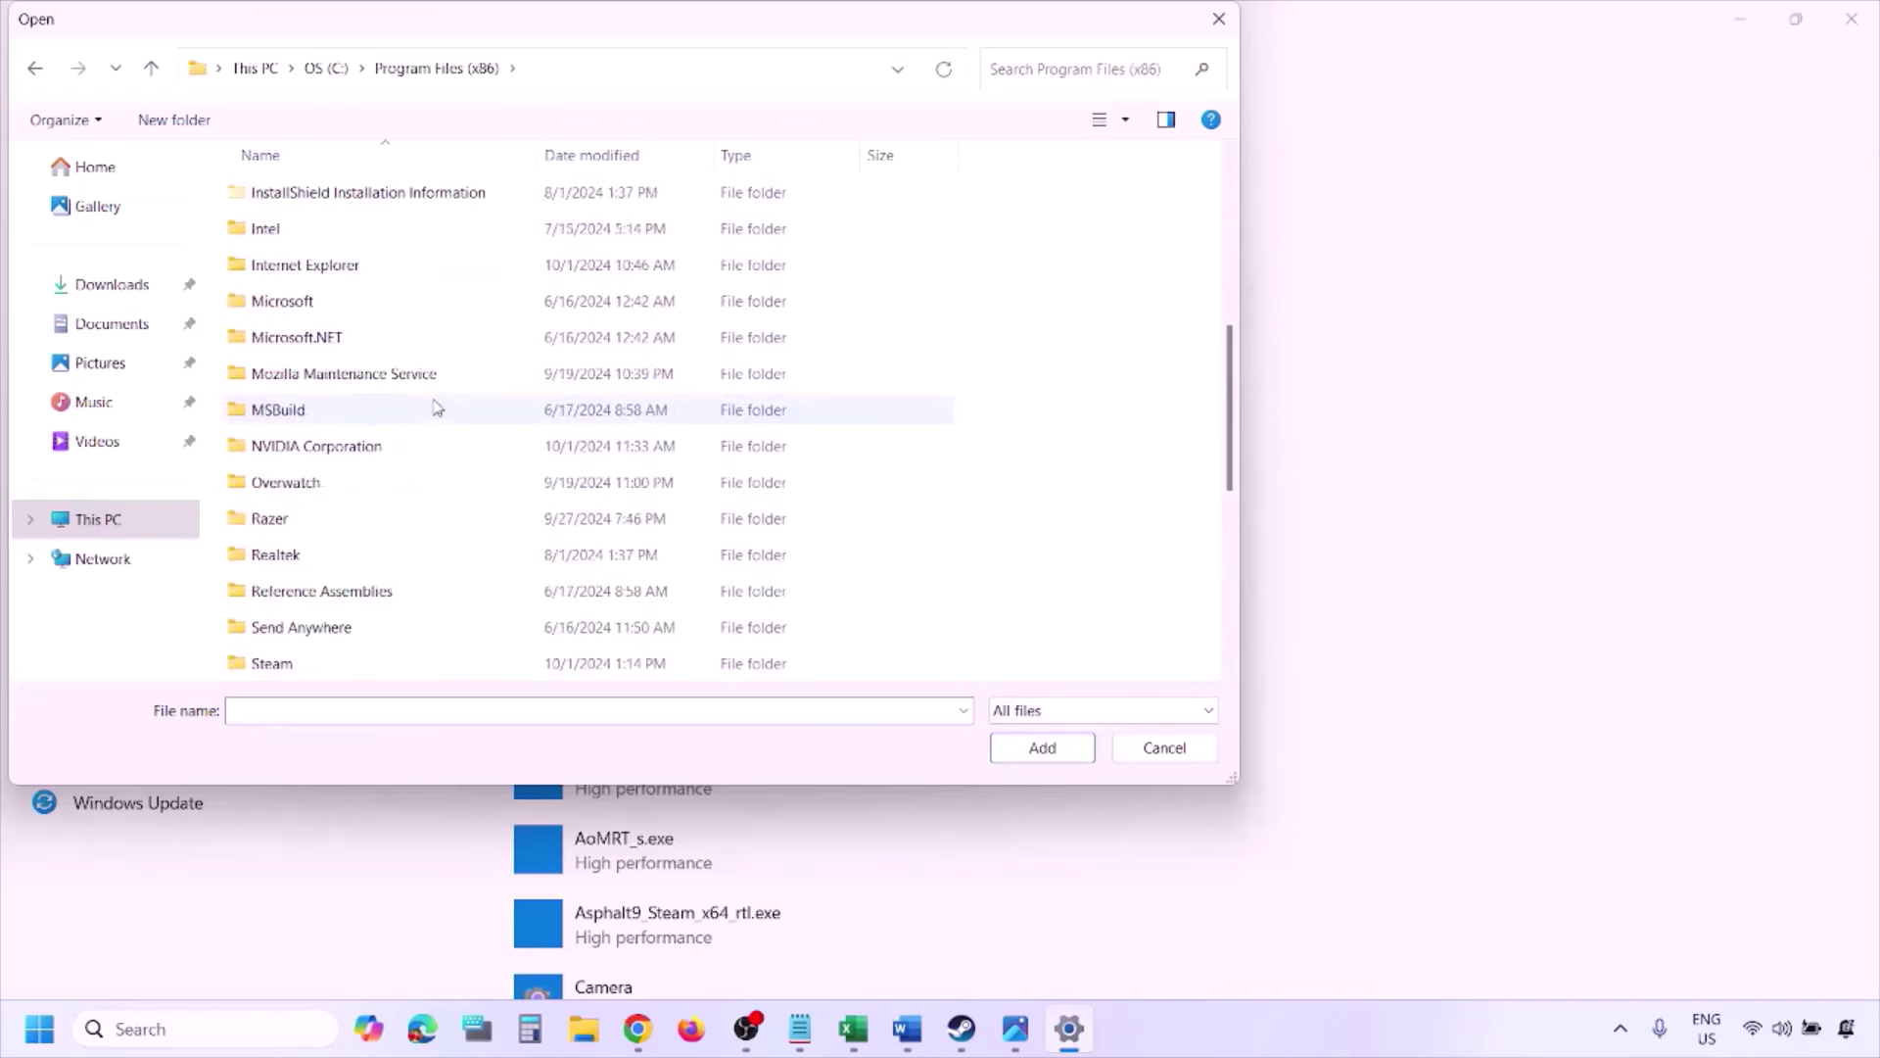
{"action": "scroll", "coordinate": [369, 461], "scroll_direction": "down", "scroll_amount": 3}
{"action": "double_click", "coordinate": [284, 337]}
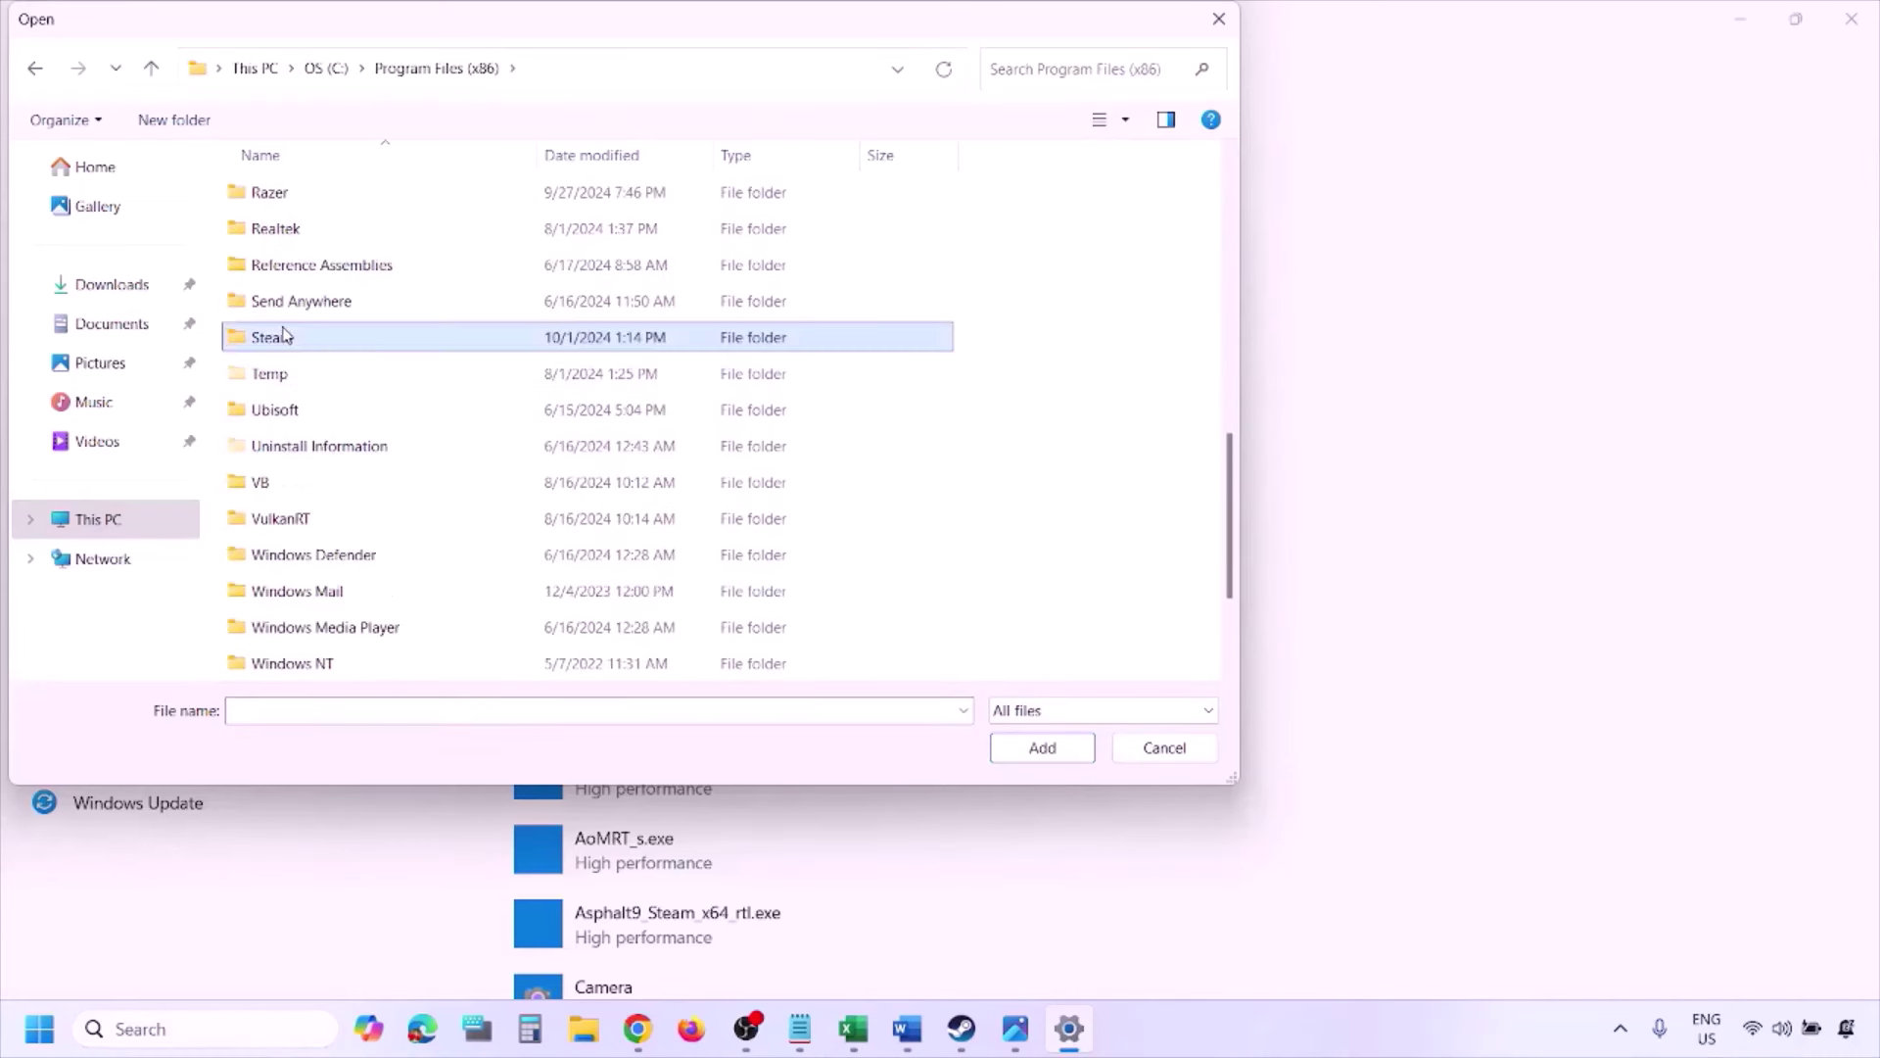
{"action": "scroll", "coordinate": [299, 500], "scroll_direction": "down", "scroll_amount": 2}
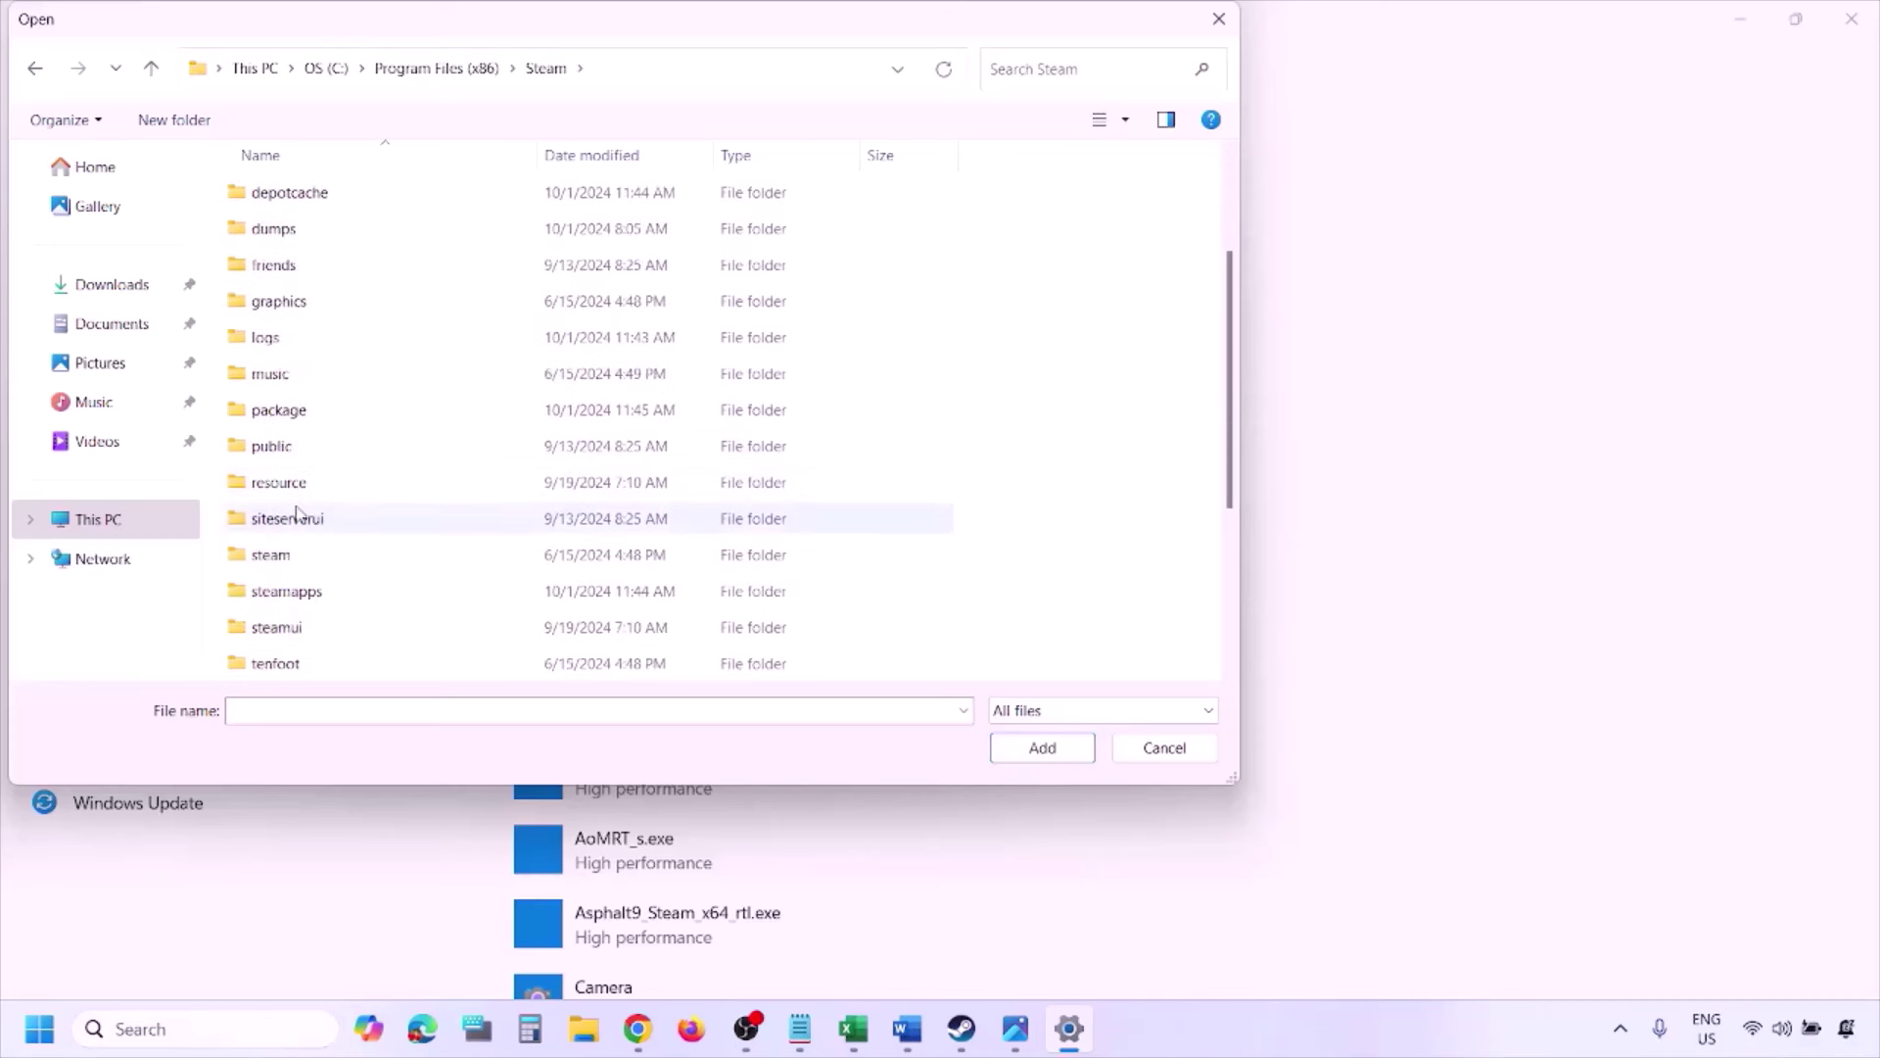
{"action": "scroll", "coordinate": [316, 437], "scroll_direction": "down", "scroll_amount": 2}
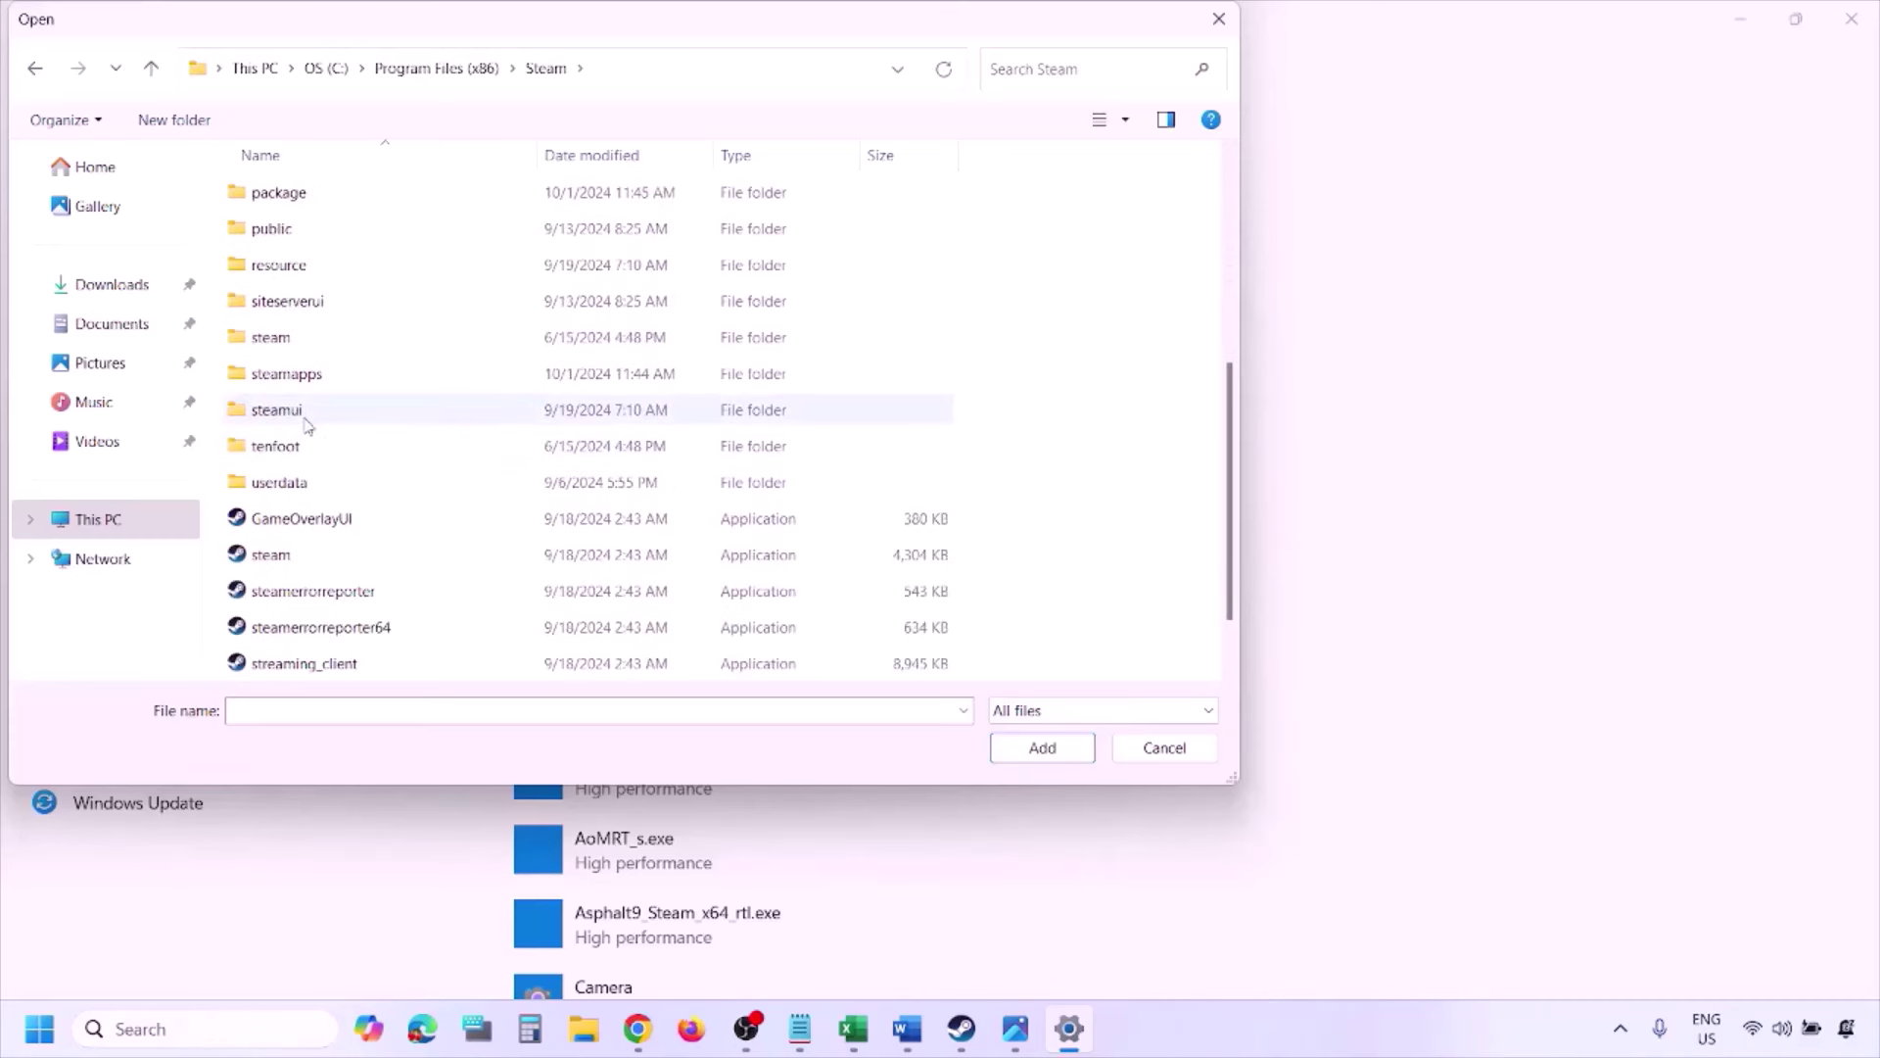
{"action": "double_click", "coordinate": [302, 377]}
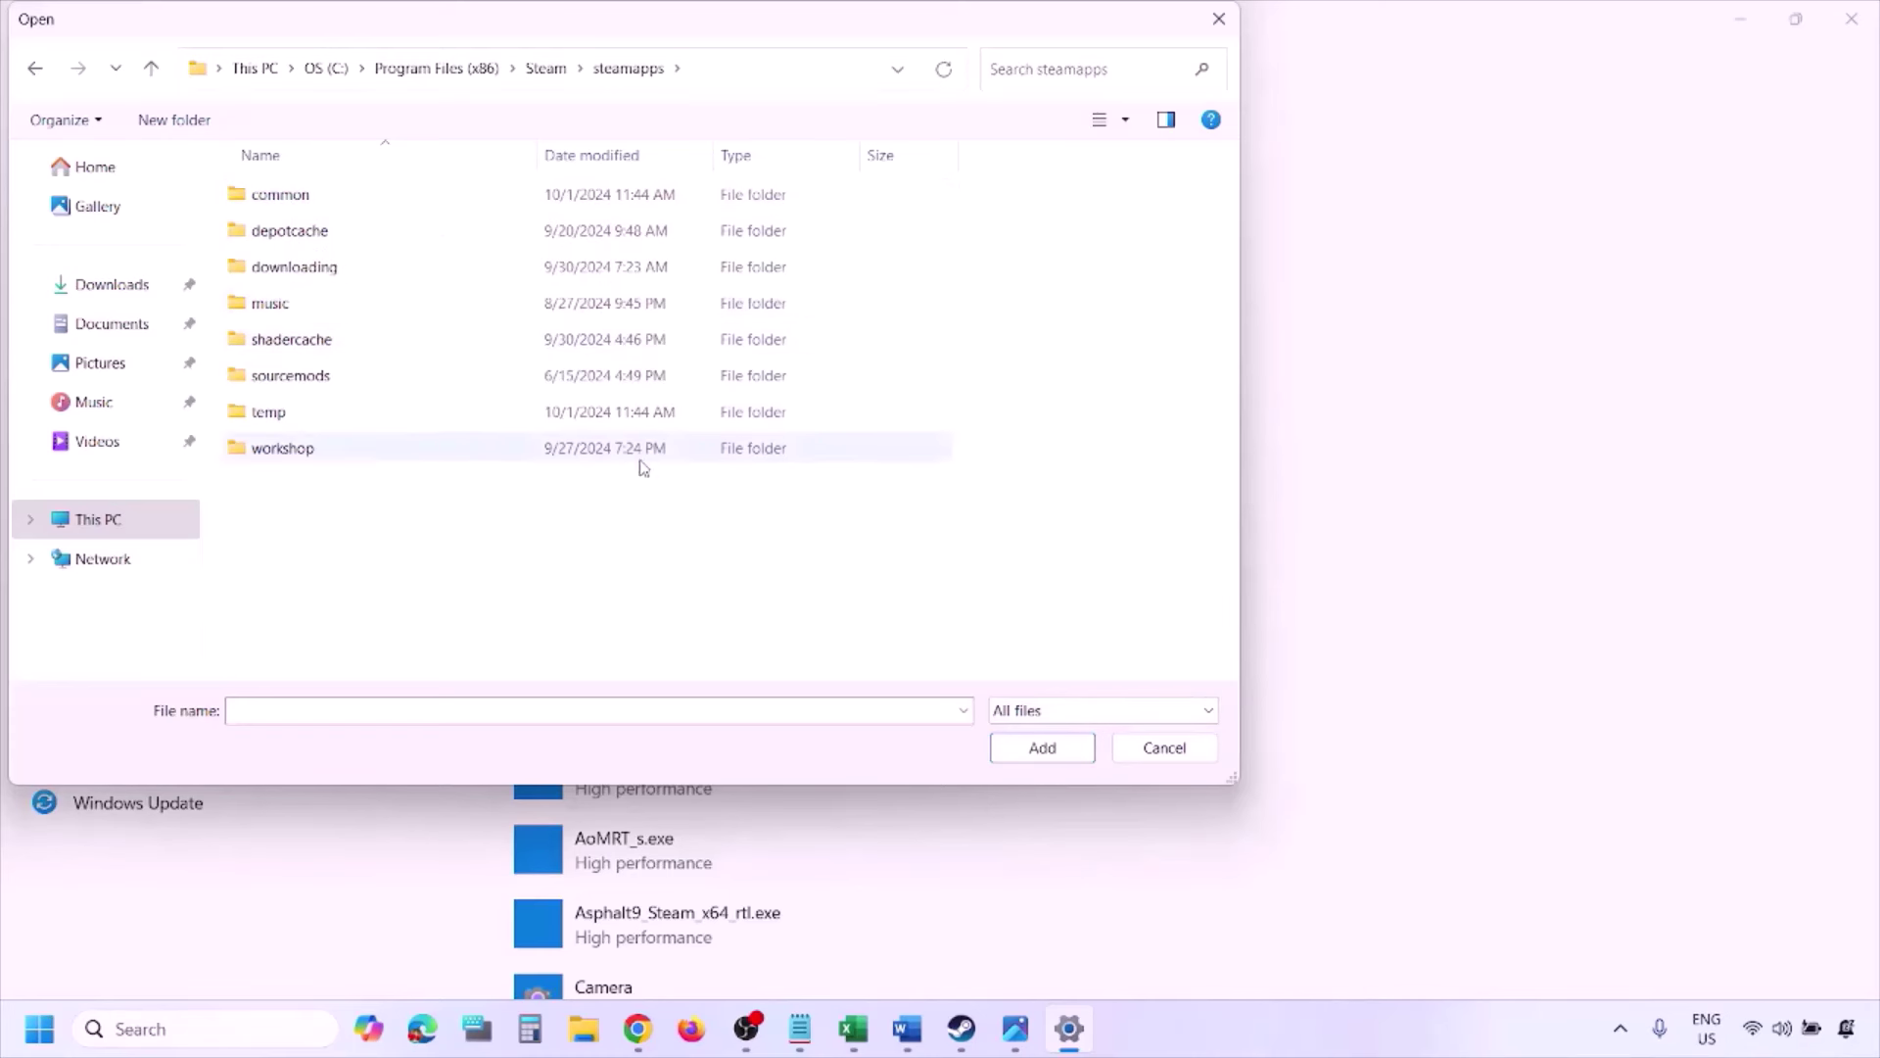
{"action": "left_click", "coordinate": [1142, 750]}
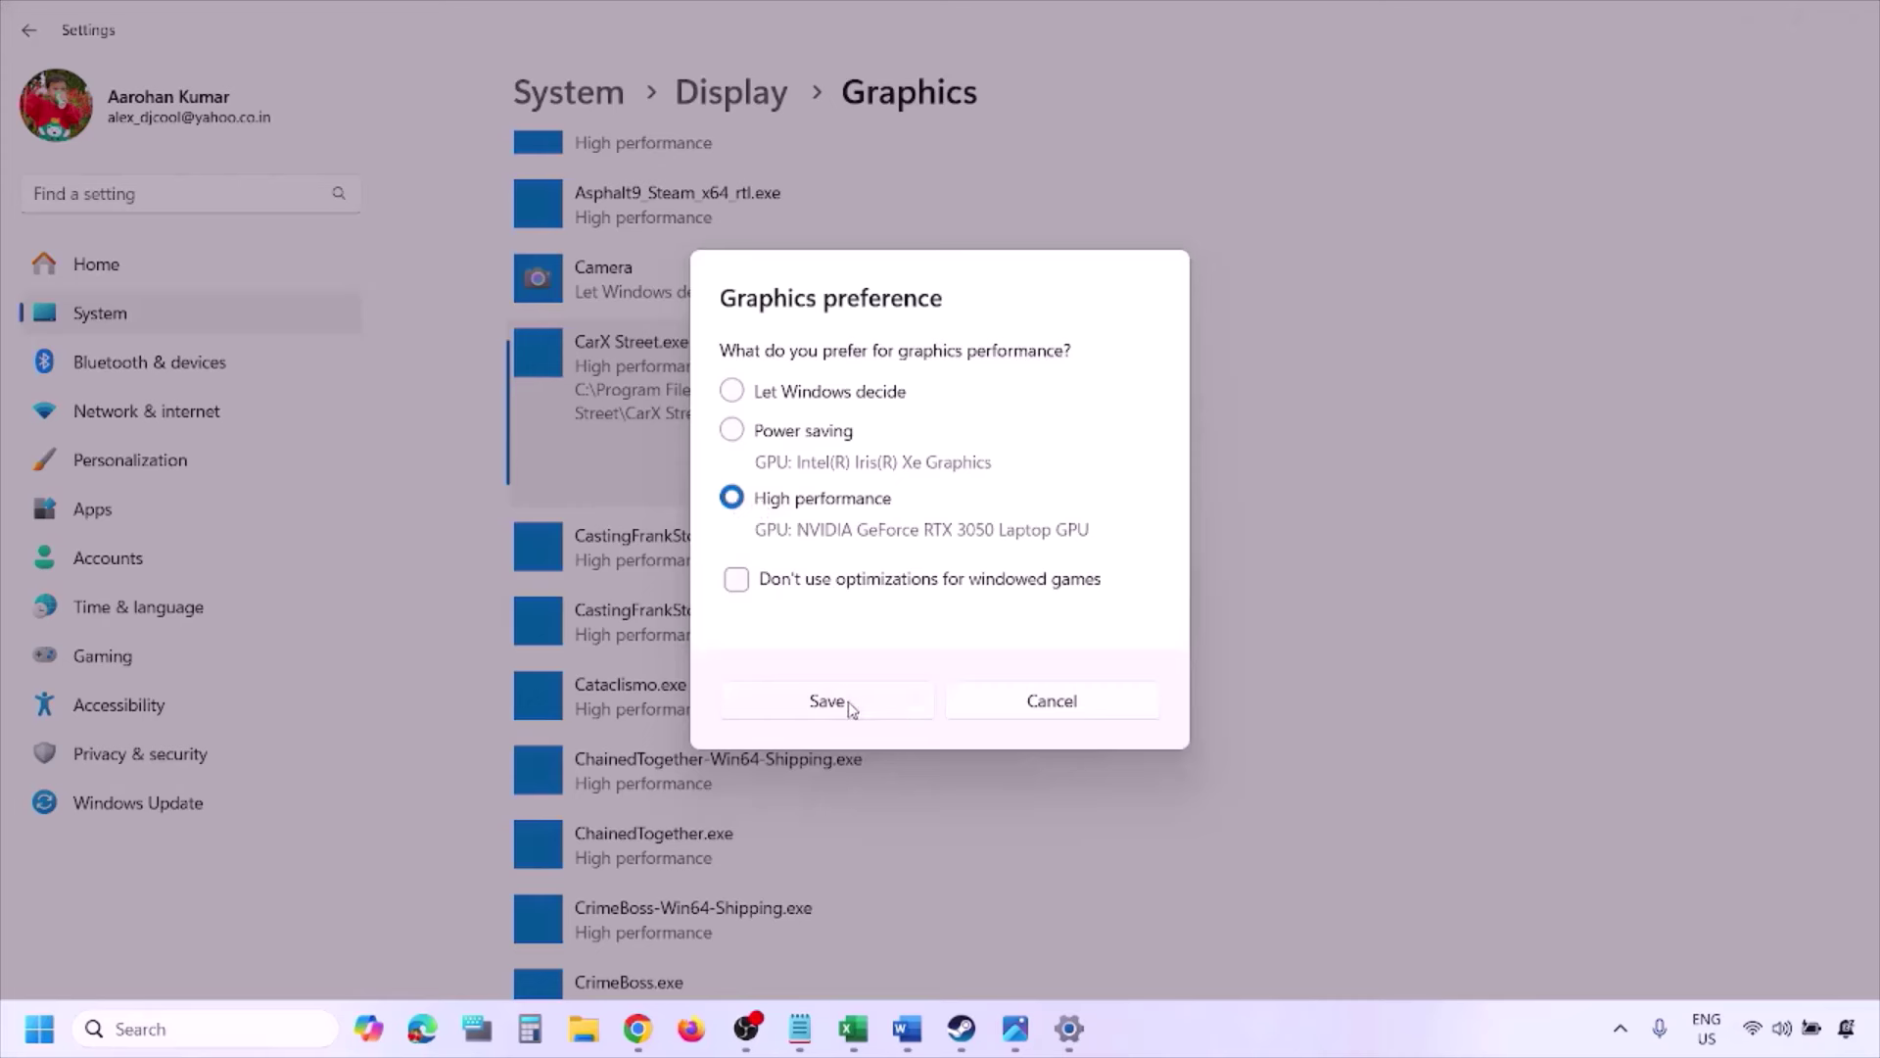
{"action": "left_click", "coordinate": [1140, 849]}
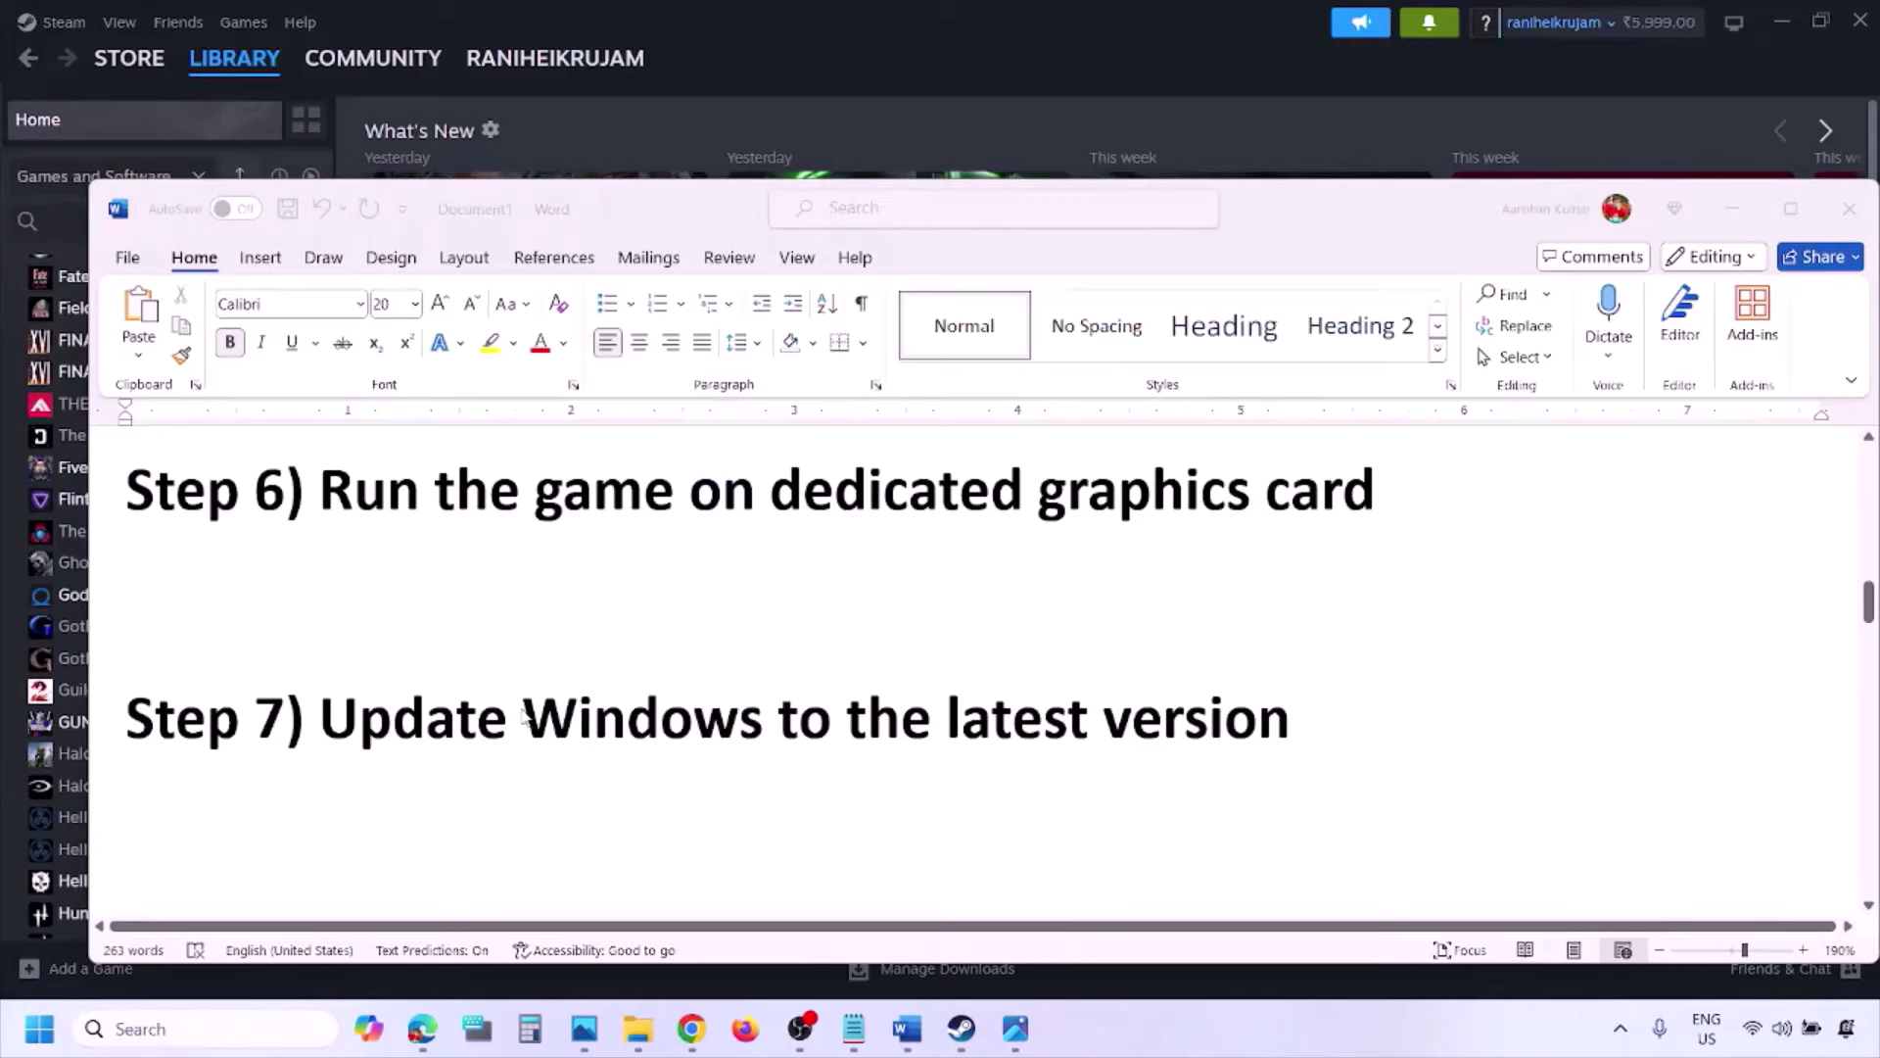
- Run a check for updates on the Windows Update page in Settings and view the Restart entry in the Windows power options
{"action": "left_click", "coordinate": [427, 705]}
{"action": "left_click_drag", "start_coordinate": [363, 723], "coordinate": [1263, 720]}
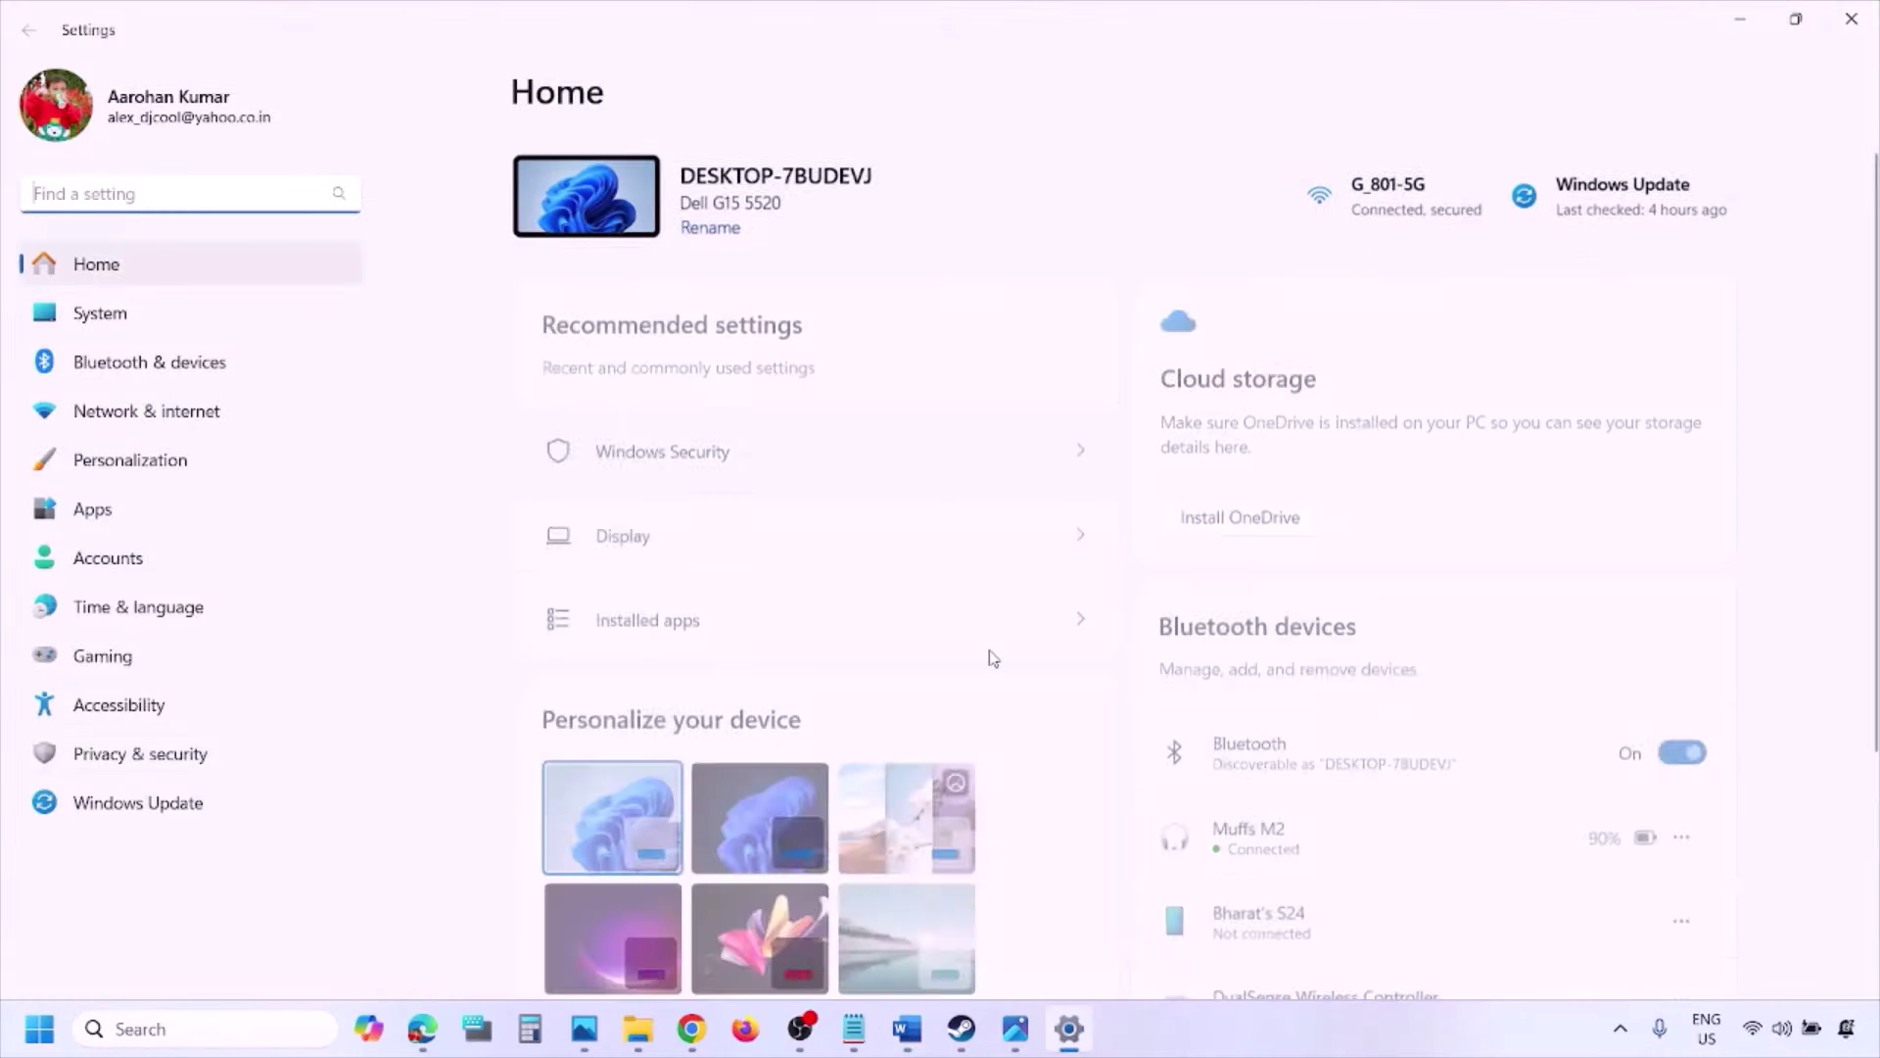
{"action": "left_click", "coordinate": [160, 805]}
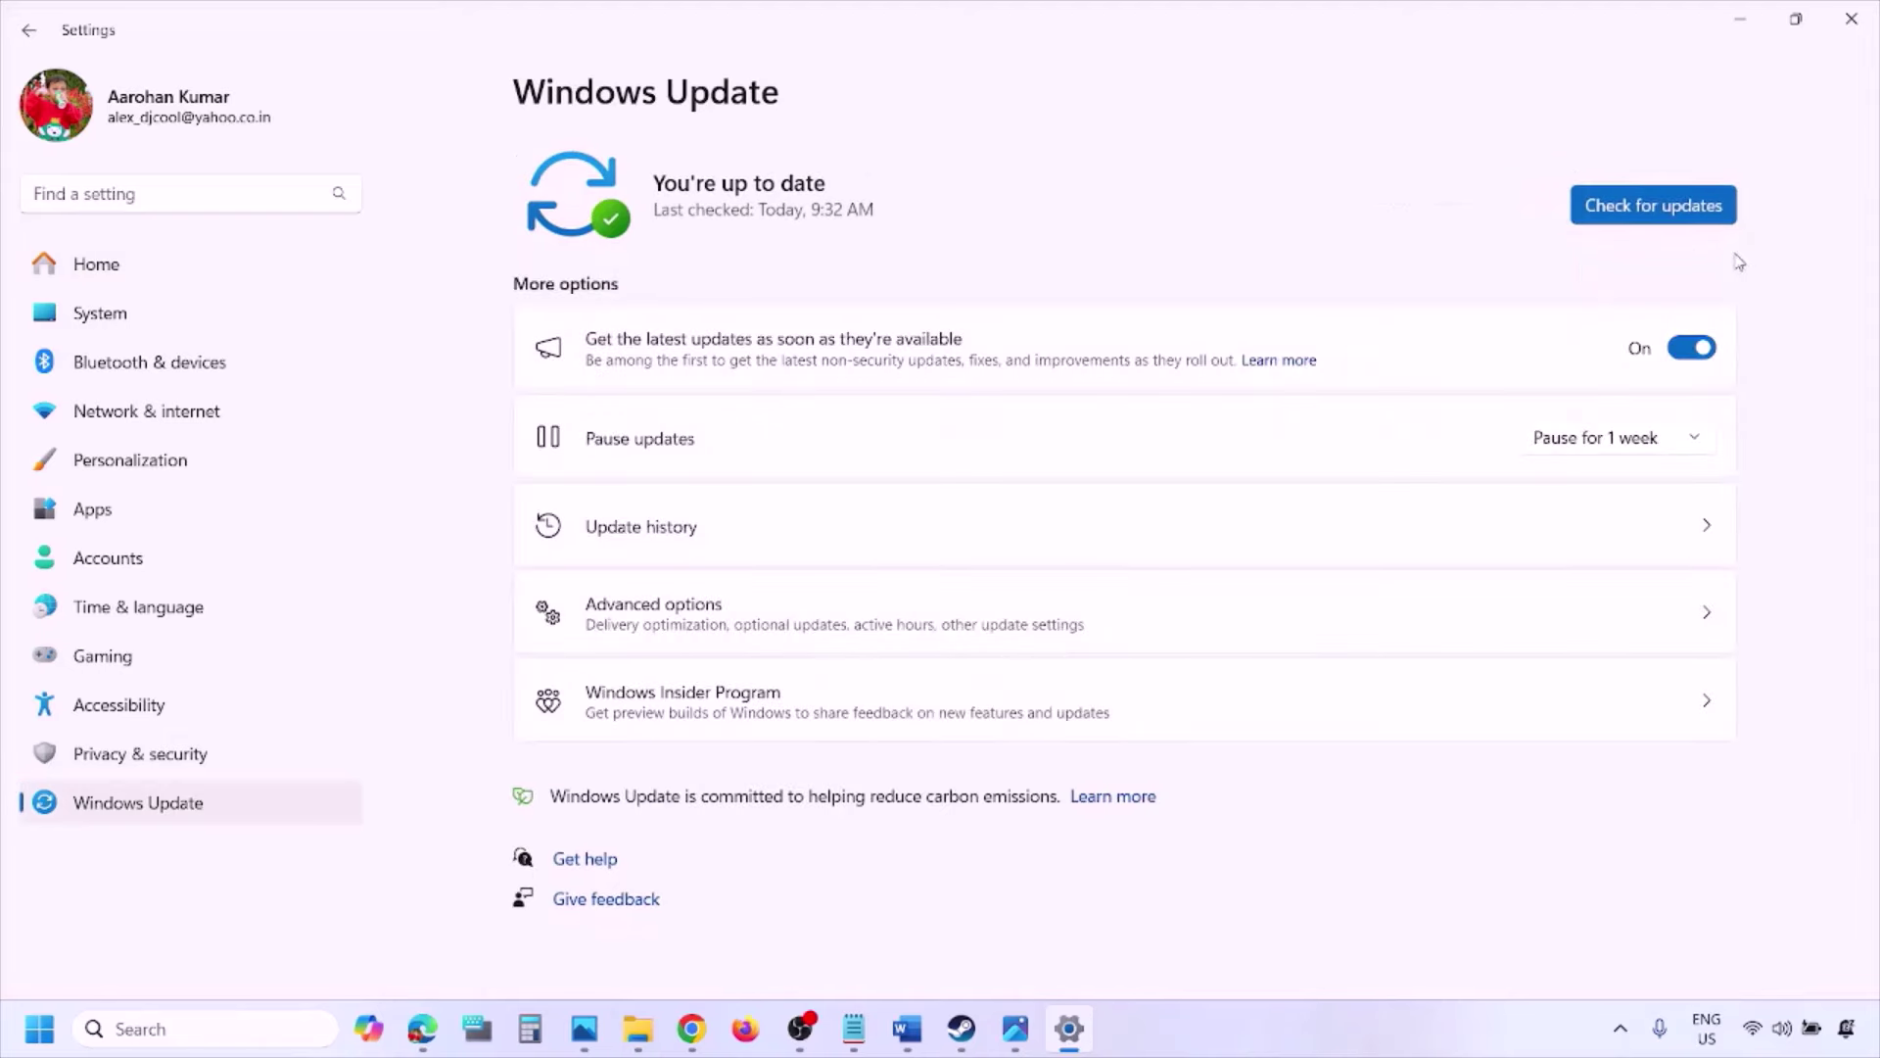
{"action": "left_click", "coordinate": [1653, 208]}
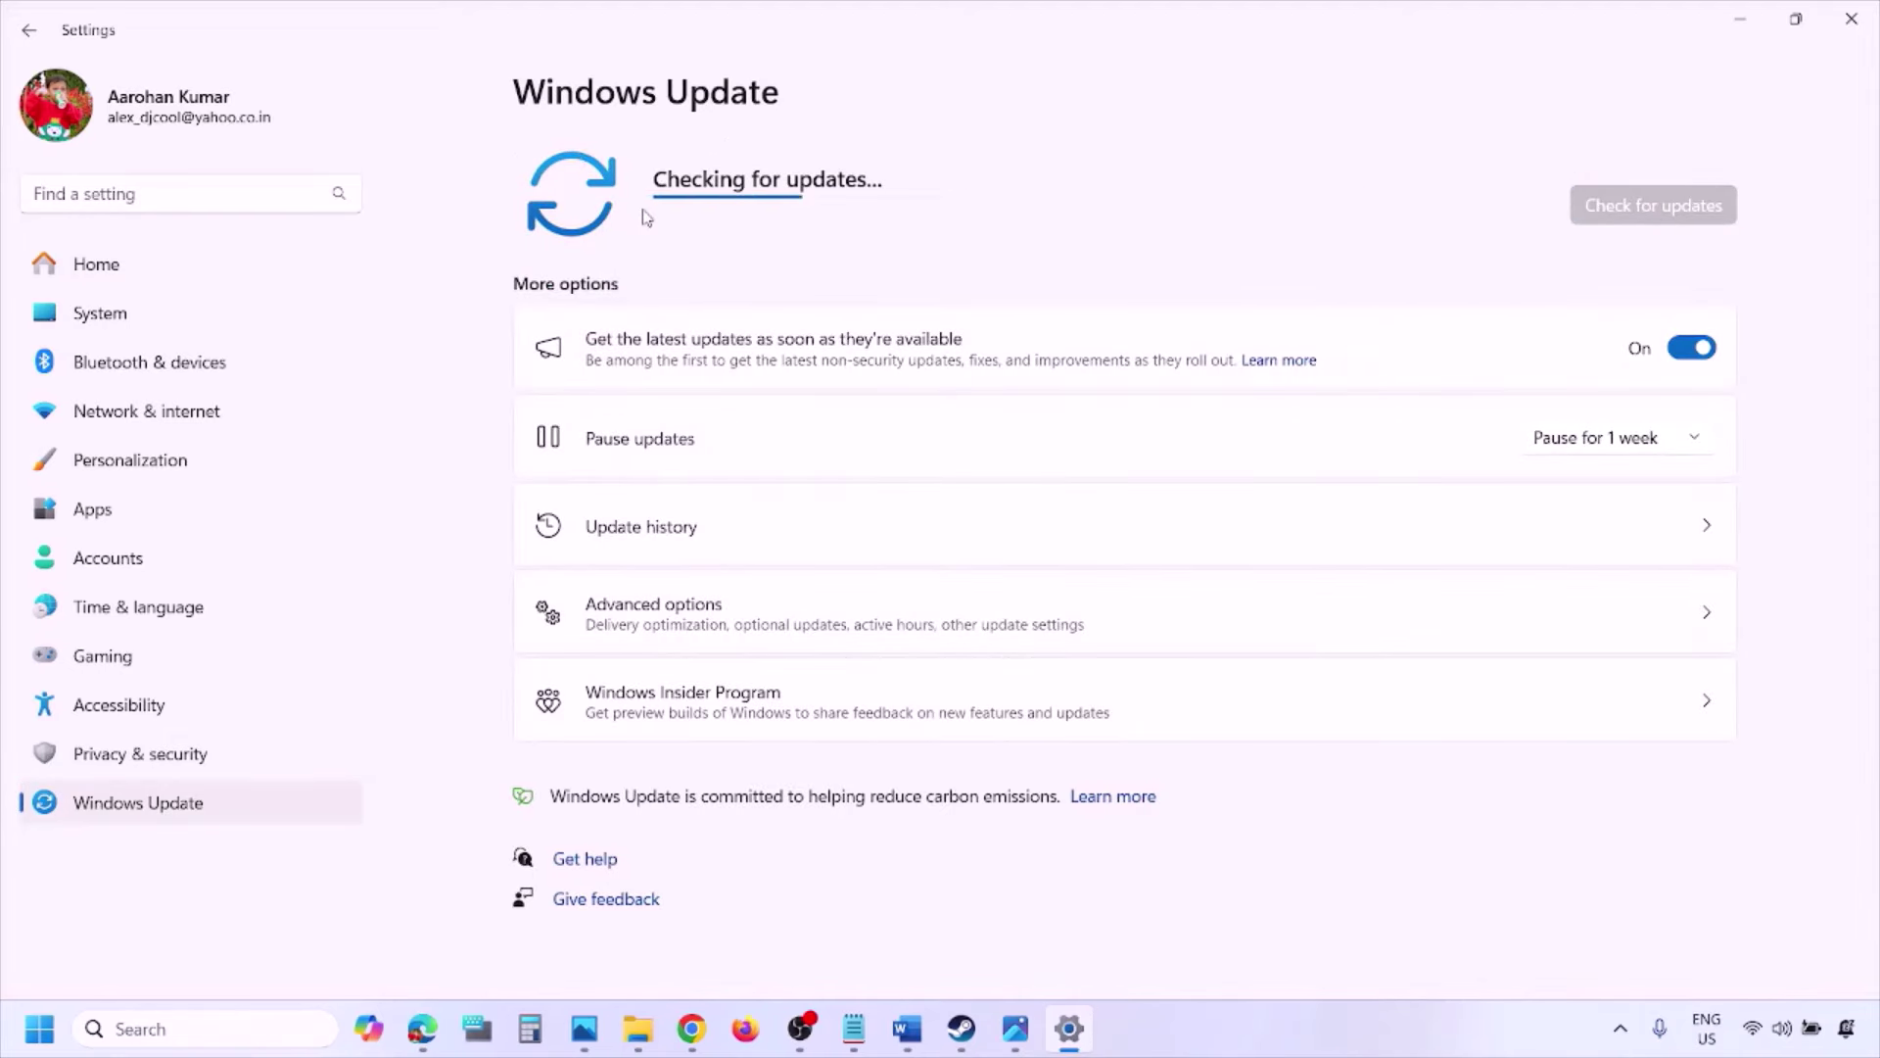
{"action": "left_click", "coordinate": [39, 1028]}
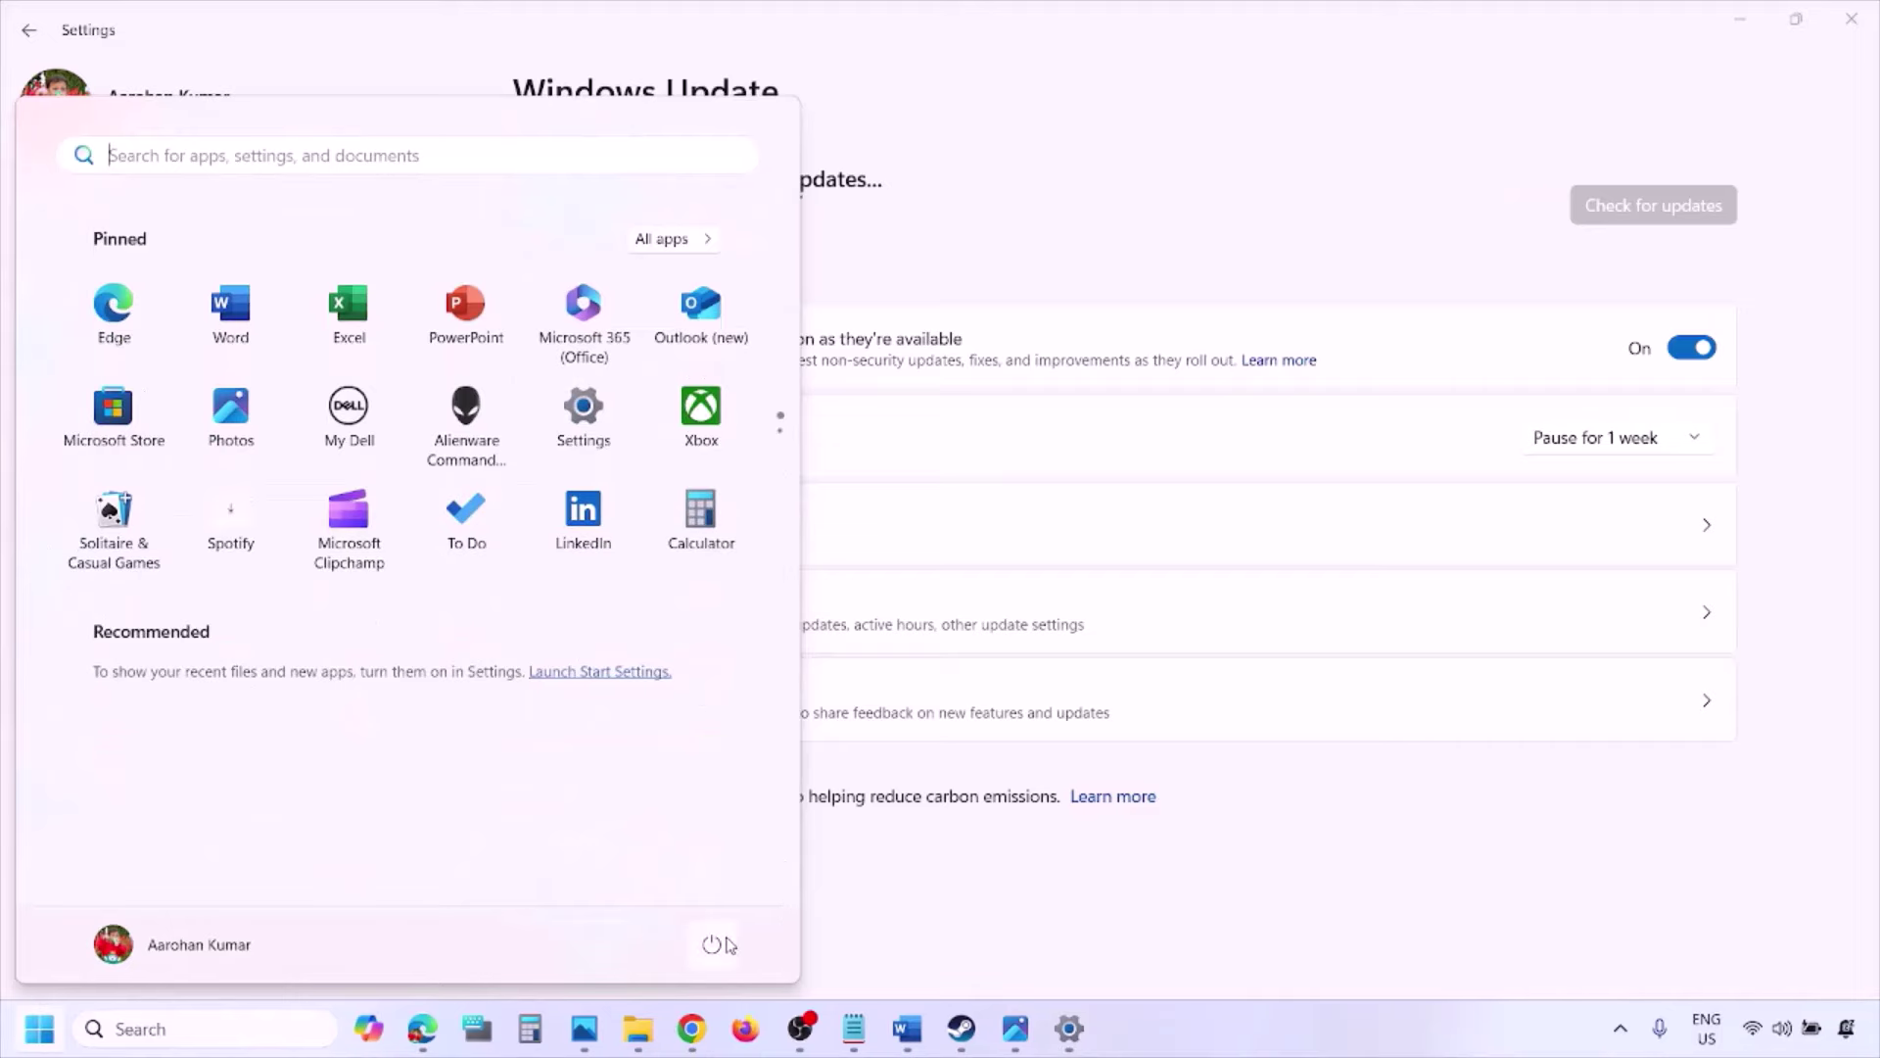
{"action": "left_click", "coordinate": [712, 944]}
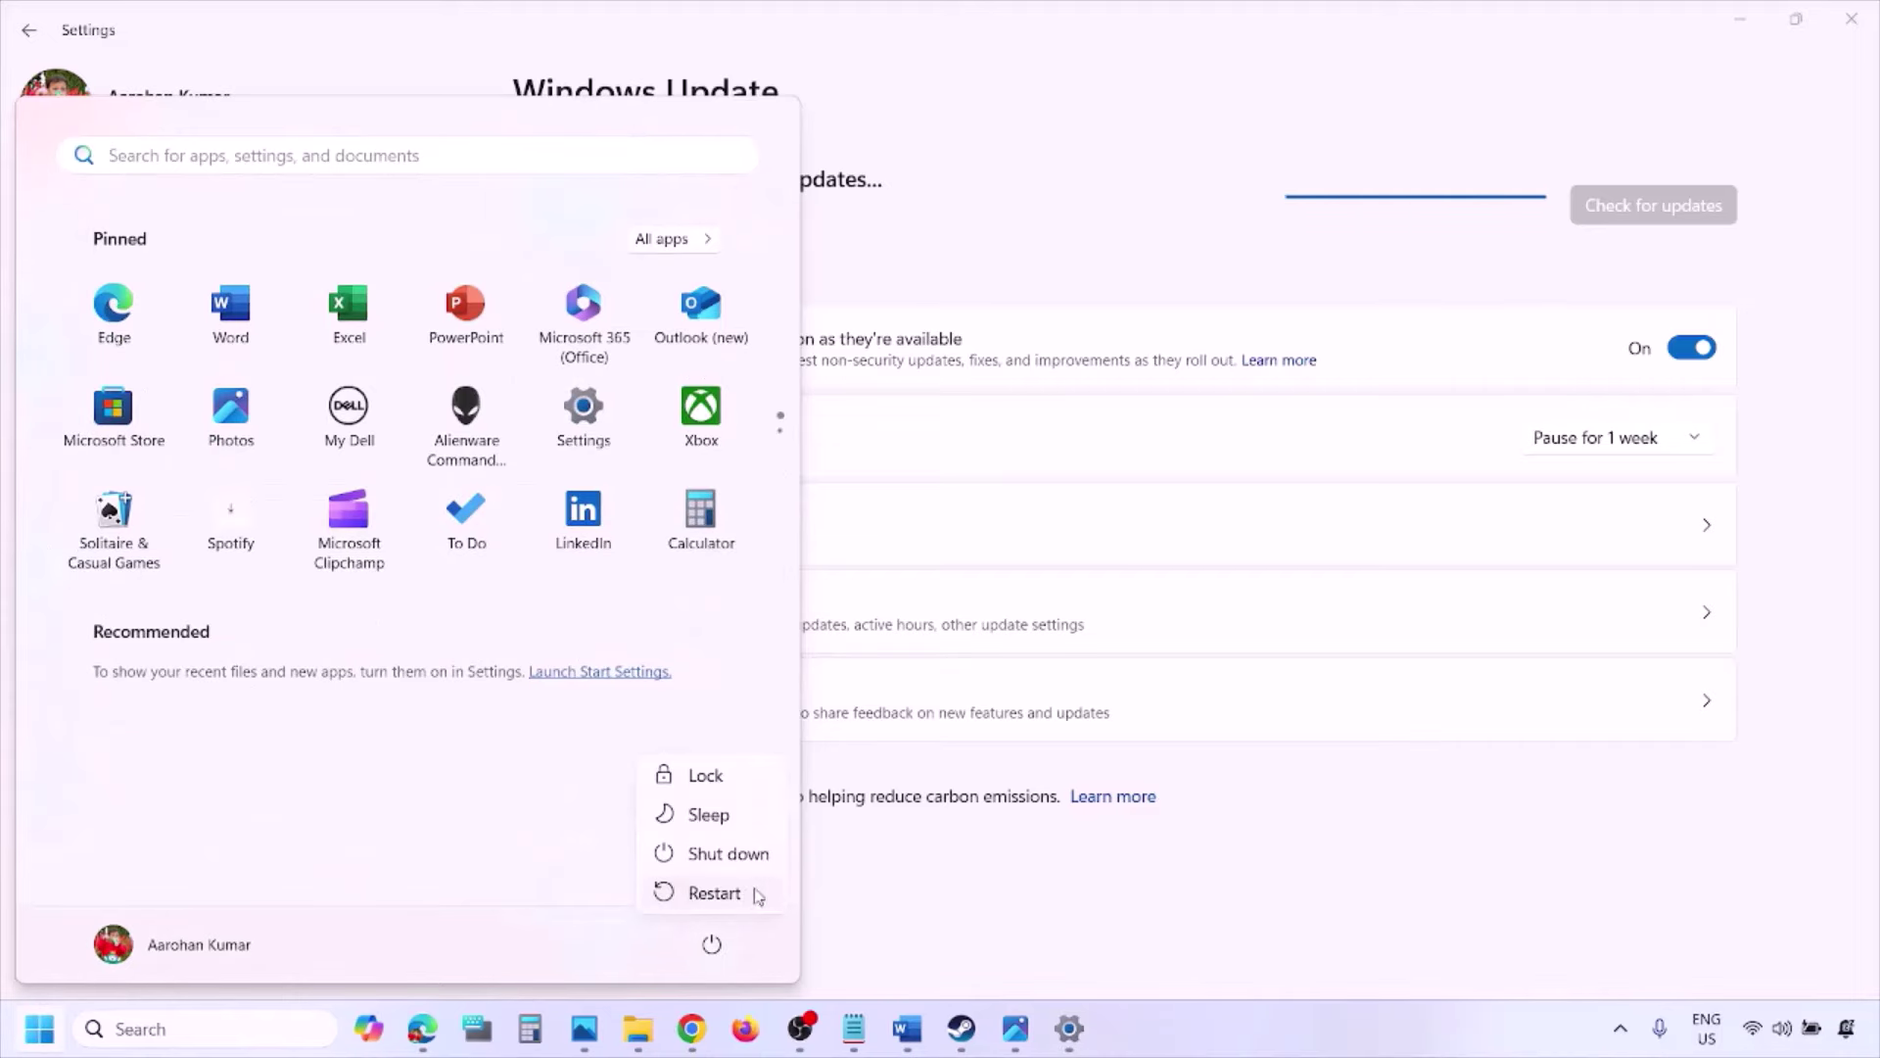
- Copy the Microsoft Visual C++ link from Step 8 of the Word notes and open it in a new Chrome window
{"action": "left_click", "coordinate": [909, 1045]}
{"action": "scroll", "coordinate": [823, 767], "scroll_direction": "down", "scroll_amount": 3}
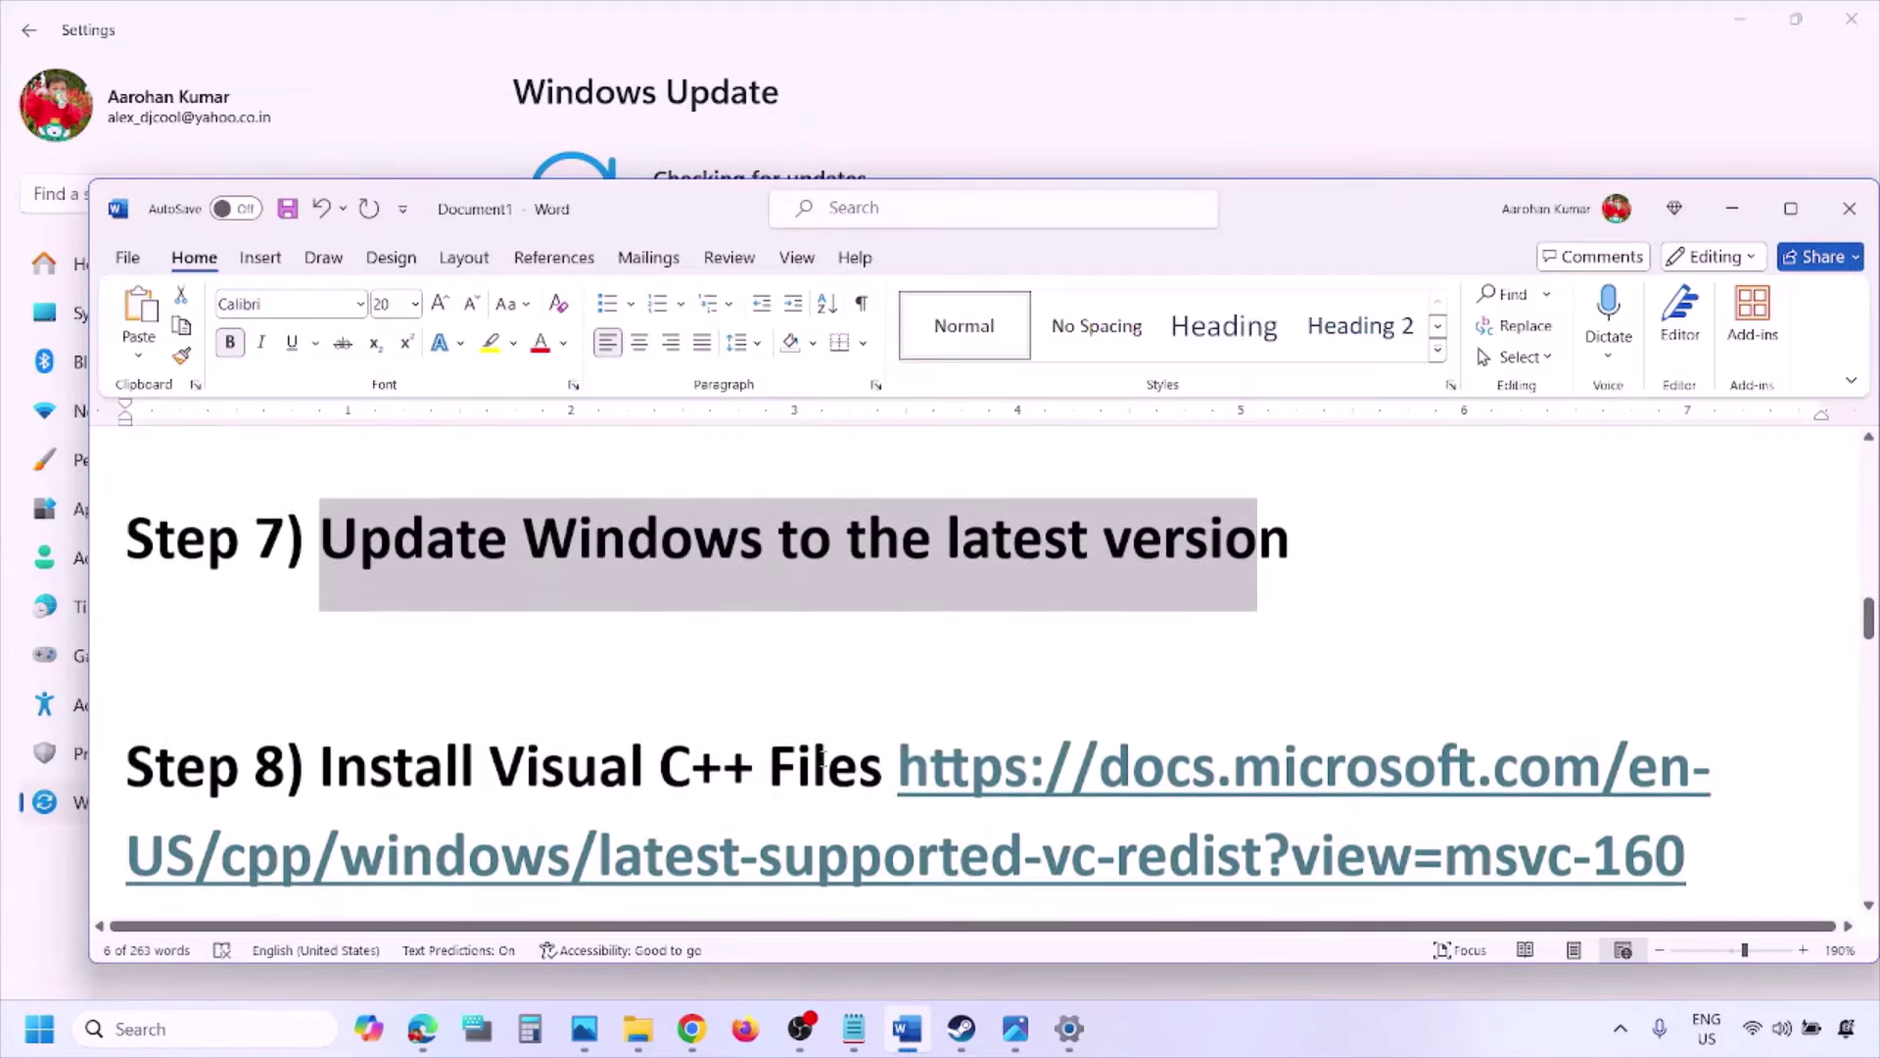
{"action": "left_click_drag", "start_coordinate": [1717, 816], "coordinate": [1045, 732]}
{"action": "key", "text": "ctrl+c"}
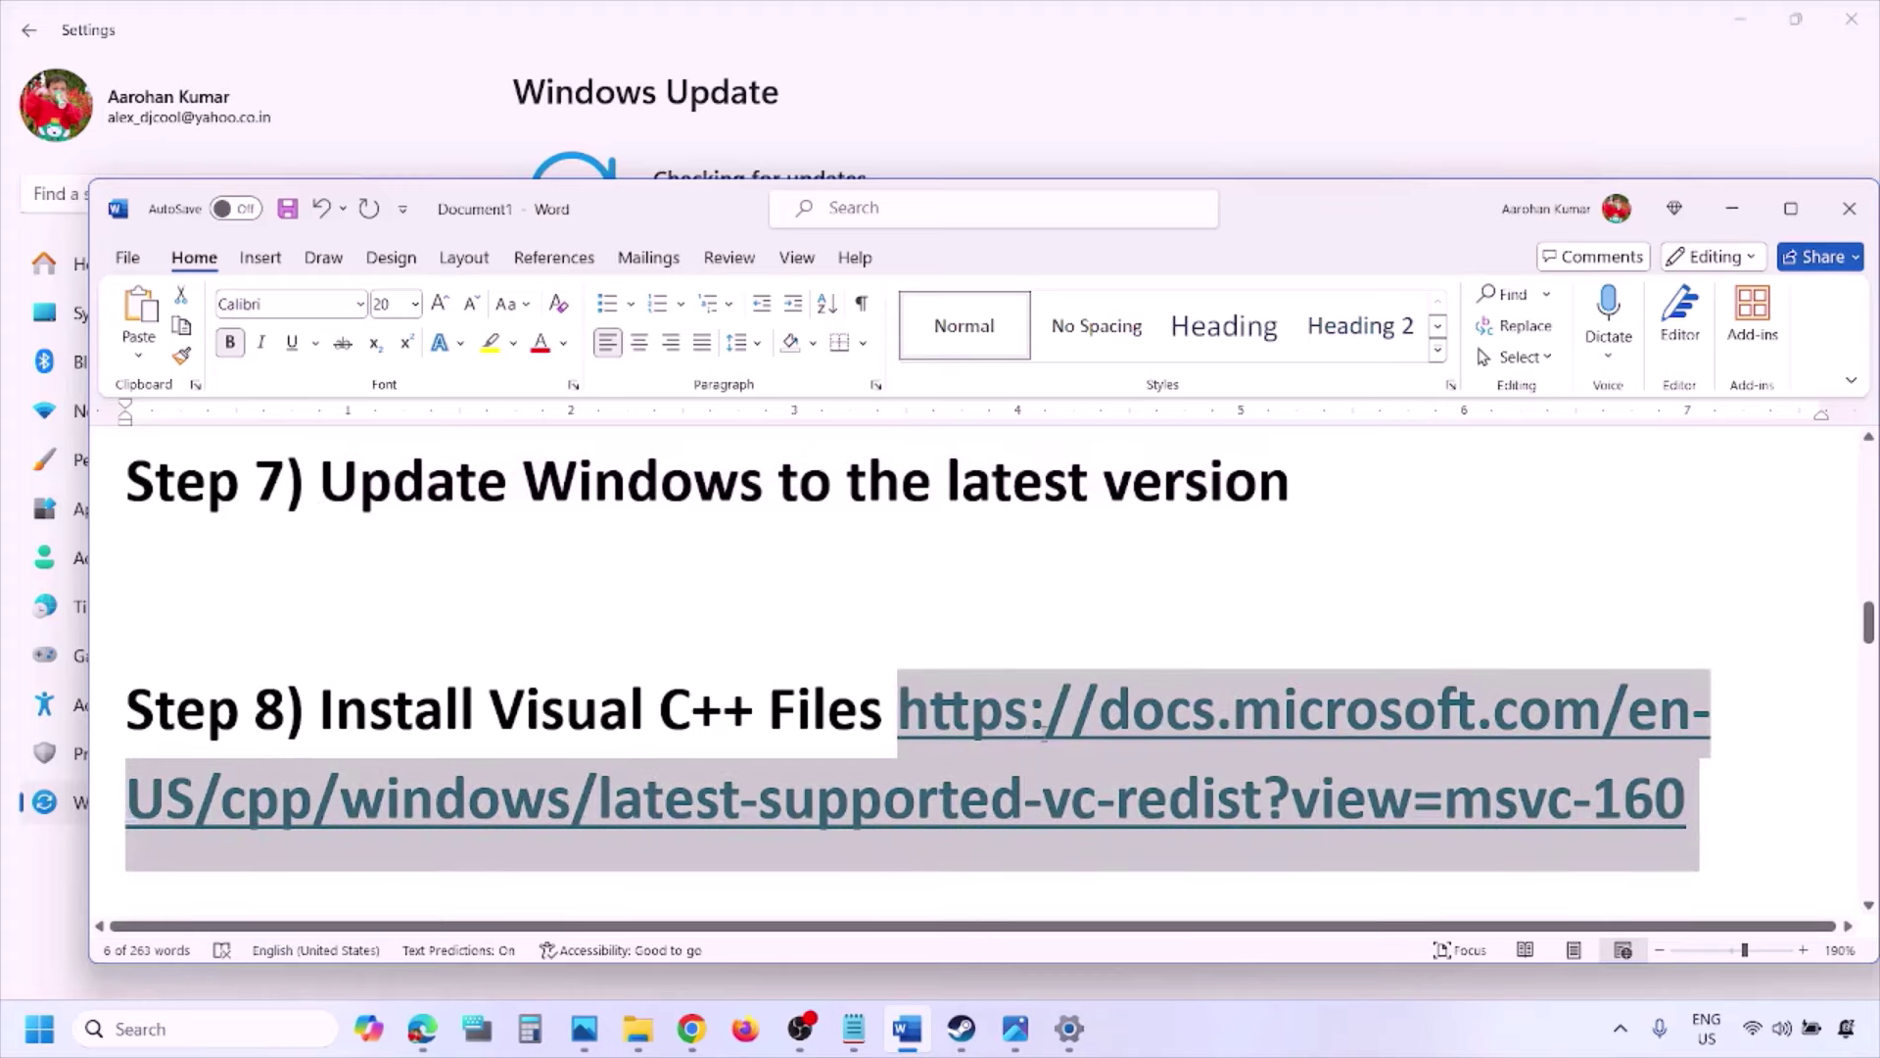
{"action": "right_click", "coordinate": [690, 1029]}
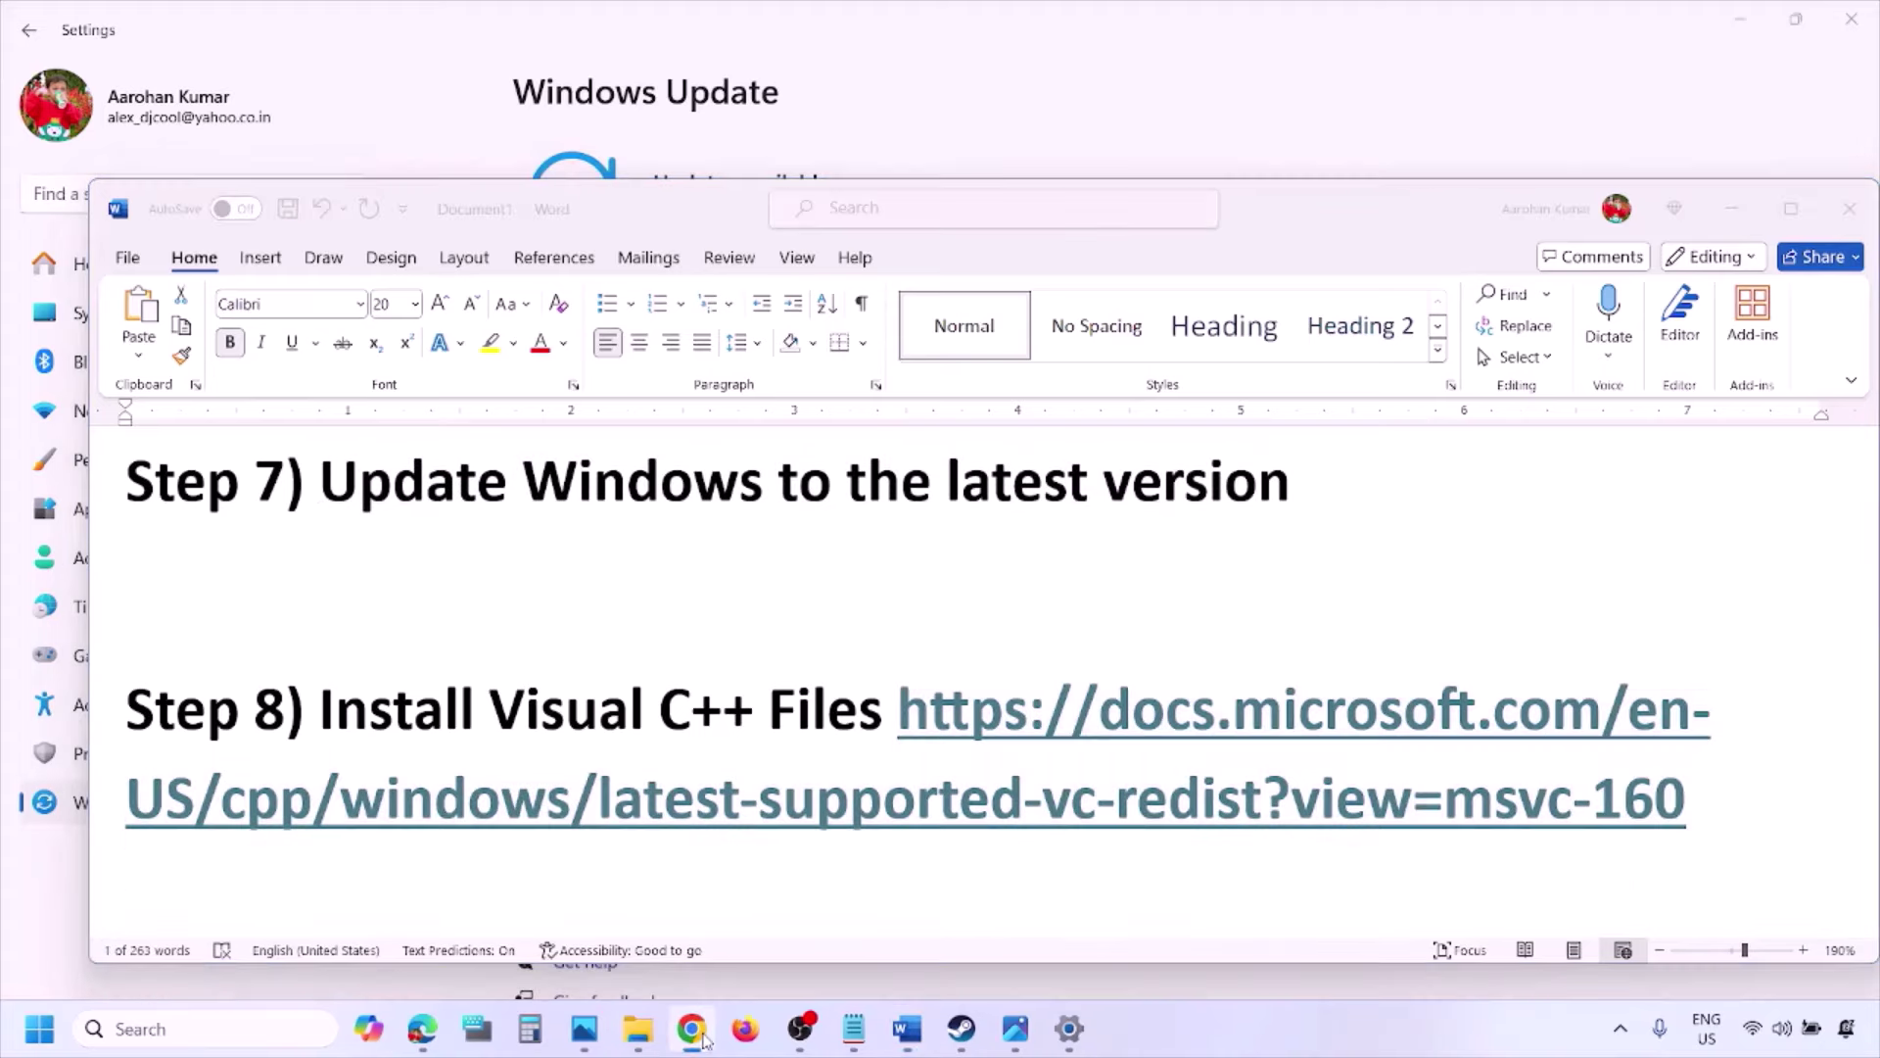
{"action": "left_click", "coordinate": [615, 815]}
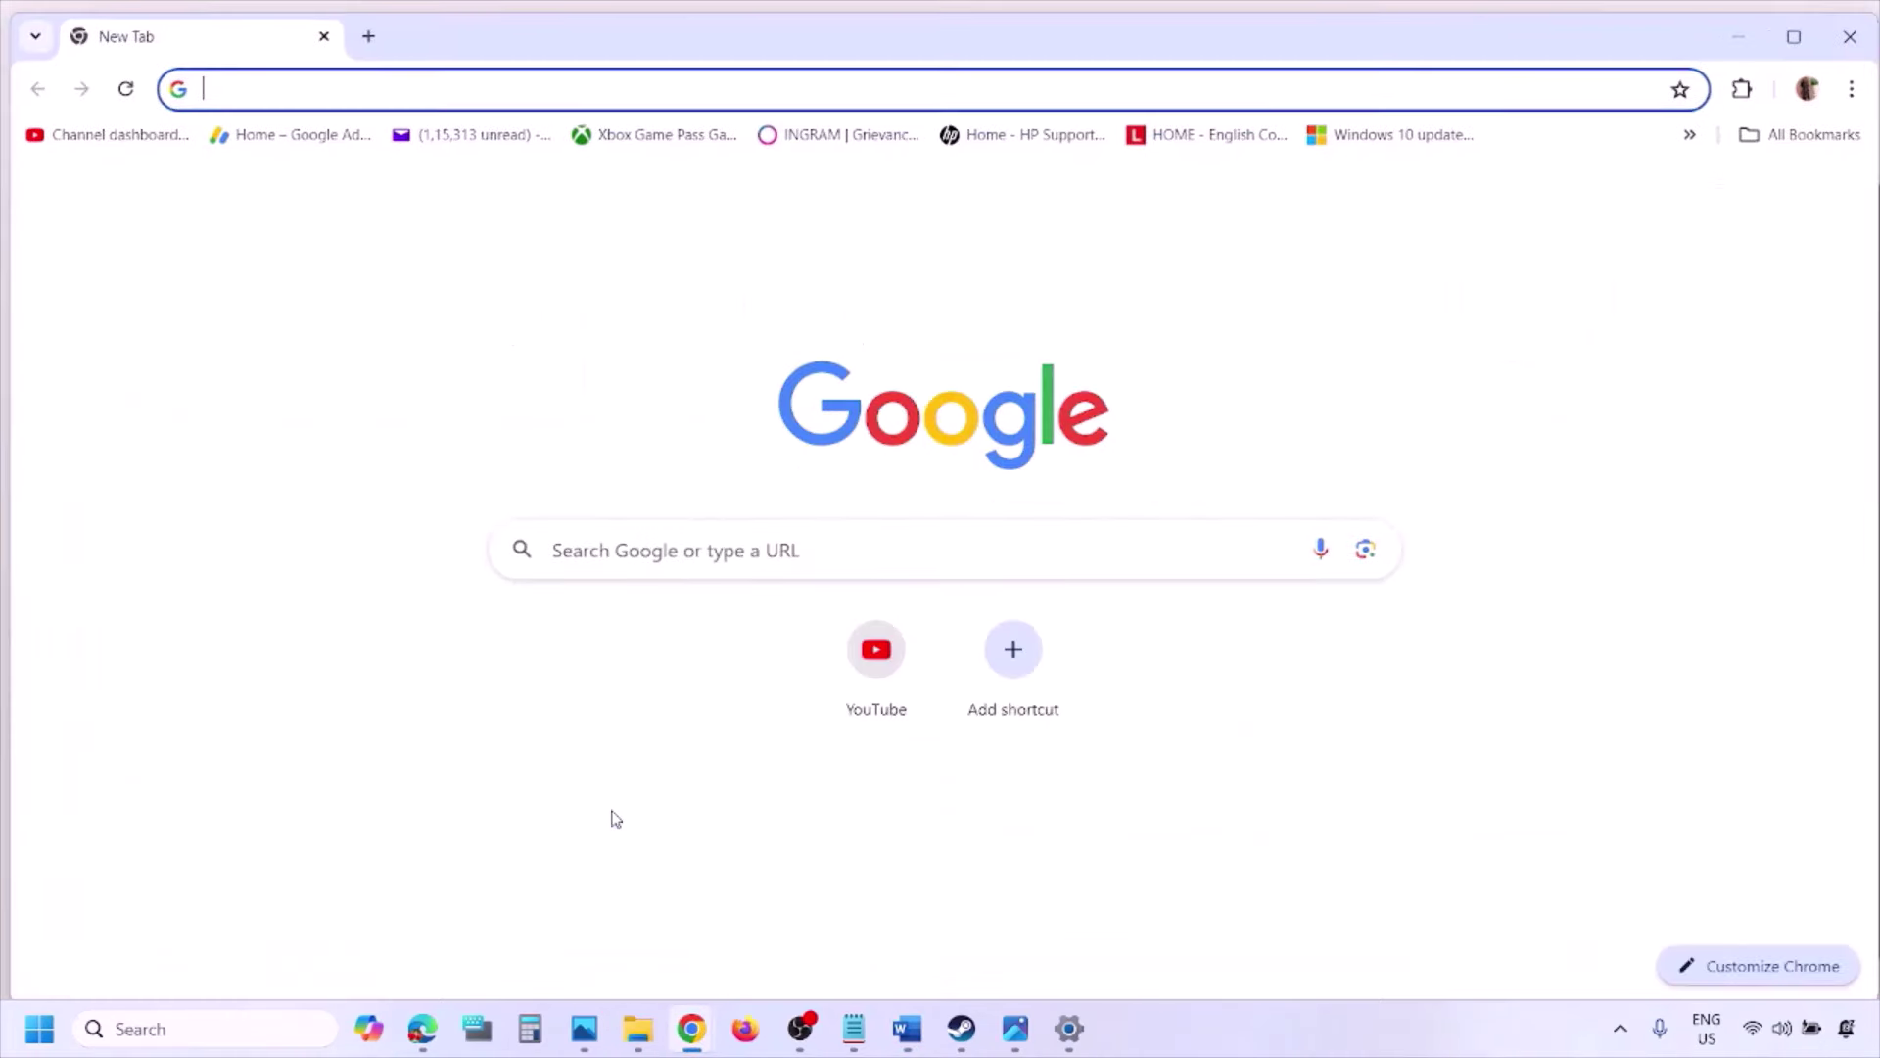
{"action": "key", "text": "ctrl+v"}
{"action": "key", "text": "Return"}
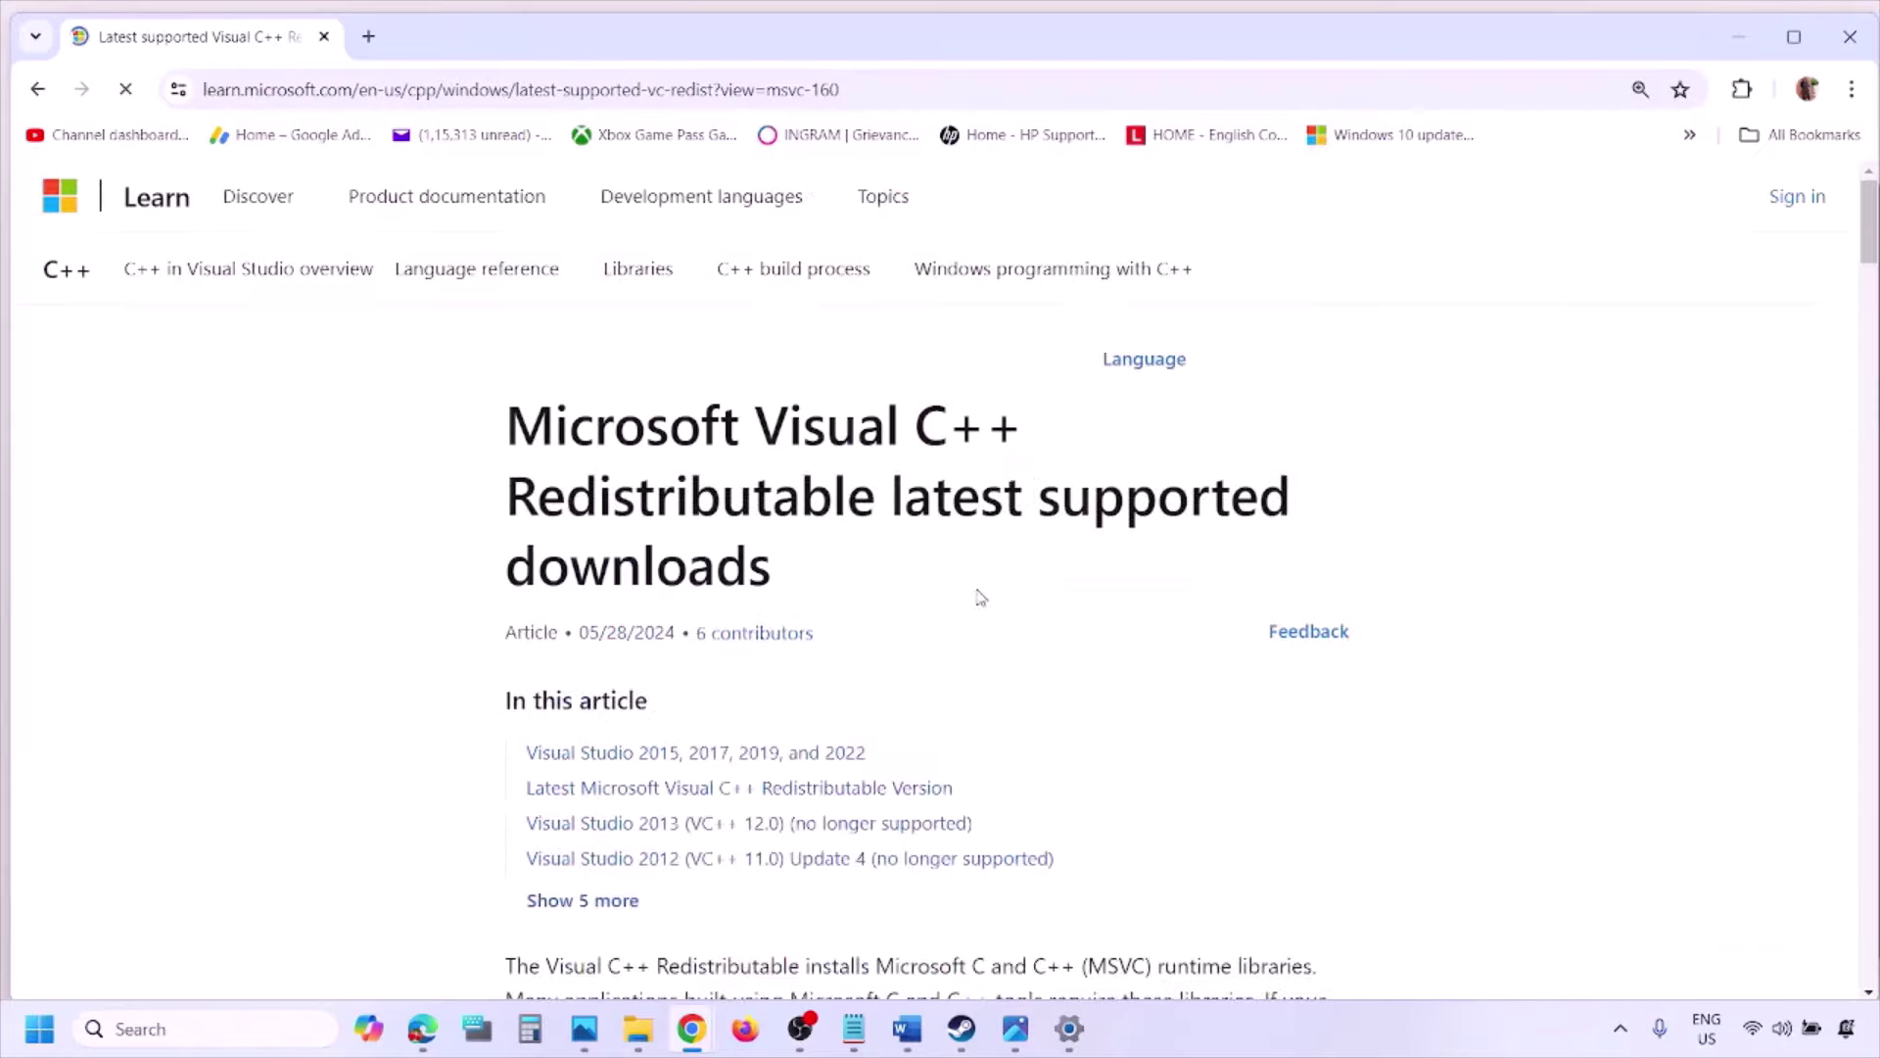
- Examine the Visual Studio 2015, 2017, 2019, and 2022 section and the X86 and X64 rows of the download table
{"action": "scroll", "coordinate": [820, 576], "scroll_direction": "down", "scroll_amount": 5}
{"action": "scroll", "coordinate": [819, 573], "scroll_direction": "down", "scroll_amount": 5}
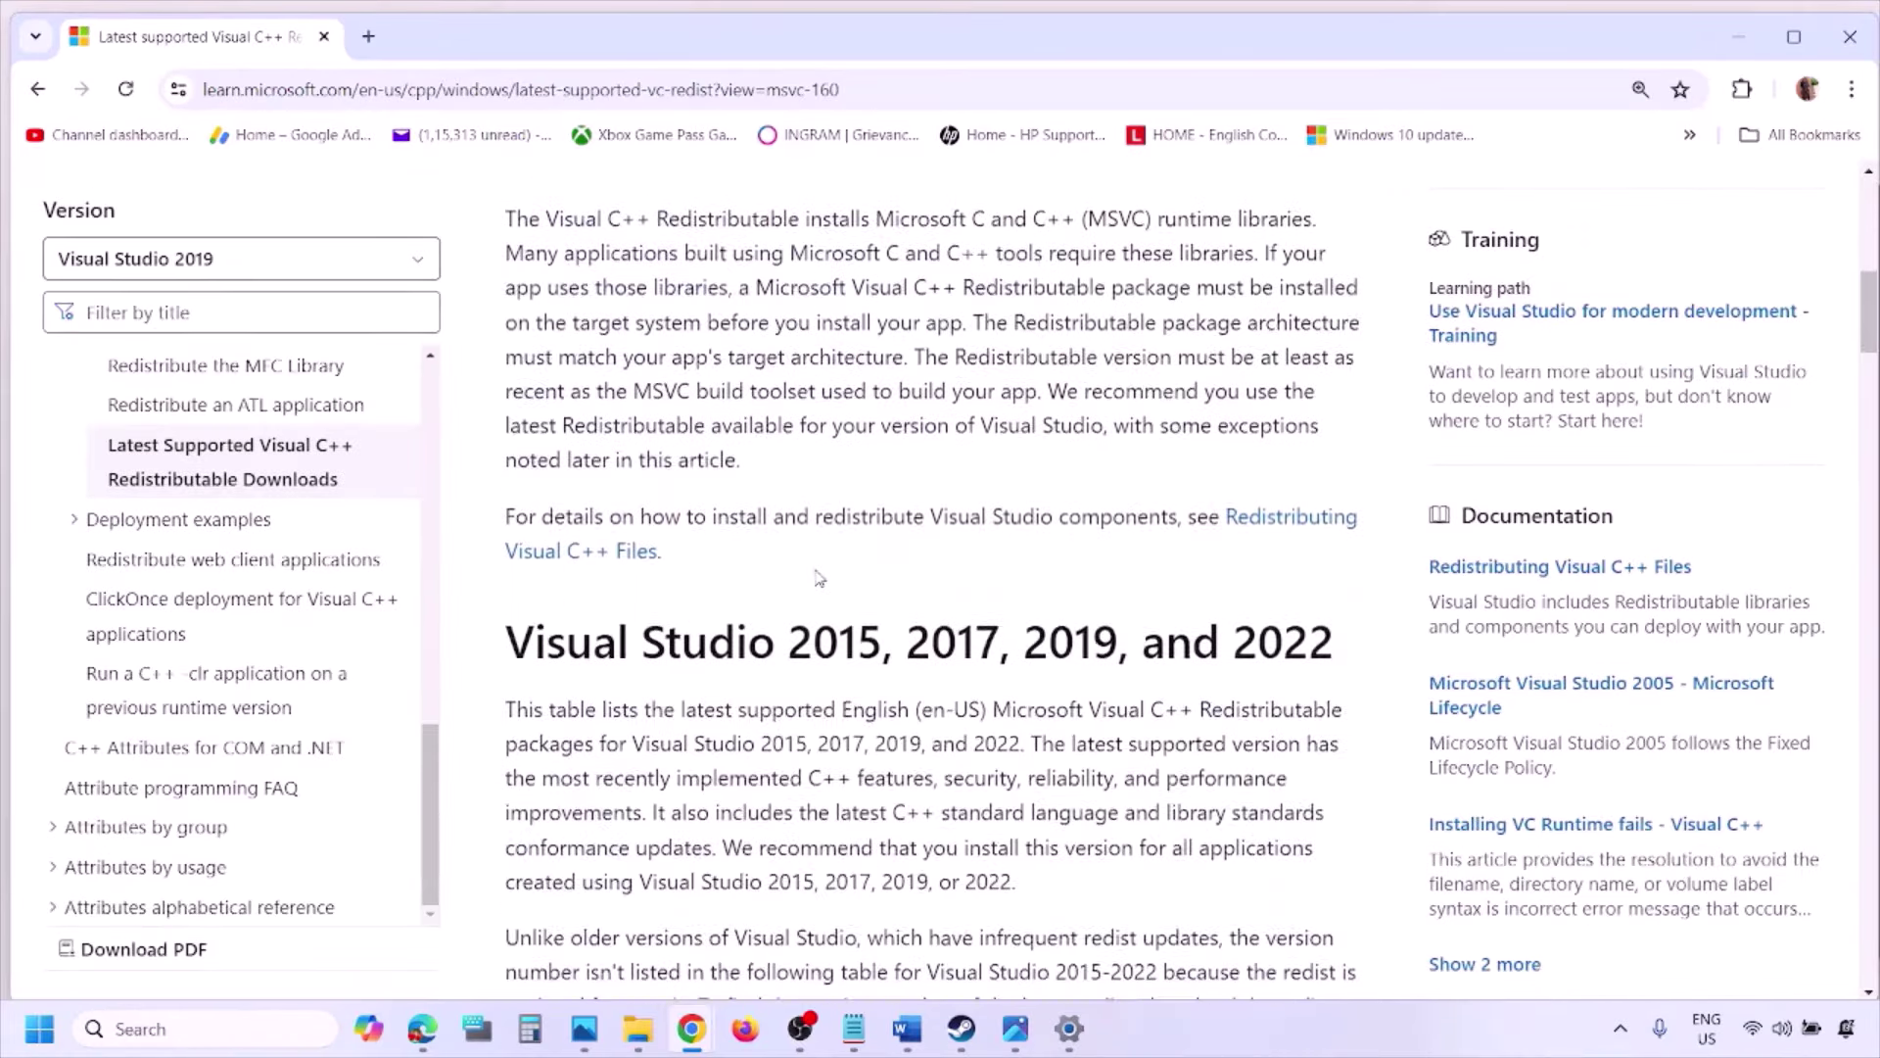
{"action": "left_click_drag", "start_coordinate": [593, 524], "coordinate": [1262, 526]}
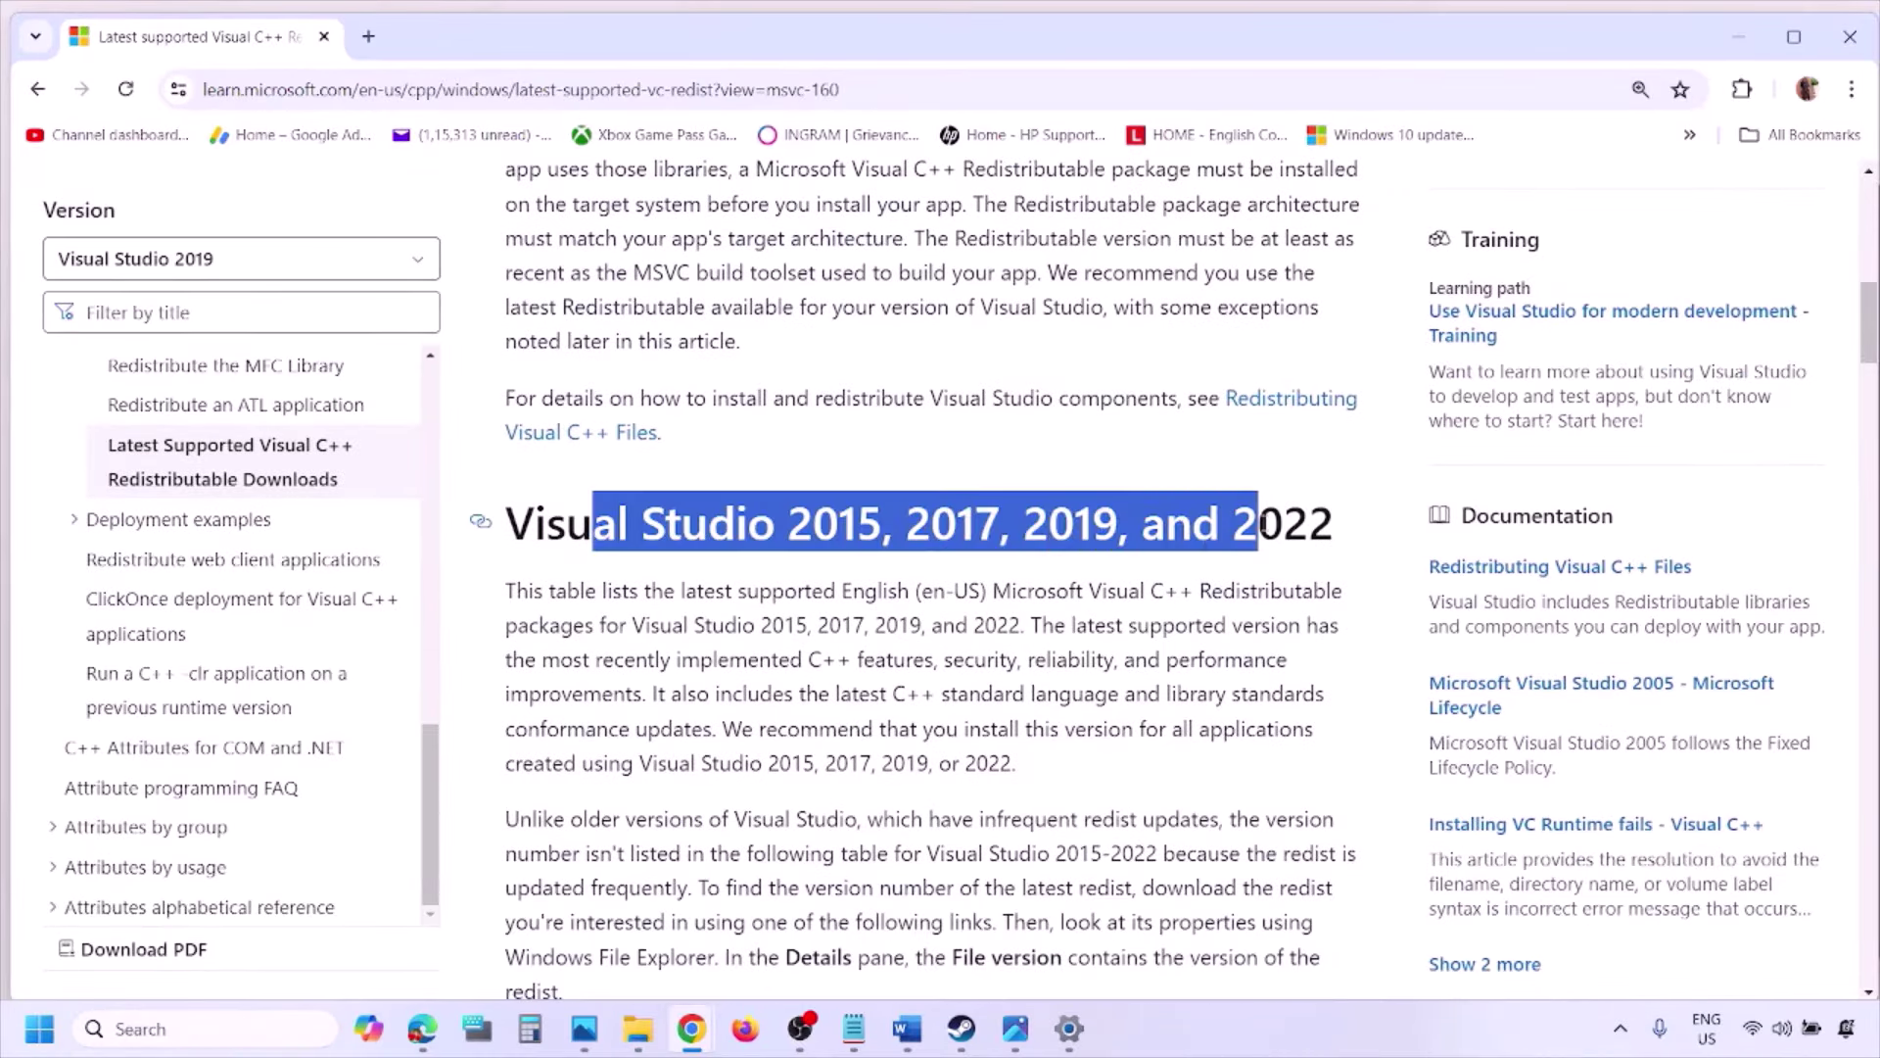
{"action": "scroll", "coordinate": [826, 699], "scroll_direction": "down", "scroll_amount": 10}
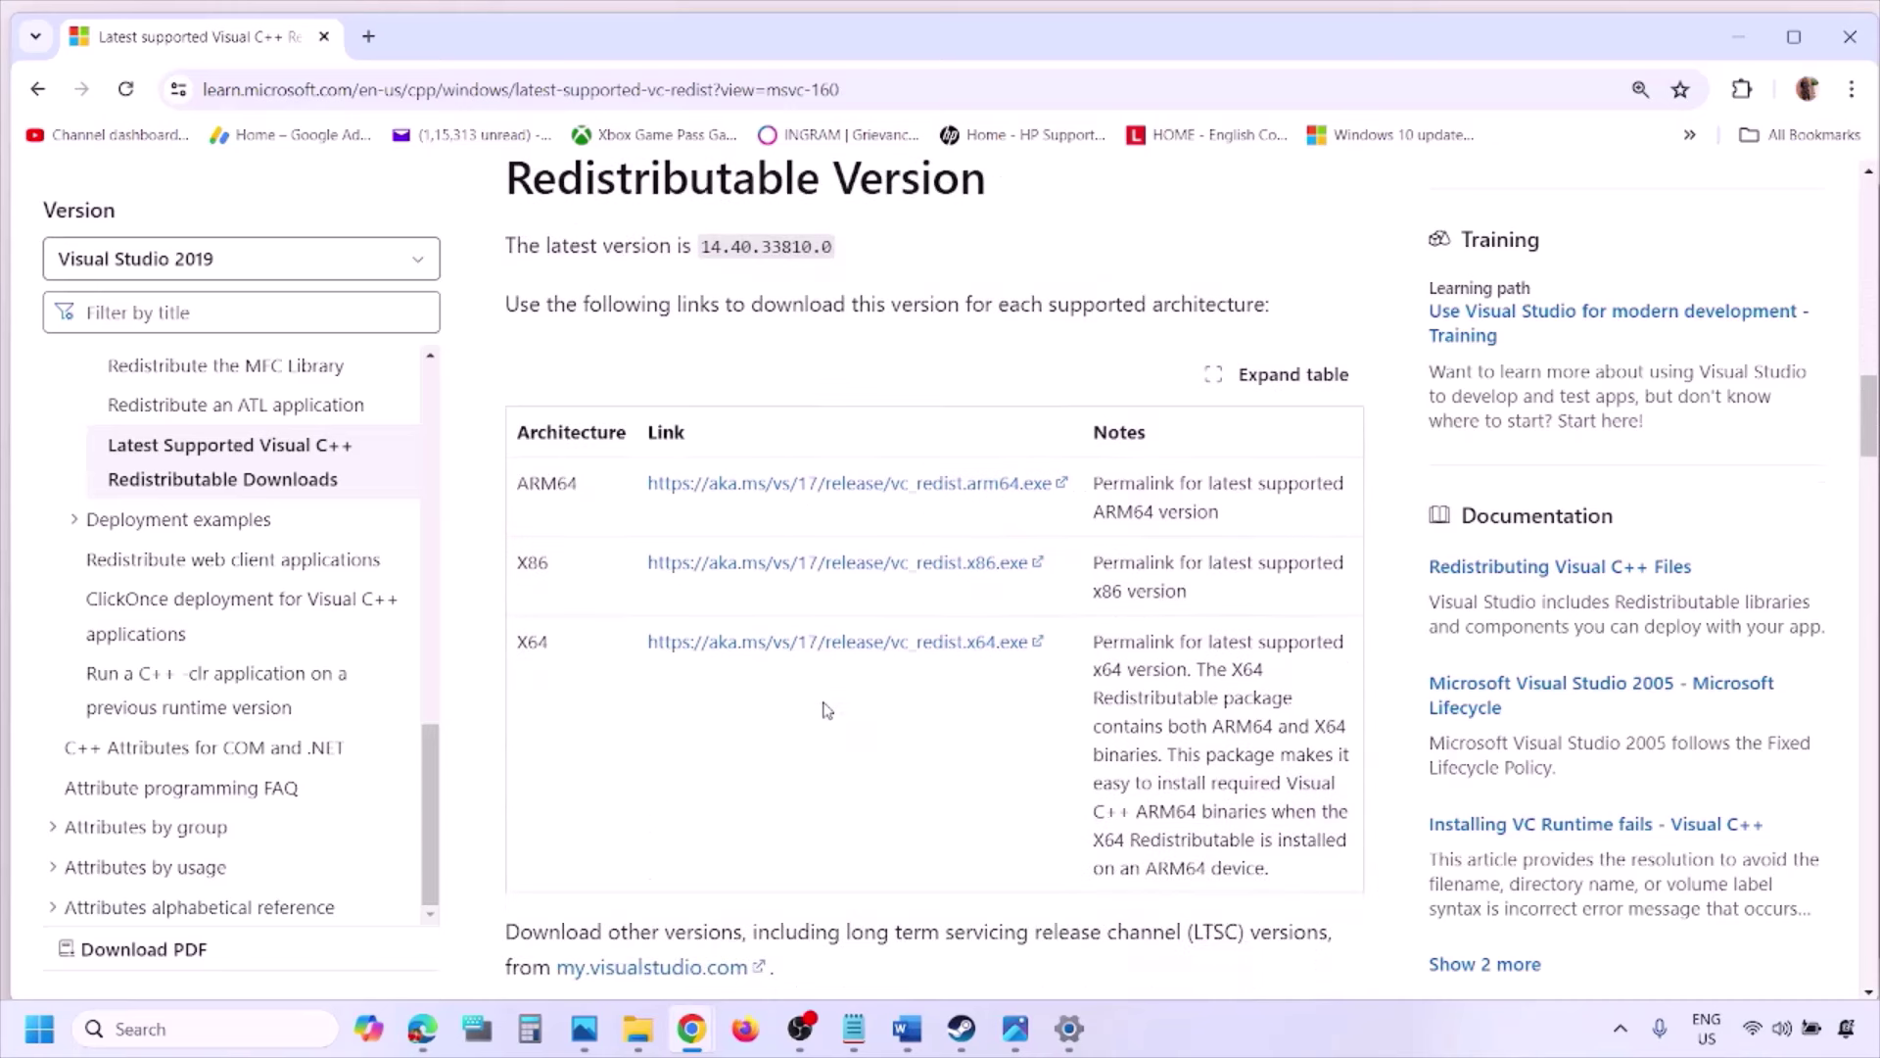
{"action": "double_click", "coordinate": [530, 564]}
{"action": "double_click", "coordinate": [532, 641]}
- Download the X86 Visual C++ Redistributable and run its installer with the Repair option
{"action": "left_click_drag", "start_coordinate": [522, 561], "coordinate": [923, 576]}
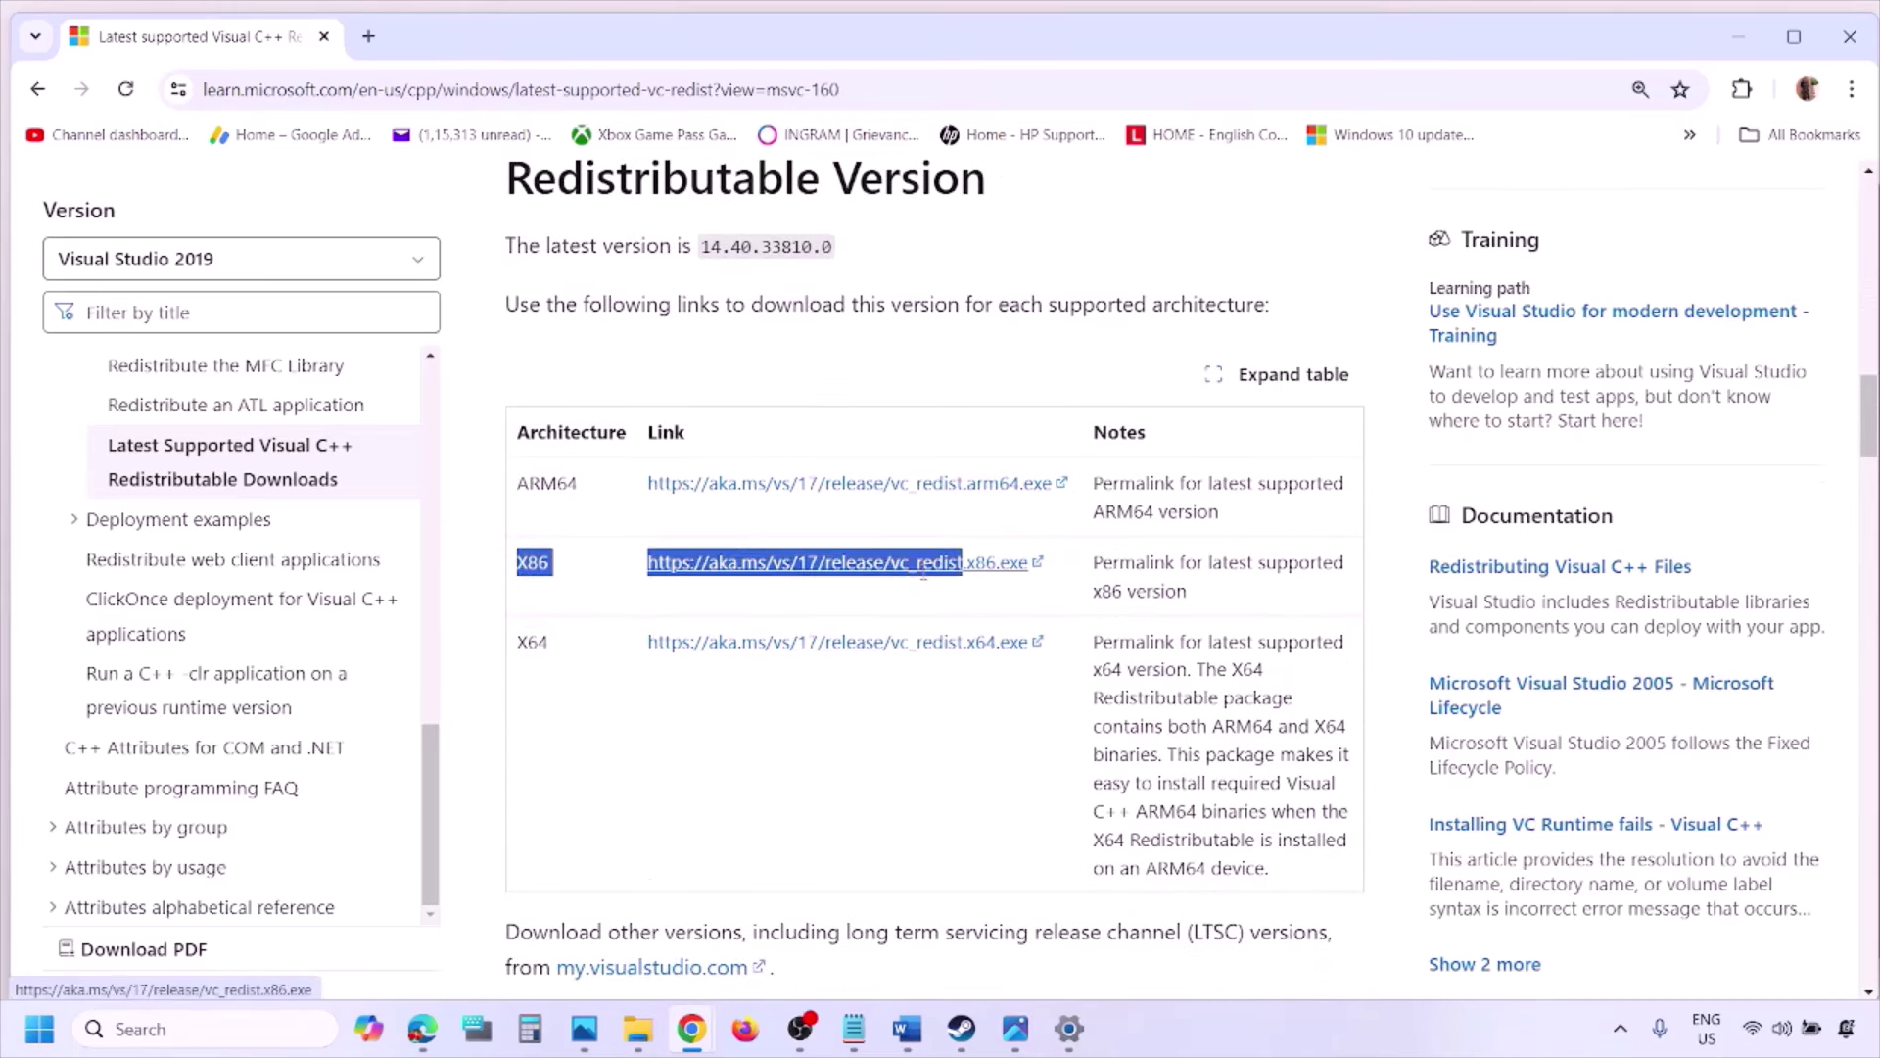
{"action": "left_click", "coordinate": [924, 582]}
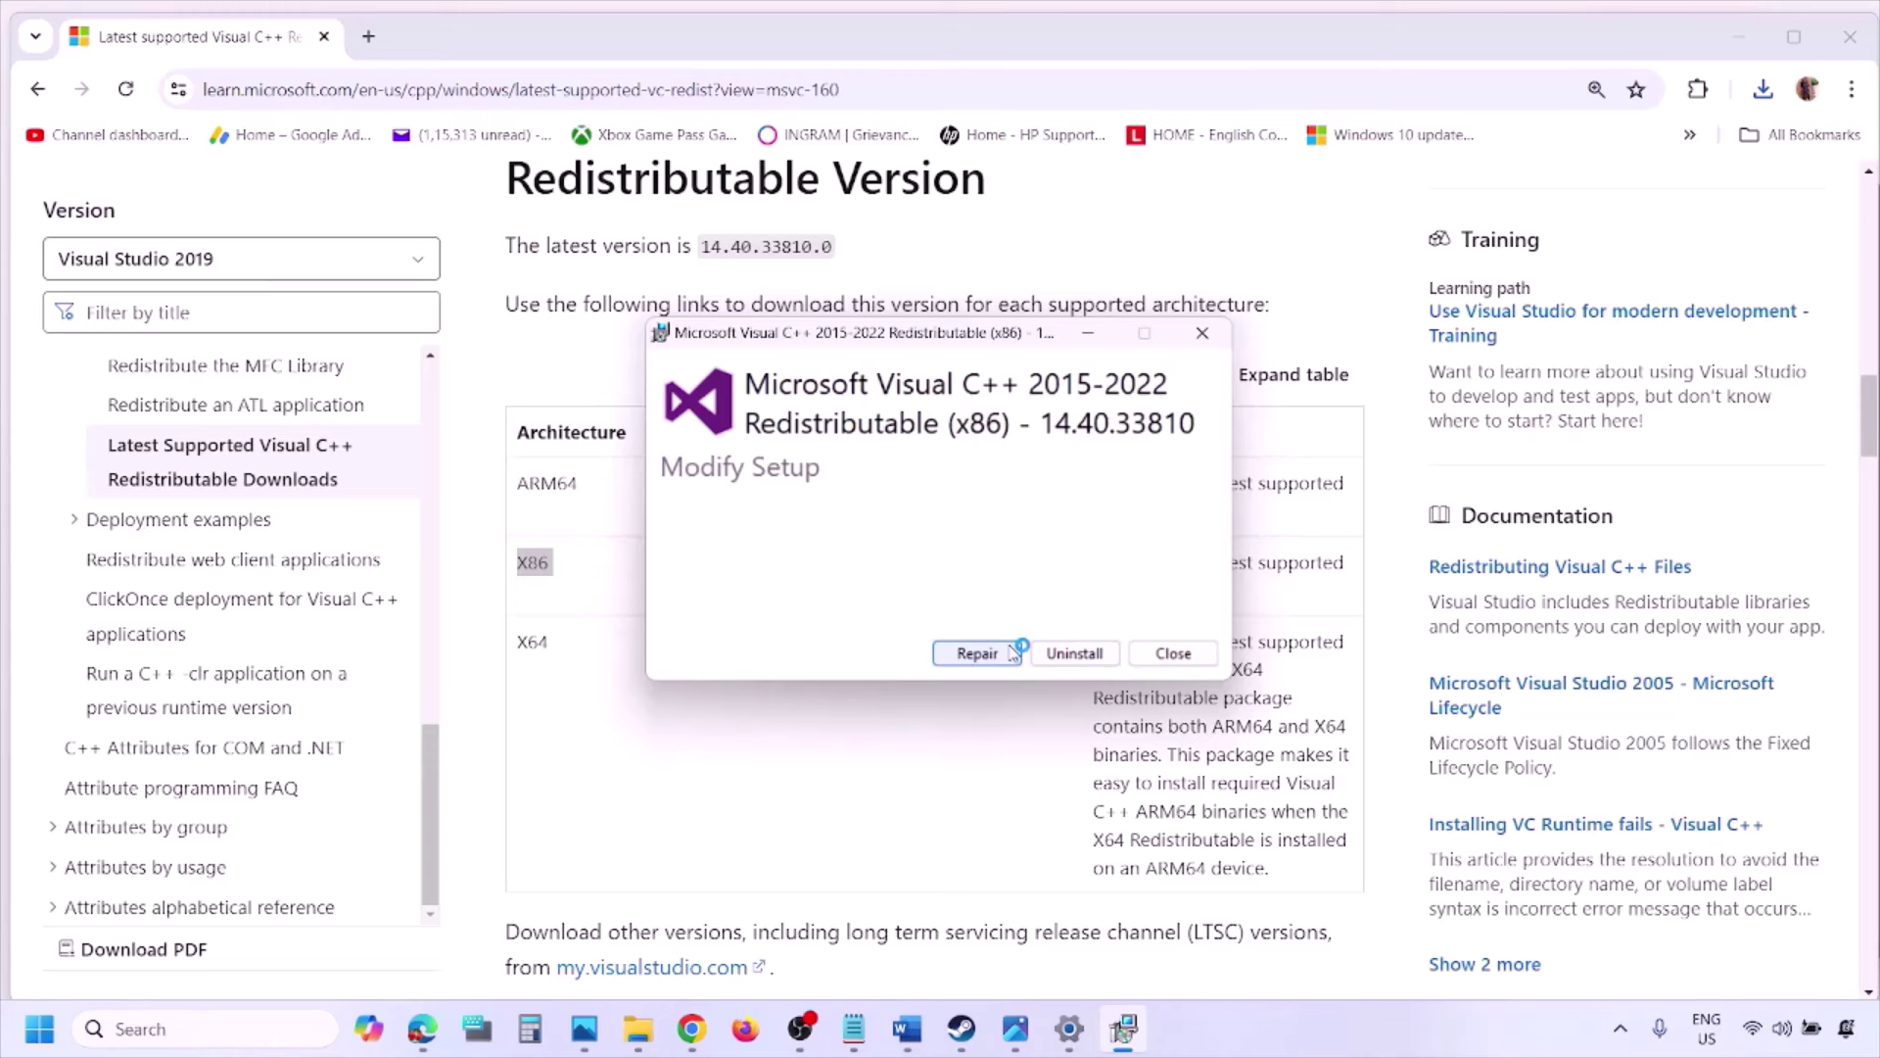
{"action": "left_click", "coordinate": [1009, 653]}
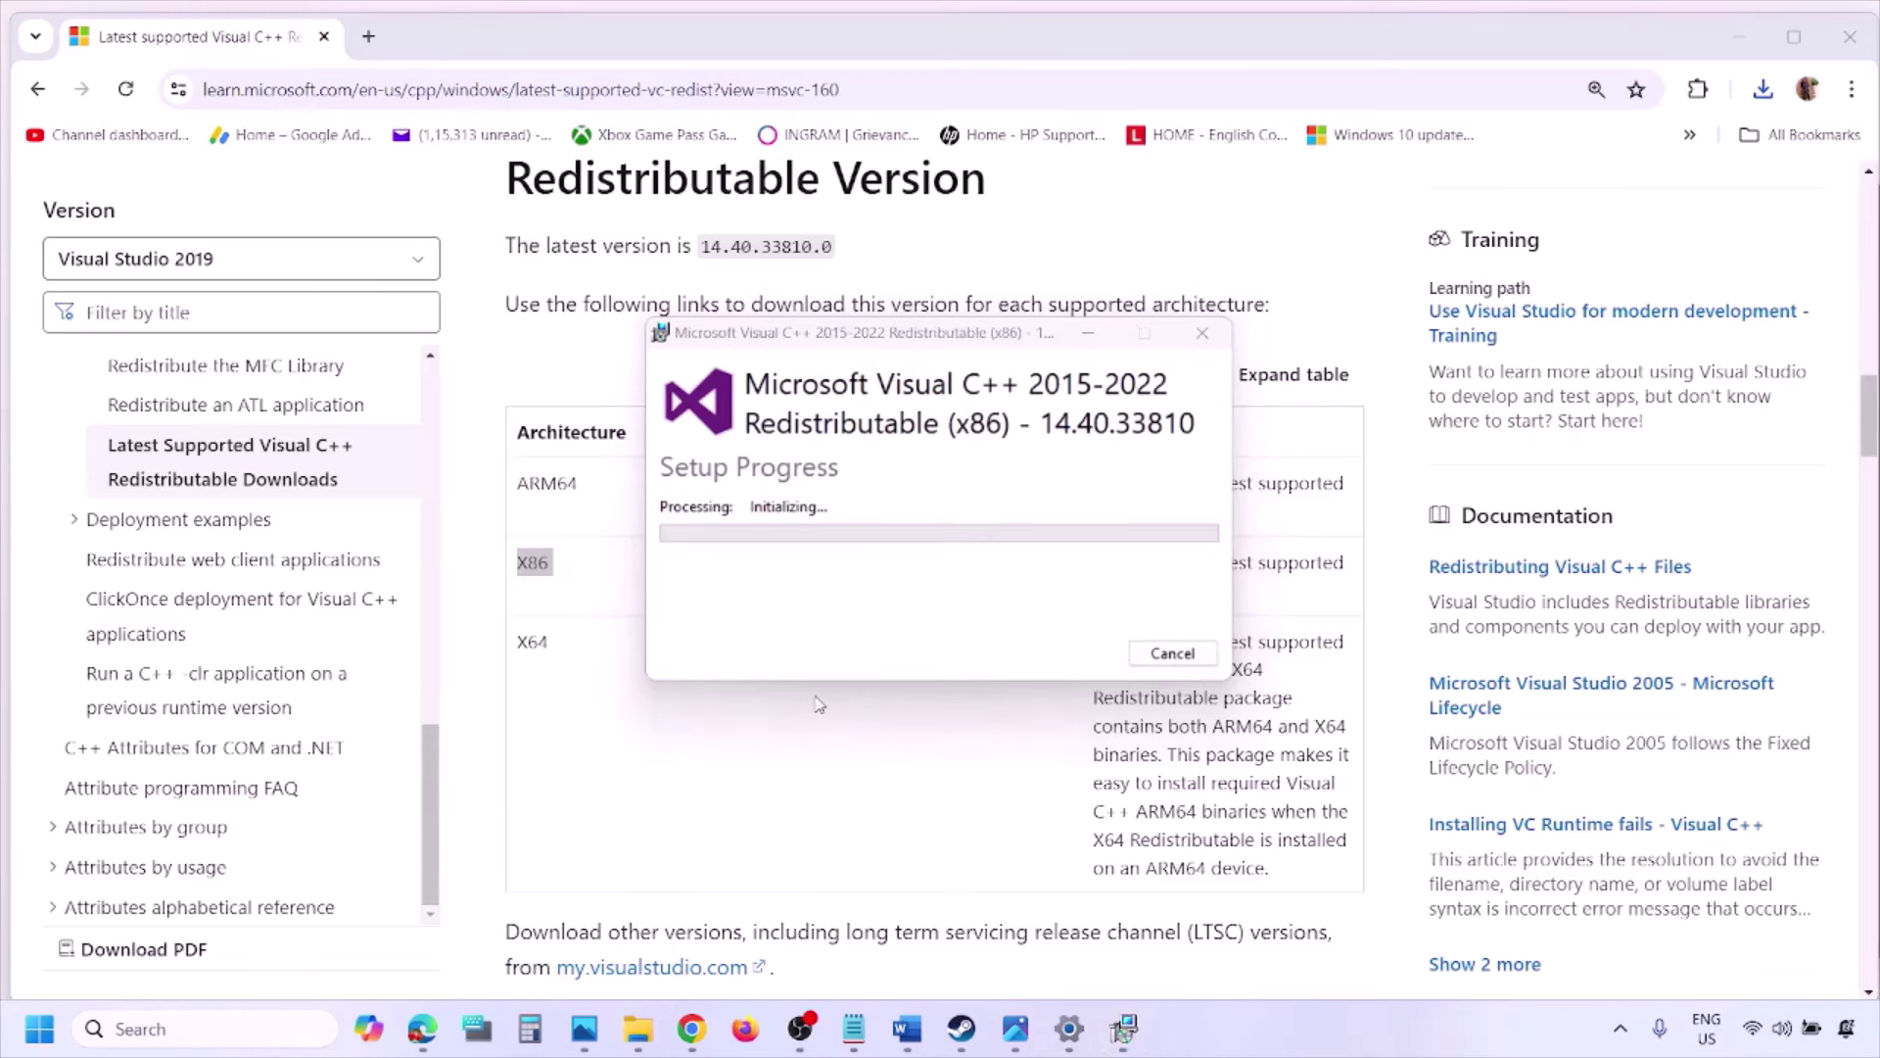
- Download the X64 Visual C++ Redistributable and start its Repair, and move the x86 setup window aside to see both
{"action": "double_click", "coordinate": [526, 645]}
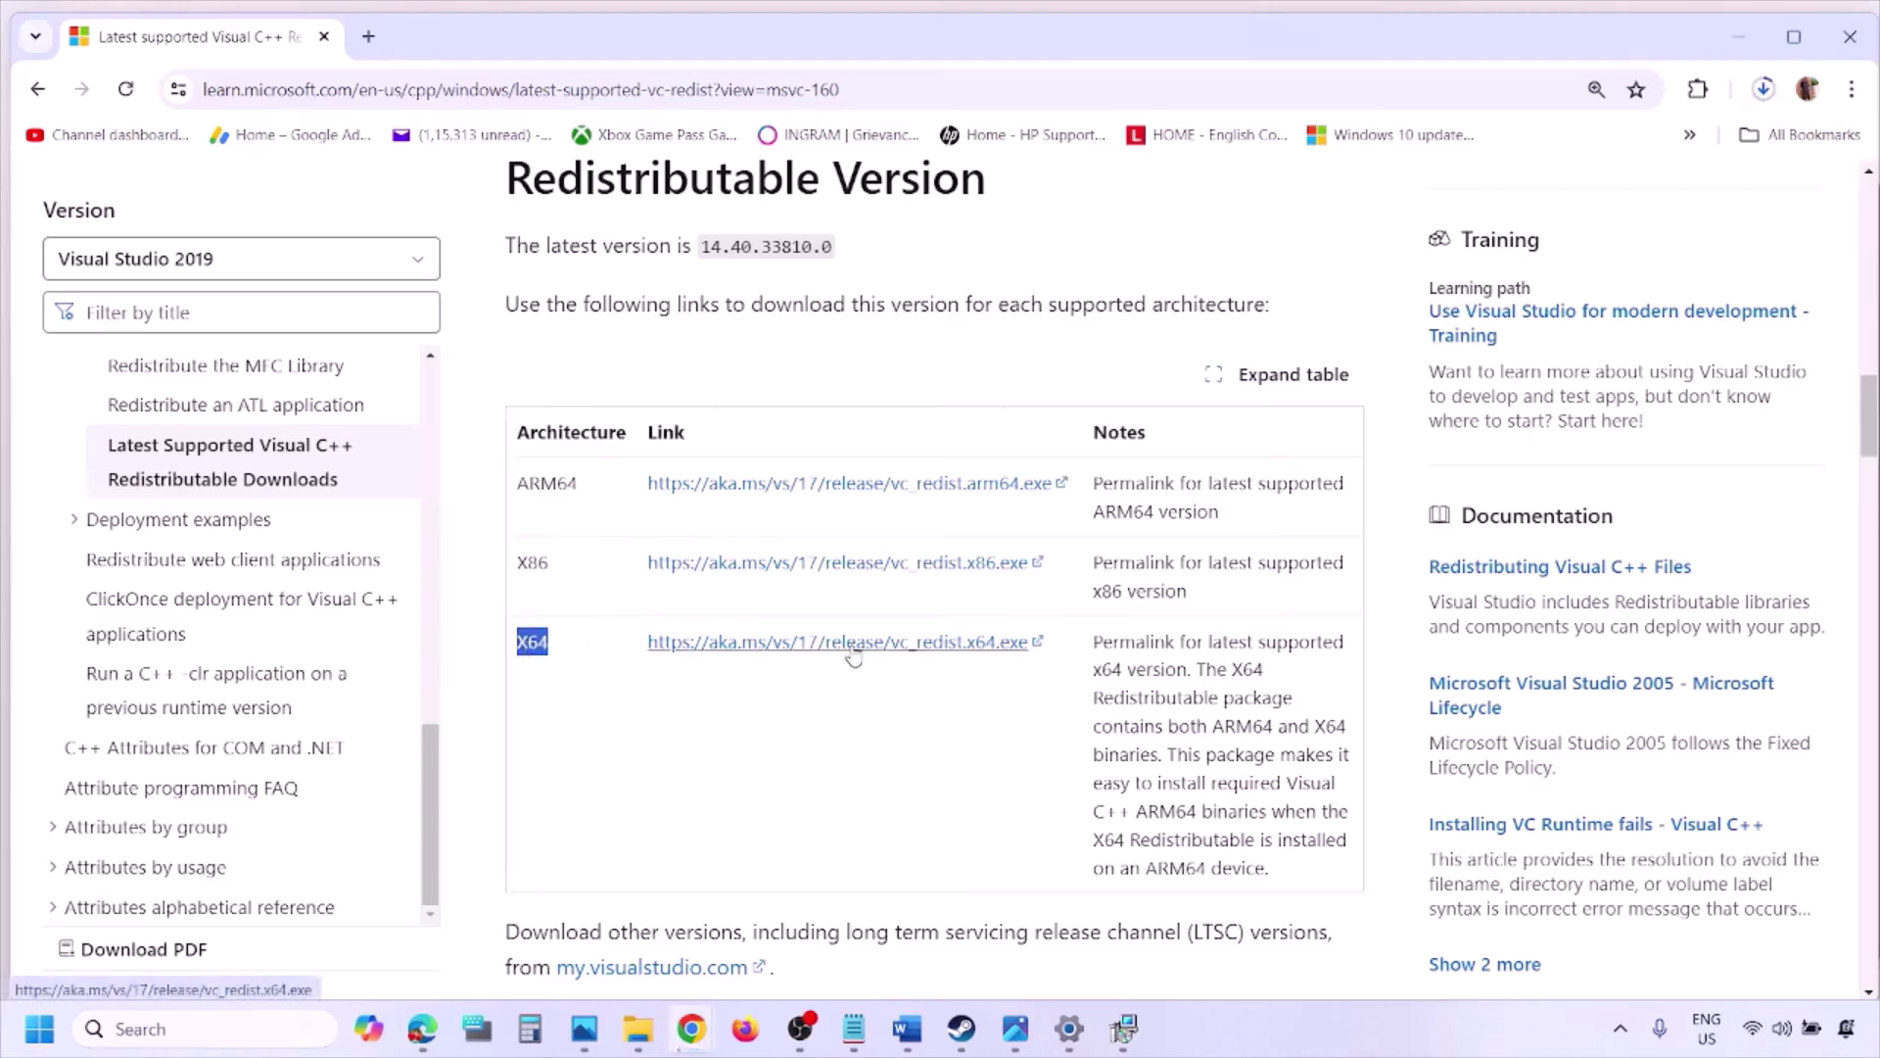
{"action": "left_click", "coordinate": [1126, 1043]}
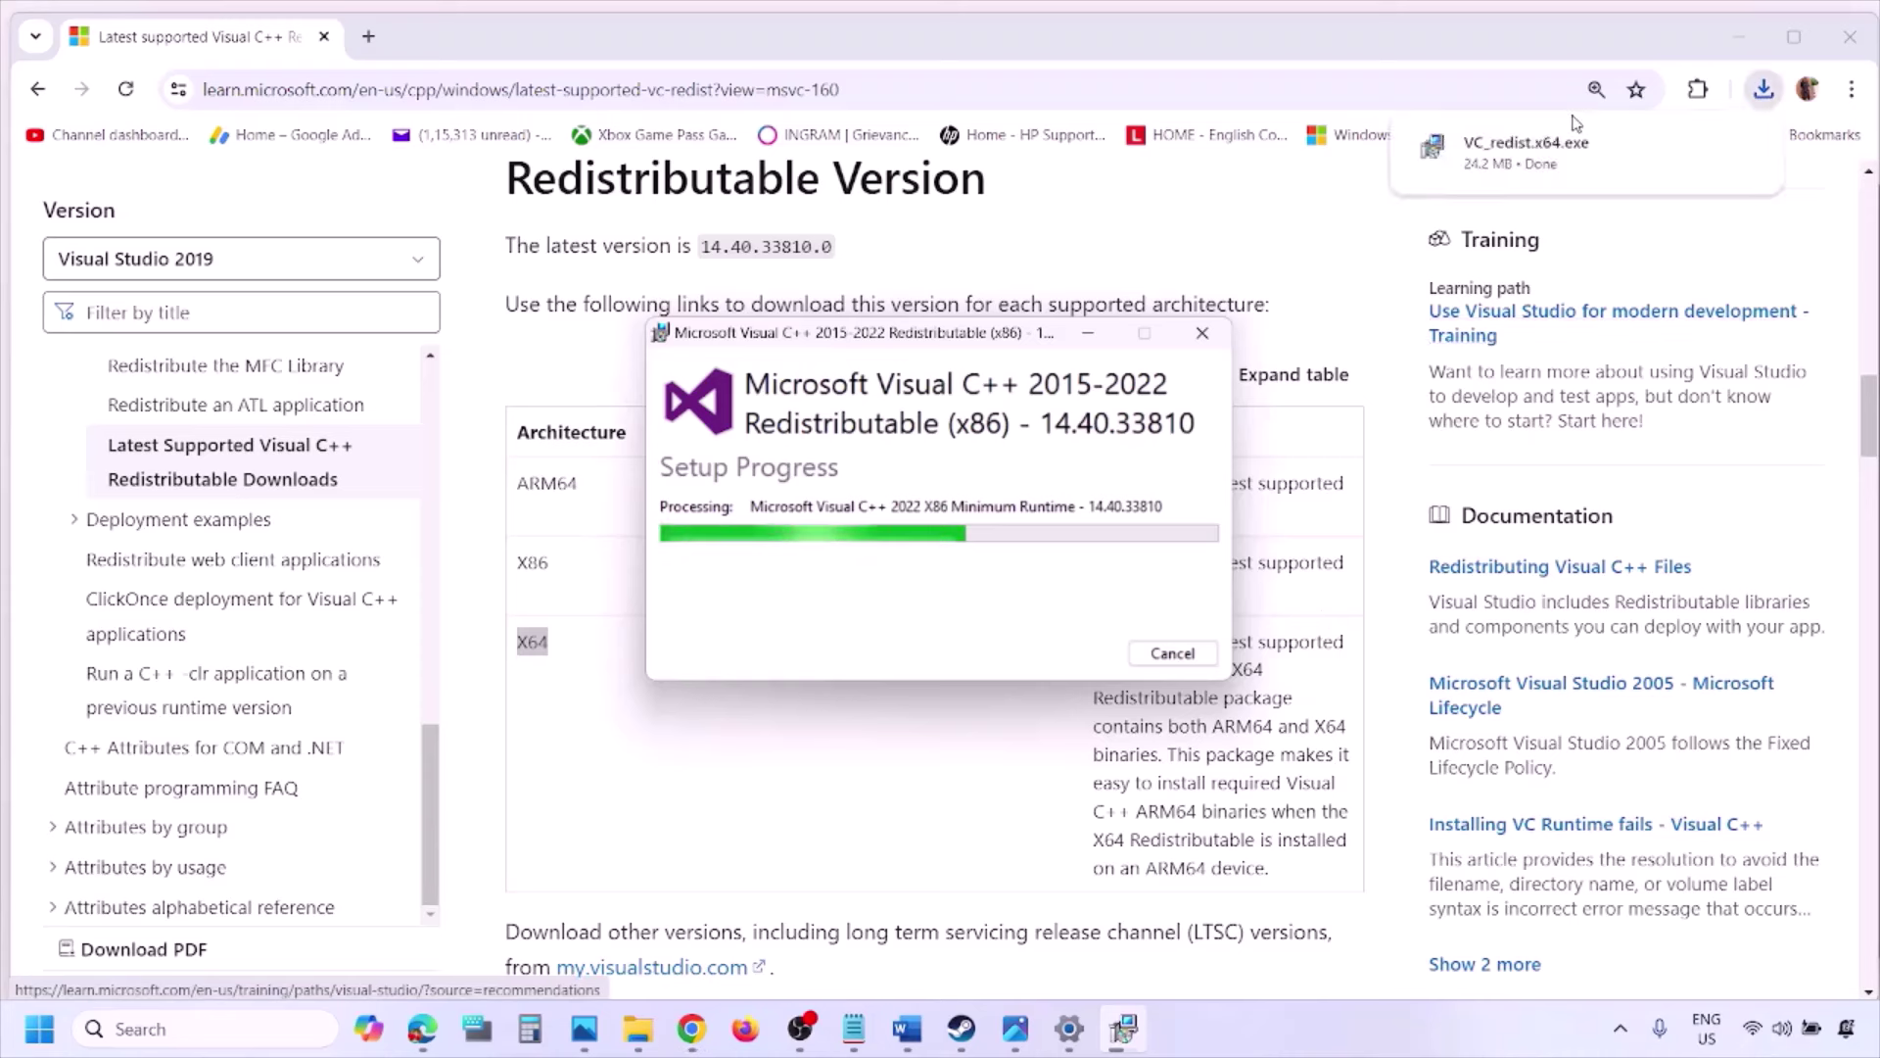
{"action": "left_click", "coordinate": [1568, 159]}
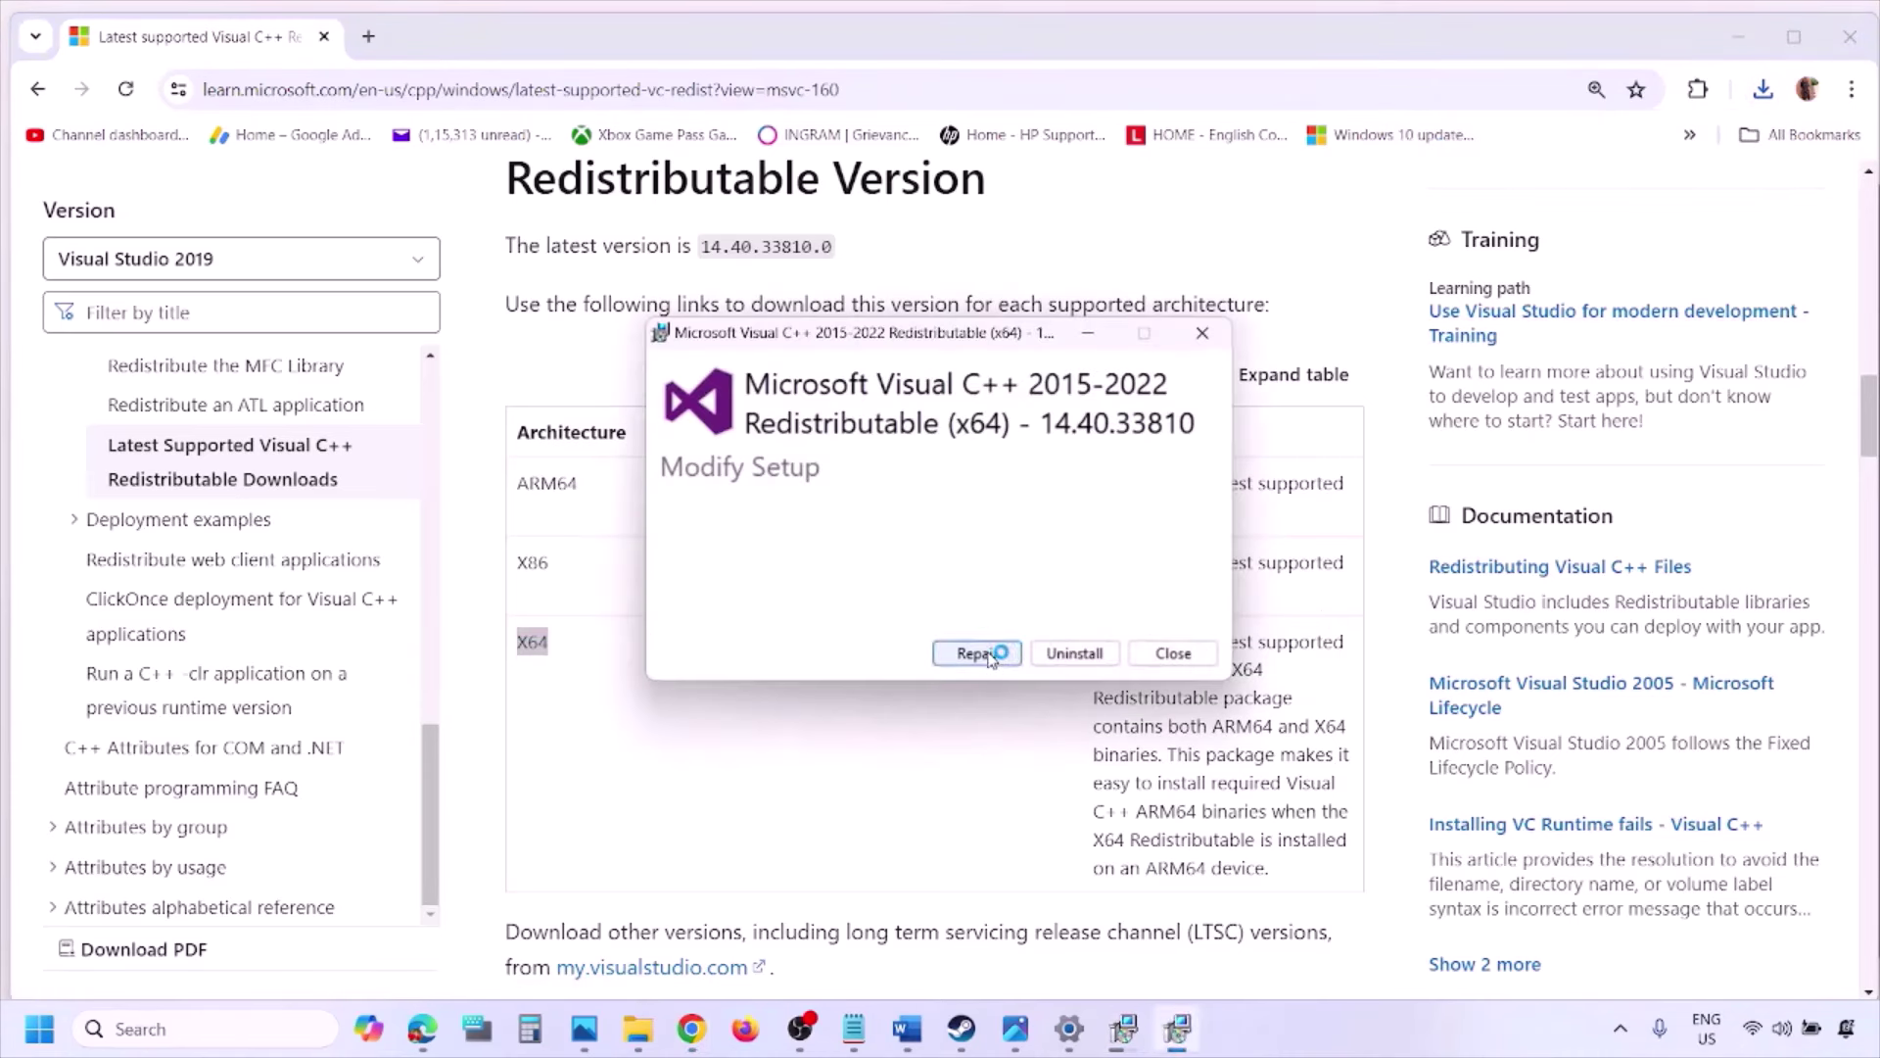
{"action": "left_click", "coordinate": [980, 653]}
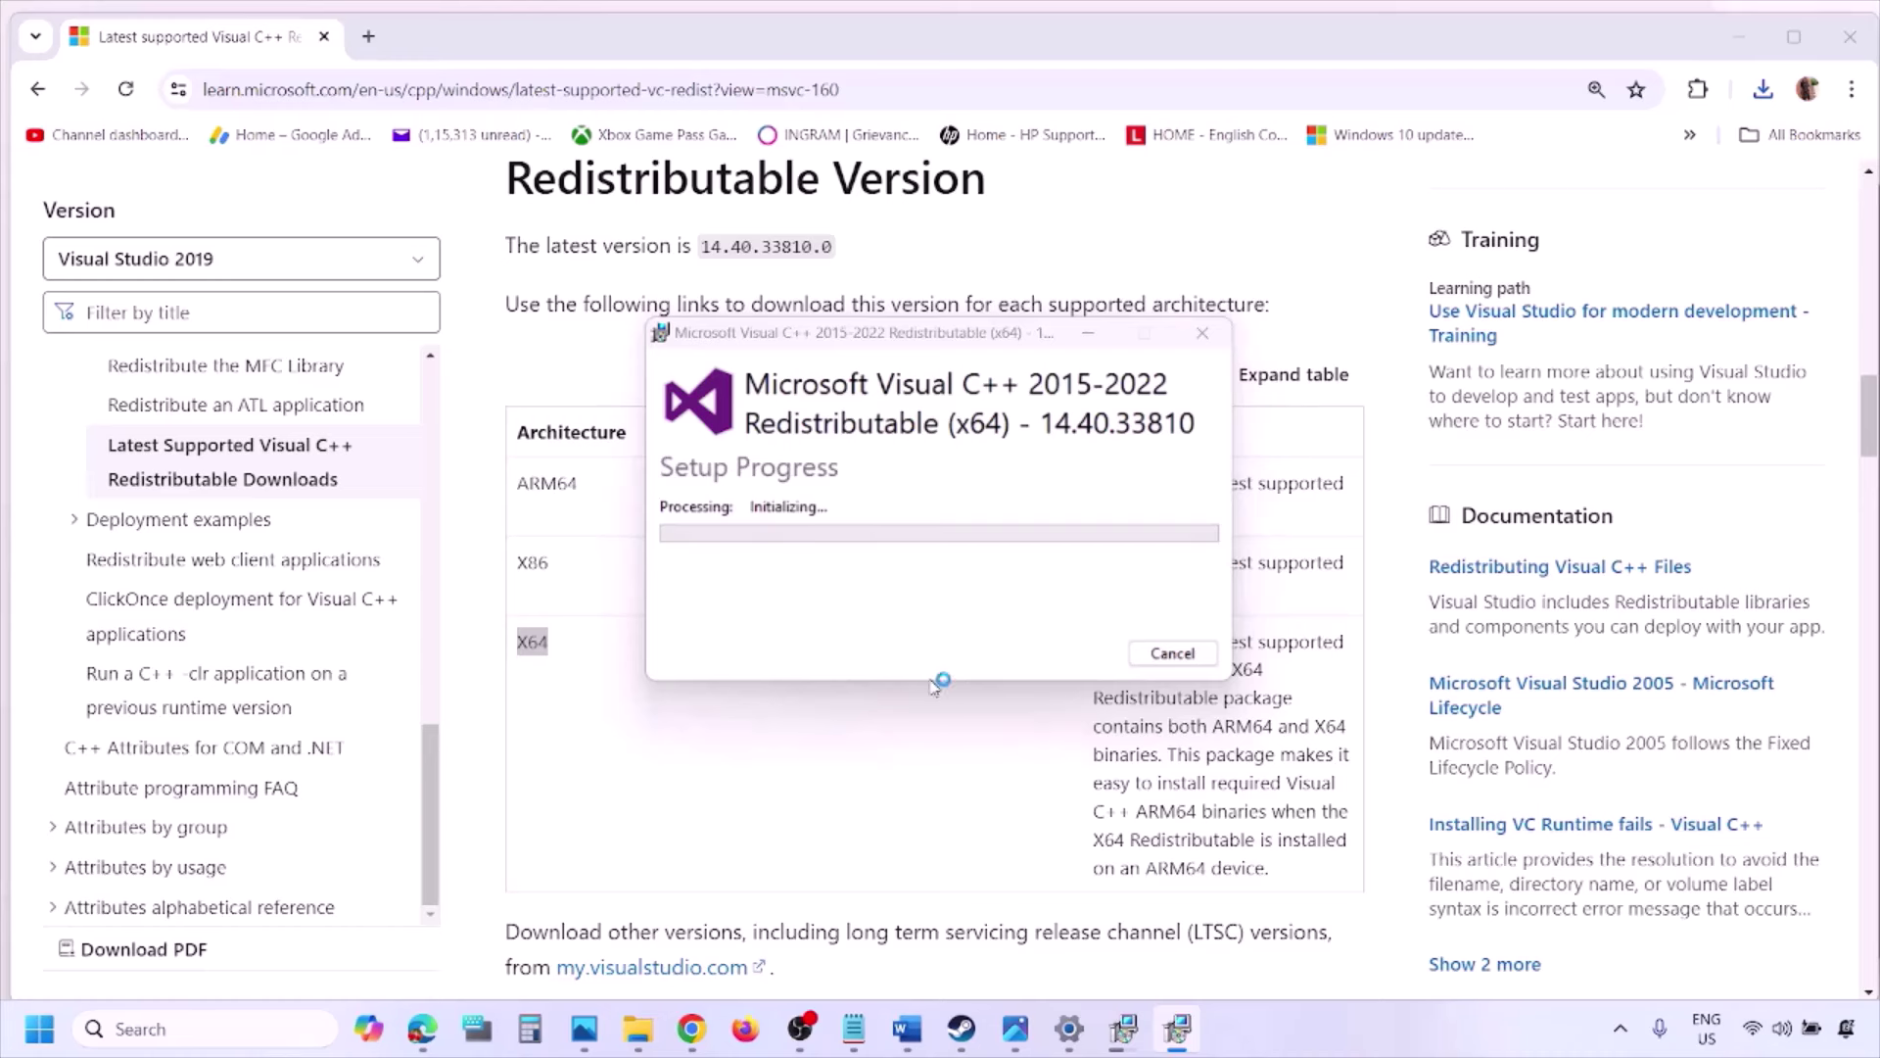
{"action": "left_click", "coordinate": [1129, 1031]}
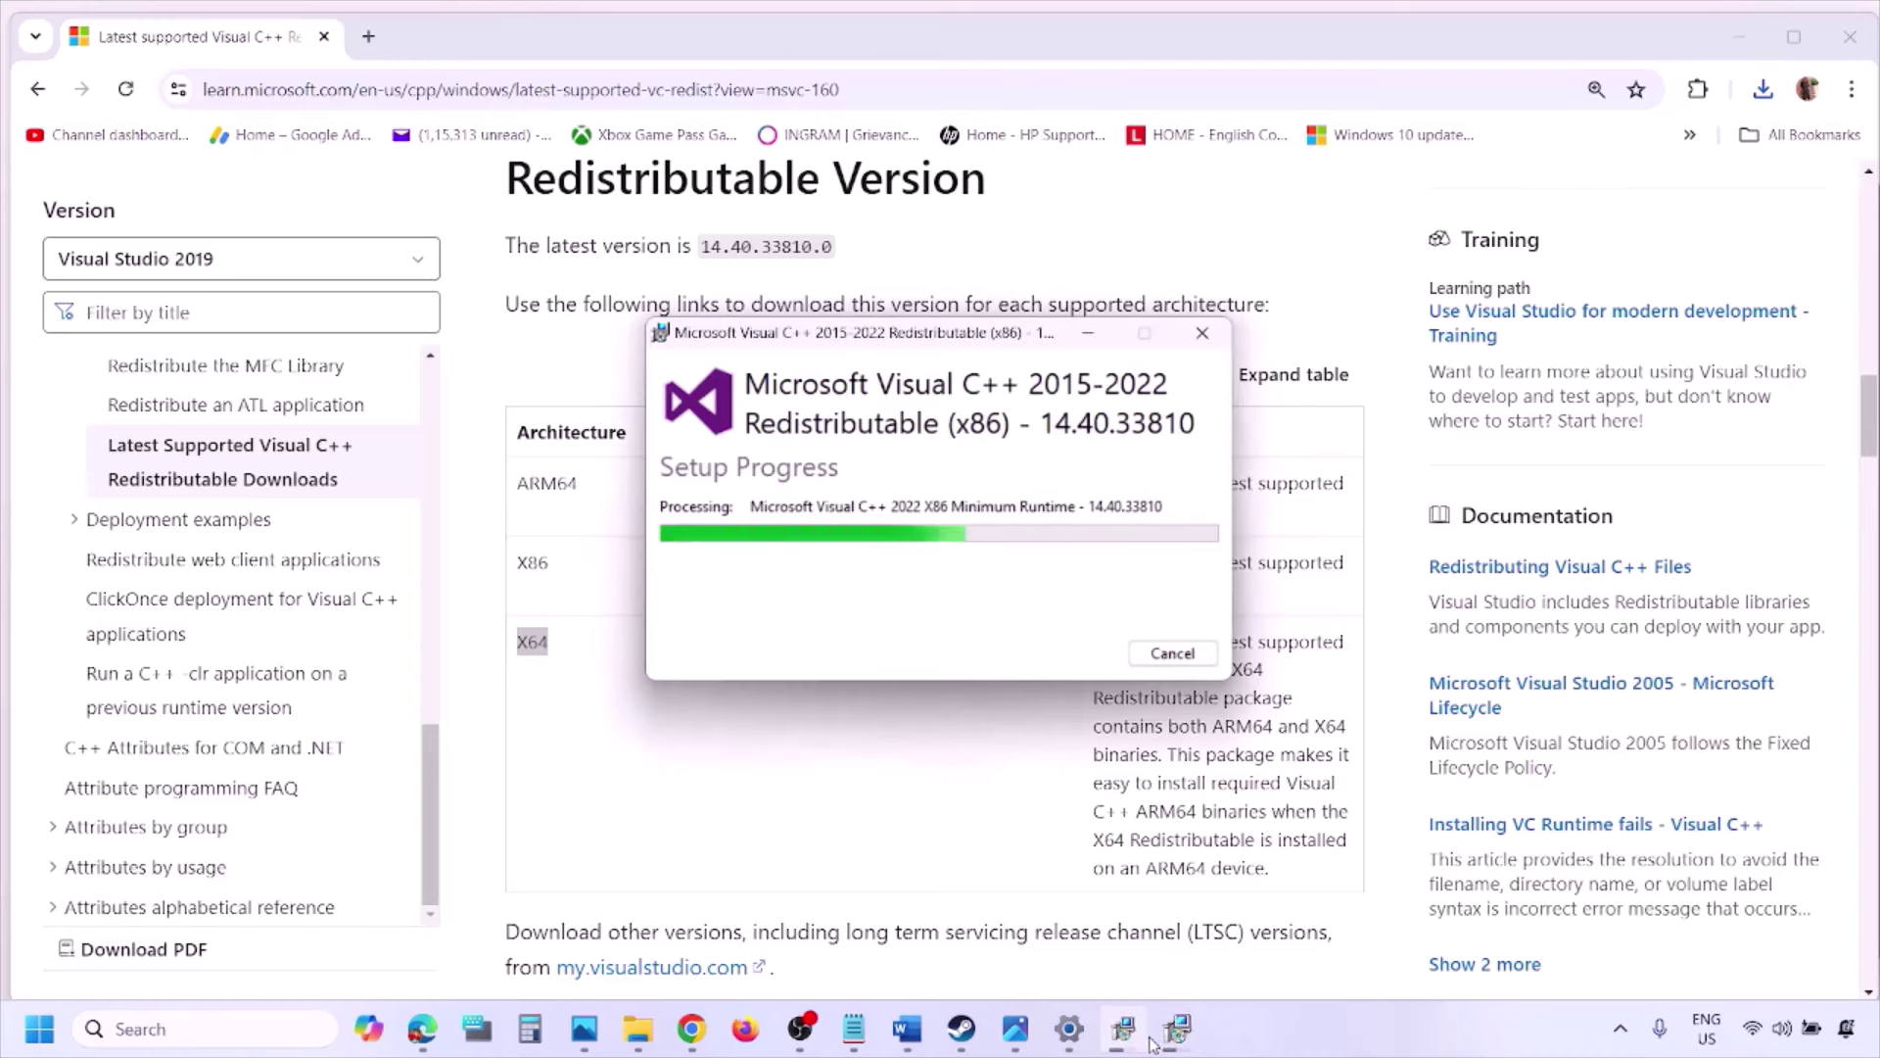
{"action": "left_click_drag", "start_coordinate": [1033, 333], "coordinate": [595, 418]}
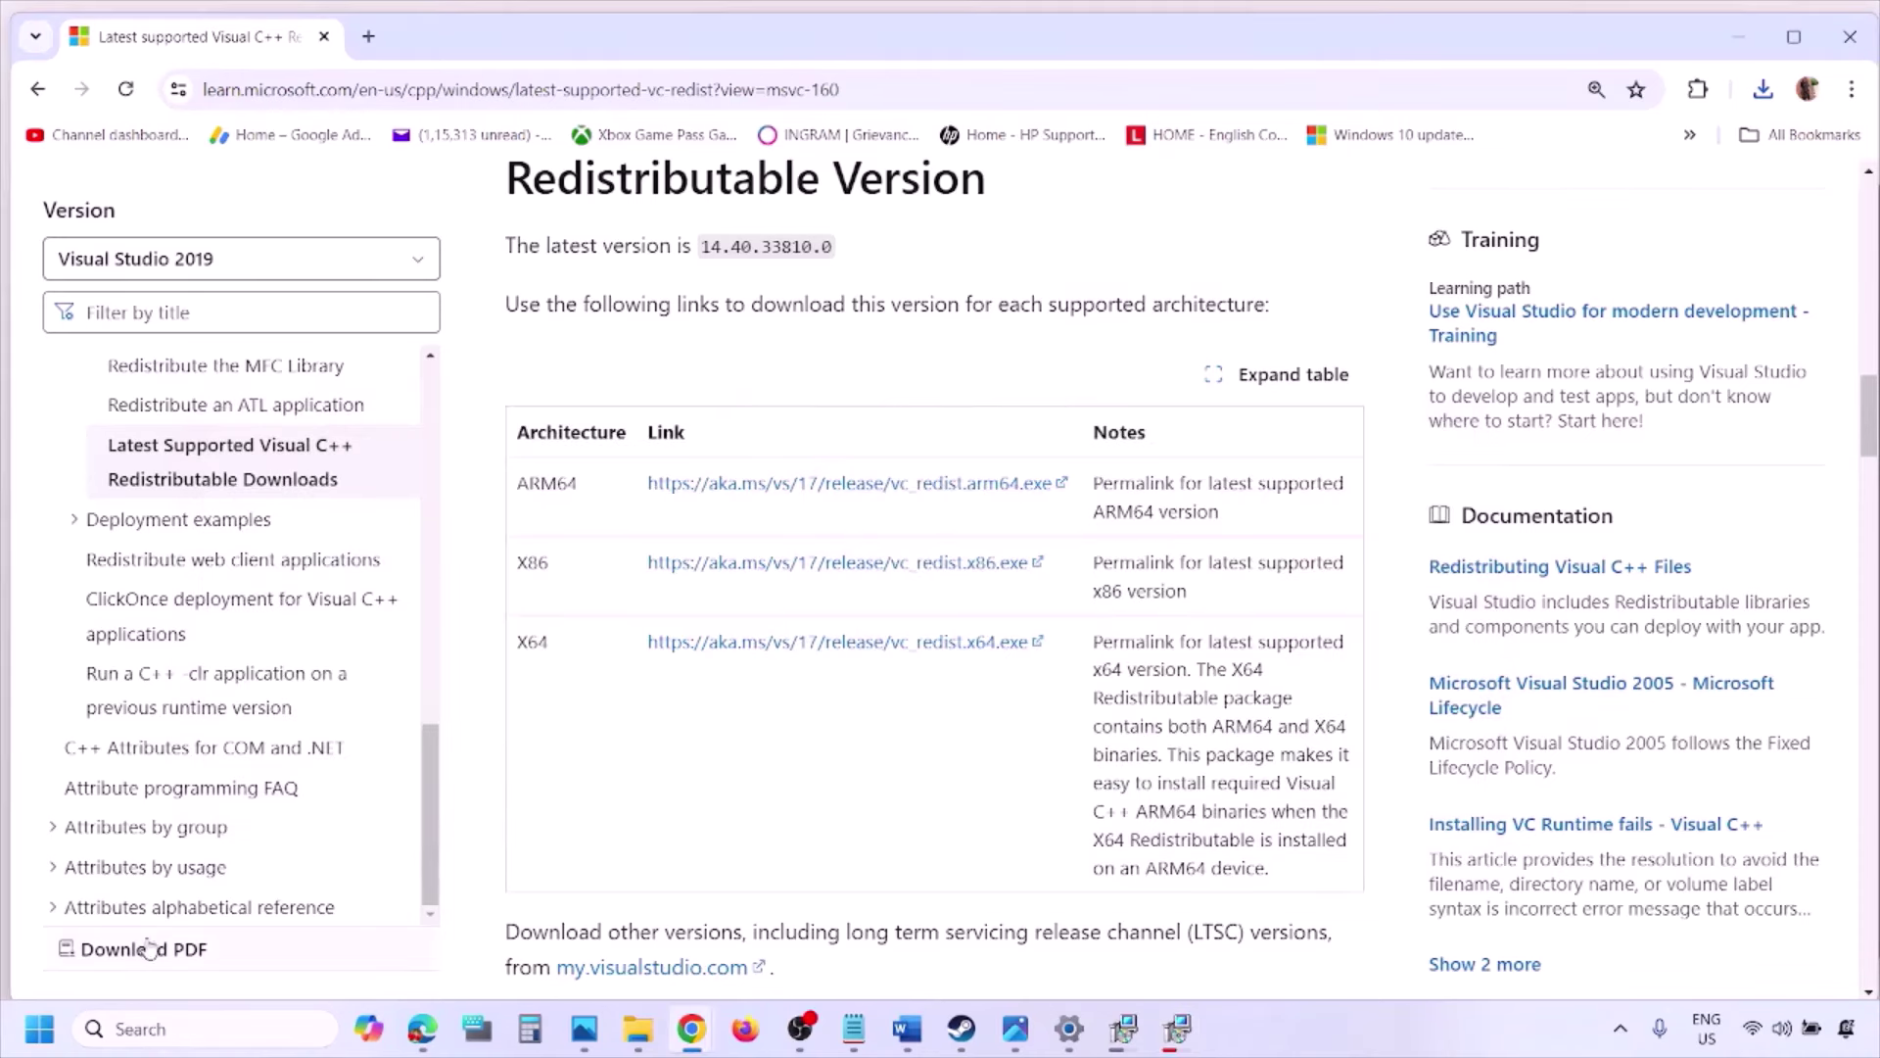
- View the Windows power options without restarting, and return to the Word notes at Step 9 about unplugging external devices
{"action": "left_click", "coordinate": [39, 1028]}
{"action": "left_click", "coordinate": [712, 944]}
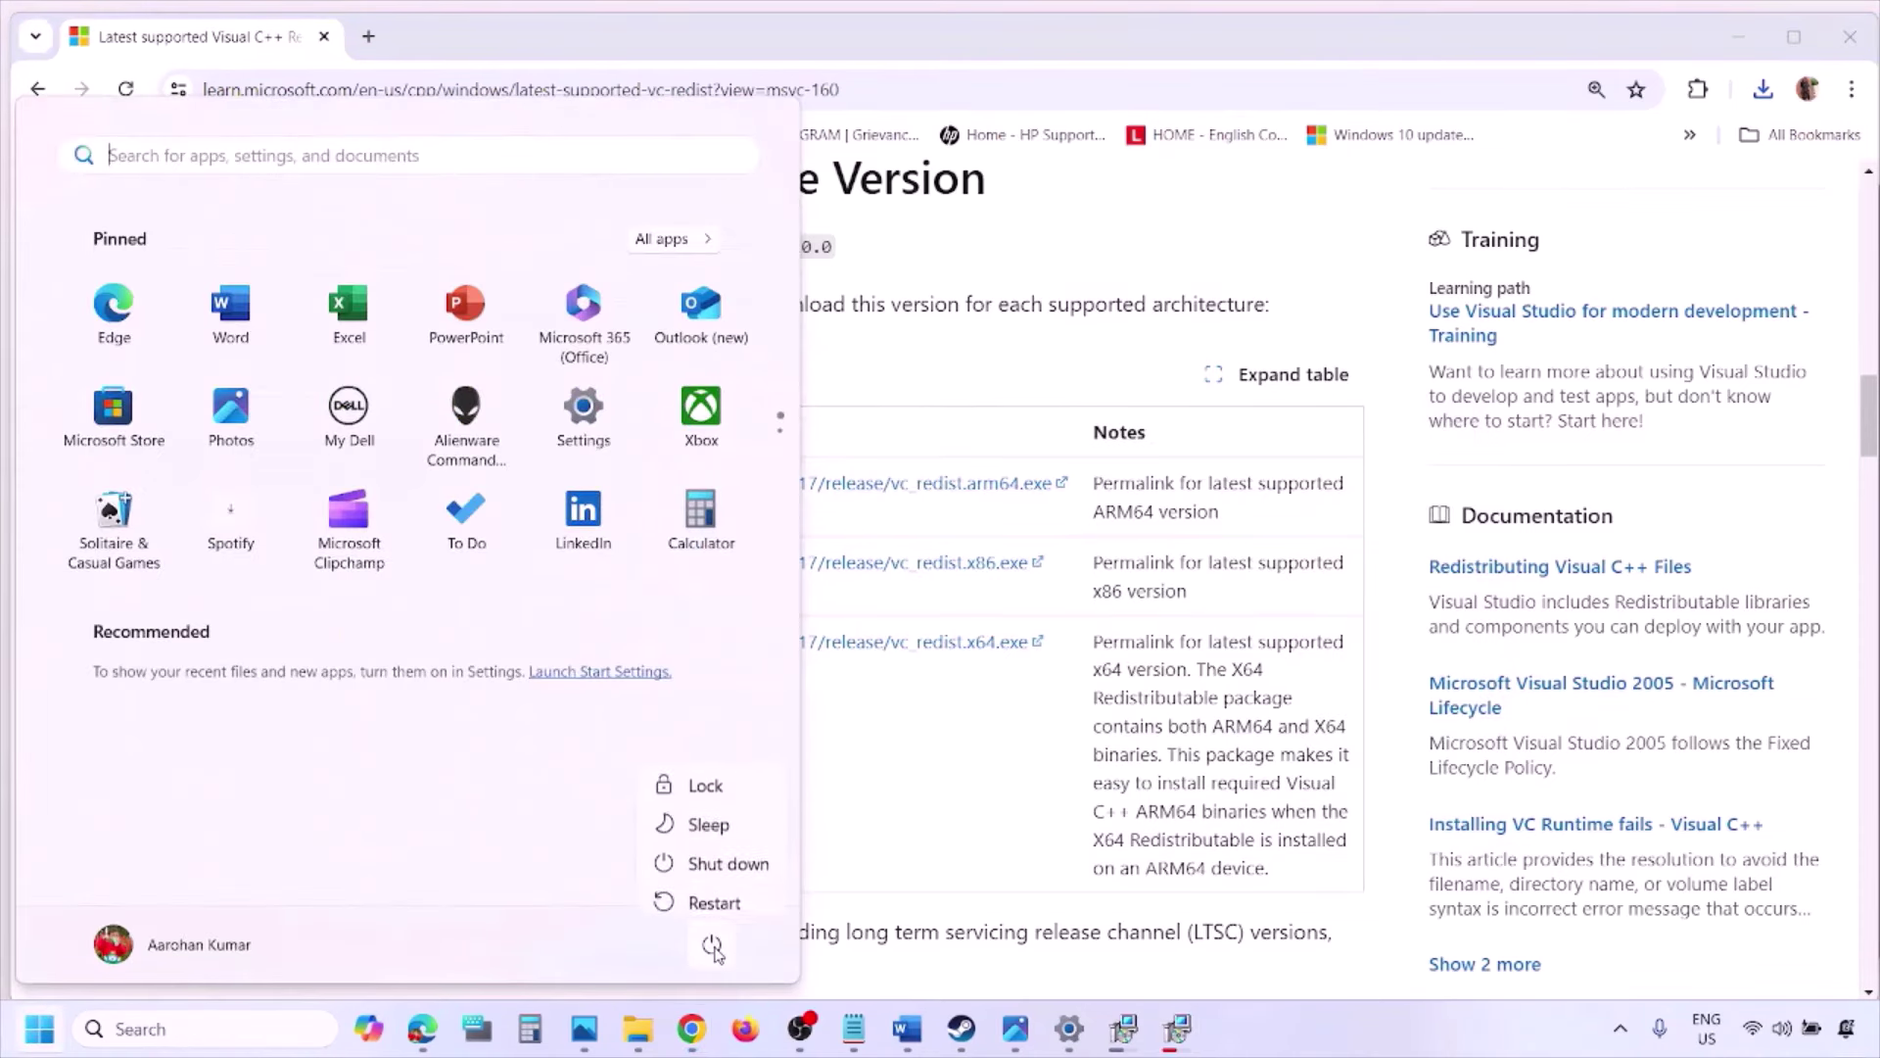
{"action": "left_click", "coordinate": [974, 831]}
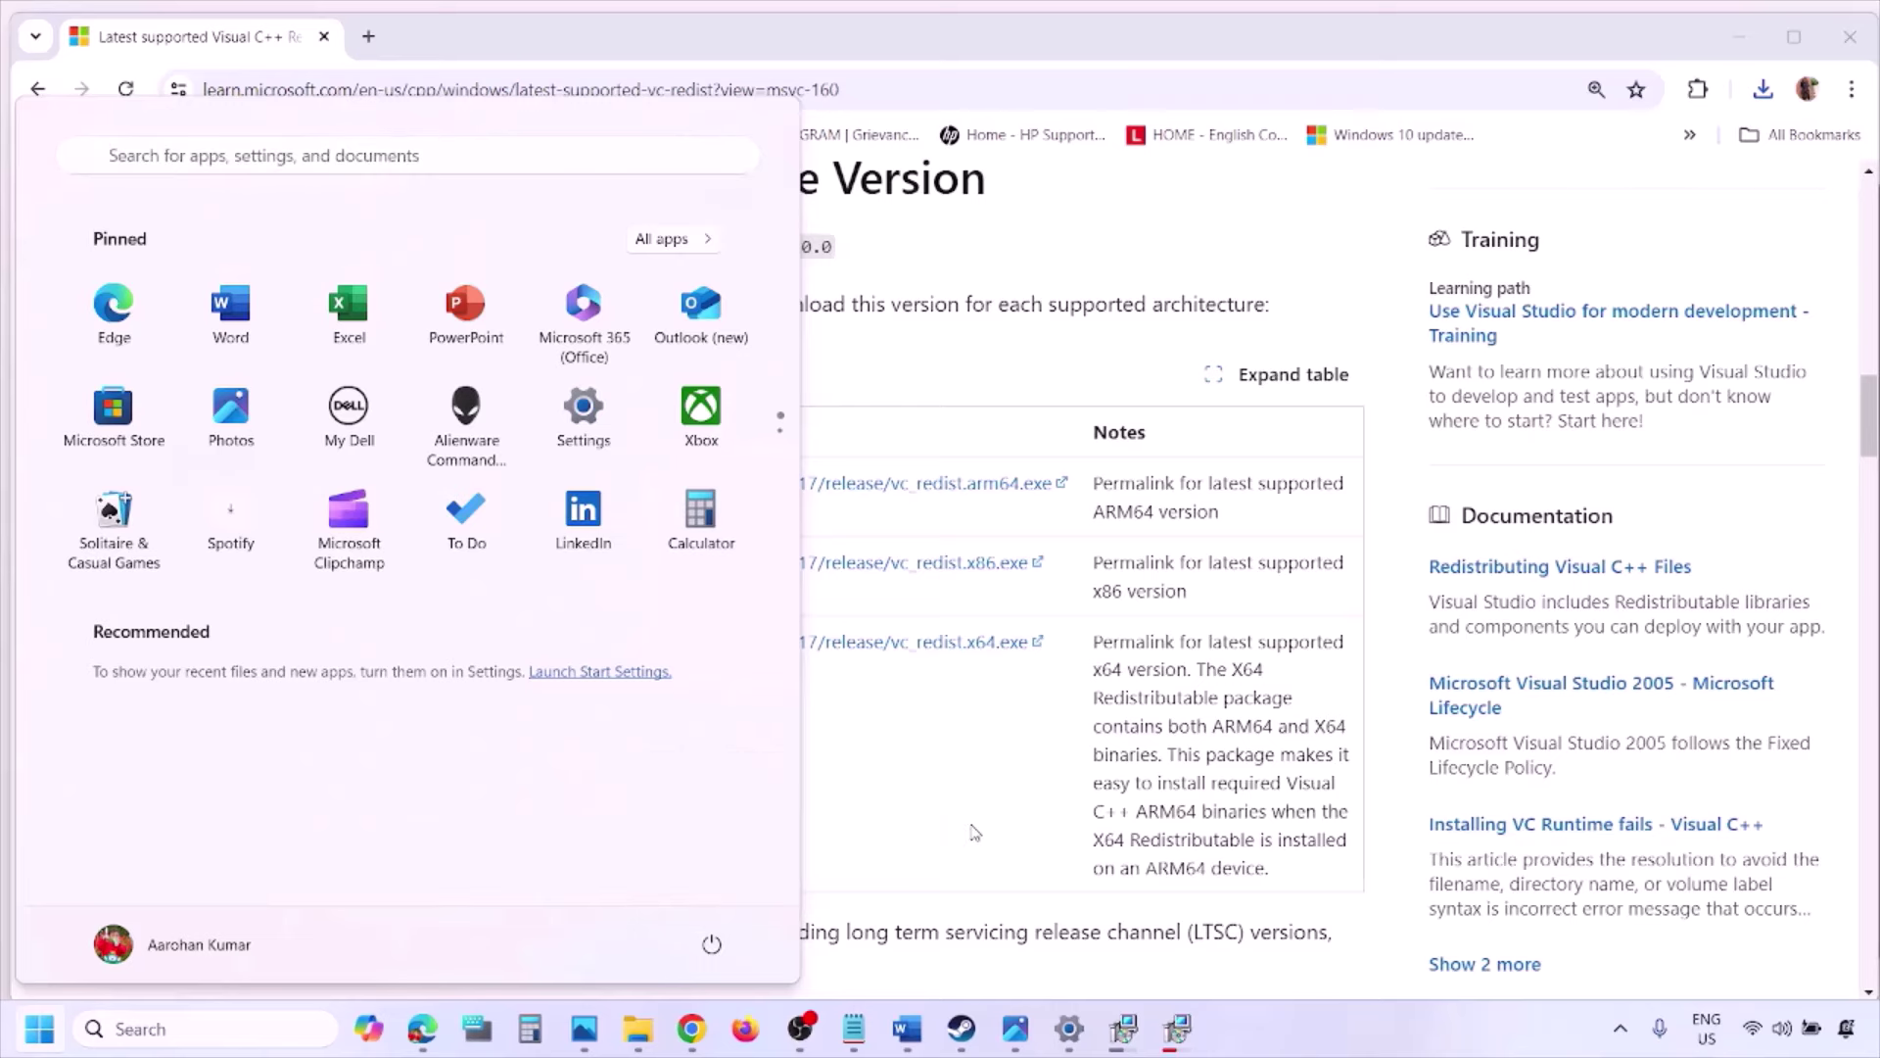
{"action": "left_click", "coordinate": [974, 833]}
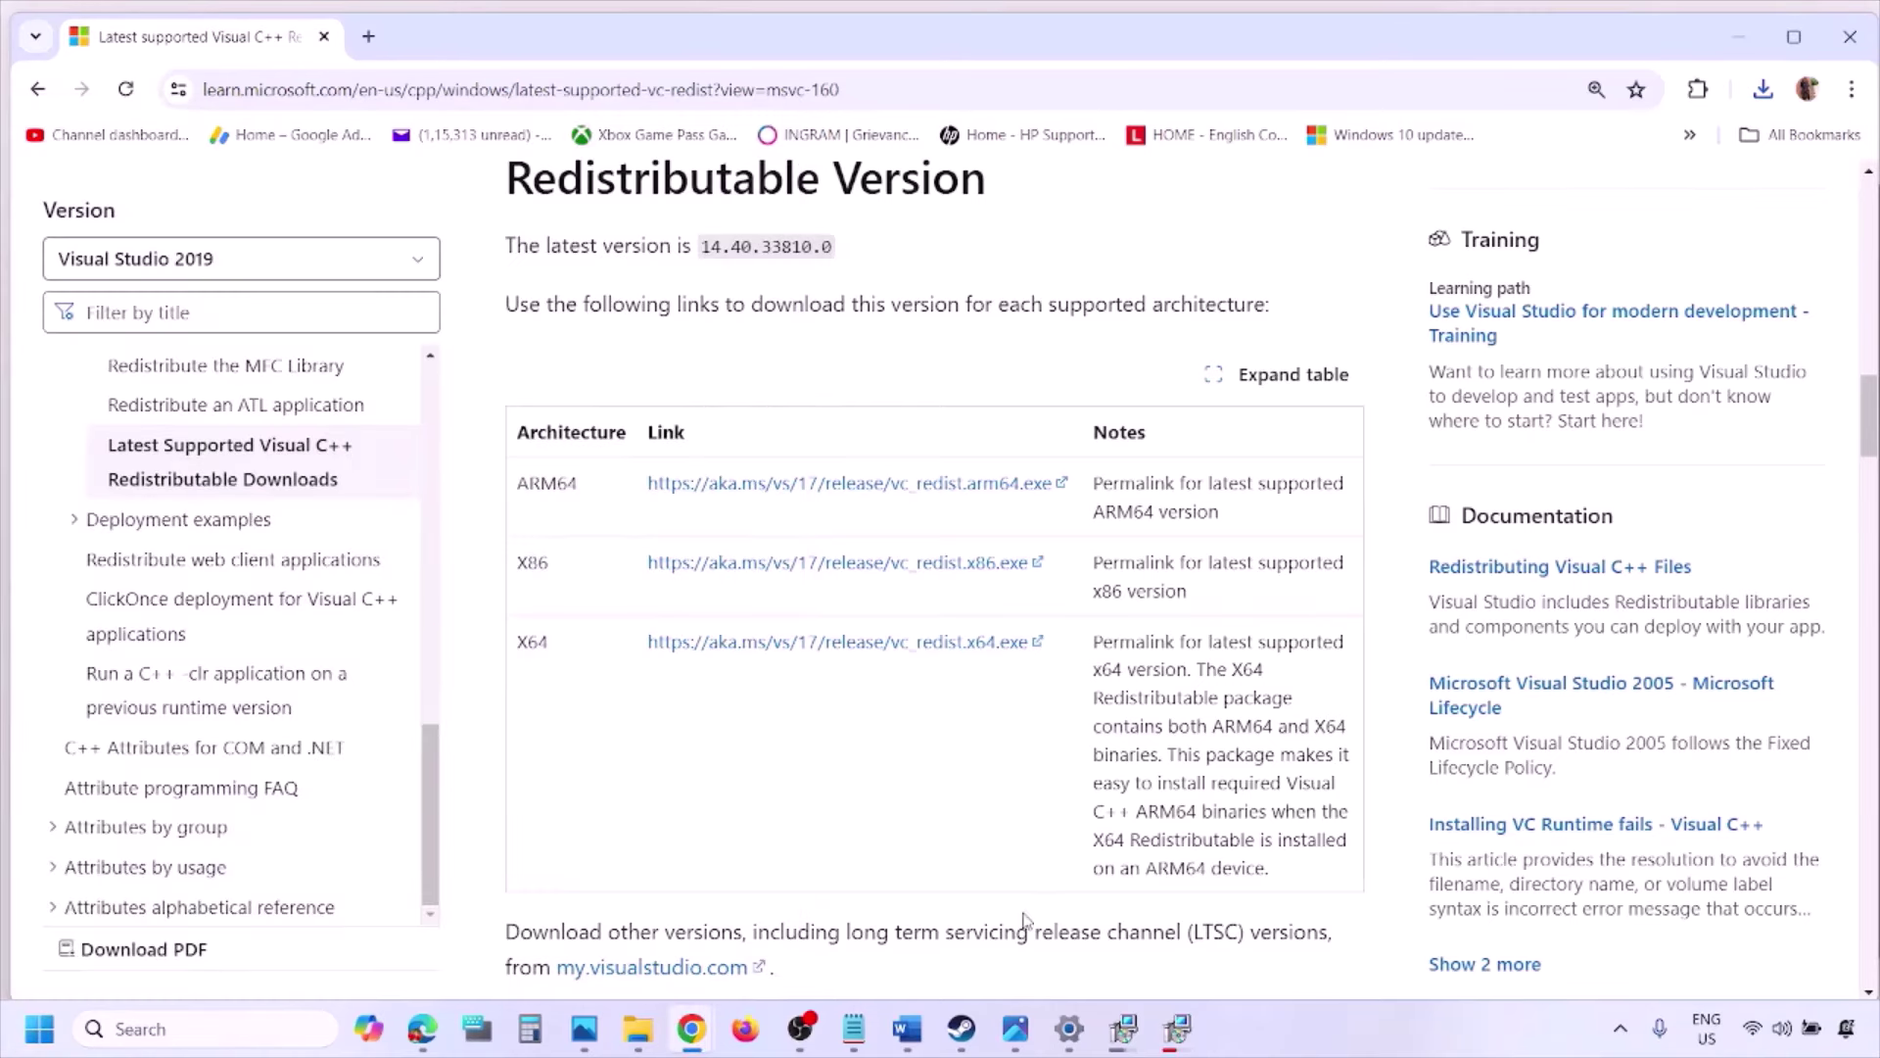
{"action": "left_click", "coordinate": [907, 1028]}
{"action": "scroll", "coordinate": [806, 664], "scroll_direction": "down", "scroll_amount": 2}
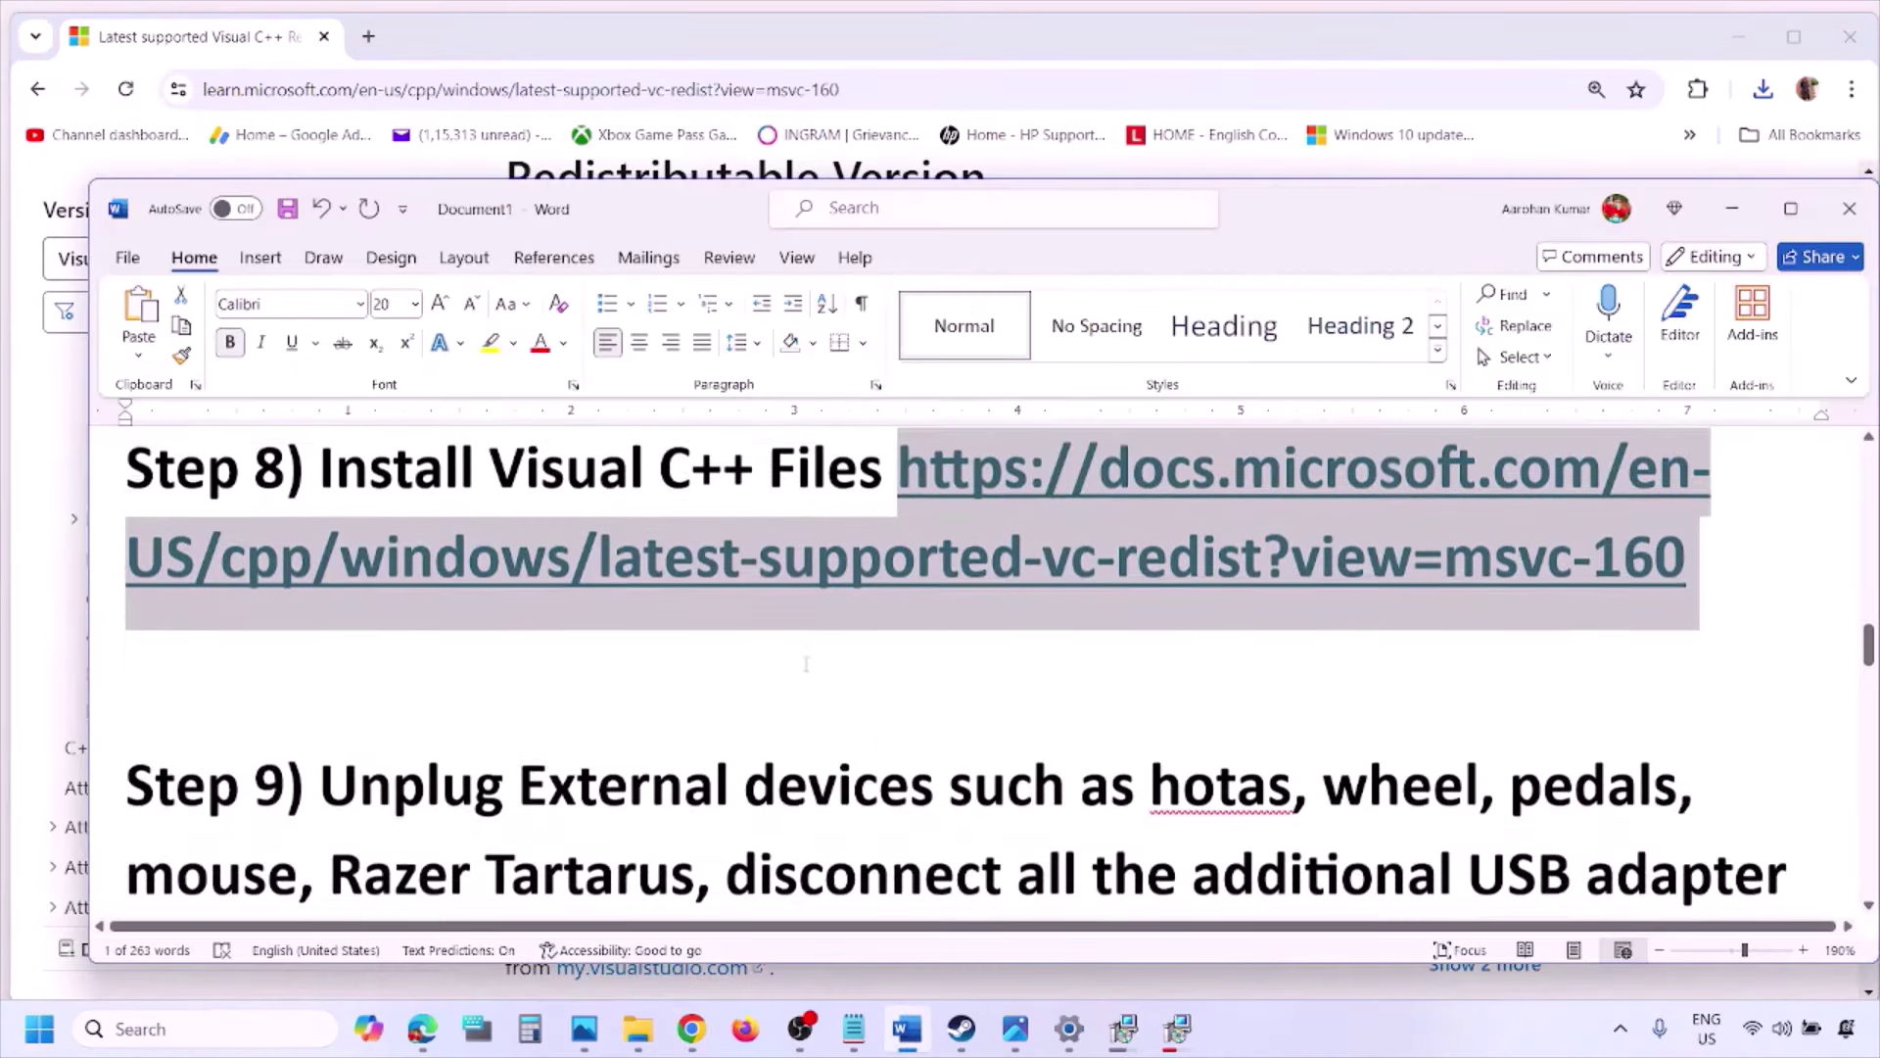
- Maximize the notes and review Step 9 on unplugging external devices, extra controllers and monitors, and turning off lighting software and third-party services
{"action": "scroll", "coordinate": [806, 664], "scroll_direction": "down", "scroll_amount": 3}
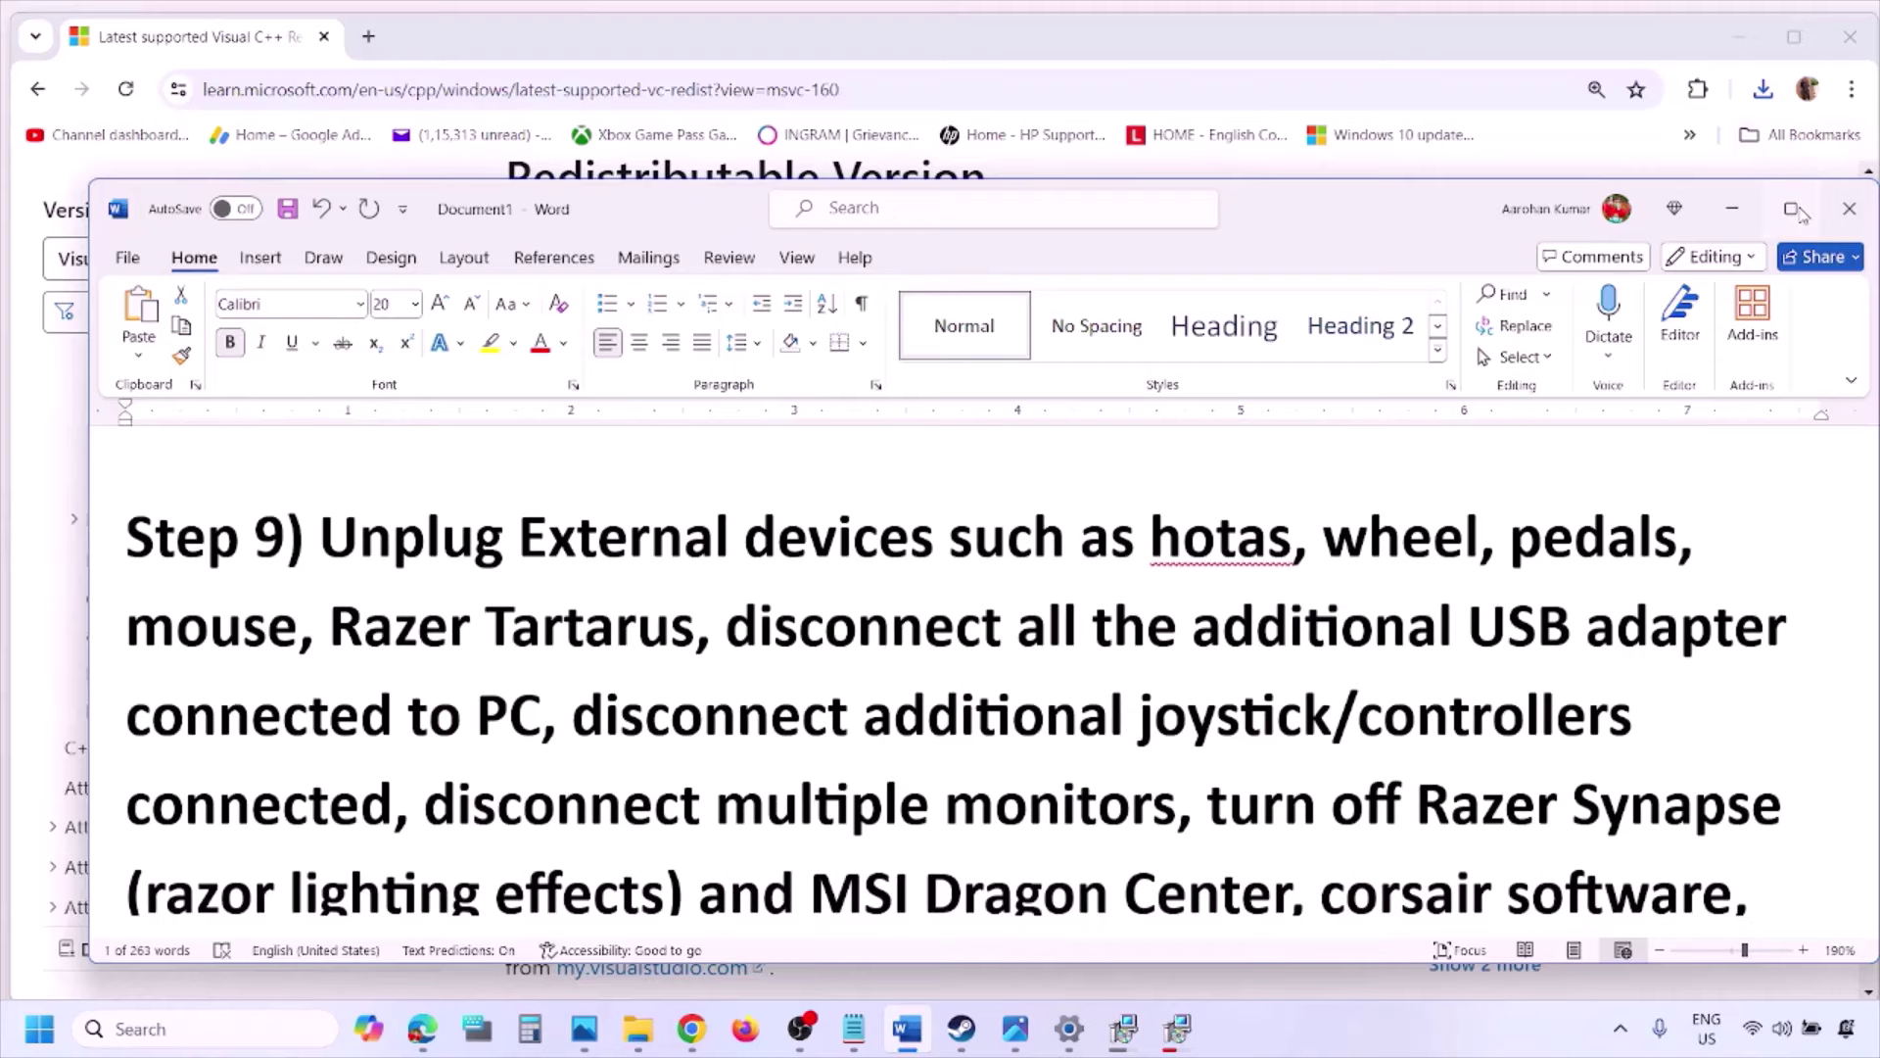
{"action": "left_click", "coordinate": [1793, 209]}
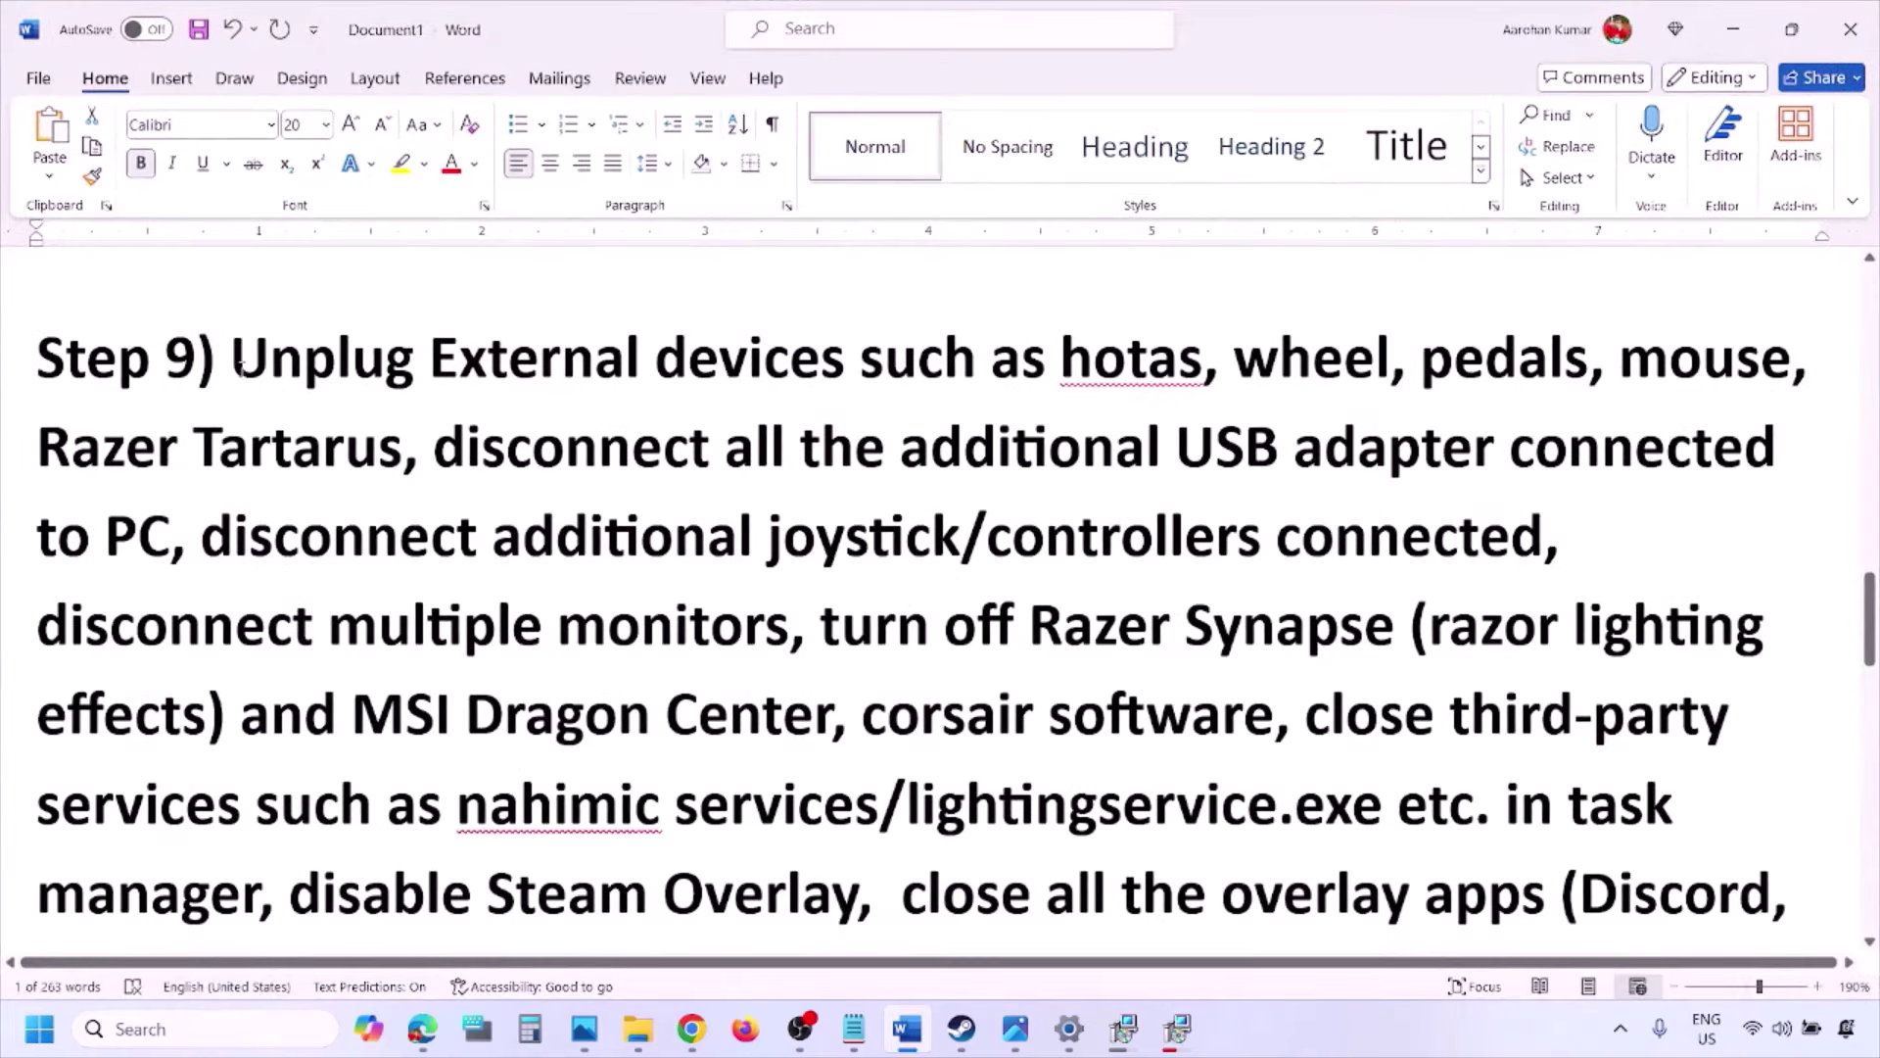
{"action": "left_click_drag", "start_coordinate": [235, 364], "coordinate": [1396, 448]}
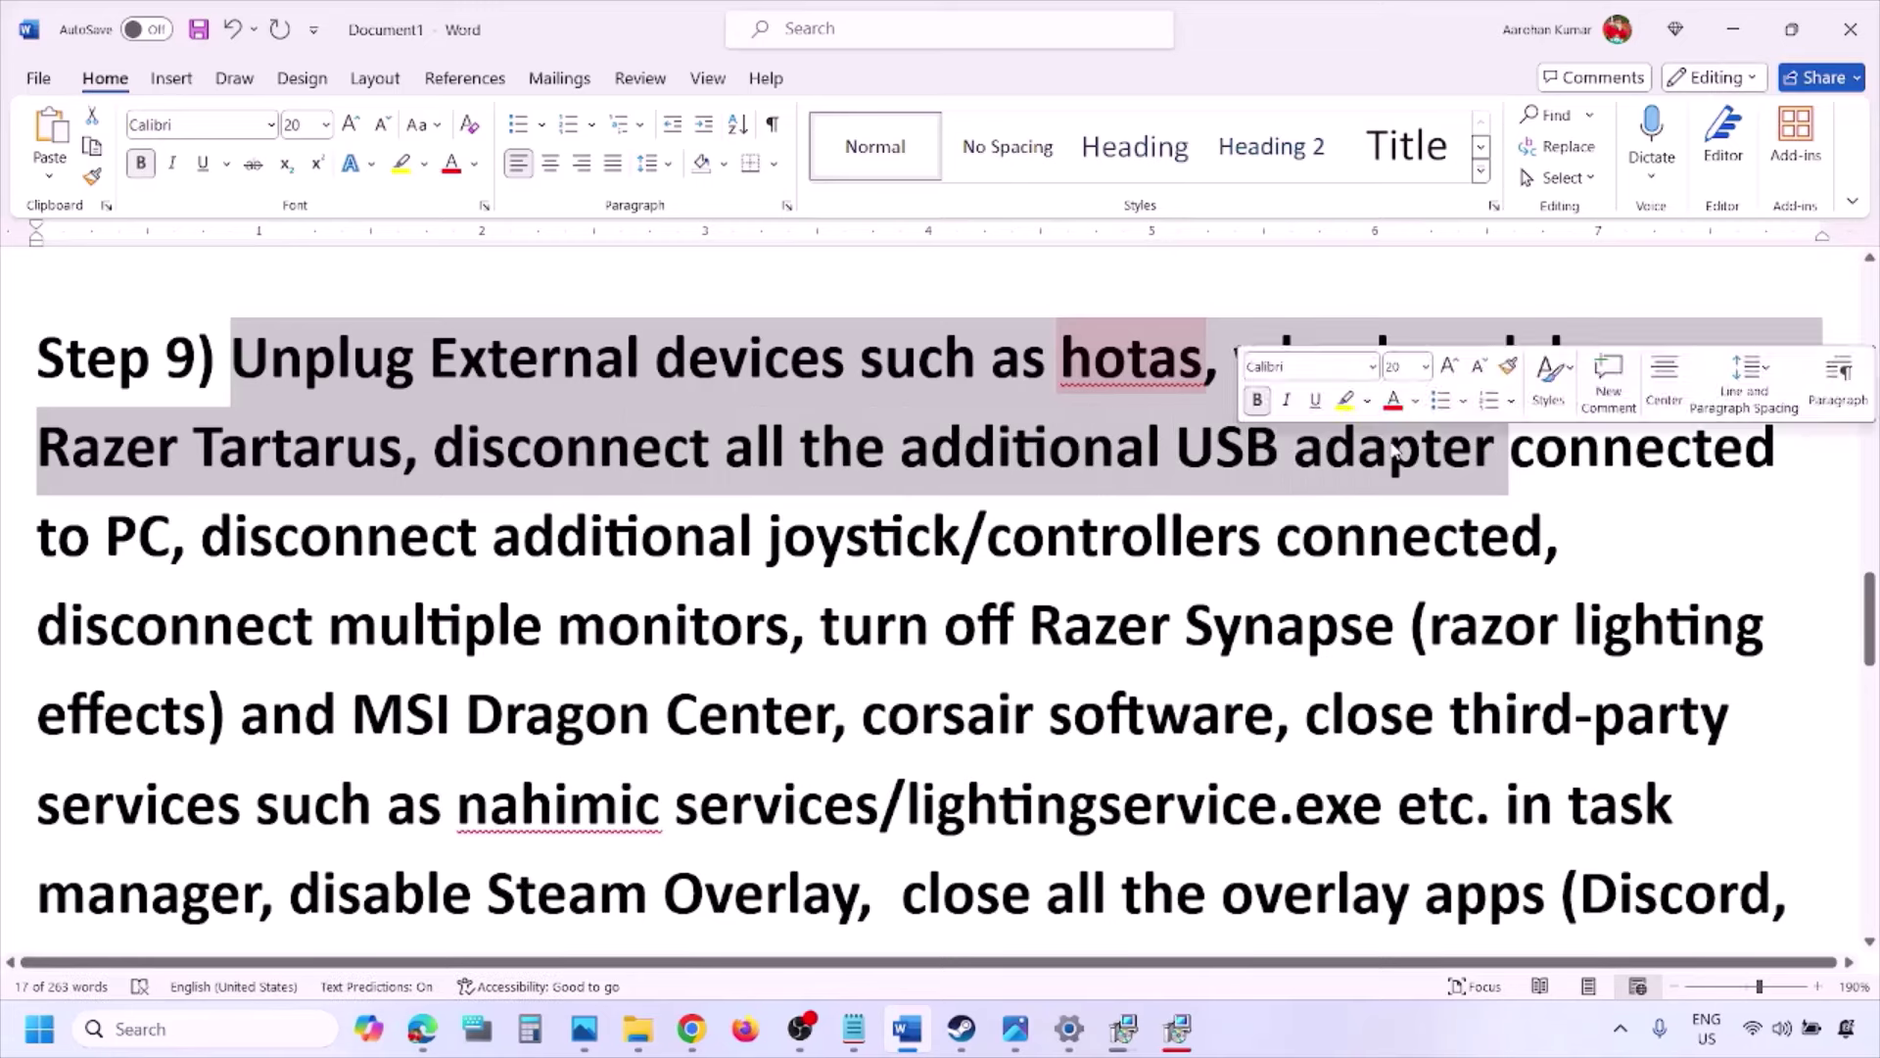
{"action": "left_click", "coordinate": [1393, 446]}
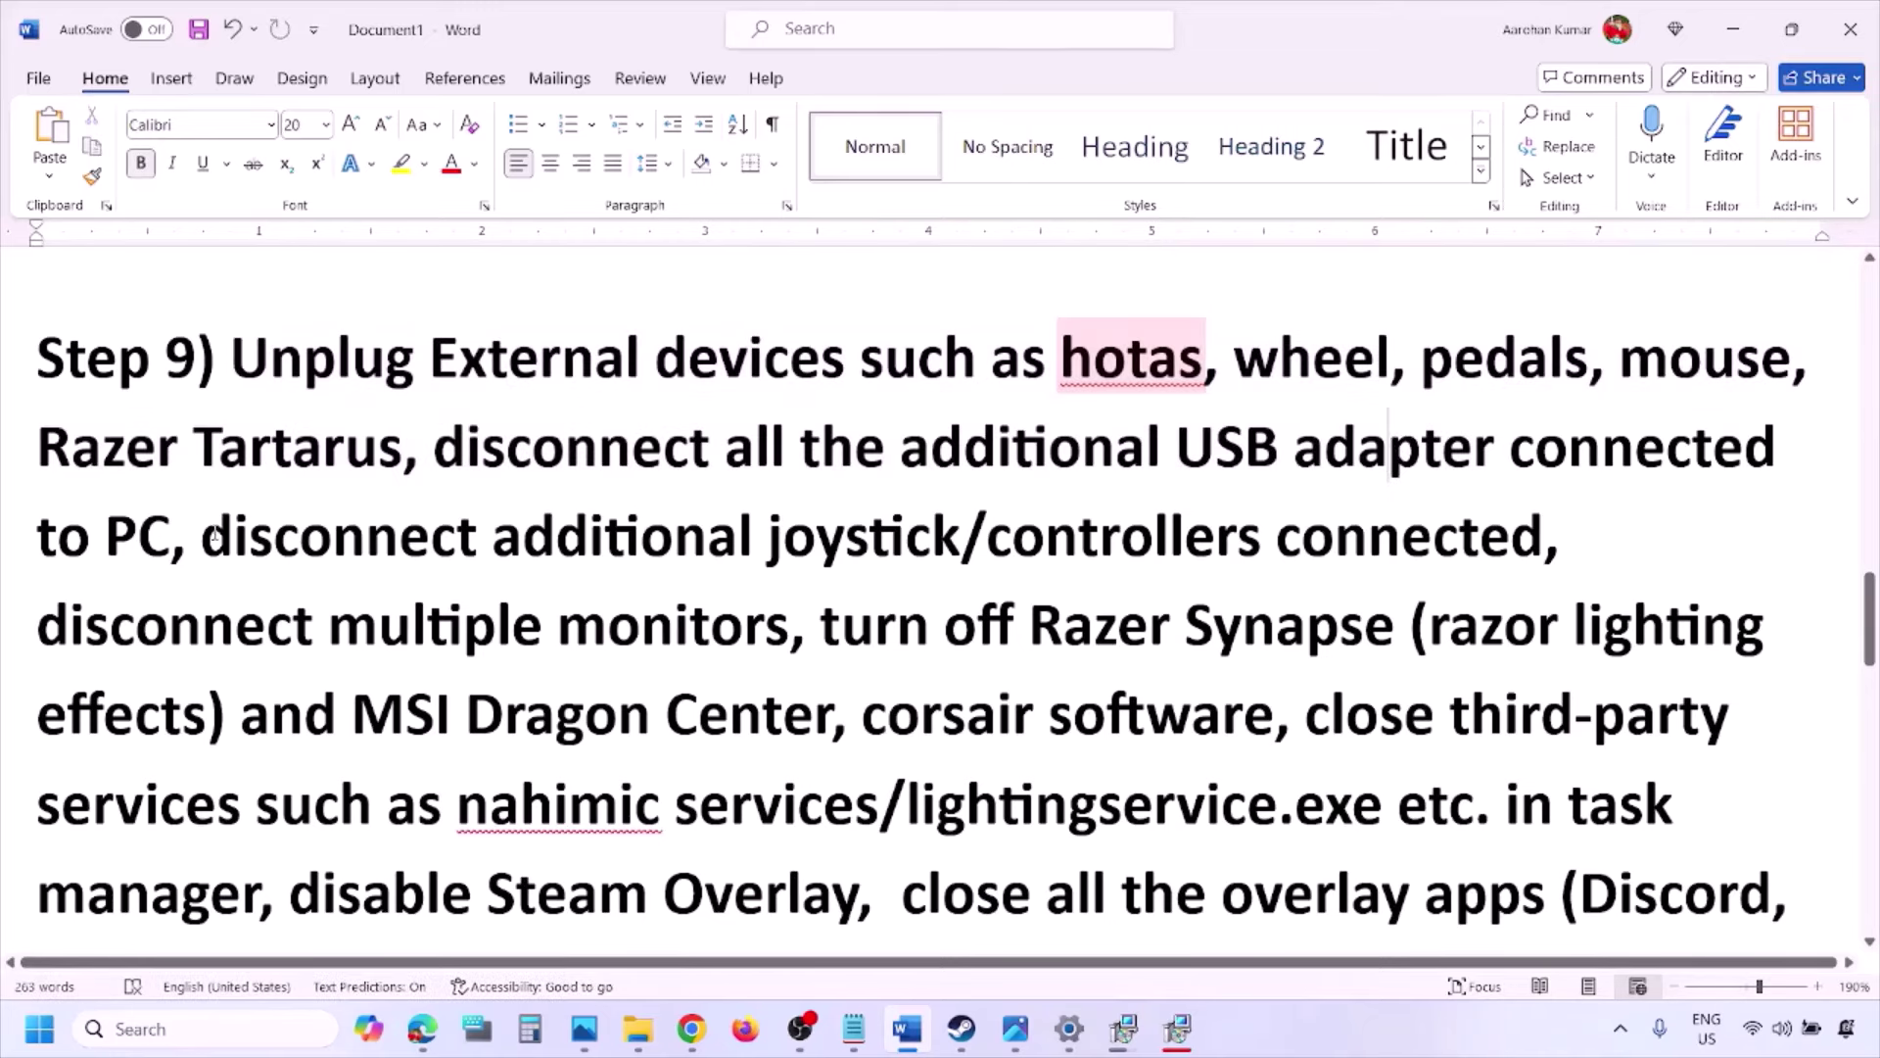
{"action": "left_click_drag", "start_coordinate": [213, 534], "coordinate": [1303, 551]}
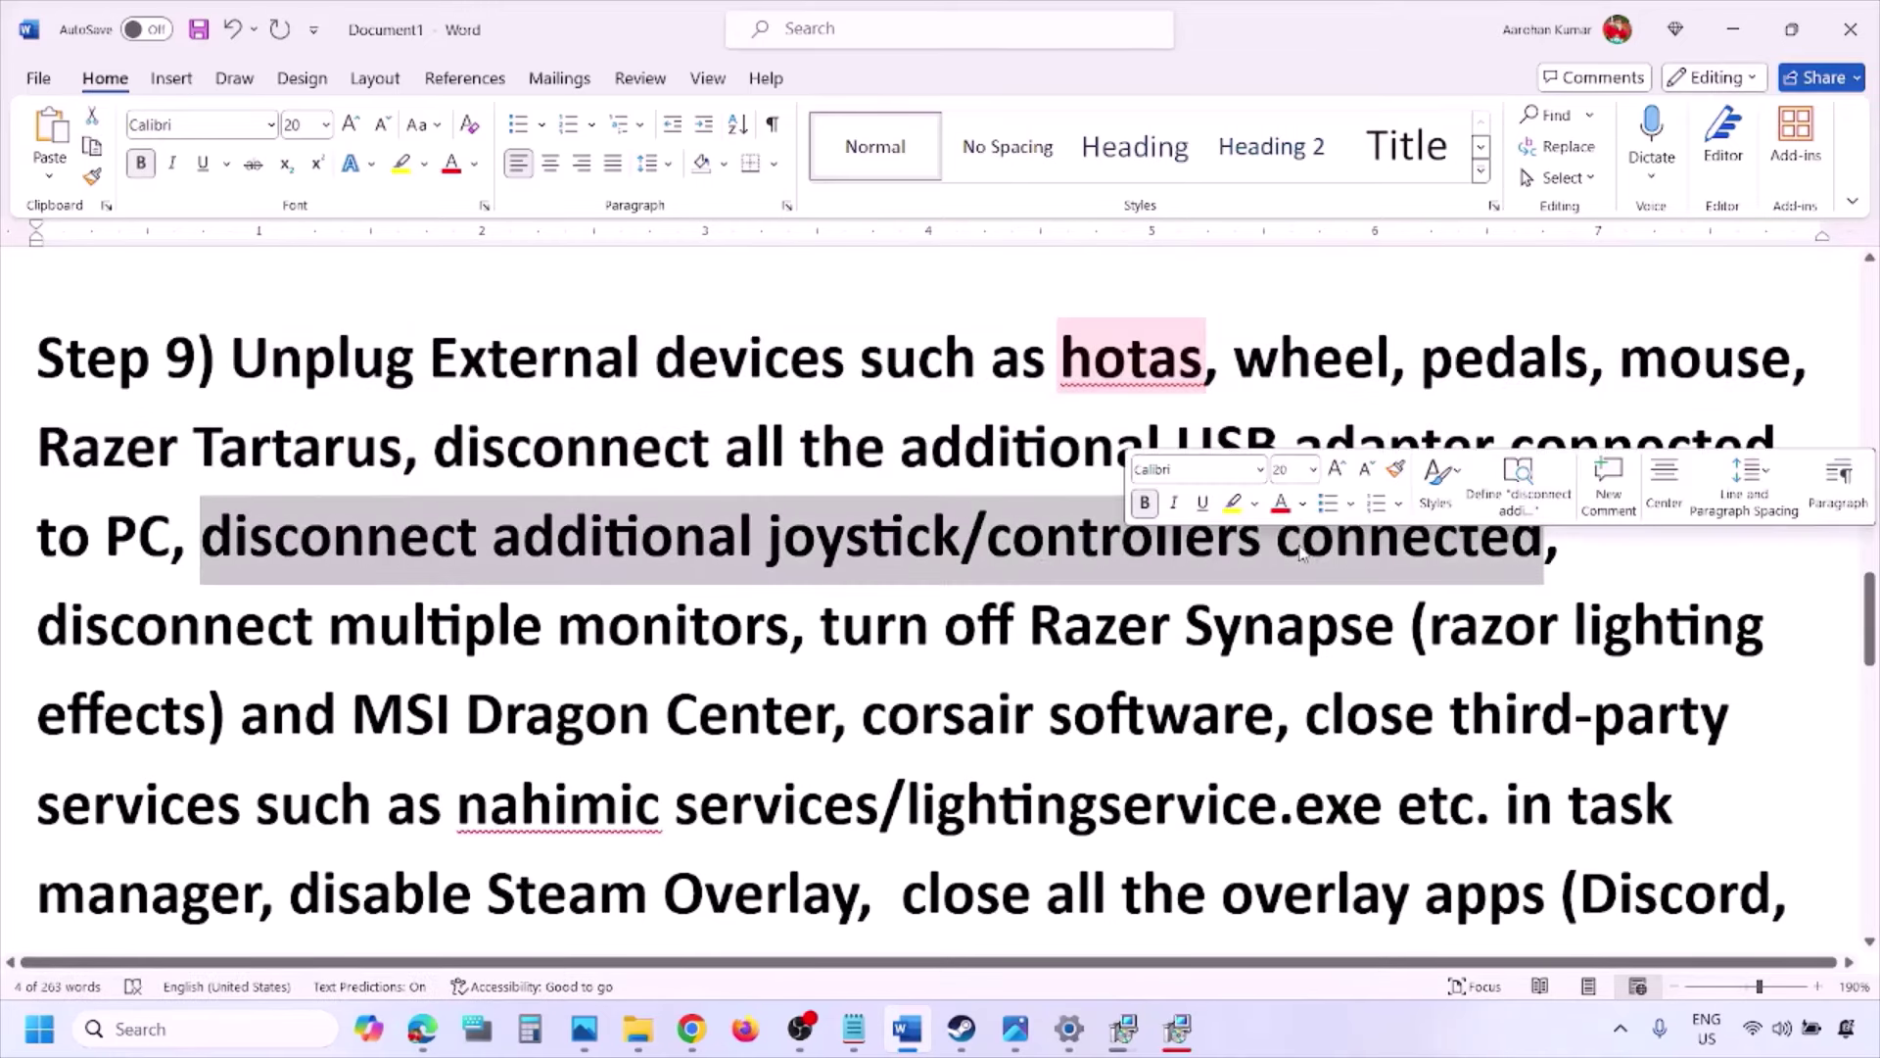
{"action": "left_click", "coordinate": [1246, 549]}
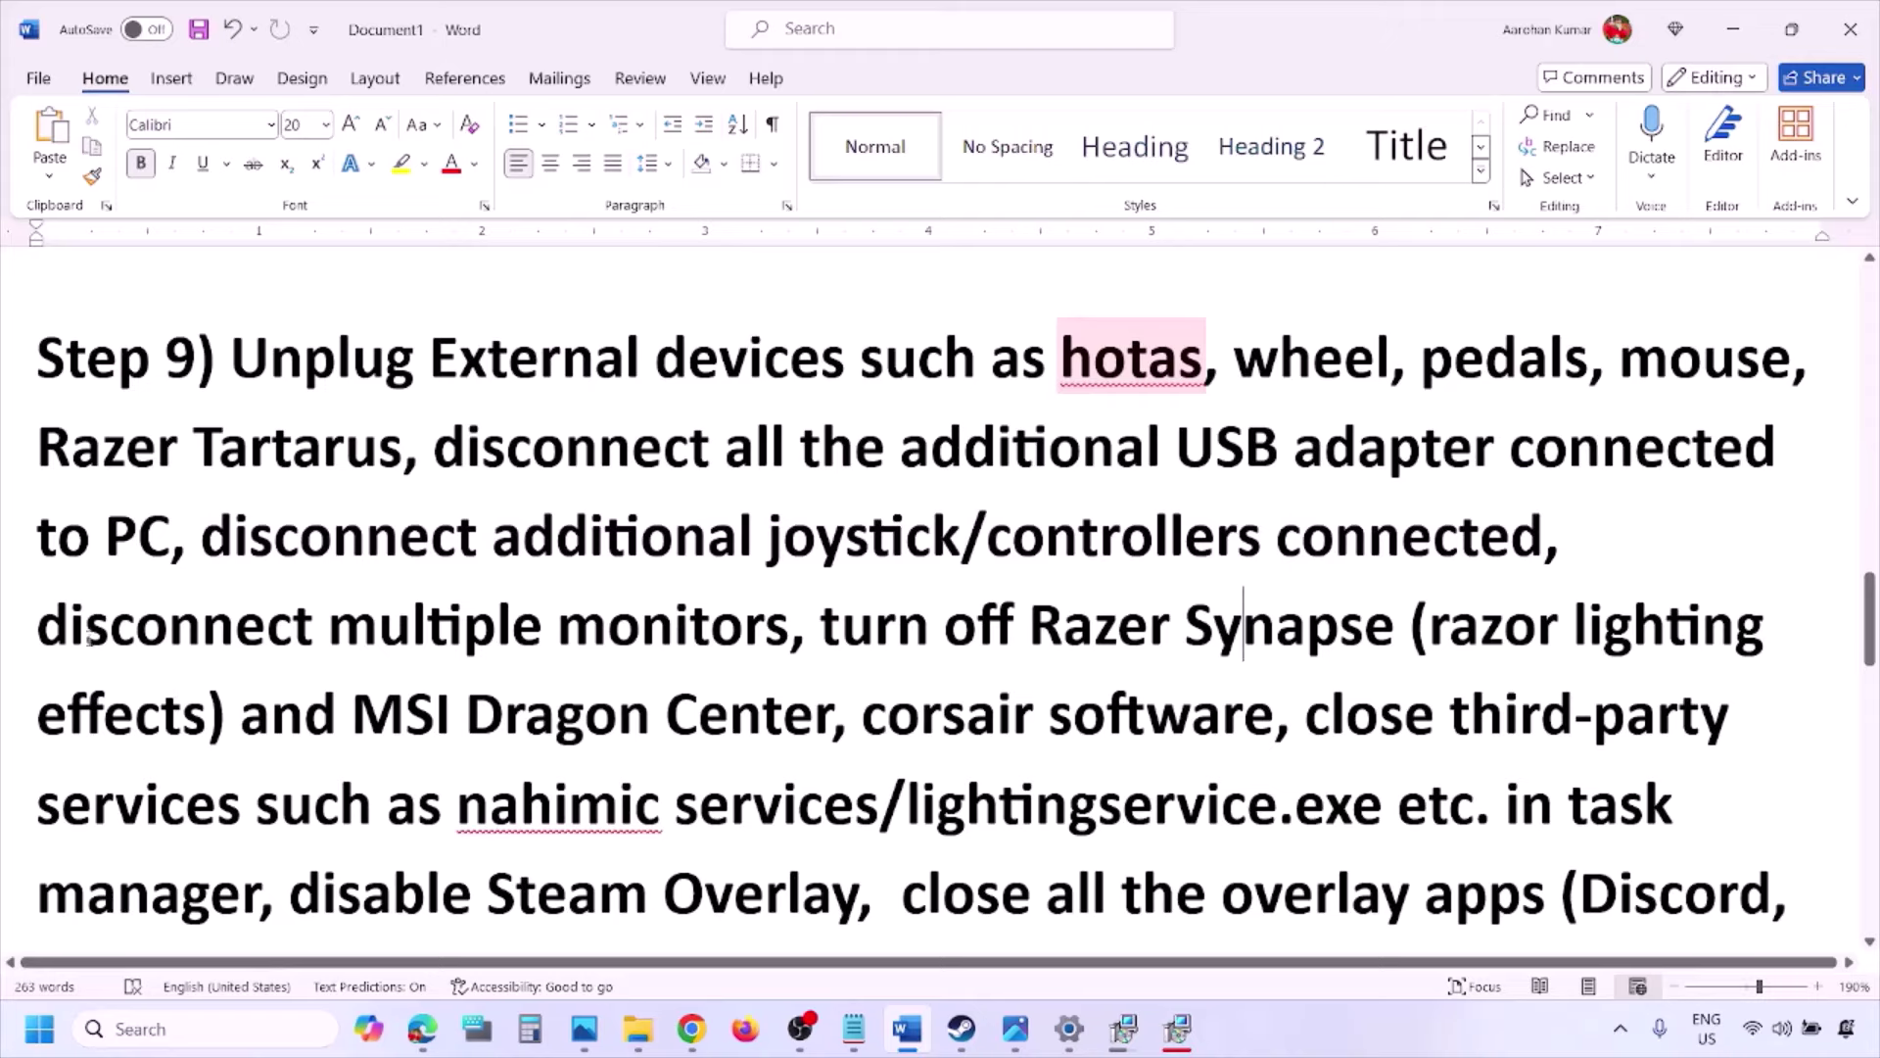
{"action": "left_click_drag", "start_coordinate": [65, 630], "coordinate": [788, 632]}
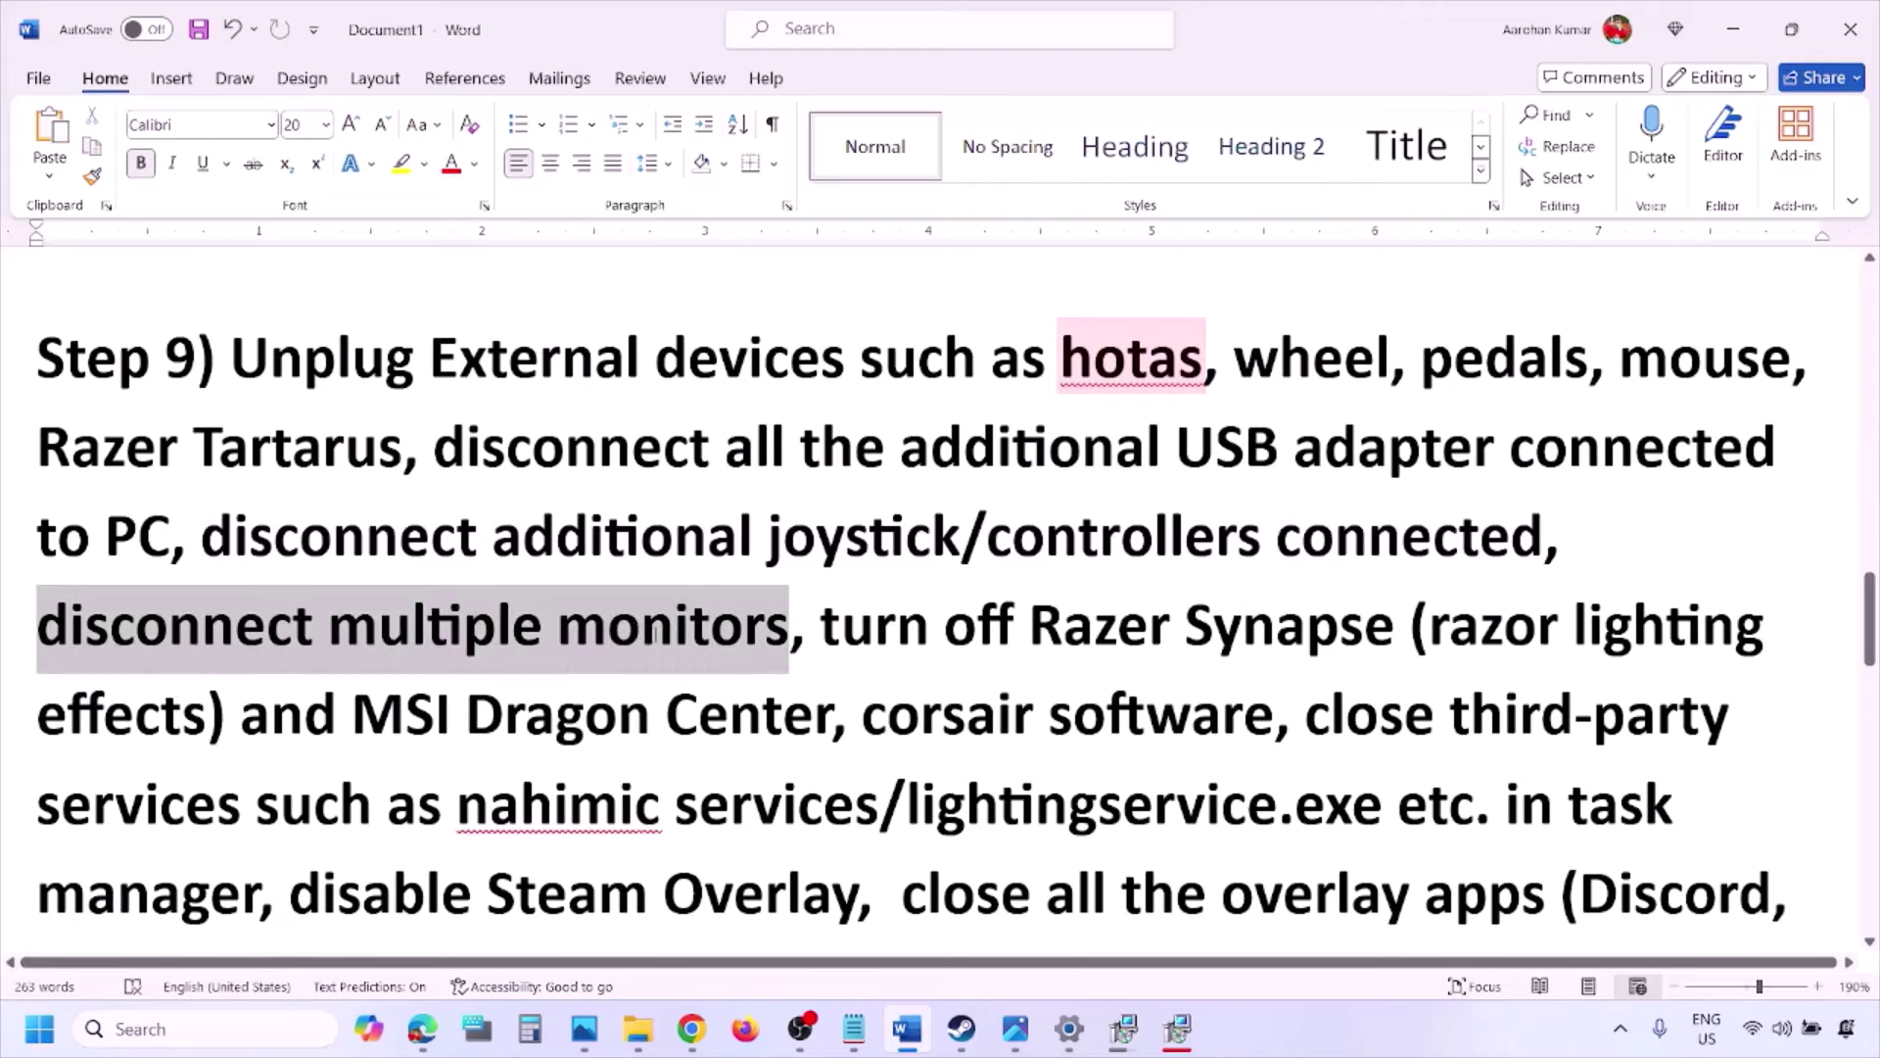
{"action": "scroll", "coordinate": [784, 555], "scroll_direction": "down", "scroll_amount": 1}
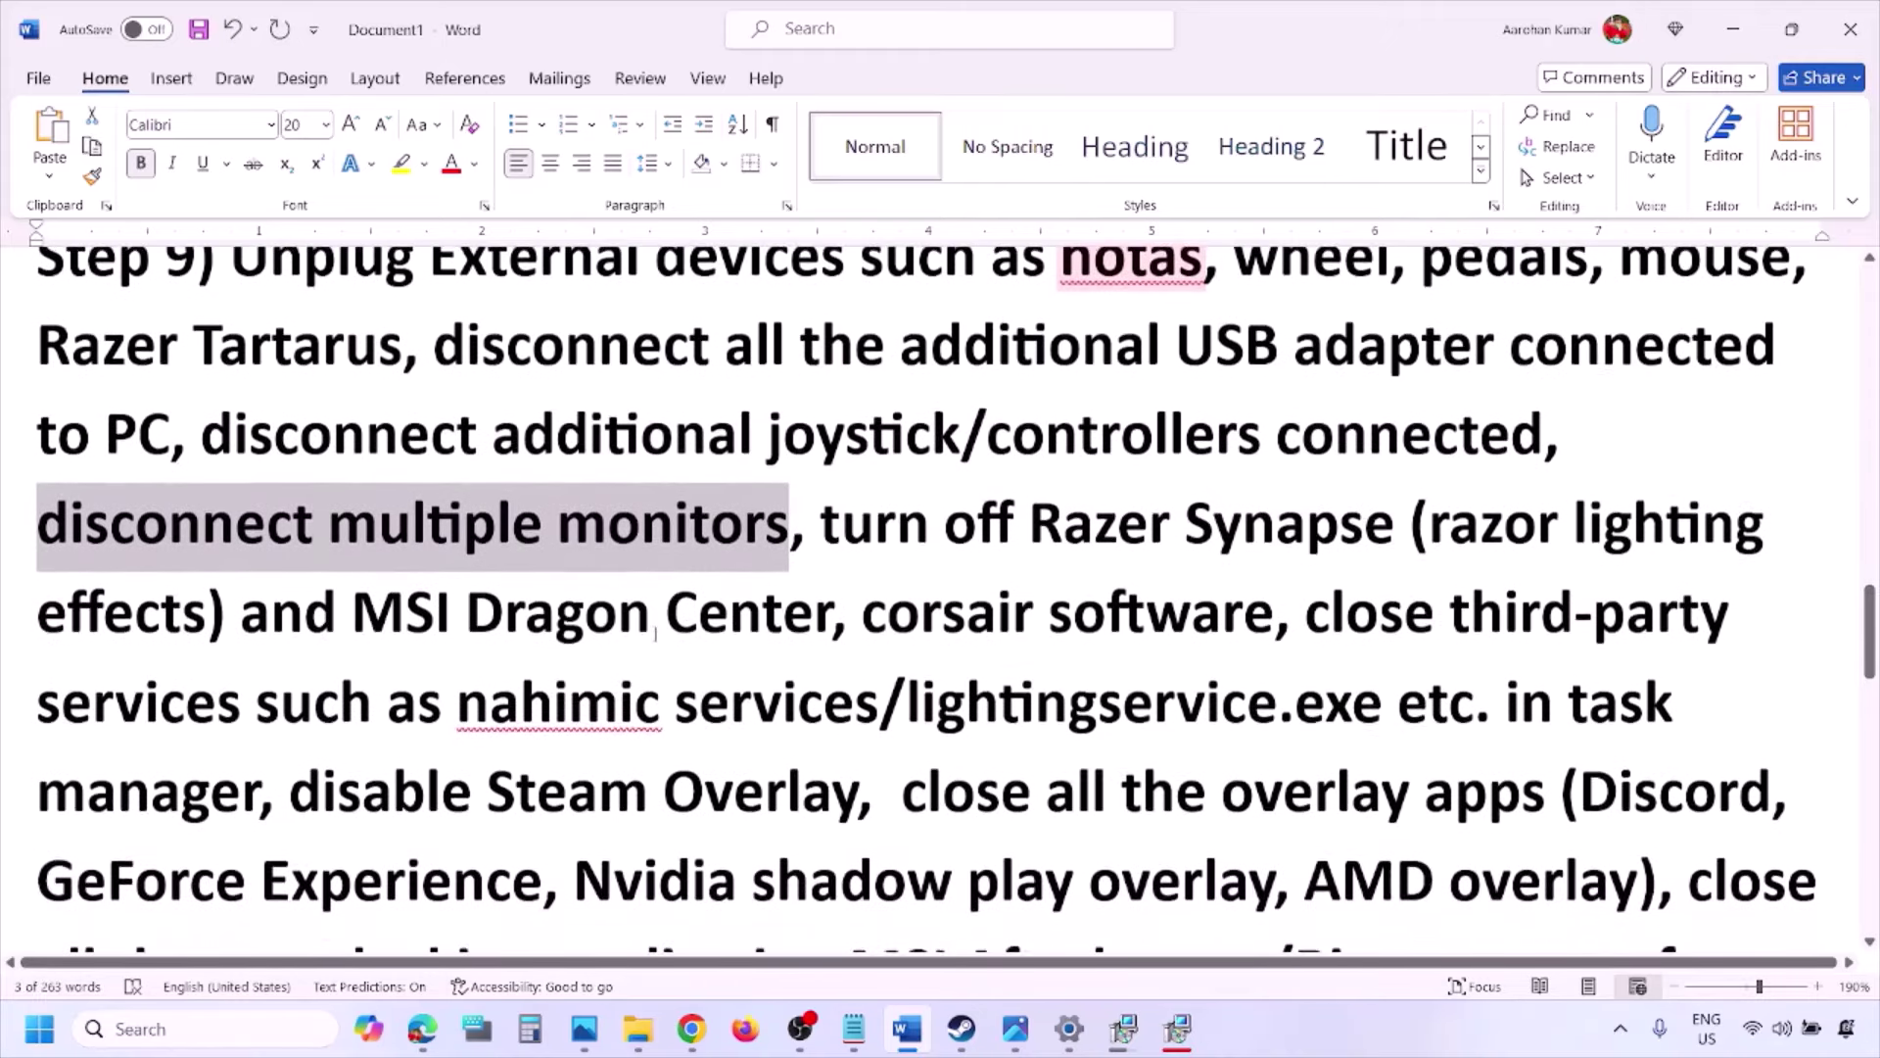
{"action": "left_click_drag", "start_coordinate": [821, 515], "coordinate": [259, 773]}
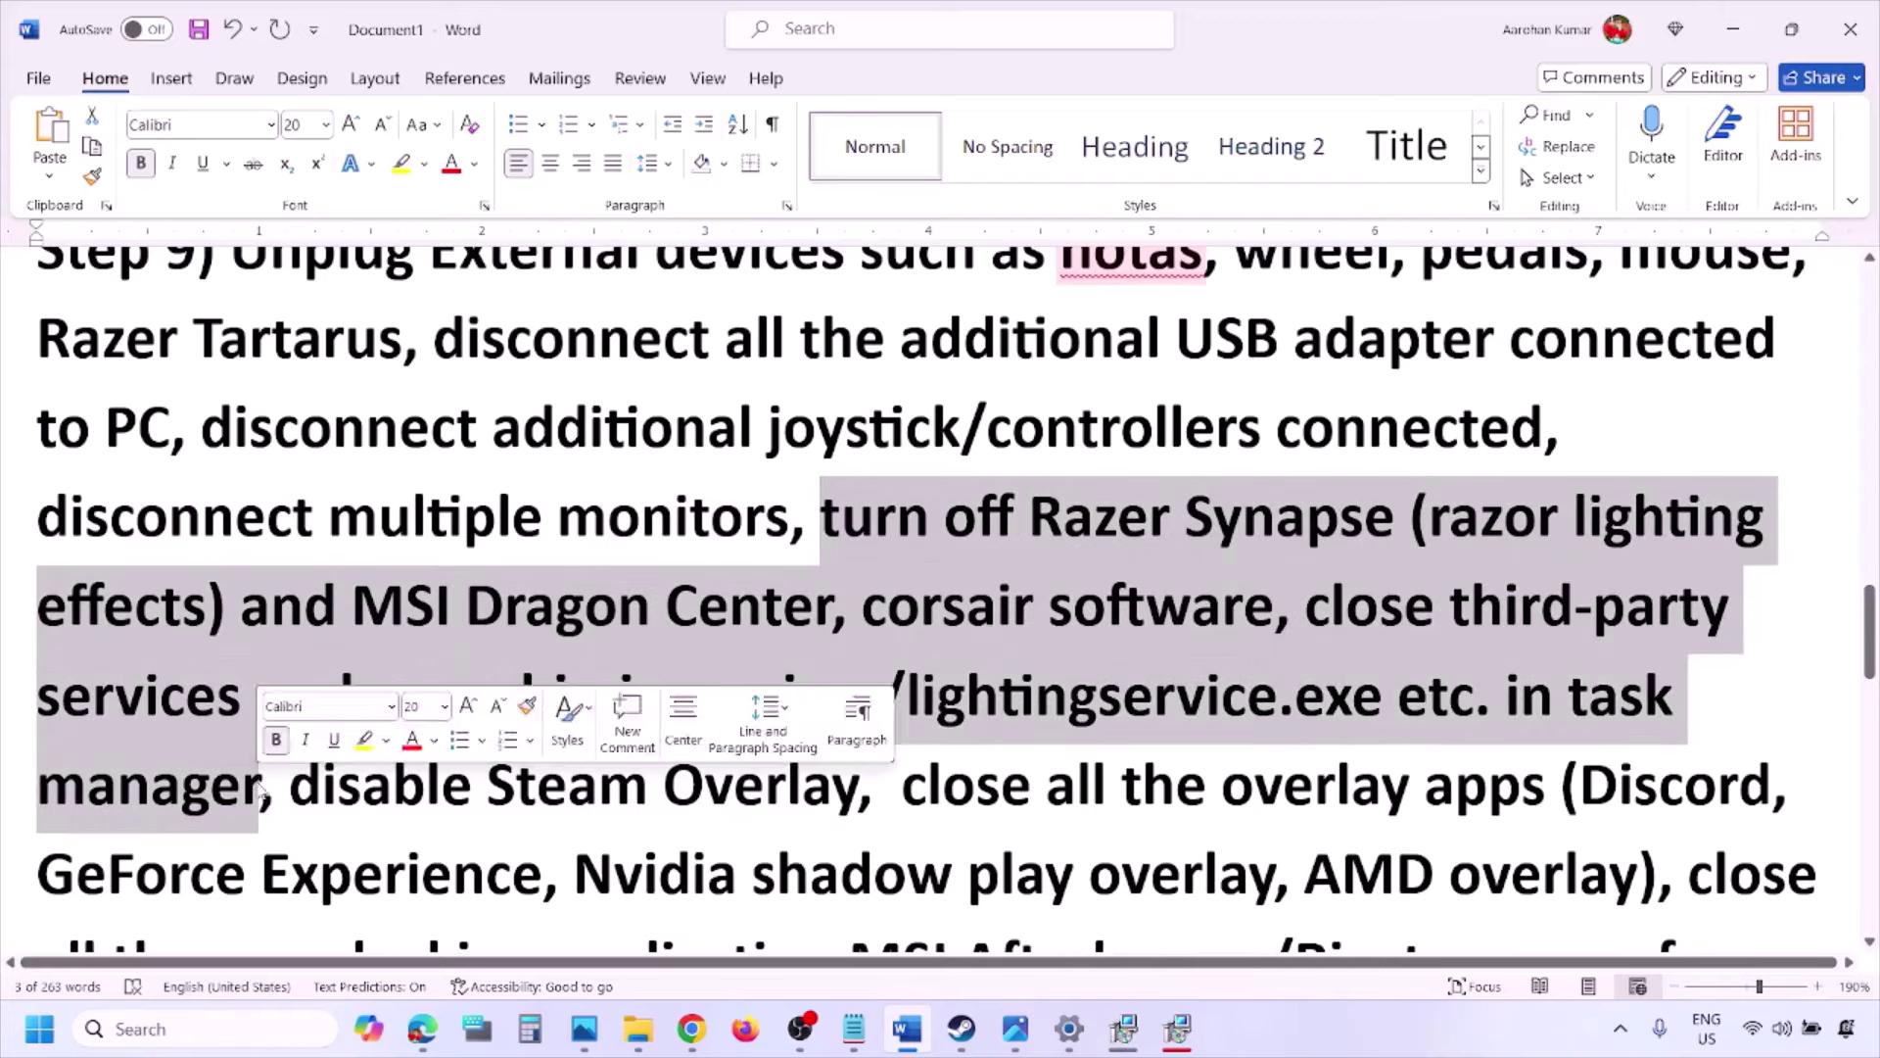
{"action": "scroll", "coordinate": [374, 666], "scroll_direction": "down", "scroll_amount": 1}
- Highlight "disable Steam Overlay" in Step 9, view the Steam library screenshots for it, and return to the note about overlay apps
{"action": "left_click_drag", "start_coordinate": [291, 683], "coordinate": [856, 682]}
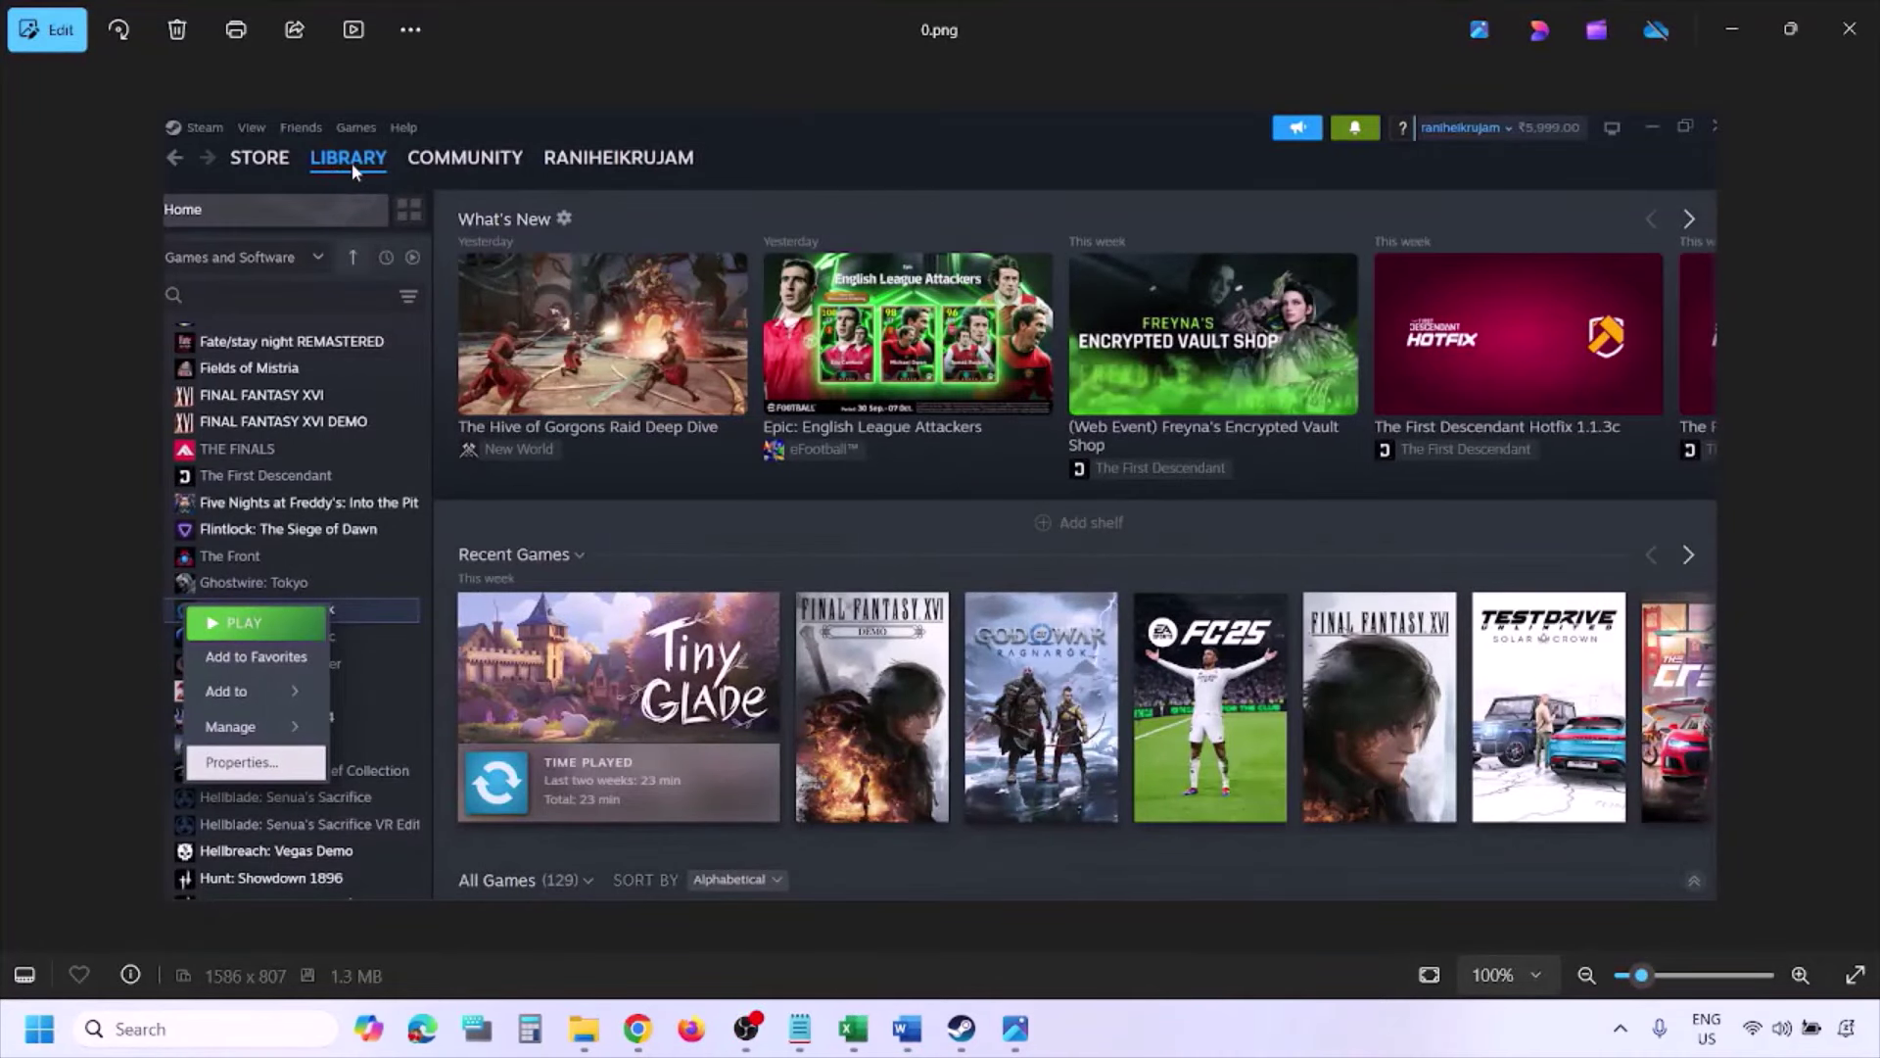
{"action": "scroll", "coordinate": [350, 162], "scroll_direction": "up", "scroll_amount": 1}
{"action": "scroll", "coordinate": [240, 504], "scroll_direction": "down", "scroll_amount": 1}
{"action": "key", "text": "Right"}
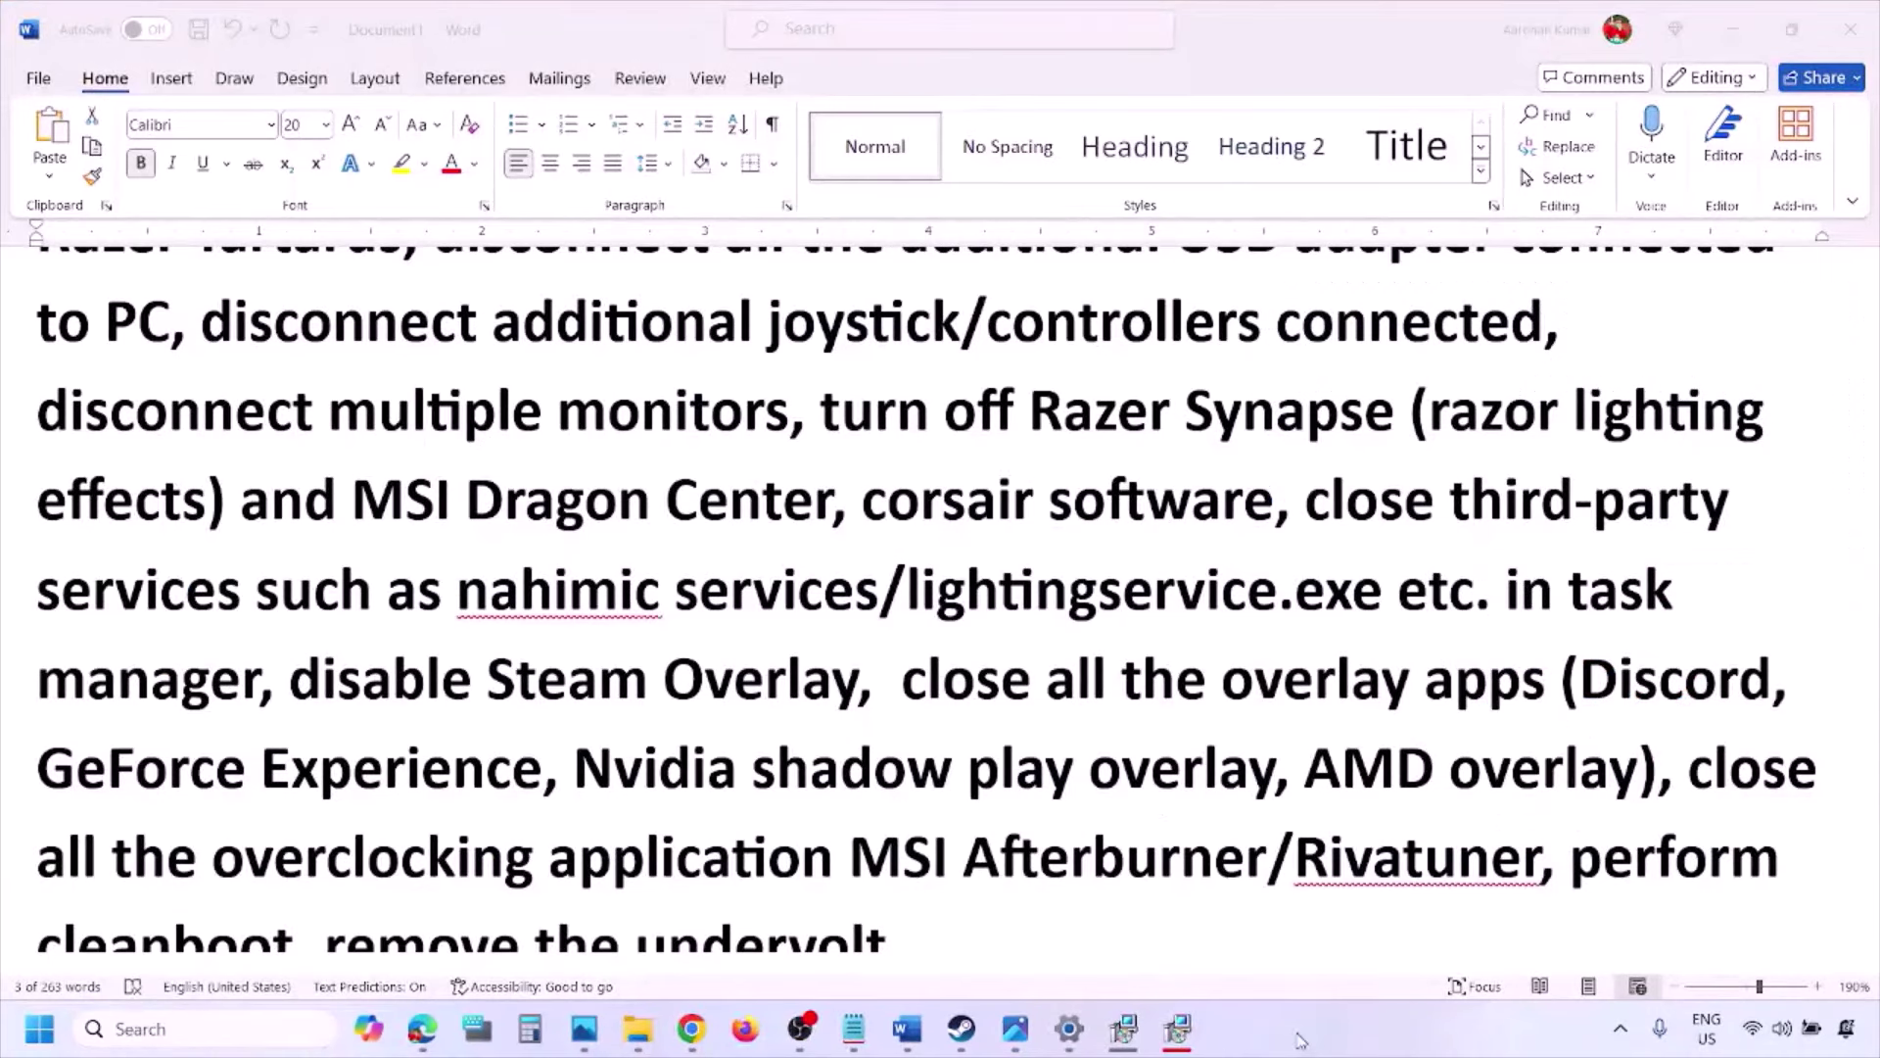
{"action": "scroll", "coordinate": [1122, 778], "scroll_direction": "down", "scroll_amount": 2}
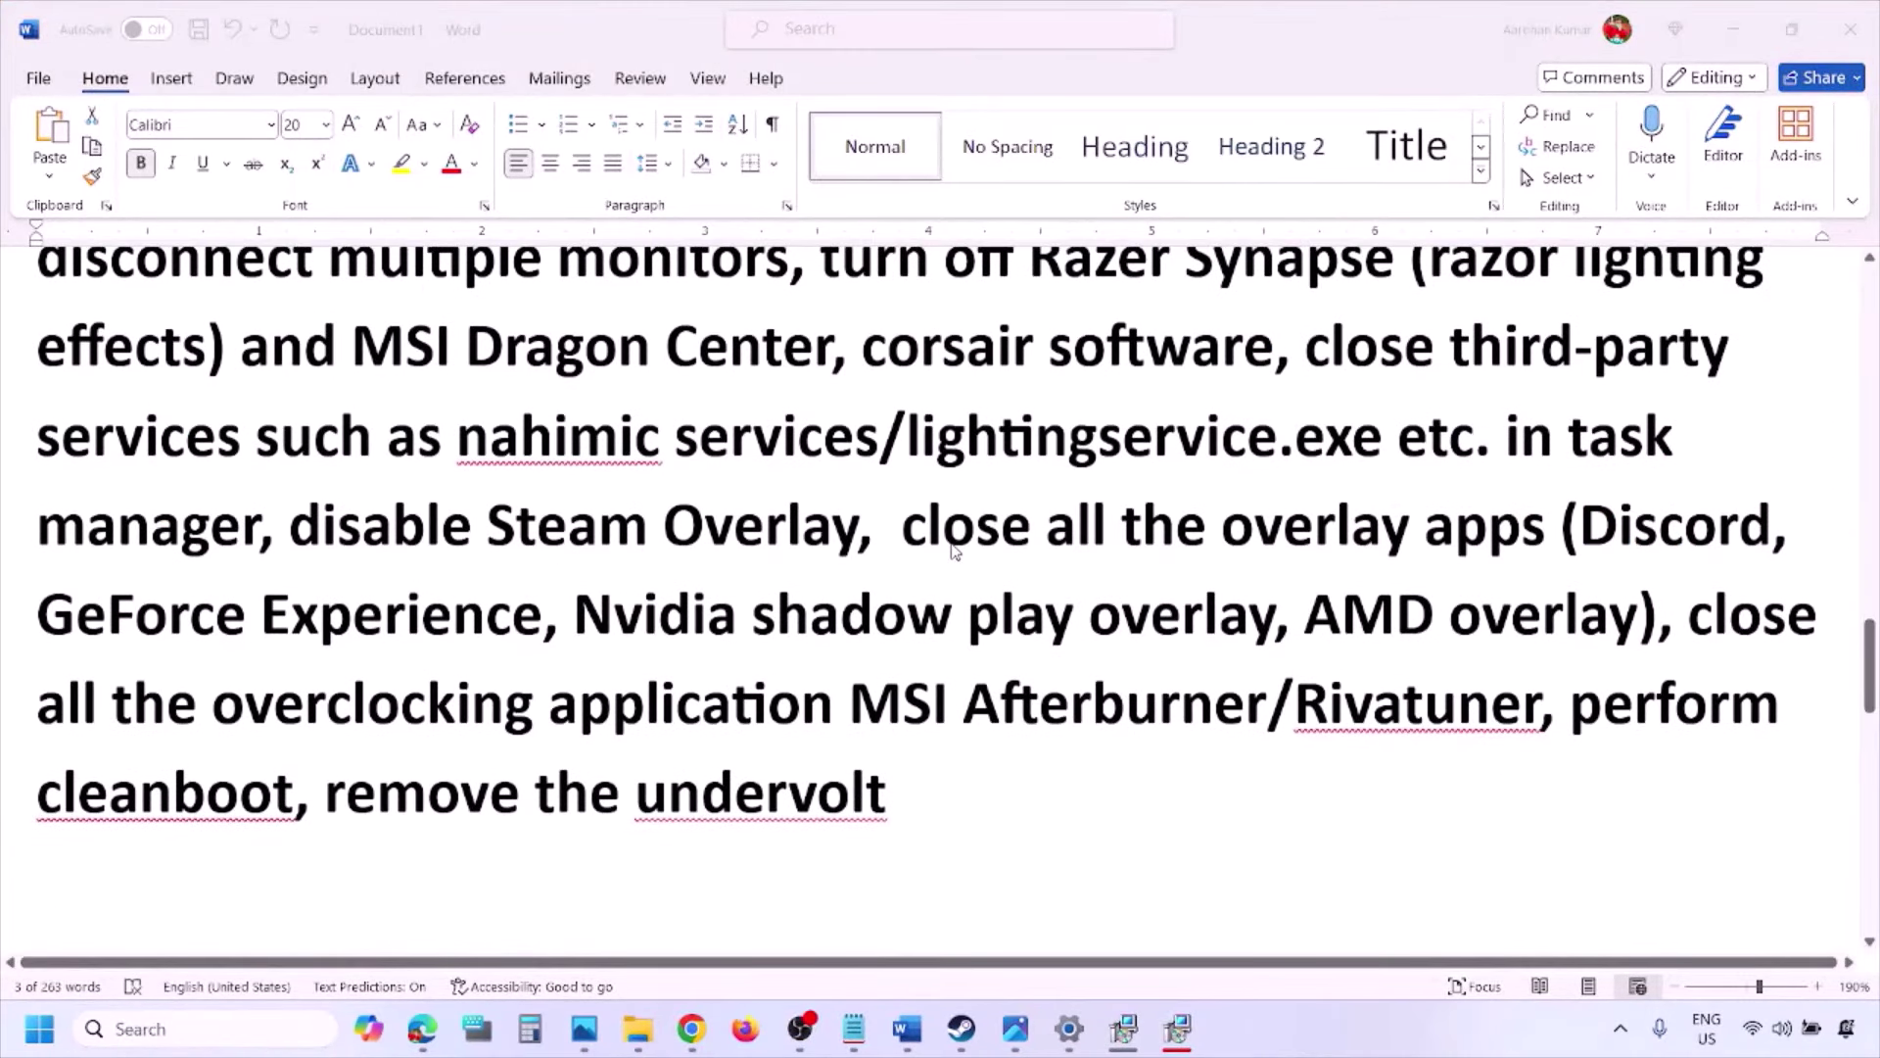
{"action": "left_click", "coordinate": [929, 536]}
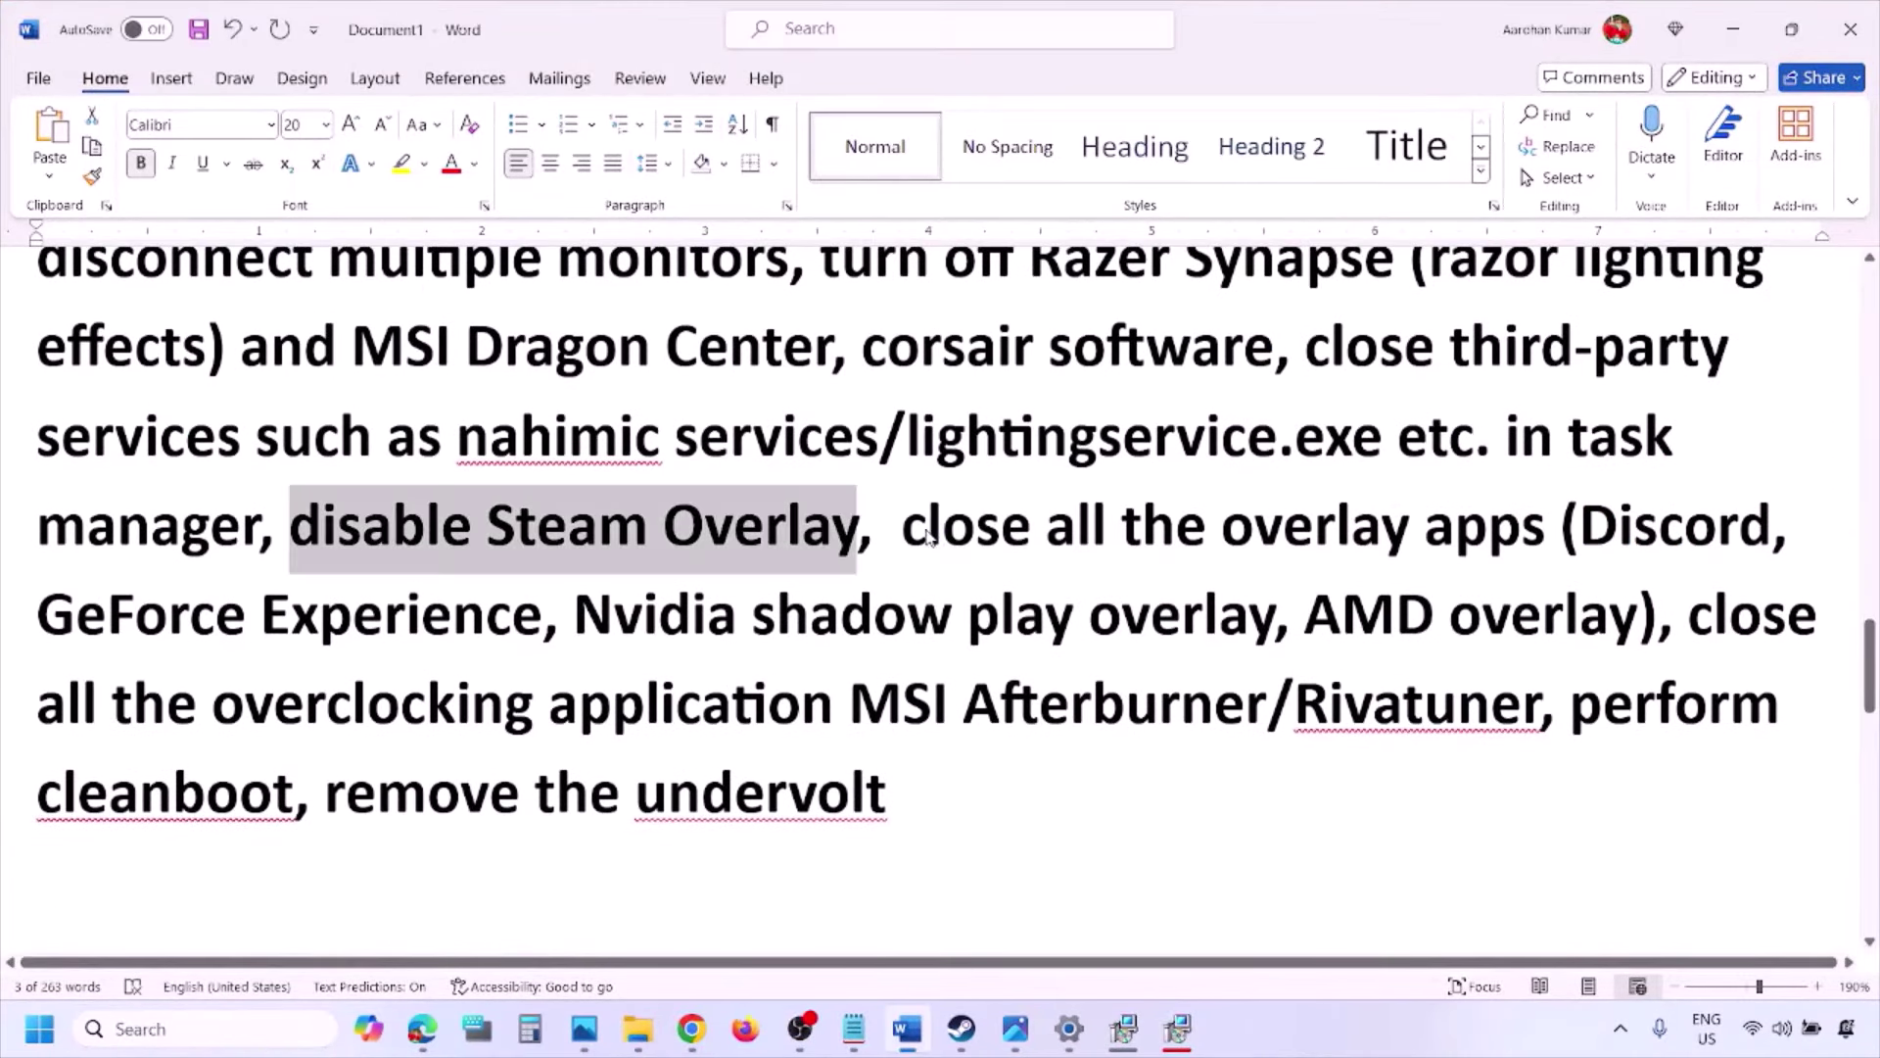
- Turn off the in-game overlay in Discord's Game Overlay settings
{"action": "left_click", "coordinate": [1318, 1050]}
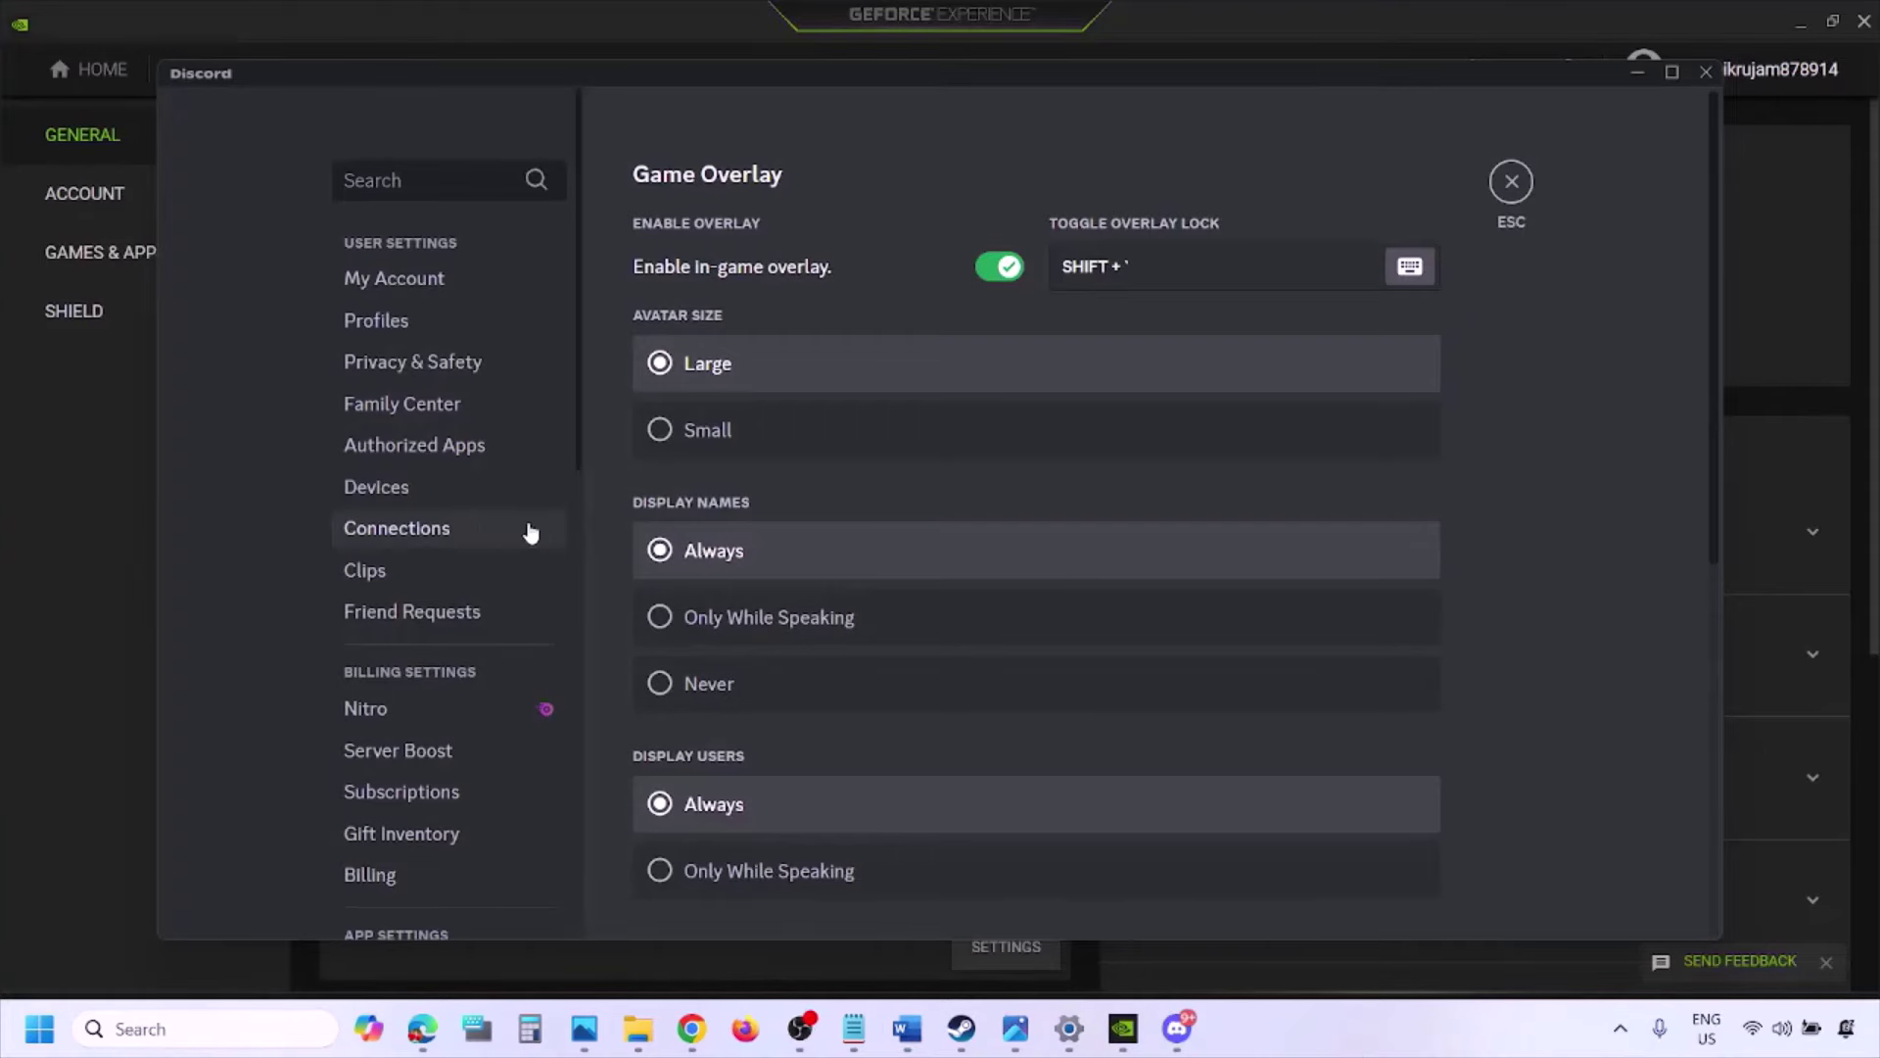
{"action": "scroll", "coordinate": [462, 529], "scroll_direction": "down", "scroll_amount": 10}
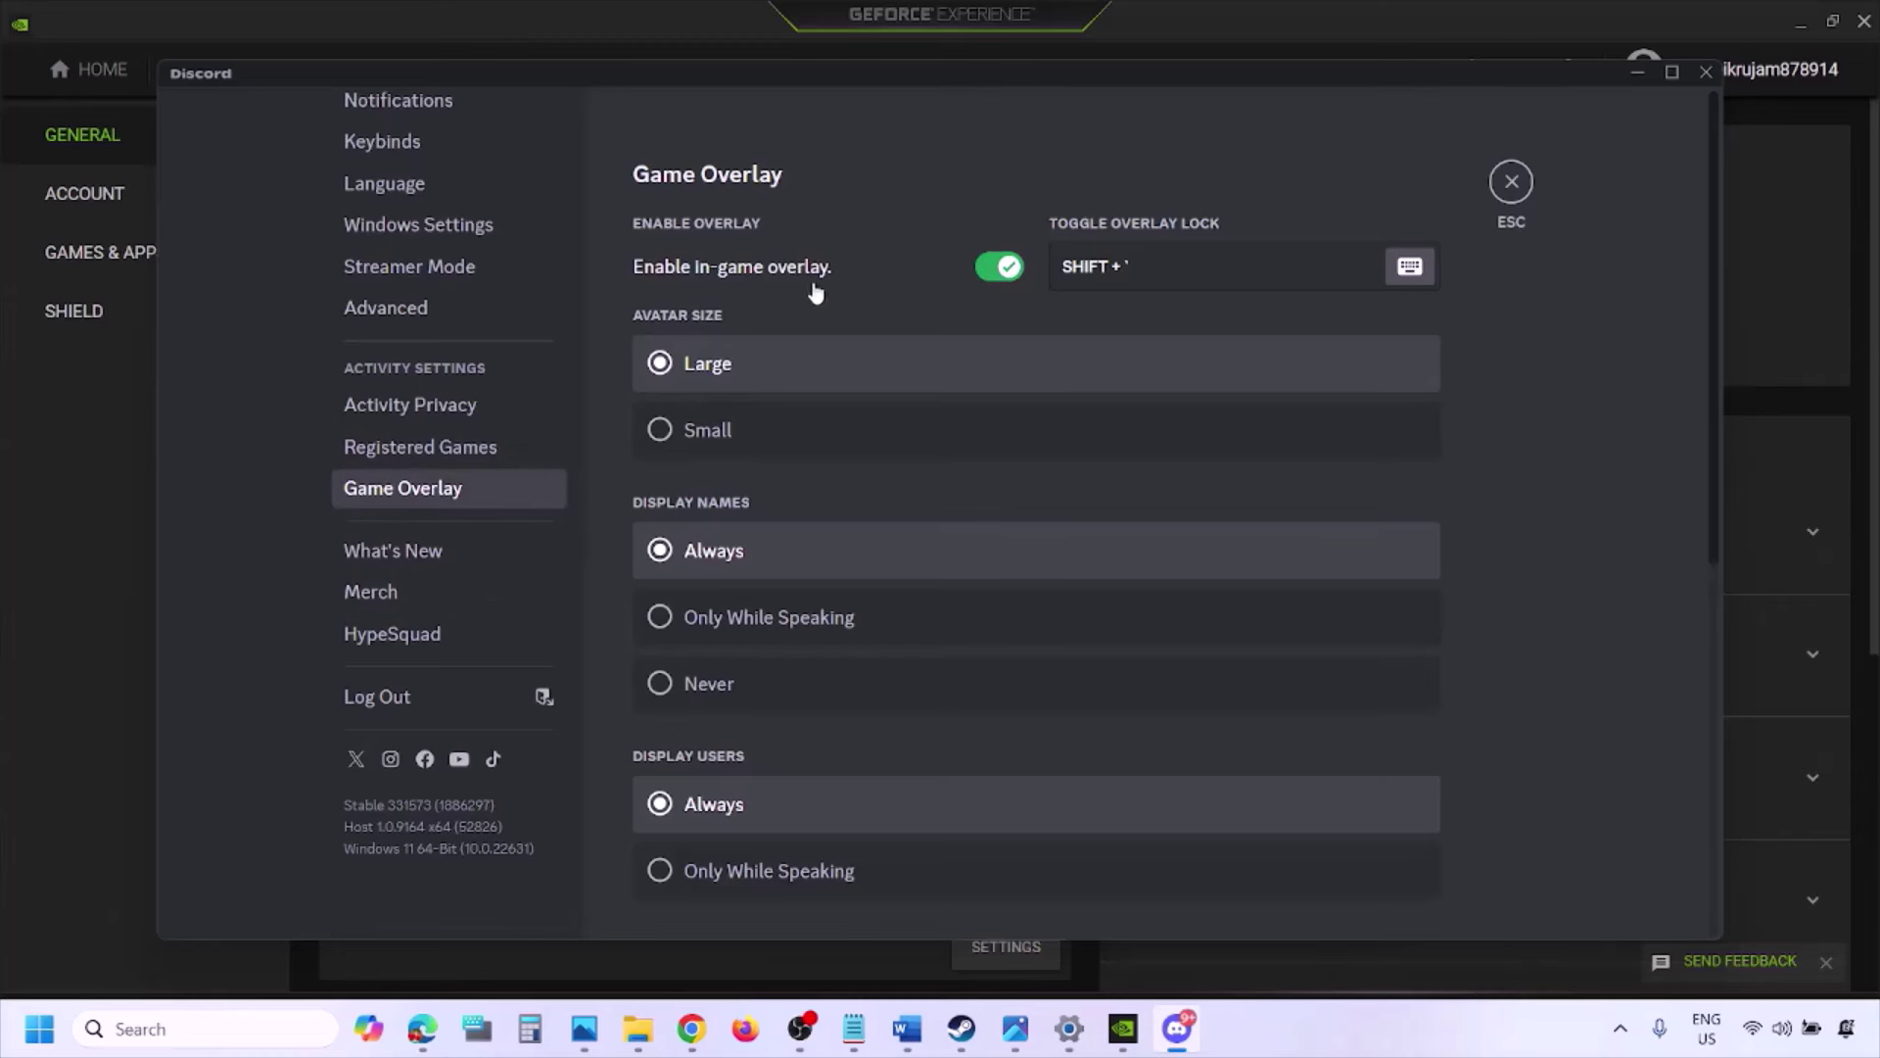
{"action": "left_click", "coordinate": [1006, 269]}
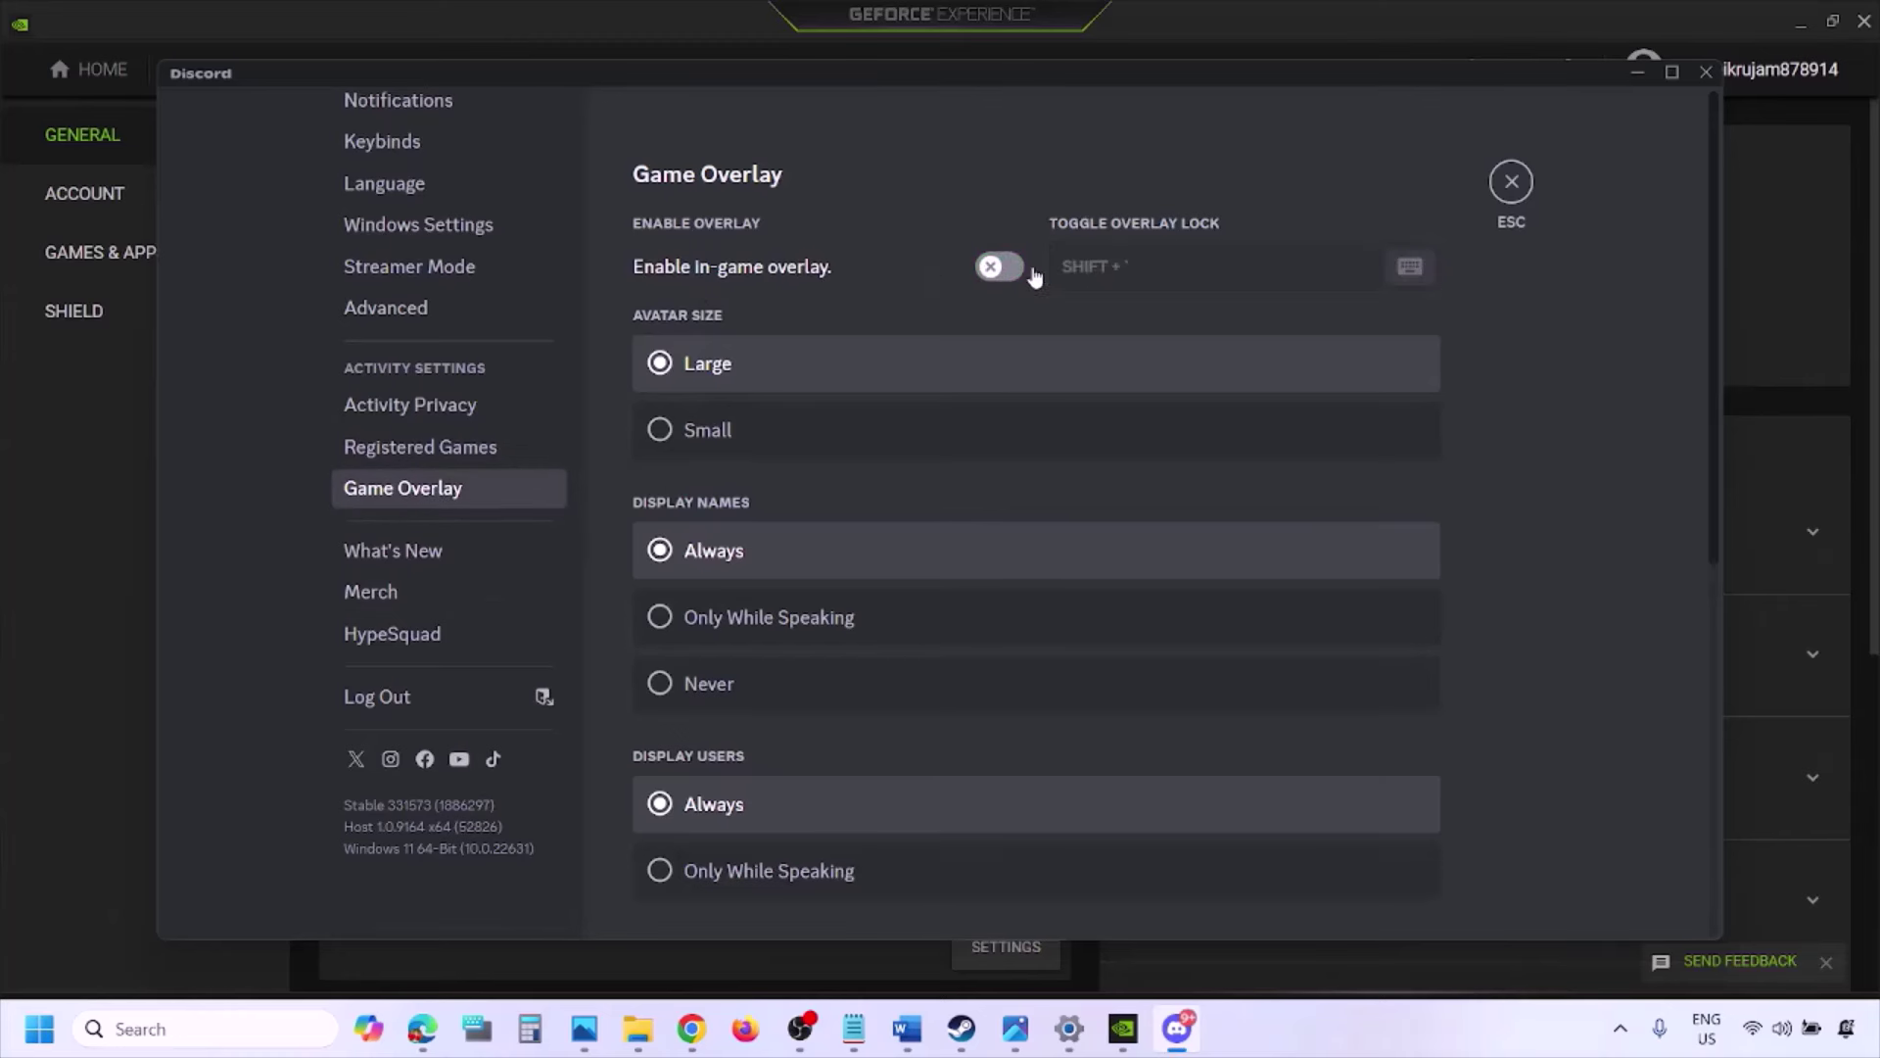
- Switch to GeForce Experience, turn off its in-game overlay in the general settings, and return to the Word notes
{"action": "left_click", "coordinate": [1126, 1033]}
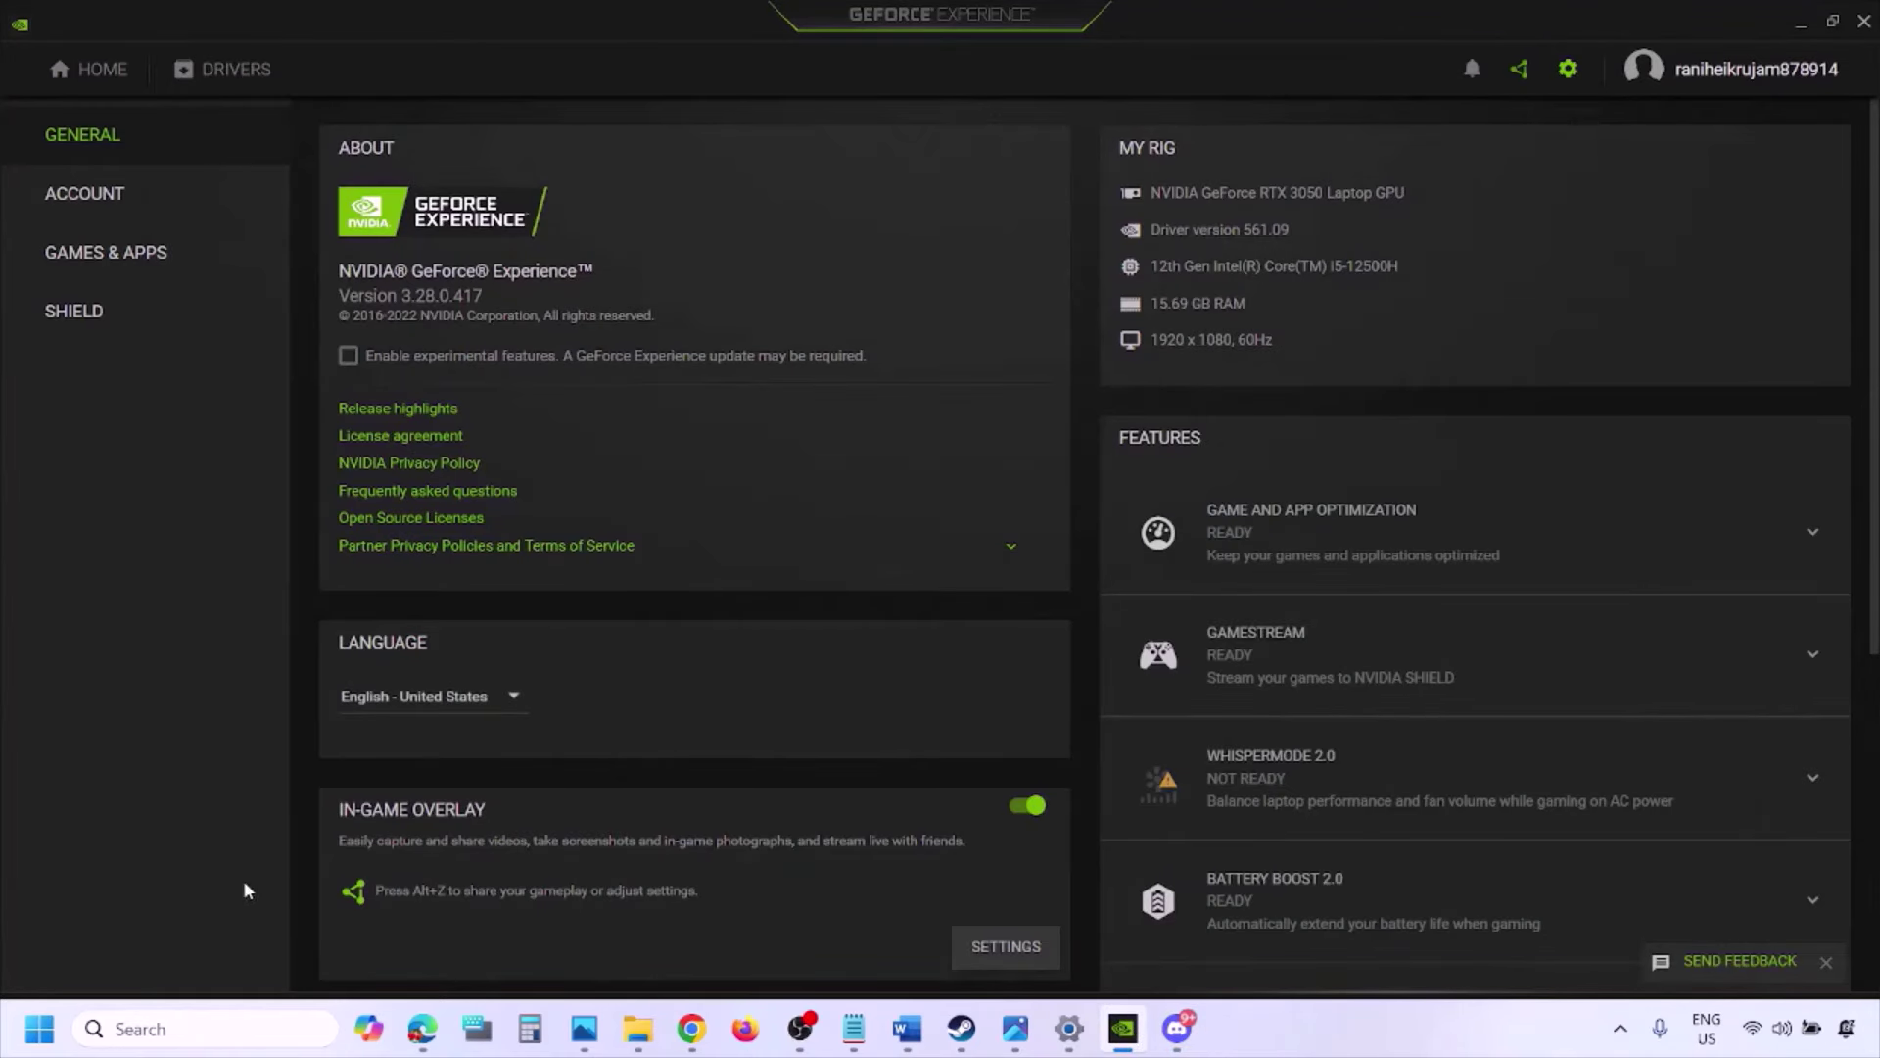
{"action": "left_click", "coordinate": [1024, 809]}
{"action": "left_click", "coordinate": [905, 1039]}
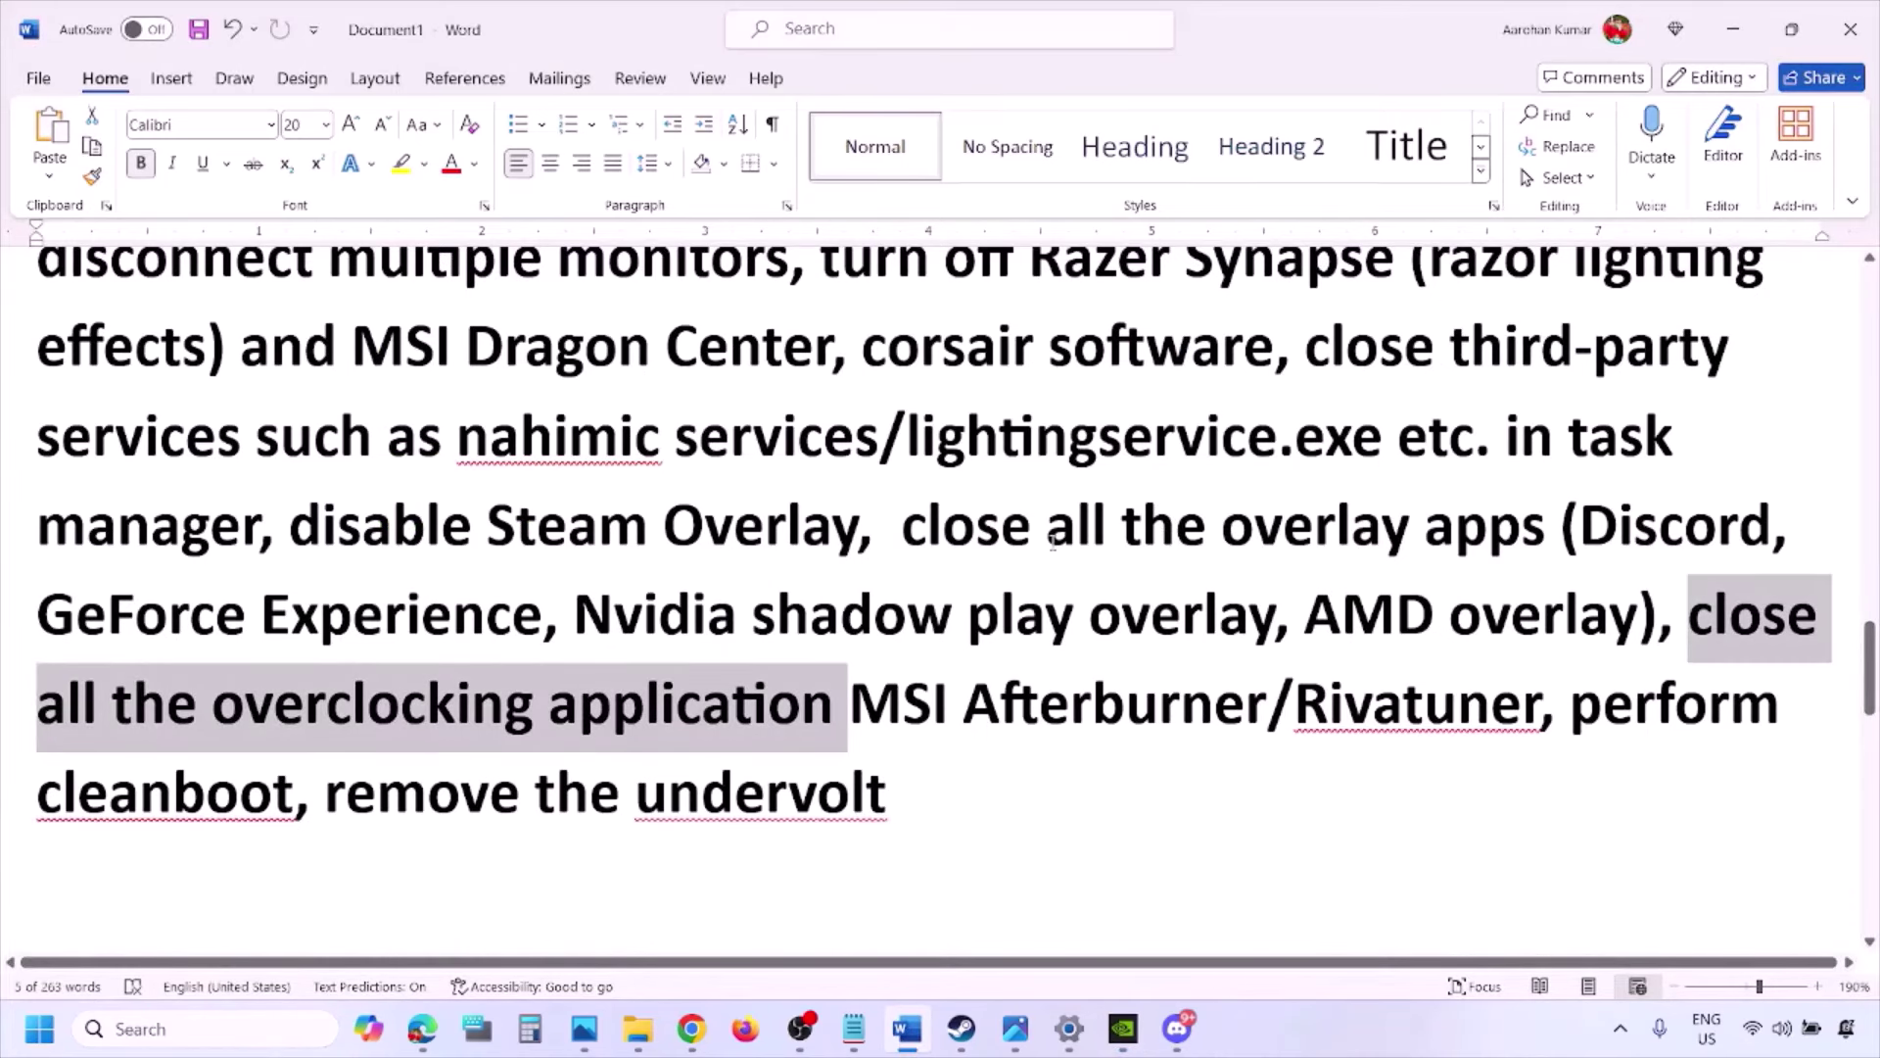
- Highlight "close all the overlay apps" in the Step 9 notes
{"action": "scroll", "coordinate": [1353, 345], "scroll_direction": "up", "scroll_amount": 2}
{"action": "scroll", "coordinate": [955, 576], "scroll_direction": "down", "scroll_amount": 1}
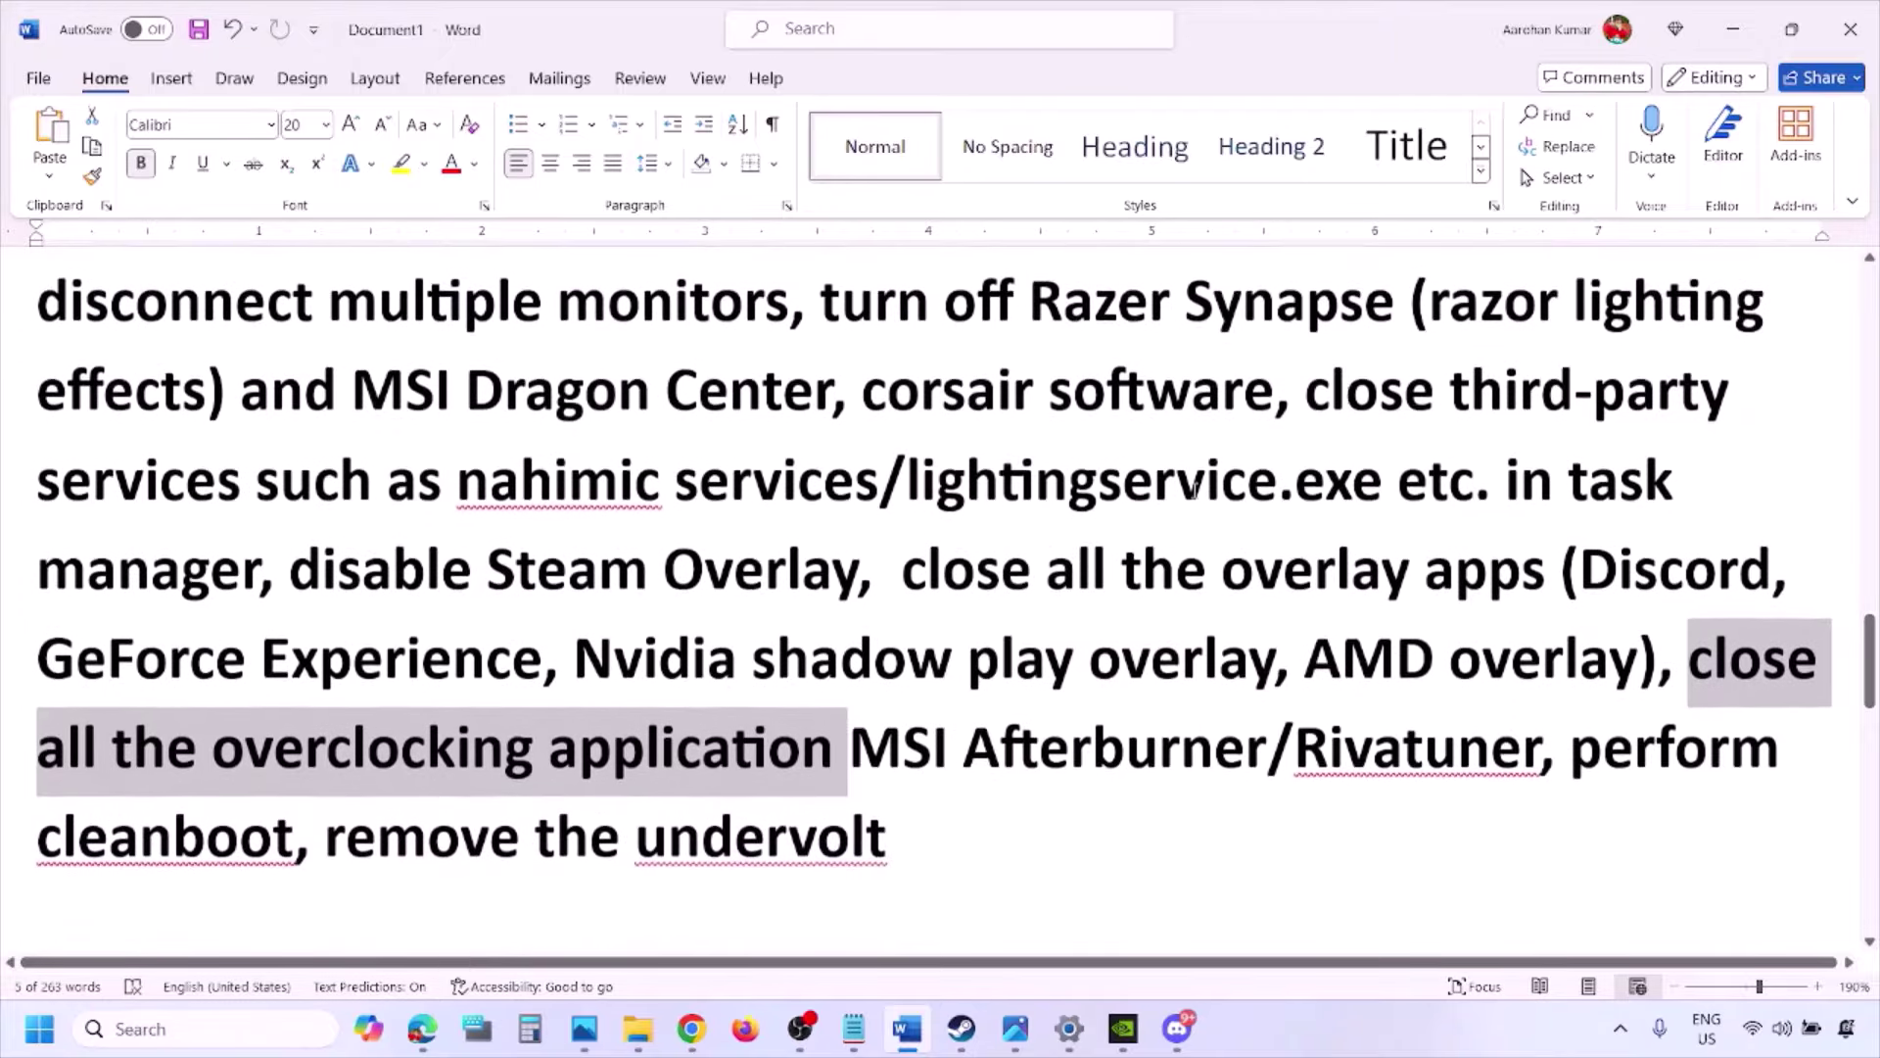
{"action": "left_click_drag", "start_coordinate": [928, 573], "coordinate": [1469, 587]}
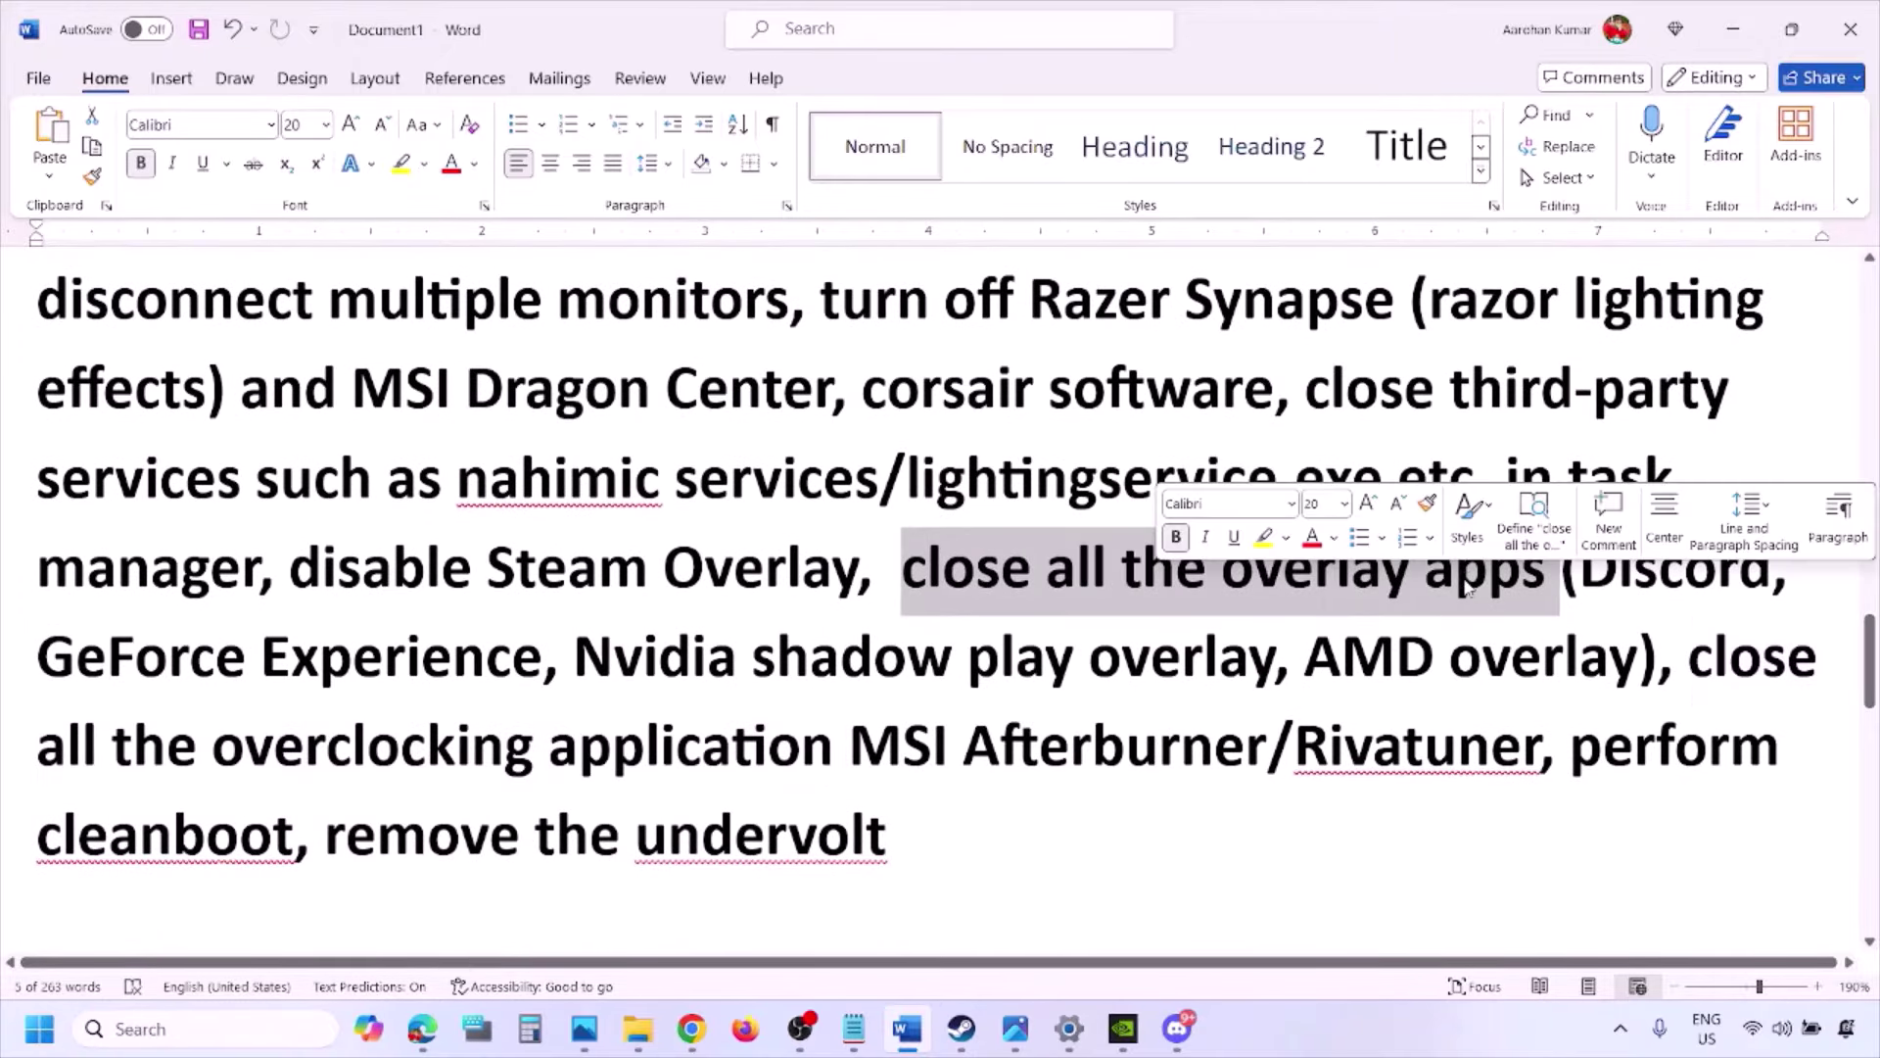
{"action": "left_click", "coordinate": [1033, 573]}
{"action": "left_click_drag", "start_coordinate": [906, 573], "coordinate": [1557, 578]}
- Quit Discord and exit the NVIDIA background app from the hidden notification-area apps
{"action": "left_click", "coordinate": [1622, 1030]}
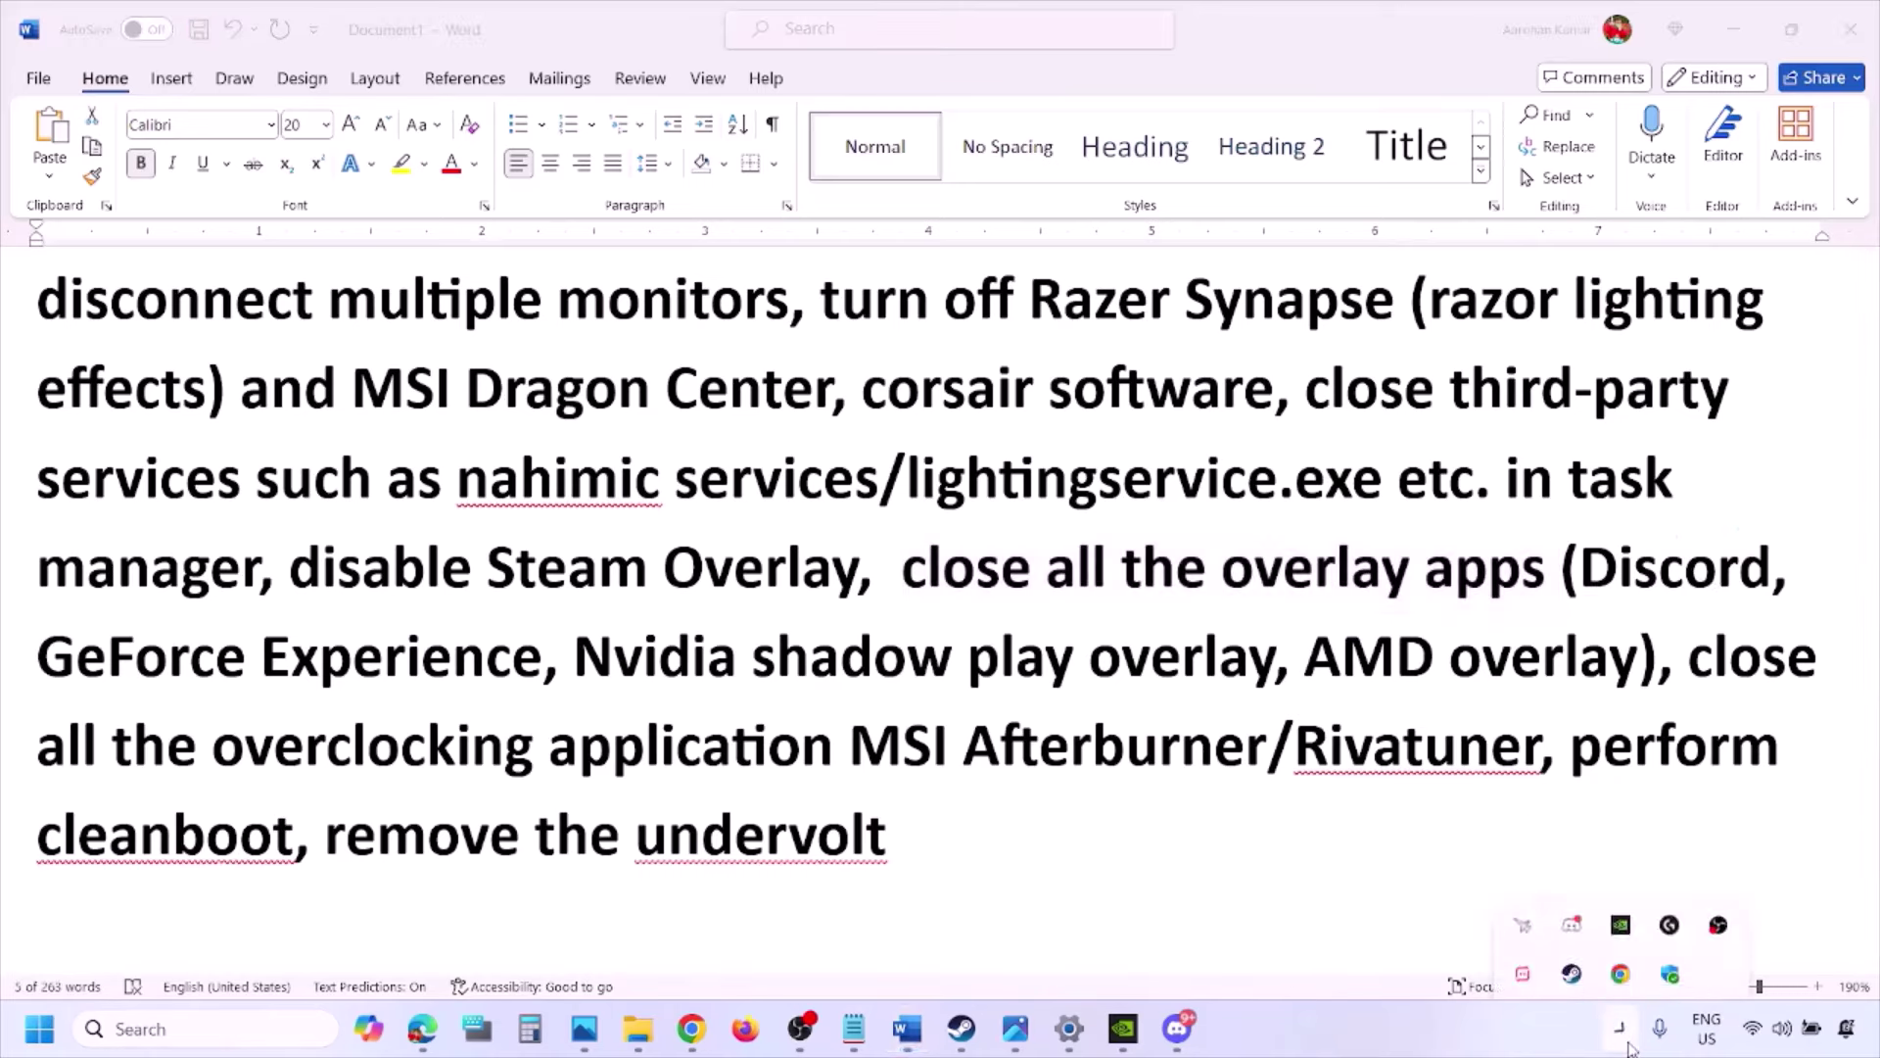
{"action": "right_click", "coordinate": [1572, 914]}
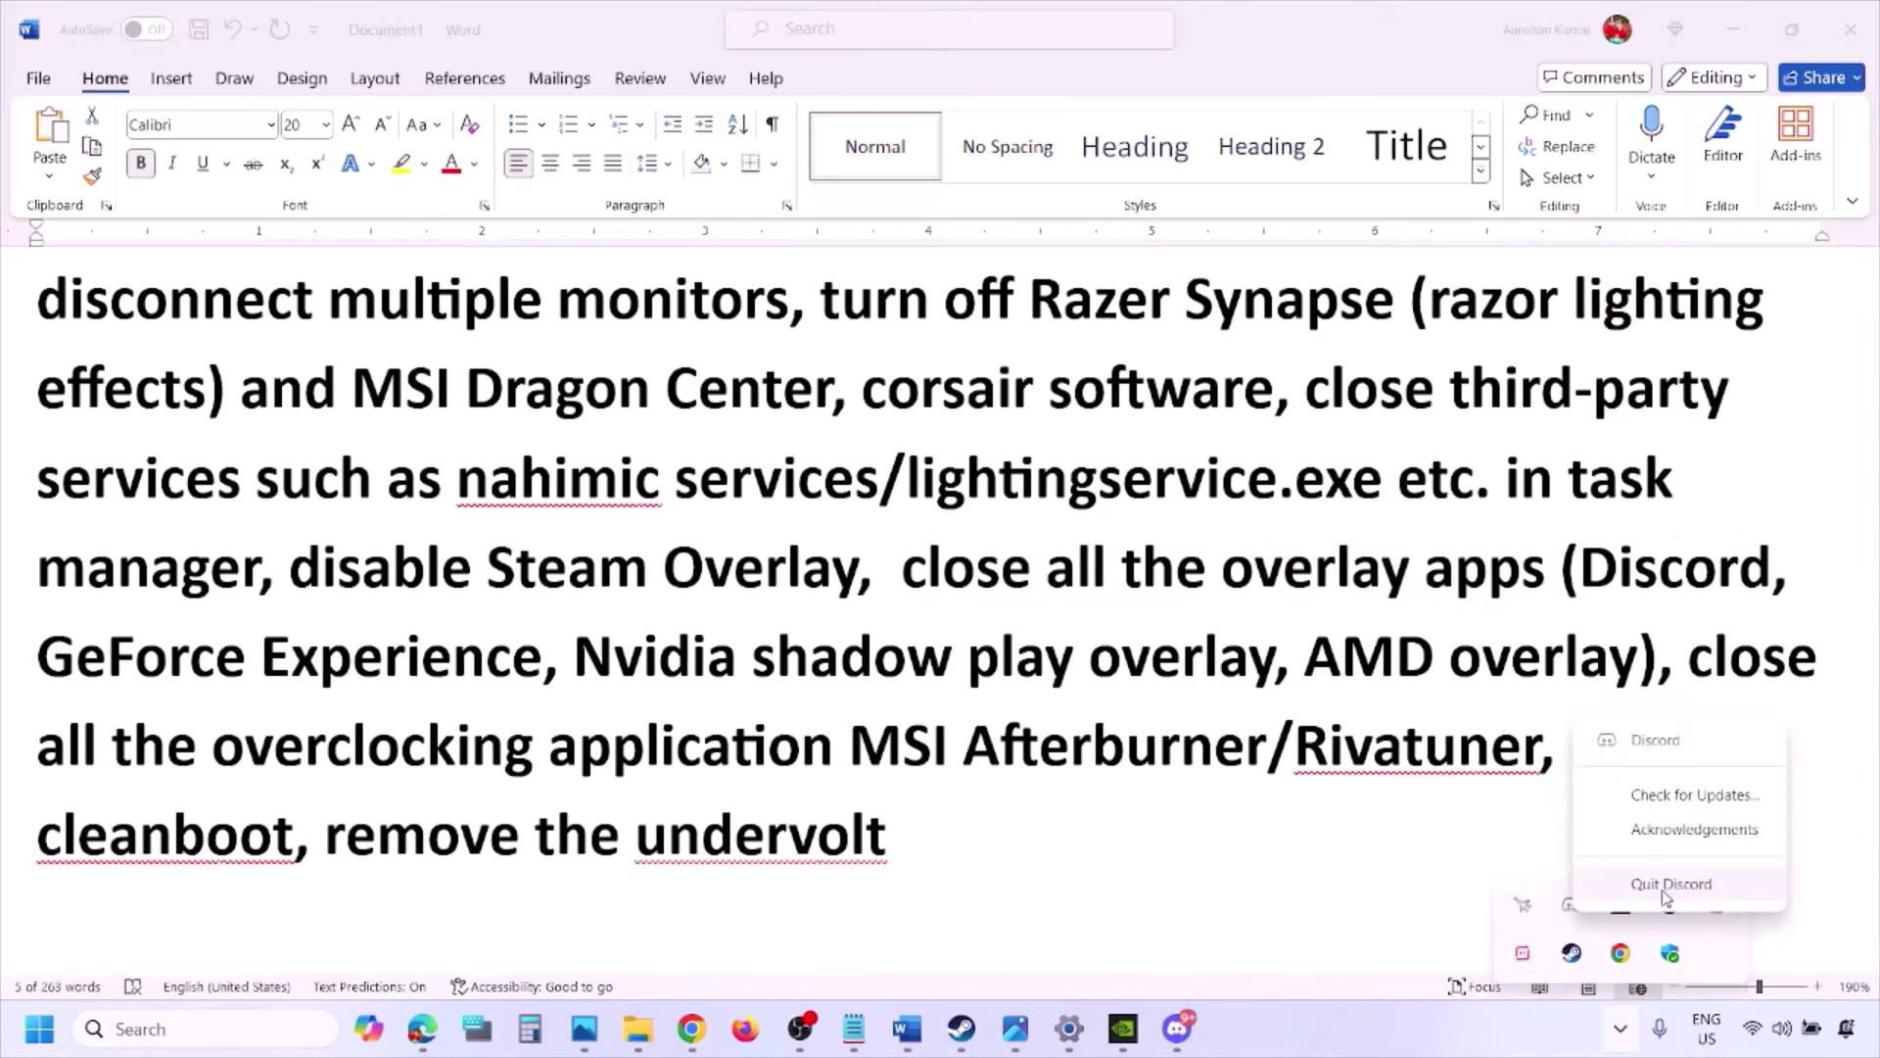
{"action": "left_click", "coordinate": [1669, 884]}
{"action": "right_click", "coordinate": [1577, 911]}
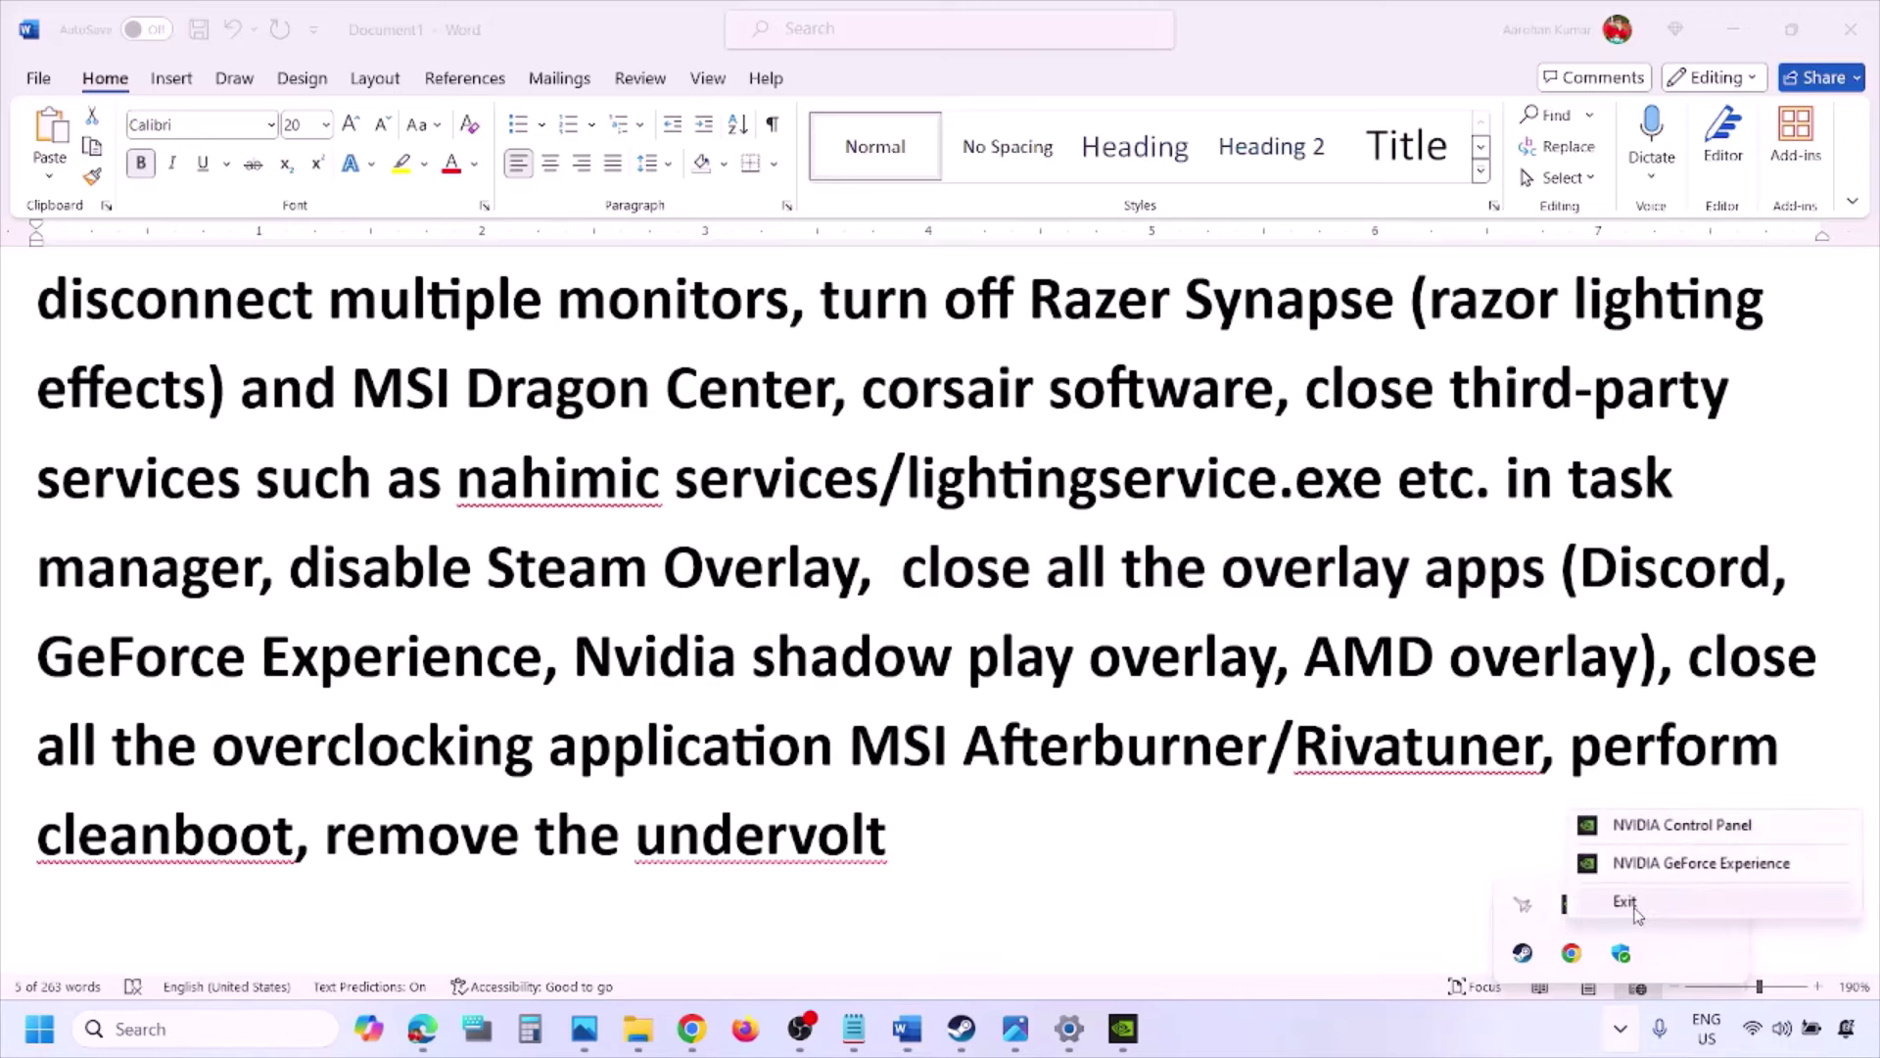
{"action": "left_click", "coordinate": [1625, 895]}
- Quit G HUB and the background app with the pink icon in the notification area
{"action": "right_click", "coordinate": [1572, 909]}
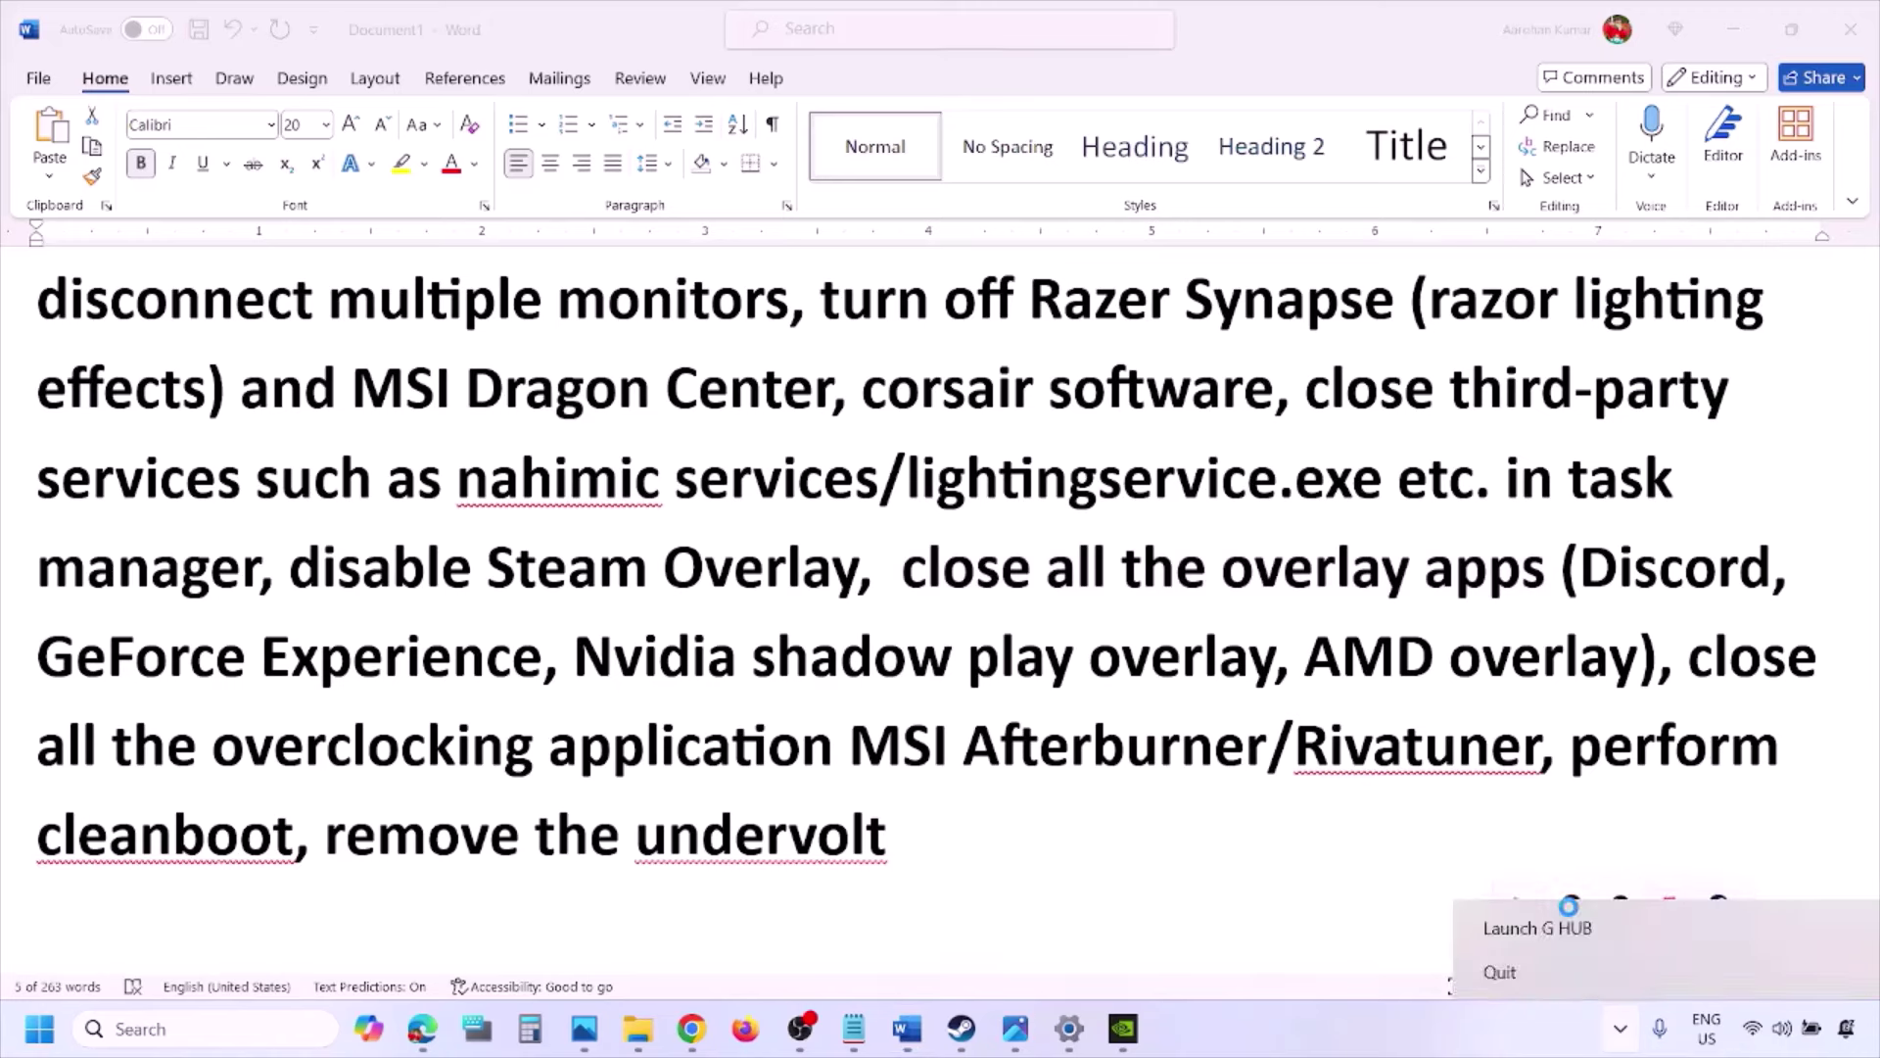
{"action": "left_click", "coordinate": [1555, 972]}
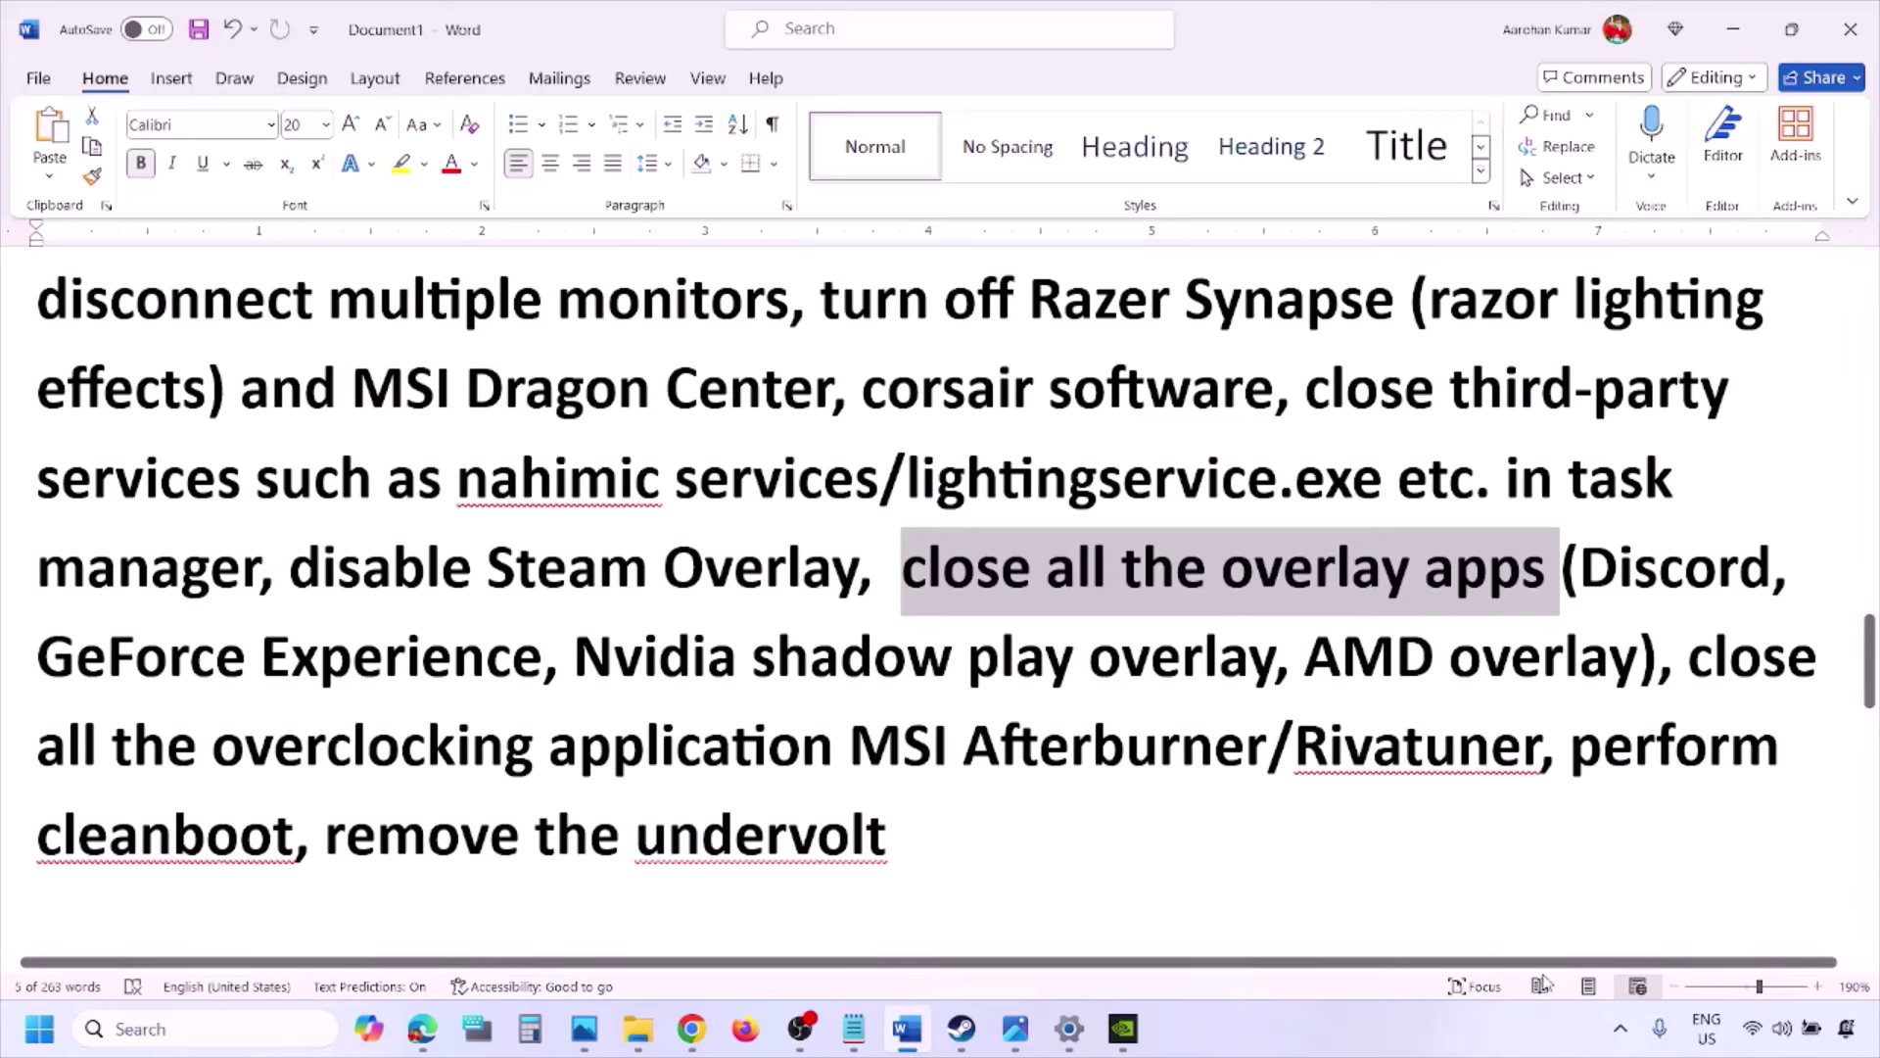
{"action": "left_click", "coordinate": [1621, 1028]}
{"action": "right_click", "coordinate": [1623, 916]}
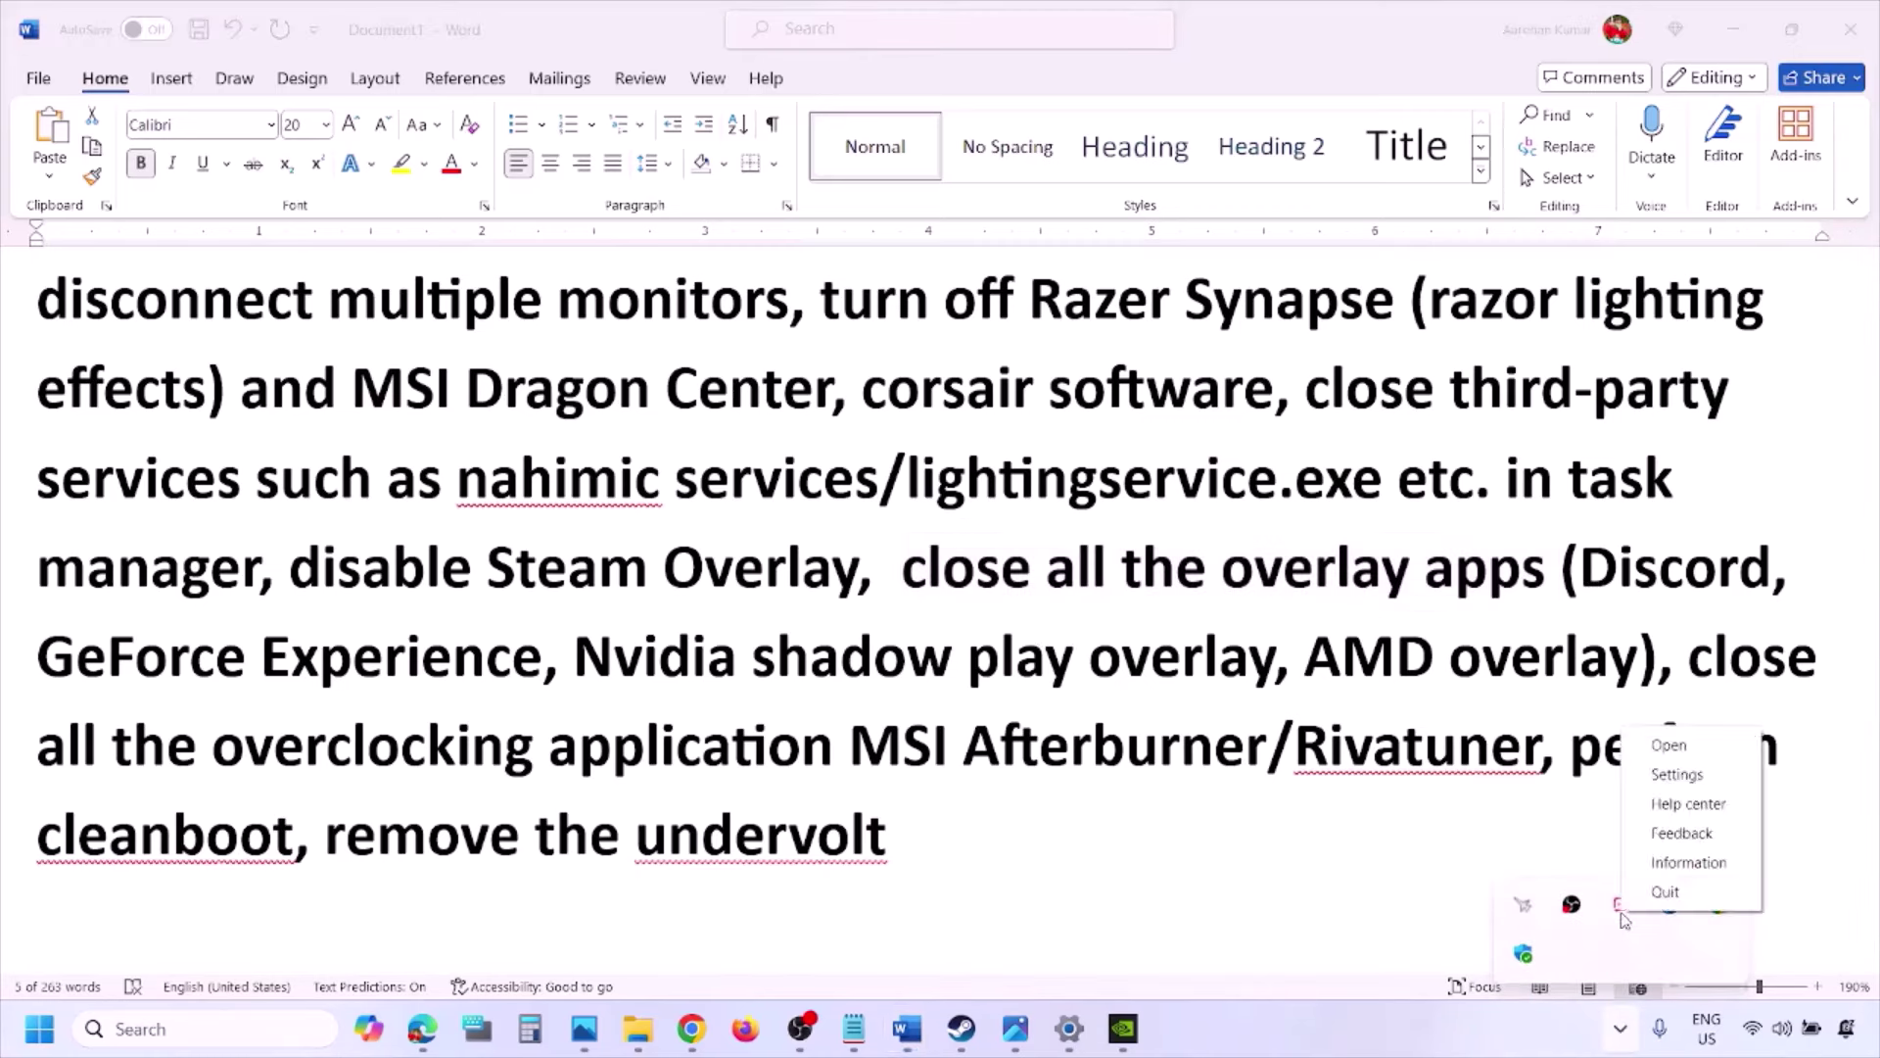
{"action": "left_click", "coordinate": [1655, 894]}
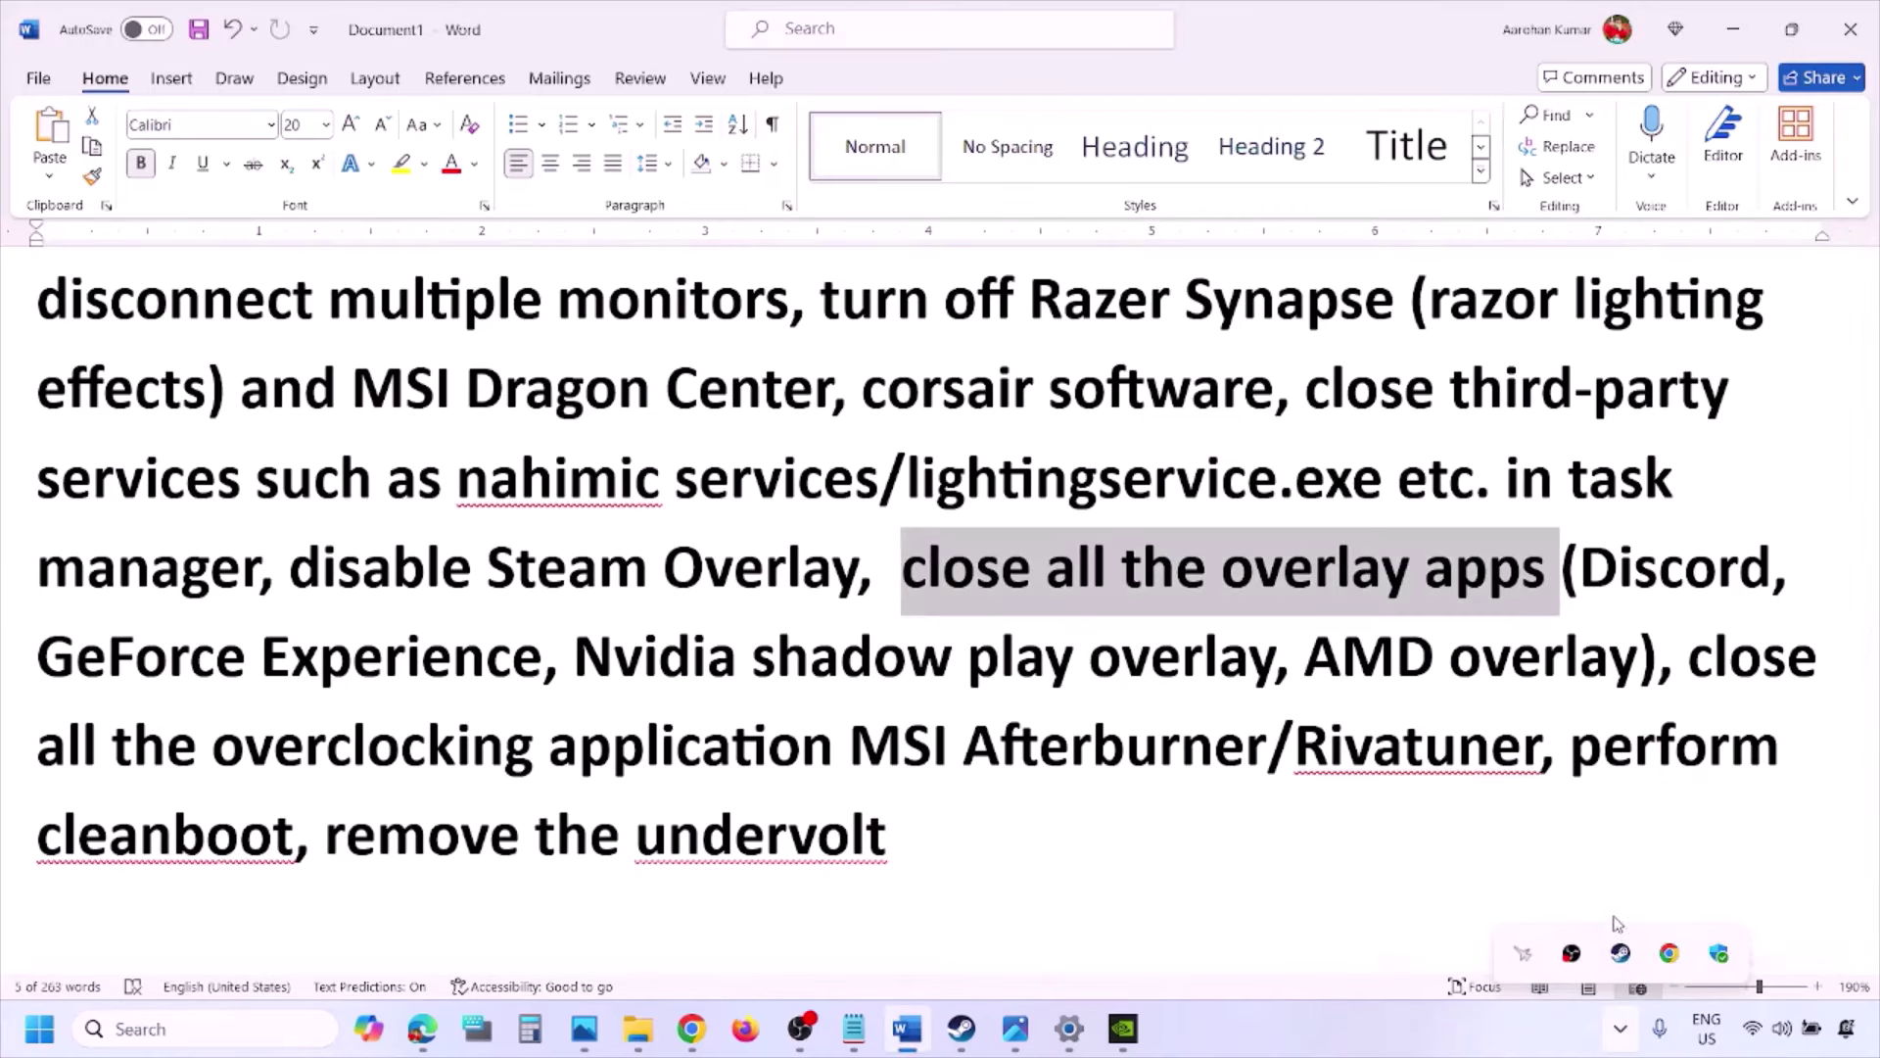
{"action": "left_click", "coordinate": [1419, 1054]}
- Highlight "close all the overclocking application" in the notes and close MSI Afterburner running in the background
{"action": "left_click", "coordinate": [1696, 657]}
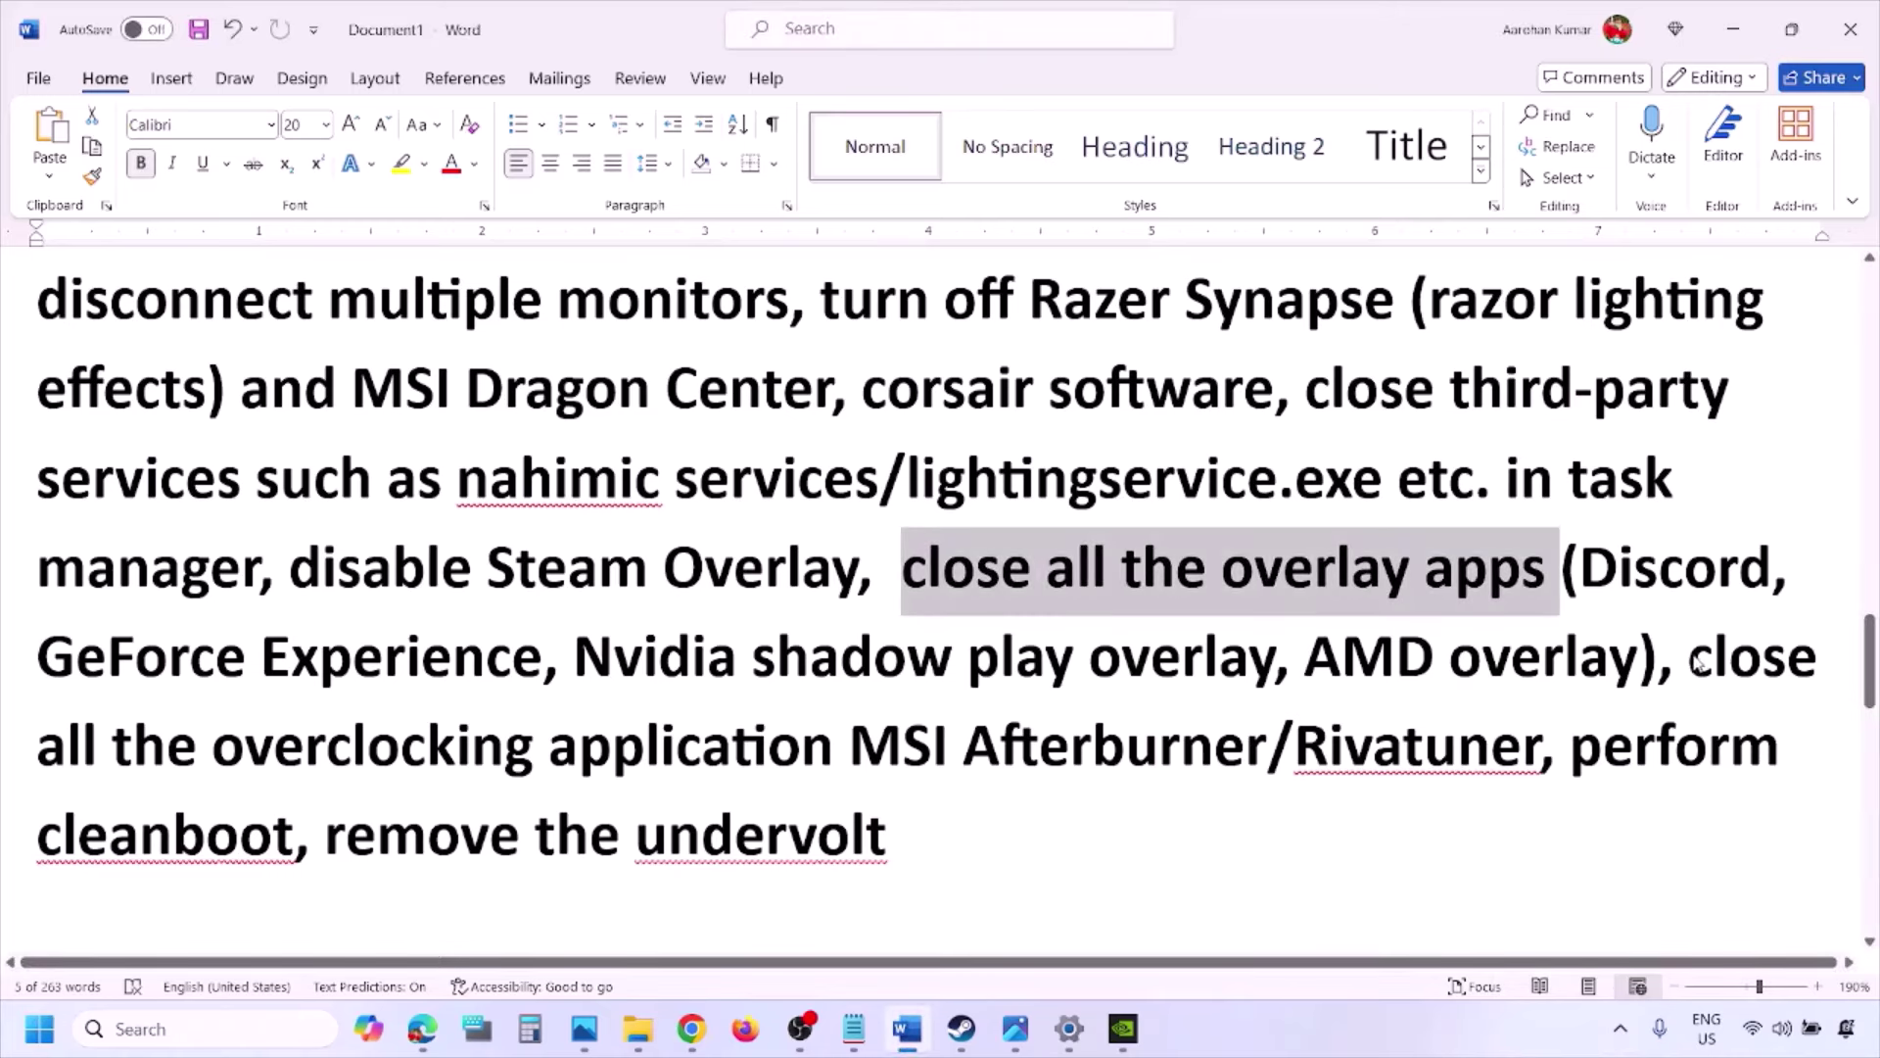
{"action": "left_click_drag", "start_coordinate": [1689, 658], "coordinate": [903, 749]}
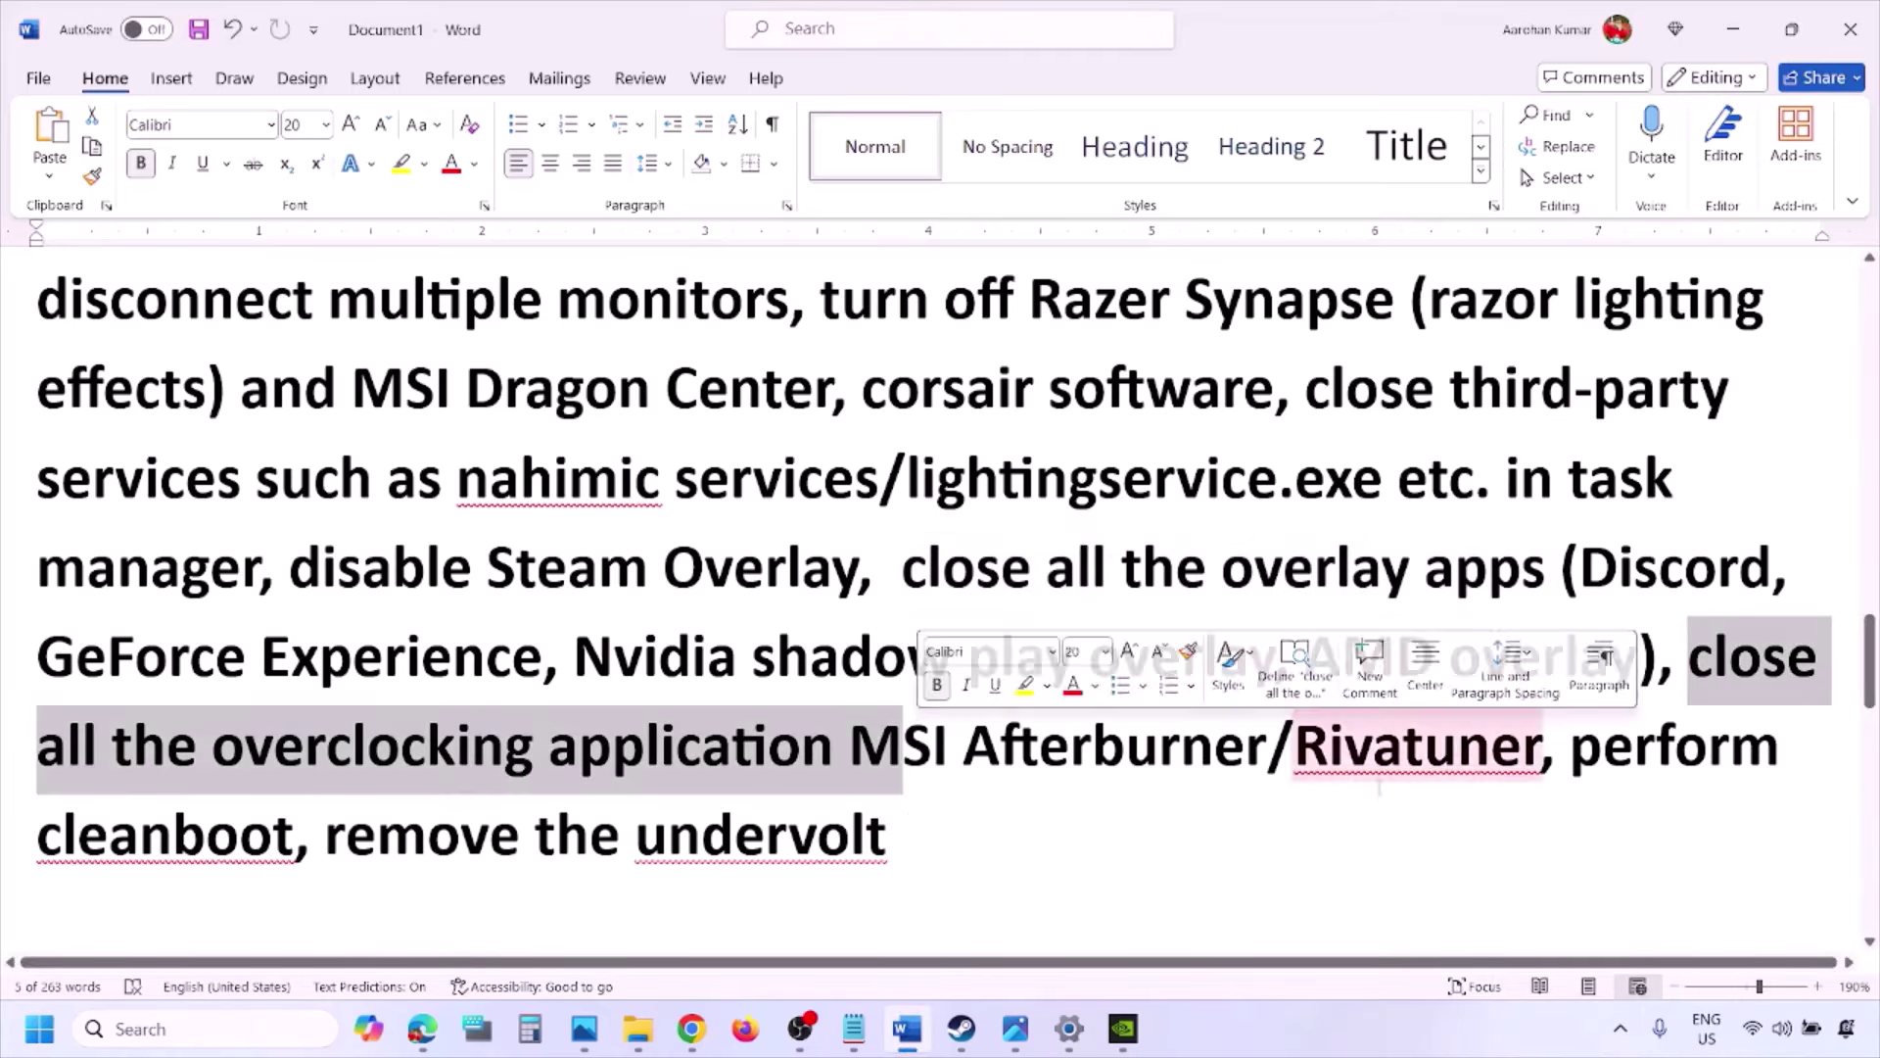
{"action": "left_click", "coordinate": [1624, 1027]}
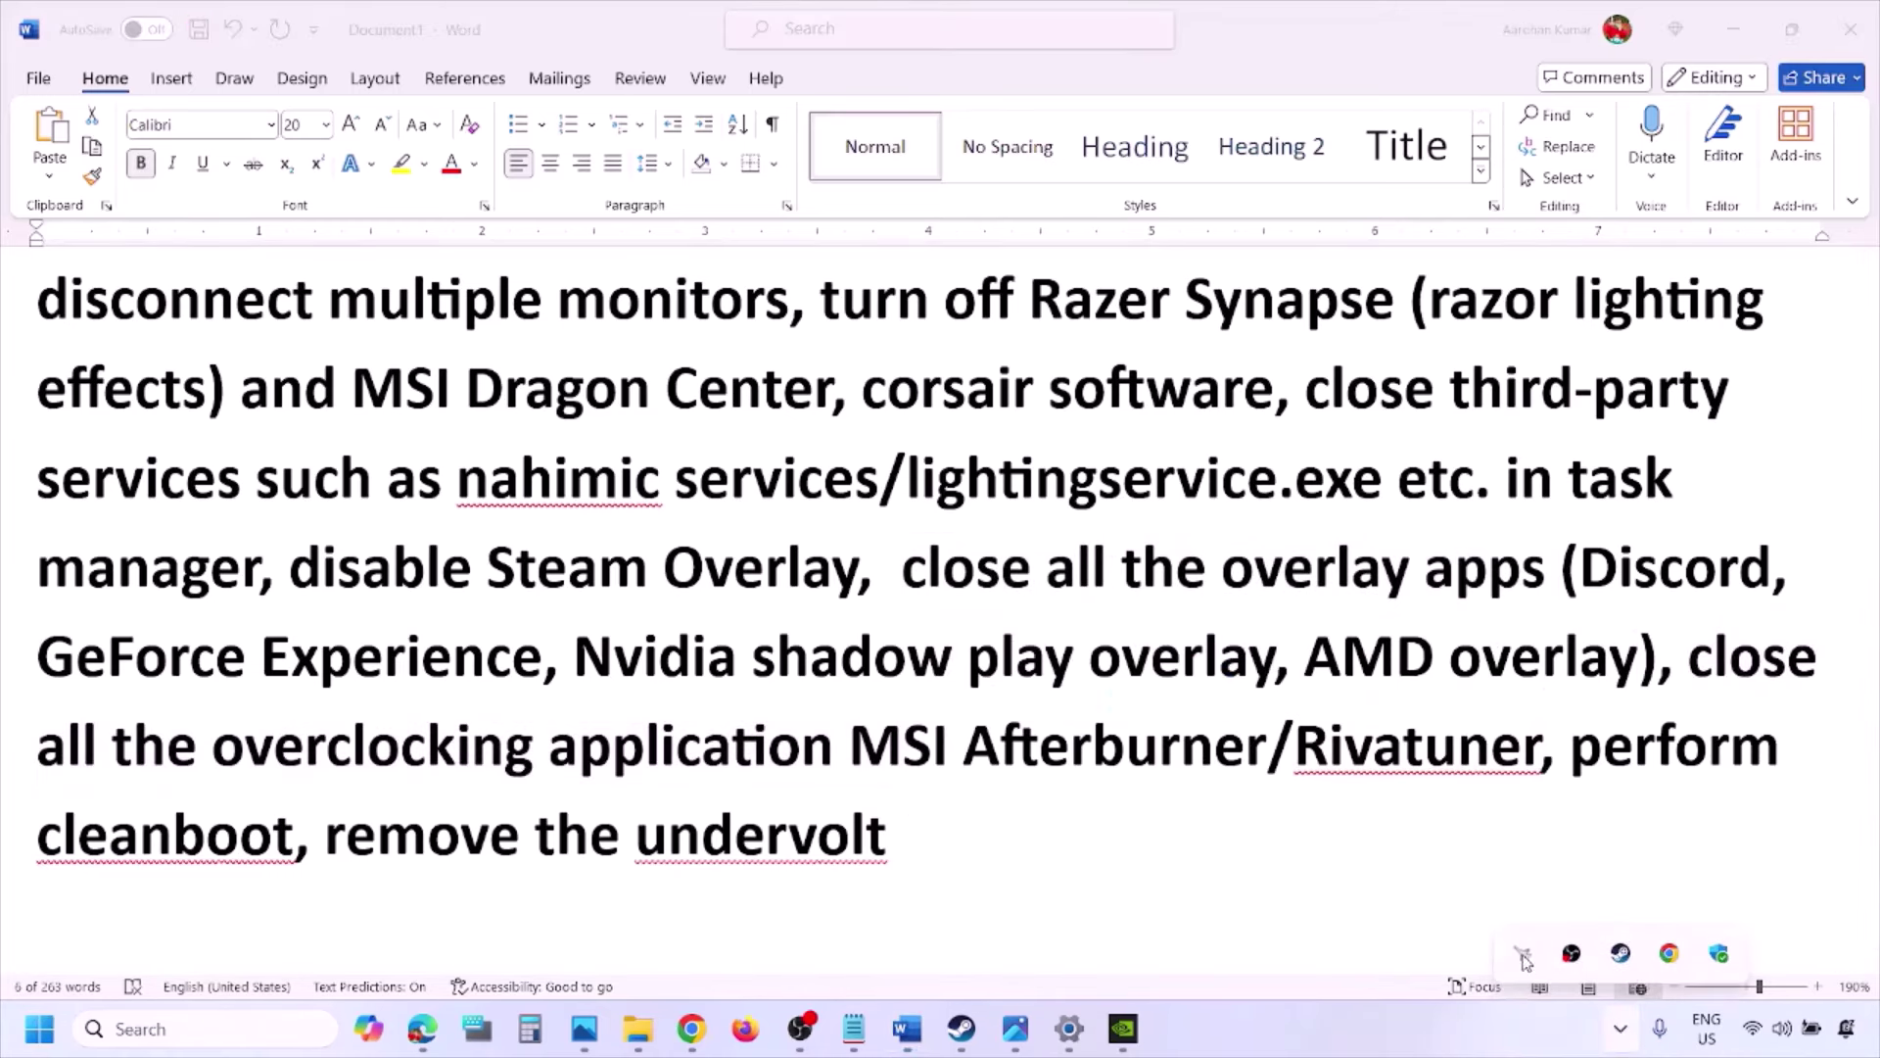
{"action": "right_click", "coordinate": [1521, 956]}
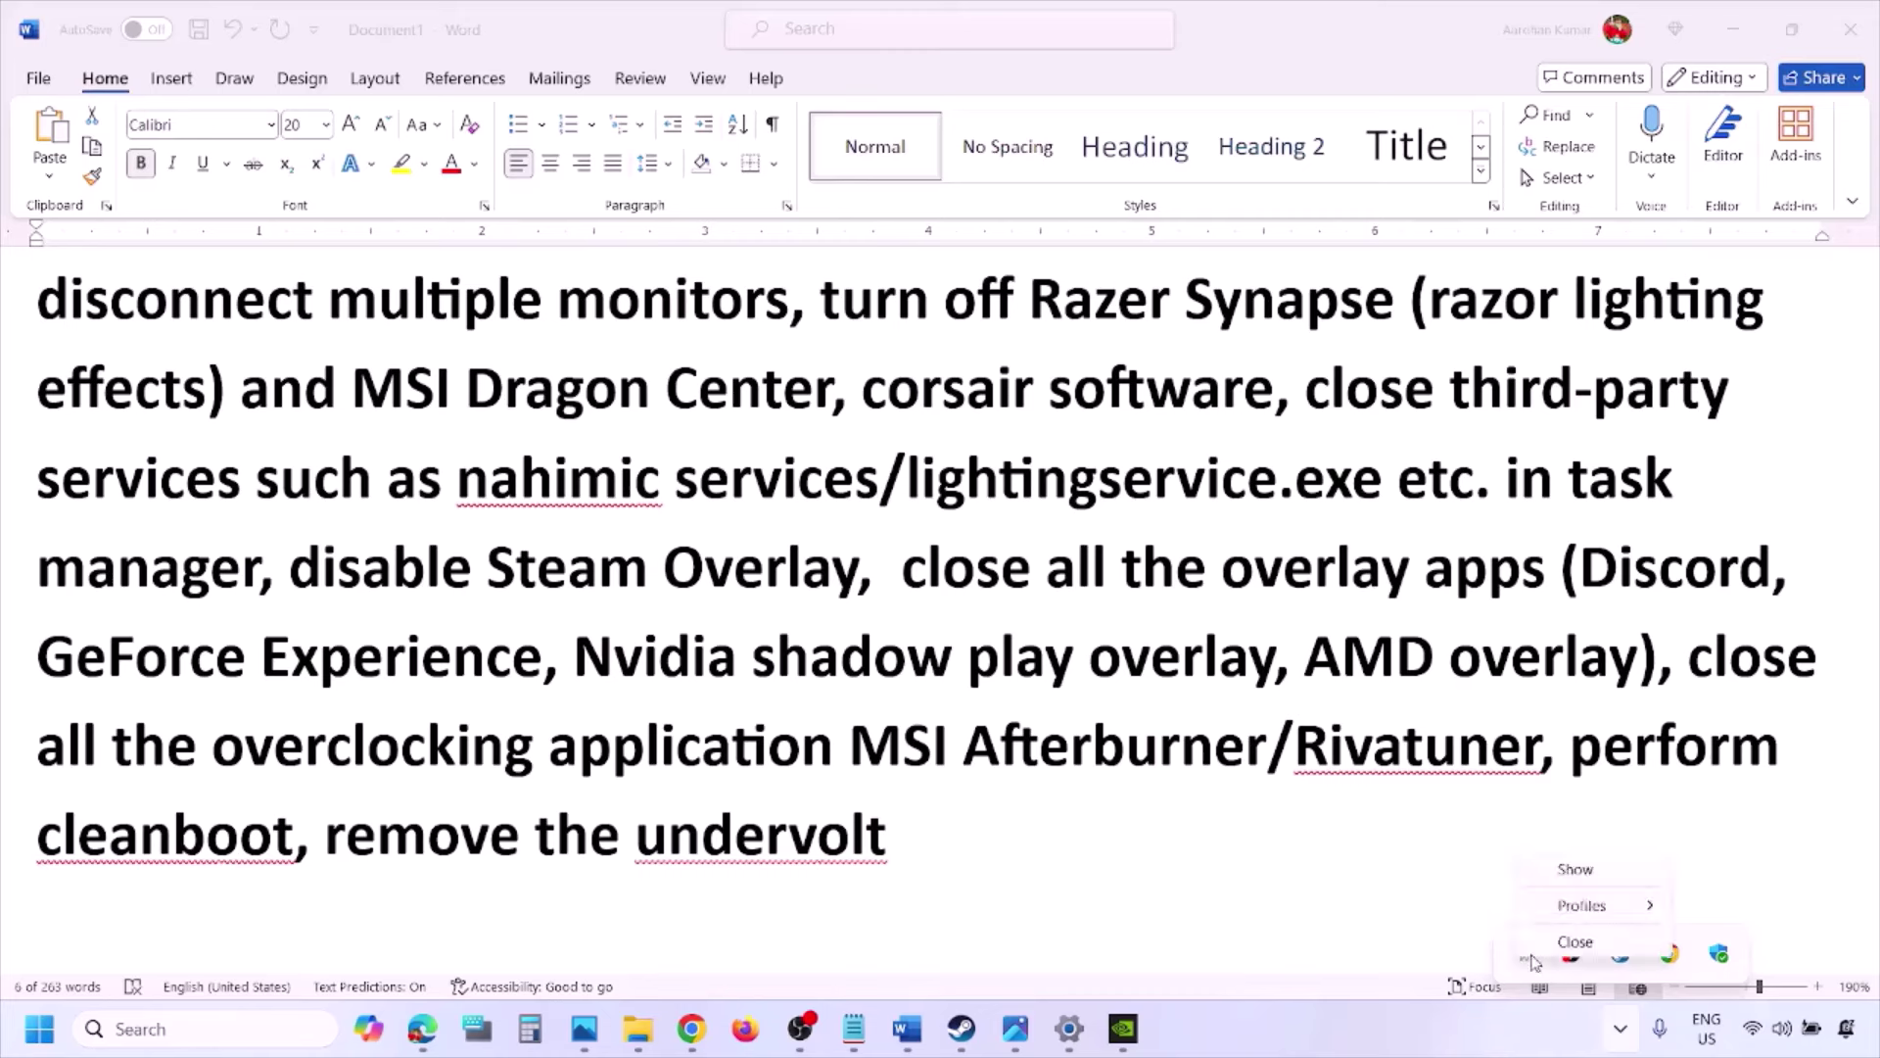
{"action": "left_click", "coordinate": [1582, 941]}
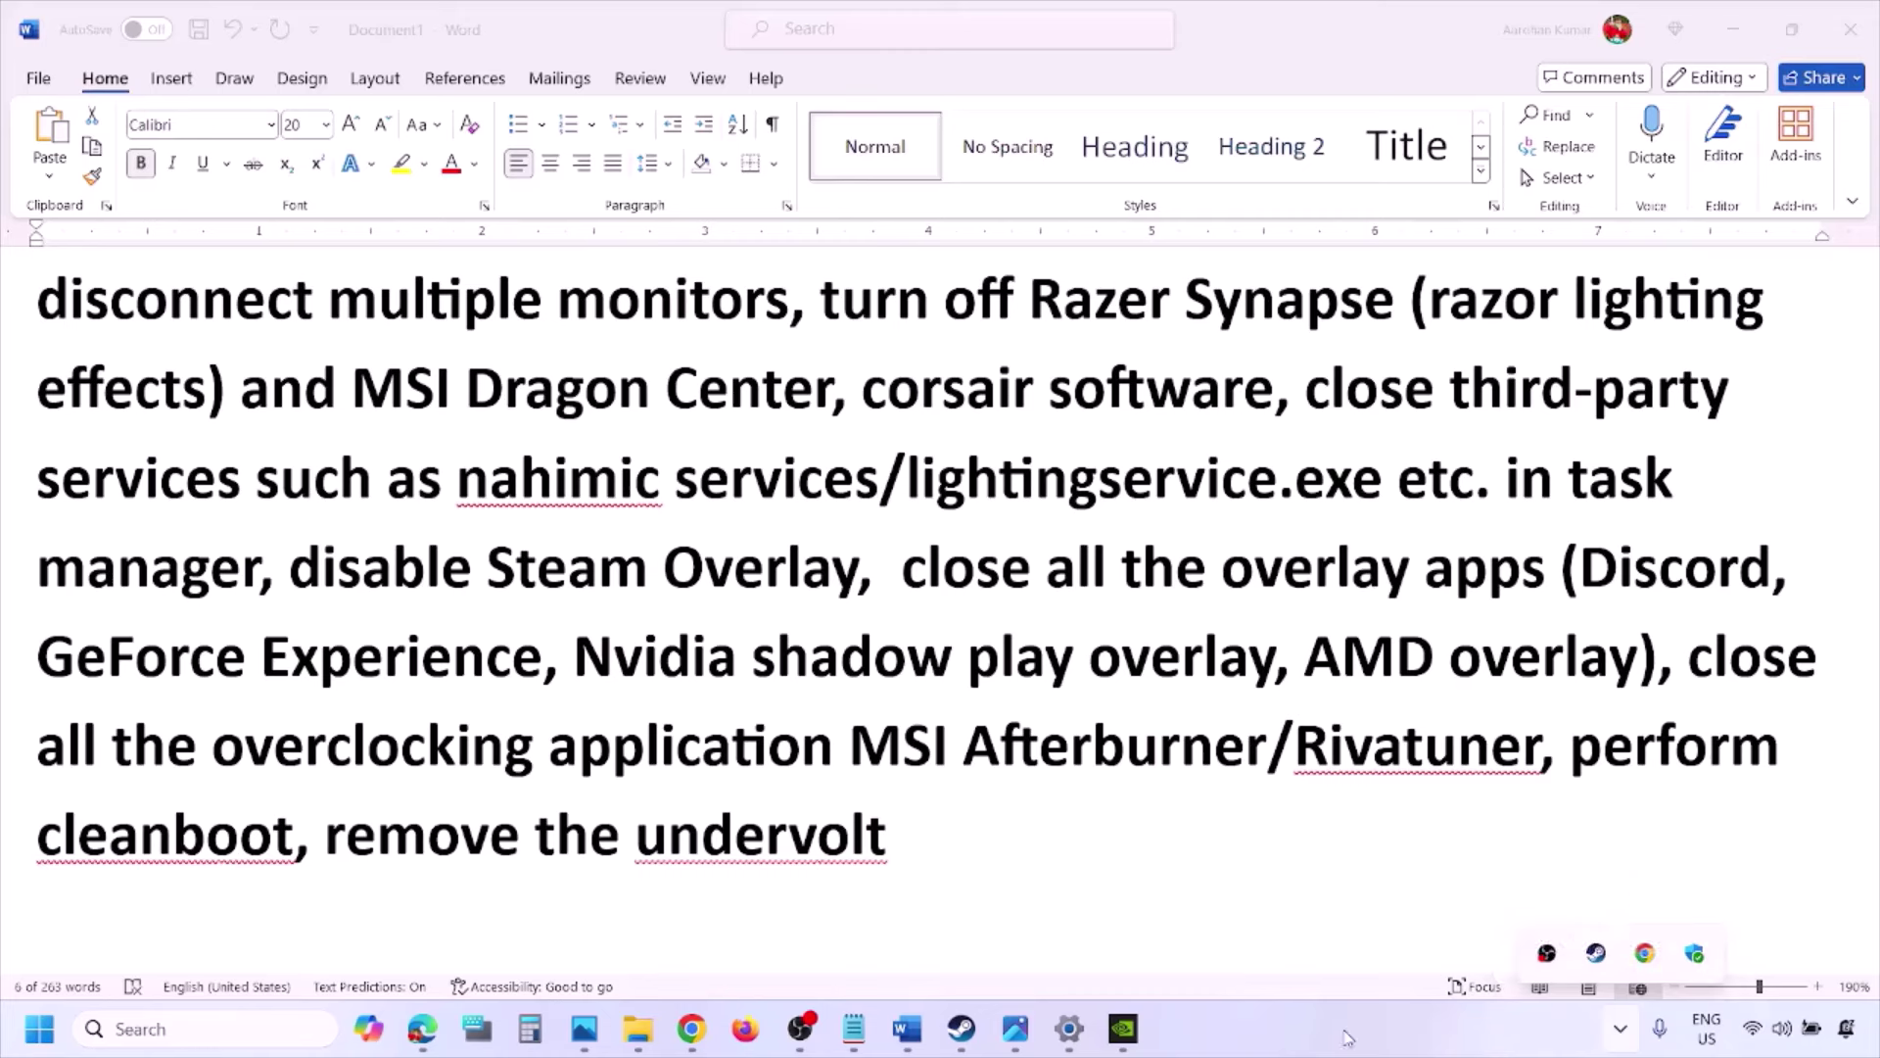
{"action": "left_click", "coordinate": [1620, 1028]}
- Highlight the start of "perform cleanboot" in the notes, then search Windows for System Configuration and open it
{"action": "left_click", "coordinate": [1299, 747]}
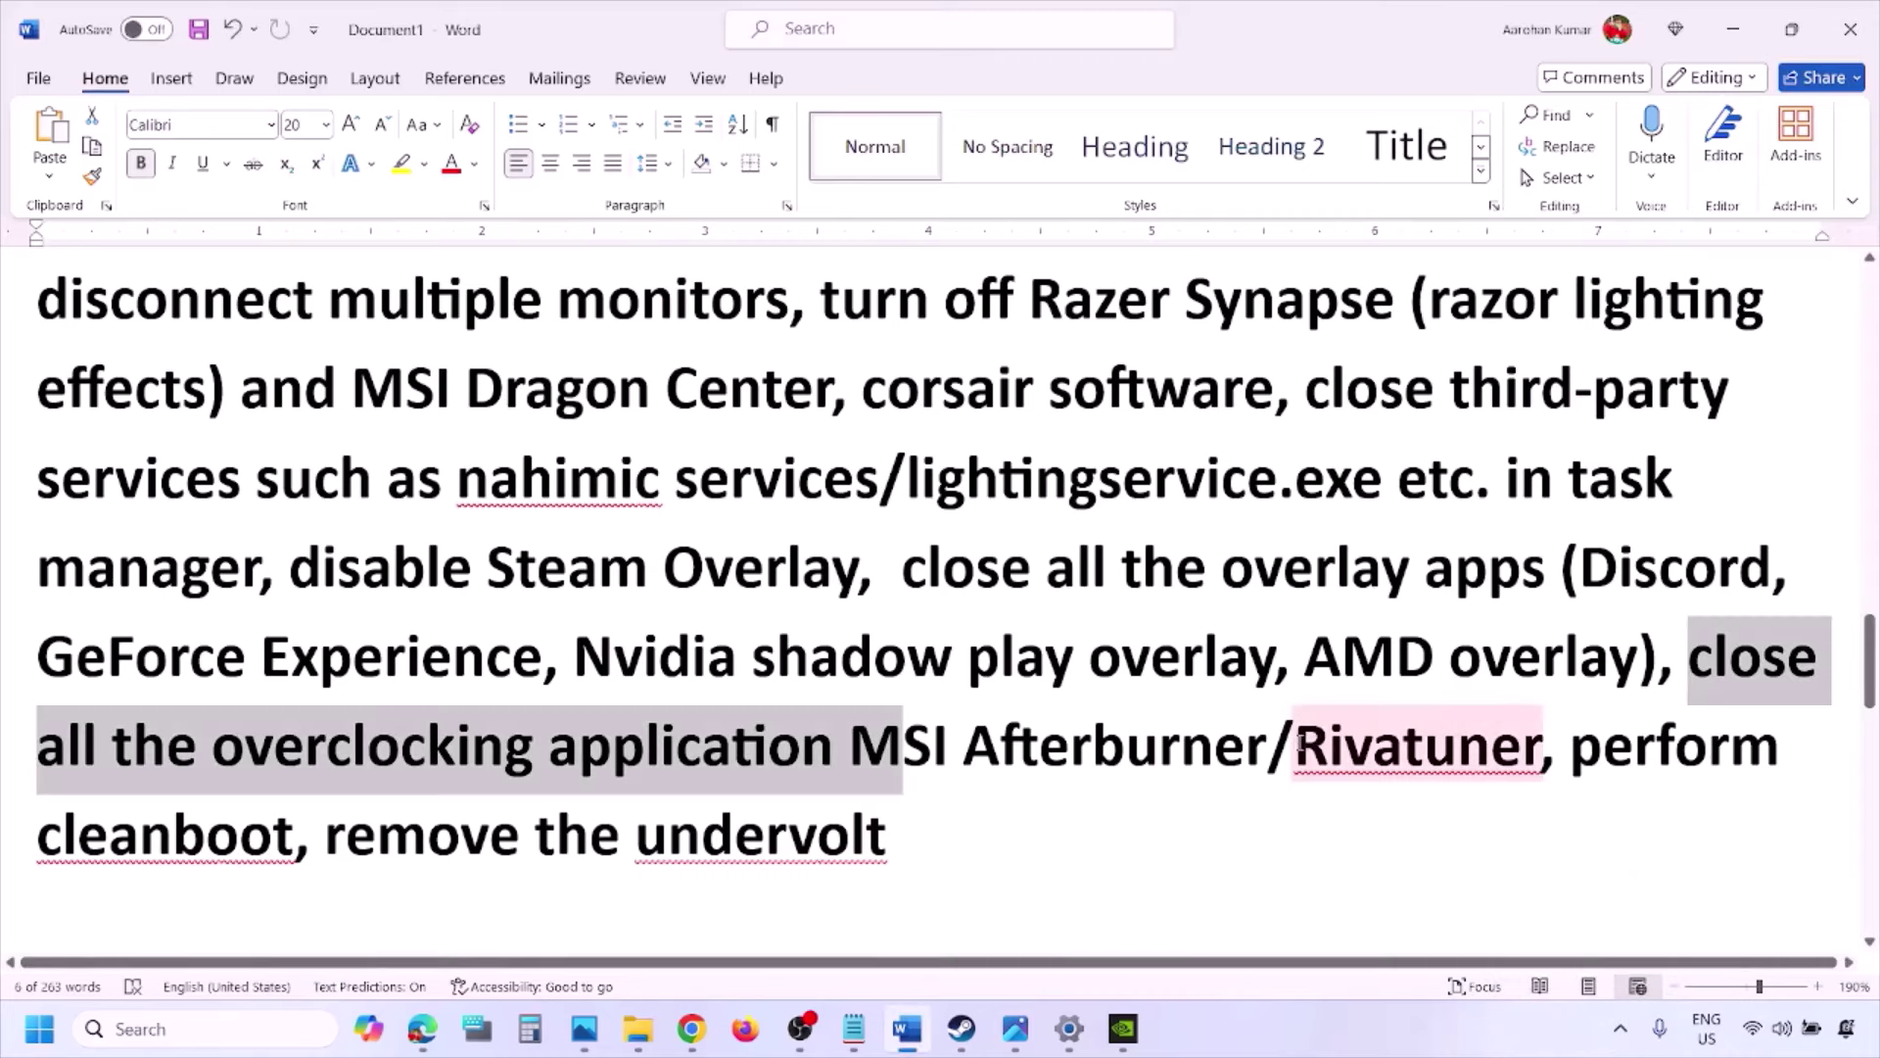
{"action": "left_click_drag", "start_coordinate": [1295, 748], "coordinate": [1730, 749]}
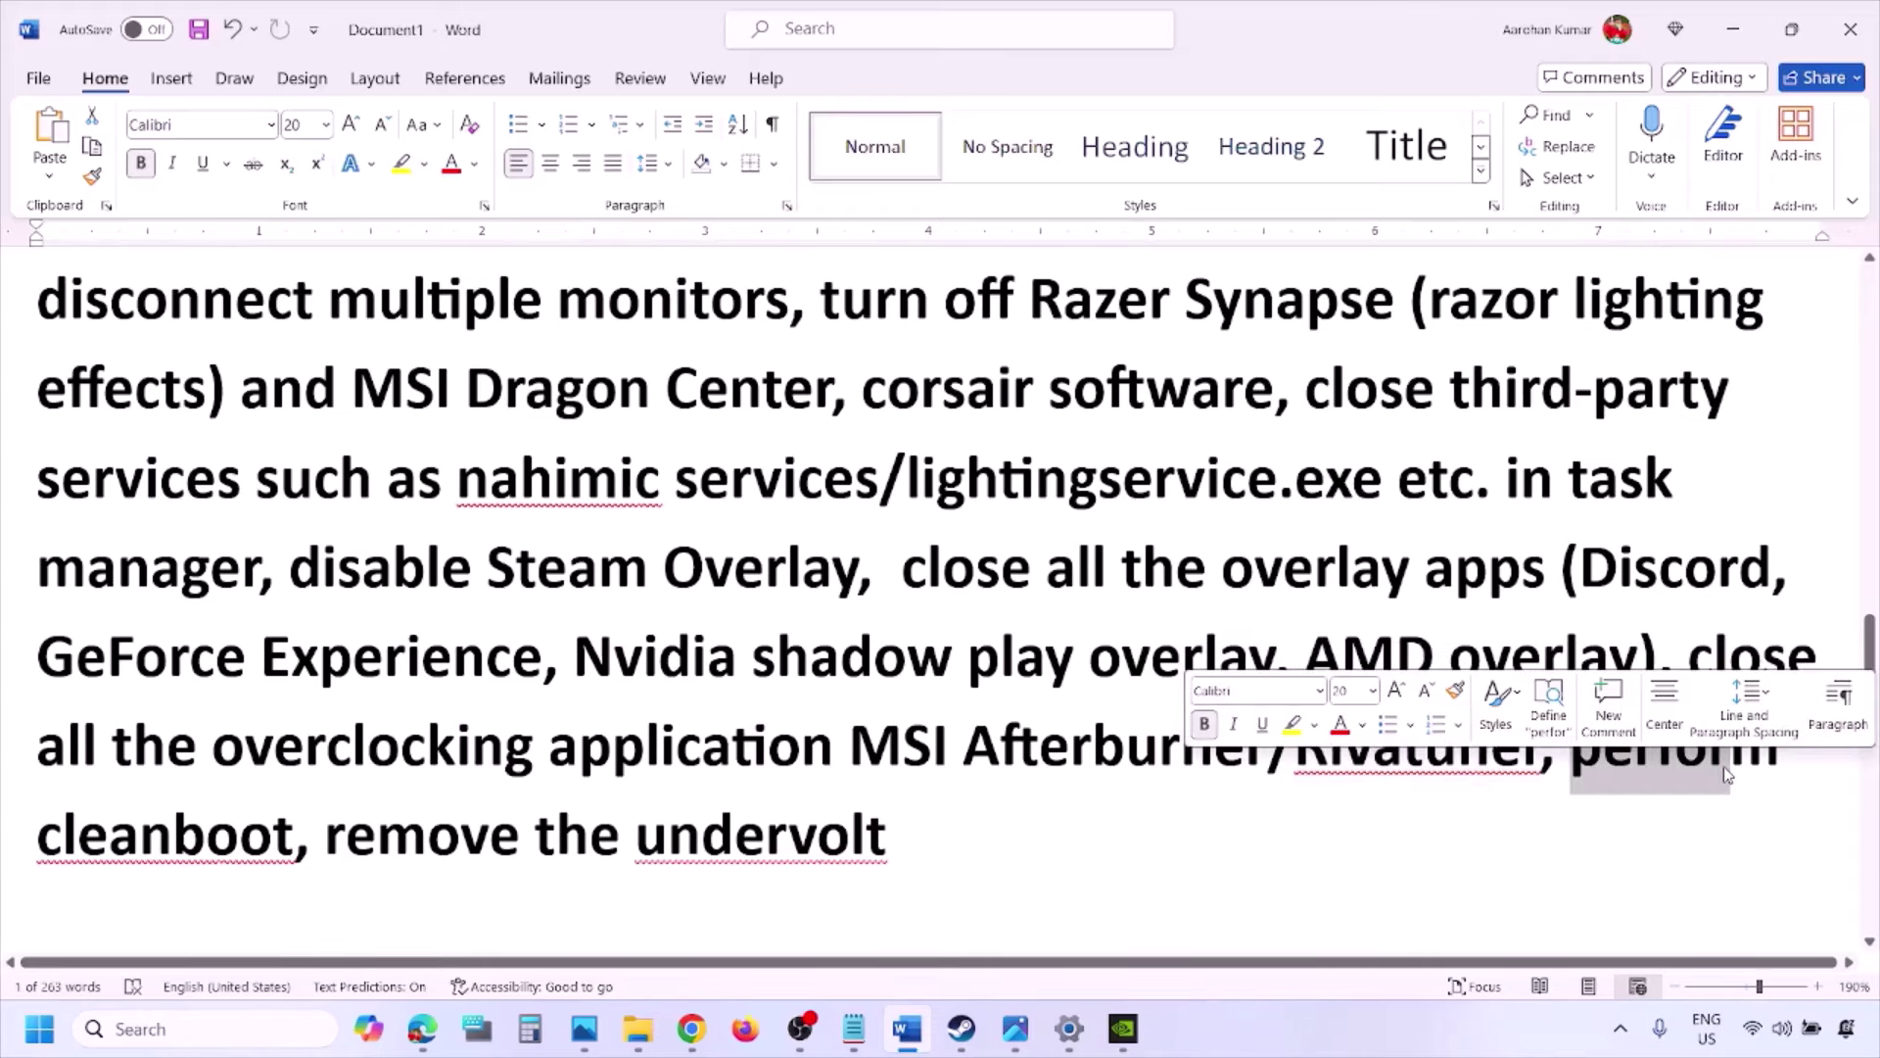
{"action": "left_click", "coordinate": [119, 1024]}
{"action": "type", "text": "ystem"}
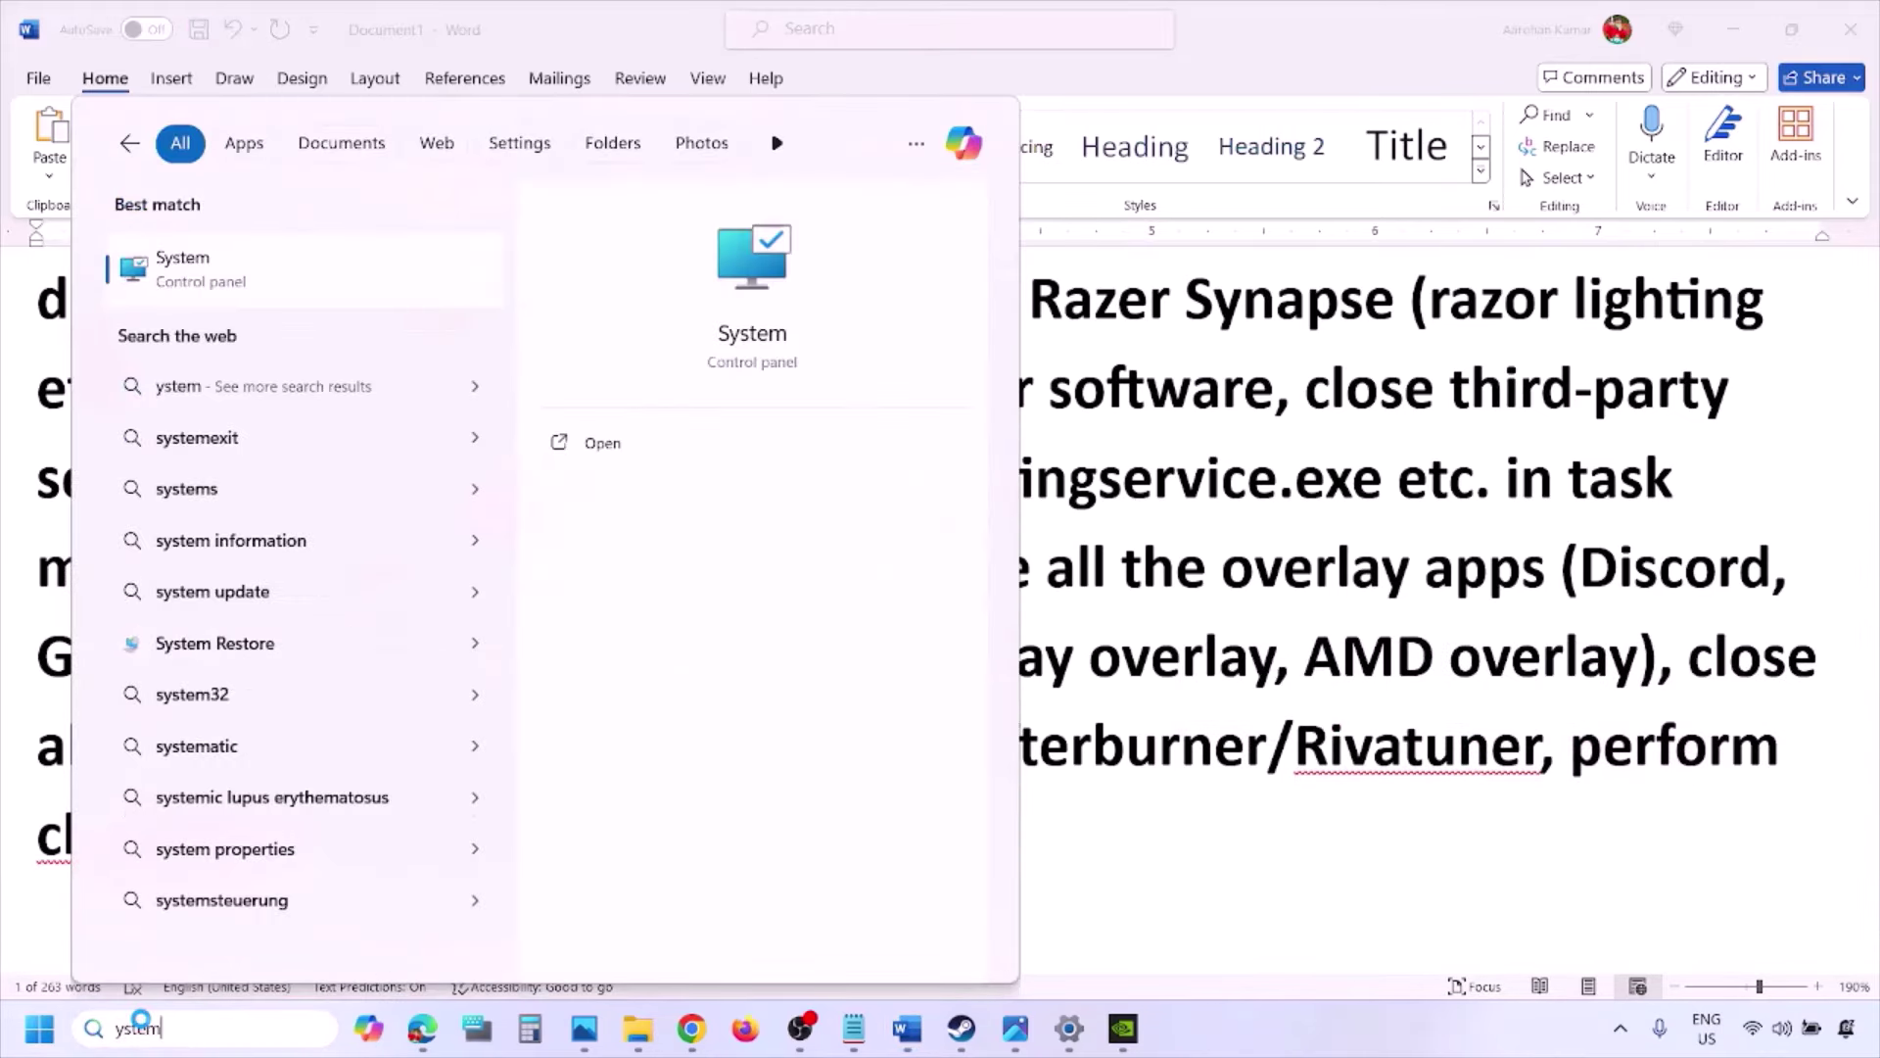
{"action": "type", "text": "s"}
{"action": "left_click", "coordinate": [295, 277]}
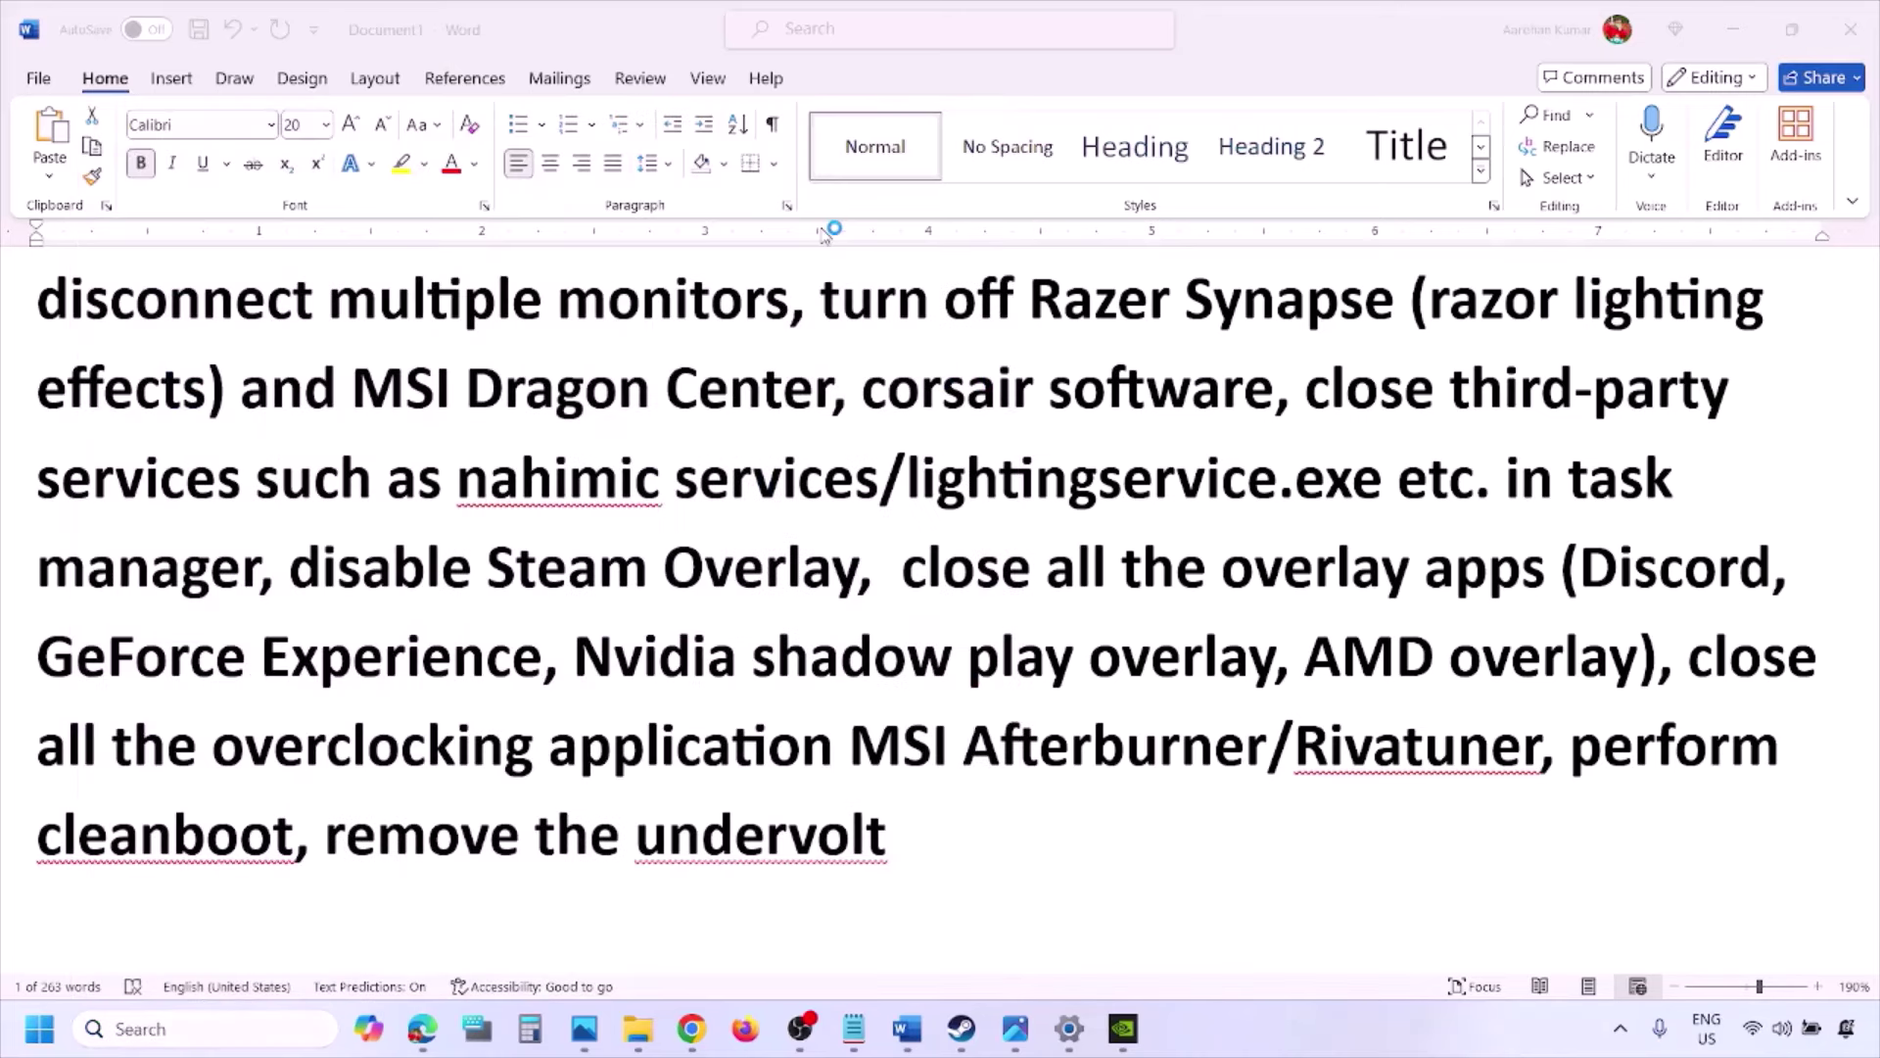
- Hide all Microsoft services in the System Configuration services list and accept the dialog
{"action": "left_click", "coordinate": [770, 323]}
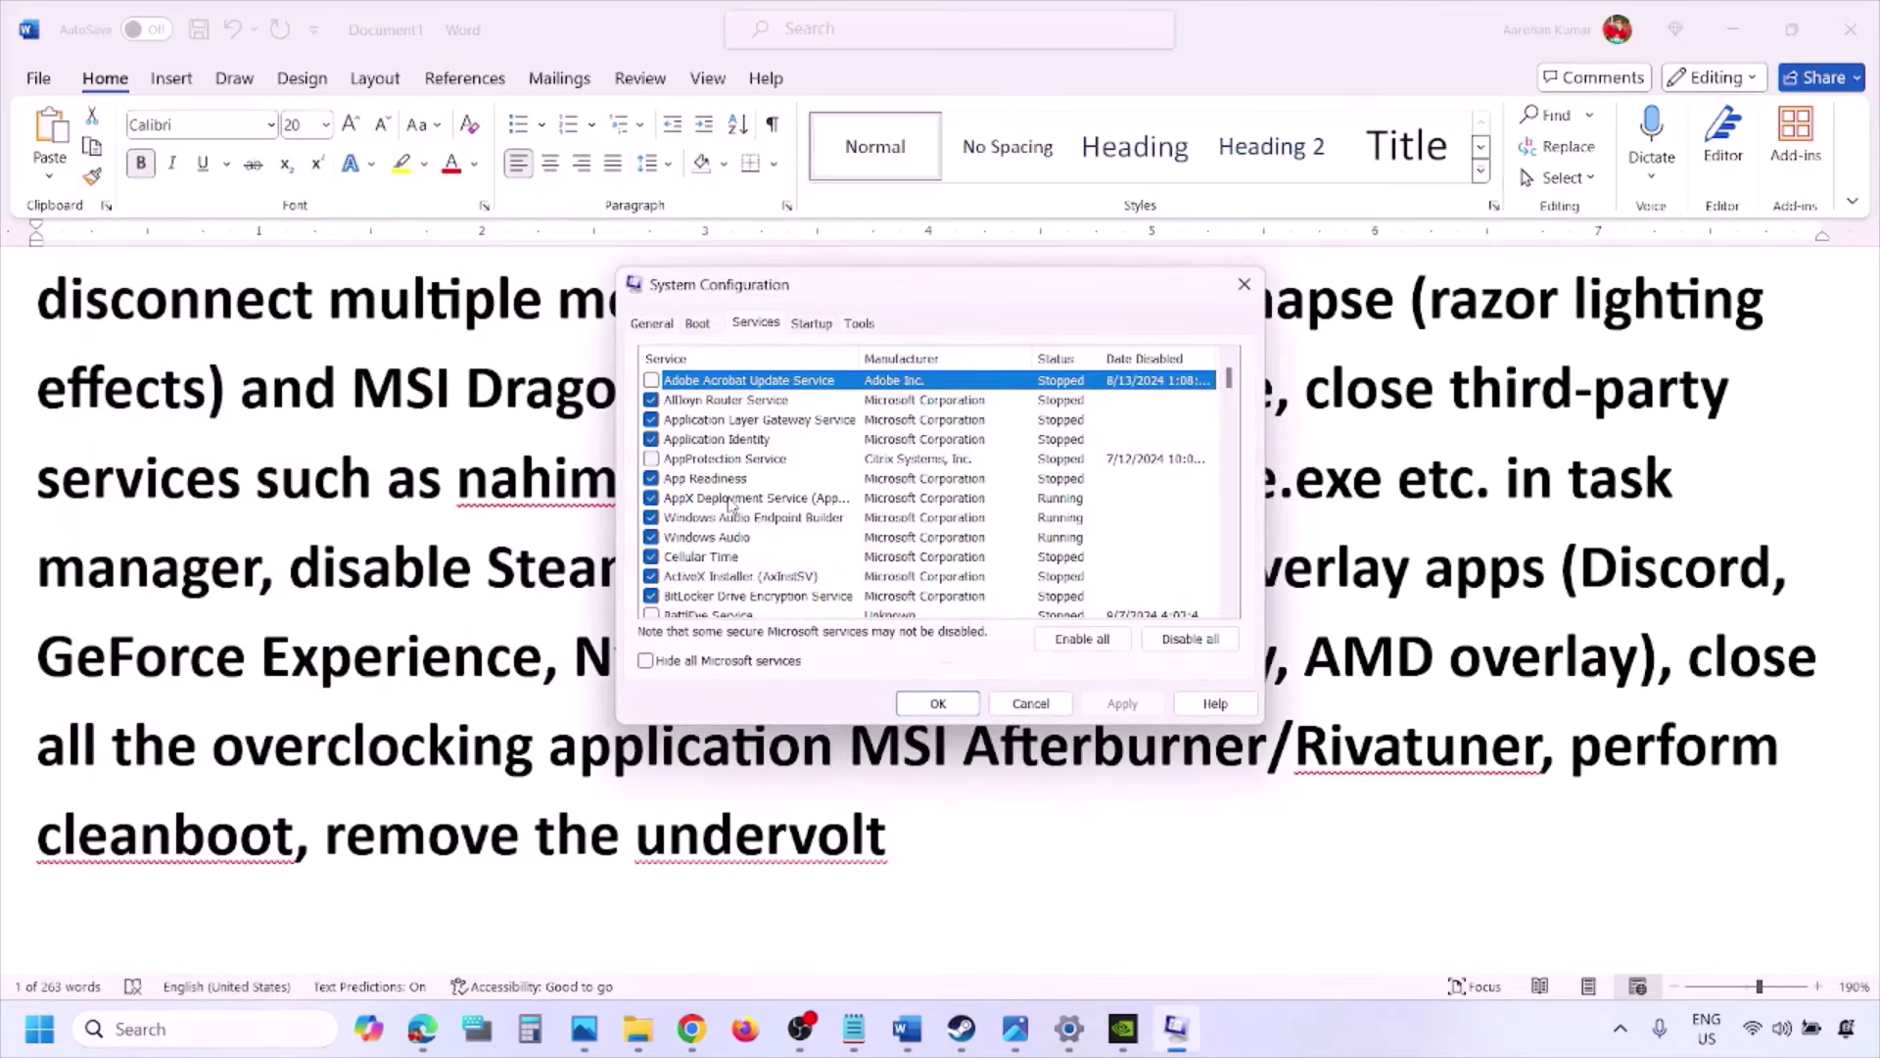
{"action": "left_click", "coordinate": [646, 664]}
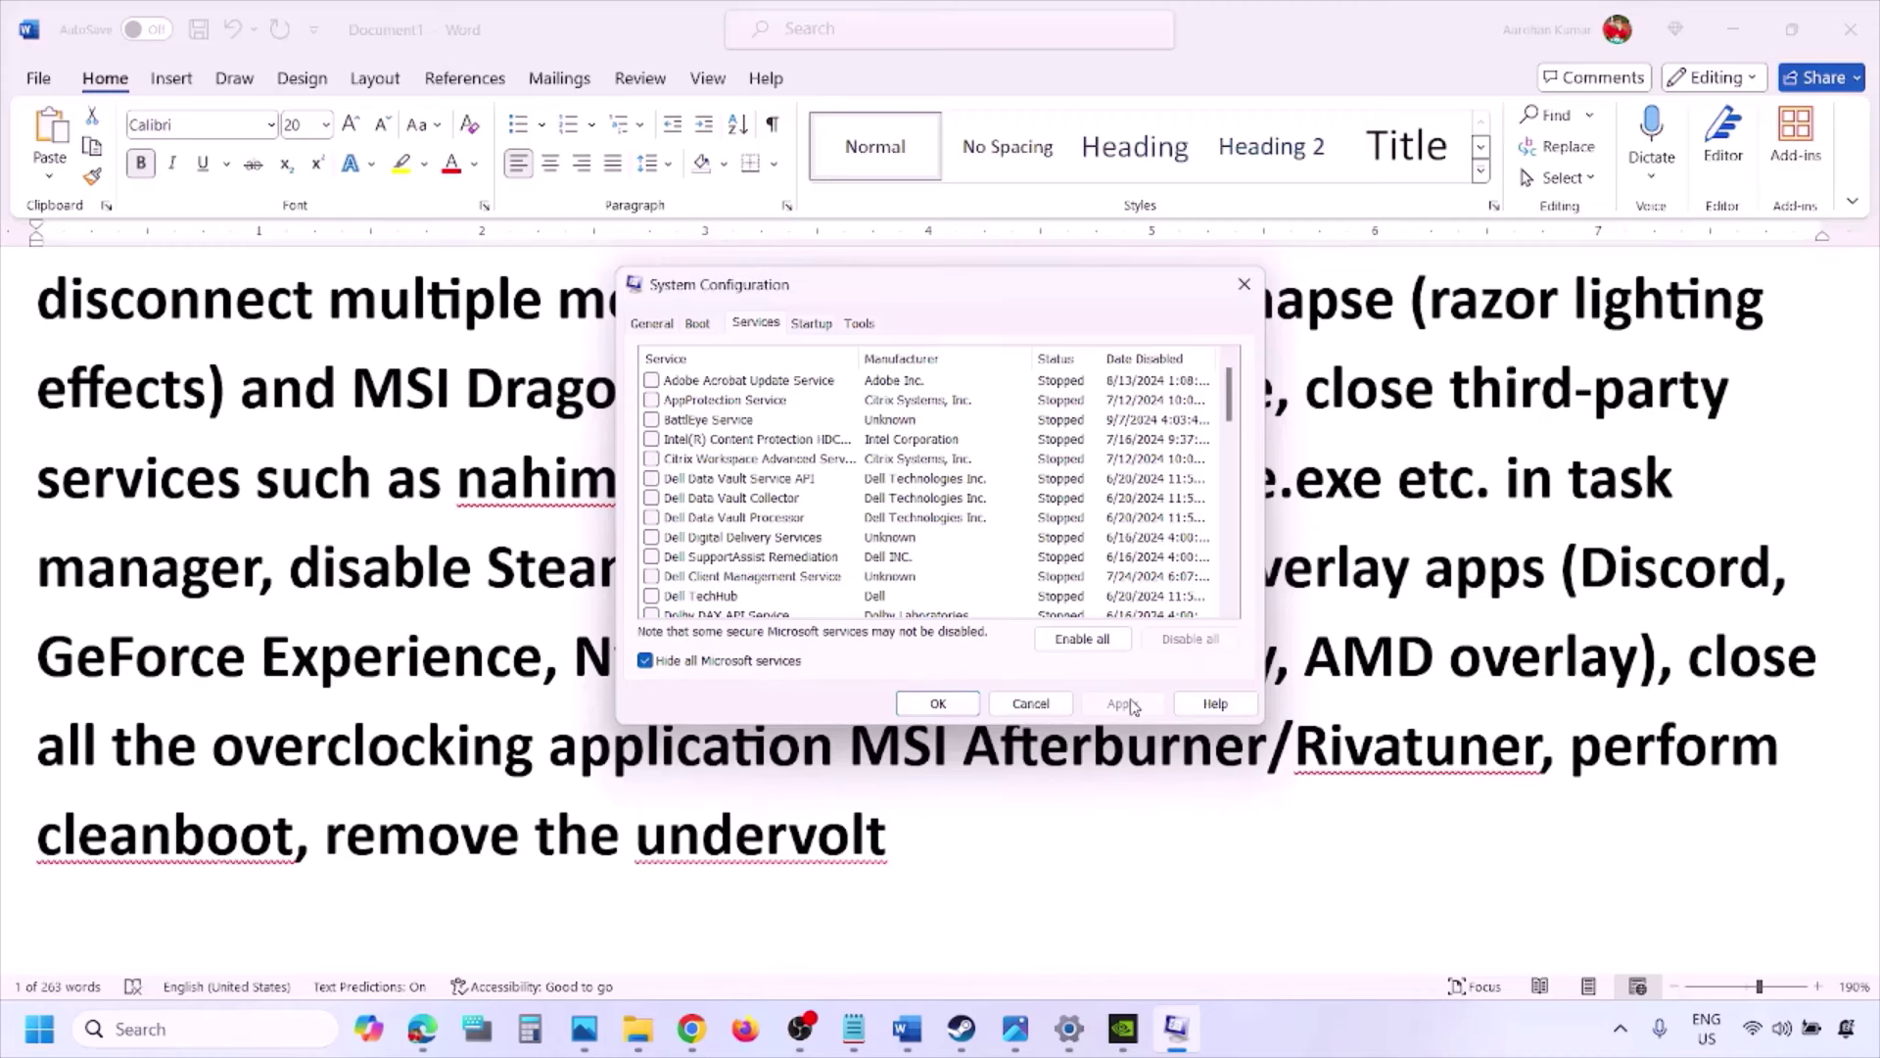
{"action": "left_click", "coordinate": [958, 701]}
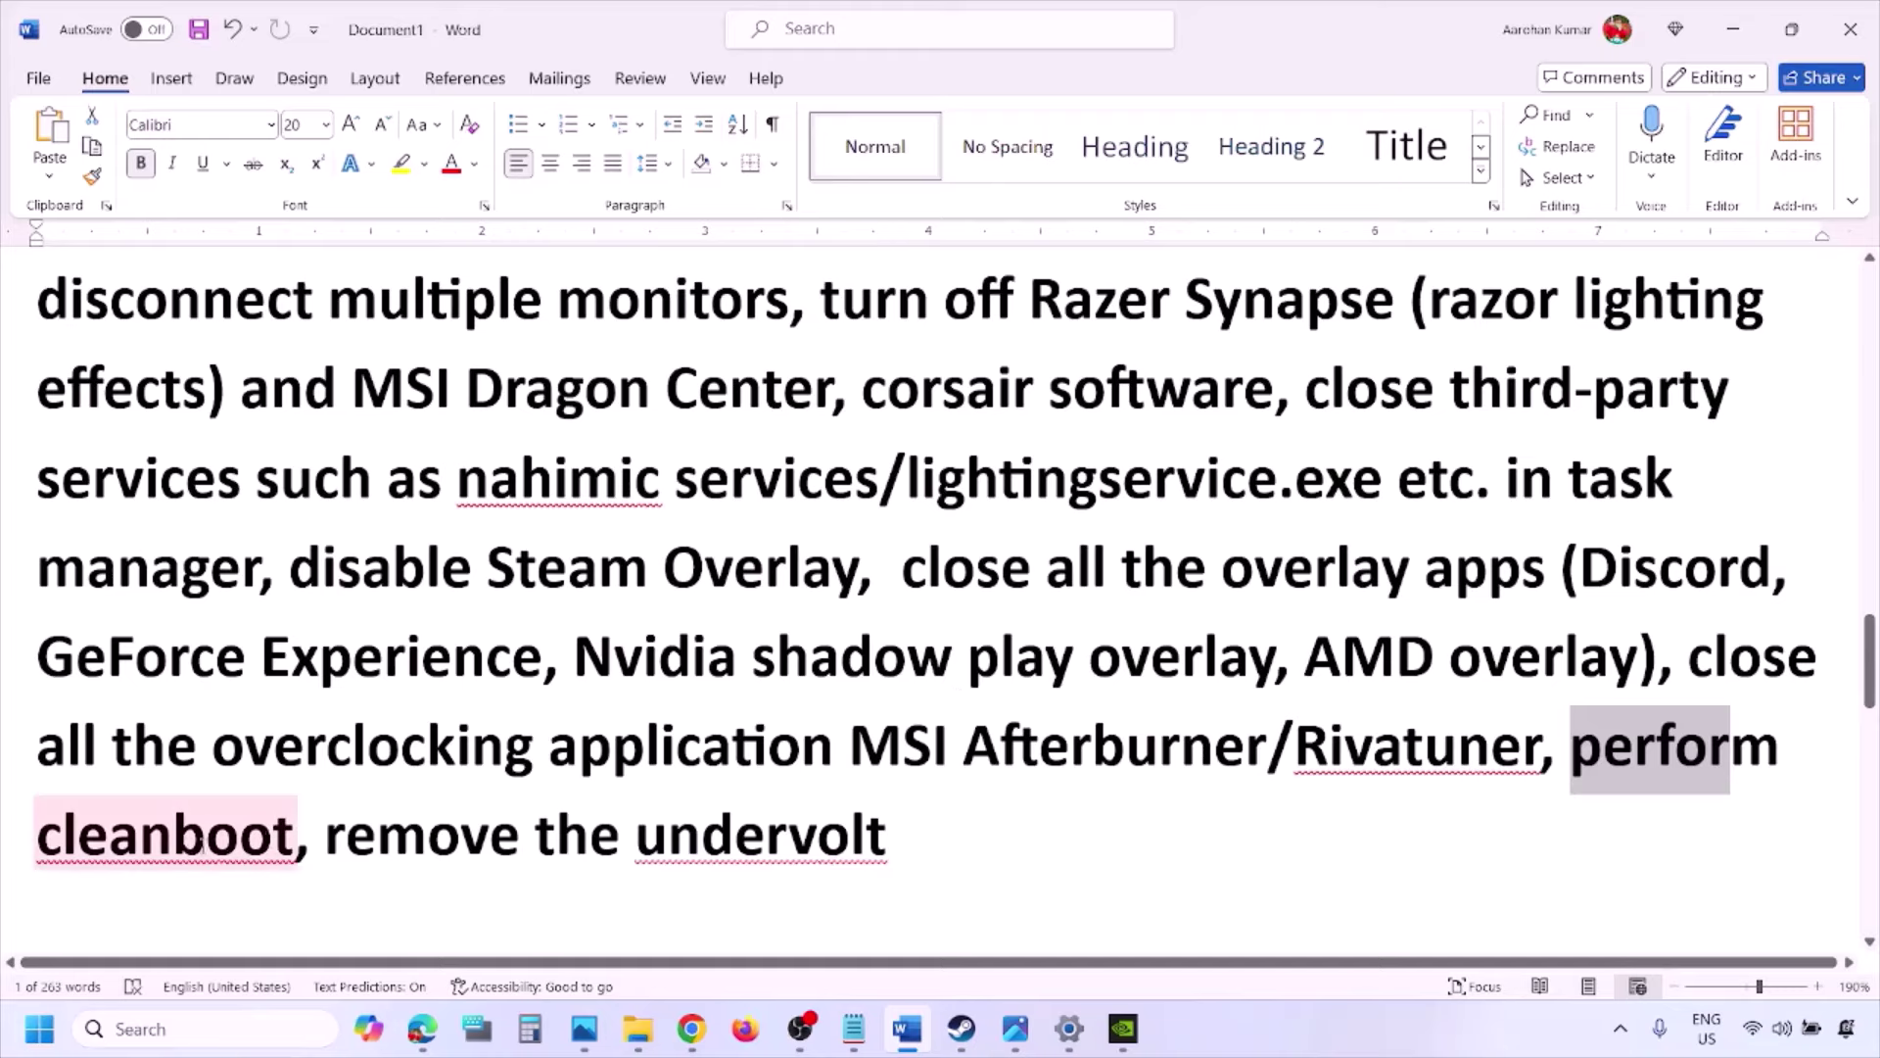
- Highlight "remove the undervolt" in the notes and the Step 10 heading "Increase the Virtual Memory"
{"action": "left_click_drag", "start_coordinate": [331, 841], "coordinate": [882, 839]}
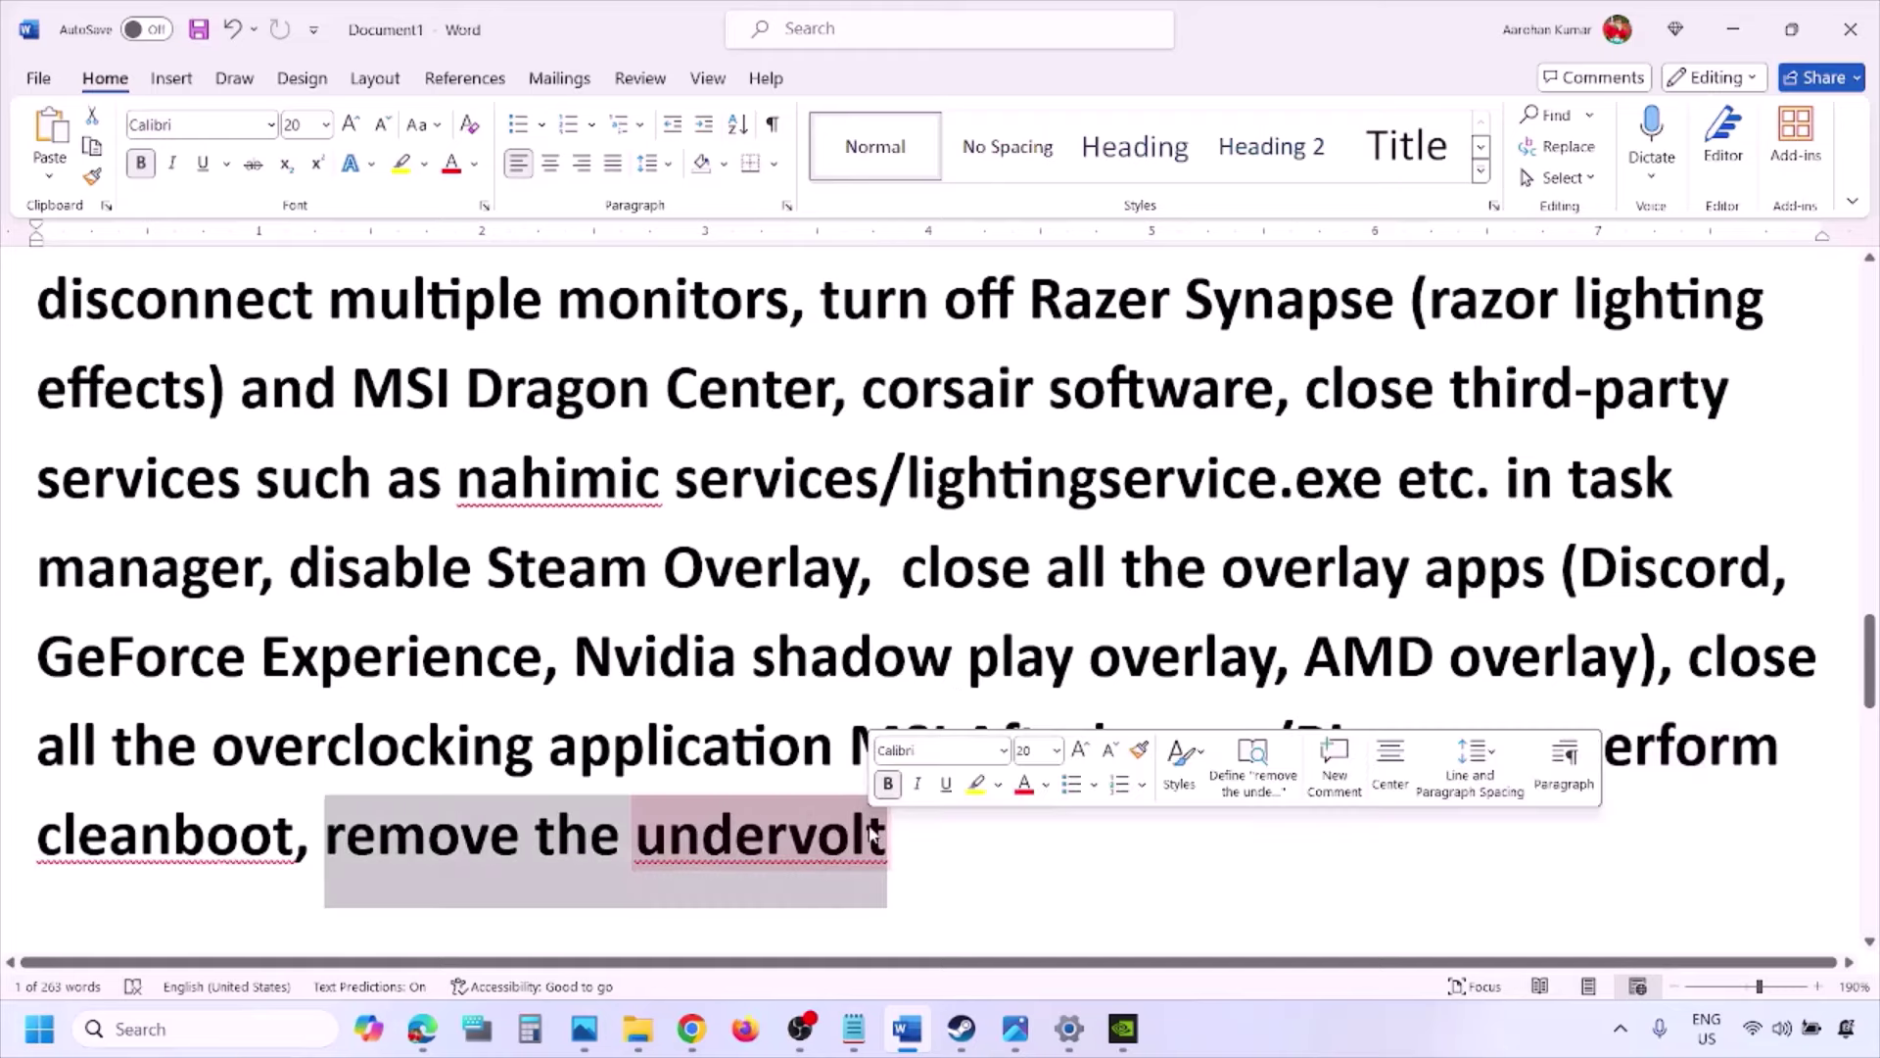
{"action": "left_click", "coordinate": [1176, 835]}
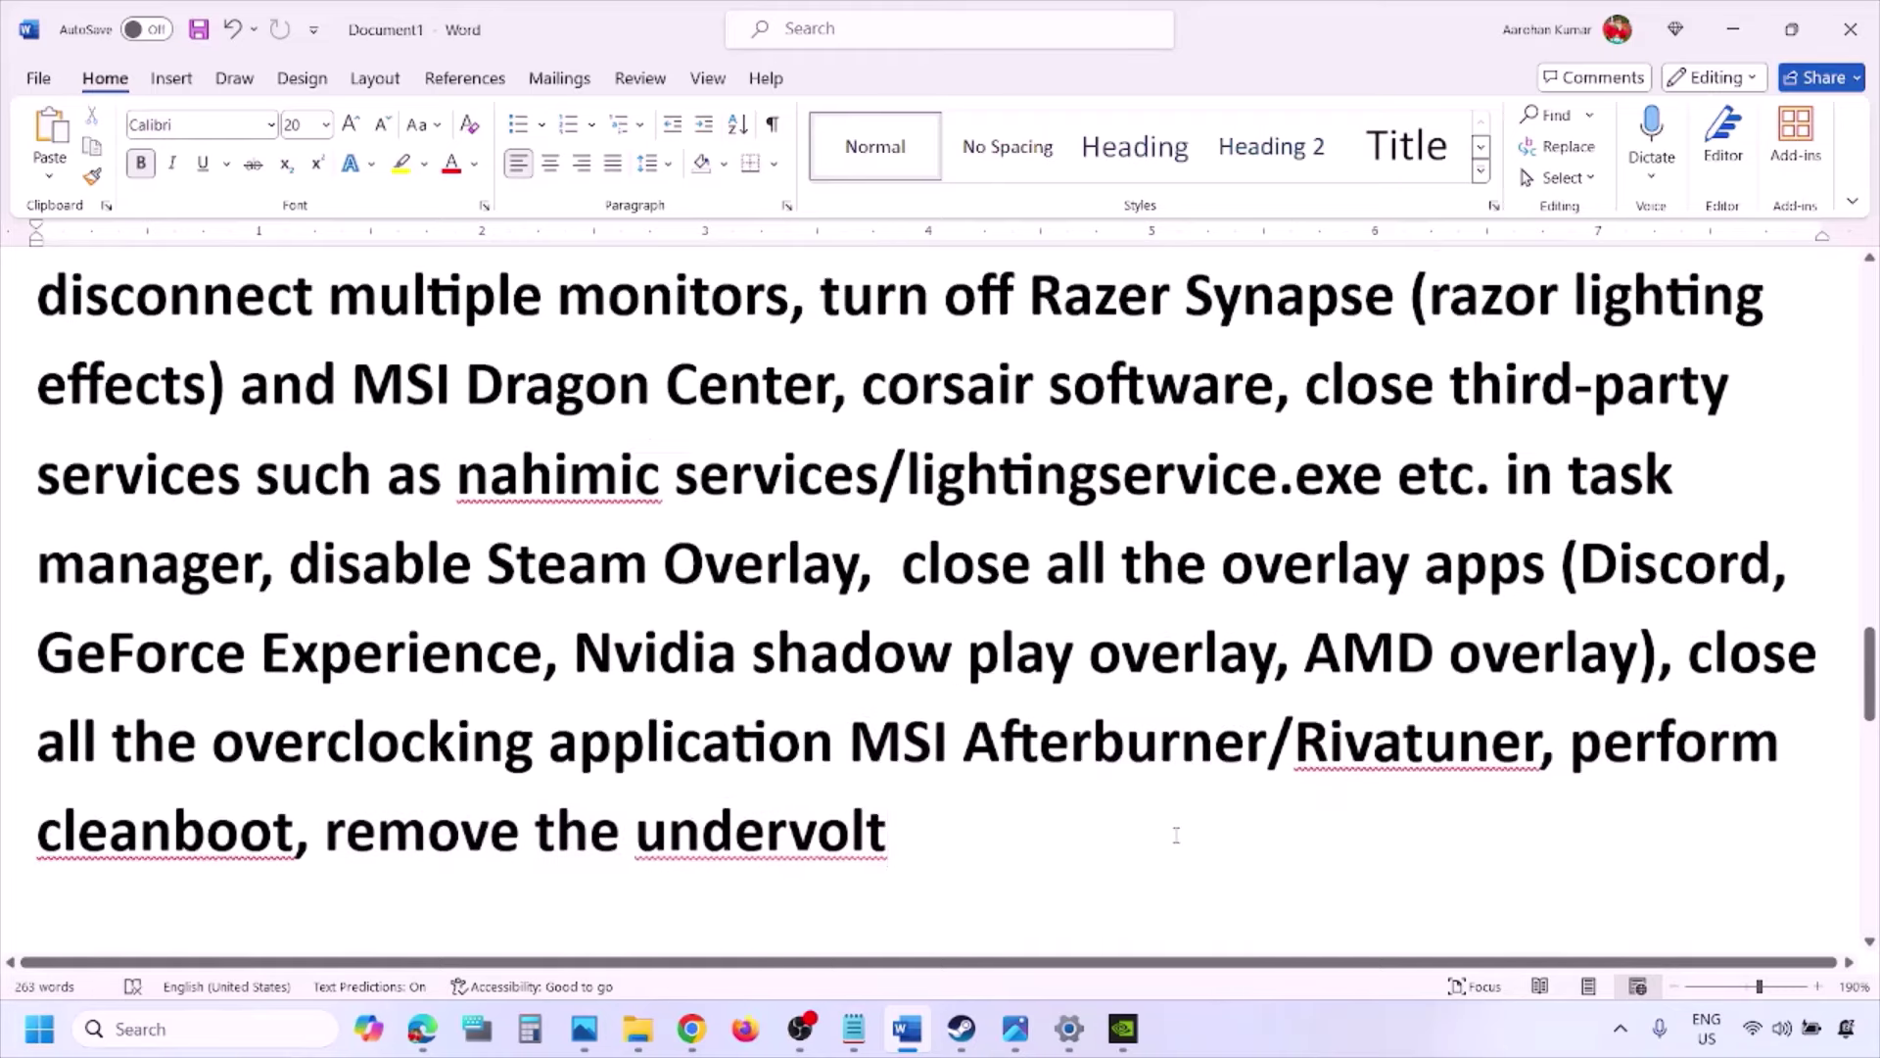
{"action": "scroll", "coordinate": [1176, 835], "scroll_direction": "down", "scroll_amount": 4}
{"action": "scroll", "coordinate": [1177, 834], "scroll_direction": "down", "scroll_amount": 2}
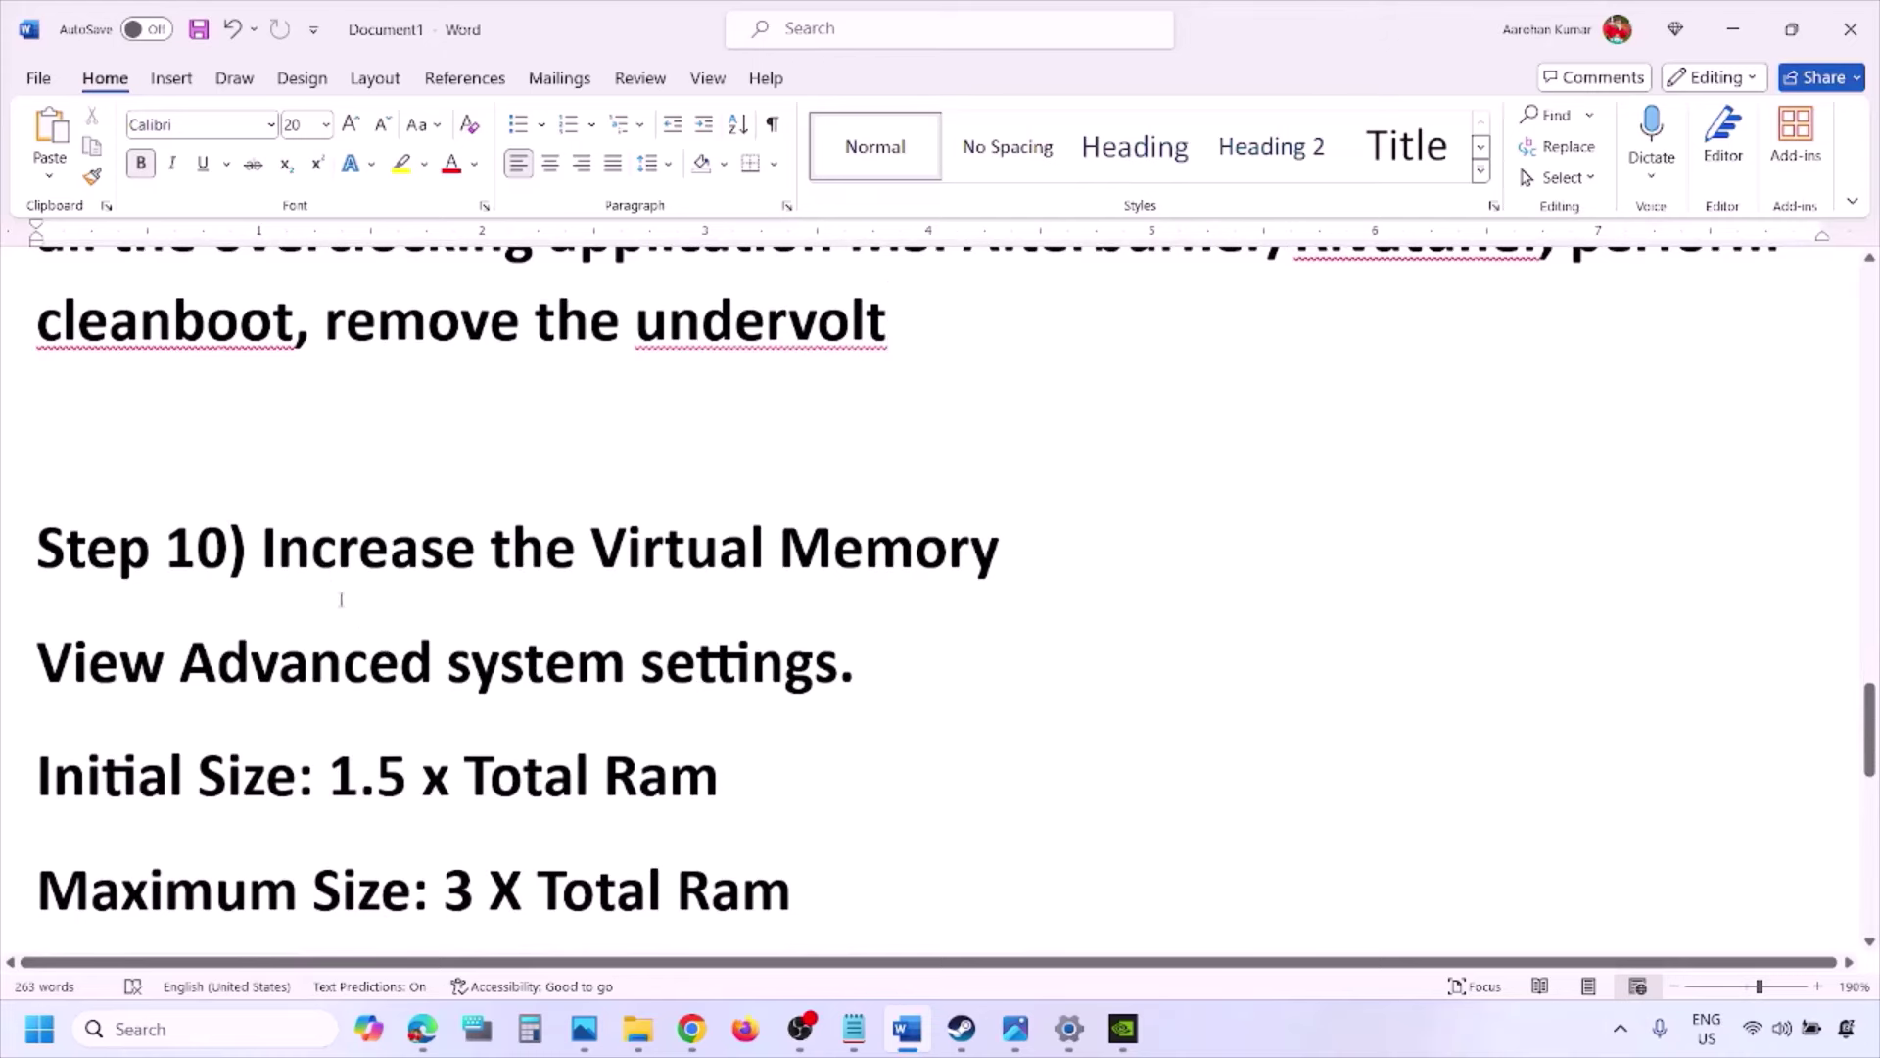
{"action": "left_click_drag", "start_coordinate": [315, 549], "coordinate": [928, 549]}
{"action": "left_click", "coordinate": [928, 549]}
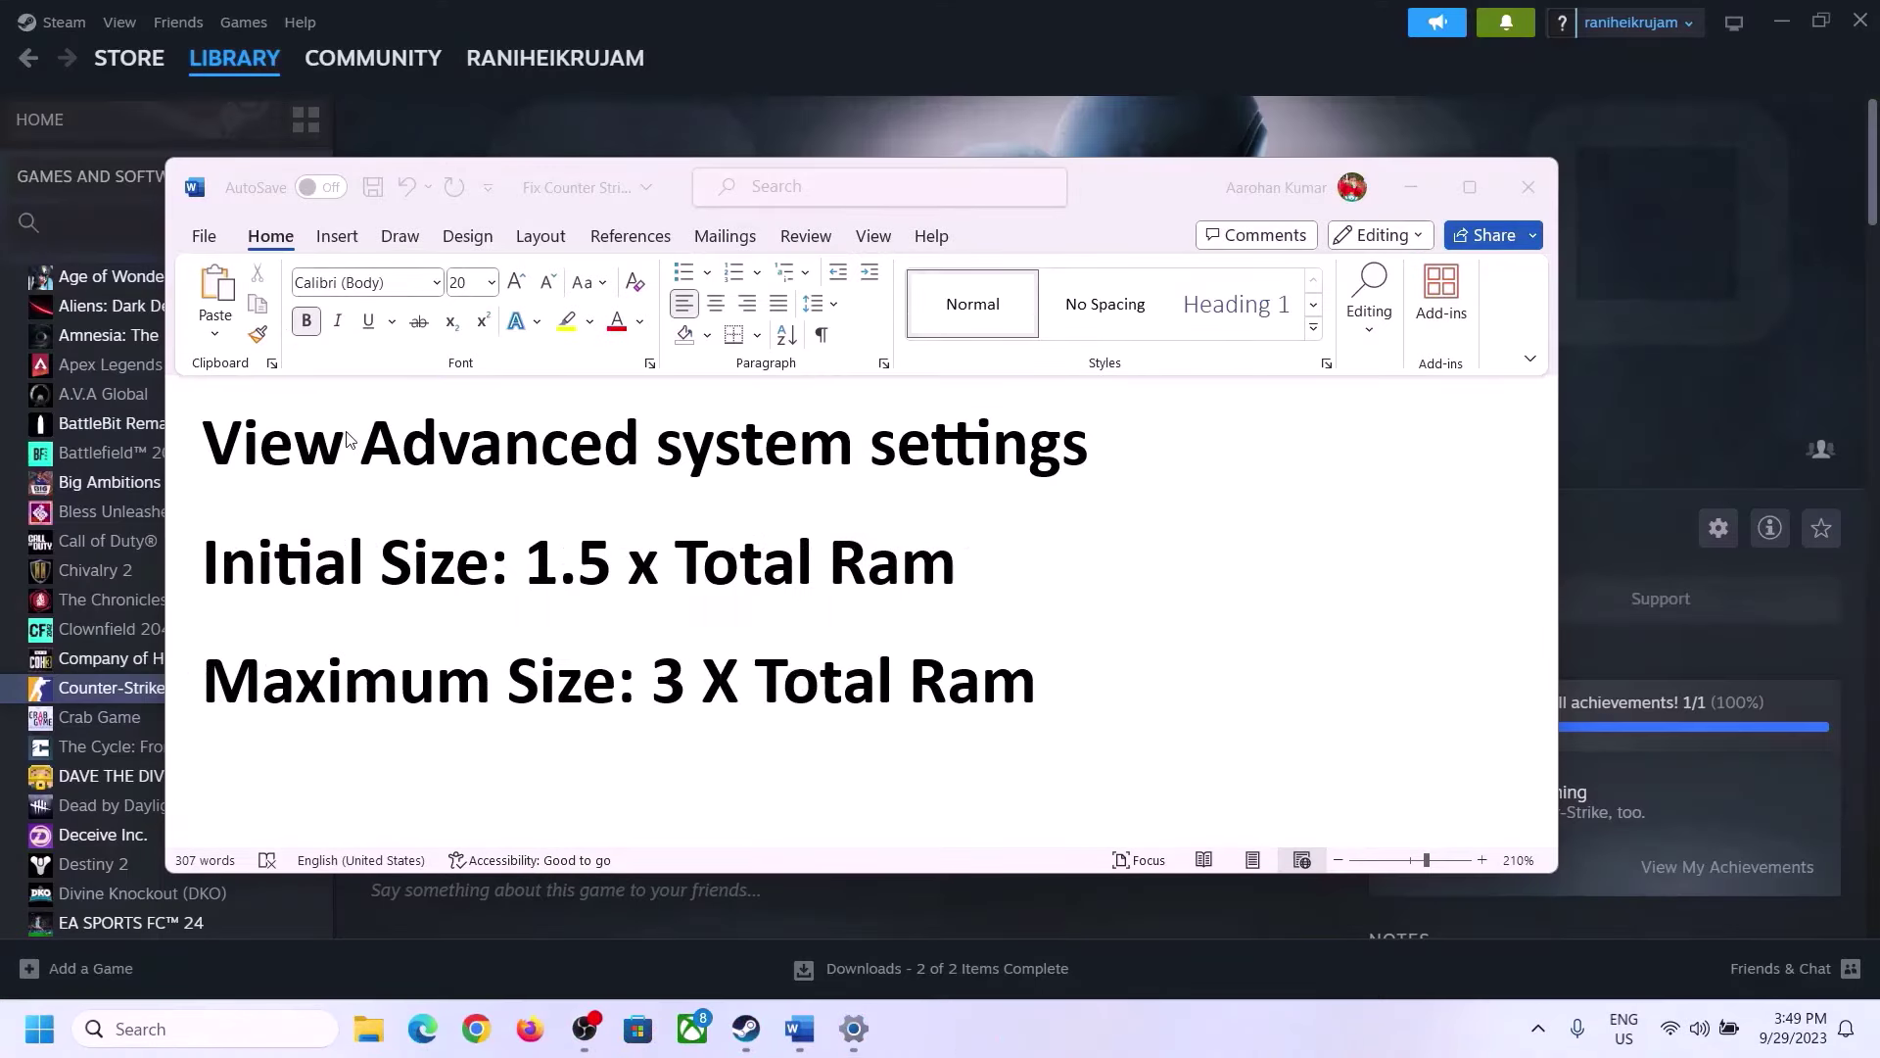
- Copy "View Advanced system settings" from the notes and open that Windows settings dialog by searching for it
{"action": "left_click", "coordinate": [228, 452]}
{"action": "left_click_drag", "start_coordinate": [242, 456], "coordinate": [1046, 464]}
{"action": "key", "text": "ctrl+c"}
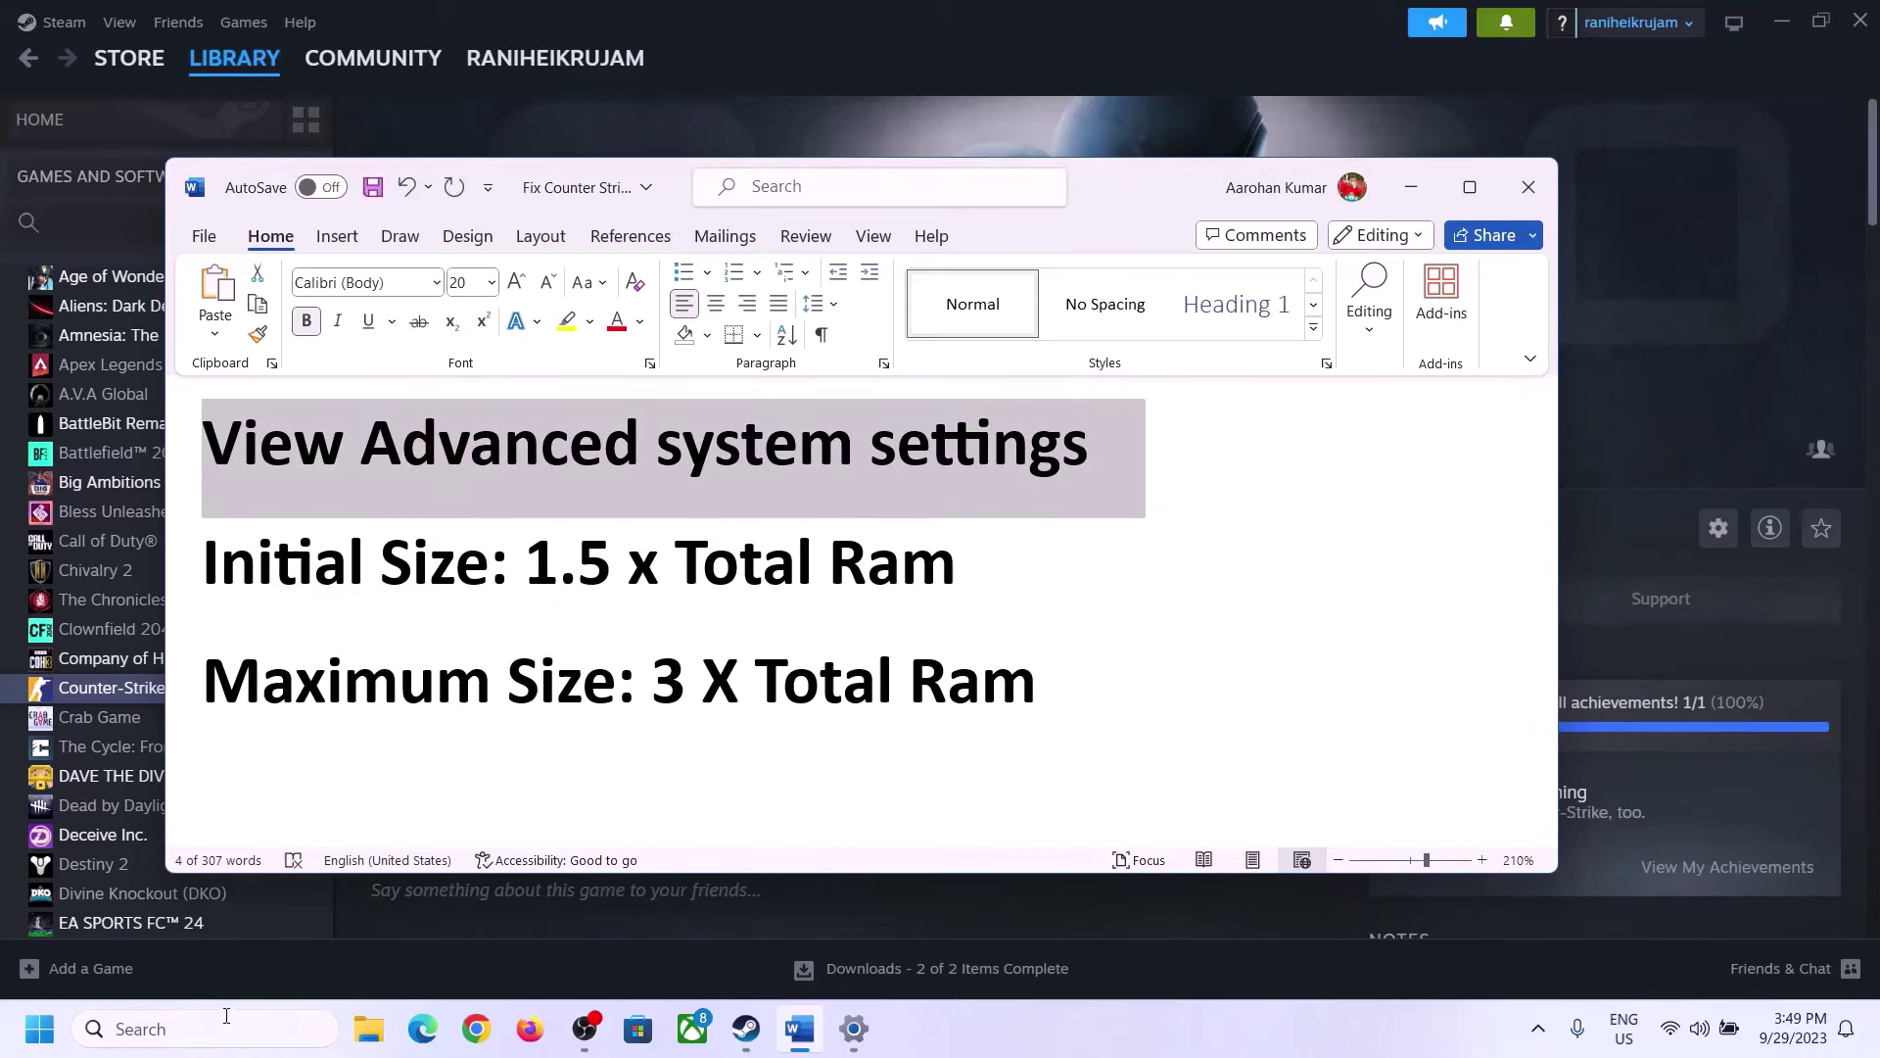
{"action": "left_click", "coordinate": [223, 1029]}
{"action": "key", "text": "ctrl+v"}
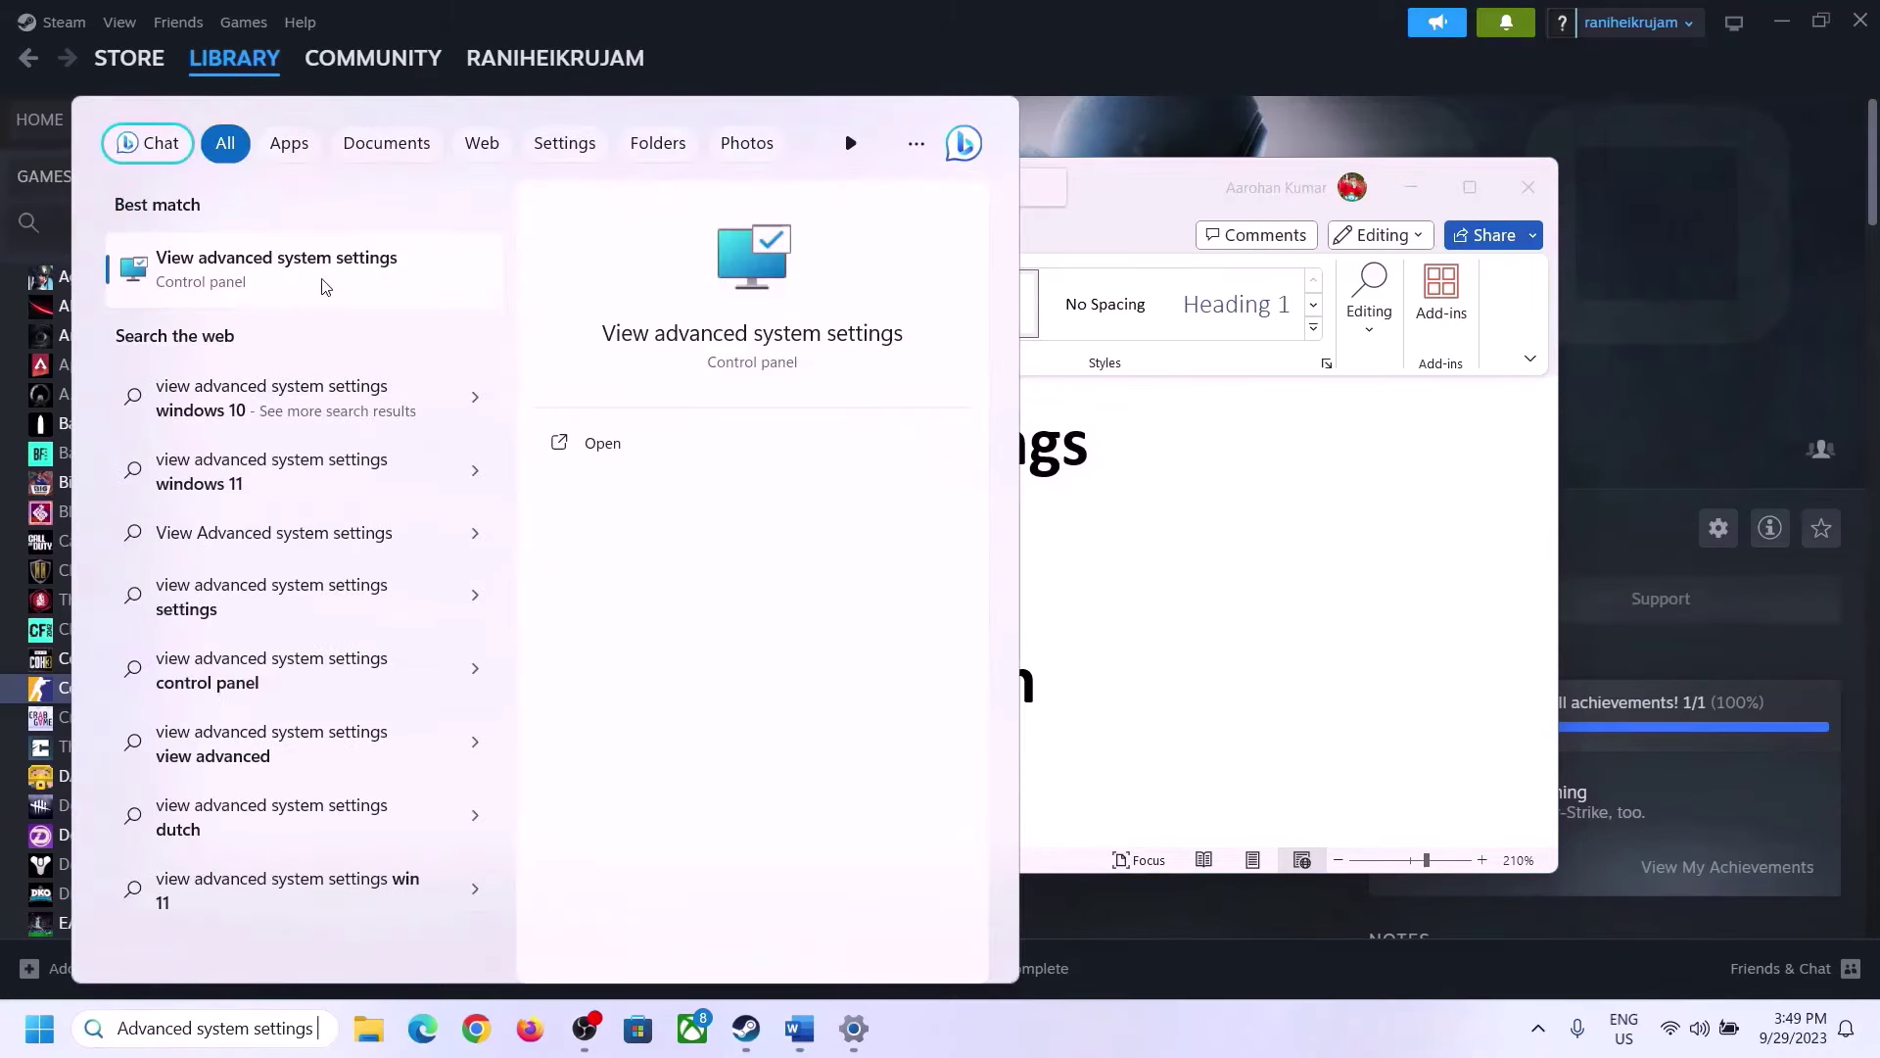
{"action": "left_click", "coordinate": [265, 283]}
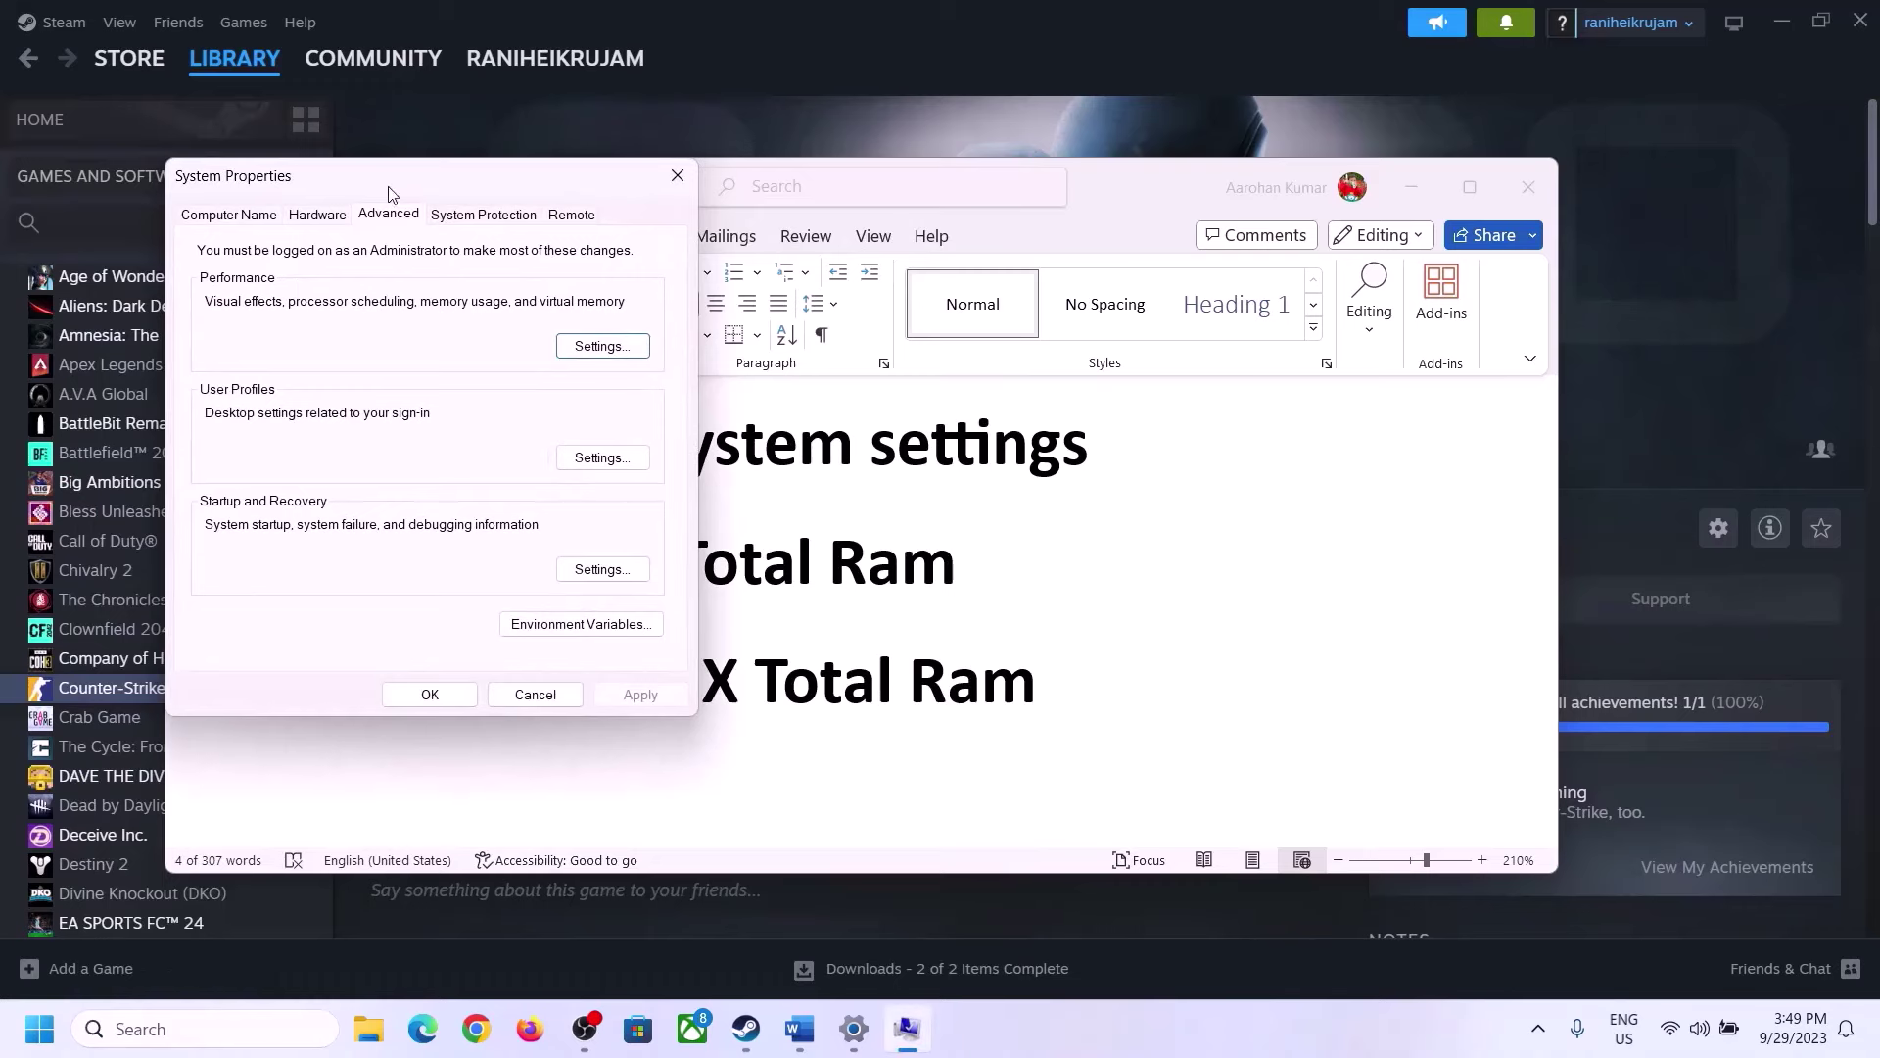
- Reposition the System Properties dialog and open the virtual memory settings from the advanced performance options
{"action": "left_click_drag", "start_coordinate": [389, 189], "coordinate": [834, 328]}
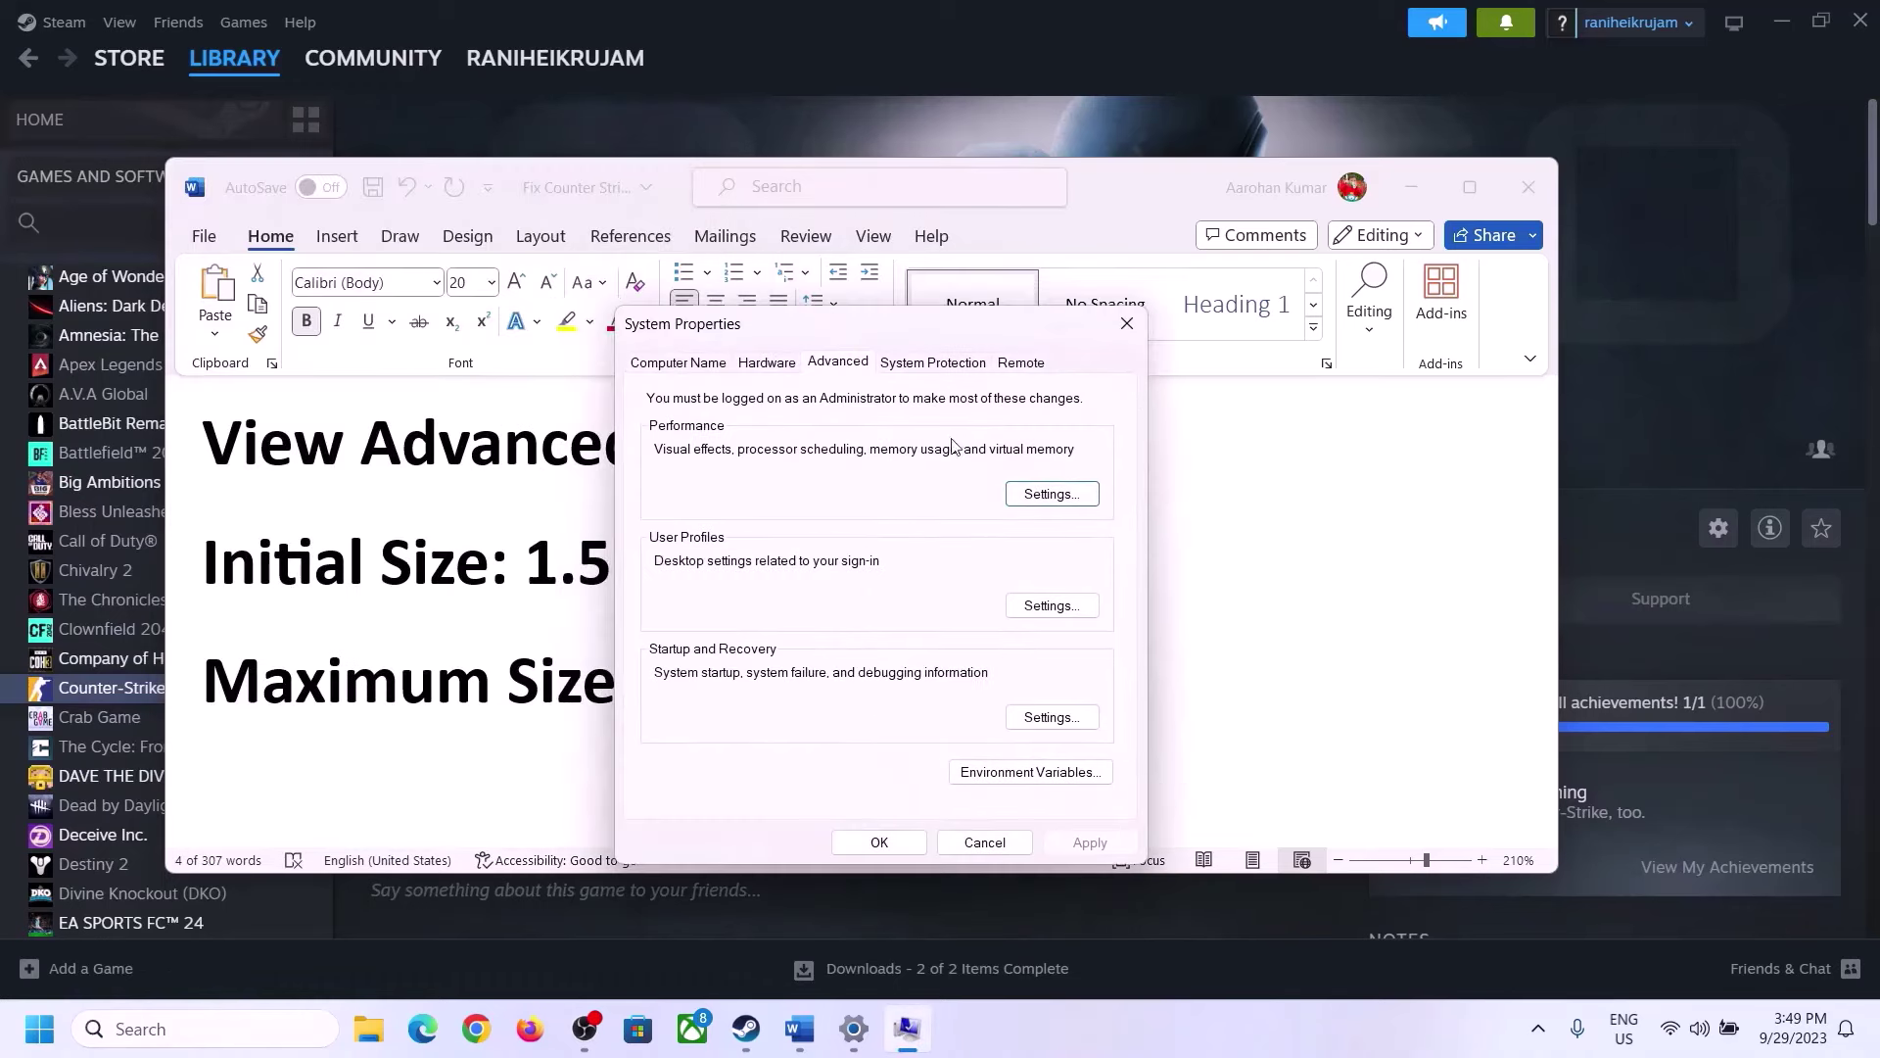
{"action": "left_click", "coordinate": [1055, 497]}
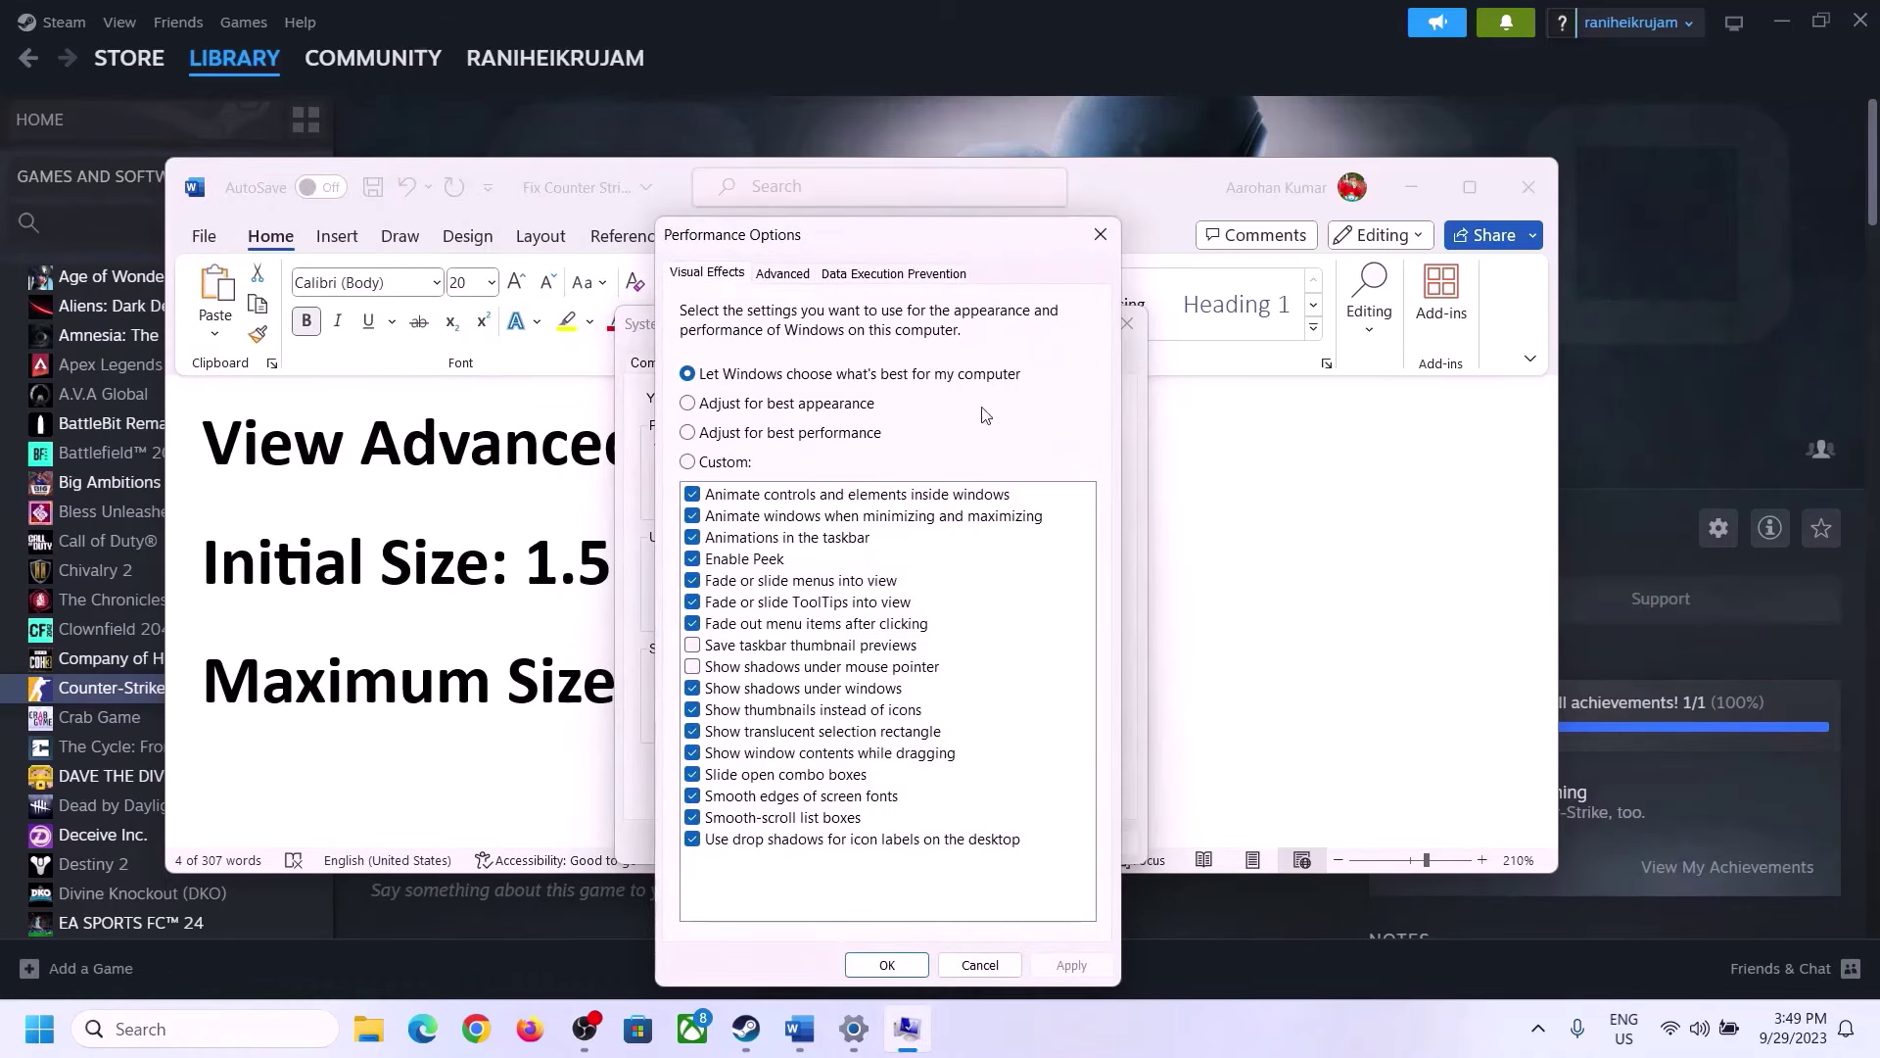
{"action": "left_click", "coordinate": [785, 274]}
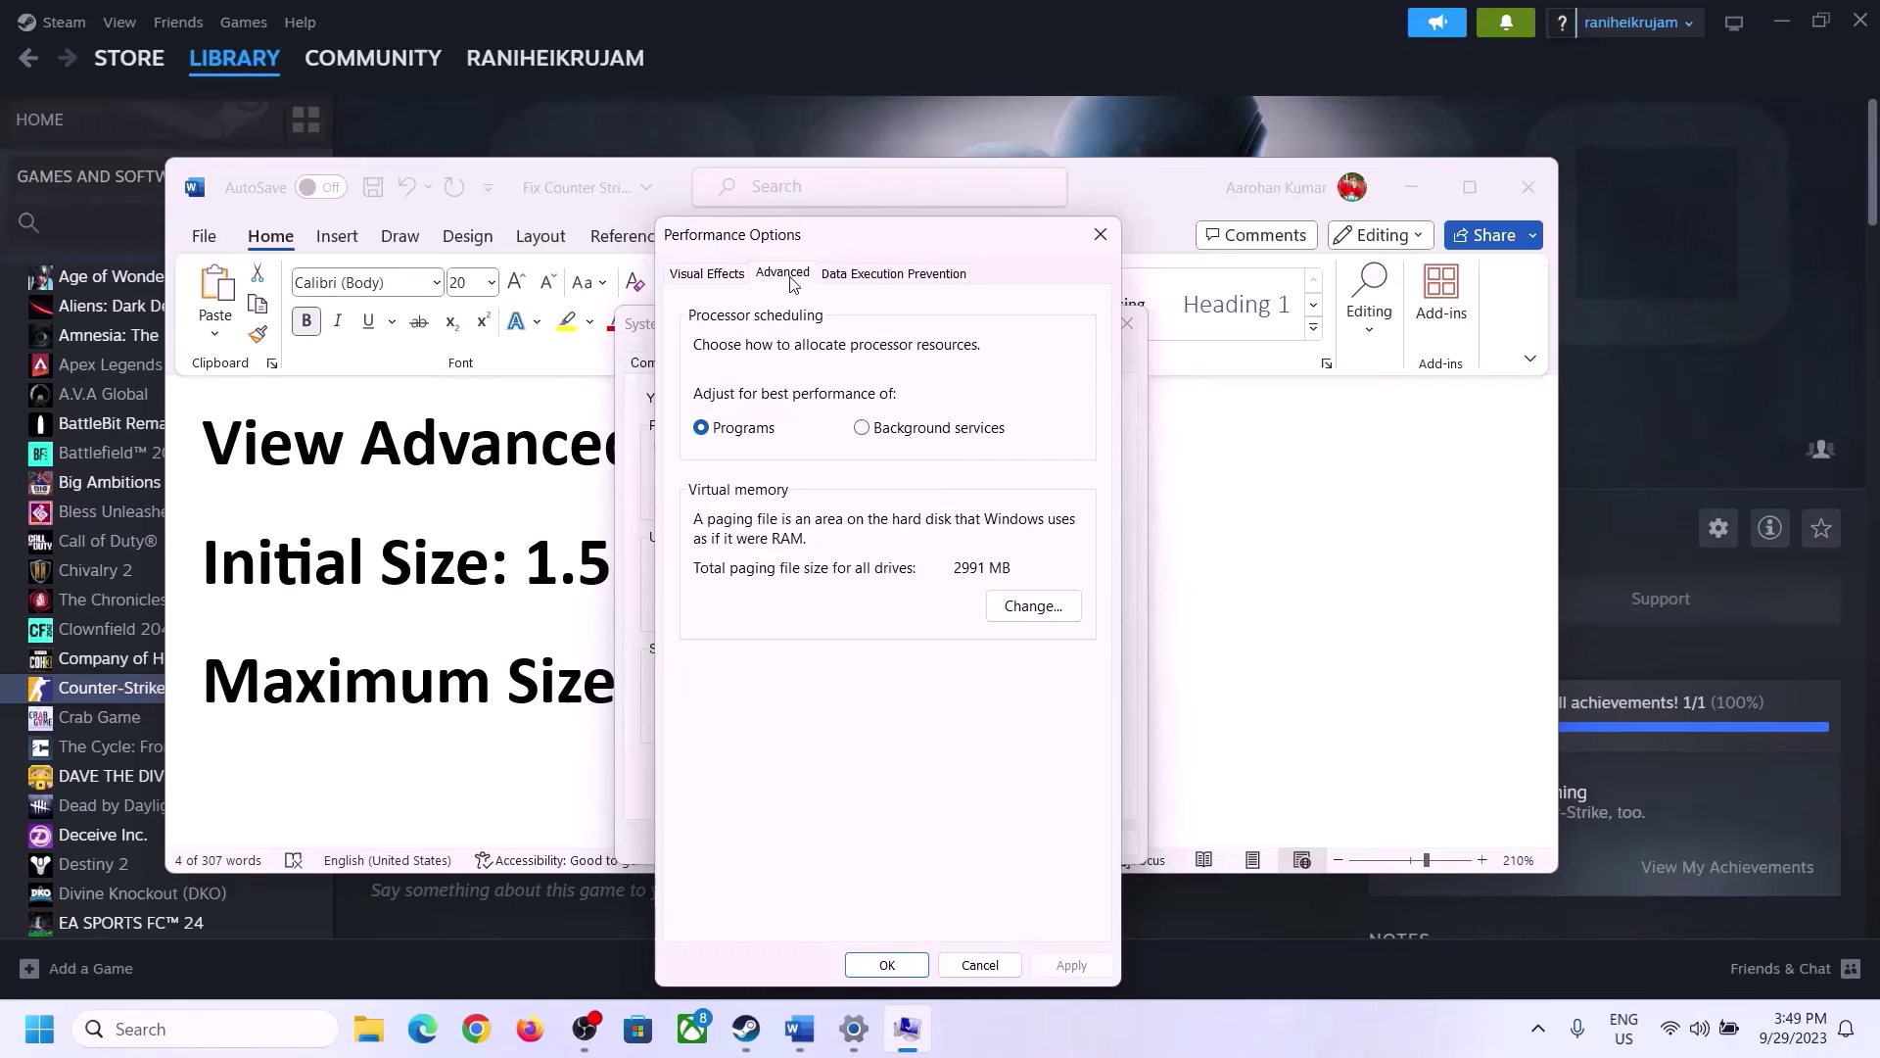
{"action": "left_click", "coordinate": [1040, 607]}
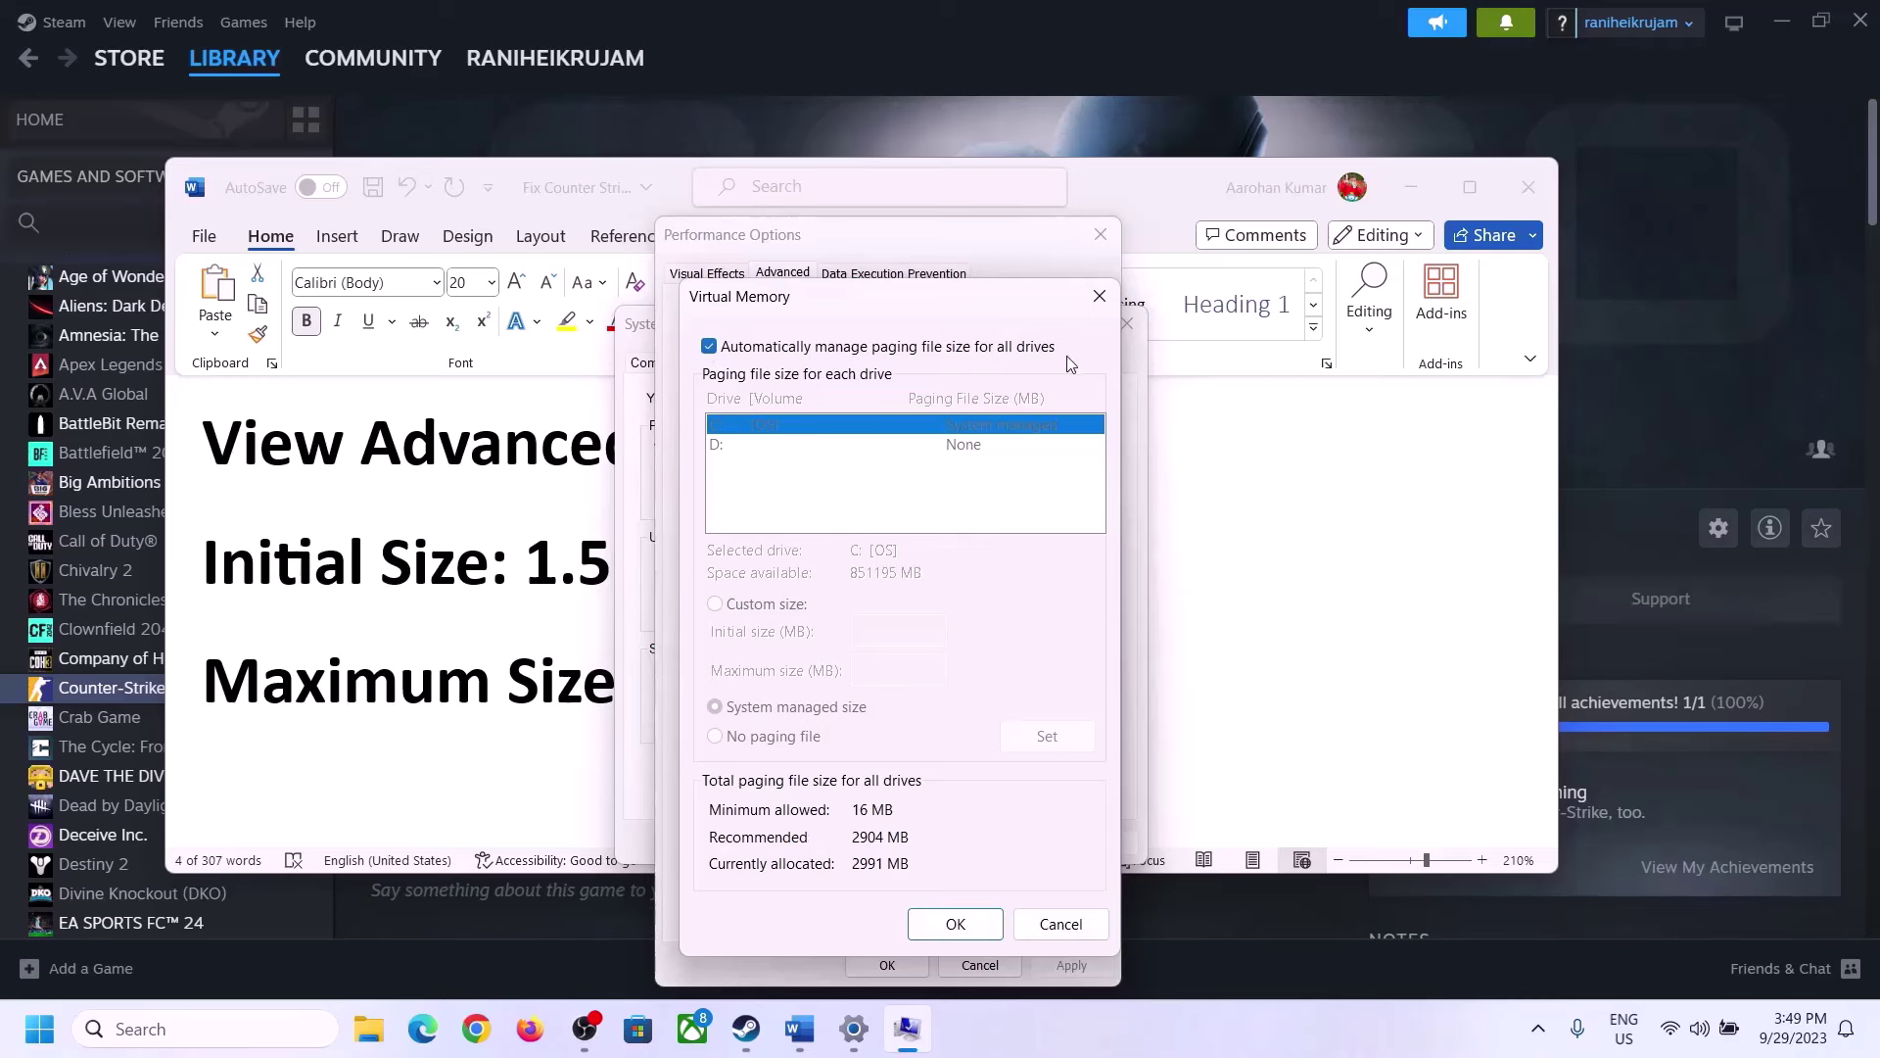
- Turn off automatic paging file management for all drives and choose a custom size for drive C
{"action": "left_click", "coordinate": [710, 347]}
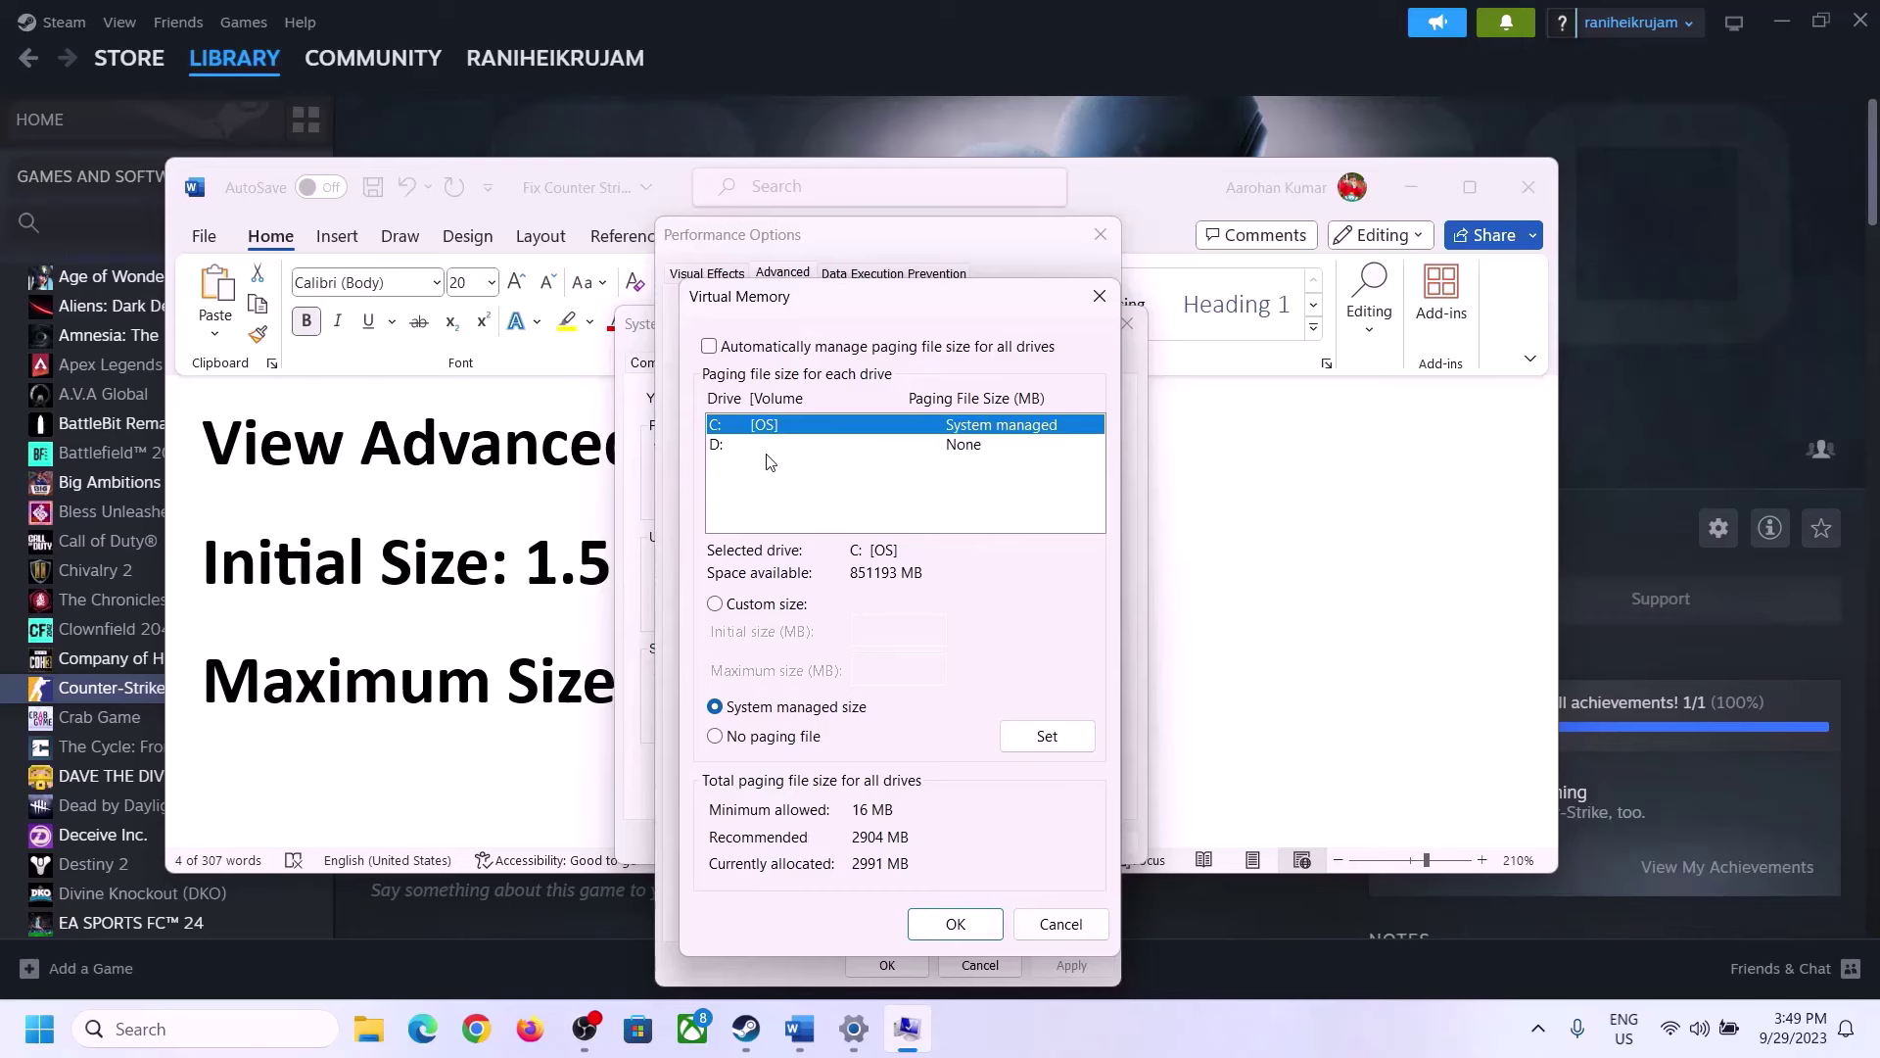
{"action": "left_click", "coordinate": [716, 607]}
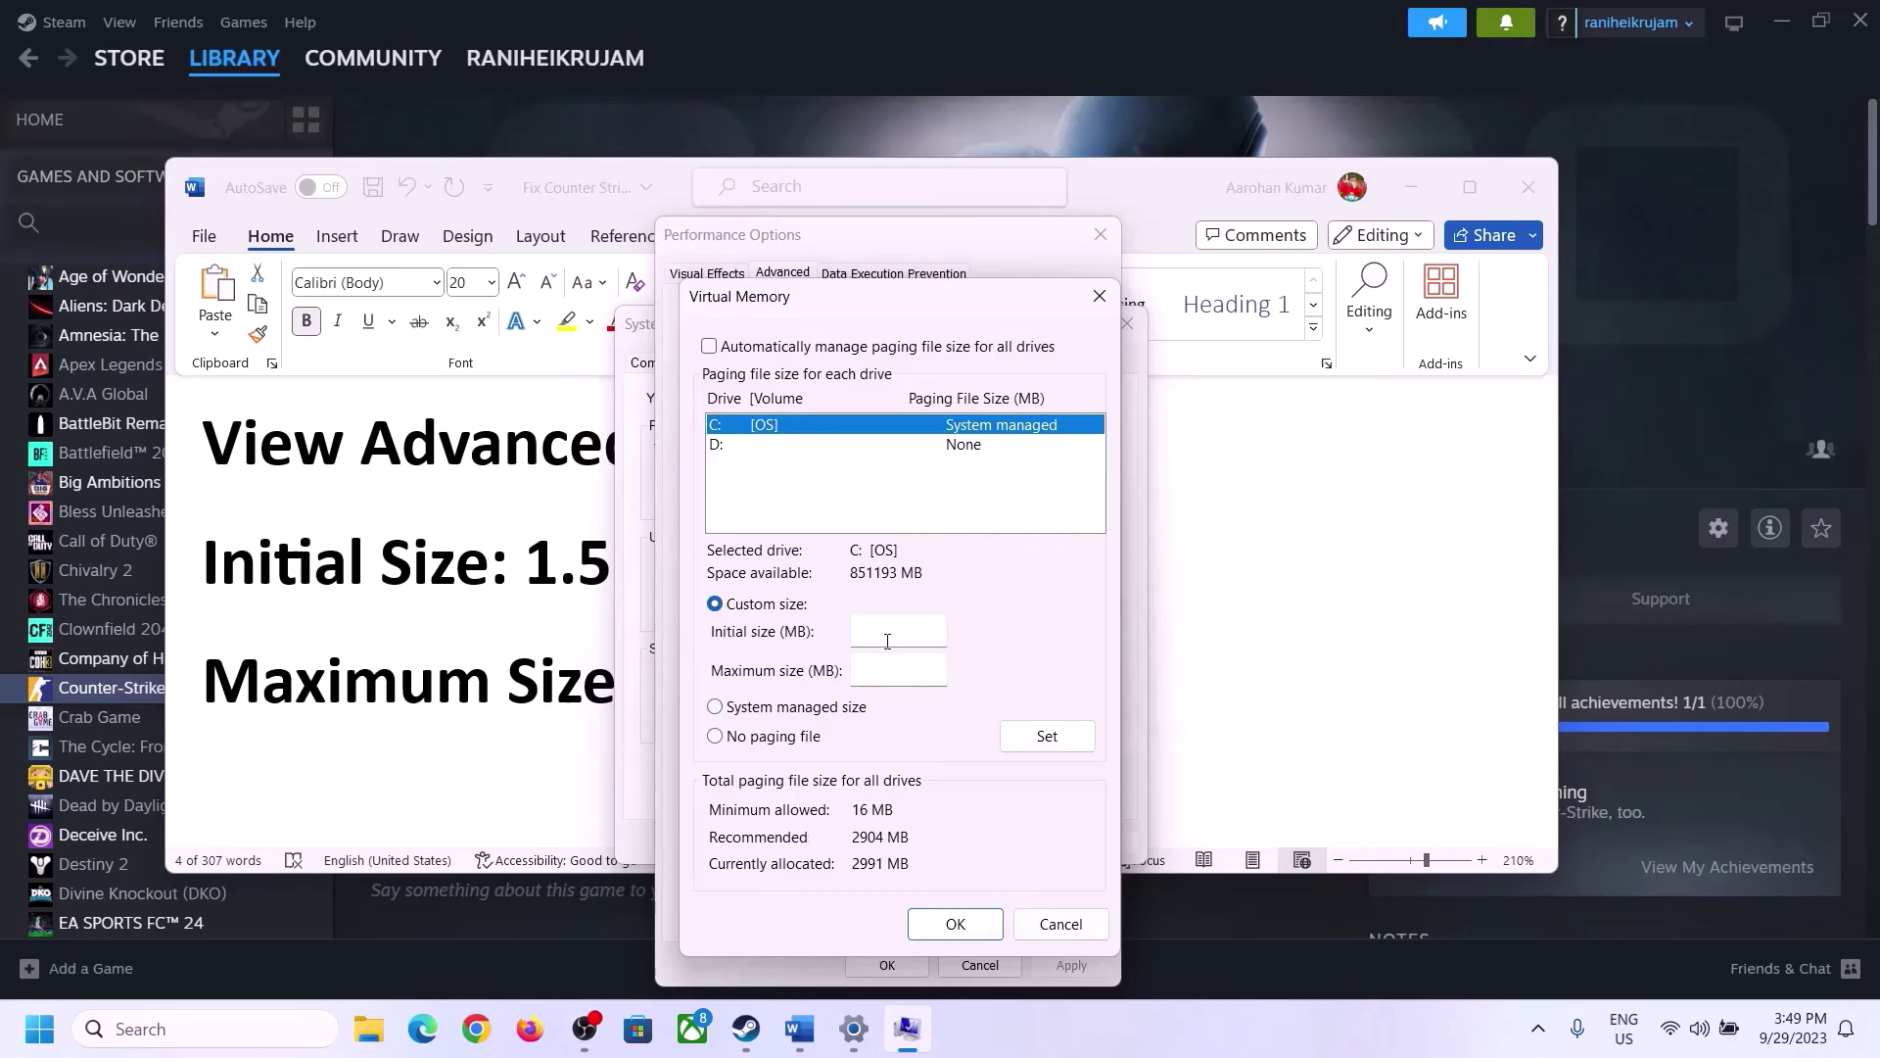
{"action": "left_click", "coordinate": [902, 631]}
- Highlight "1.5 x Total Ram" in the notes and open the system About page in Windows Settings
{"action": "left_click", "coordinate": [530, 593]}
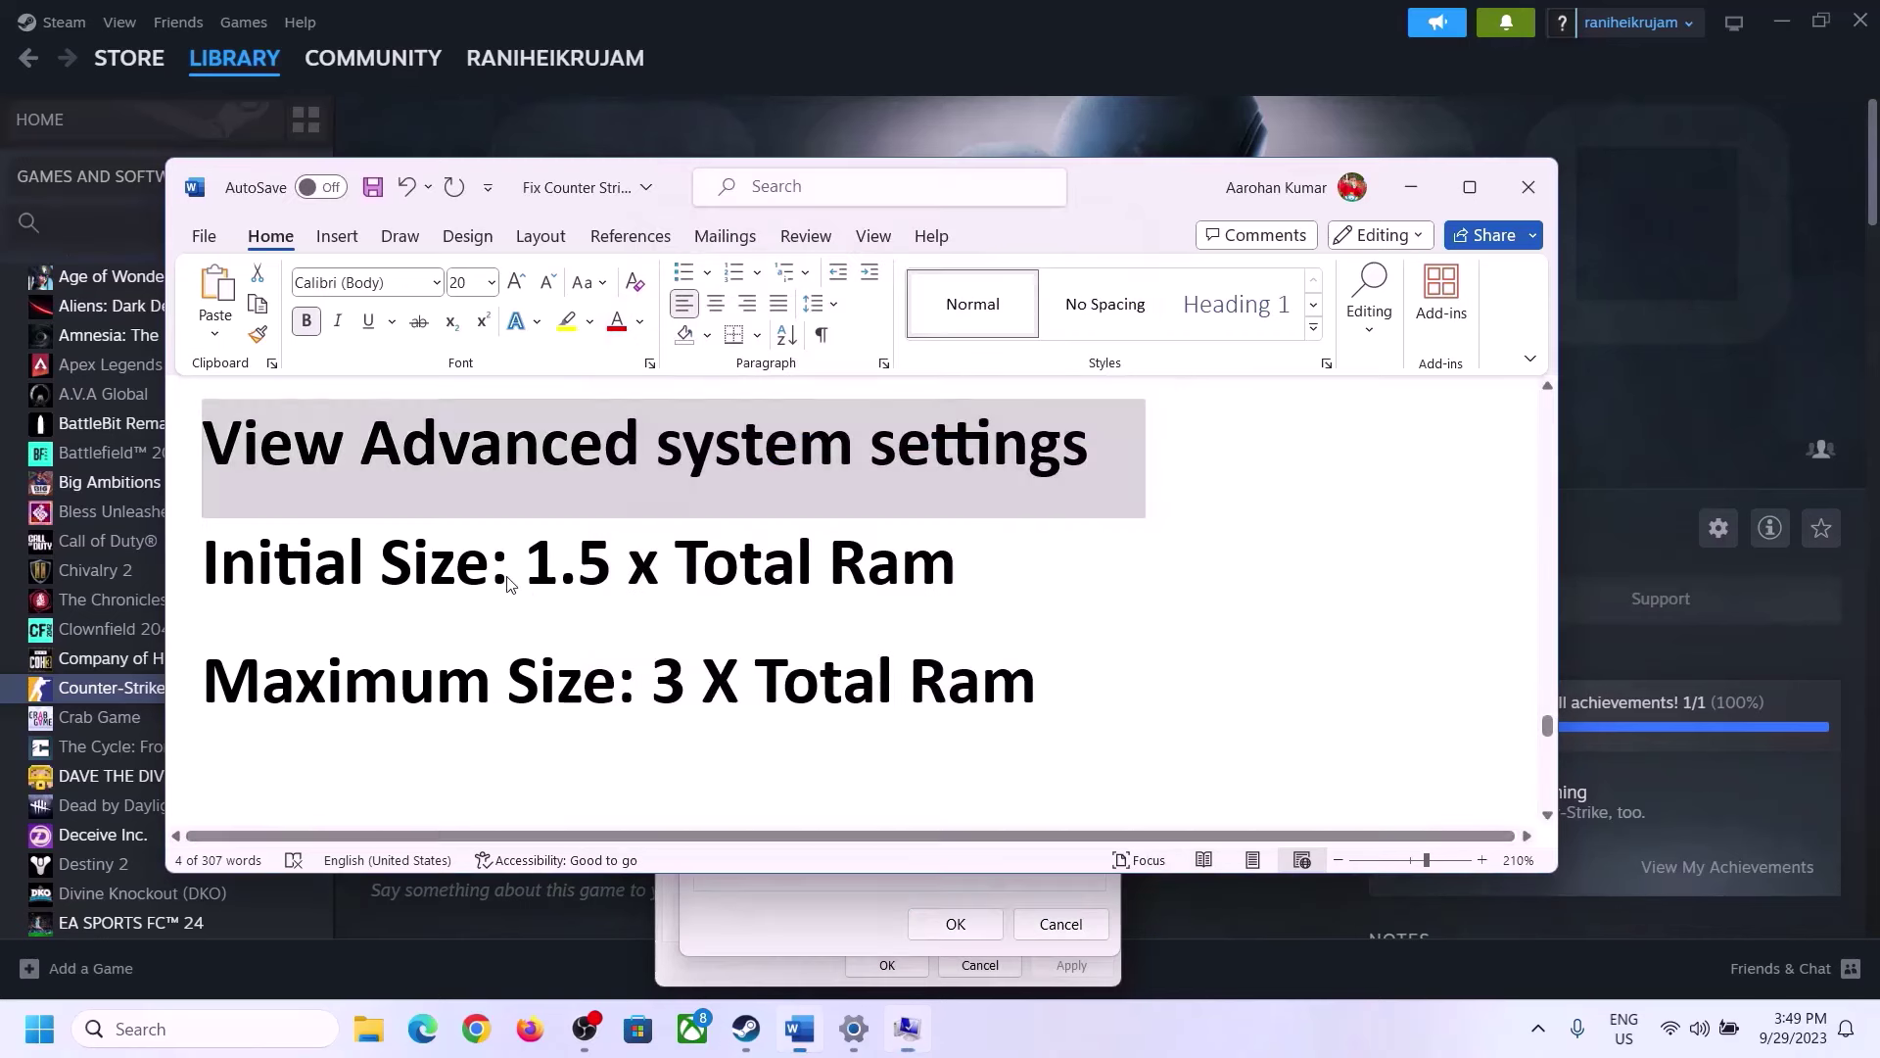
{"action": "left_click_drag", "start_coordinate": [538, 564], "coordinate": [872, 586]}
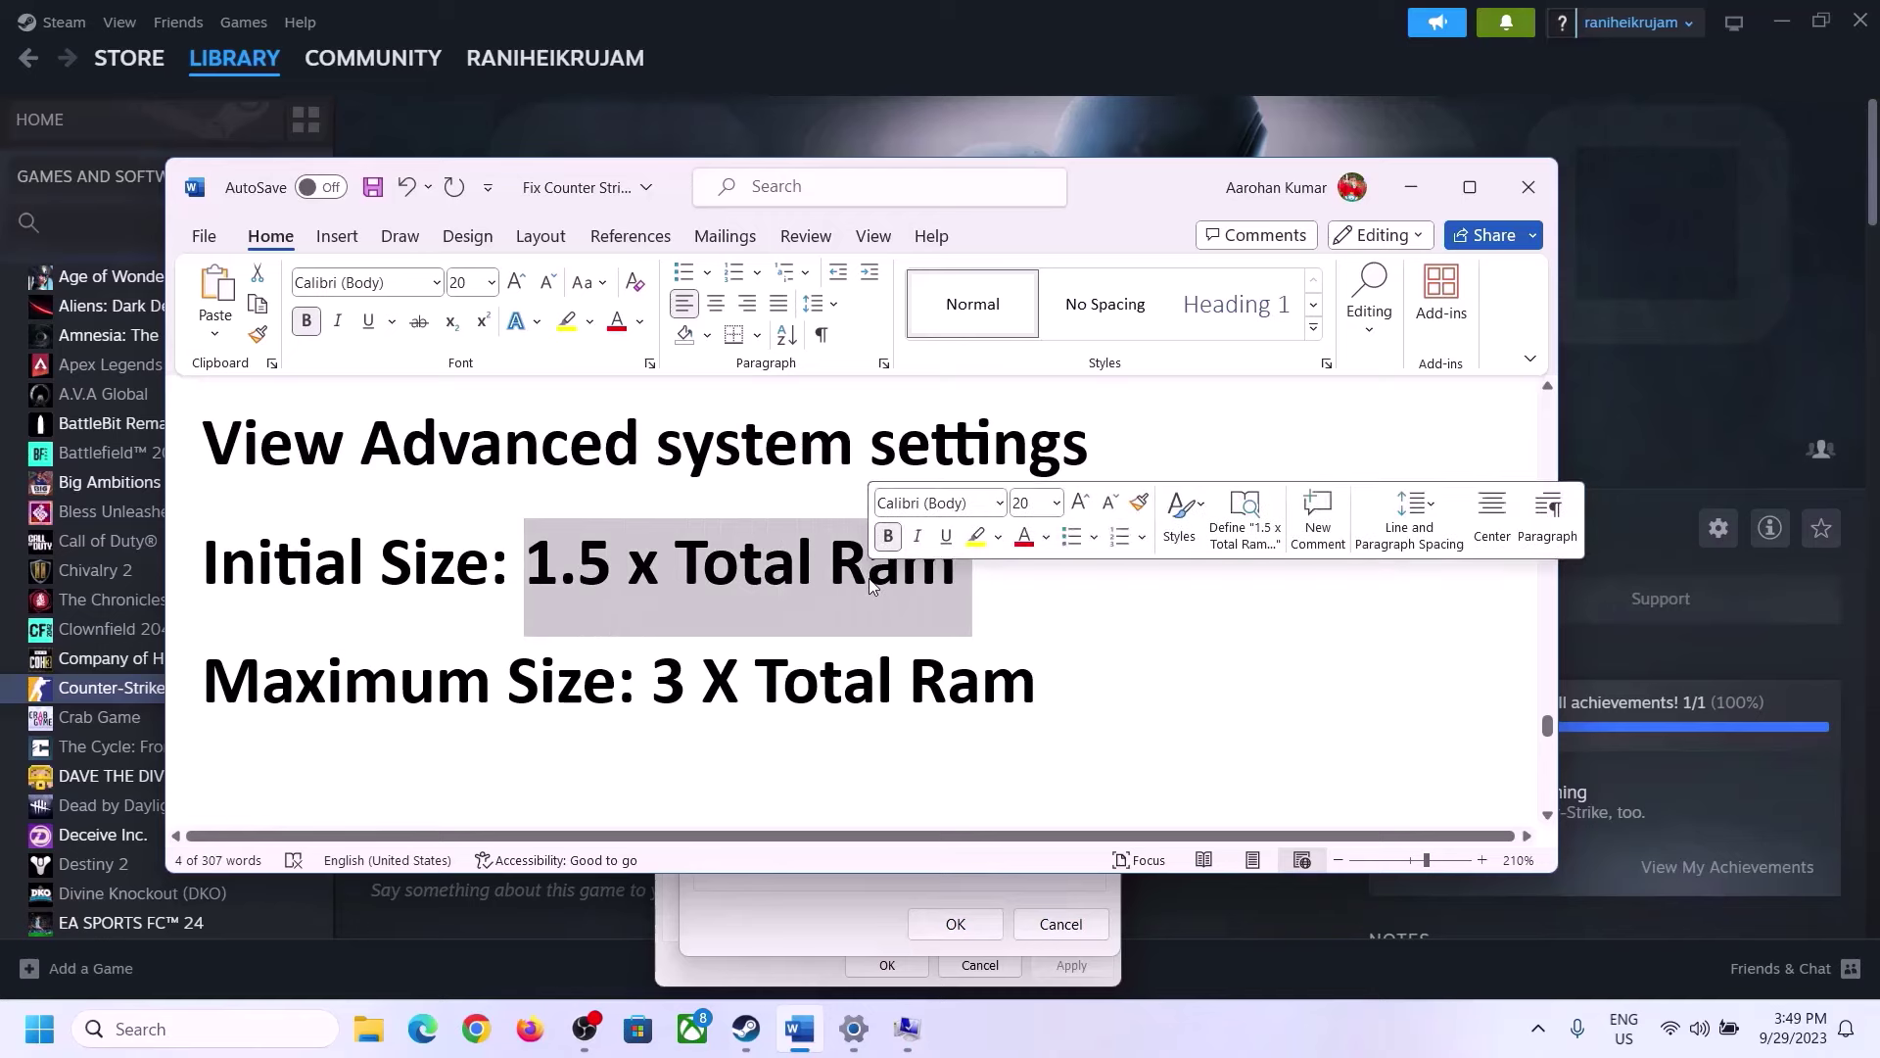
{"action": "left_click", "coordinate": [854, 1030]}
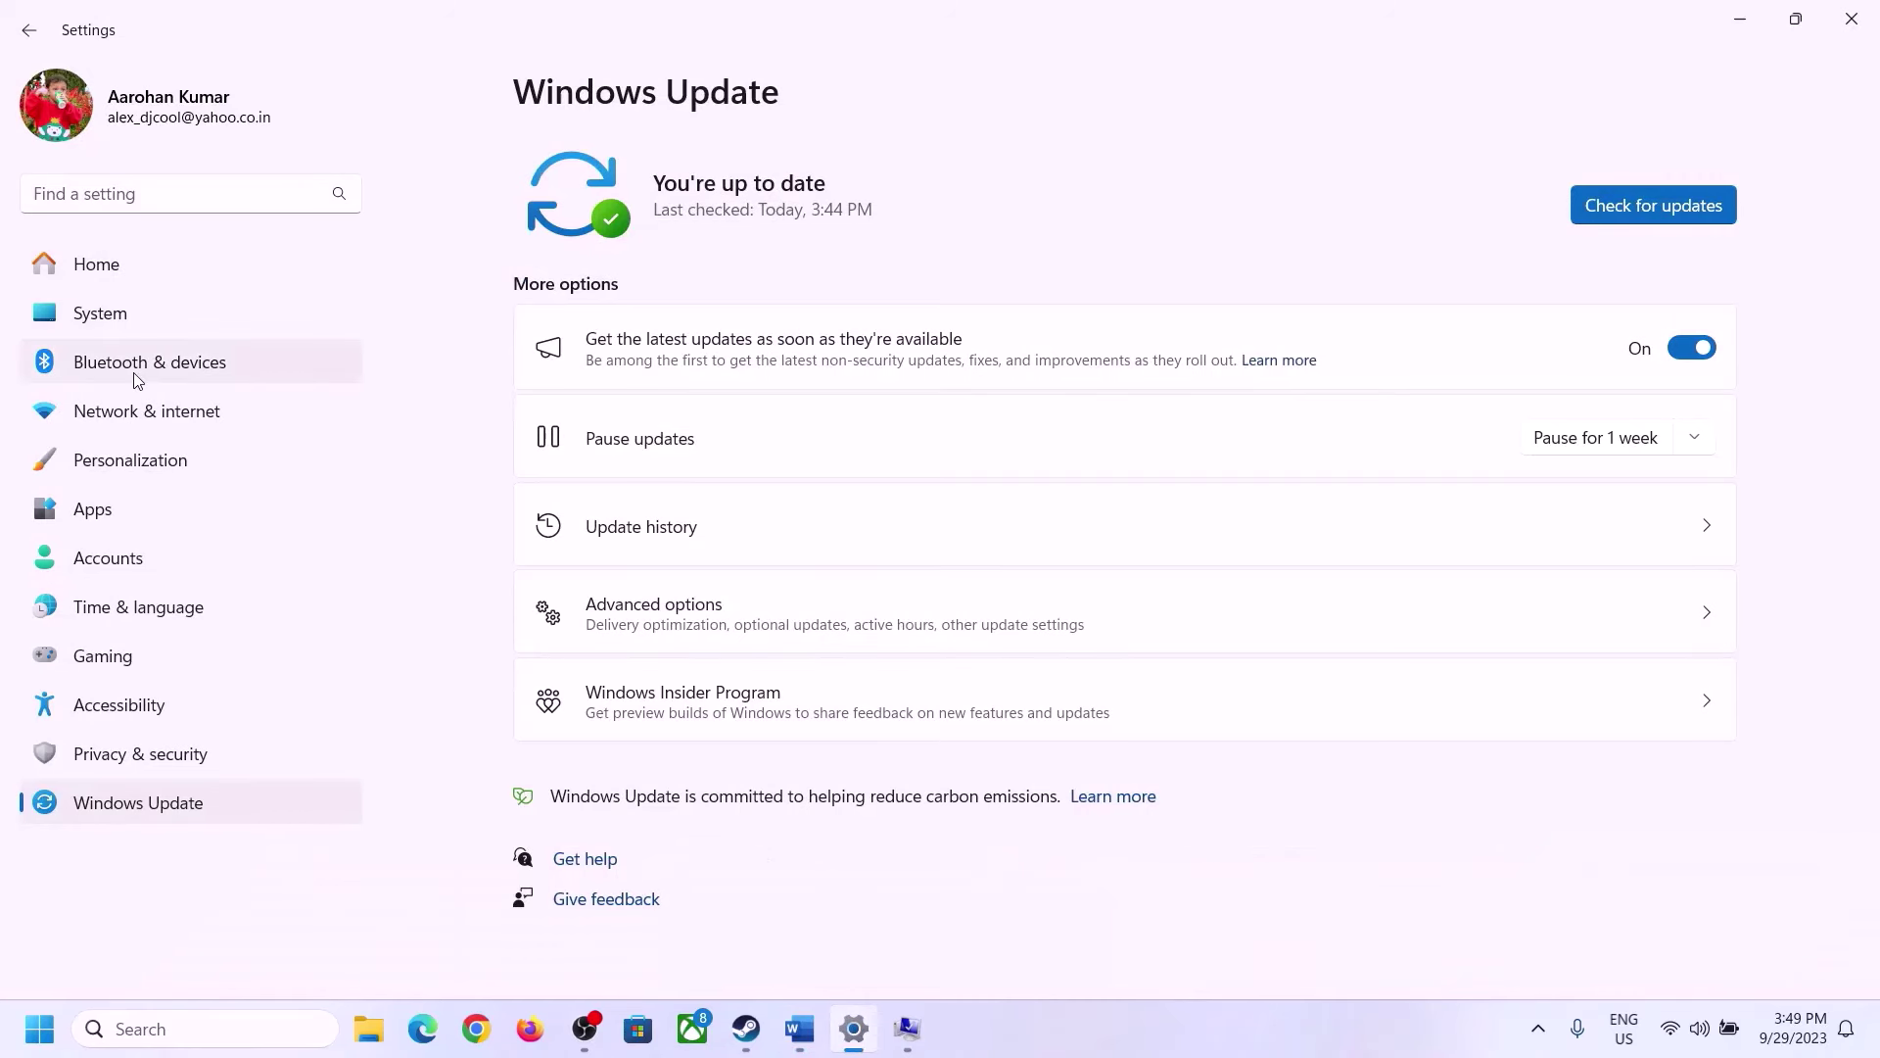
{"action": "left_click", "coordinate": [86, 315]}
{"action": "scroll", "coordinate": [691, 705], "scroll_direction": "down", "scroll_amount": 5}
{"action": "scroll", "coordinate": [692, 705], "scroll_direction": "down", "scroll_amount": 3}
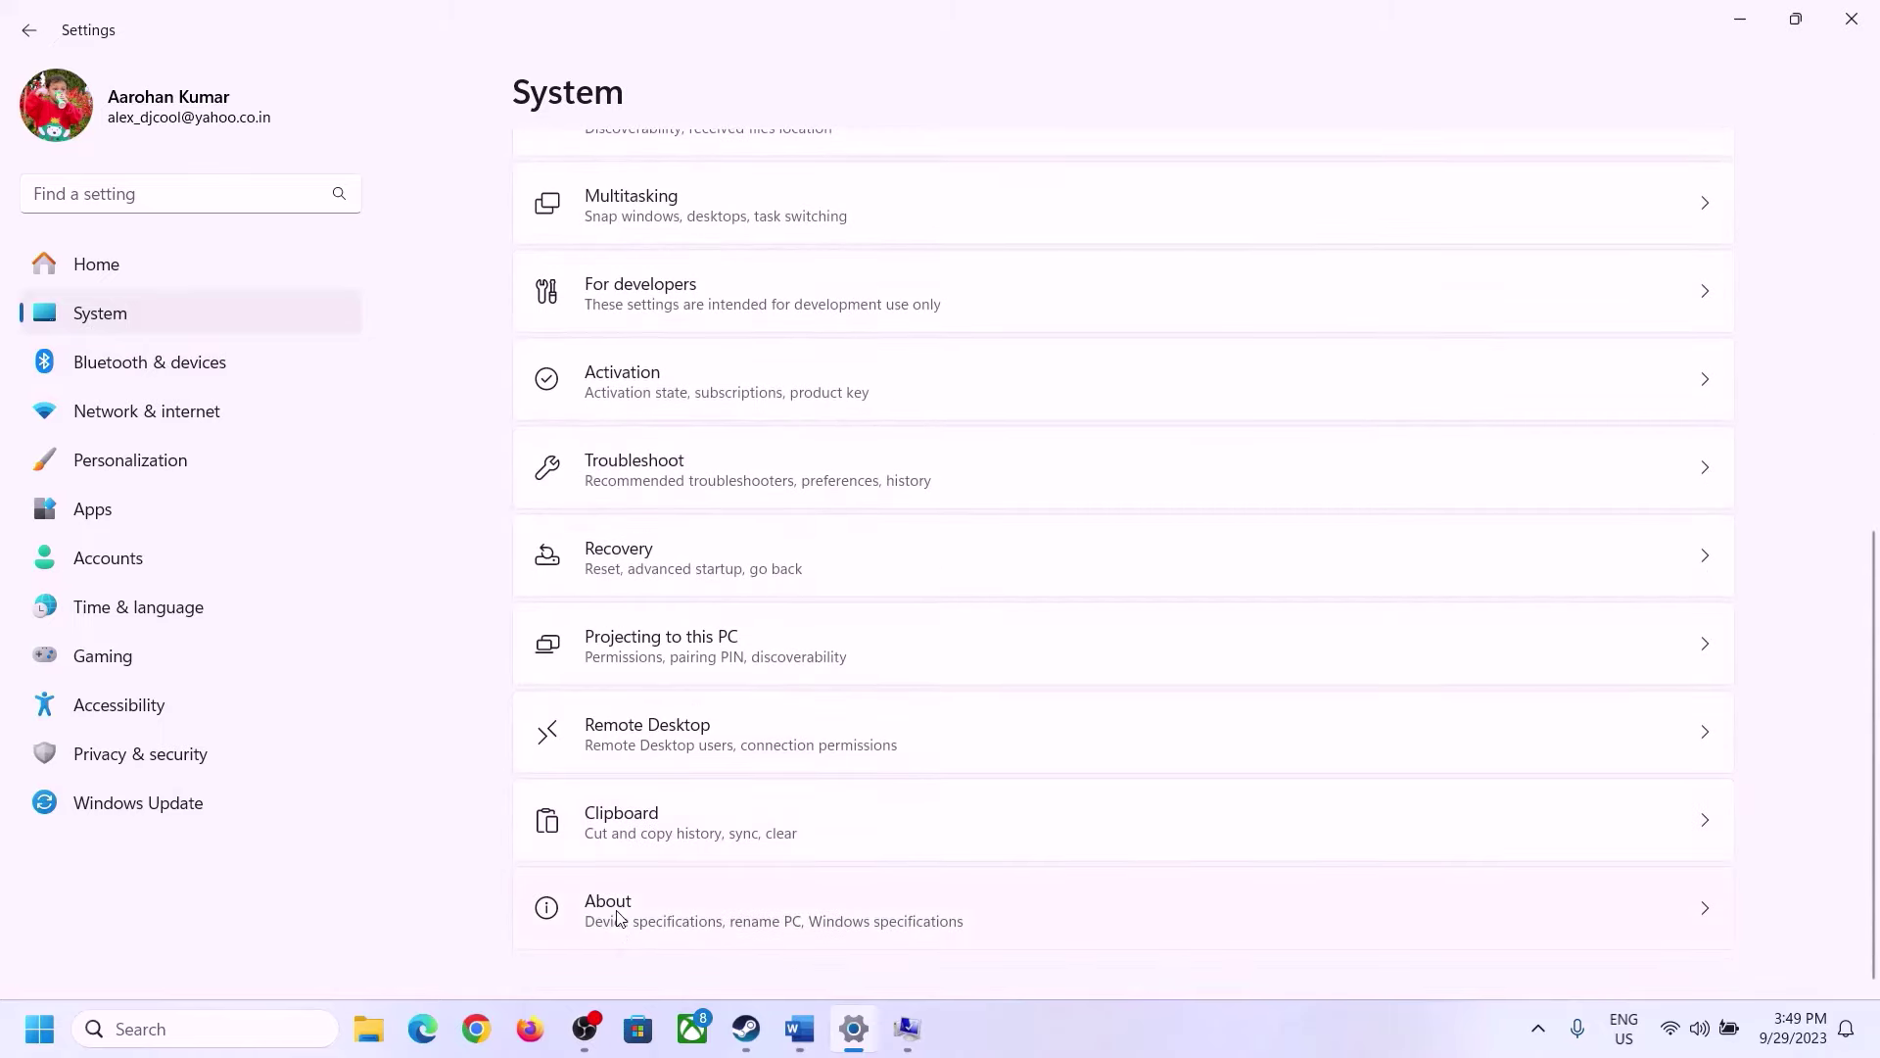
{"action": "left_click", "coordinate": [619, 931]}
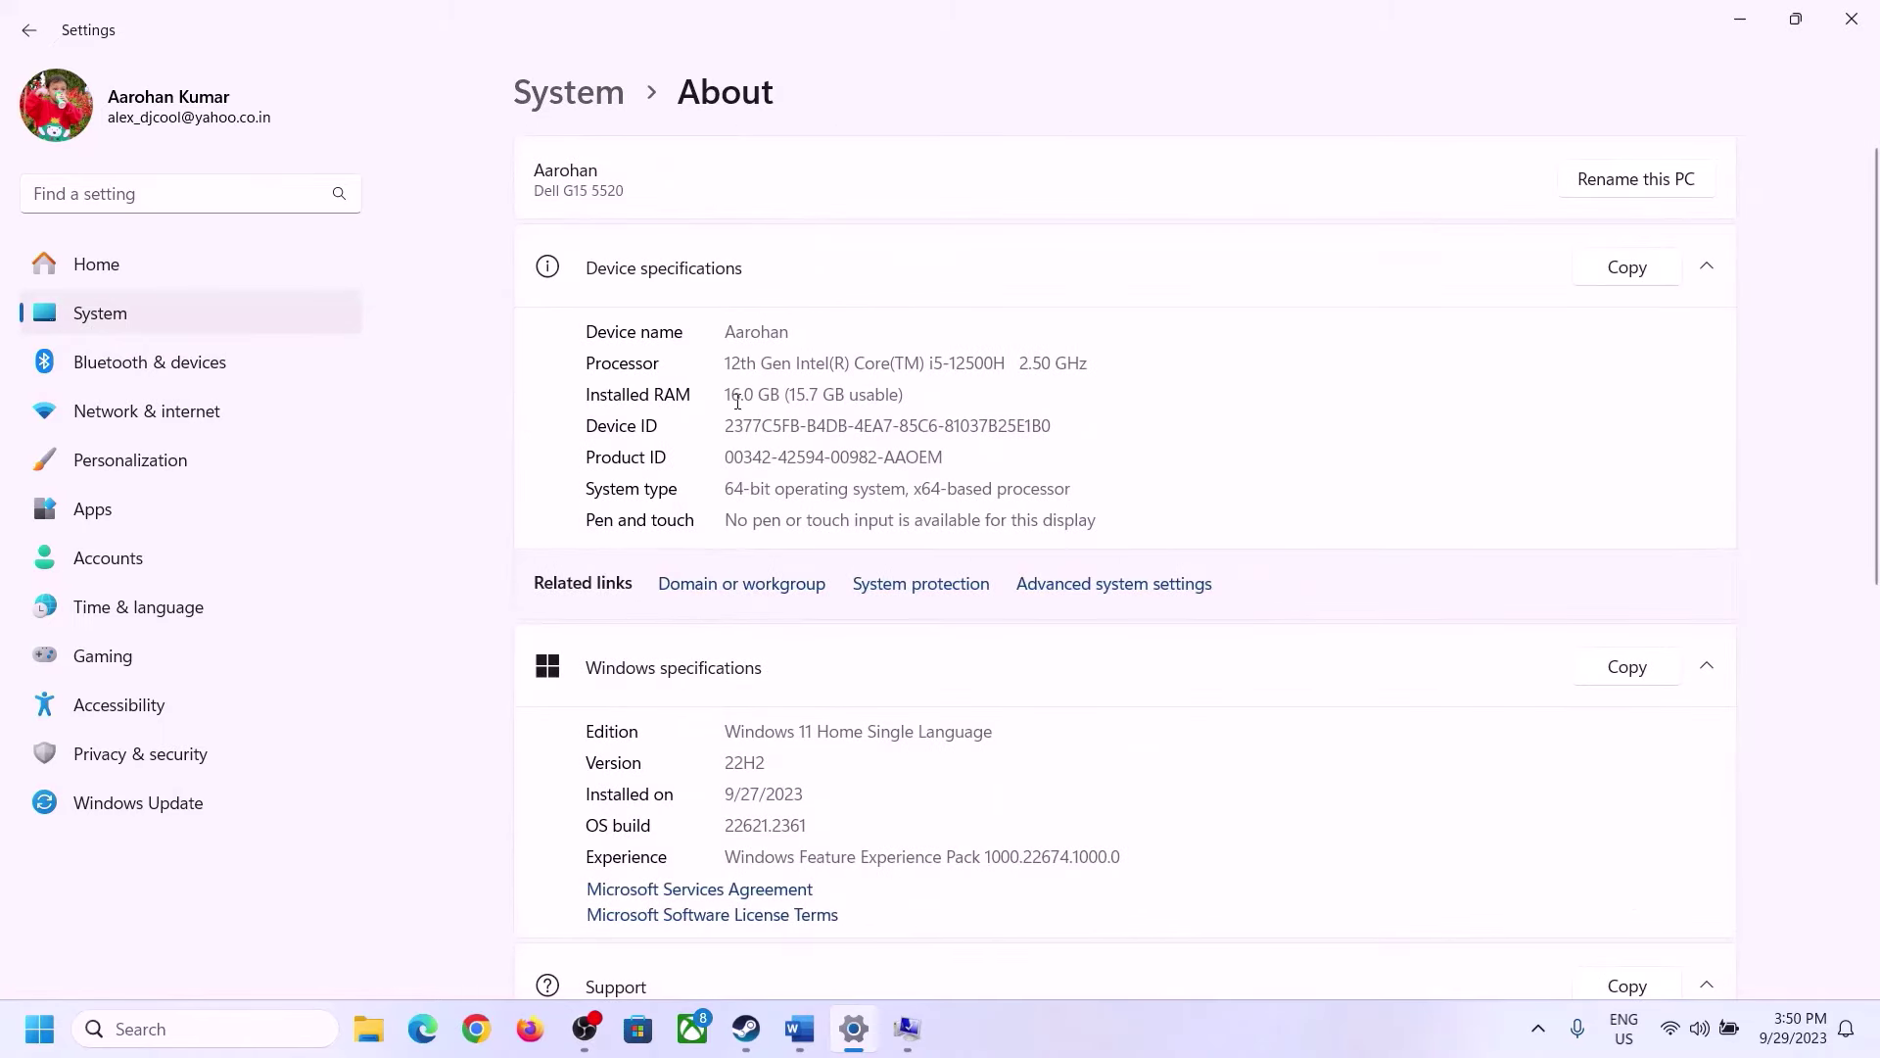
- Highlight the installed RAM amount in the device specifications and return to the Virtual Memory dialog
{"action": "left_click_drag", "start_coordinate": [745, 391], "coordinate": [723, 394]}
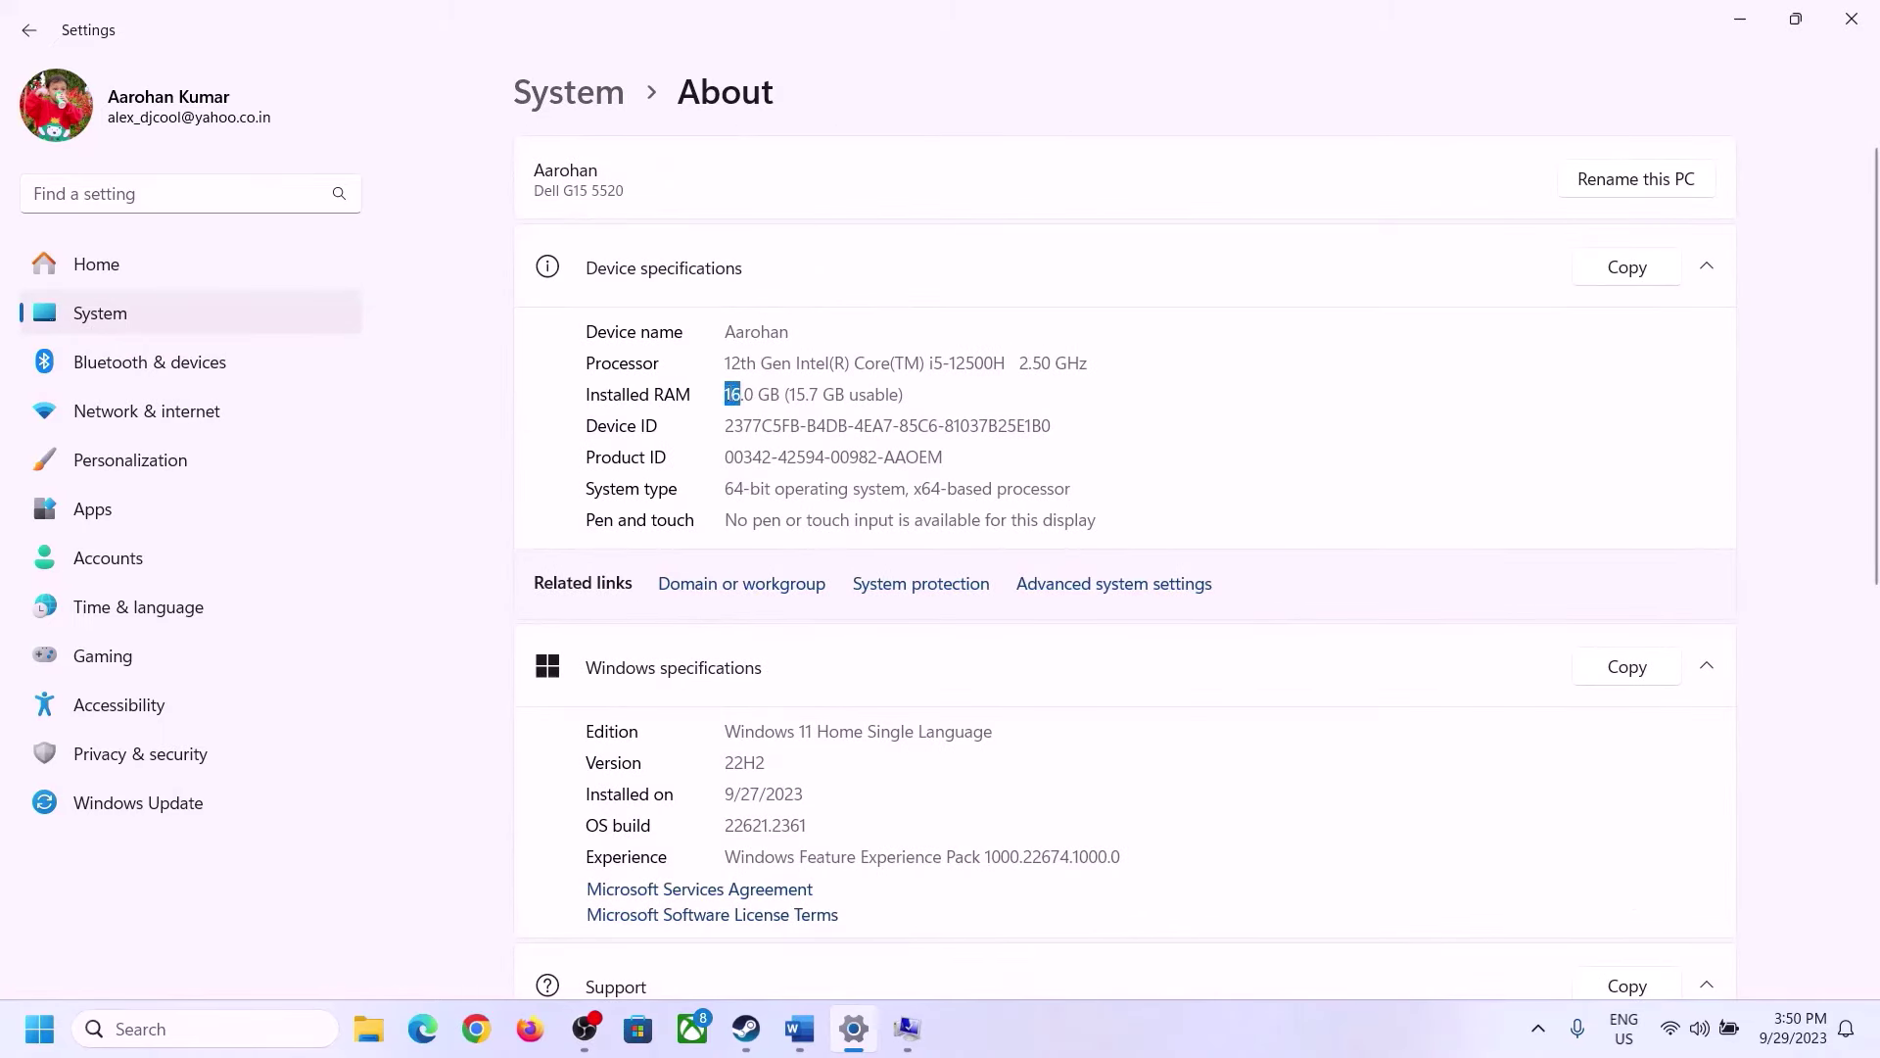
{"action": "left_click", "coordinate": [739, 392]}
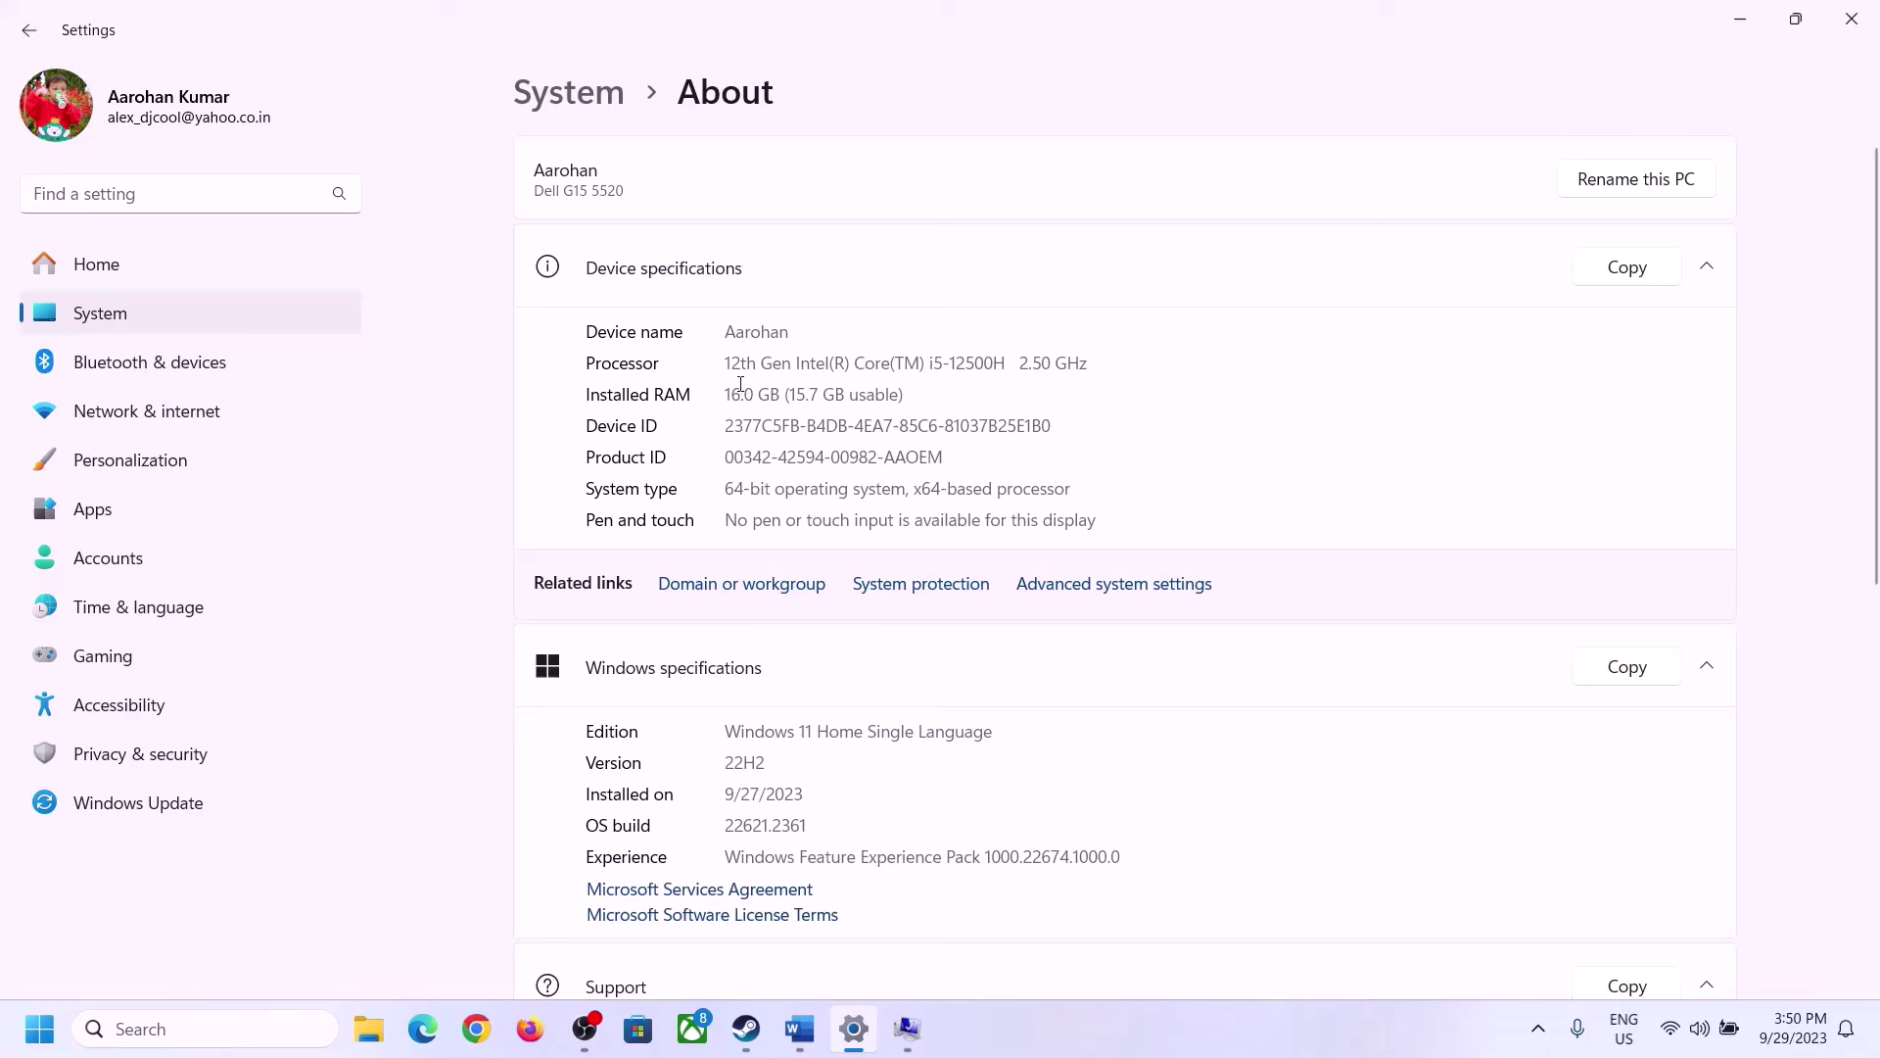
{"action": "left_click_drag", "start_coordinate": [741, 385], "coordinate": [719, 393]}
{"action": "left_click", "coordinate": [907, 1028]}
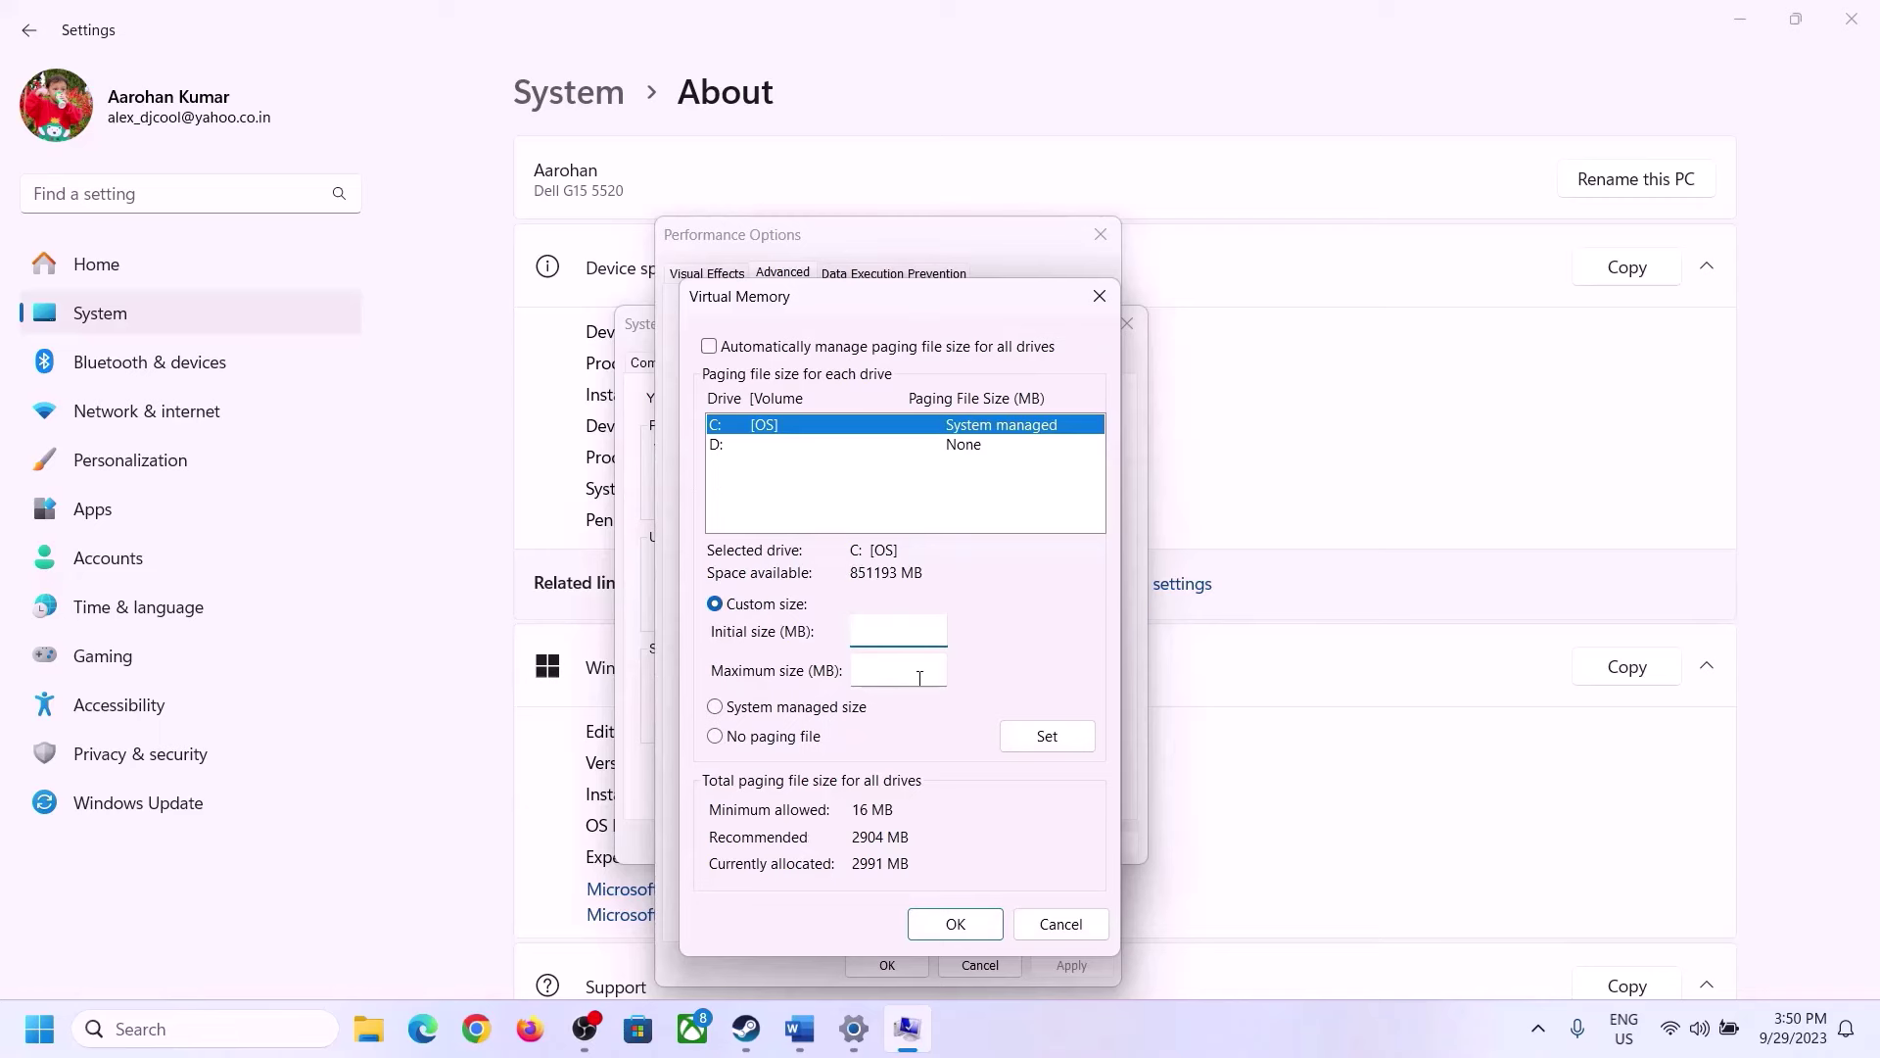
{"action": "mouse_move", "coordinate": [834, 1040]}
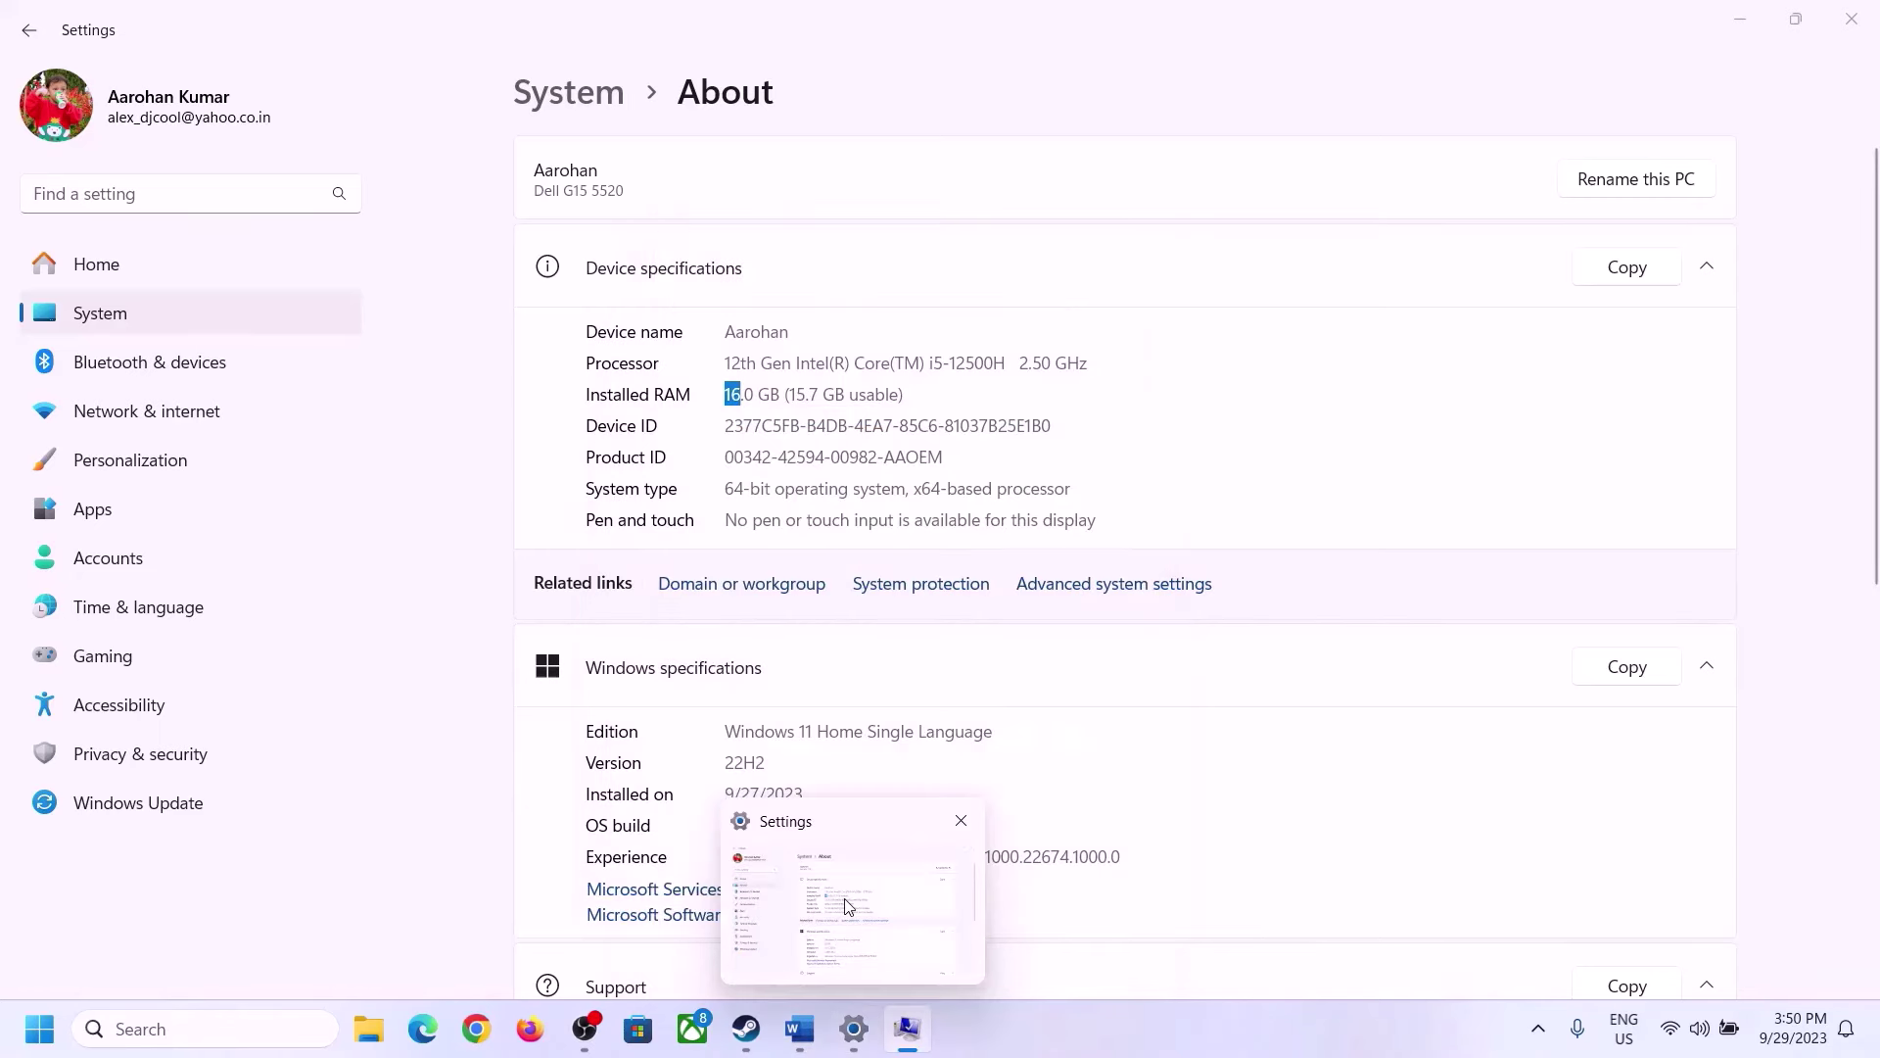
- Launch Calculator with the Run command "calc" and place it beside the Virtual Memory dialog
{"action": "key", "text": "super+r"}
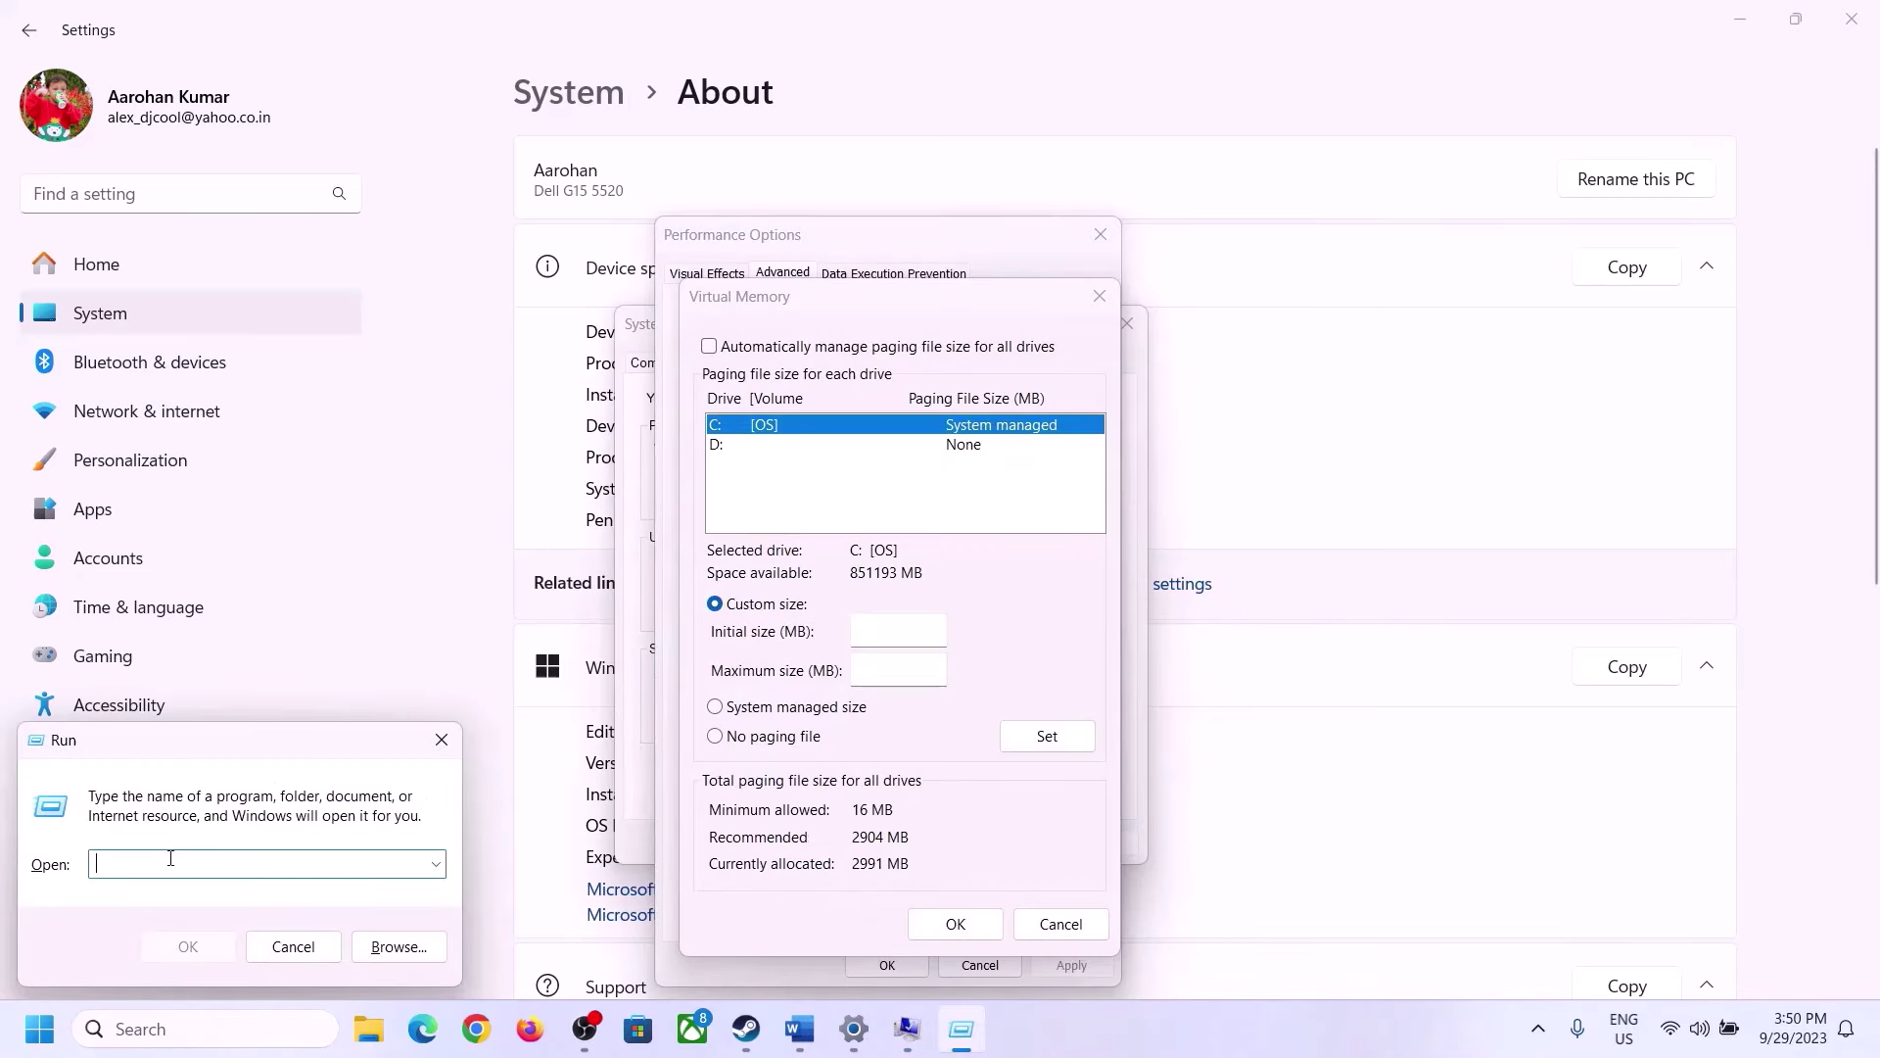
{"action": "type", "text": "calc"}
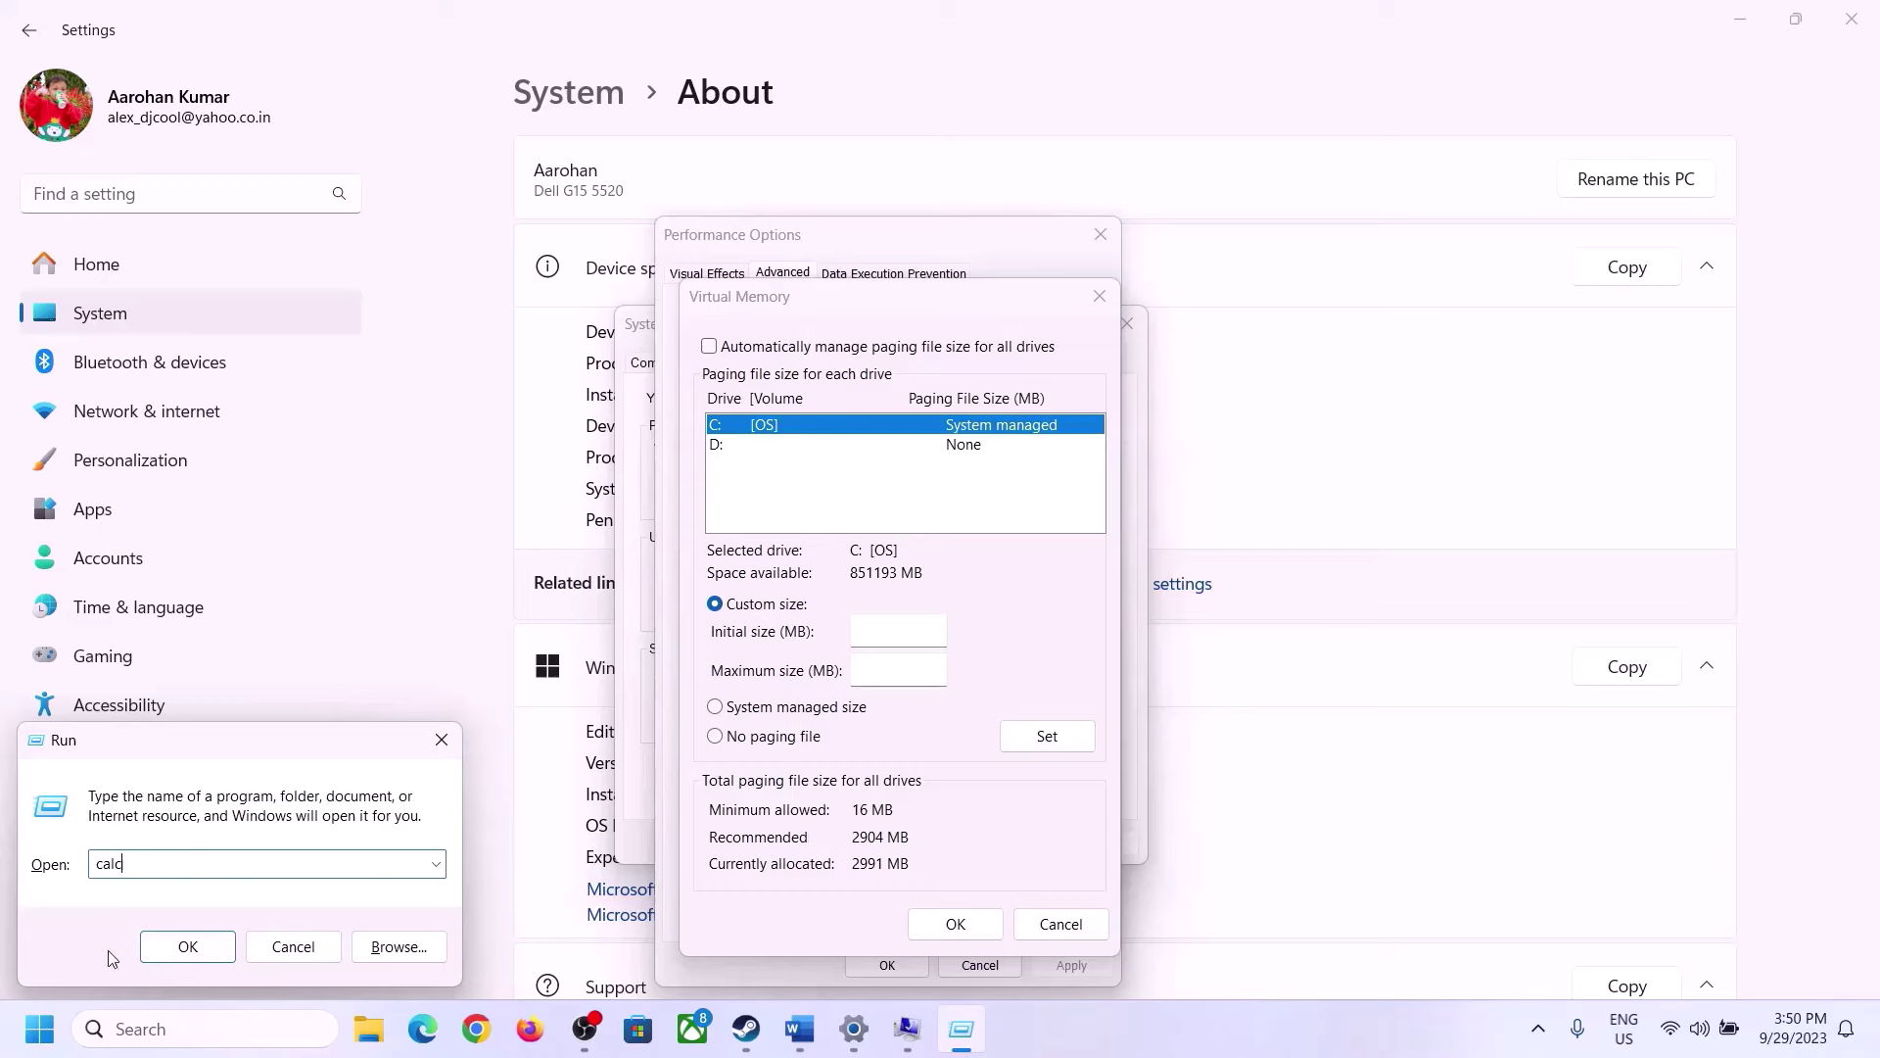
{"action": "left_click", "coordinate": [188, 946]}
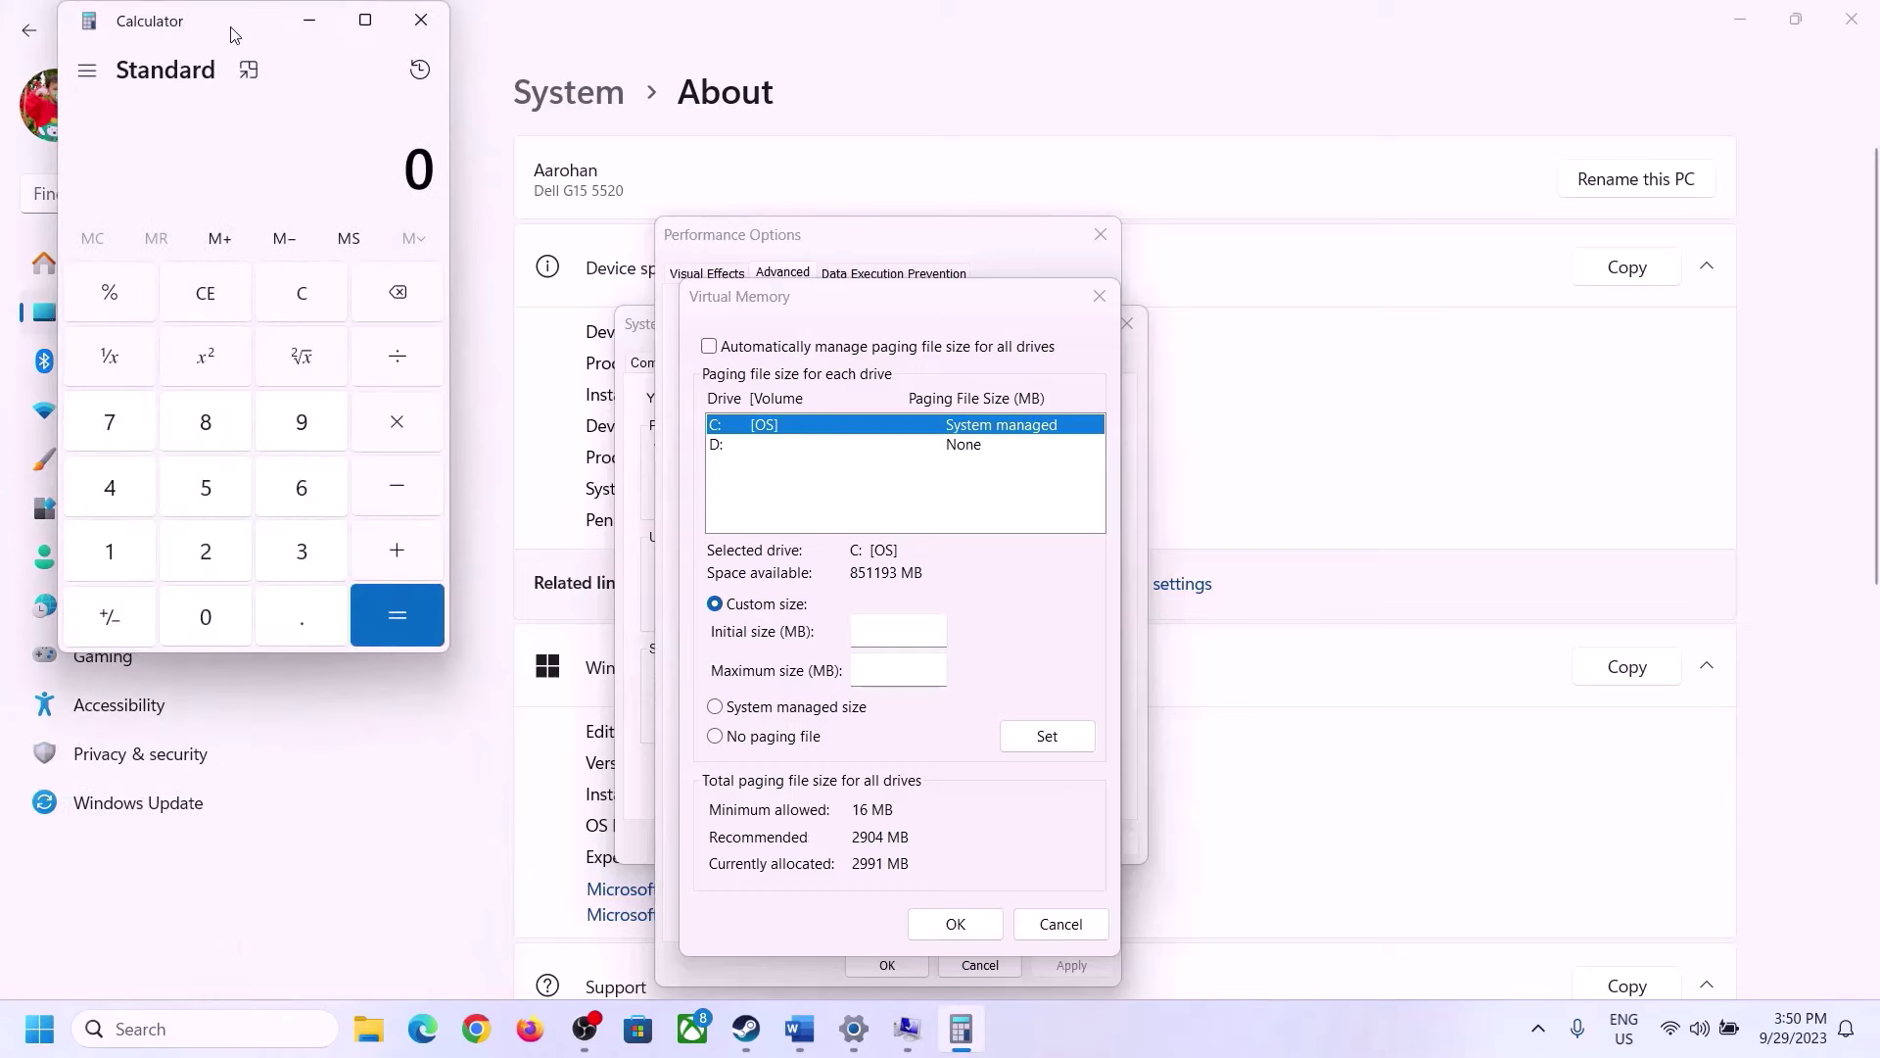
{"action": "left_click_drag", "start_coordinate": [235, 38], "coordinate": [1369, 321]}
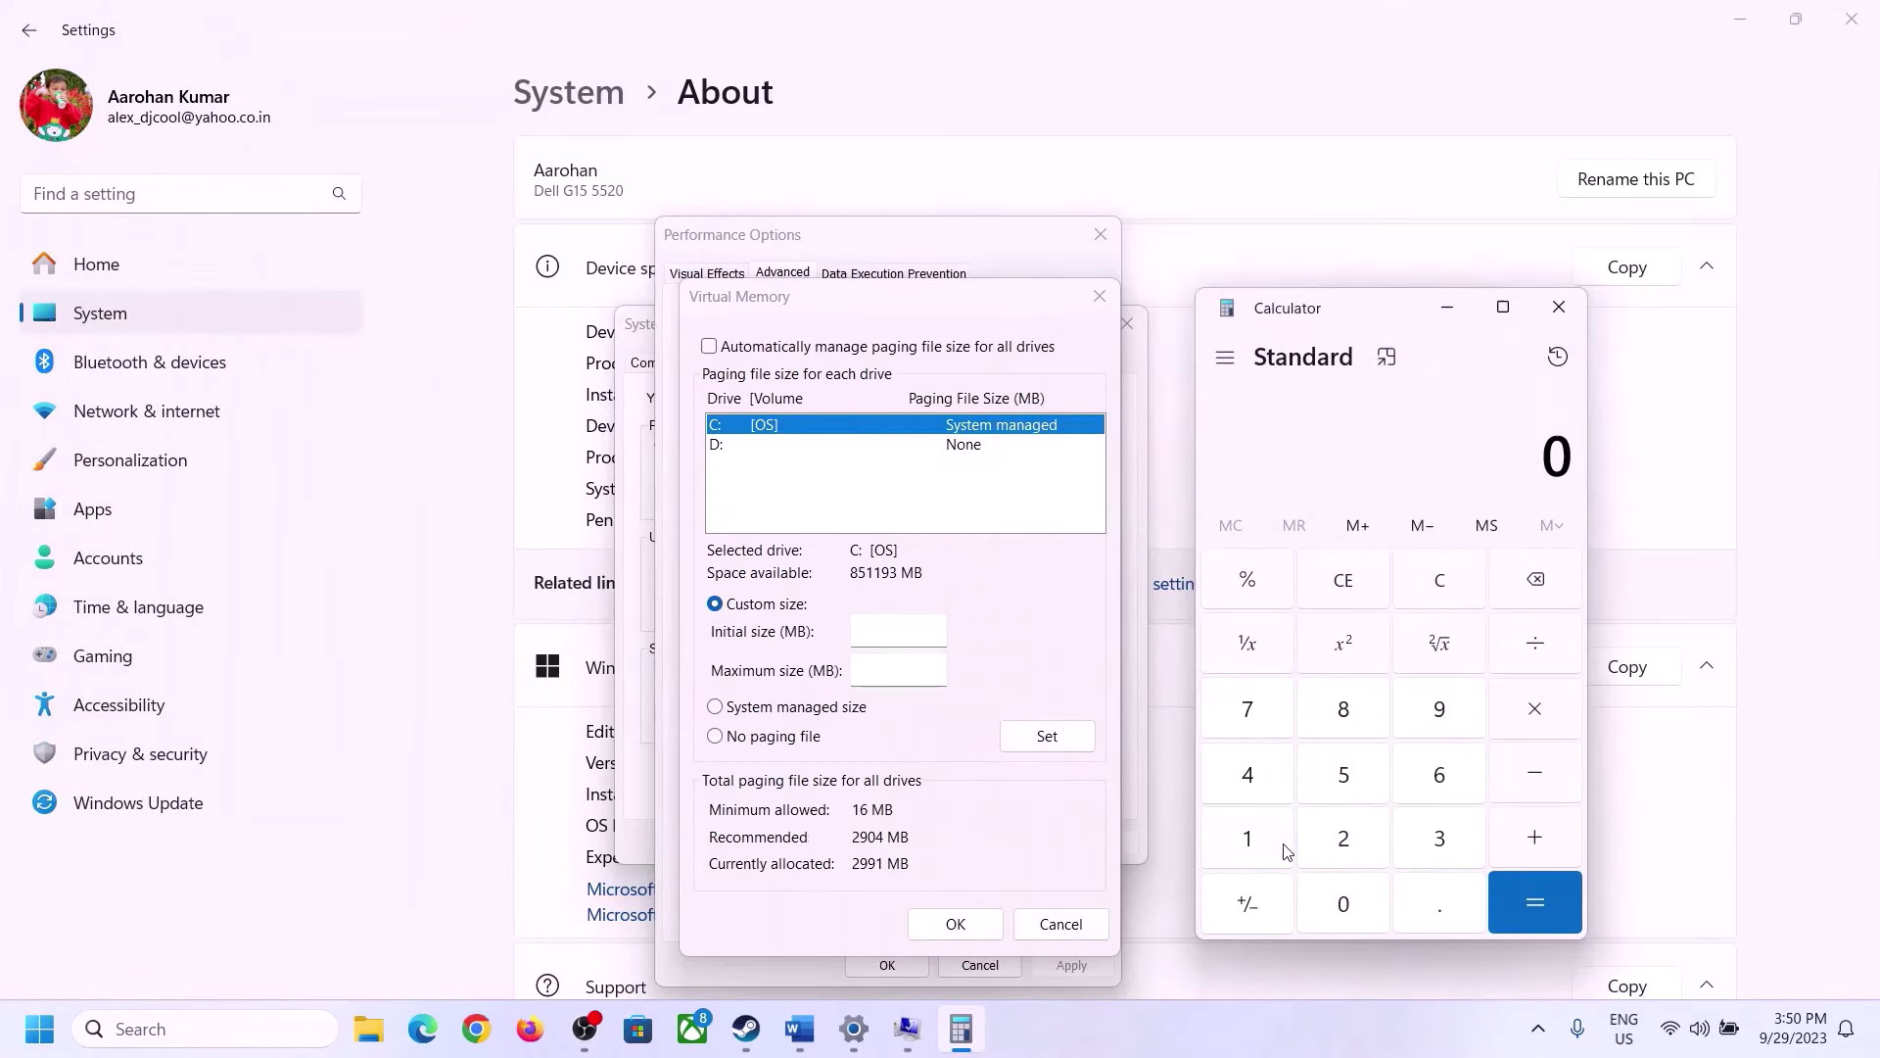
- Bring up the paging file size formulas in the notes beside Calculator and clear the calculator's entry
{"action": "left_click", "coordinate": [797, 1044]}
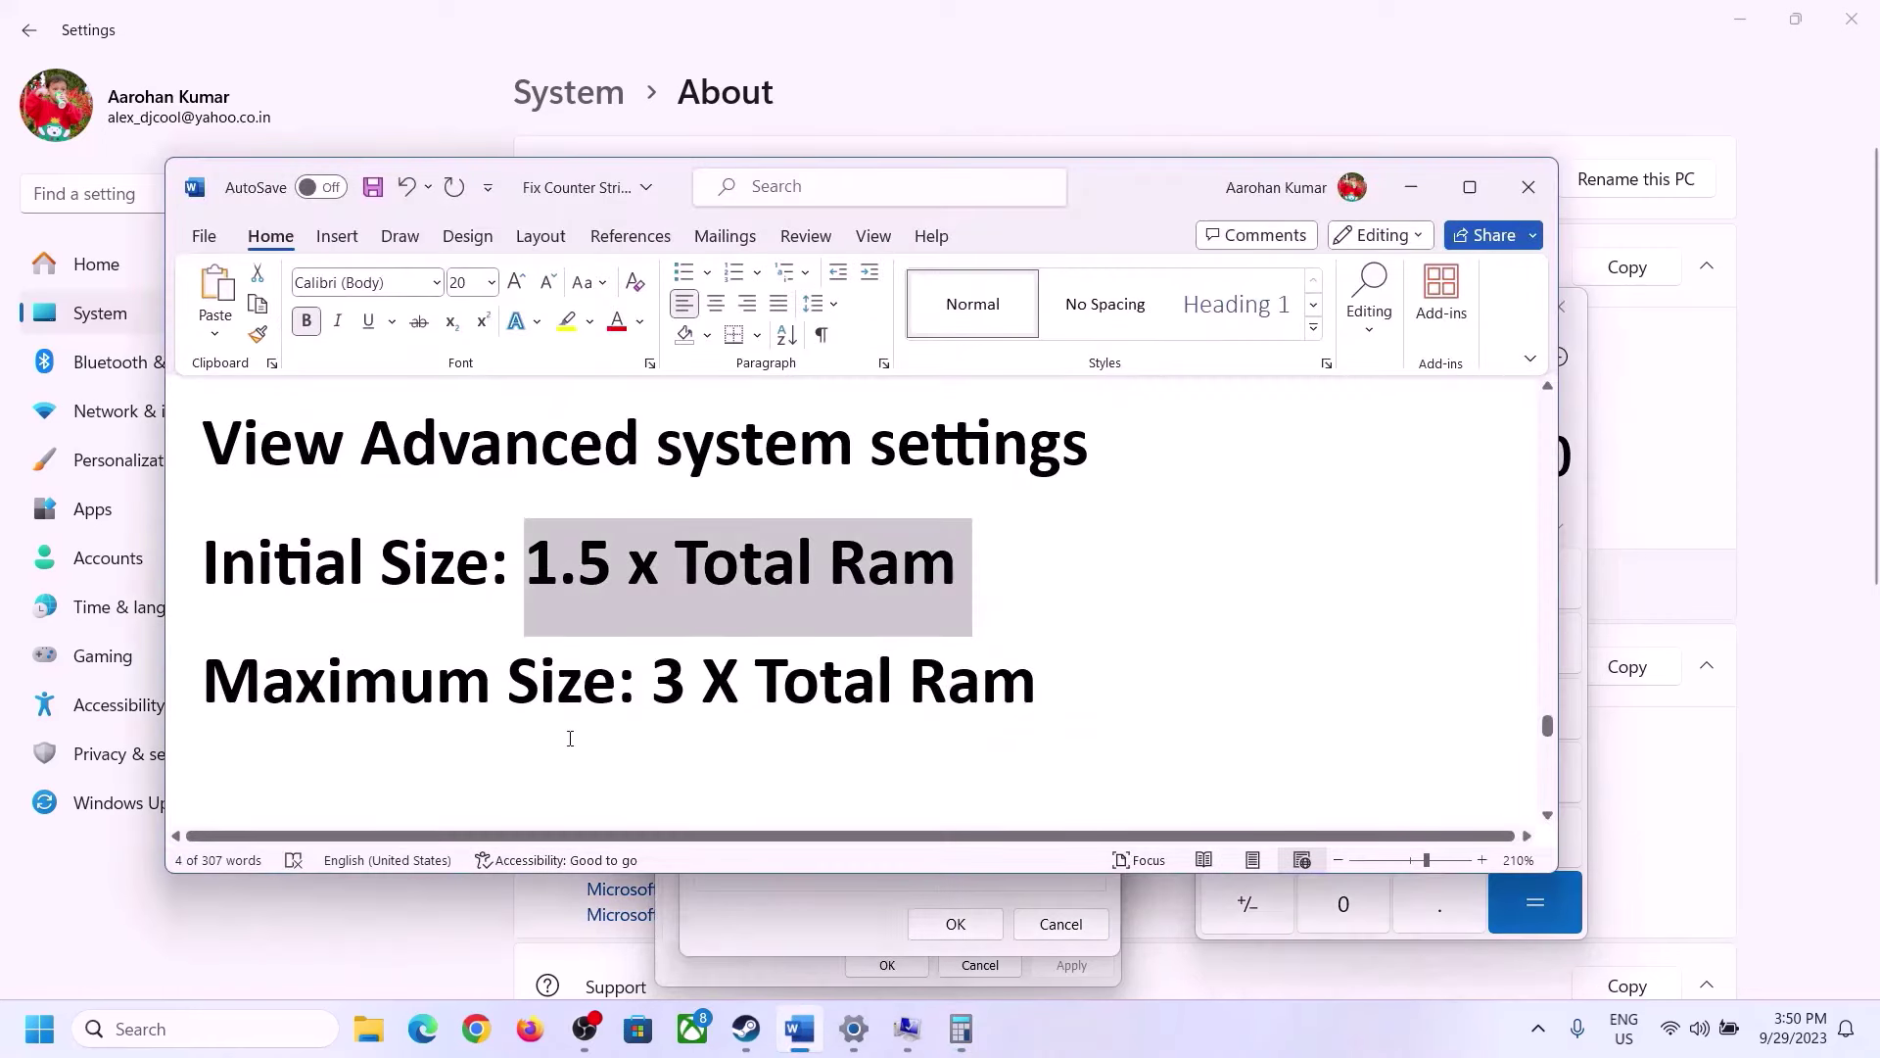
{"action": "left_click", "coordinate": [960, 1028]}
{"action": "left_click", "coordinate": [1248, 835]}
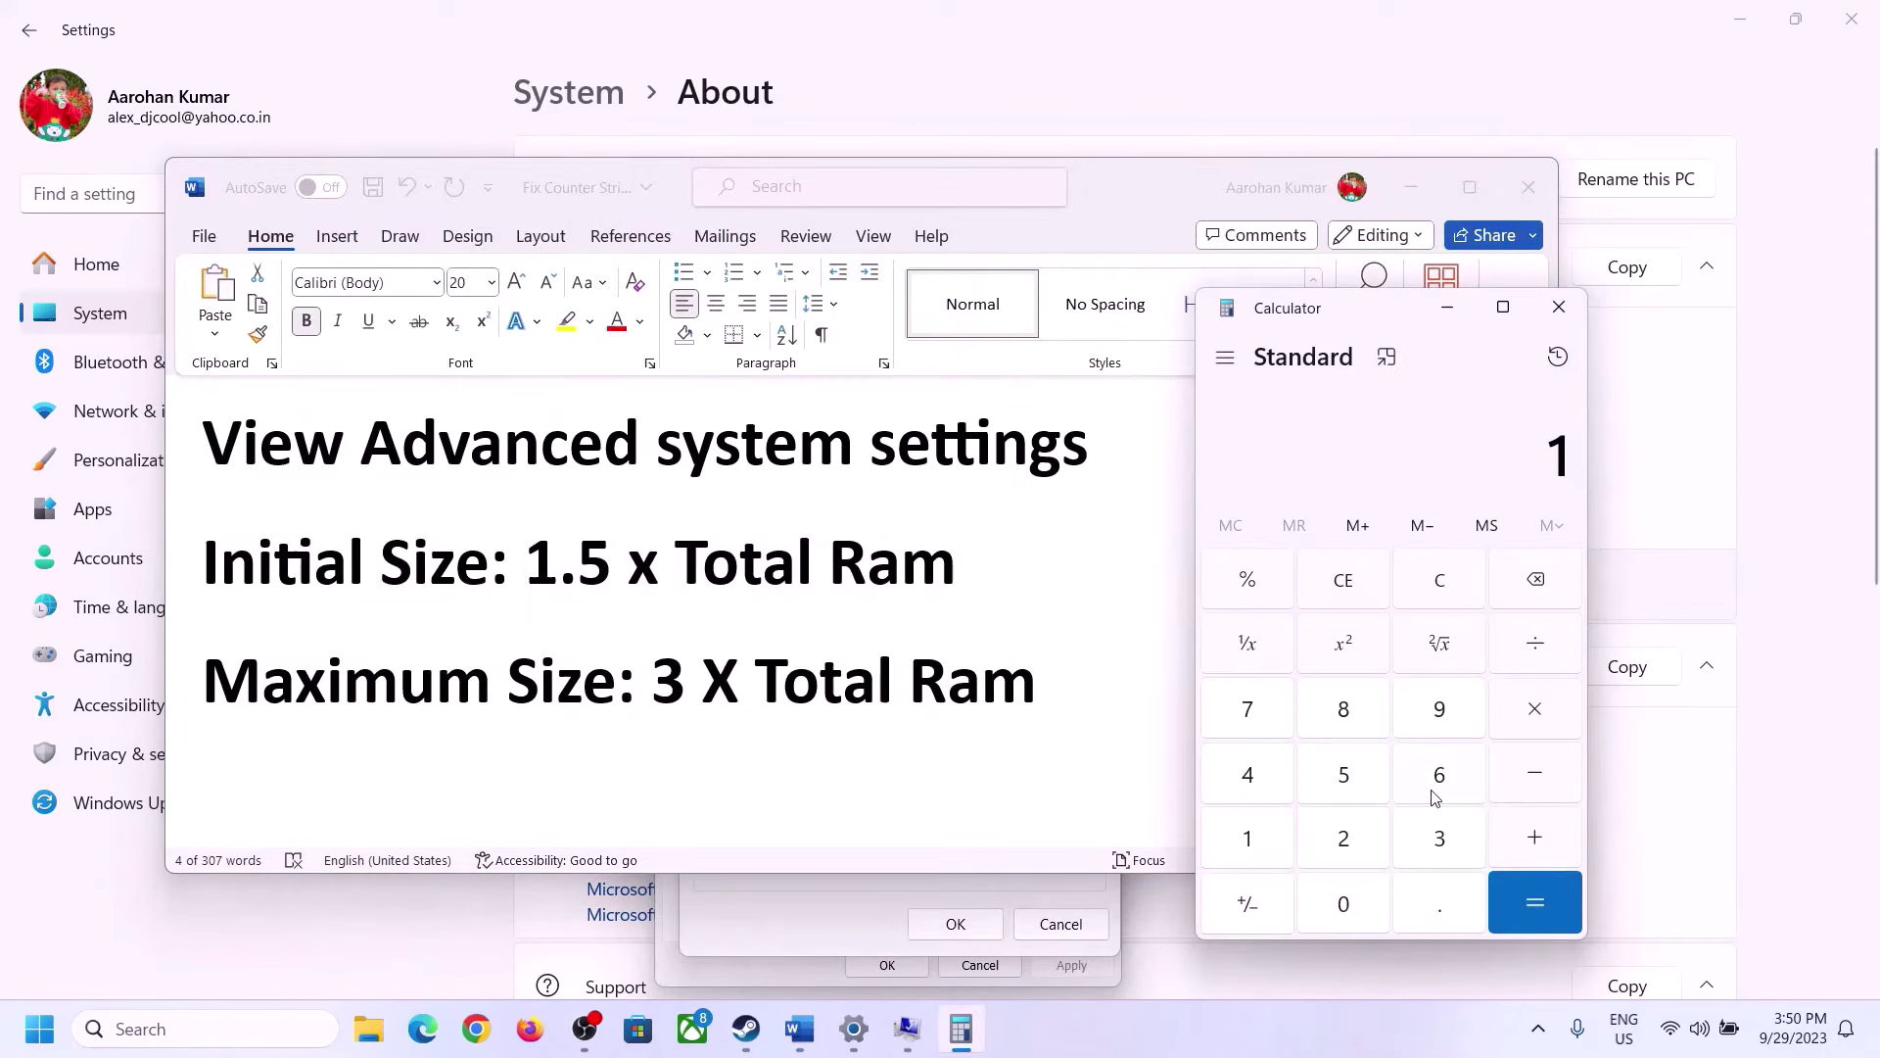
{"action": "left_click", "coordinate": [1434, 783]}
{"action": "left_click", "coordinate": [1446, 597]}
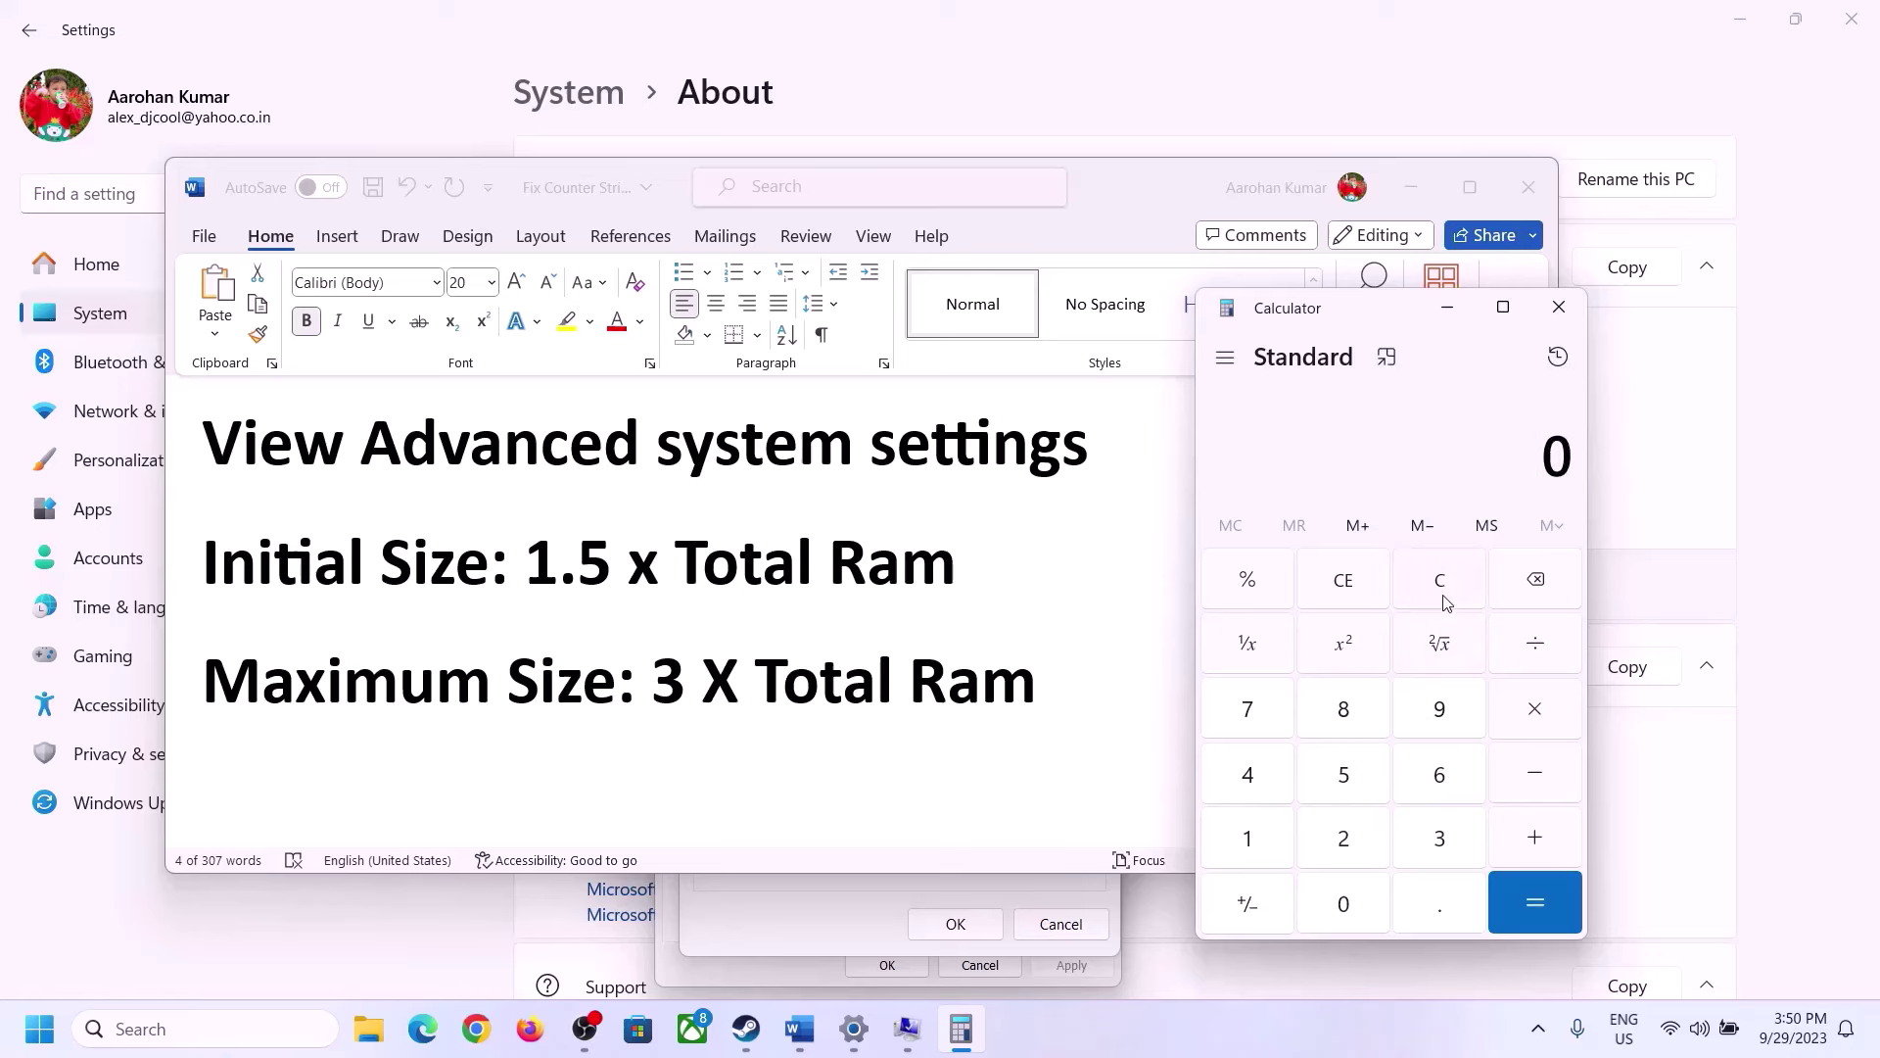
- Calculate 16 × 1024 in Calculator to convert the installed RAM to megabytes
{"action": "left_click", "coordinate": [1259, 838]}
{"action": "left_click", "coordinate": [1412, 783]}
{"action": "left_click", "coordinate": [1535, 720]}
{"action": "left_click", "coordinate": [1248, 840]}
{"action": "left_click", "coordinate": [1362, 921]}
{"action": "left_click", "coordinate": [1302, 820]}
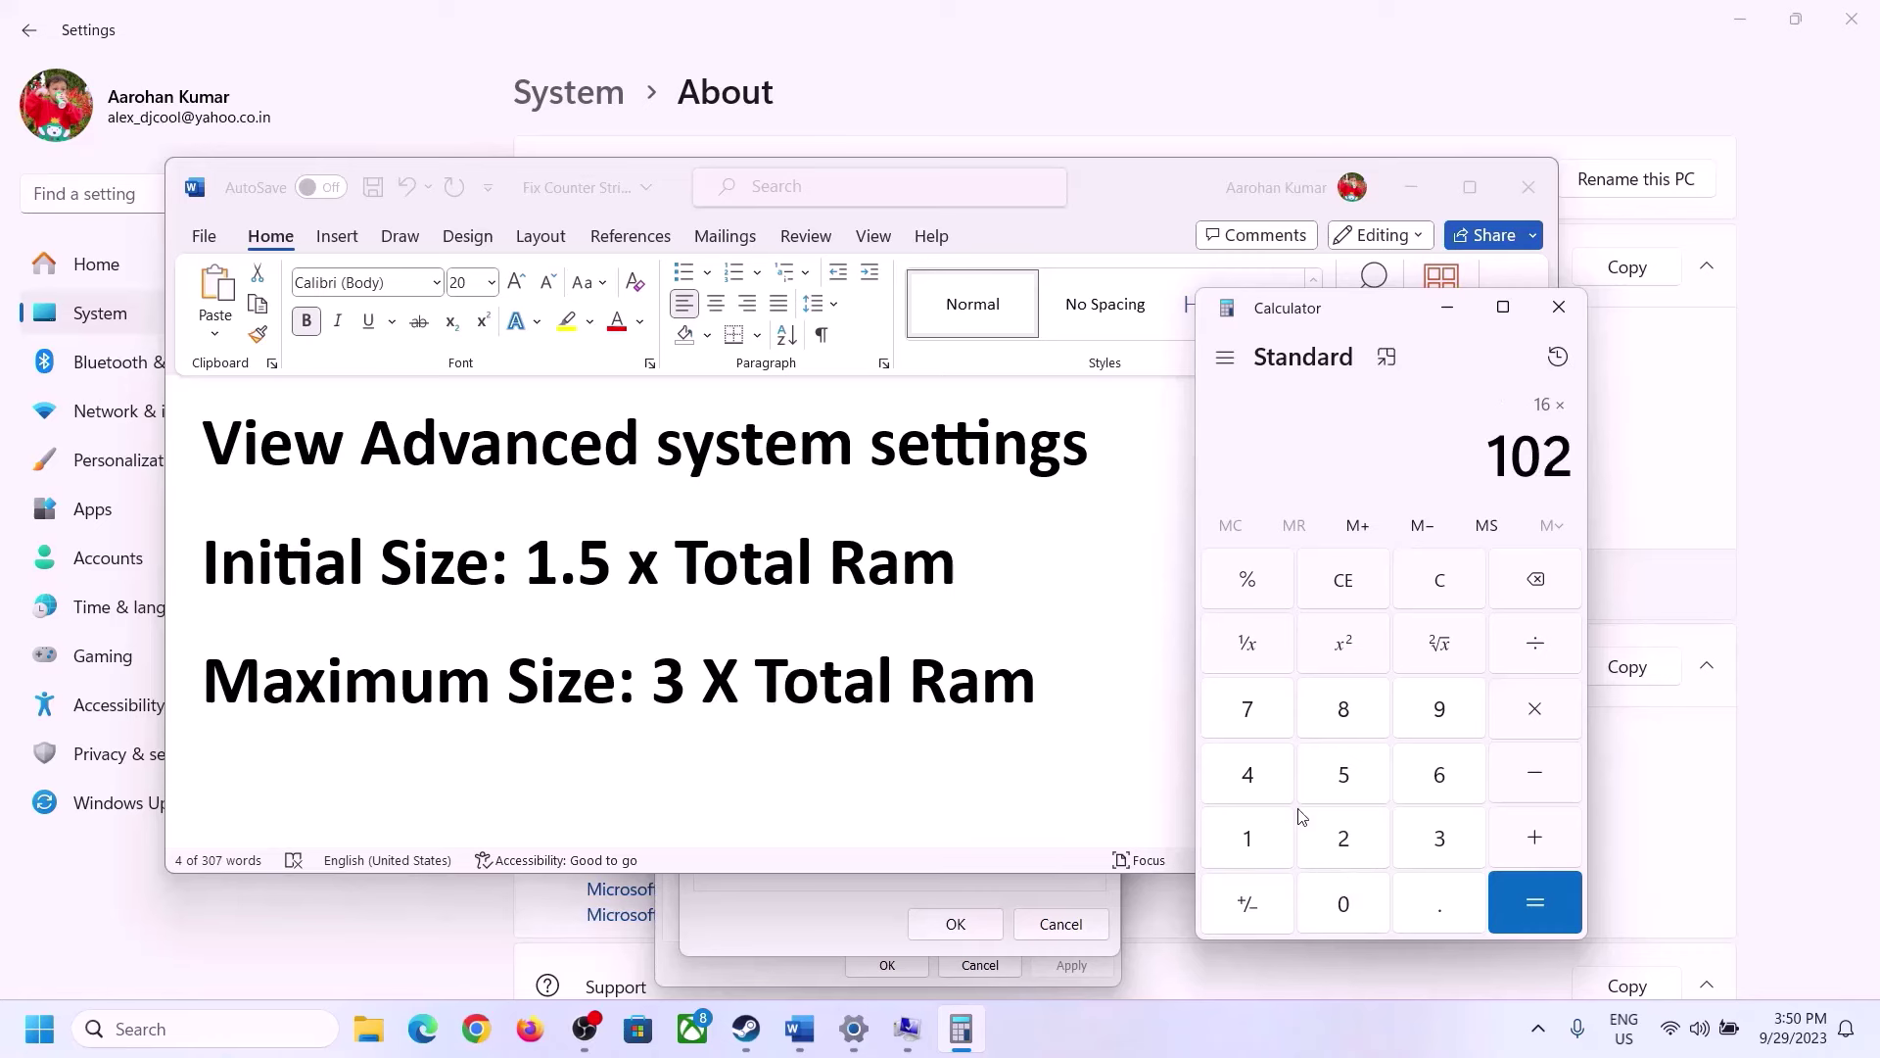
{"action": "left_click", "coordinate": [1259, 784]}
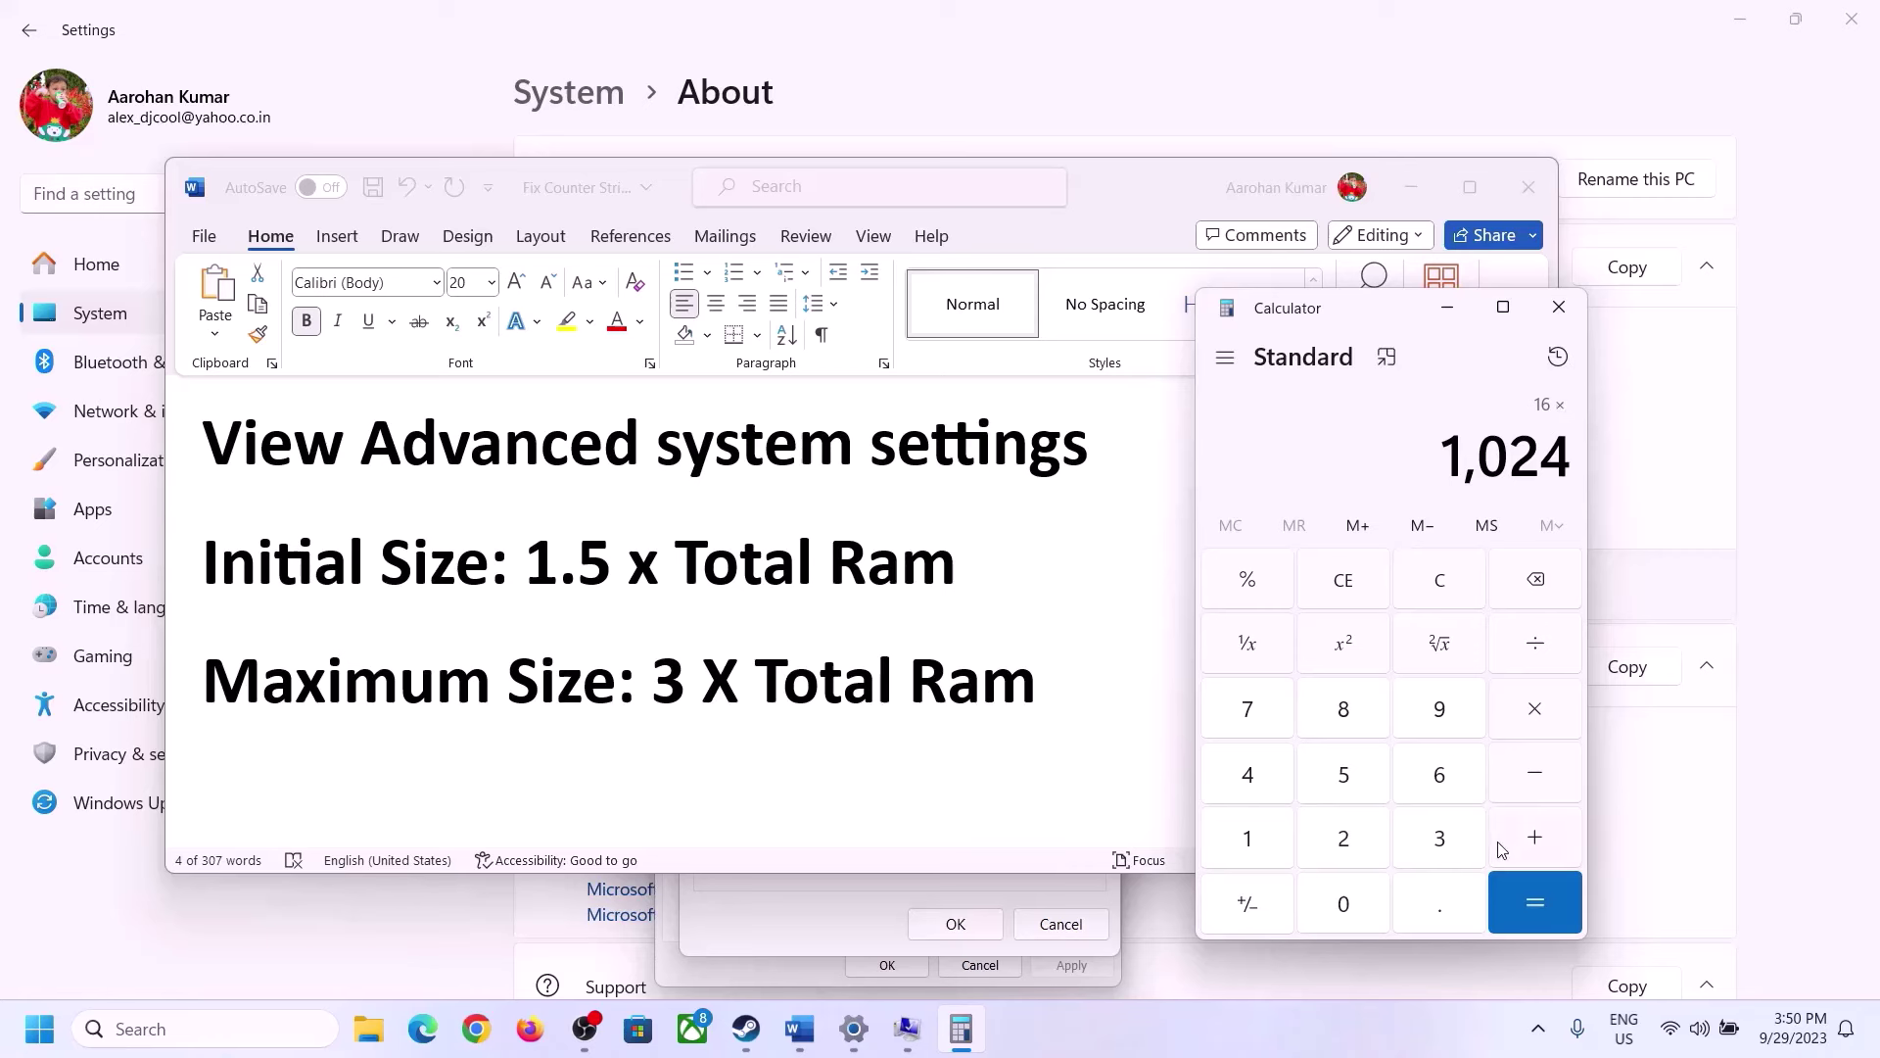
{"action": "left_click", "coordinate": [1536, 907]}
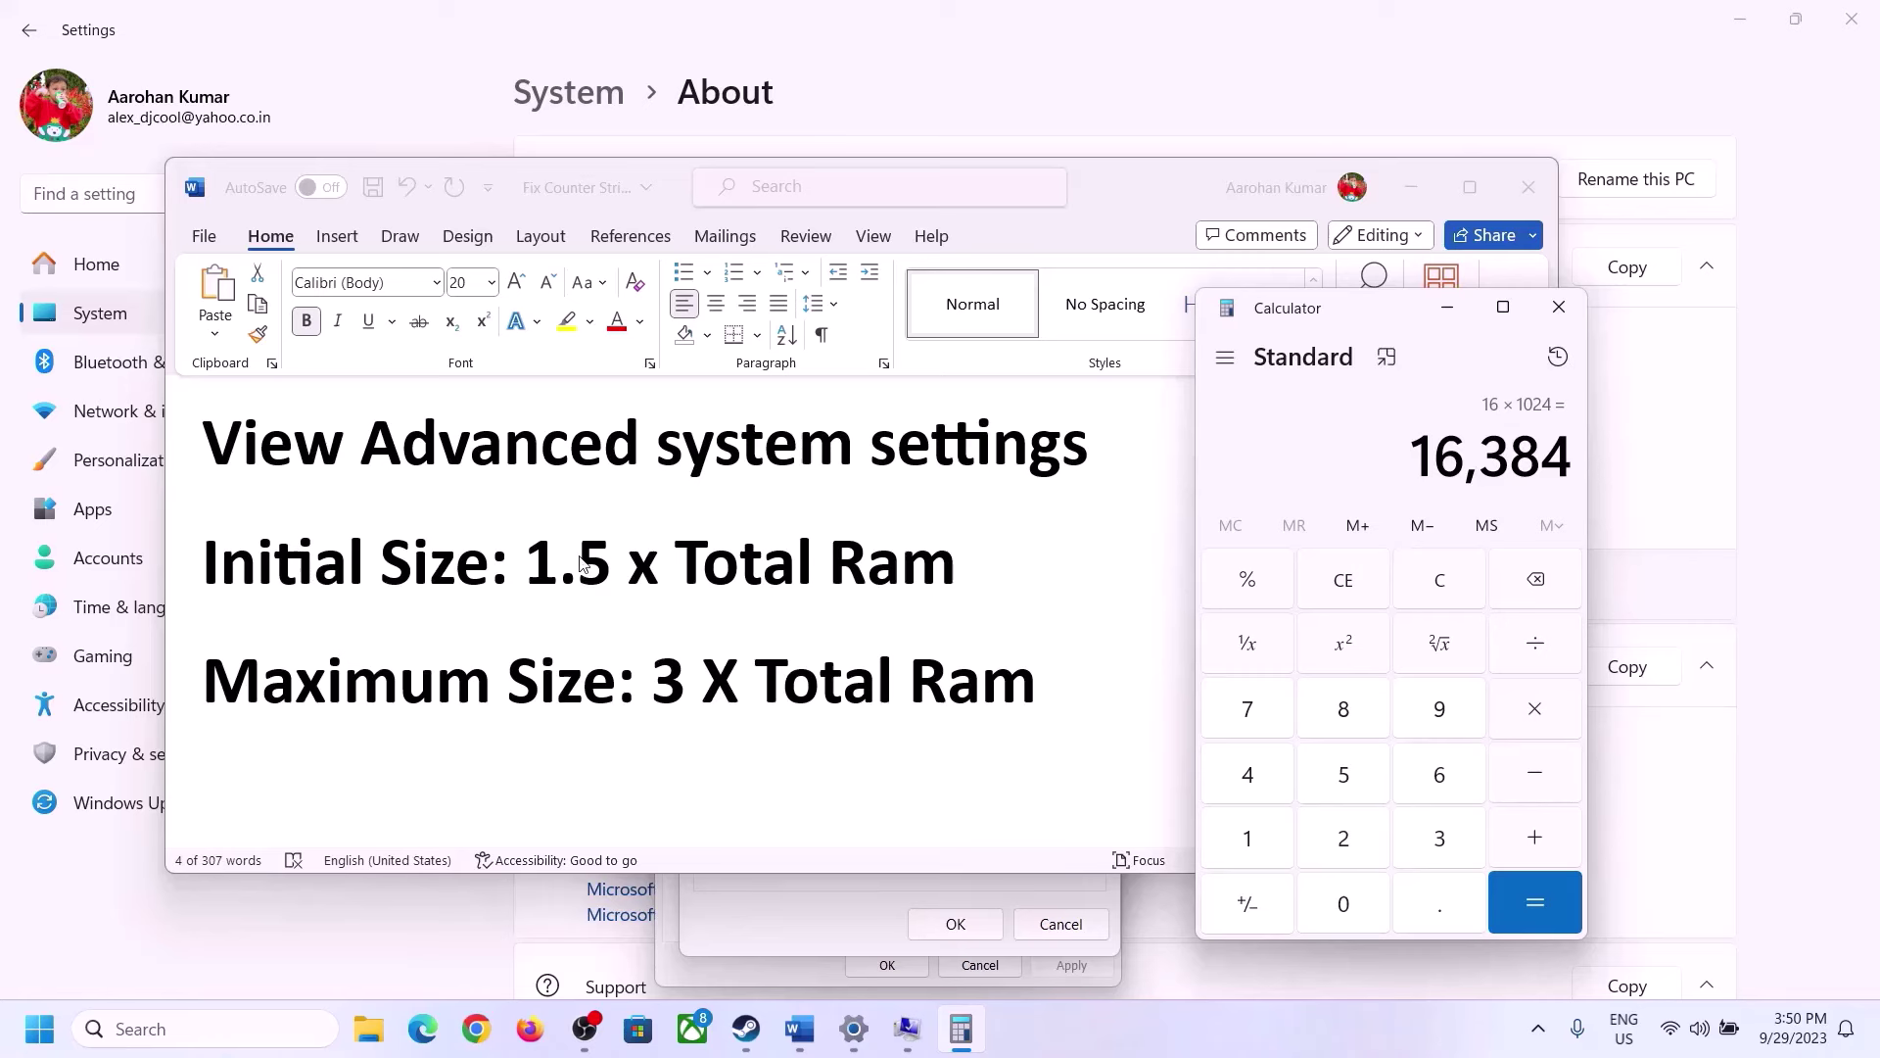
- Multiply the calculated RAM in megabytes by 1.5 to get the initial paging file size
{"action": "left_click", "coordinate": [1538, 718]}
{"action": "left_click", "coordinate": [1268, 839]}
{"action": "left_click", "coordinate": [1432, 918]}
{"action": "left_click", "coordinate": [1367, 796]}
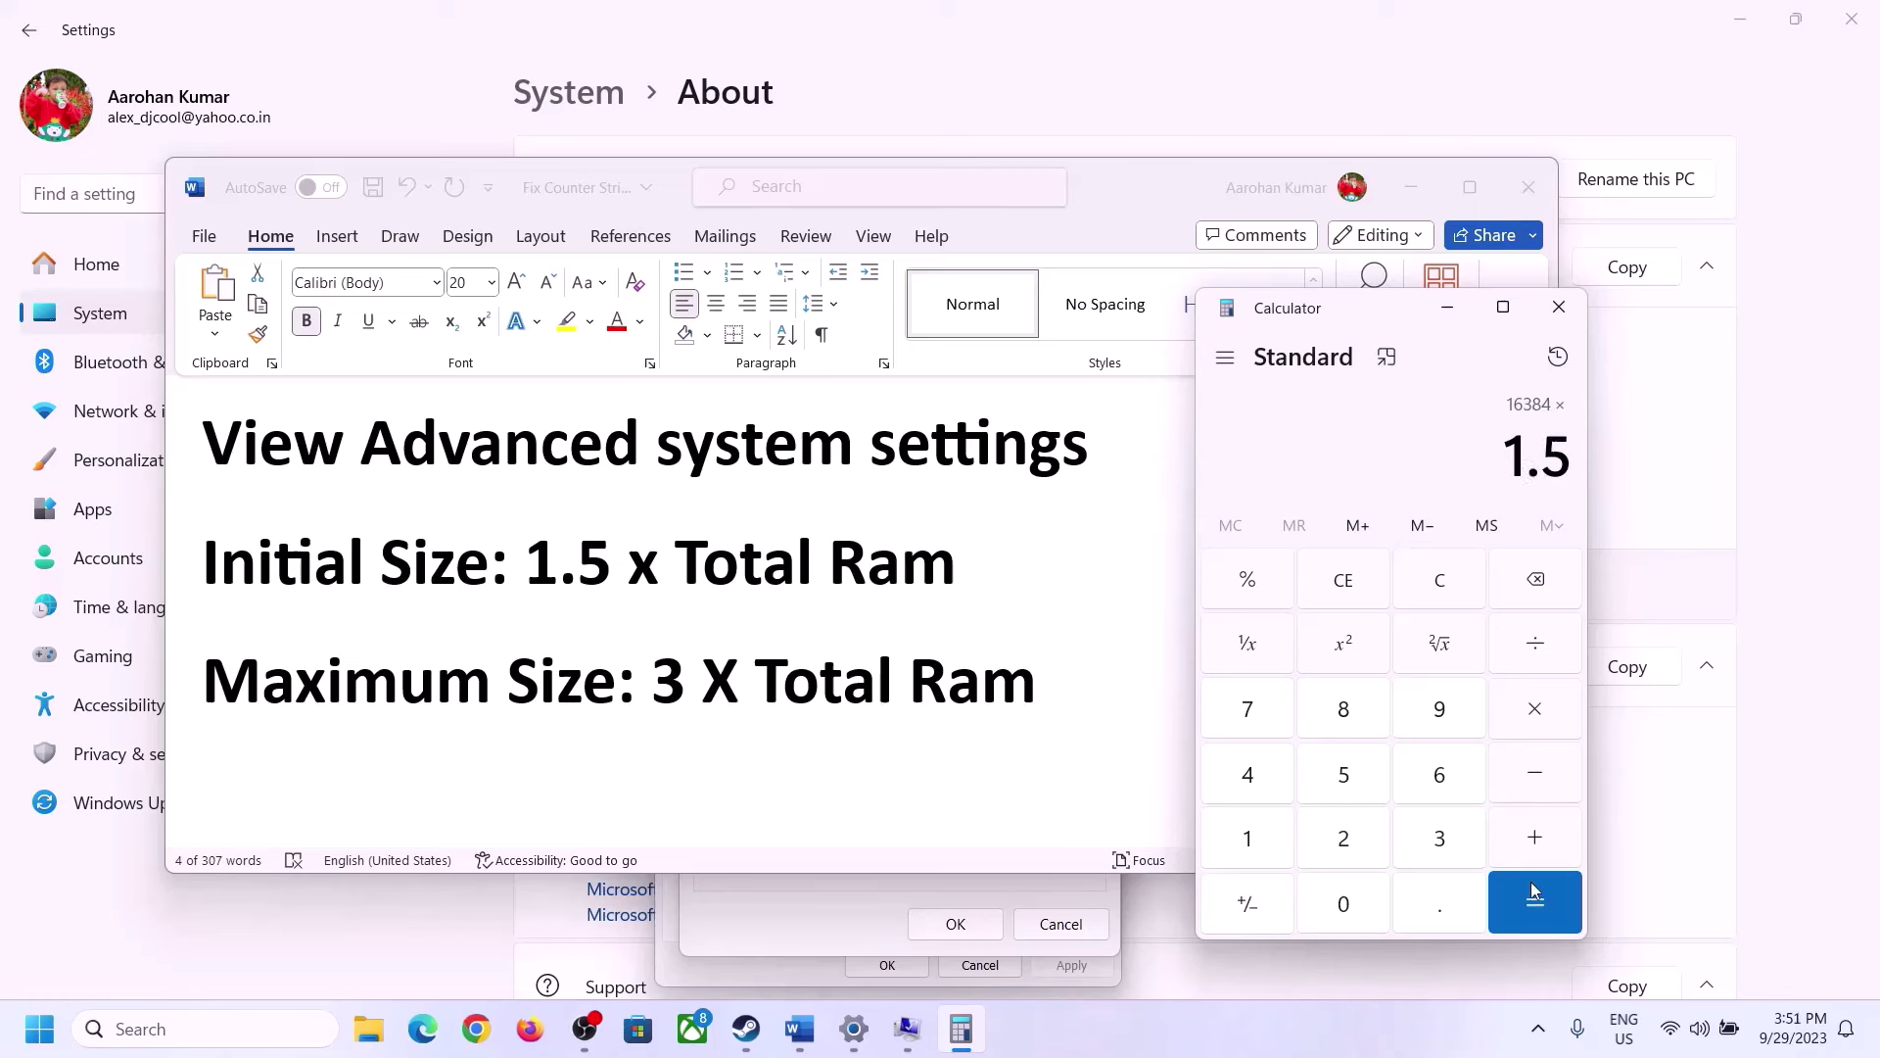
{"action": "left_click", "coordinate": [1534, 902]}
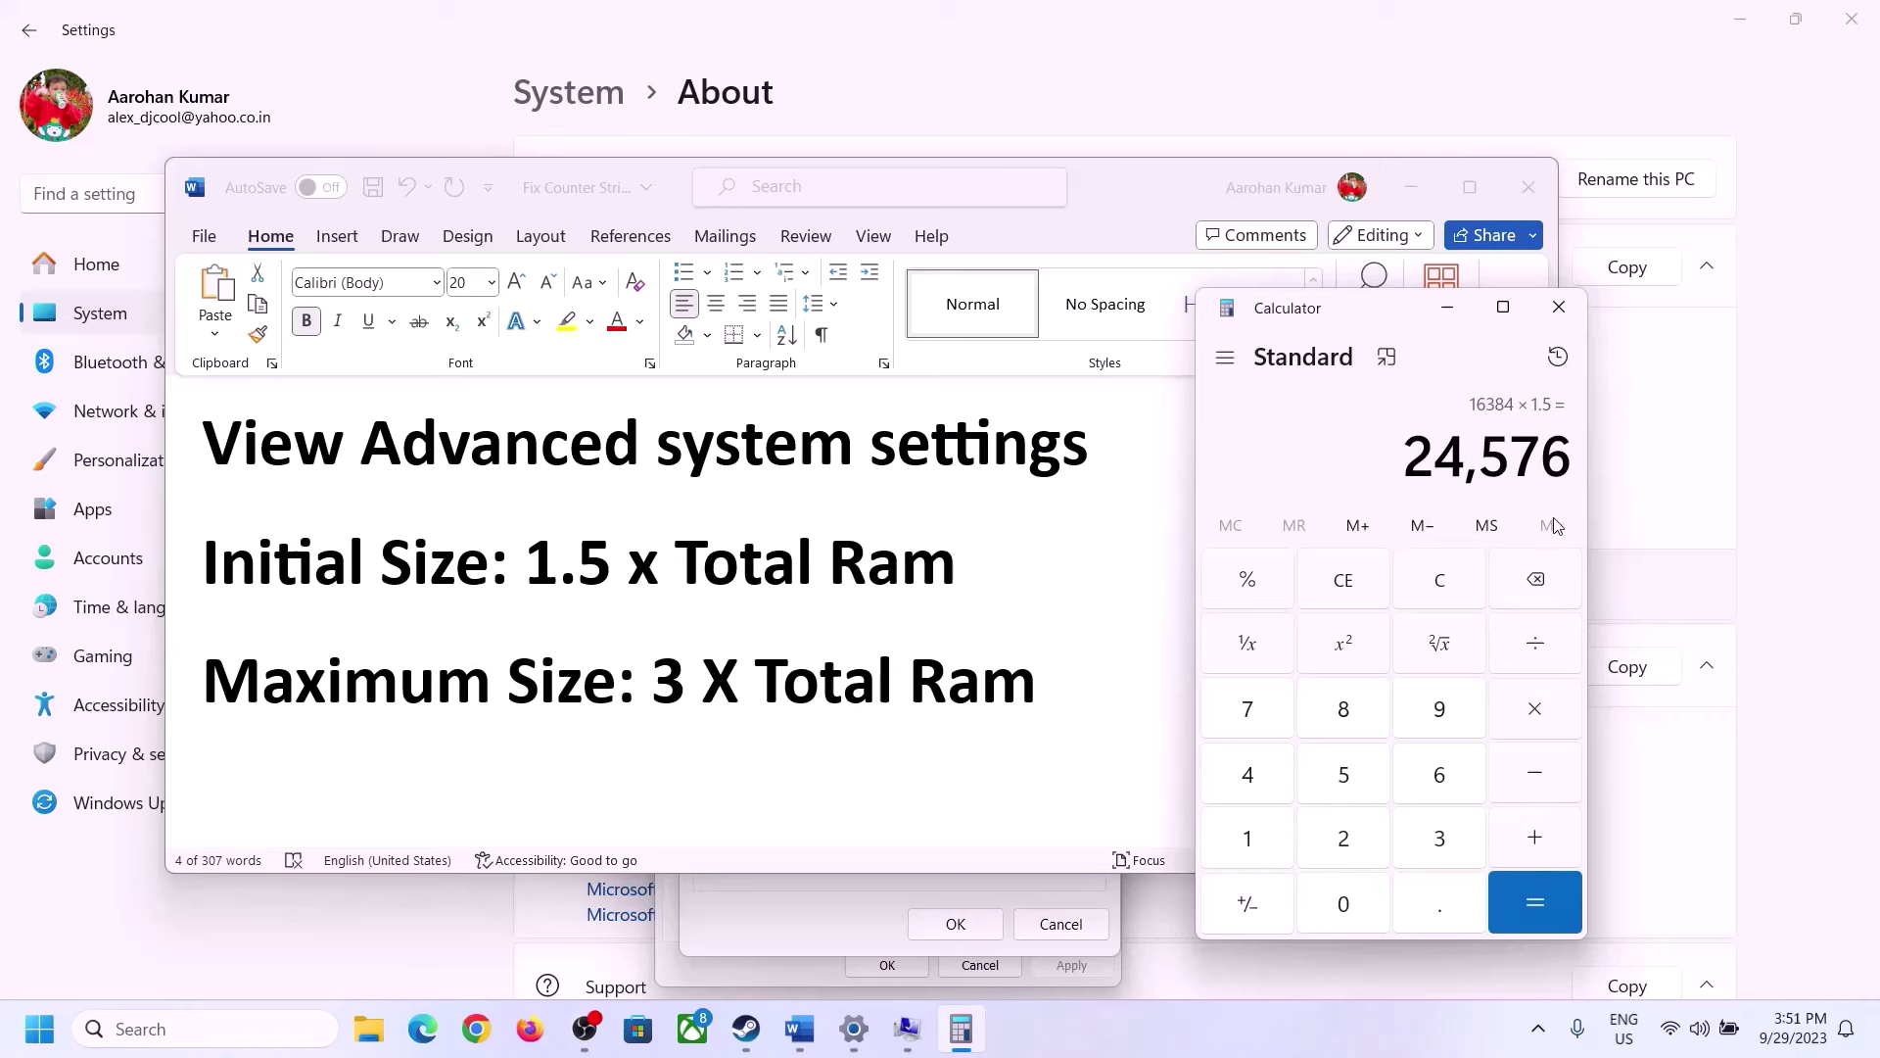
- Enter 24576 MB as the custom initial paging file size for drive C in the Virtual Memory dialog
{"action": "left_click", "coordinate": [829, 914]}
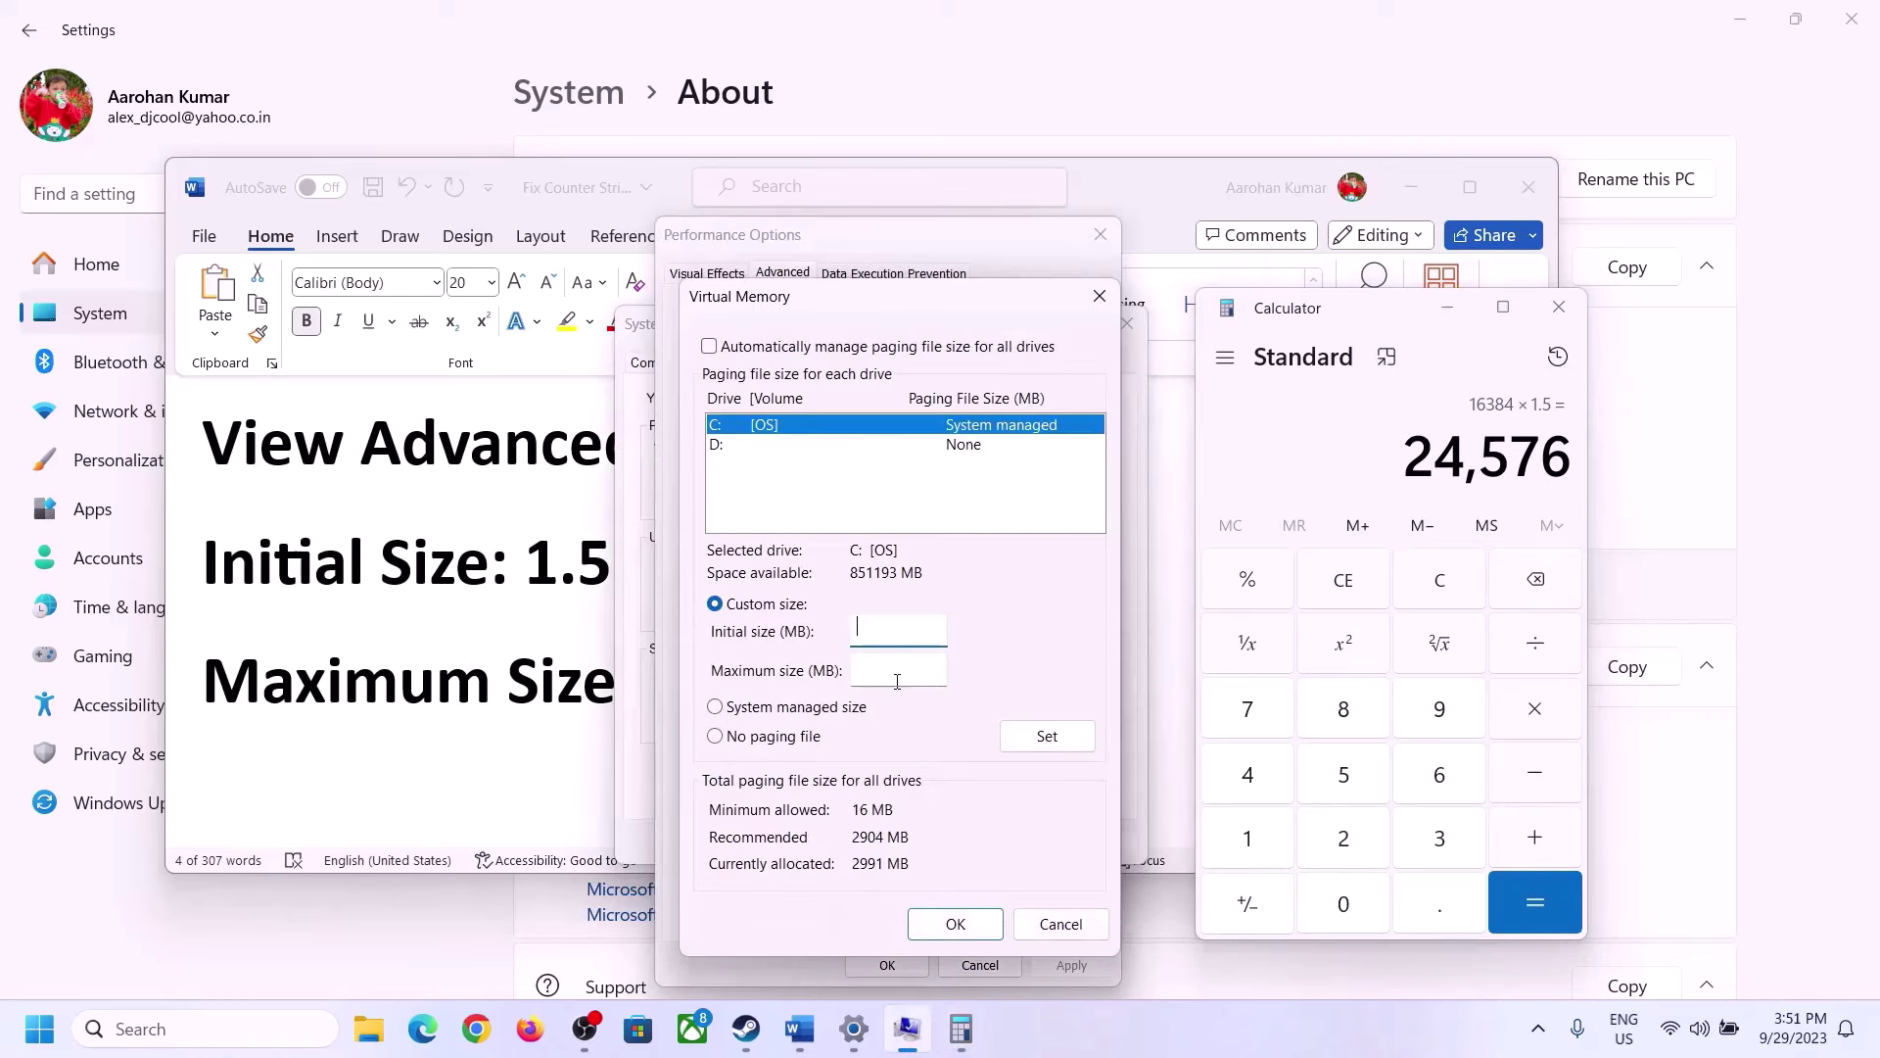
{"action": "type", "text": "24576"}
{"action": "left_click", "coordinate": [940, 669]}
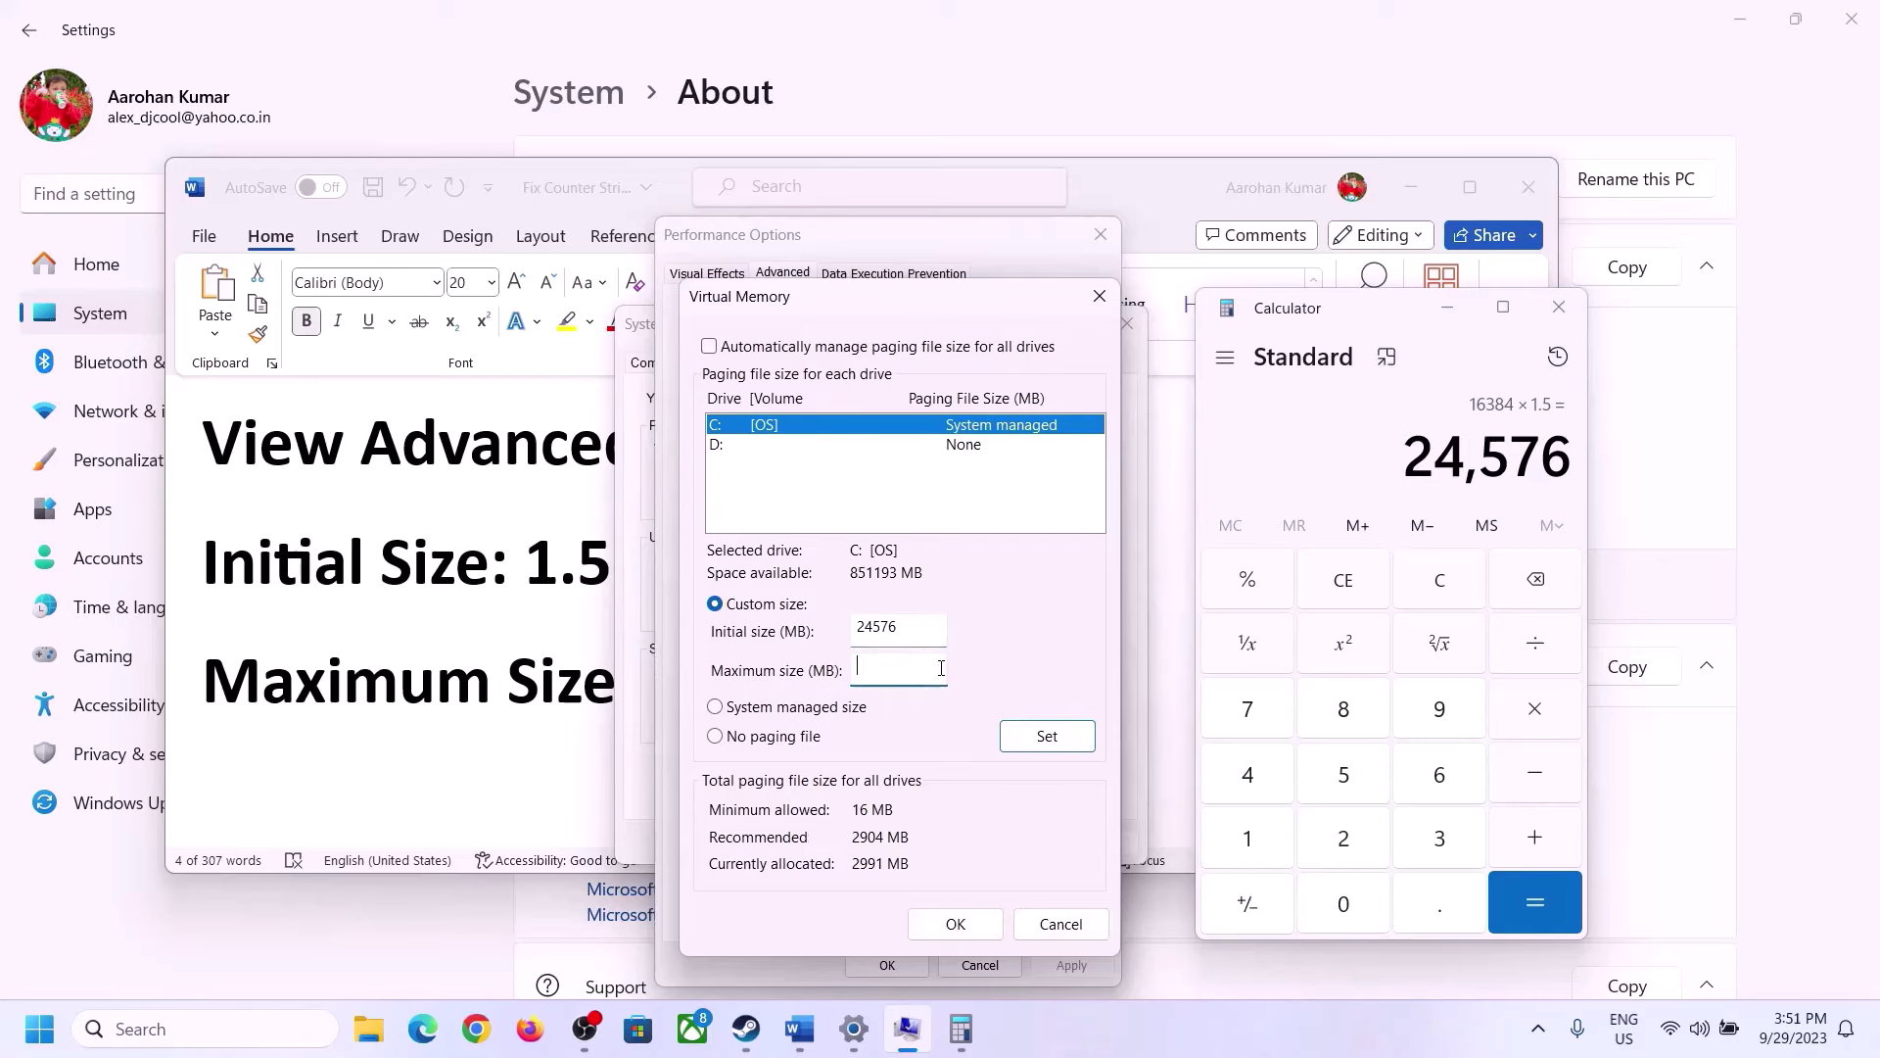
- Bring up the maximum size formula in the notes and clear the previous calculation in Calculator
{"action": "left_click", "coordinate": [536, 694]}
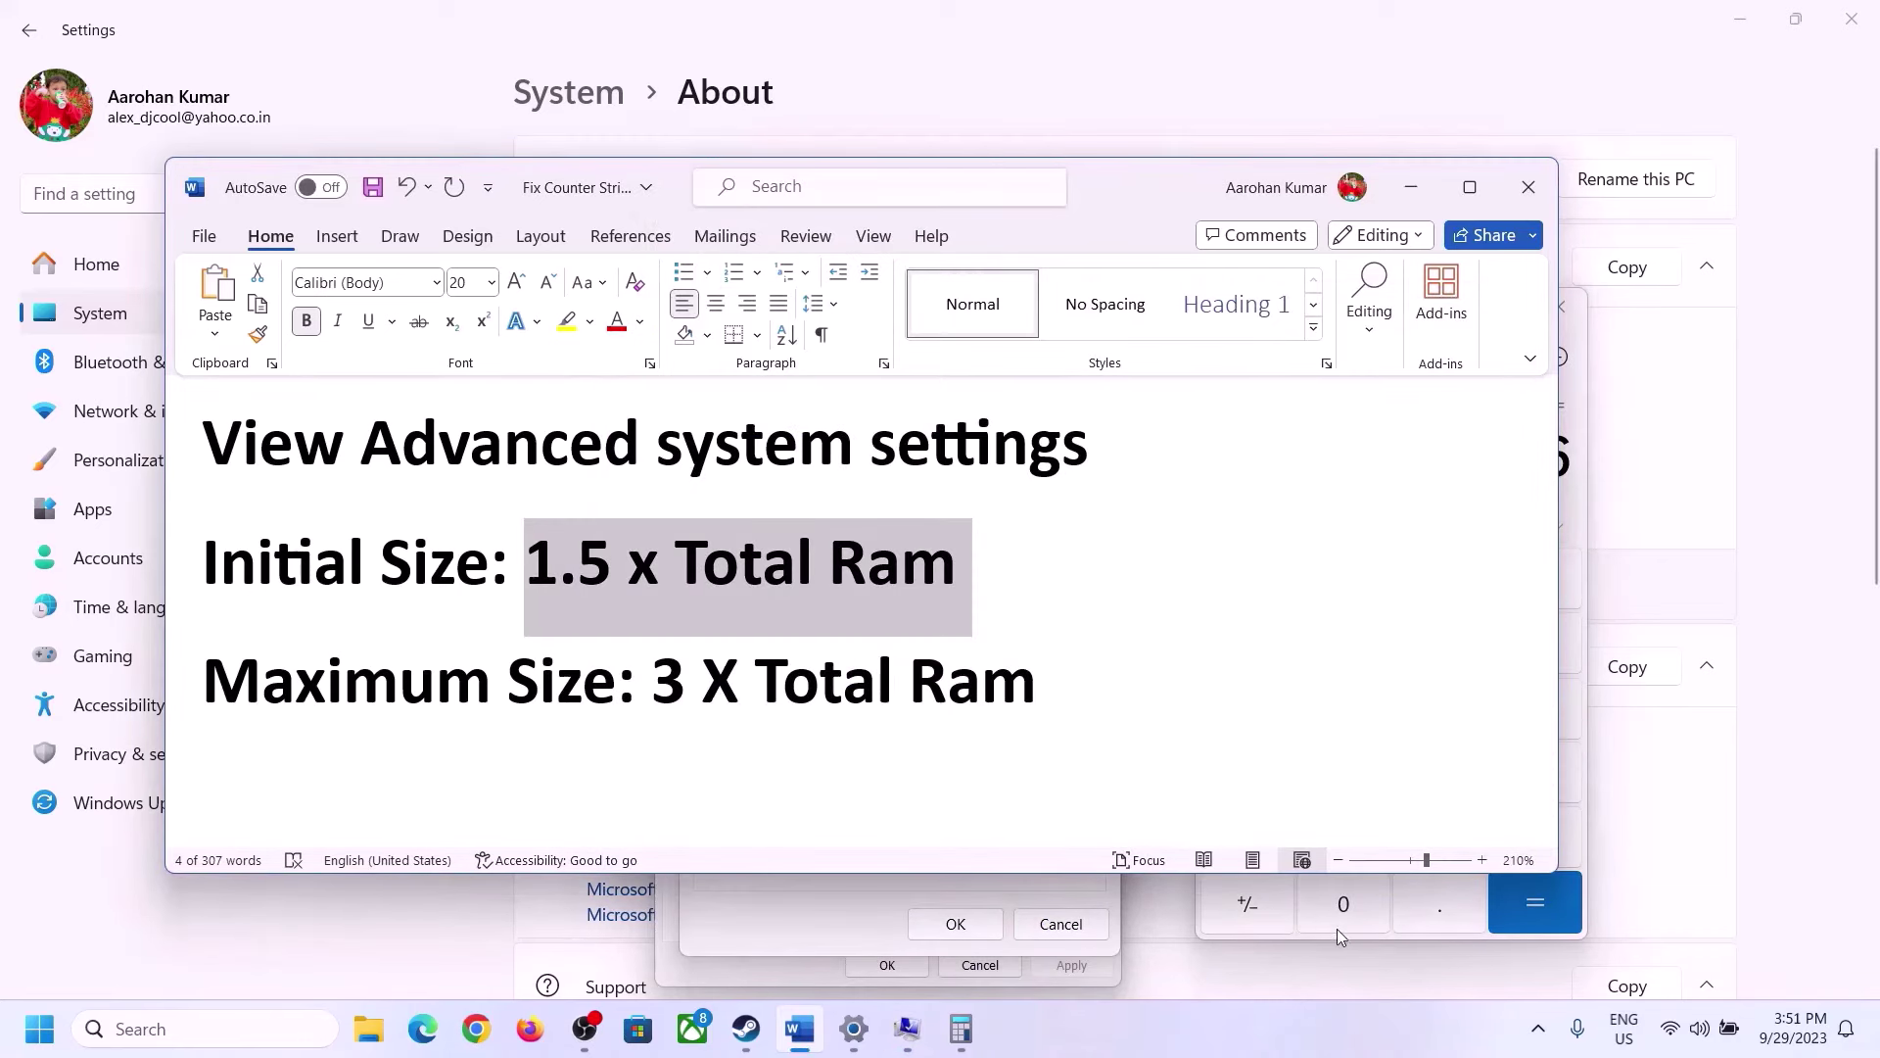
{"action": "left_click", "coordinate": [1579, 508]}
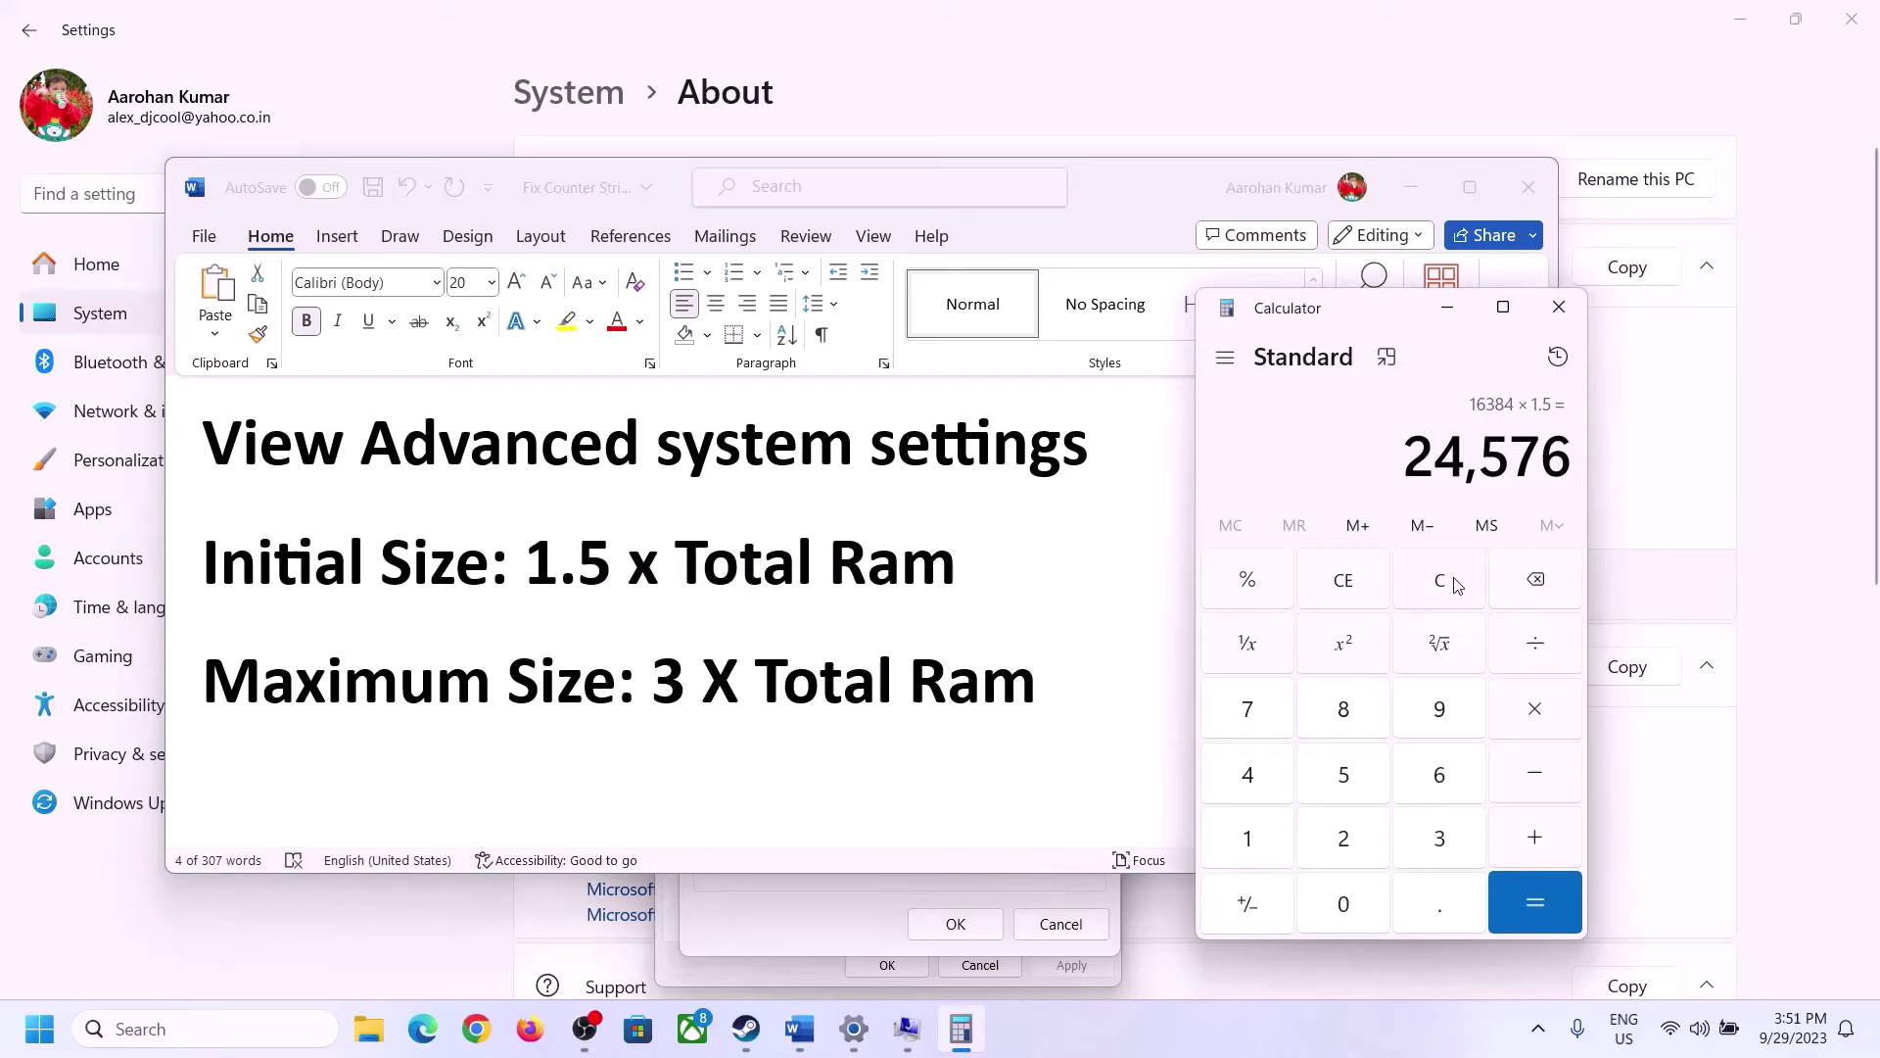
{"action": "left_click", "coordinate": [1459, 583]}
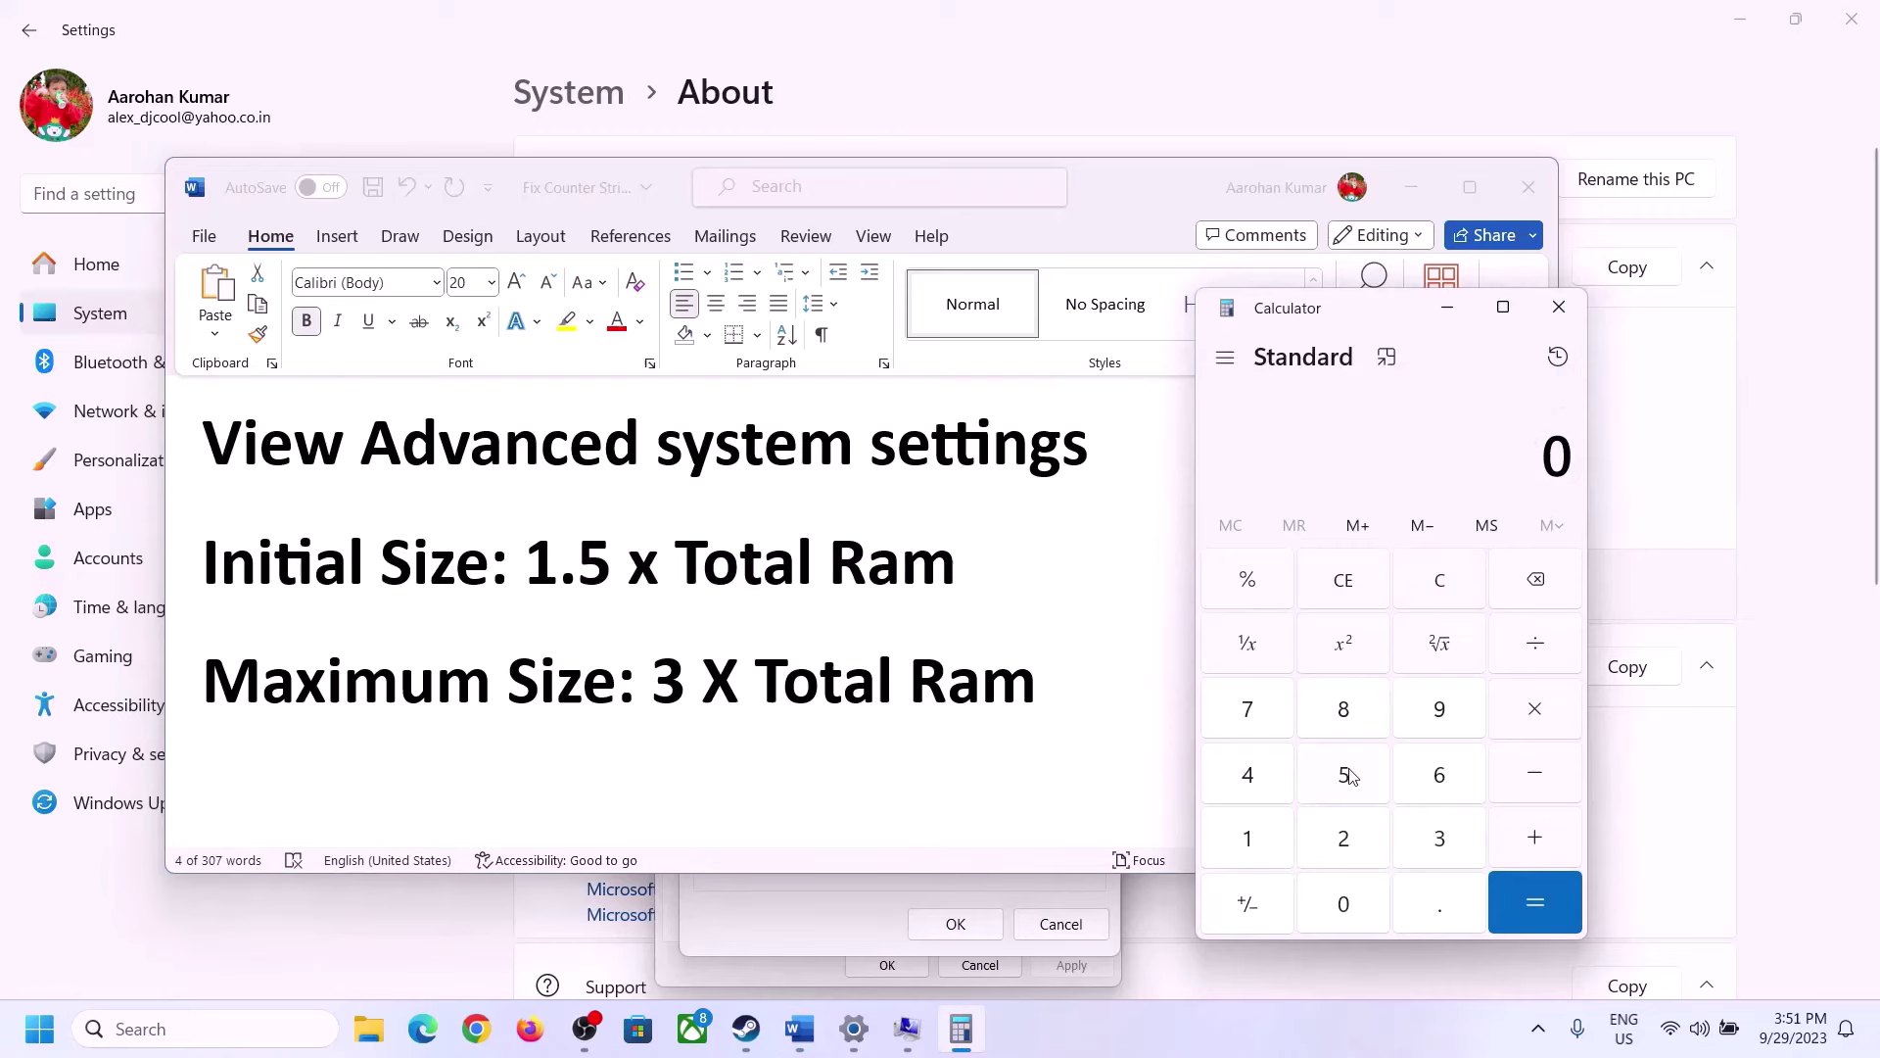
- Check the installed RAM on the system About page and calculate 16 × 1024 again in Calculator
{"action": "left_click", "coordinate": [854, 1028]}
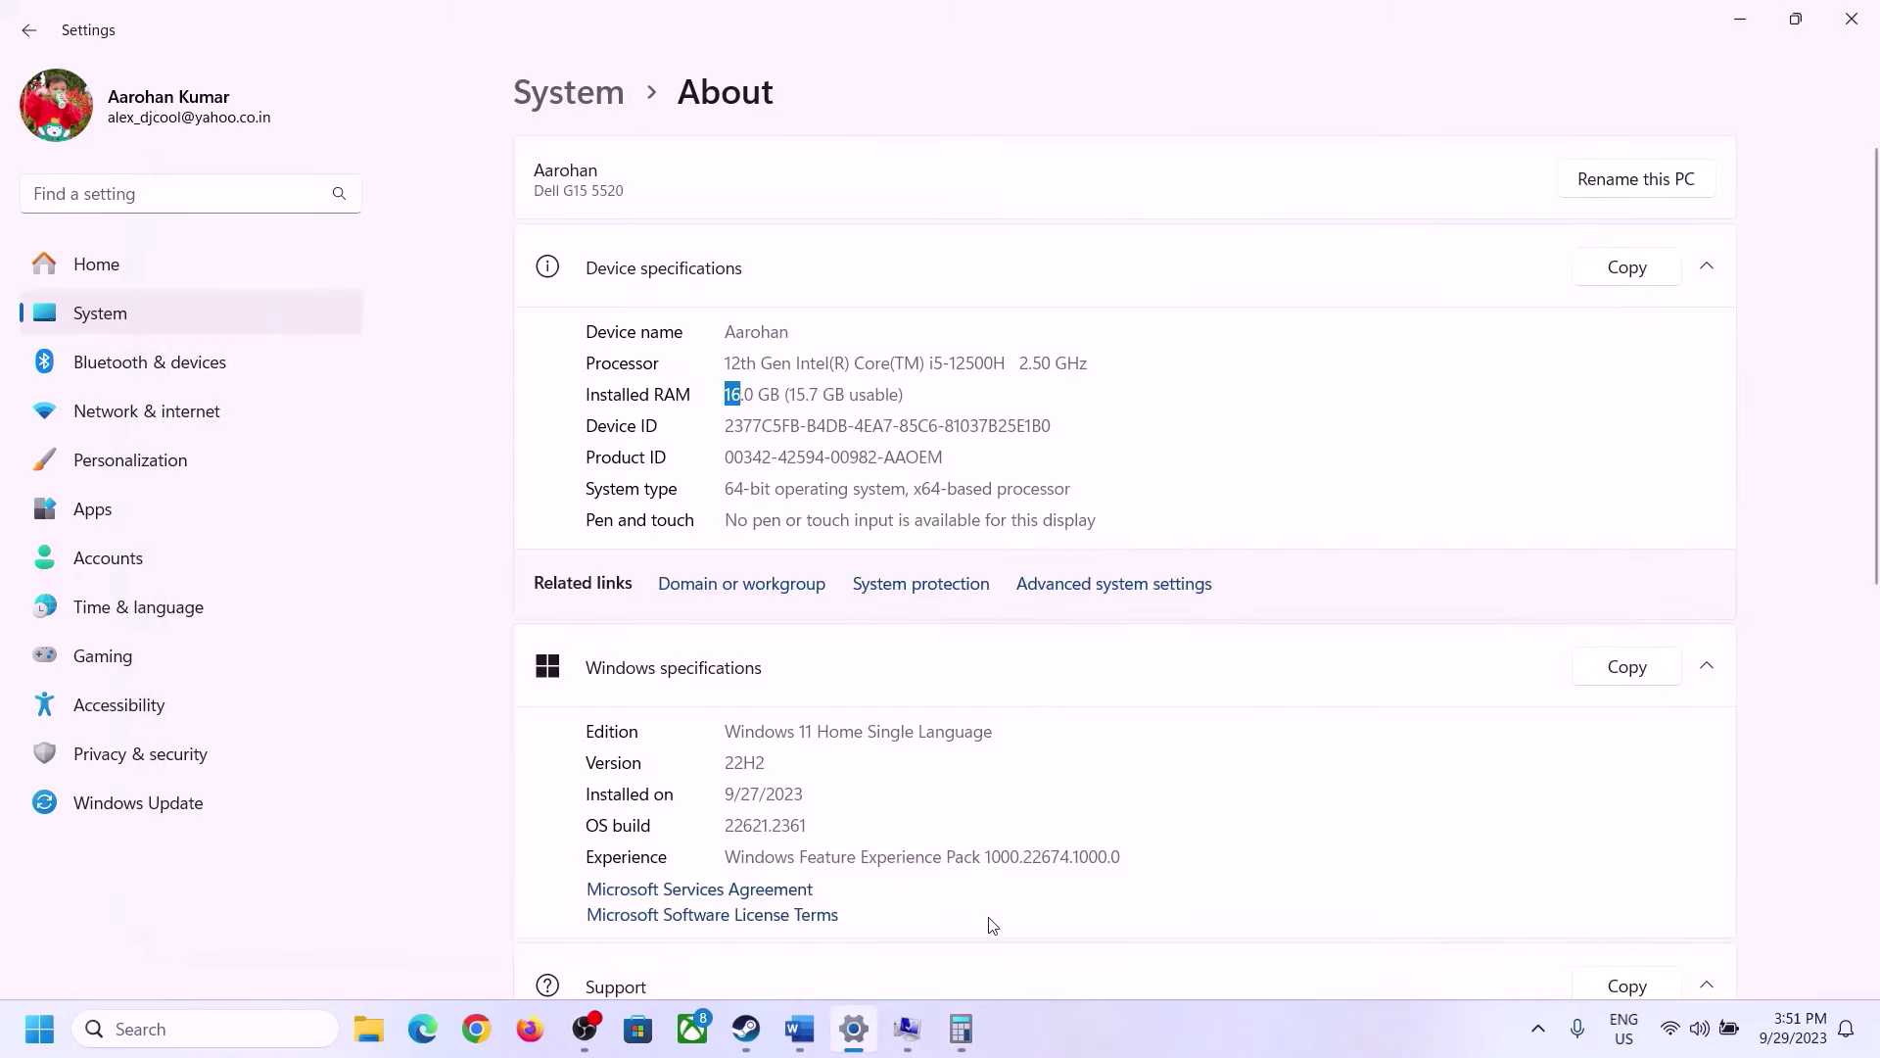
{"action": "left_click", "coordinate": [961, 1028]}
{"action": "left_click", "coordinate": [1269, 833]}
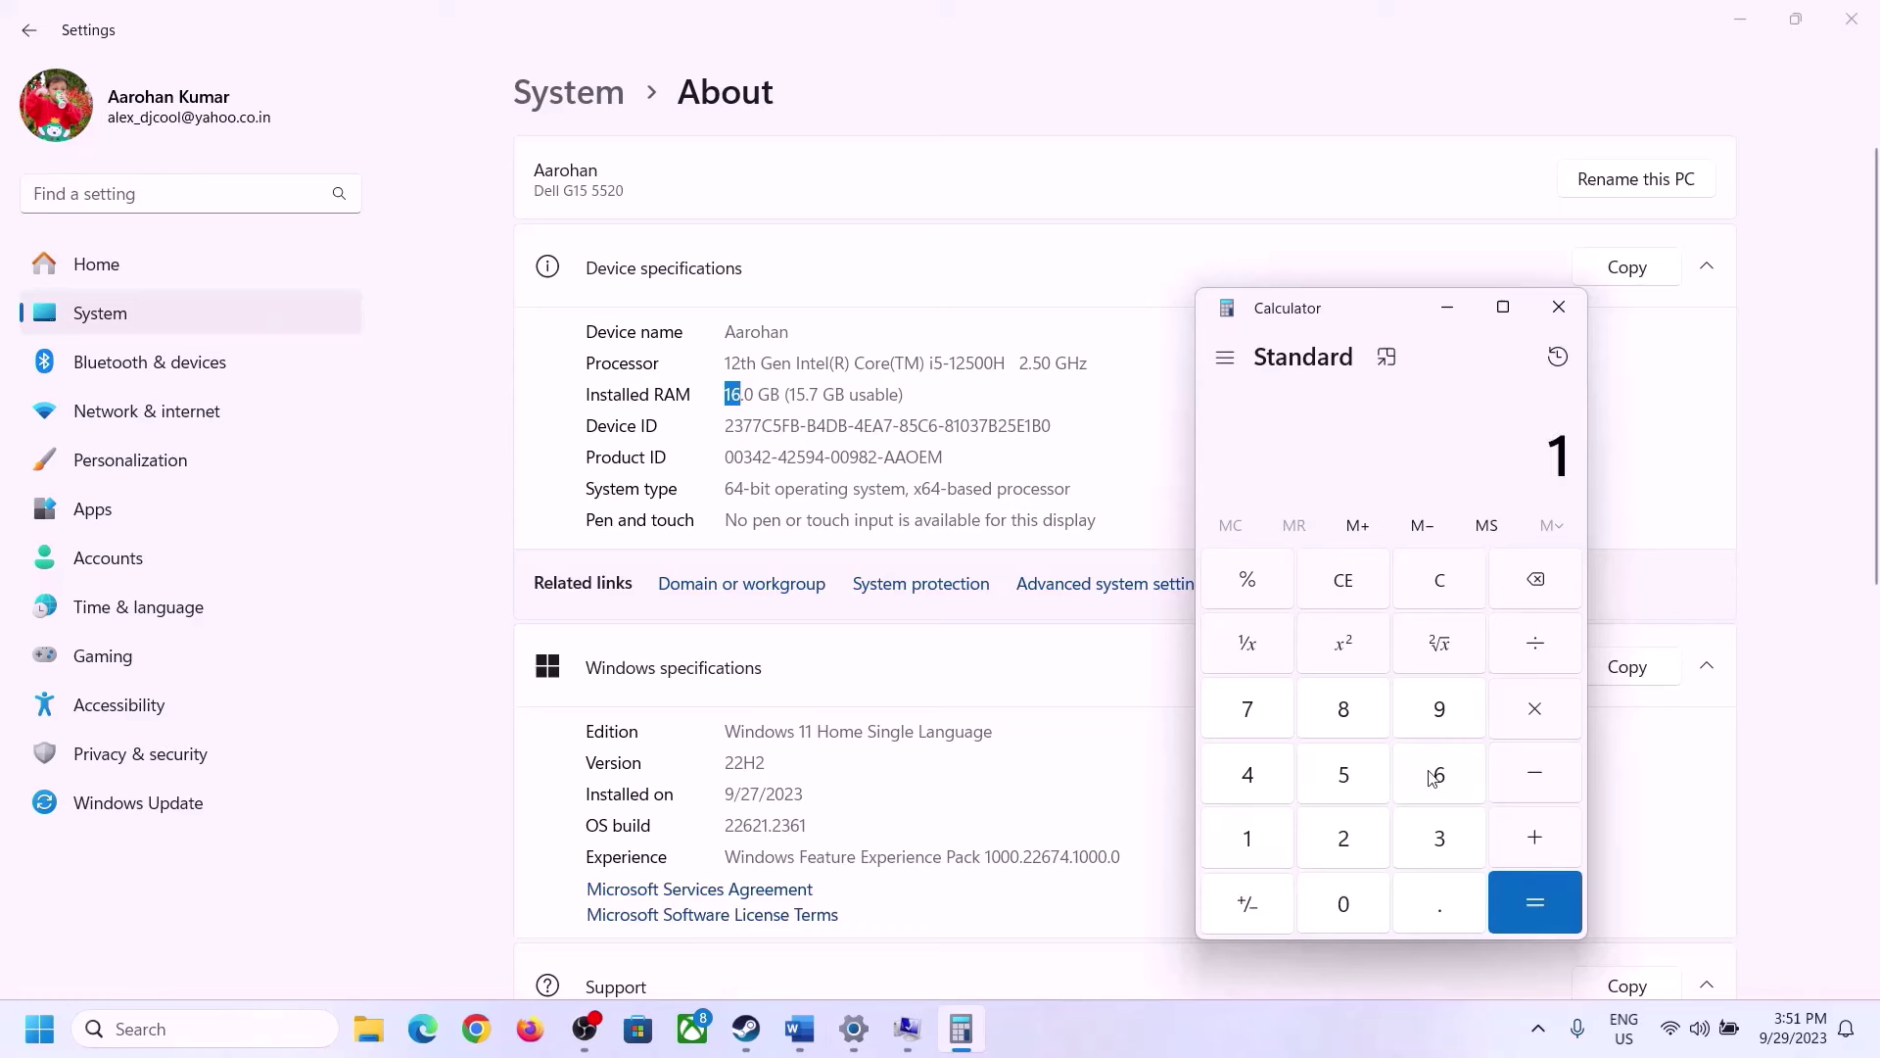
{"action": "left_click", "coordinate": [1439, 775]}
{"action": "left_click", "coordinate": [1534, 709]}
{"action": "left_click", "coordinate": [1260, 831]}
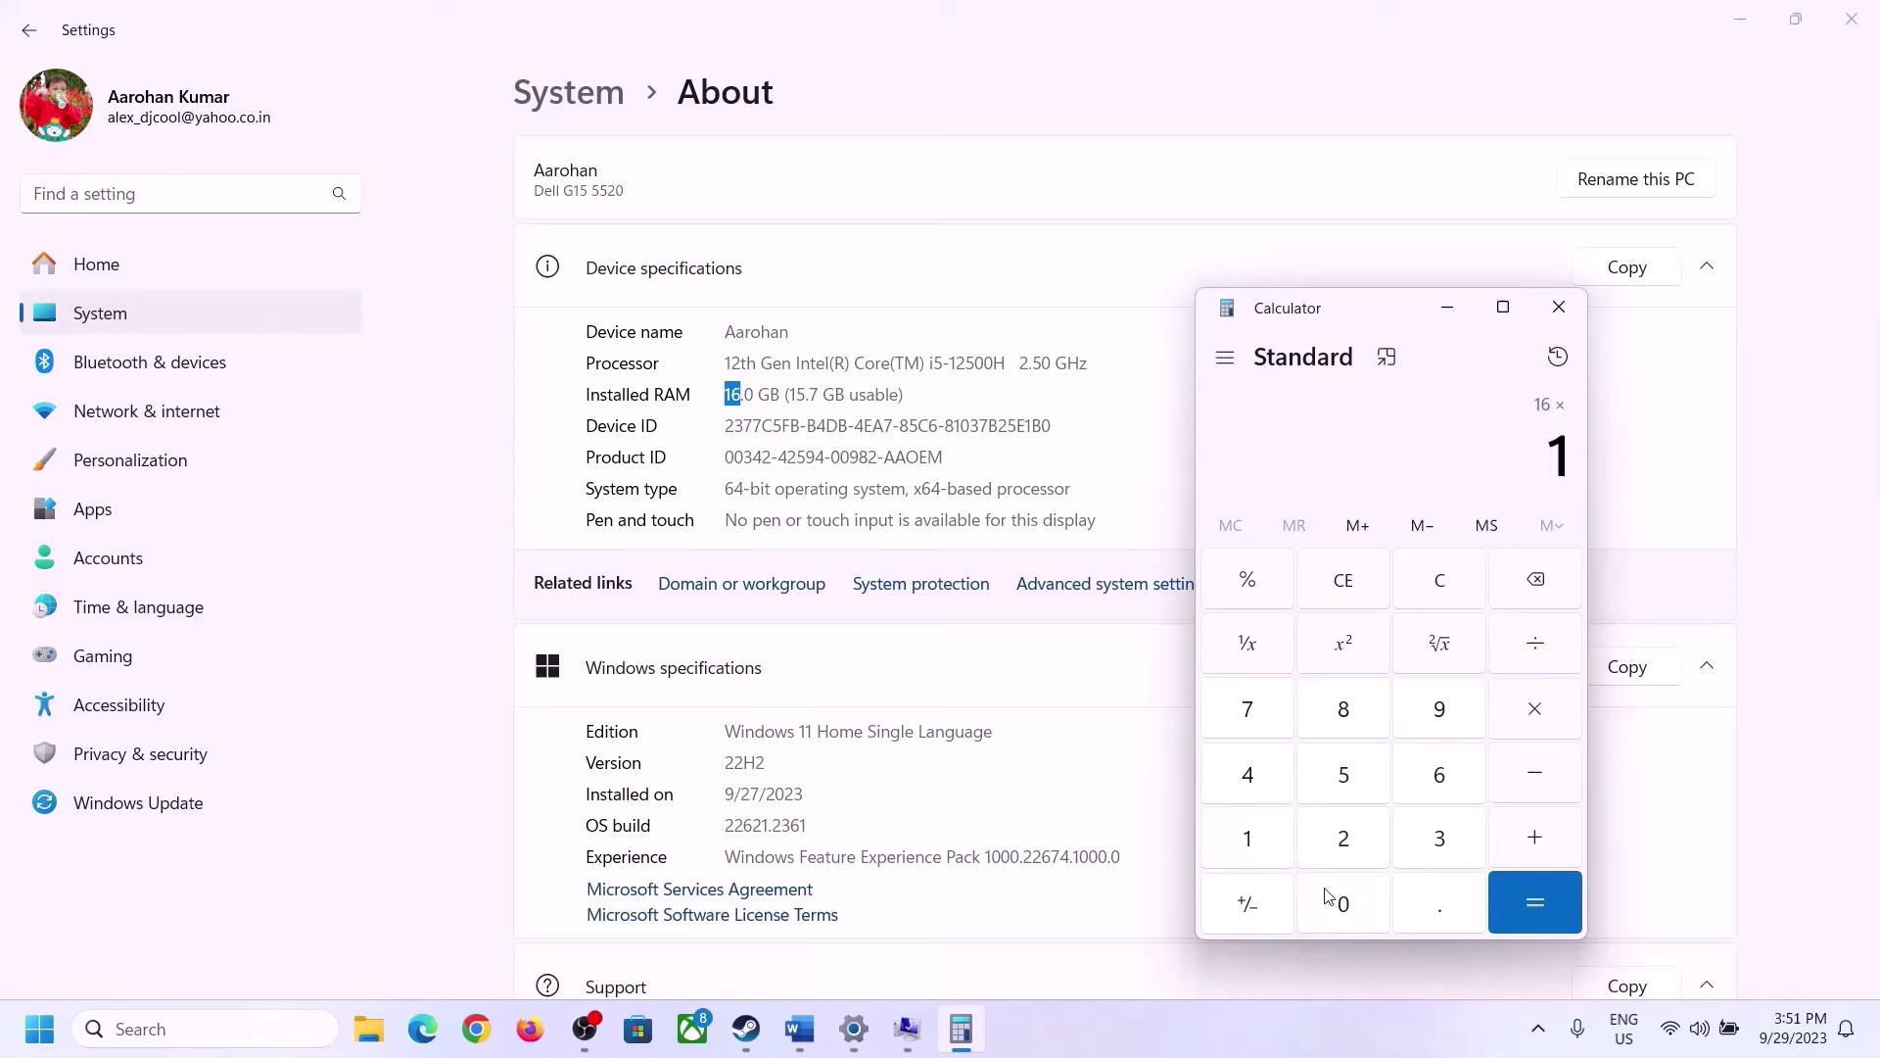
{"action": "left_click", "coordinate": [1328, 891]}
{"action": "left_click", "coordinate": [1343, 832]}
{"action": "left_click", "coordinate": [1254, 770]}
{"action": "left_click", "coordinate": [1513, 927]}
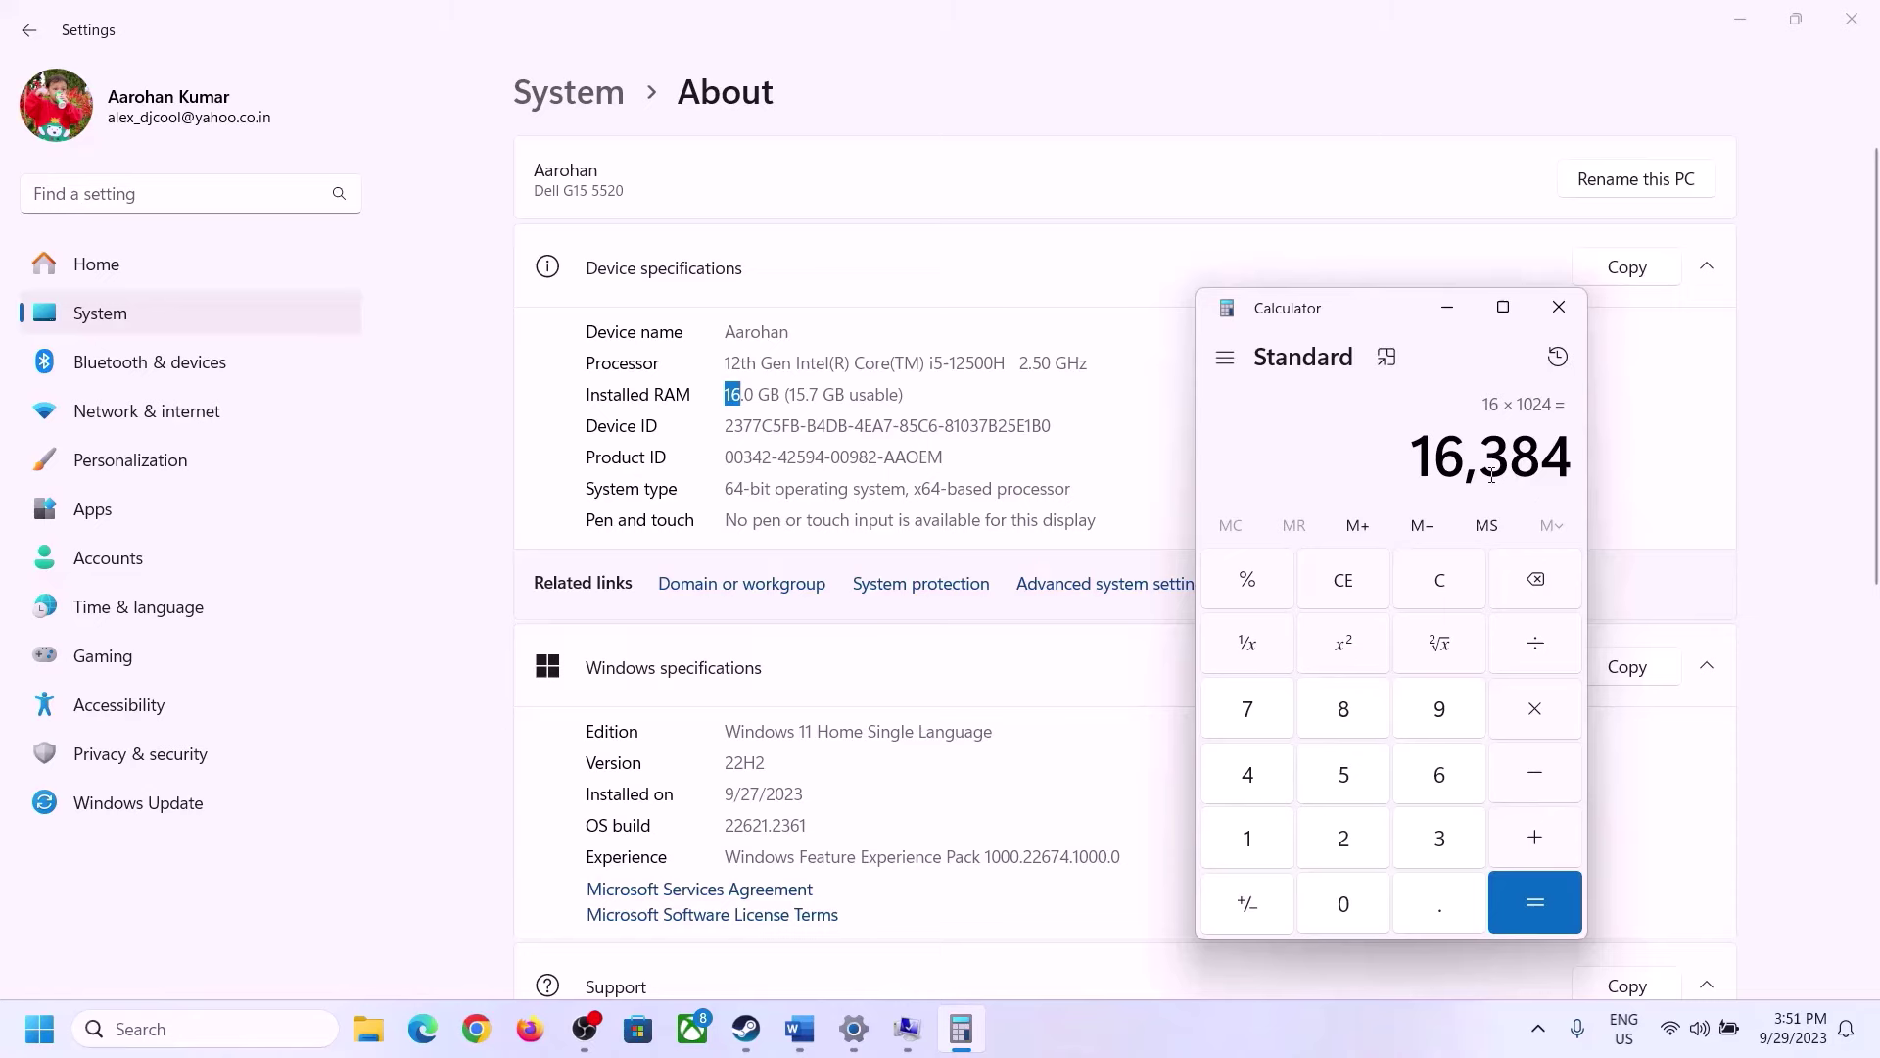
- Check the maximum size formula in the notes and multiply the RAM in megabytes by 3 in Calculator
{"action": "left_click", "coordinate": [798, 1028]}
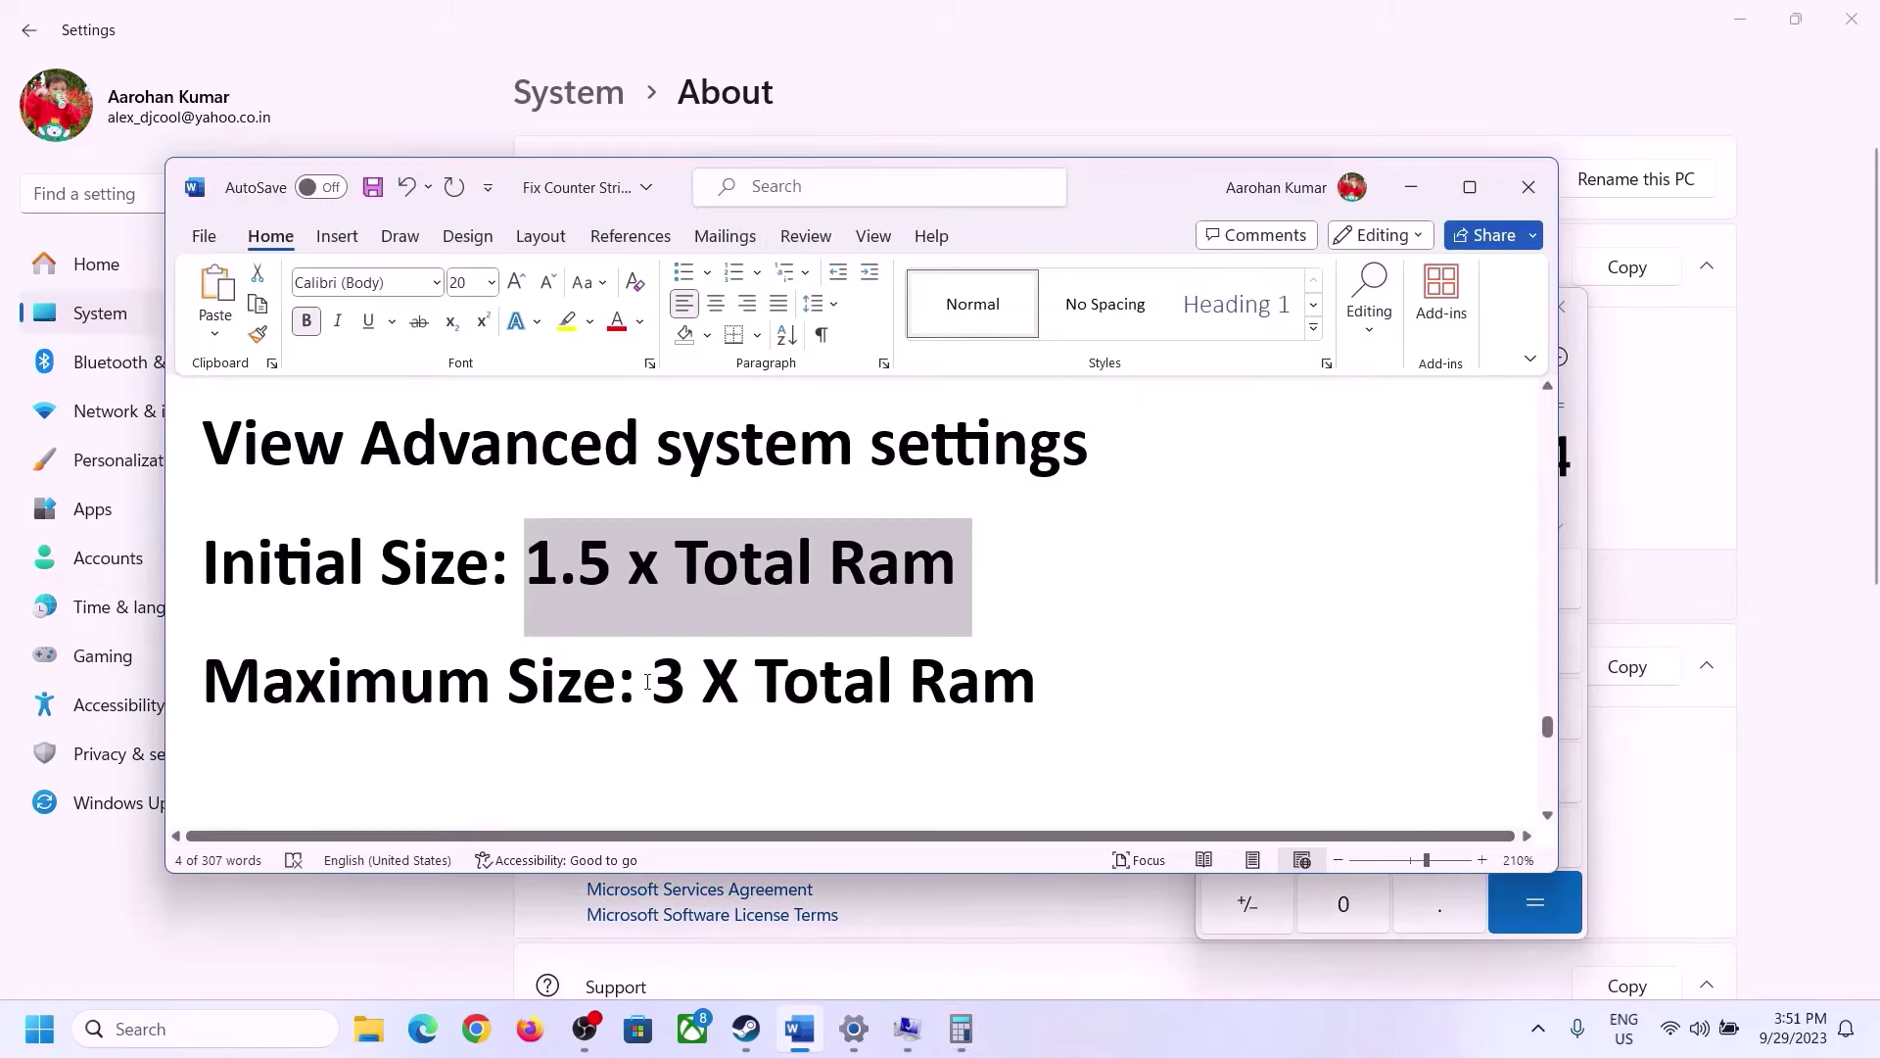
{"action": "left_click", "coordinate": [961, 1029]}
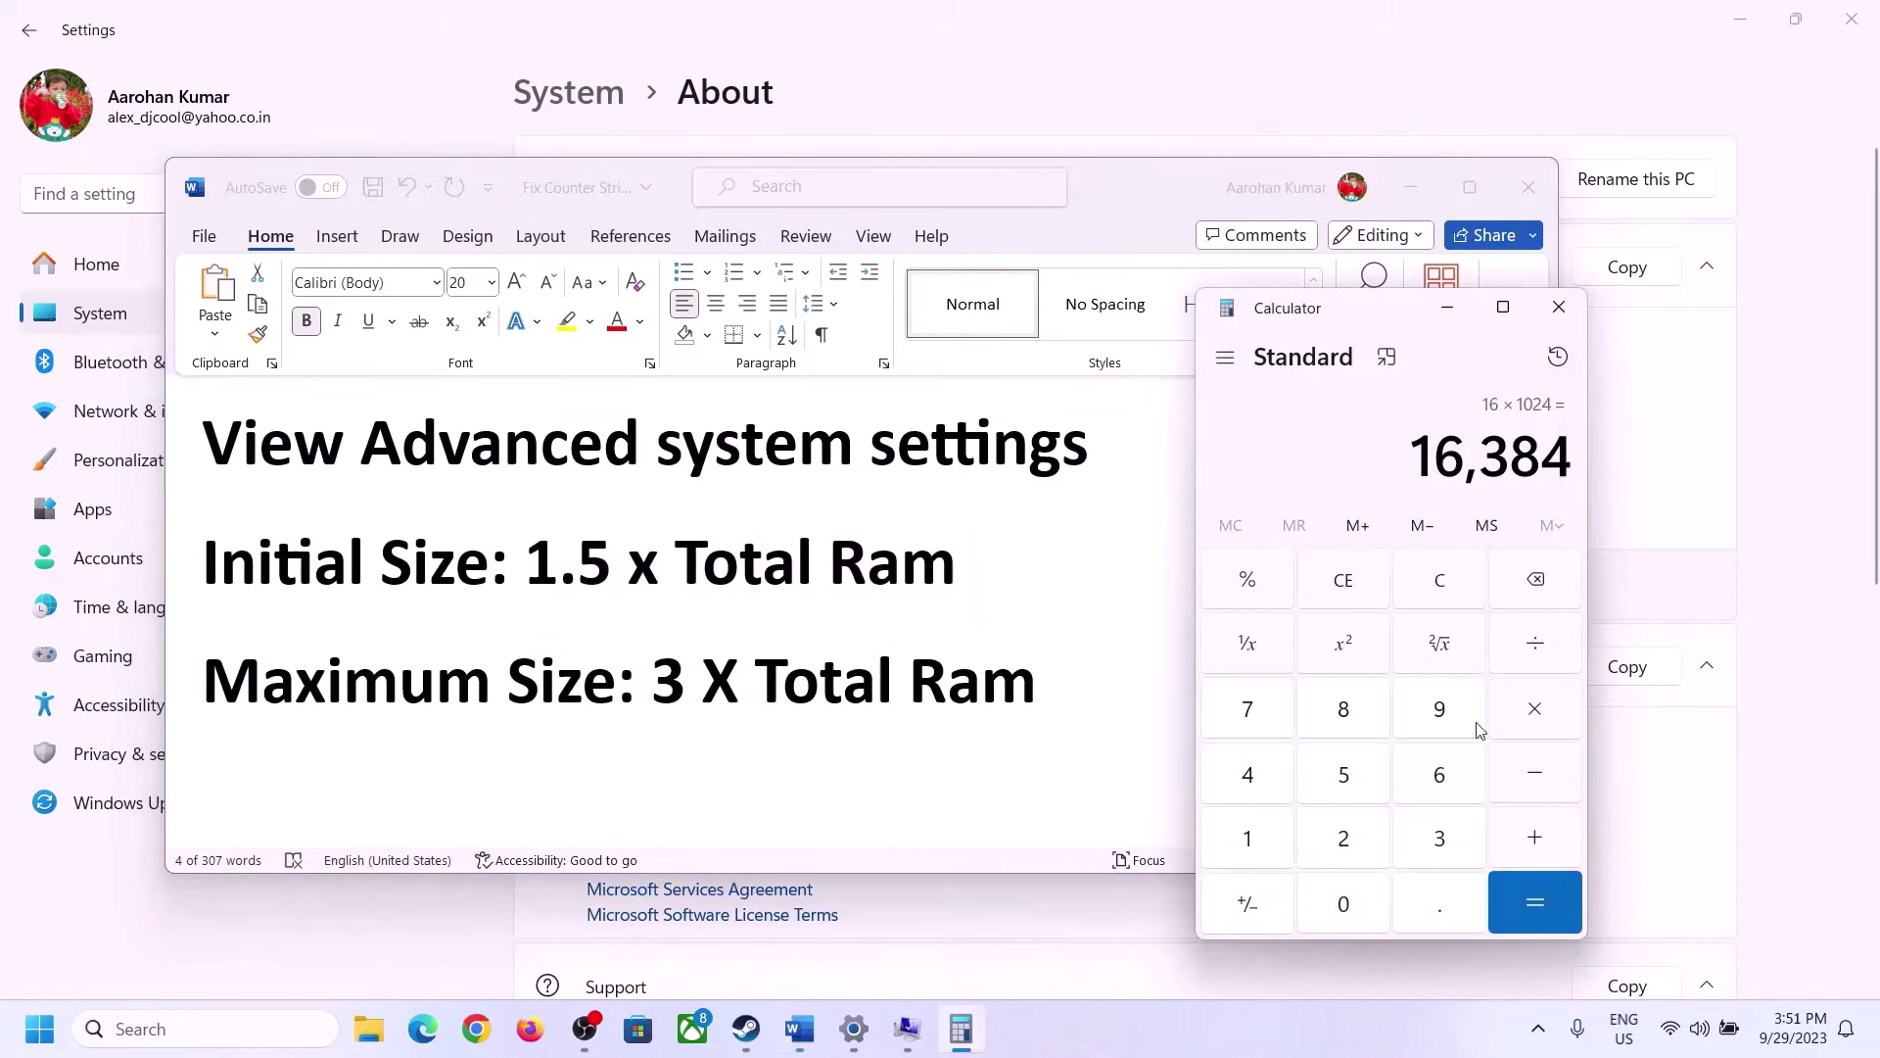
{"action": "left_click", "coordinate": [1536, 720]}
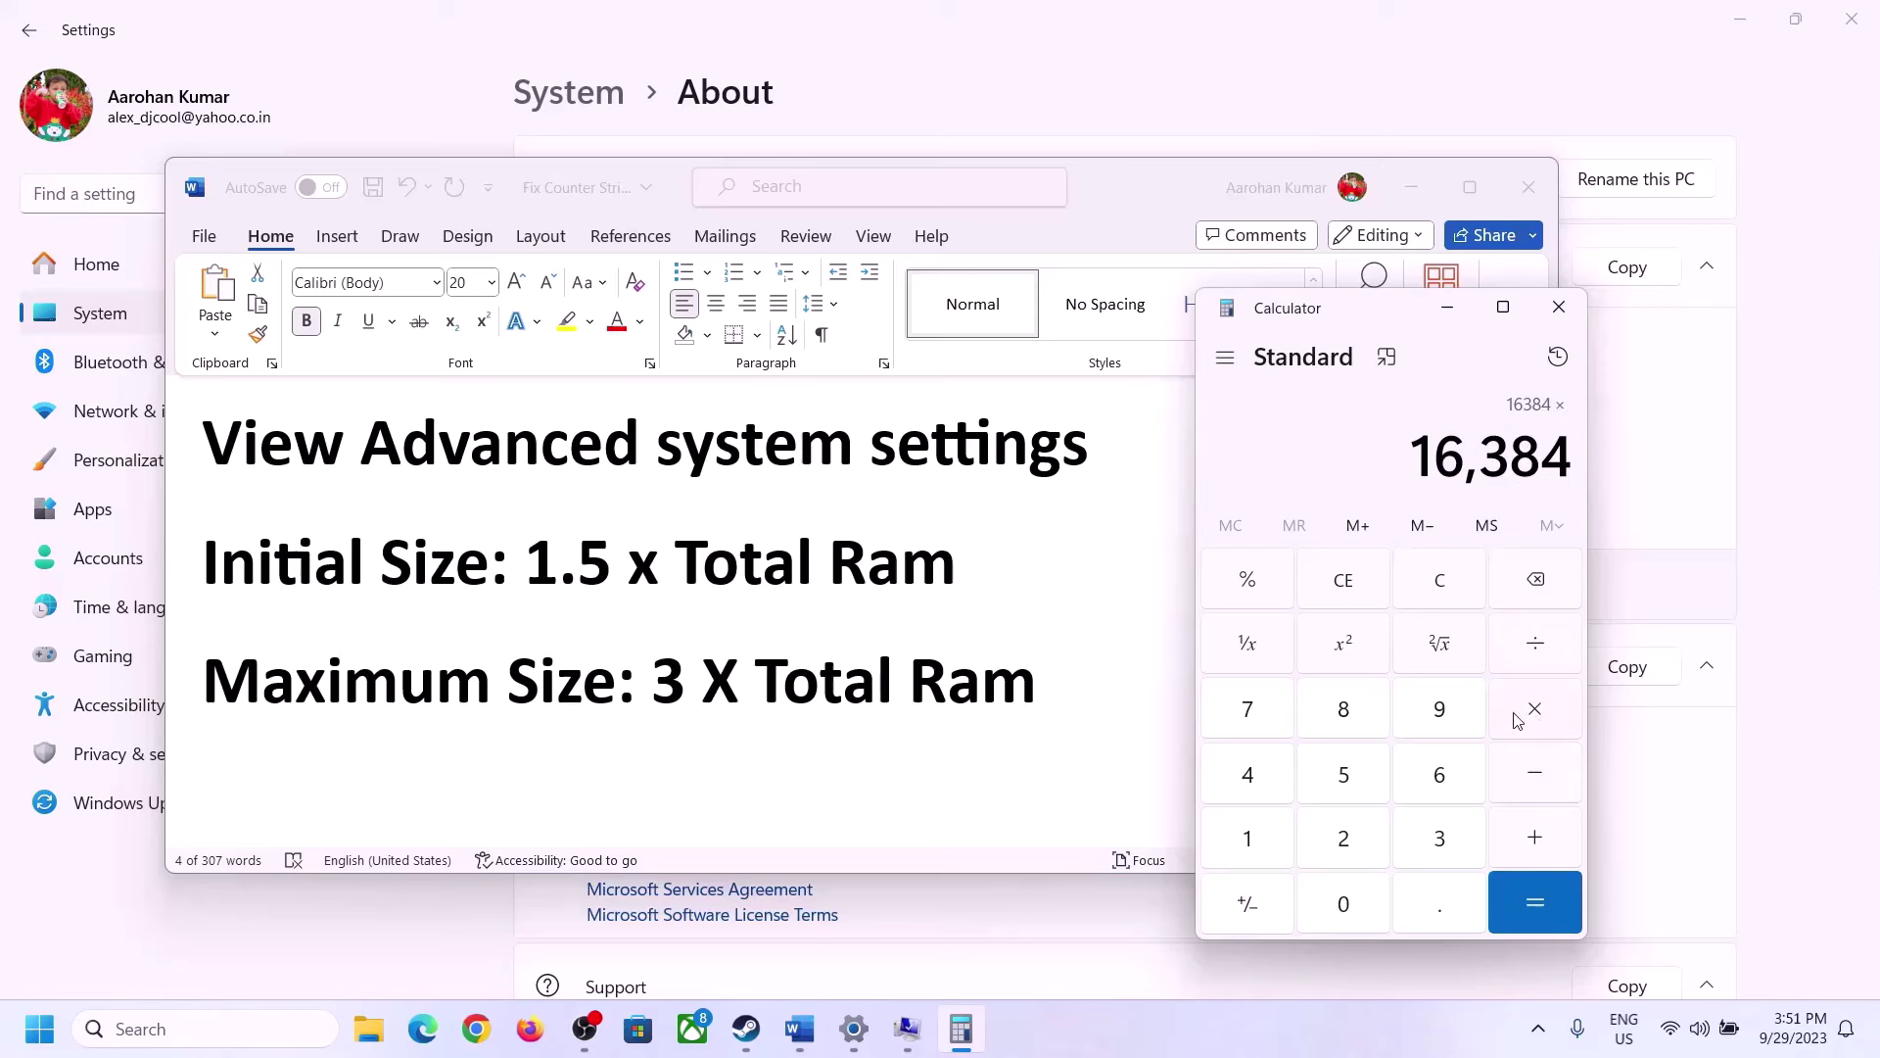
{"action": "left_click", "coordinate": [1414, 845]}
{"action": "left_click", "coordinate": [1549, 899]}
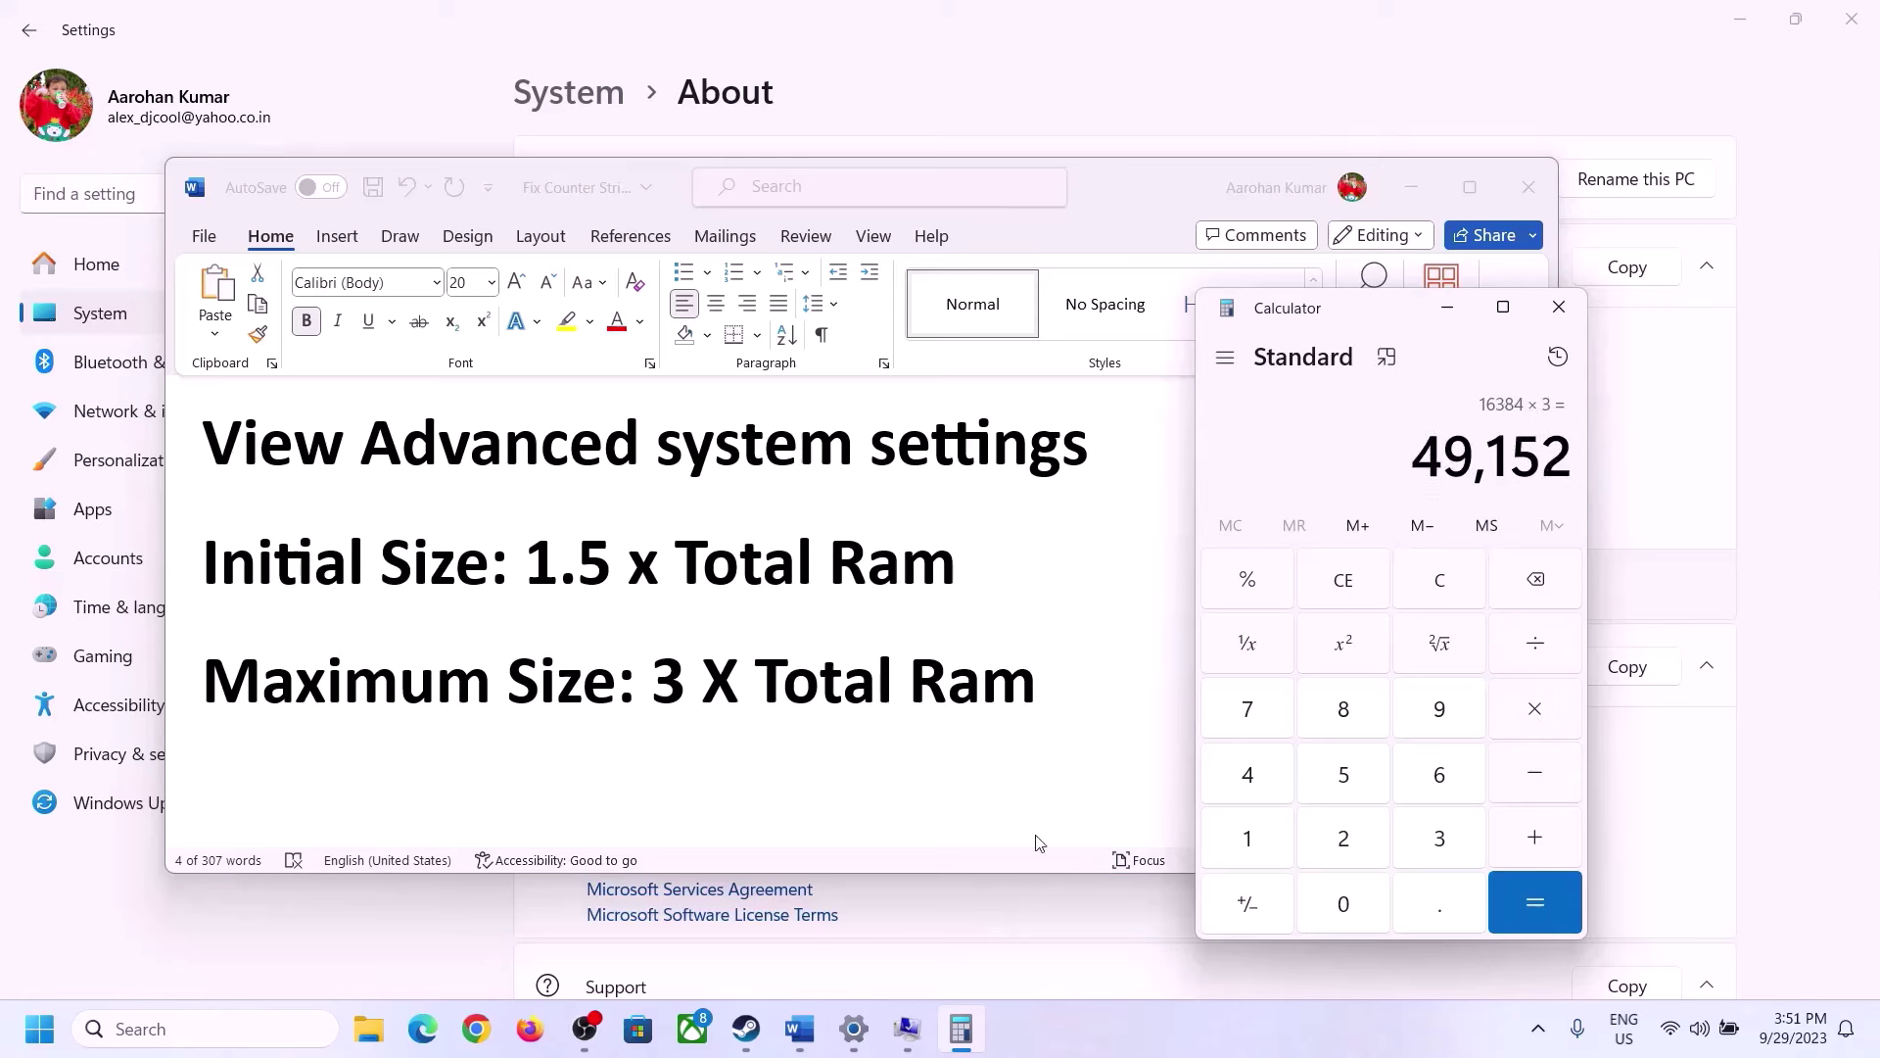
- Set drive C's maximum paging file size to 49152 MB, apply the custom size and accept the Virtual Memory changes
{"action": "left_click", "coordinate": [908, 1033]}
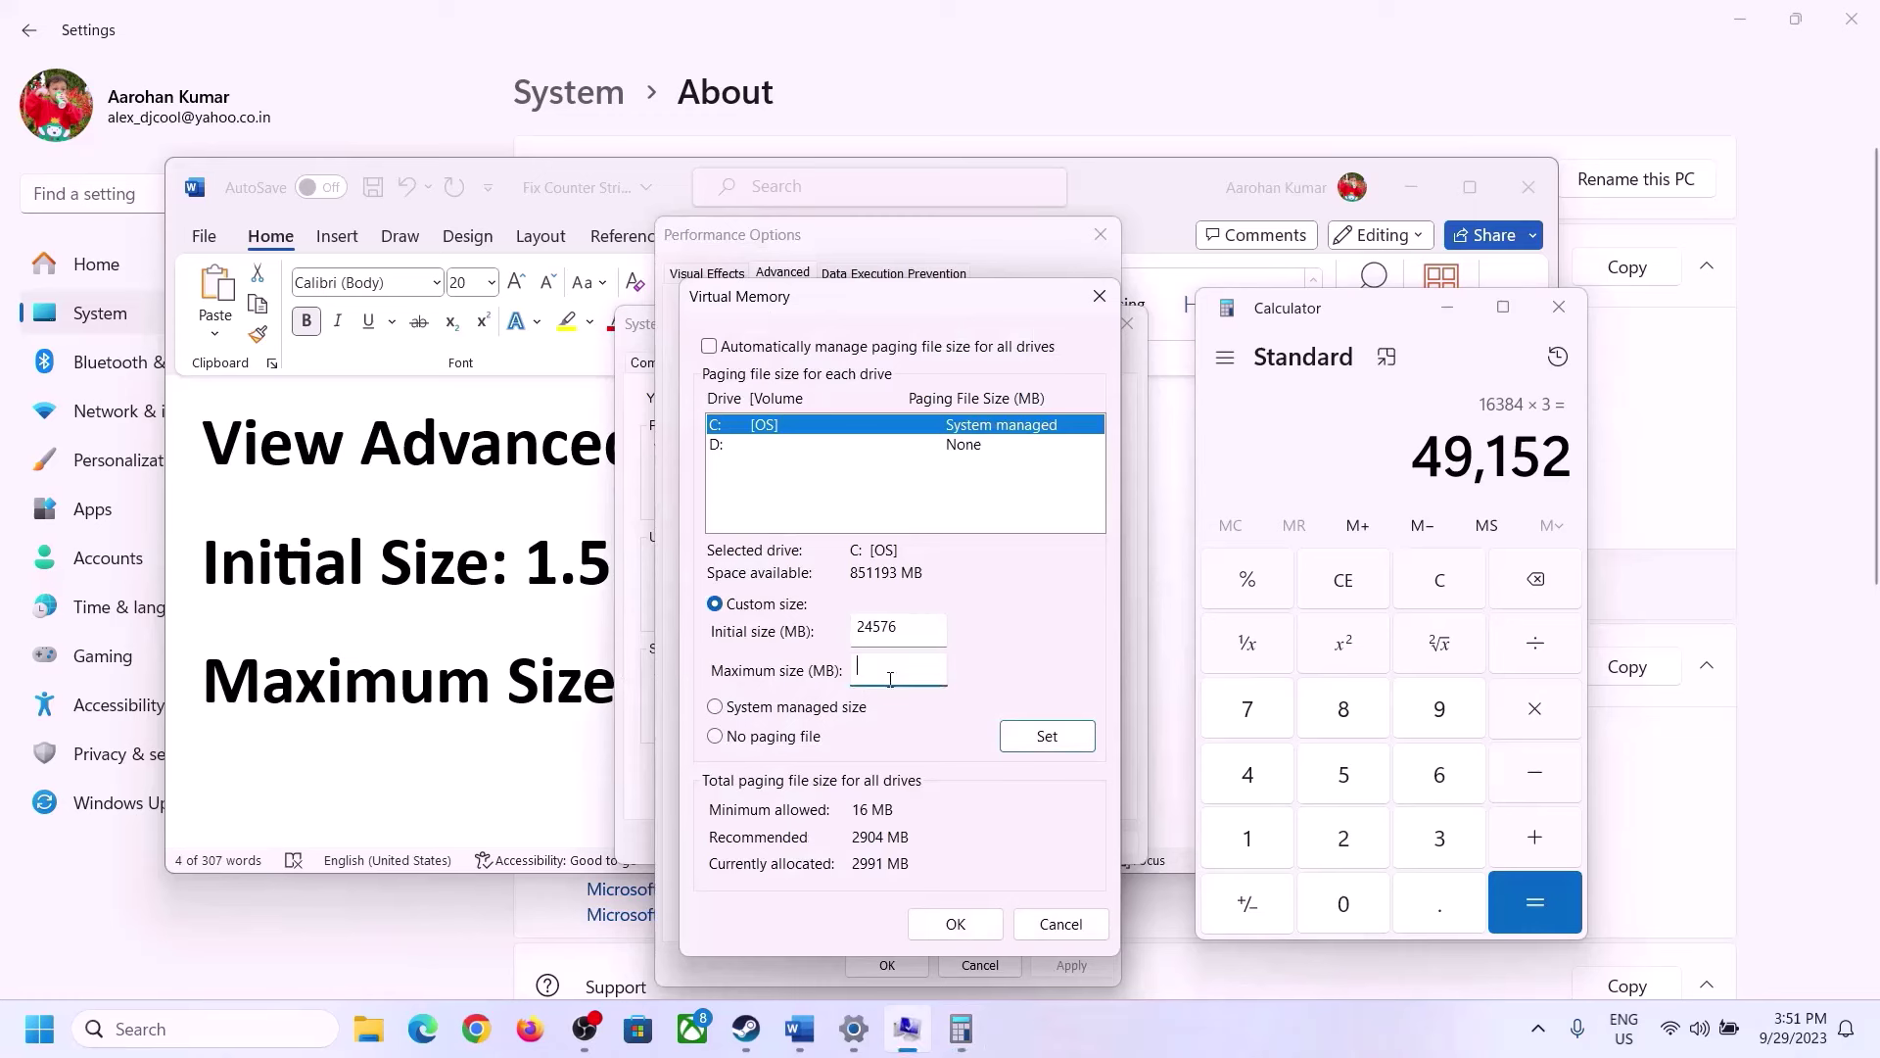
{"action": "type", "text": "49152"}
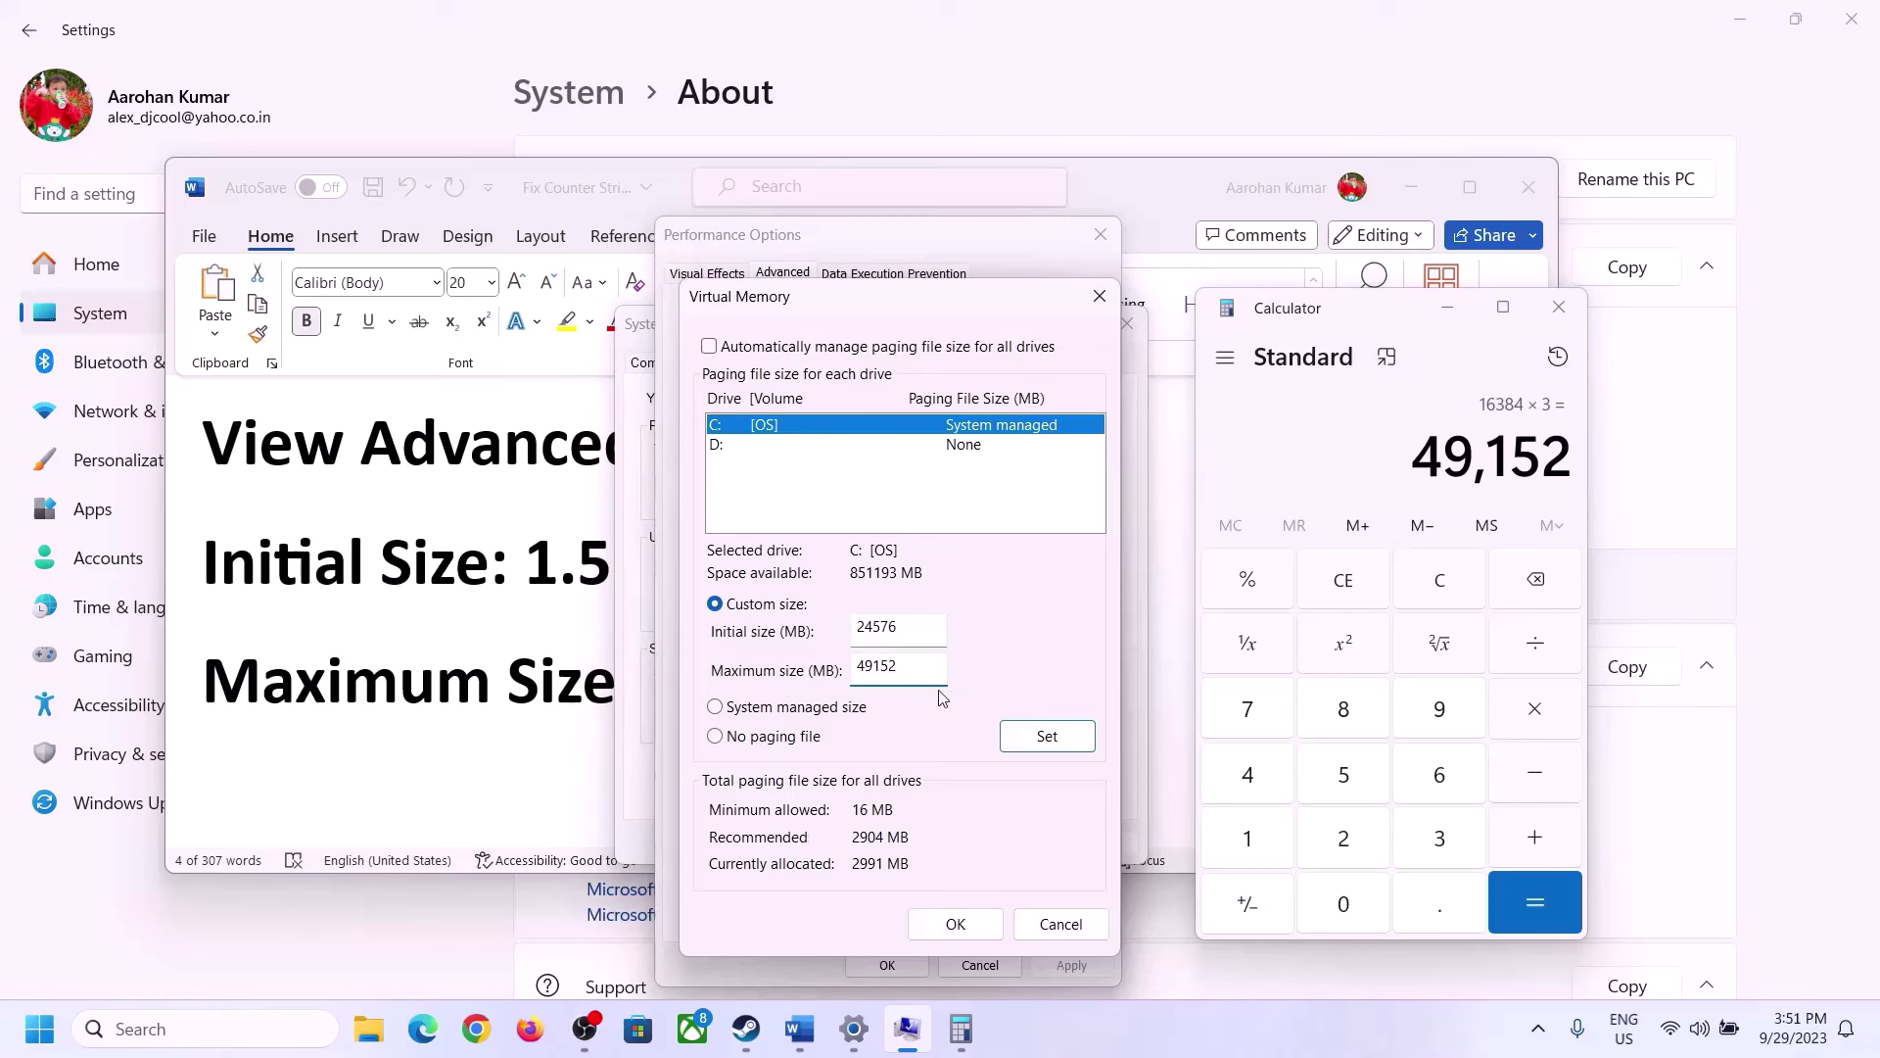
{"action": "left_click", "coordinate": [1047, 739]}
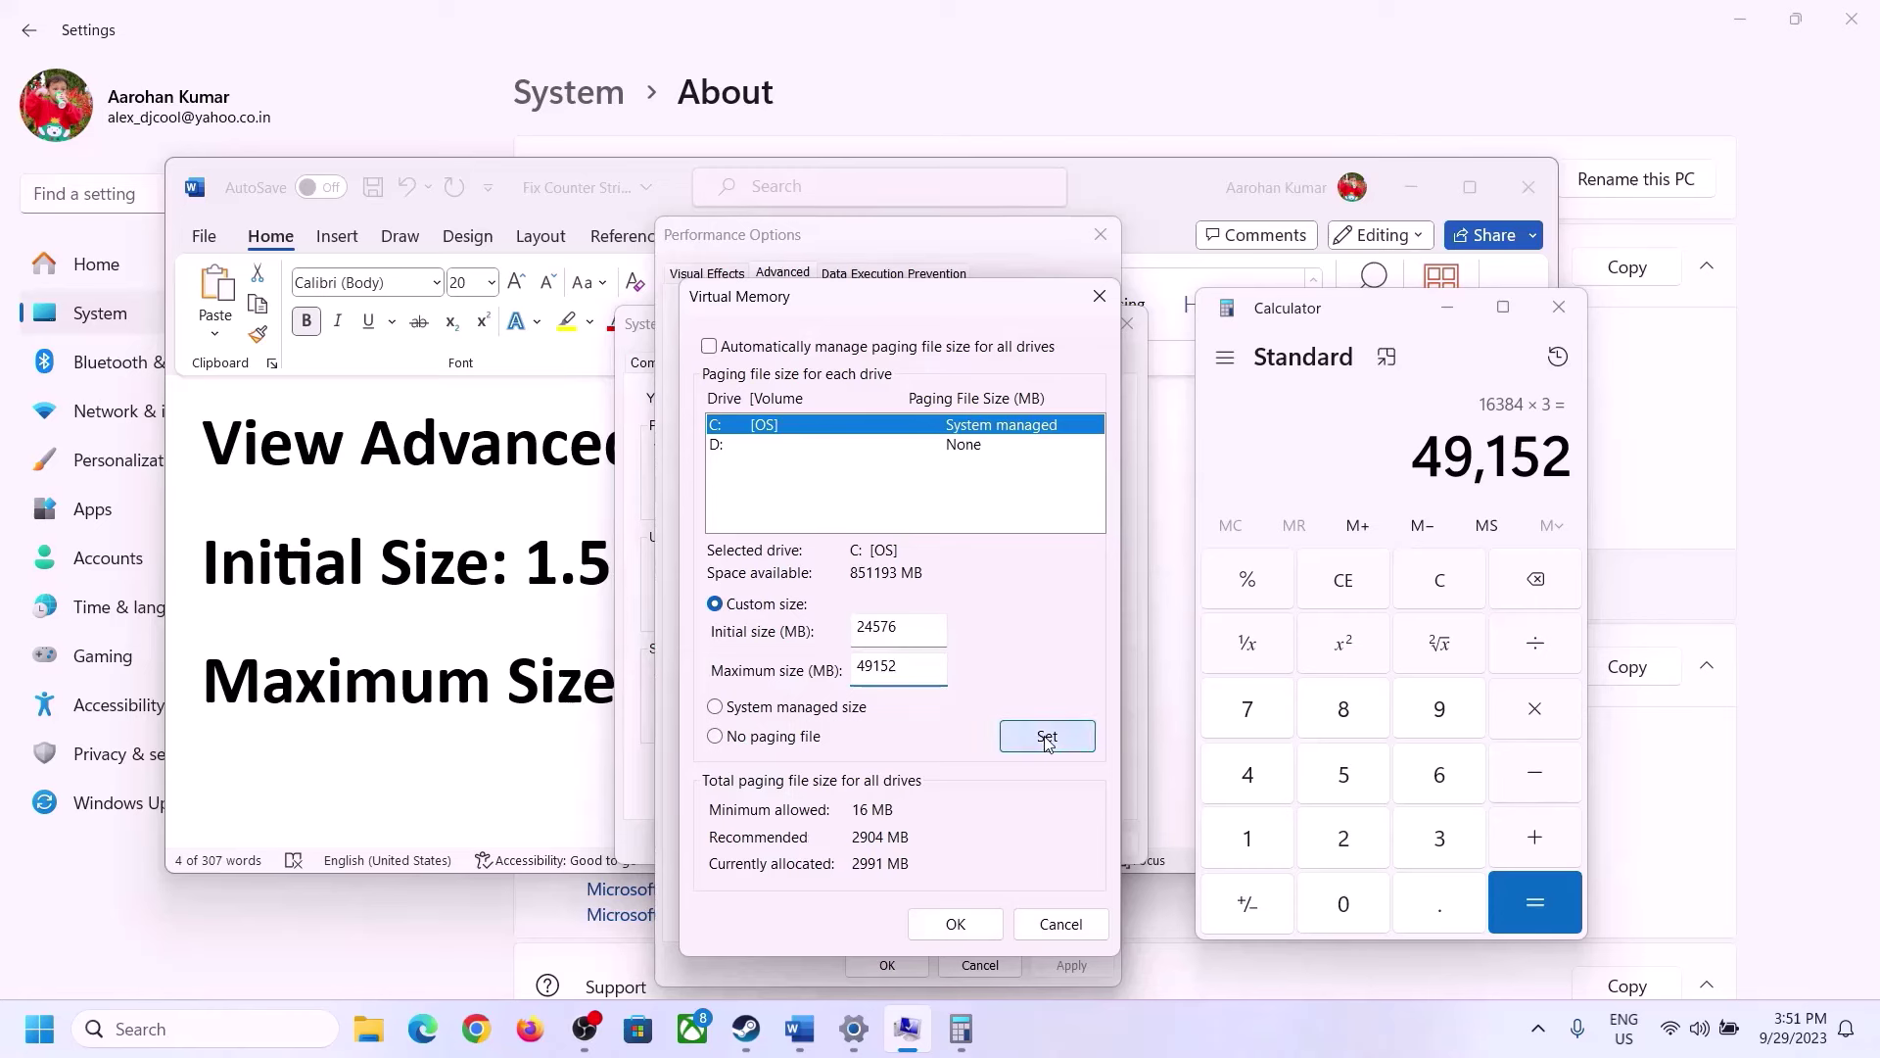
{"action": "left_click", "coordinate": [955, 926]}
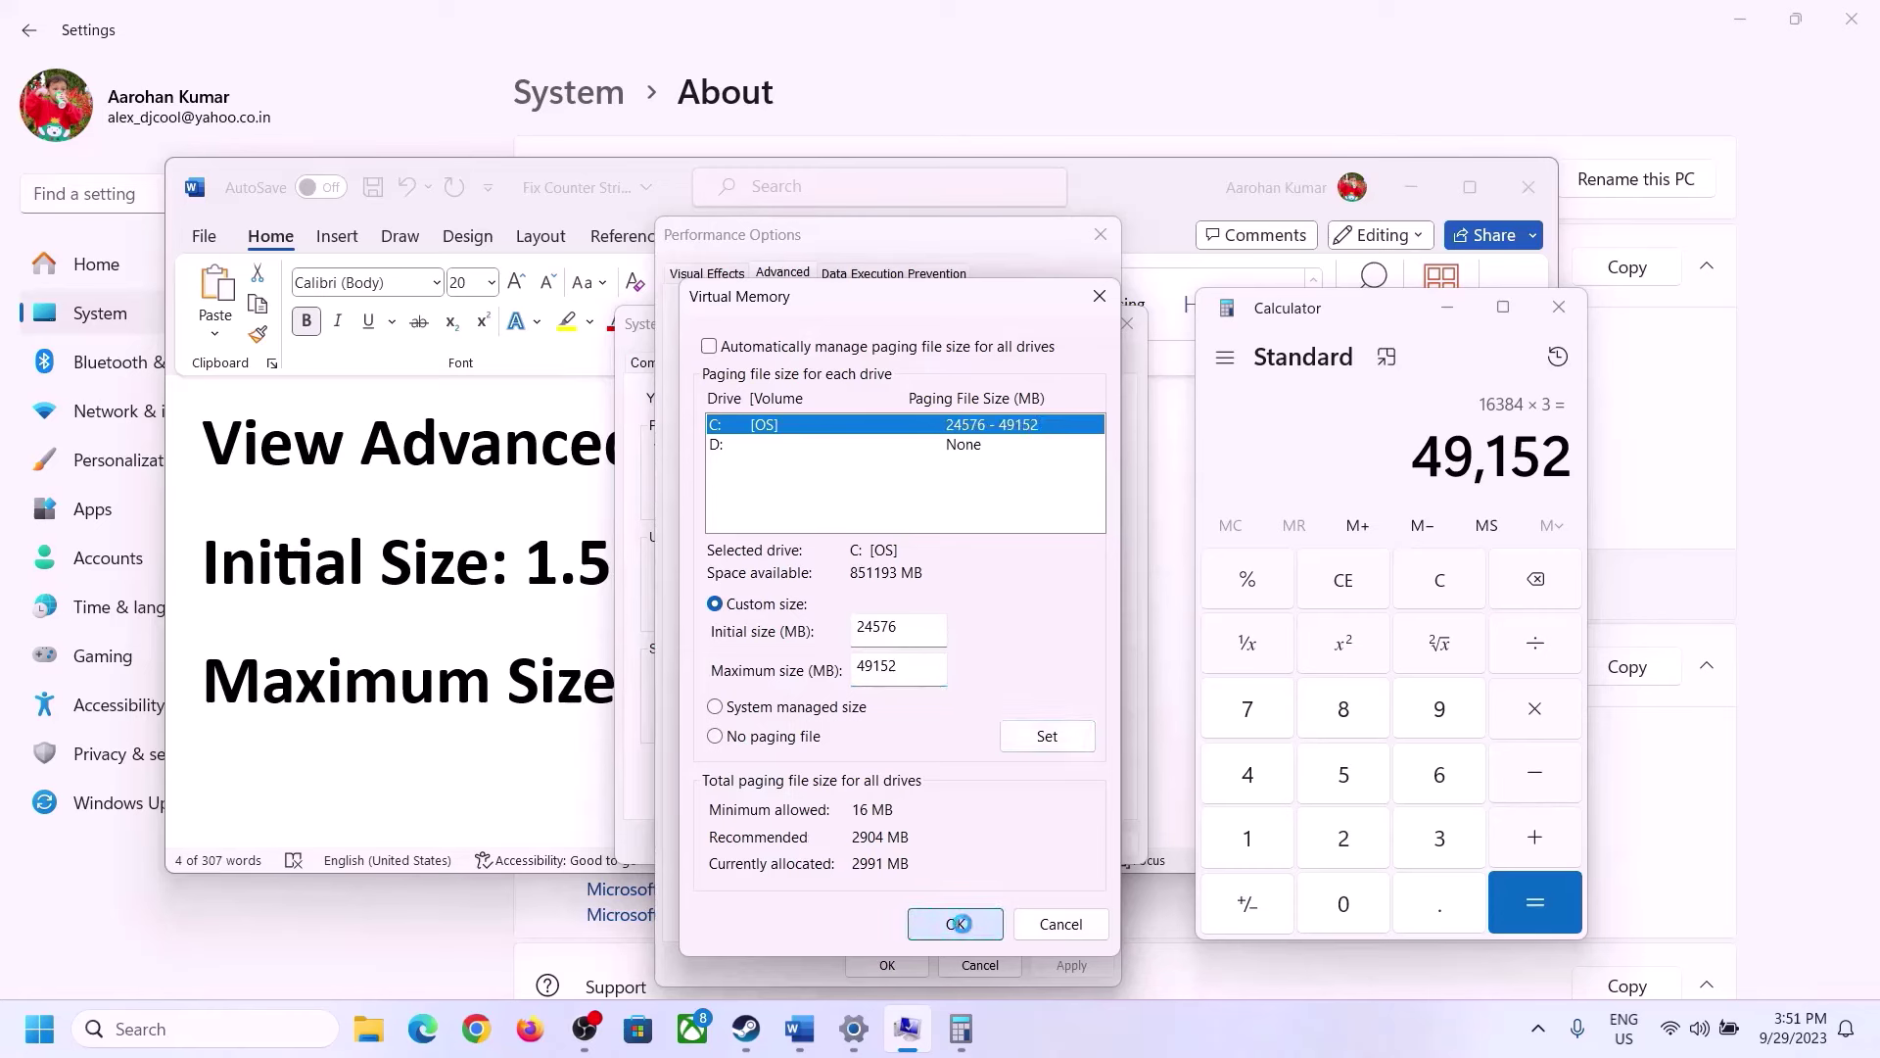
{"action": "left_click", "coordinate": [1168, 607]}
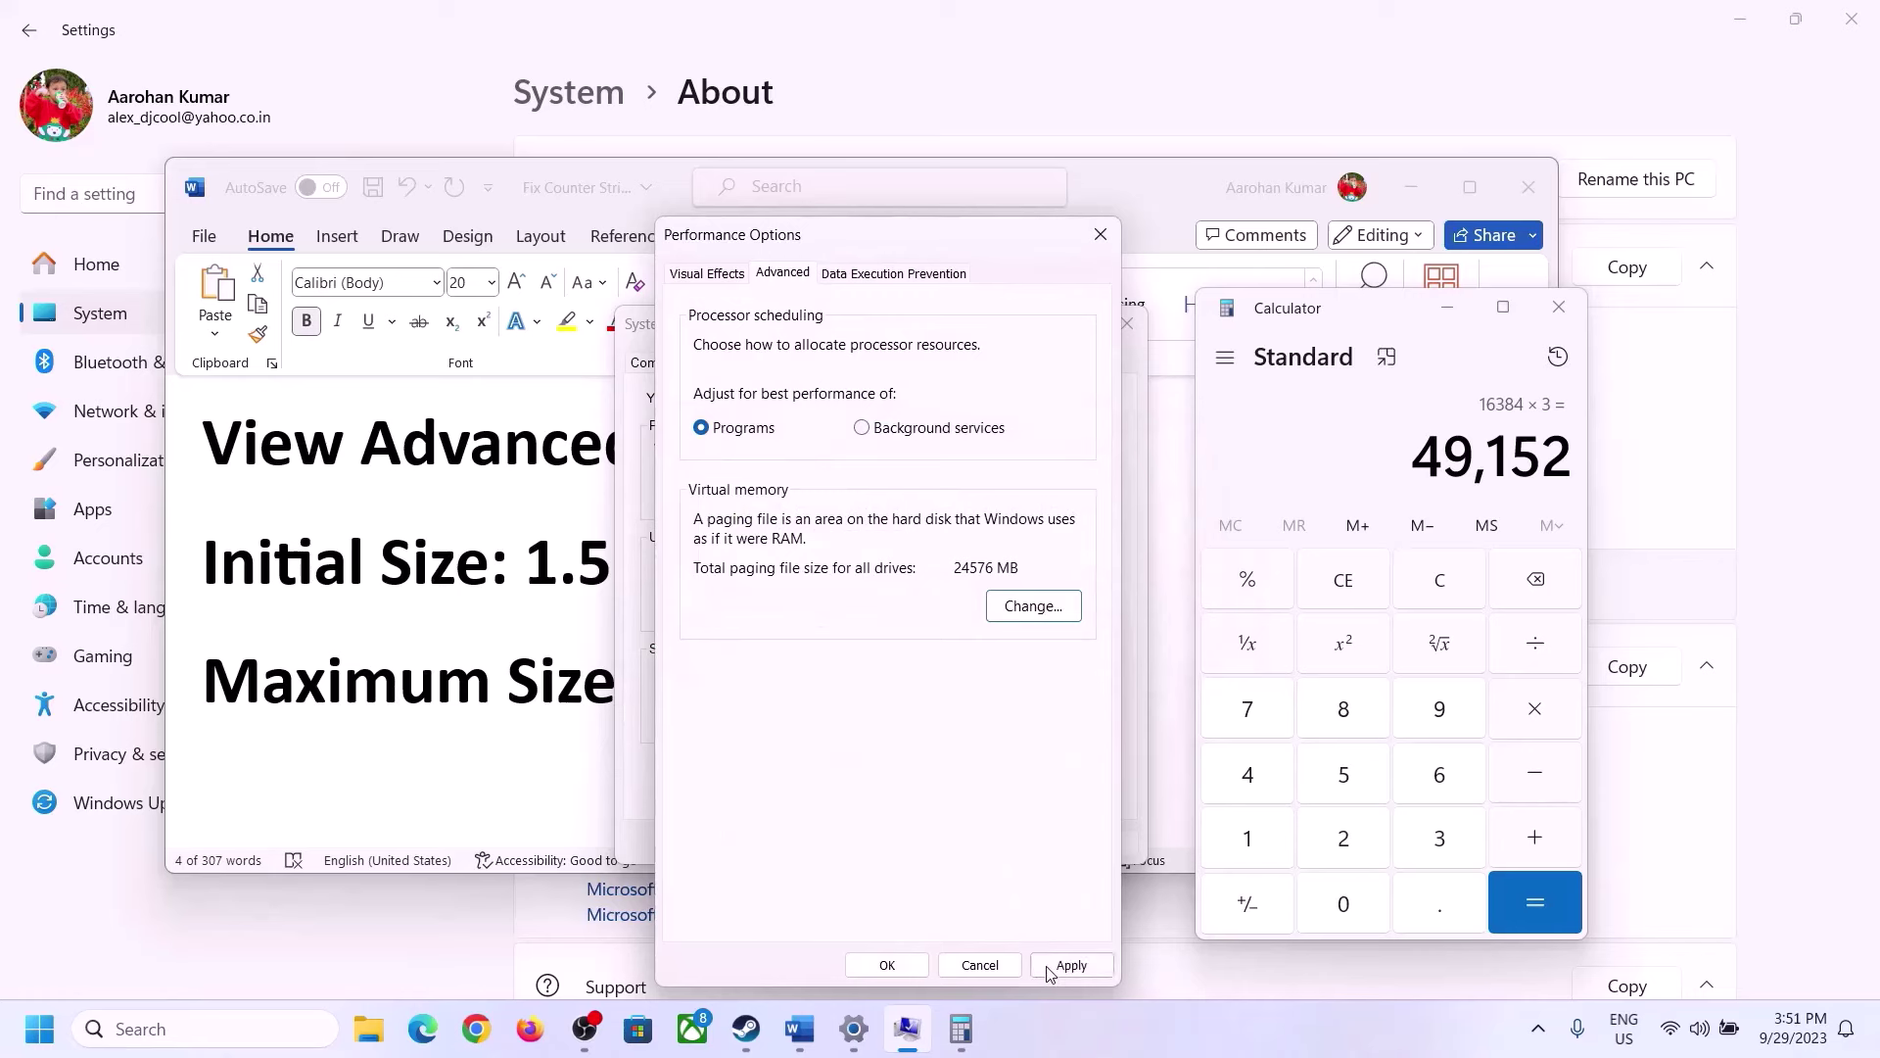
- Confirm the Performance Options and System Properties dialogs and dismiss the restart prompt without restarting
{"action": "left_click", "coordinate": [886, 966]}
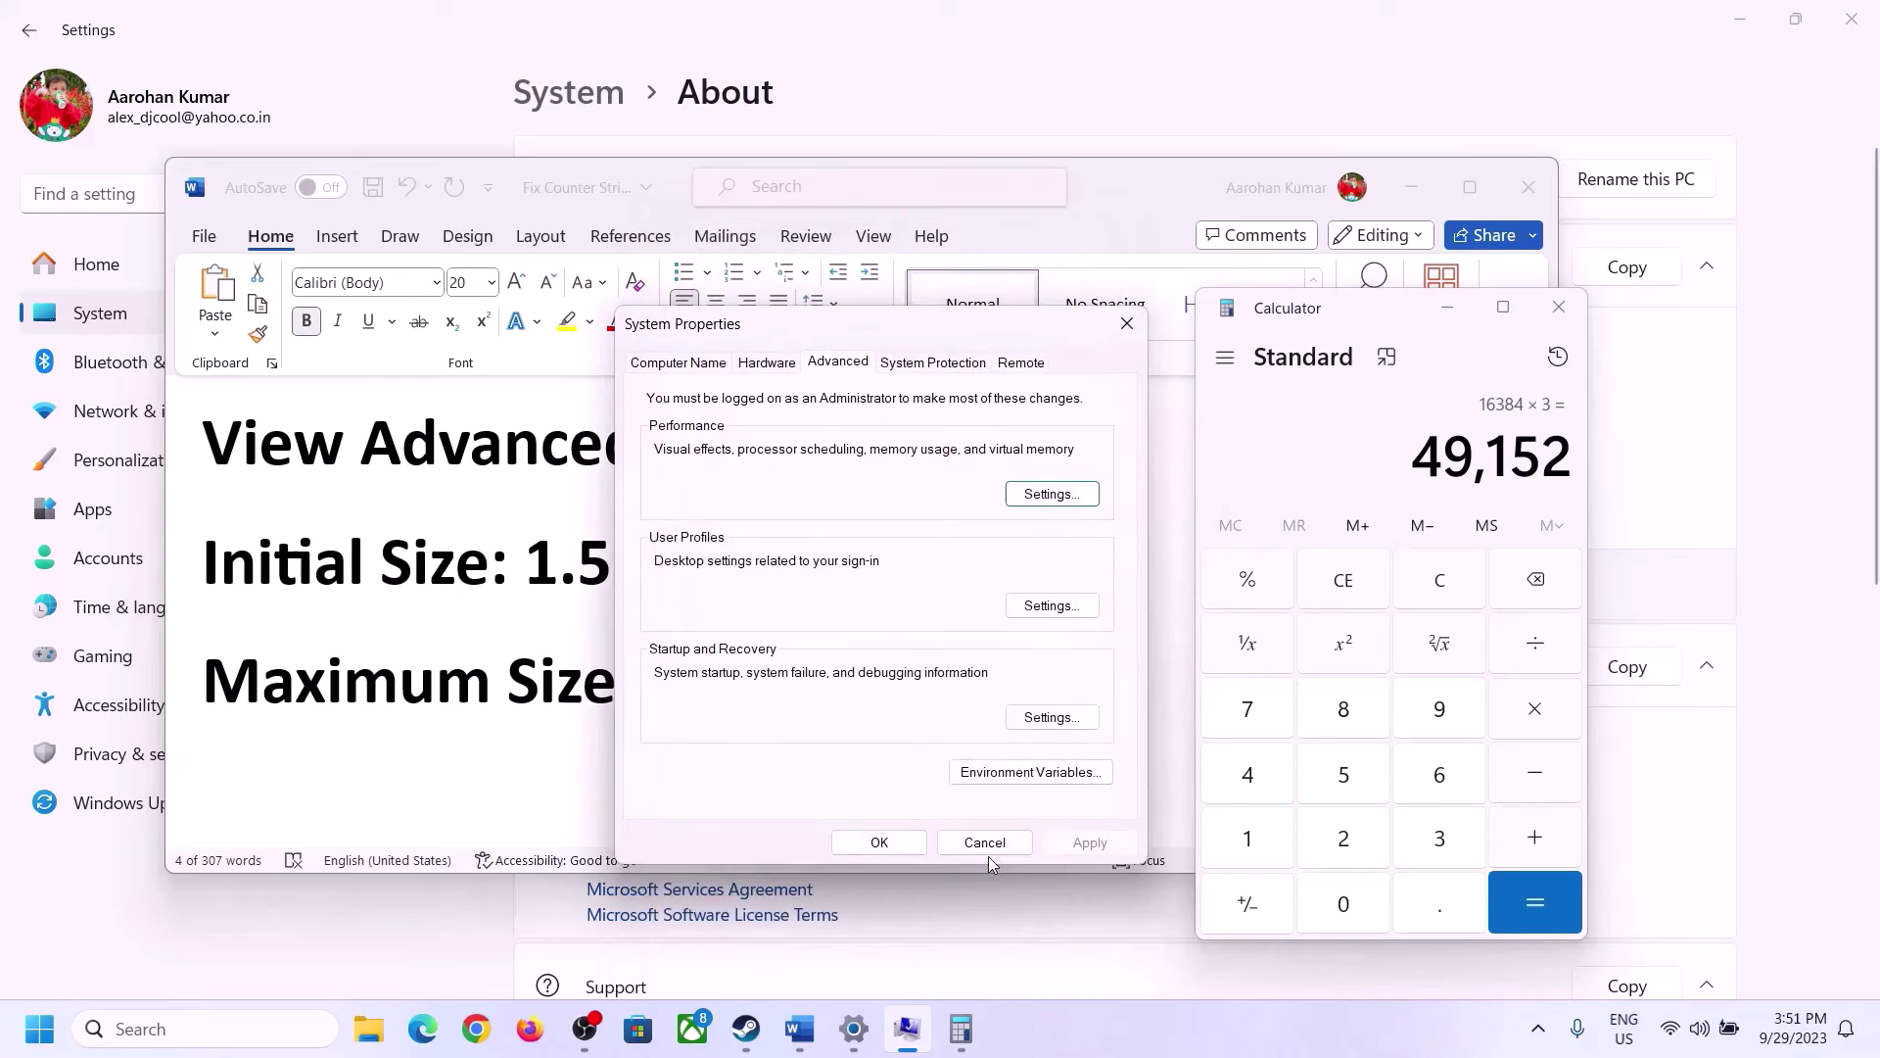
{"action": "left_click", "coordinate": [893, 843]}
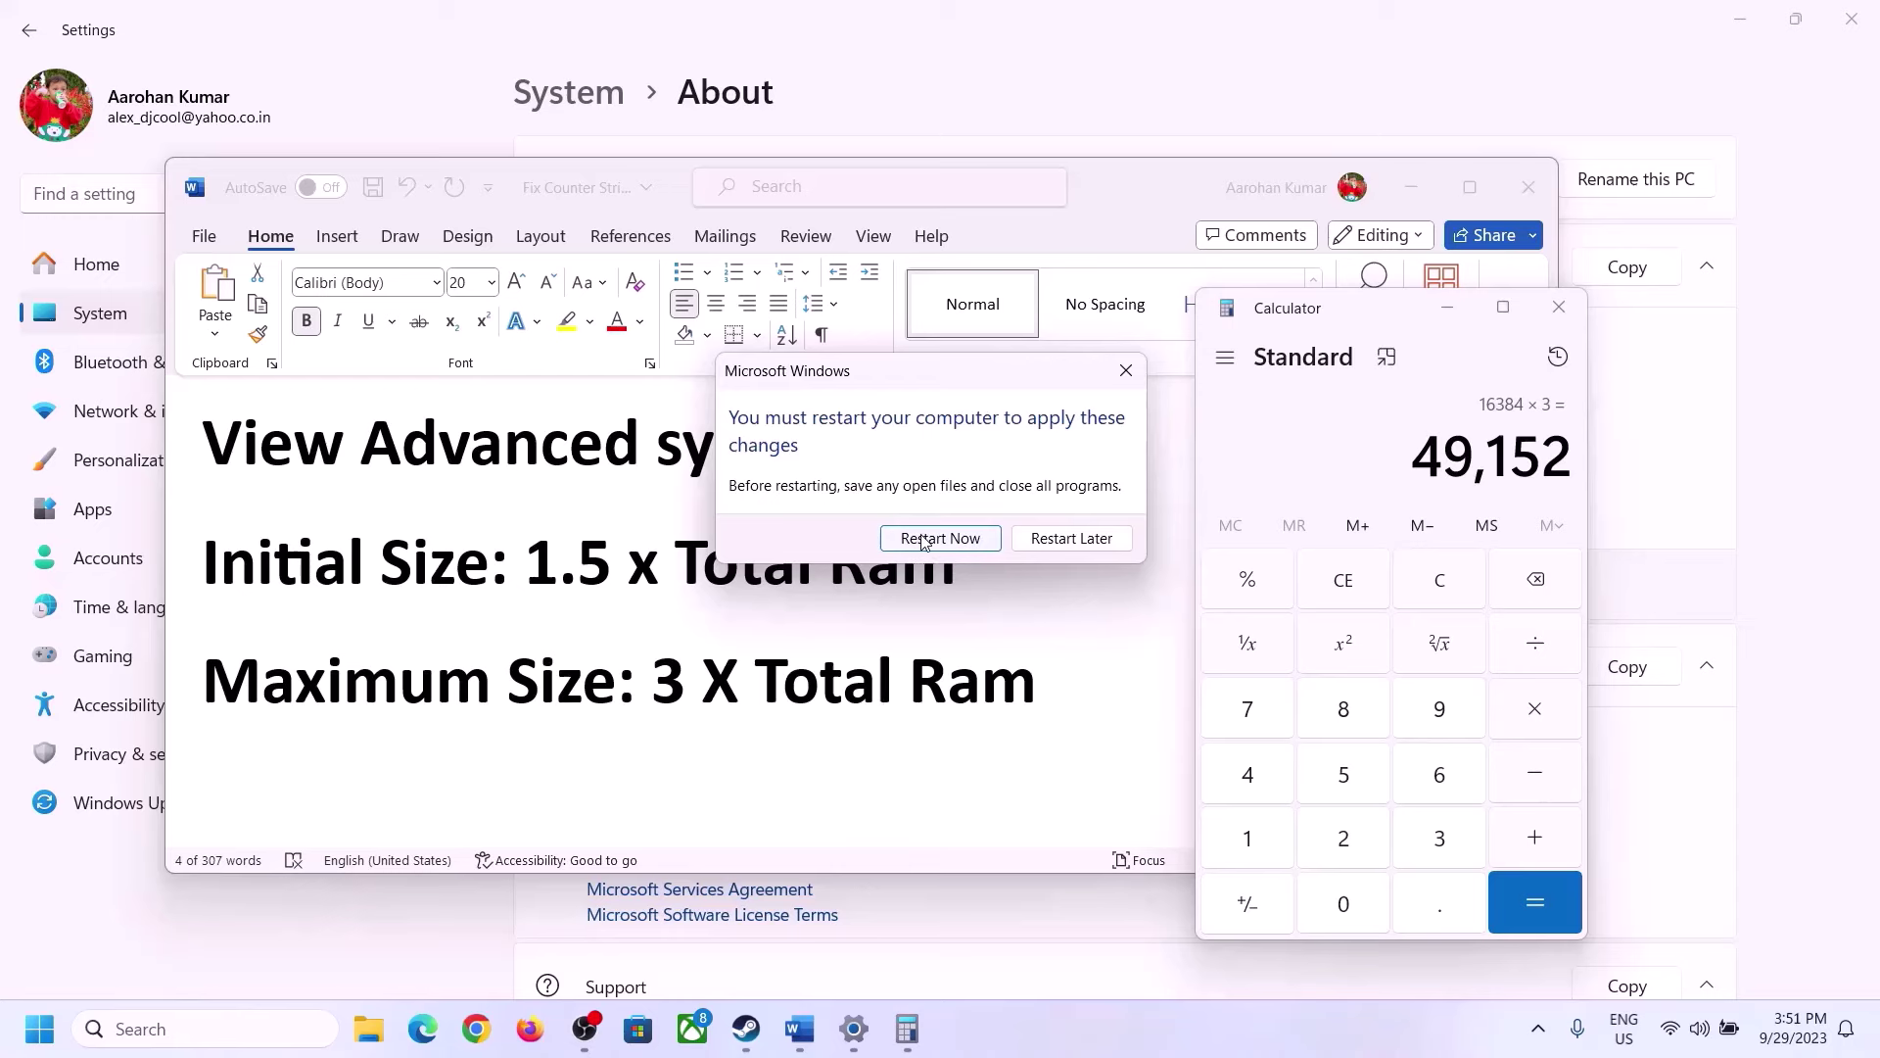
{"action": "left_click", "coordinate": [1126, 370]}
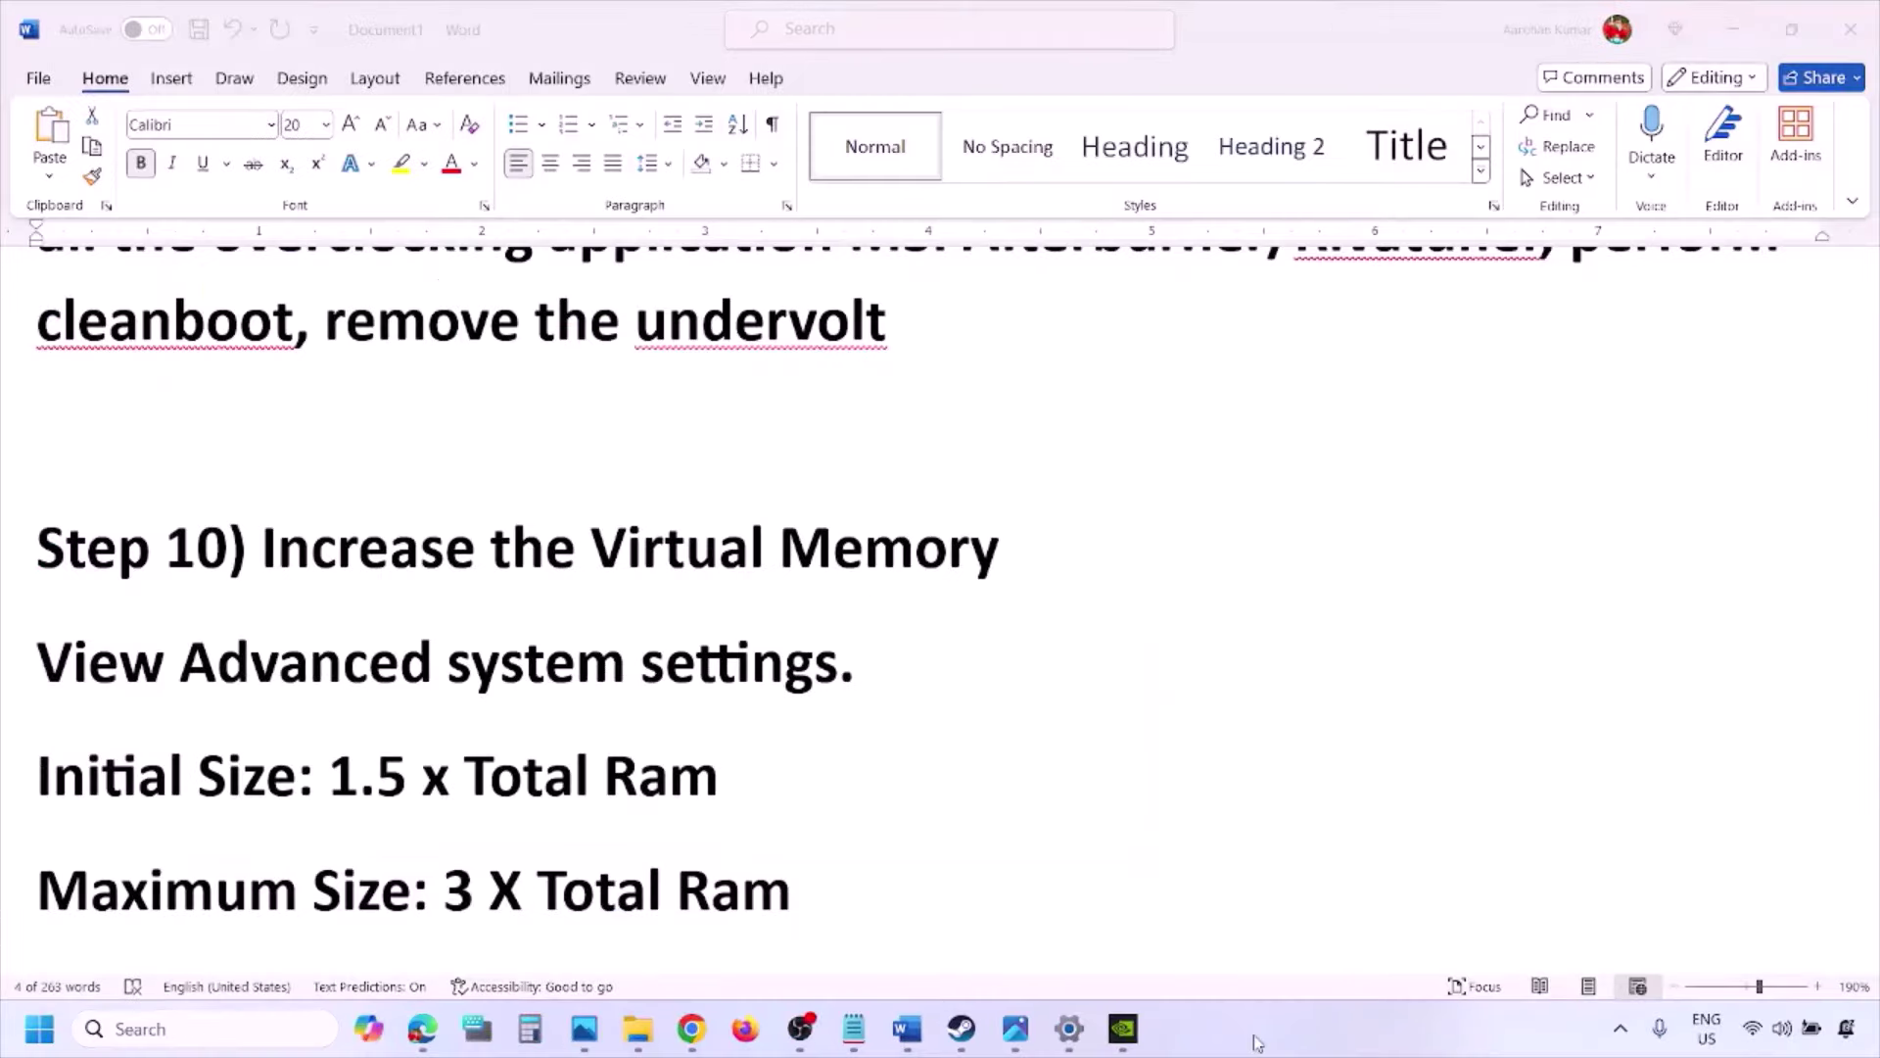
- Highlight "Update BIOS" under Step 11 in the Word notes and check the computer's battery status
{"action": "scroll", "coordinate": [648, 704], "scroll_direction": "down", "scroll_amount": 4}
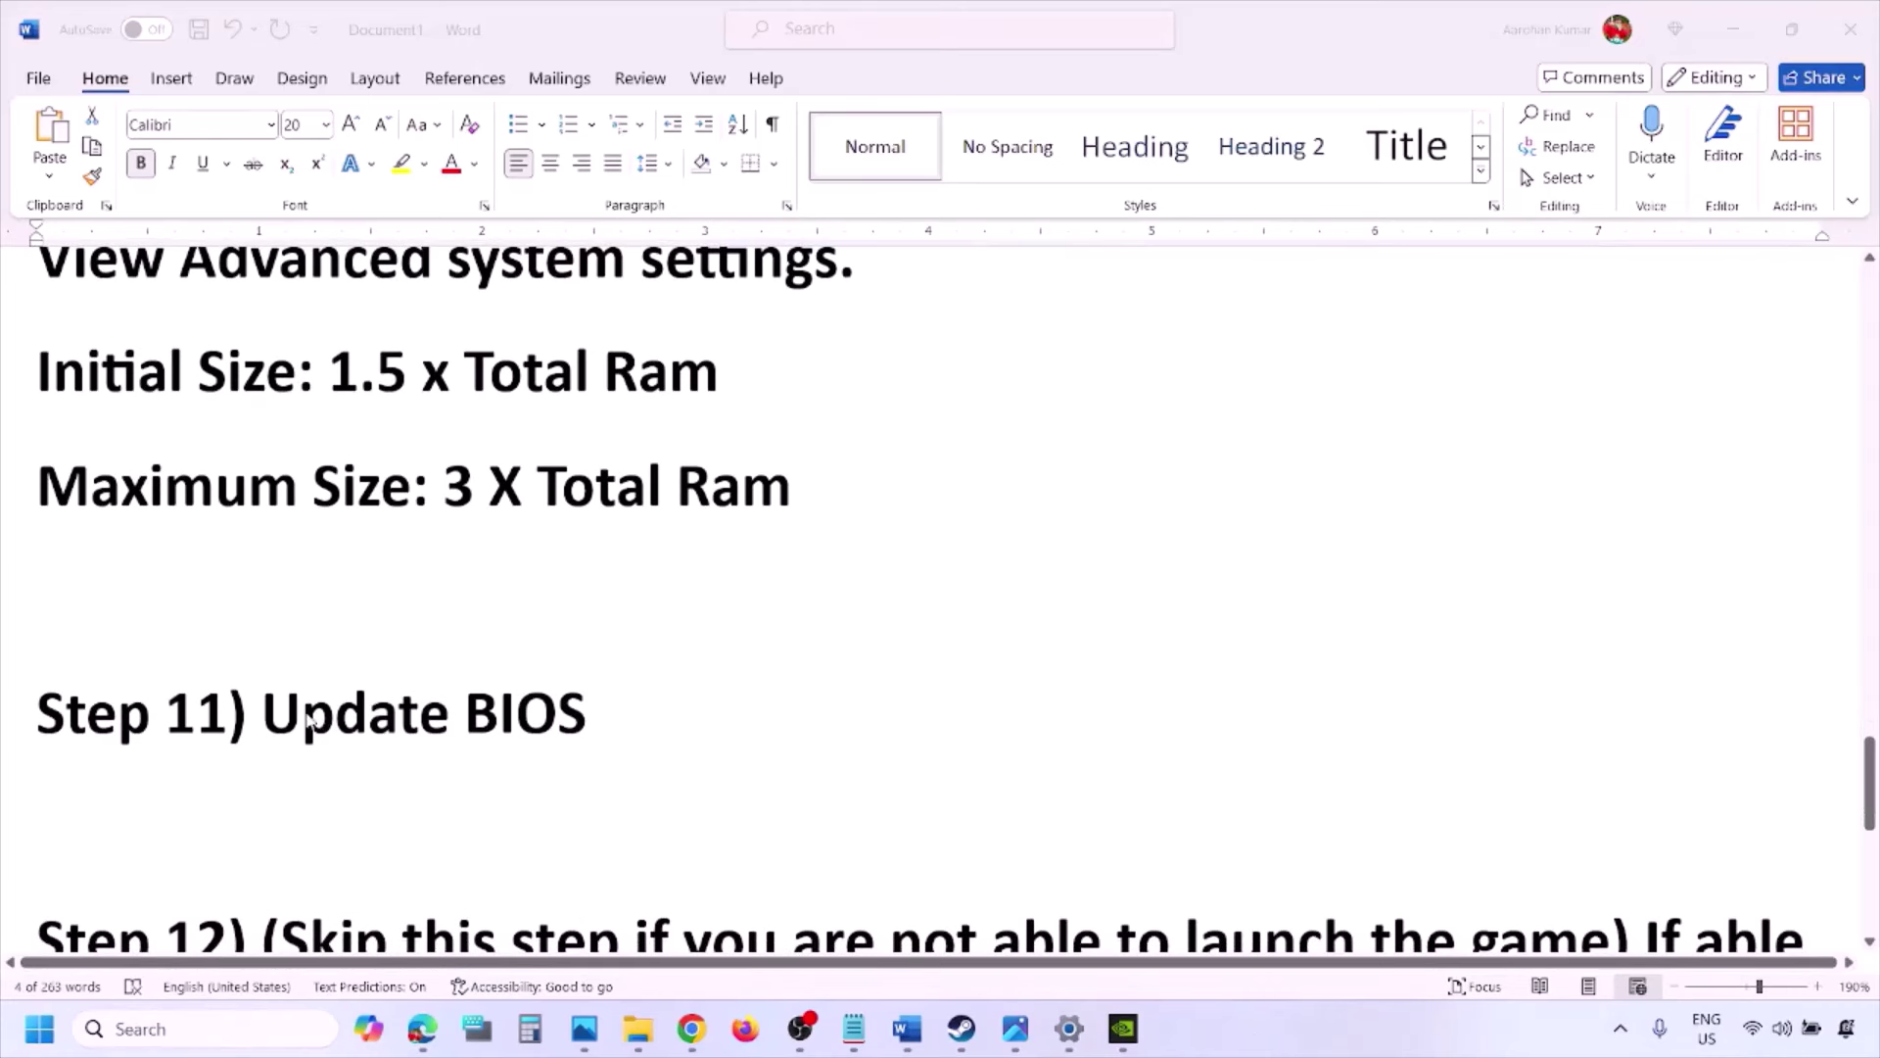
{"action": "left_click", "coordinate": [299, 720]}
{"action": "left_click_drag", "start_coordinate": [262, 716], "coordinate": [632, 711]}
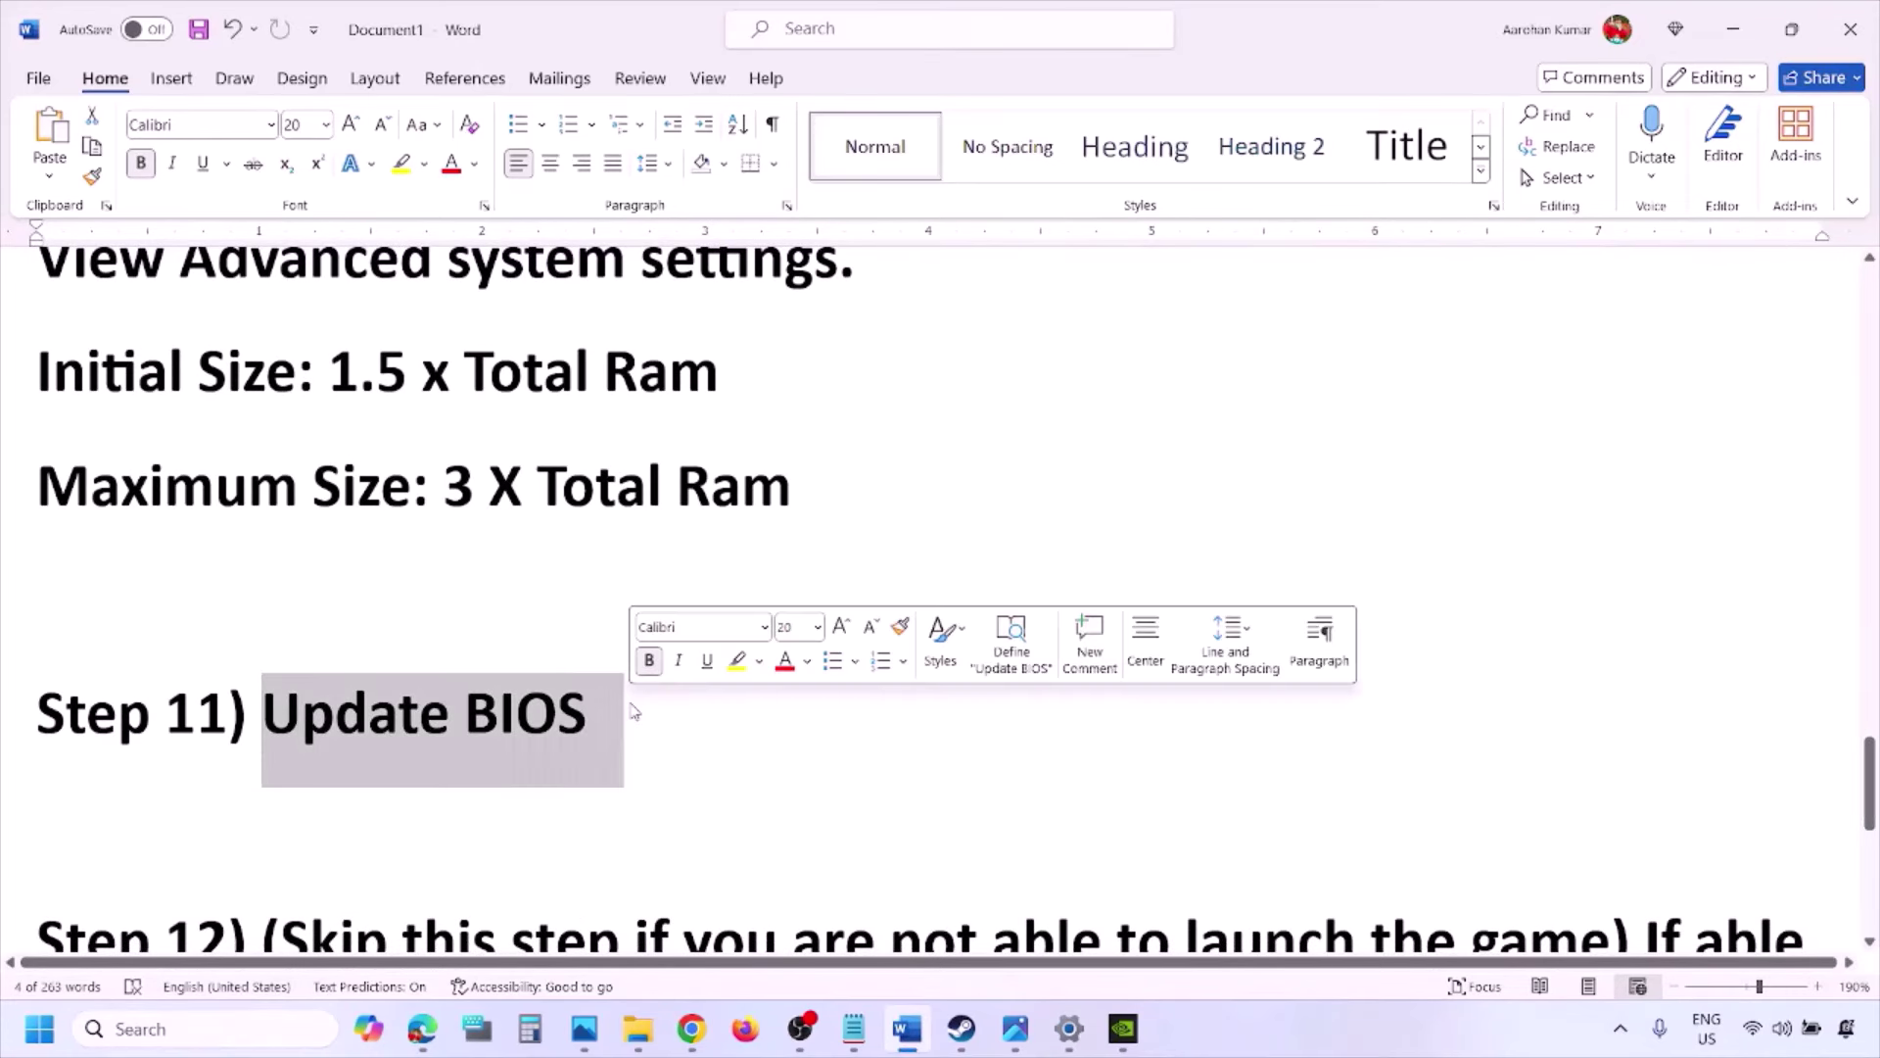
{"action": "left_click", "coordinate": [631, 711]}
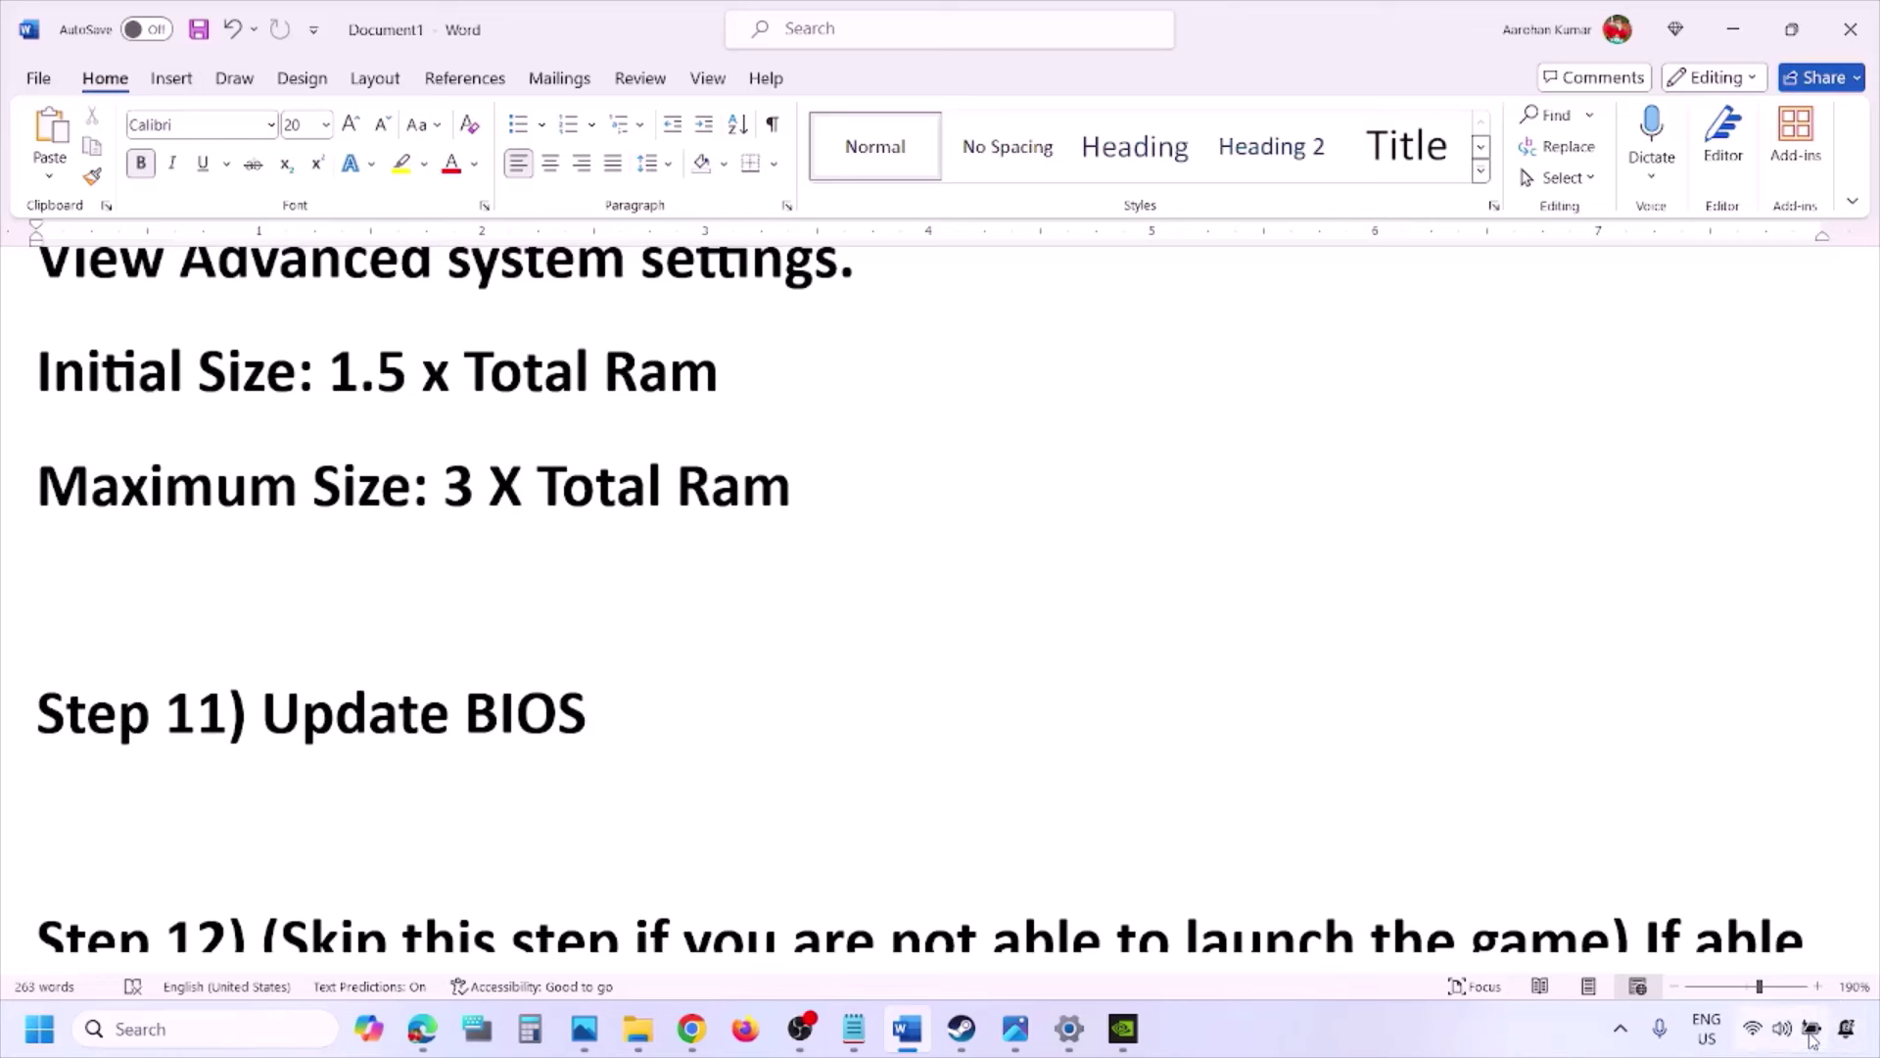
{"action": "mouse_move", "coordinate": [1813, 1026]}
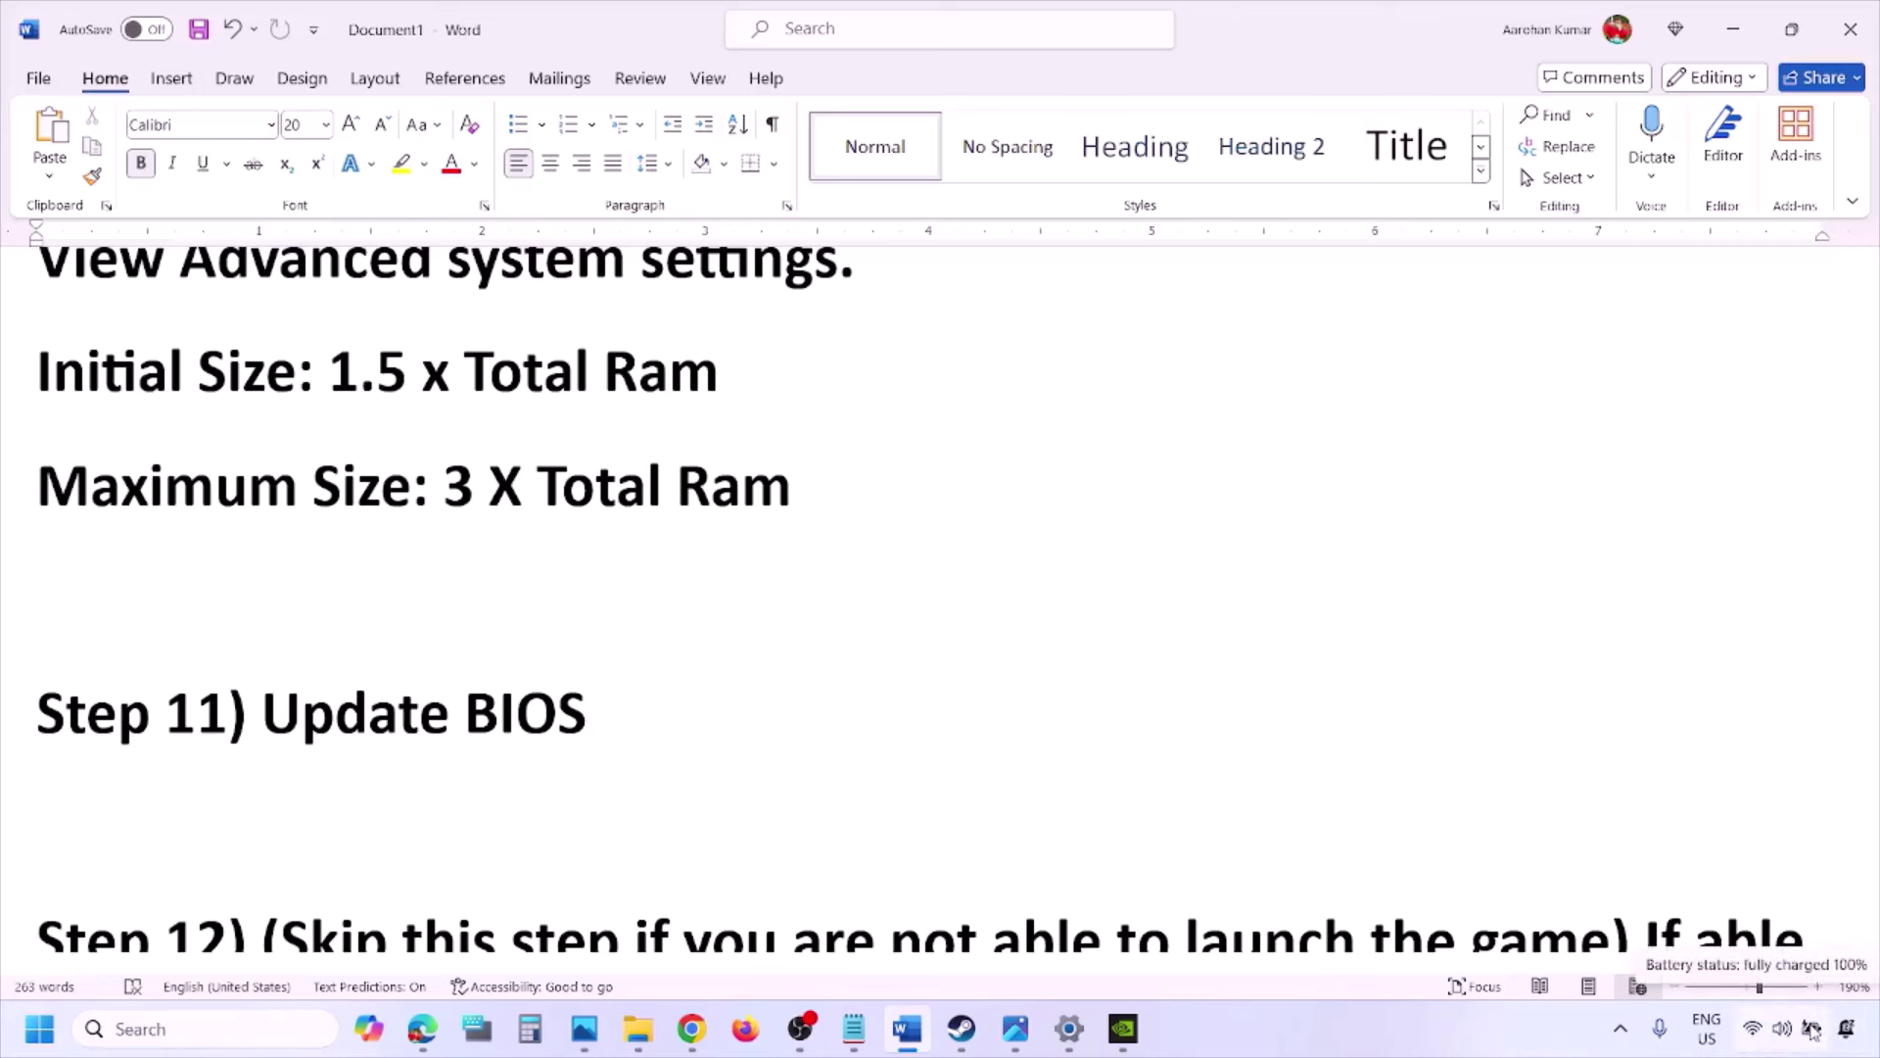